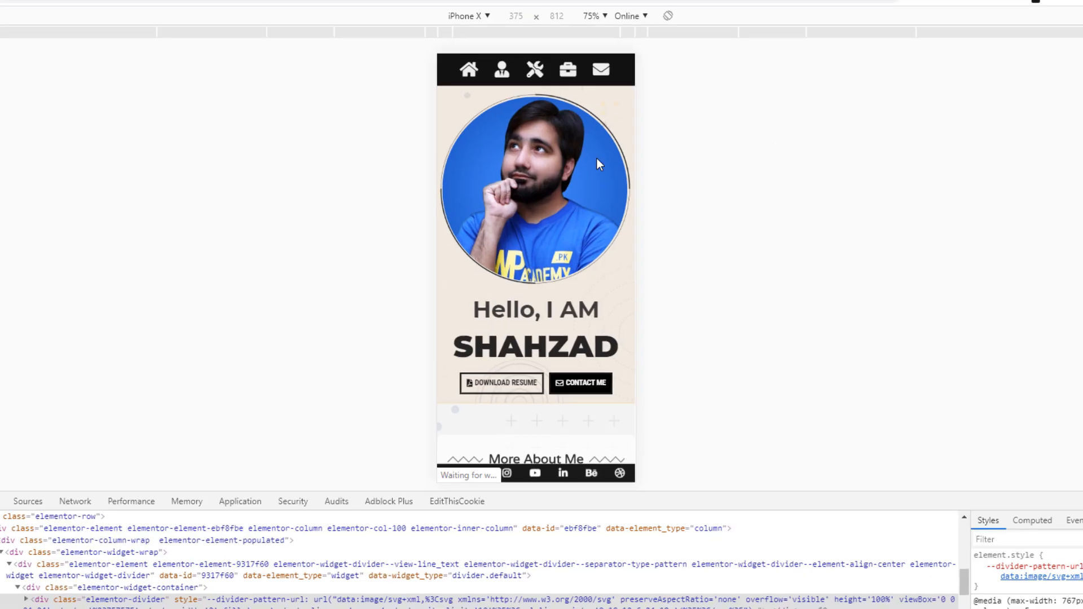
Reload the portfolio site's mobile preview and browse its About, tools, Recent Projects and contact sections
{"action": "key", "text": "F5"}
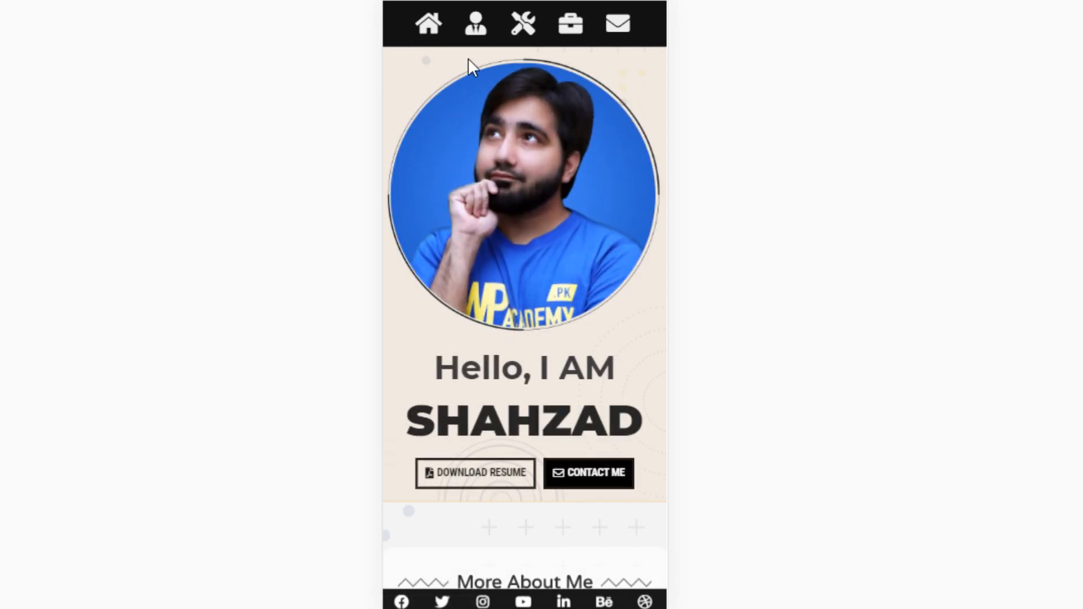
{"action": "left_click", "coordinate": [476, 32]}
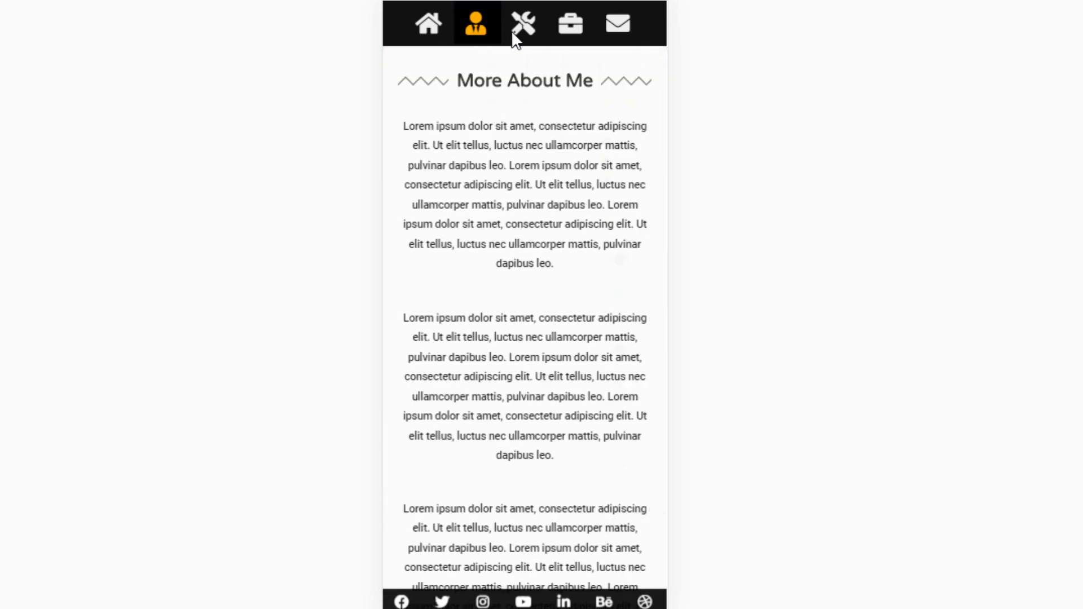
{"action": "left_click", "coordinate": [510, 30]}
{"action": "left_click", "coordinate": [557, 35]}
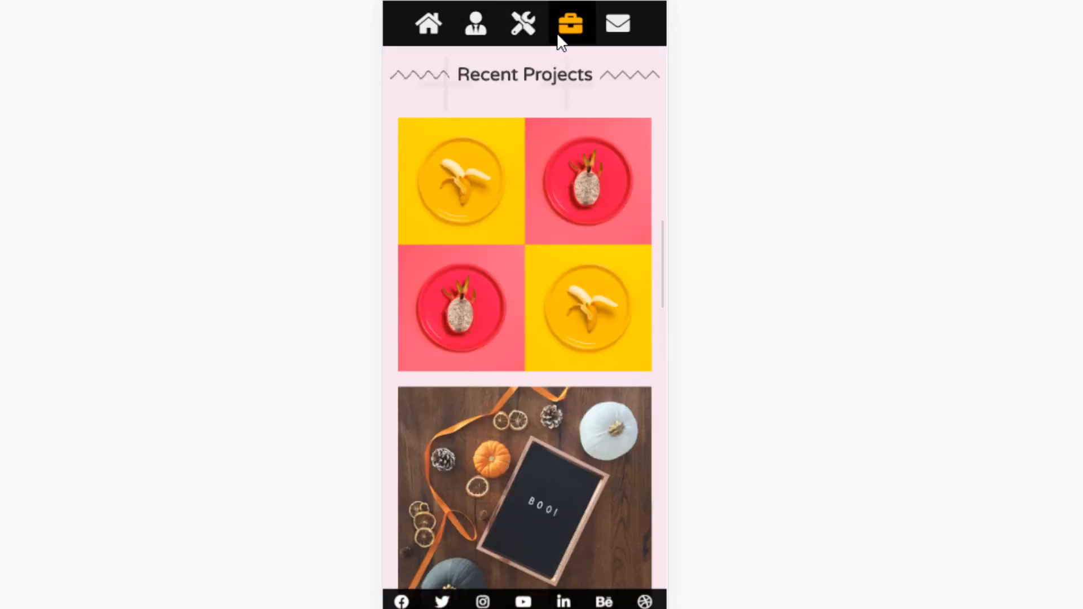
{"action": "left_click", "coordinate": [611, 34]}
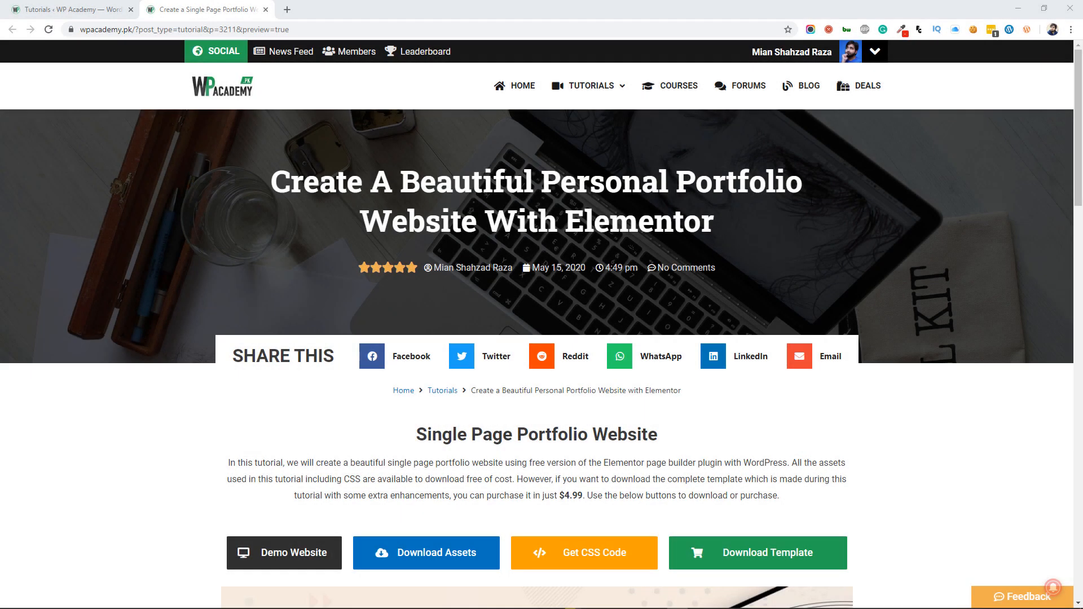
Open the WPAC Portfolio Template purchase from the tutorial page, continue past the e-mail form and choose card payment
{"action": "left_click_drag", "start_coordinate": [1081, 140], "coordinate": [1081, 191]}
{"action": "left_click", "coordinate": [754, 345]}
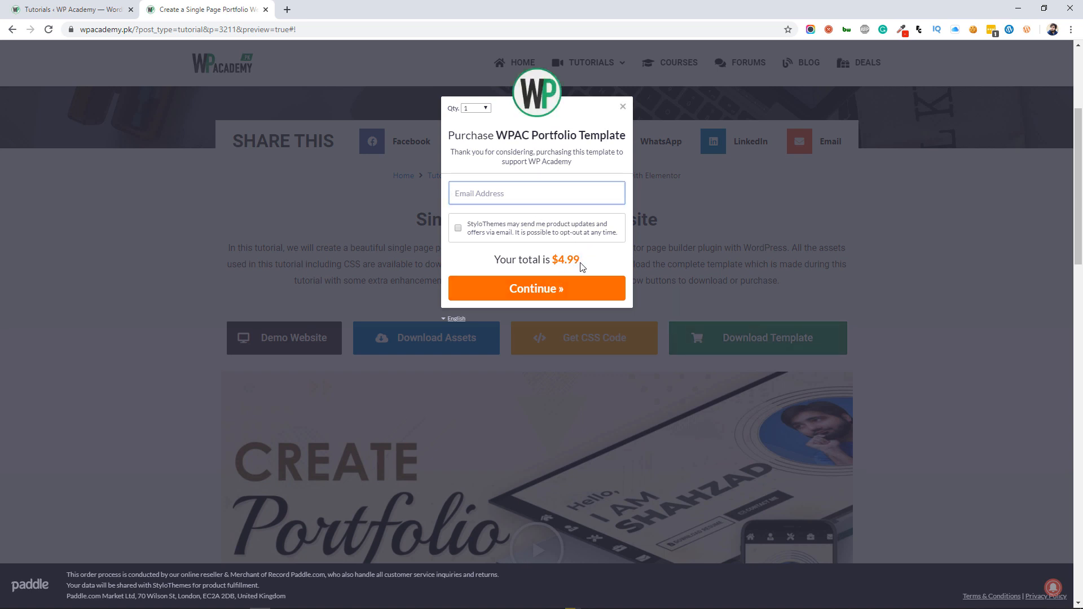
{"action": "left_click", "coordinate": [596, 293]}
{"action": "left_click", "coordinate": [547, 291]}
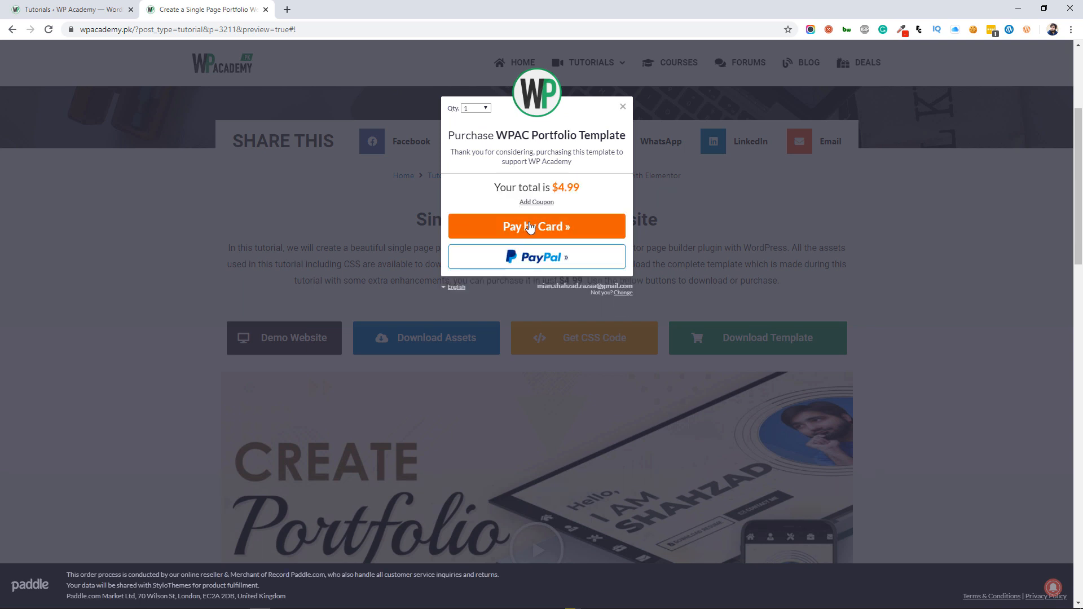
{"action": "left_click", "coordinate": [530, 226]}
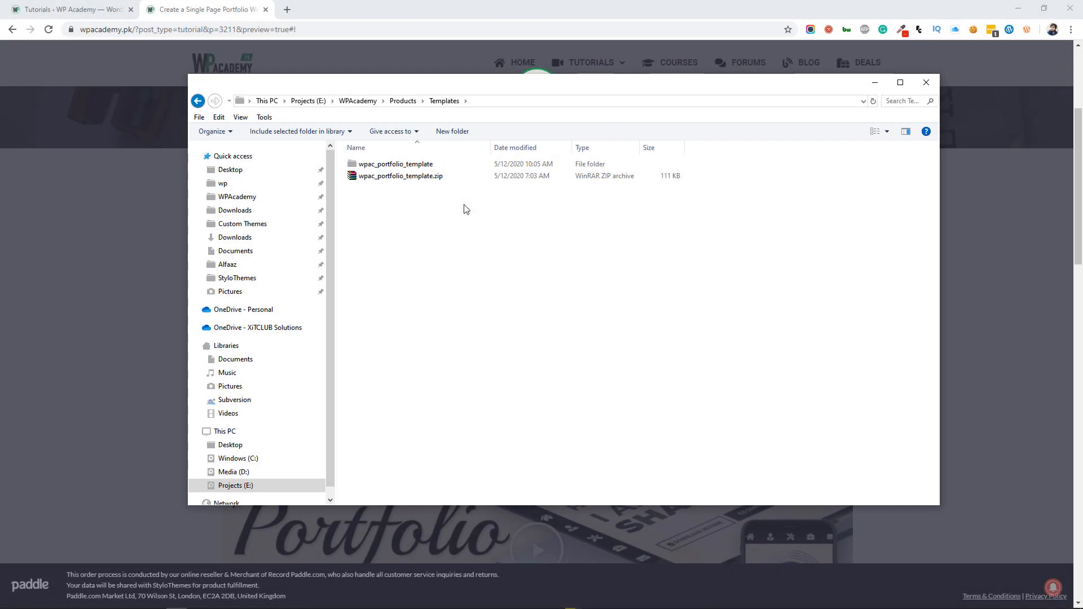
Look through the wpac_portfolio_template folder and view the custom styling in css.txt, closing the file again
{"action": "double_click", "coordinate": [412, 164]}
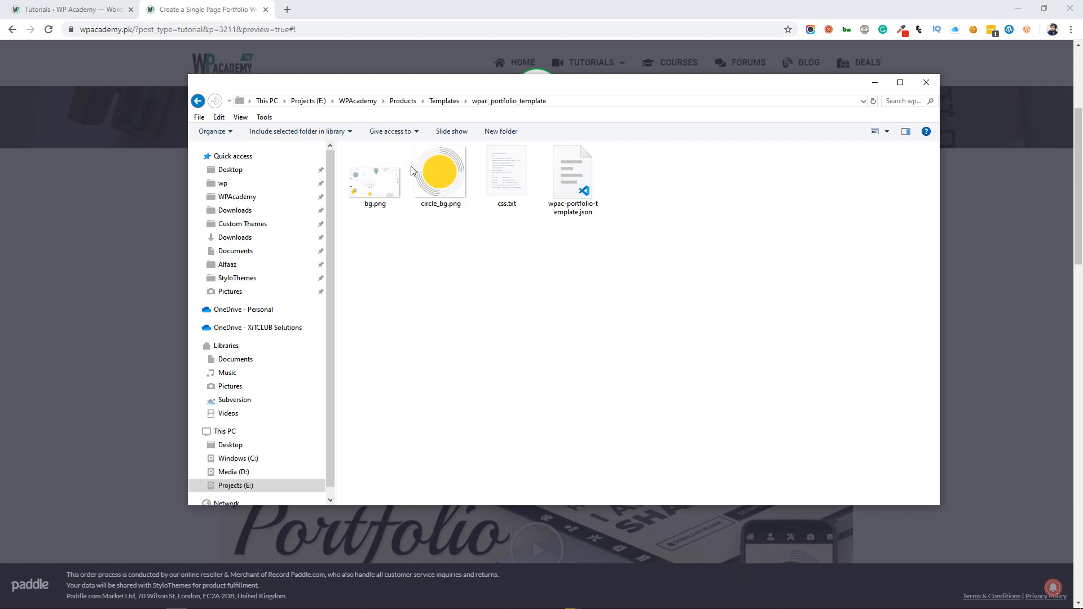
{"action": "double_click", "coordinate": [495, 191]}
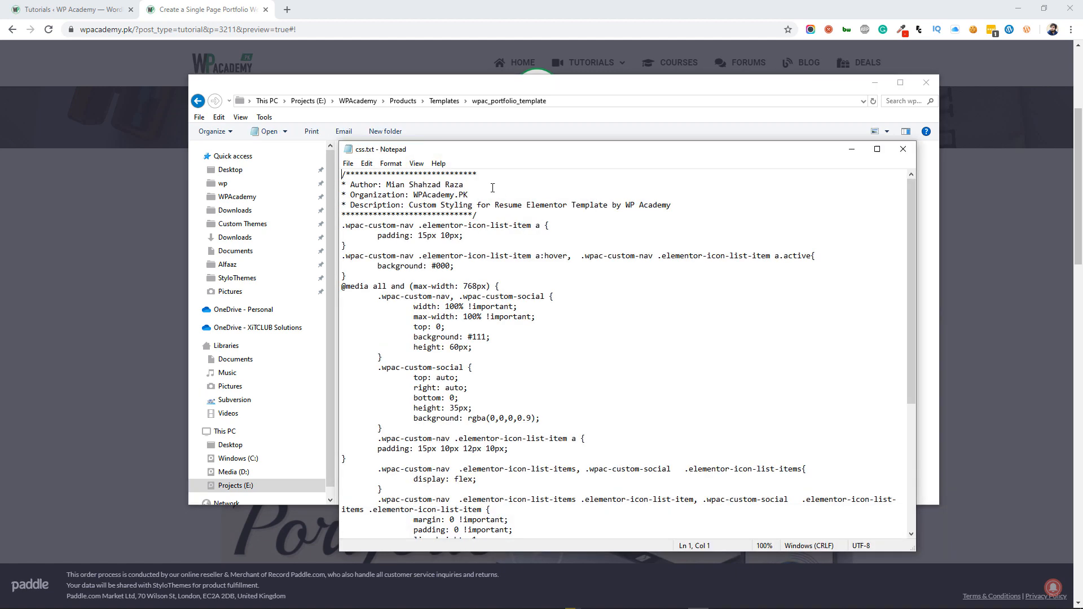
{"action": "left_click", "coordinate": [902, 149]}
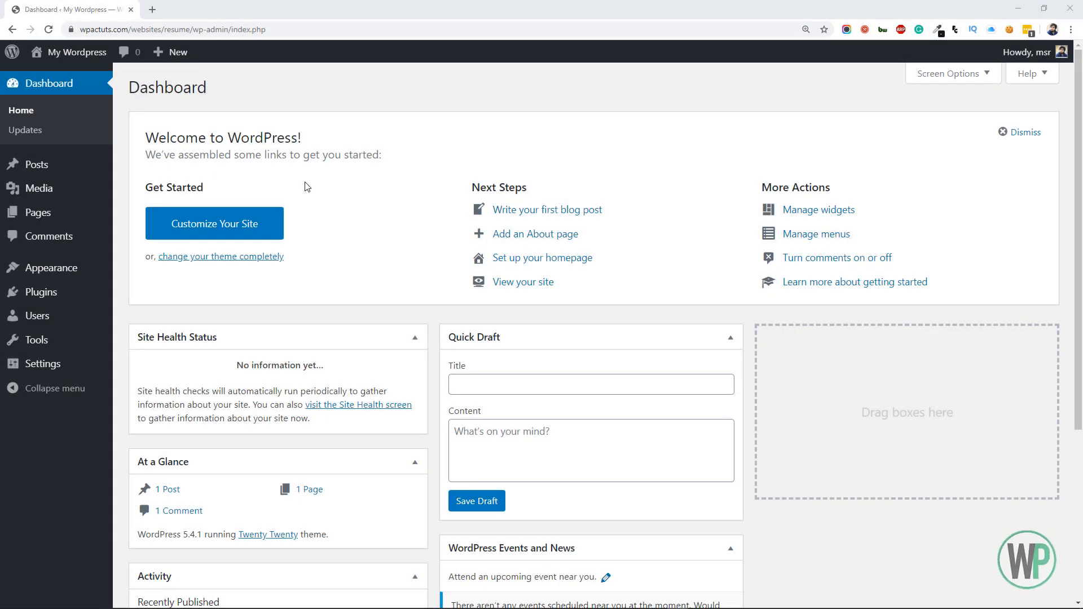
Find the Elementor Page Builder plugin by searching for "elementor", then install and activate it
{"action": "mouse_move", "coordinate": [66, 293]}
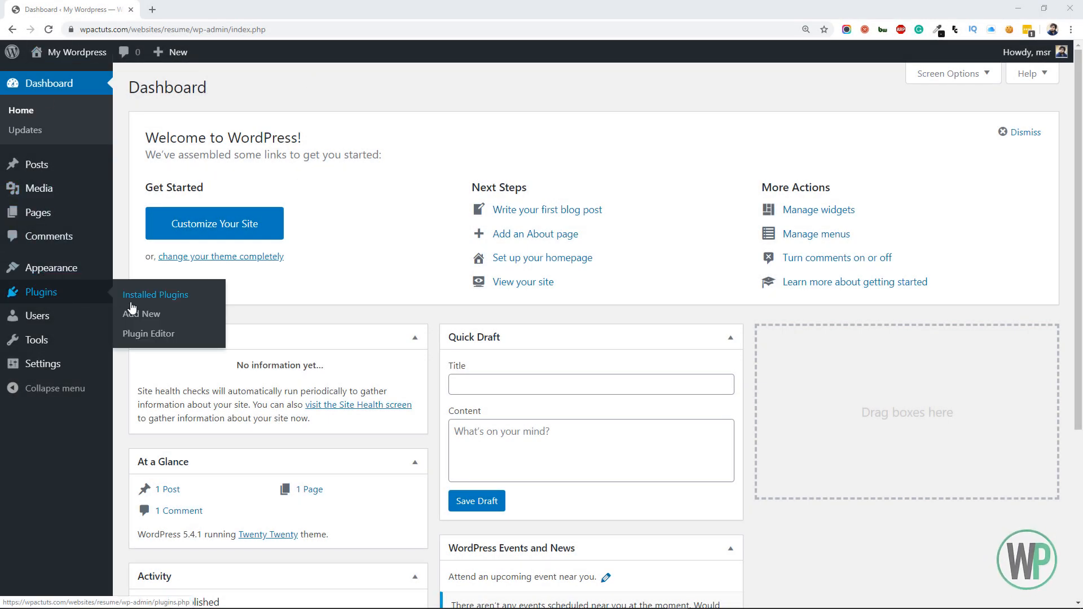
{"action": "left_click", "coordinate": [141, 314]}
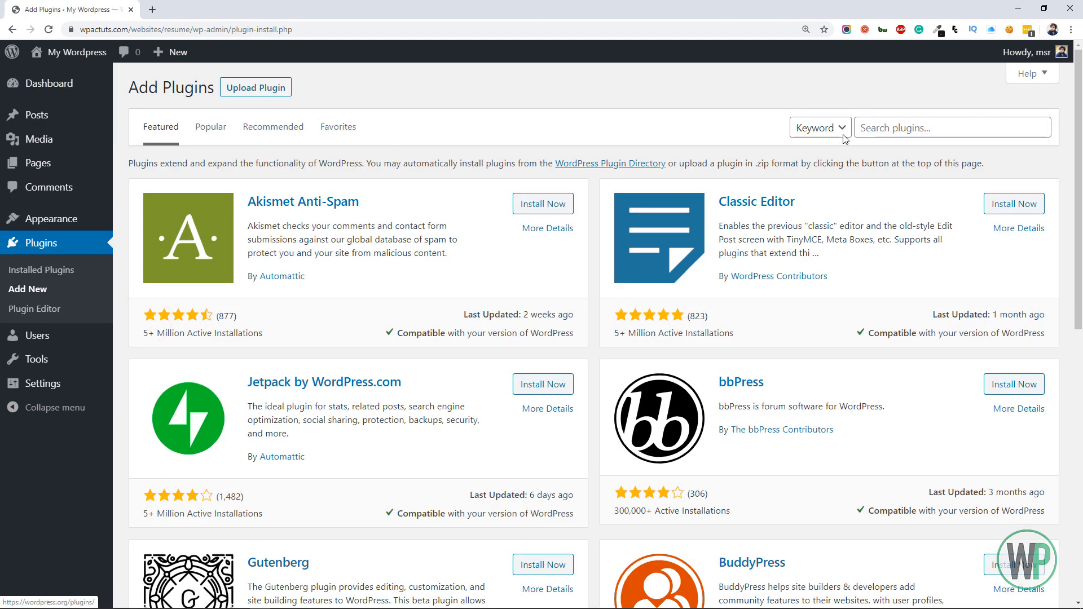
{"action": "left_click", "coordinate": [864, 128]}
{"action": "type", "text": "e3lemntor"}
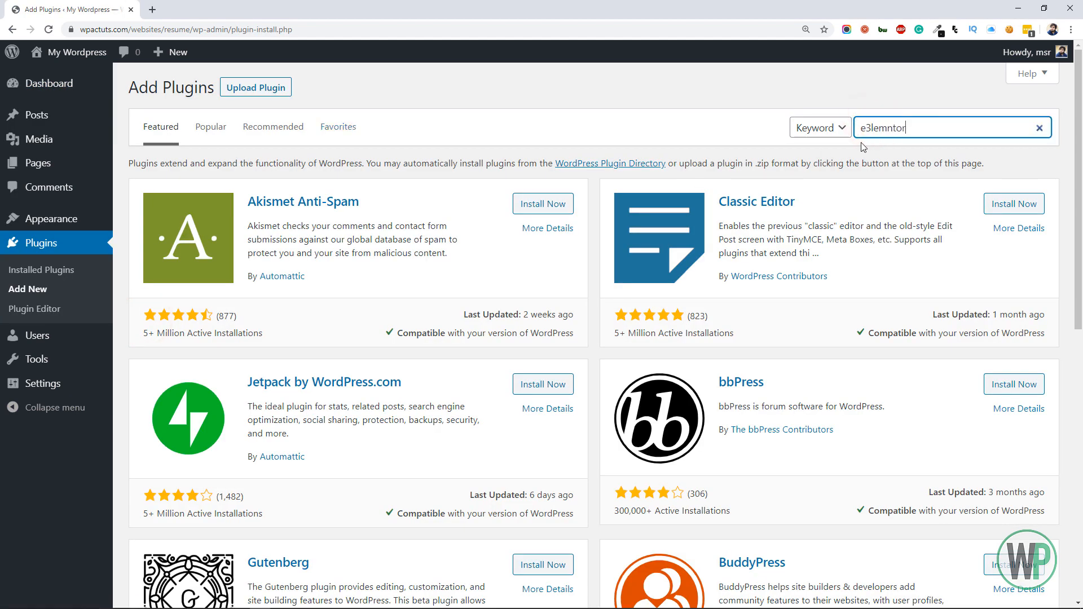
{"action": "type", "text": "elementor"}
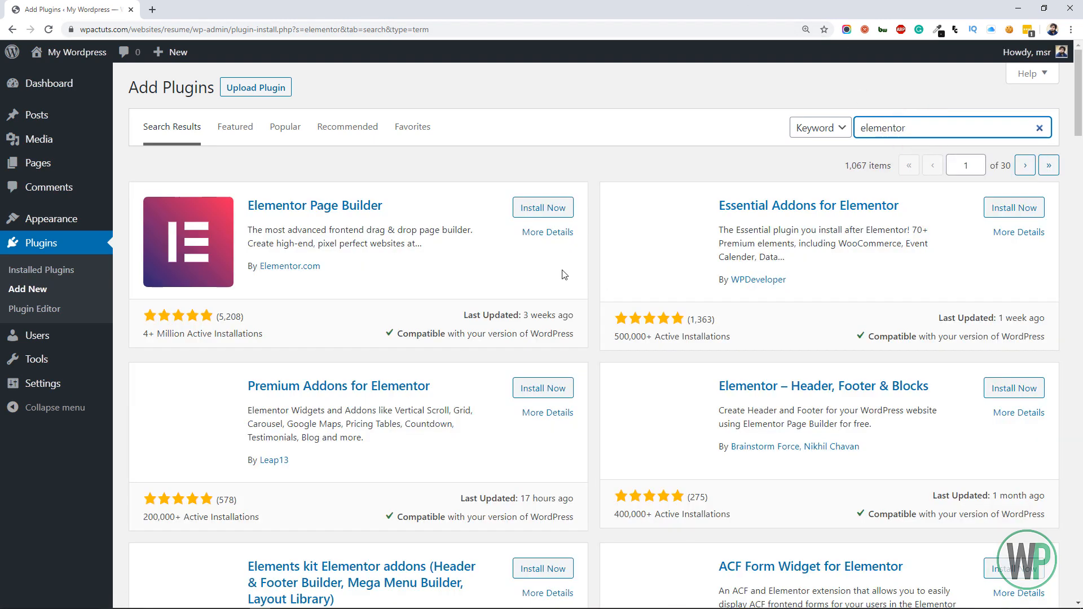
{"action": "left_click", "coordinate": [549, 217]}
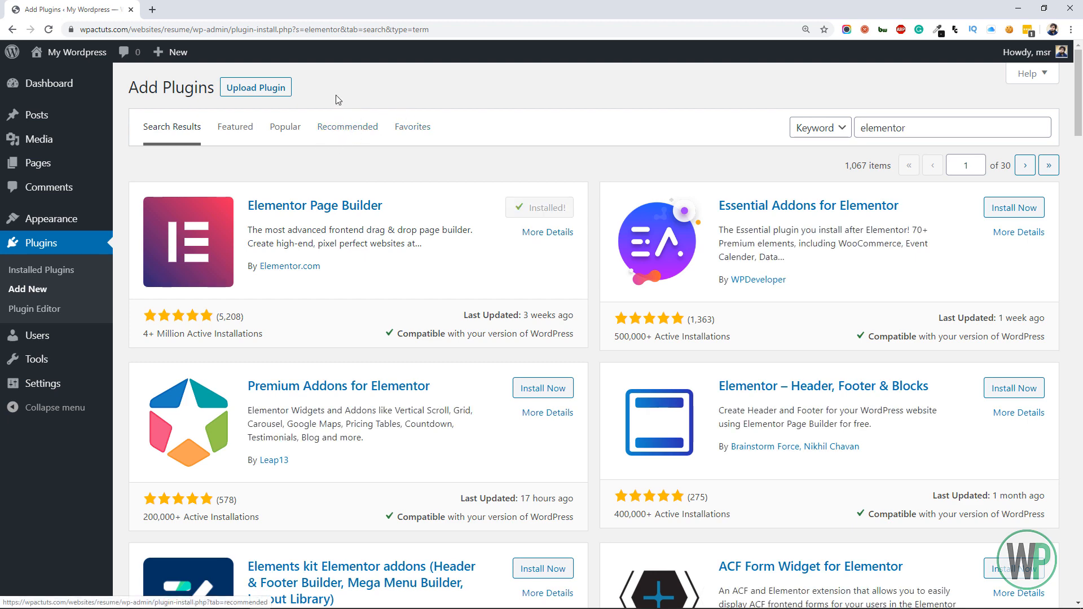
{"action": "left_click", "coordinate": [544, 214]}
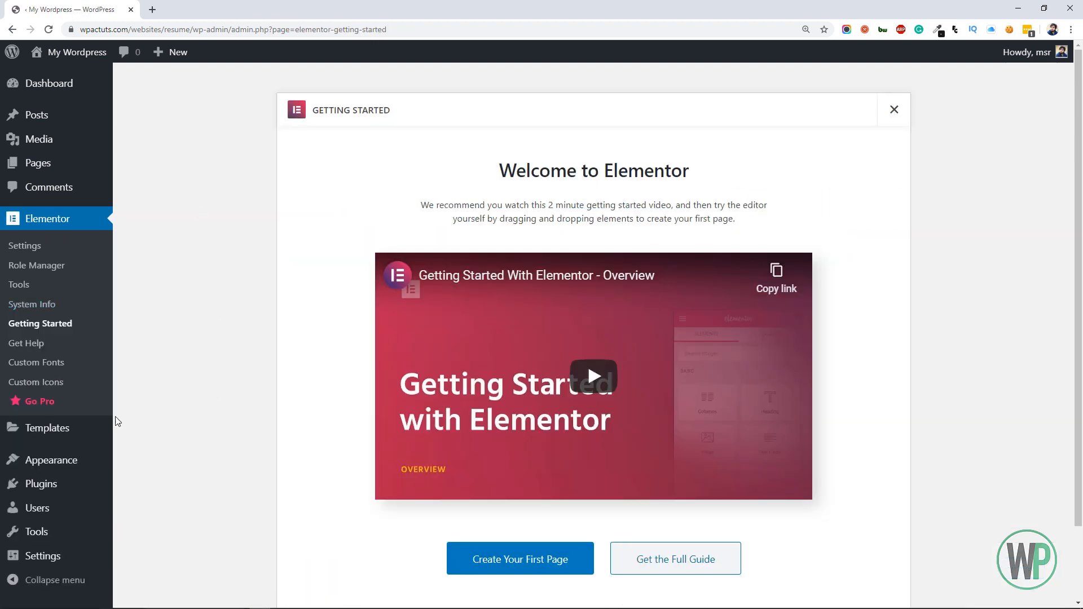
Search the theme directory for "hello", then install and activate the Hello Elementor theme
{"action": "mouse_move", "coordinate": [97, 460]}
{"action": "left_click", "coordinate": [142, 461]}
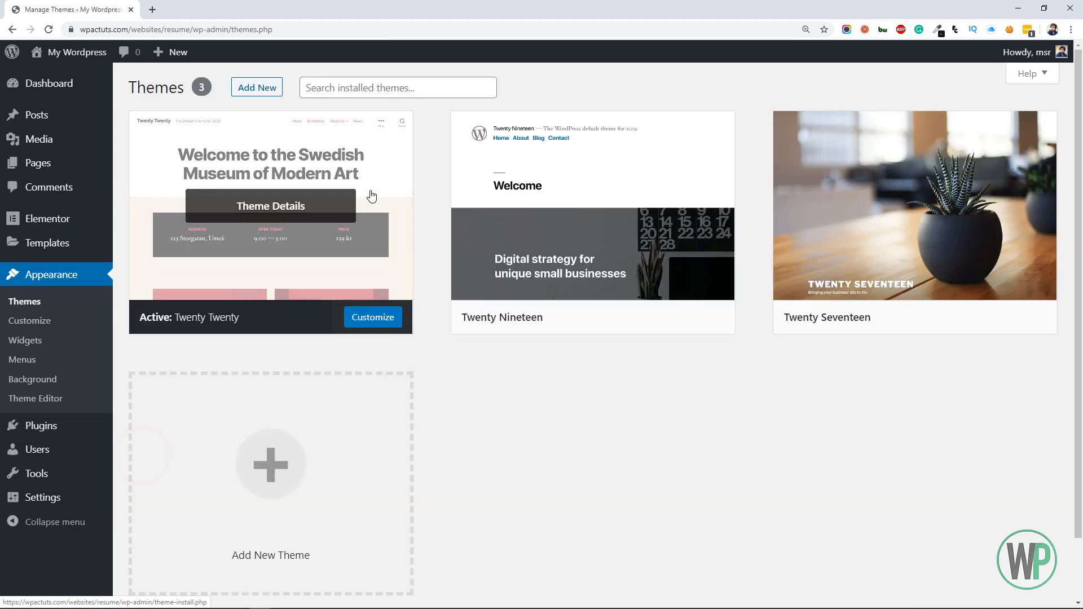
{"action": "left_click", "coordinate": [267, 90]}
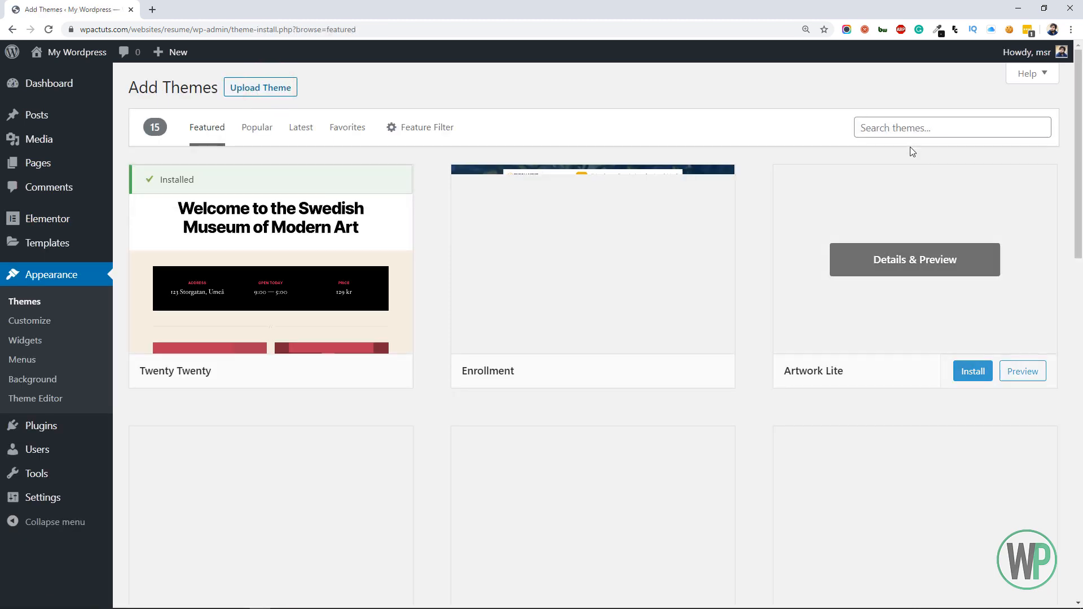
{"action": "left_click", "coordinate": [914, 125]}
{"action": "type", "text": "hello"}
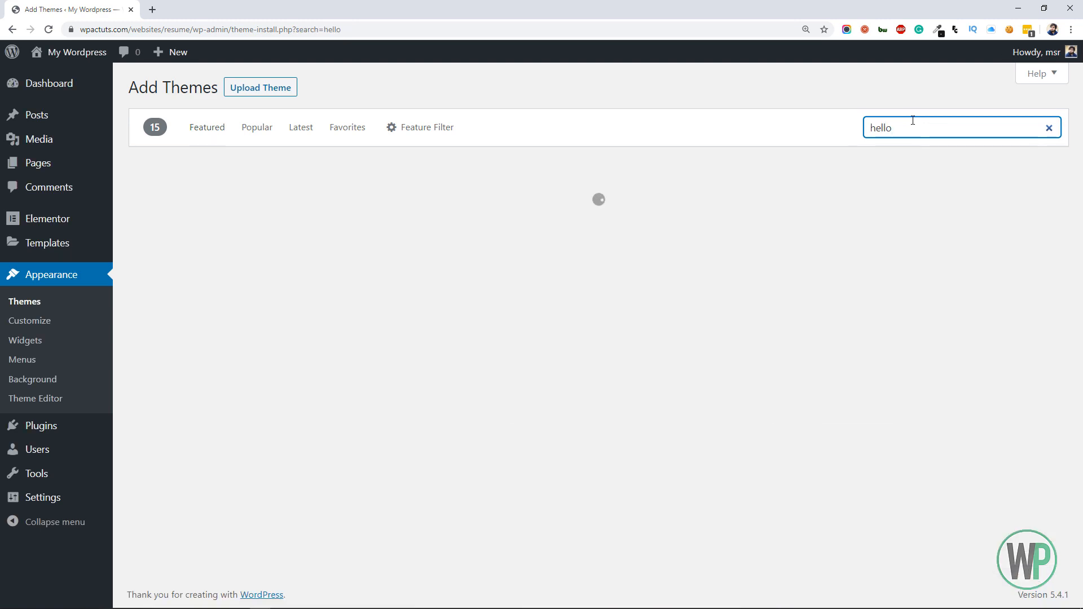
{"action": "mouse_move", "coordinate": [253, 186]}
{"action": "left_click", "coordinate": [329, 371]}
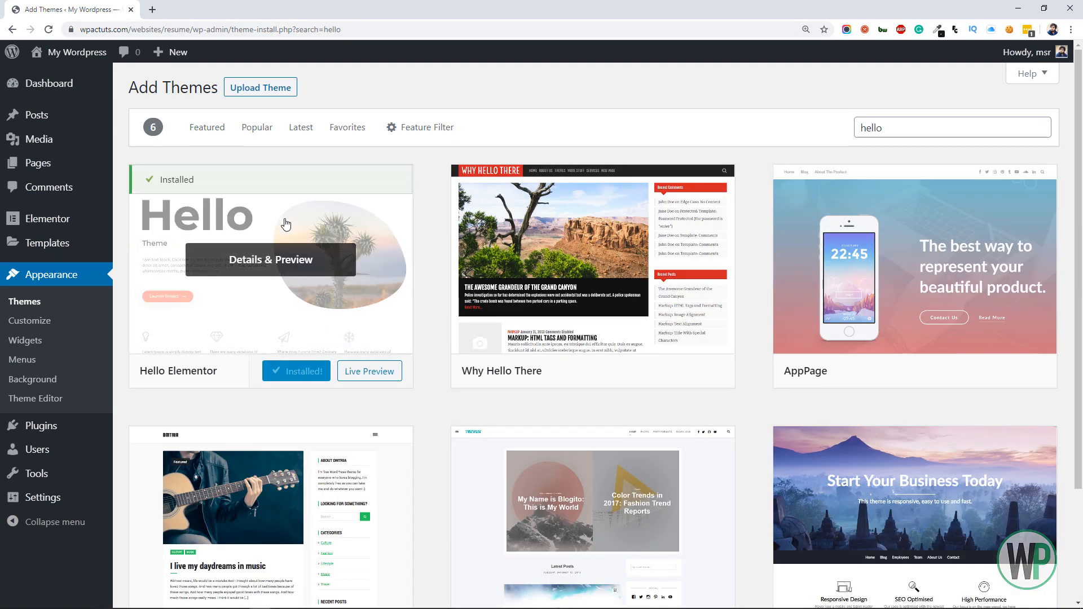
{"action": "left_click", "coordinate": [306, 371]}
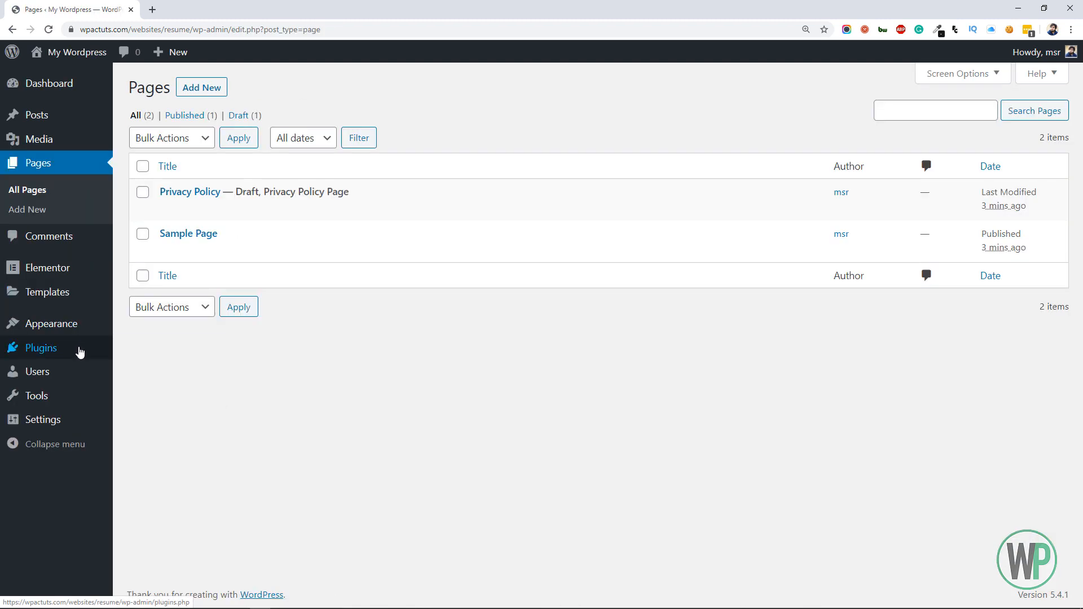
Install and activate the Classic Editor plugin from the featured plugins
{"action": "mouse_move", "coordinate": [79, 352]}
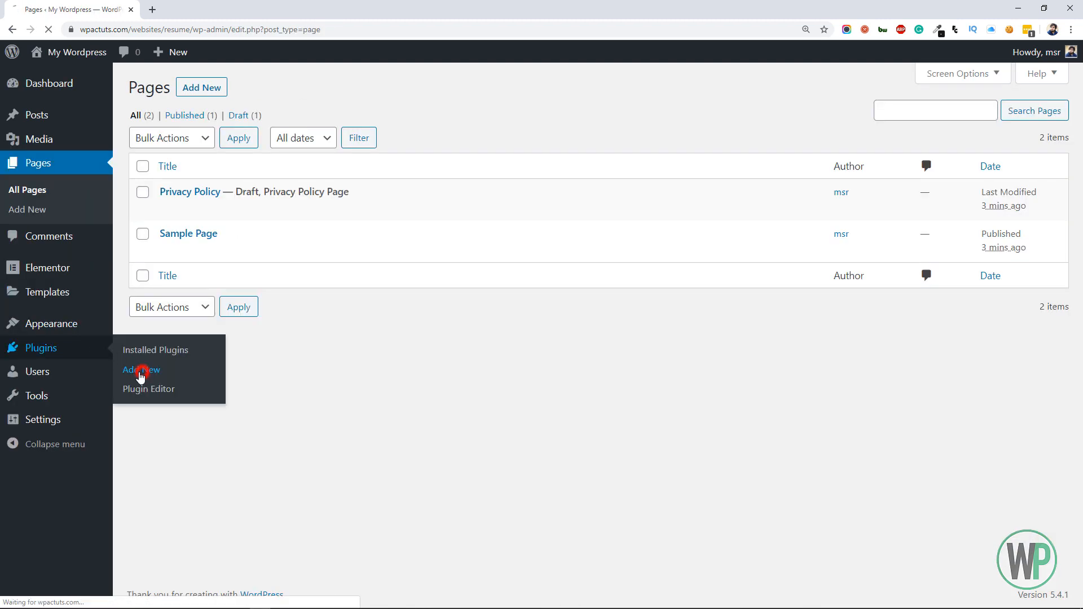
{"action": "left_click", "coordinate": [141, 369]}
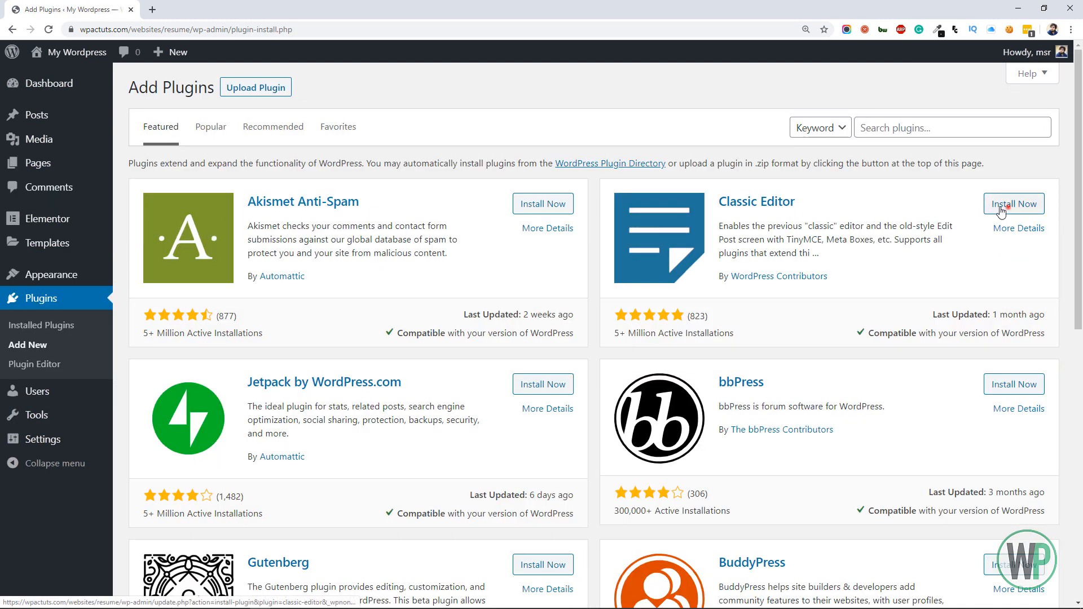
{"action": "left_click", "coordinate": [1007, 204]}
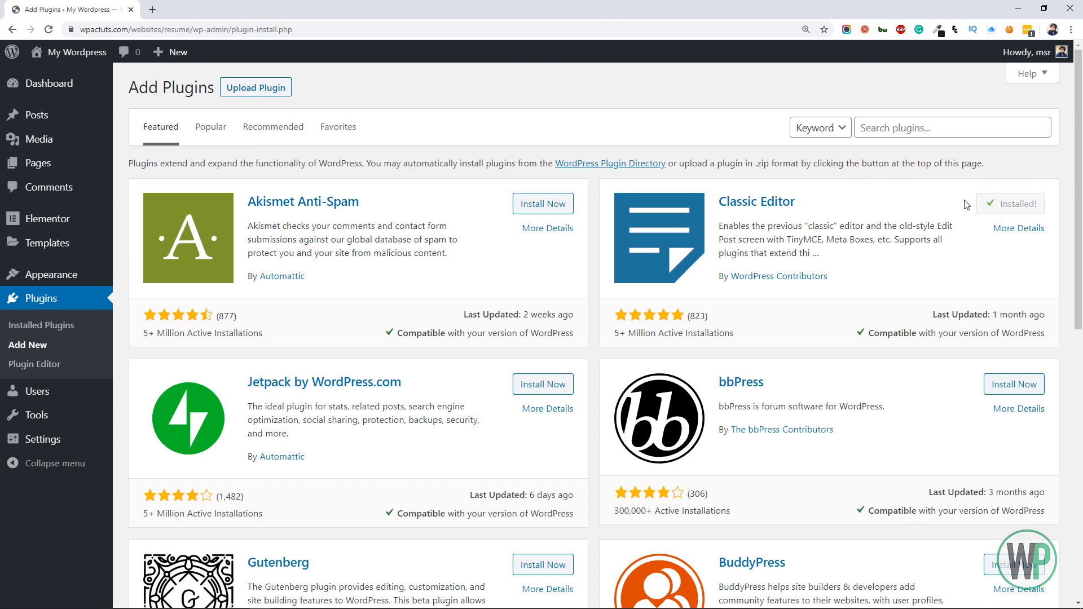
{"action": "left_click", "coordinate": [1009, 206]}
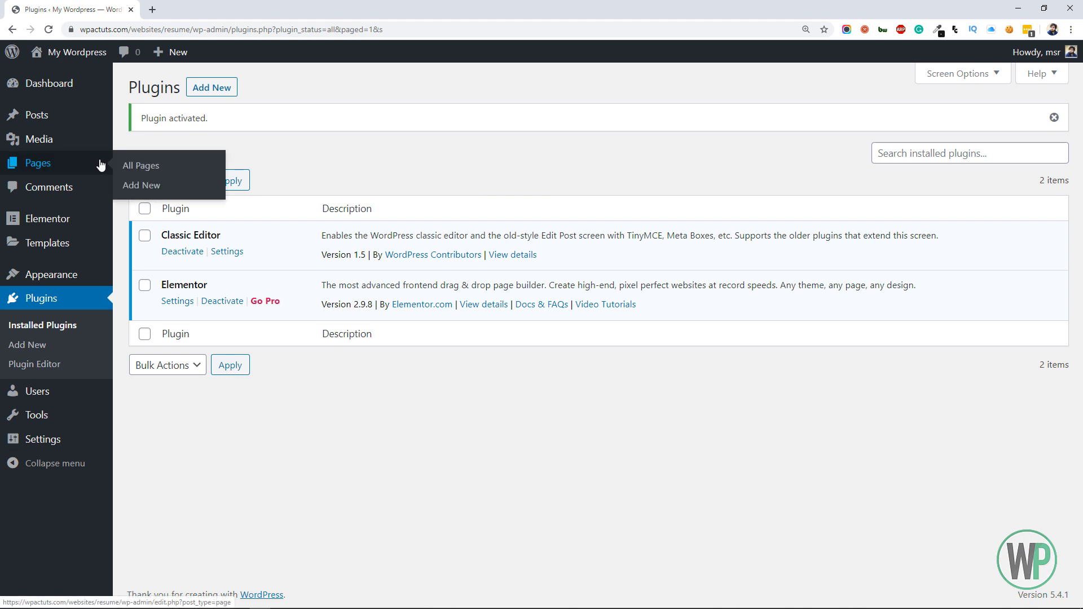
Create a new page titled "Home" and publish it
{"action": "left_click", "coordinate": [101, 162]}
{"action": "right_click", "coordinate": [199, 93]}
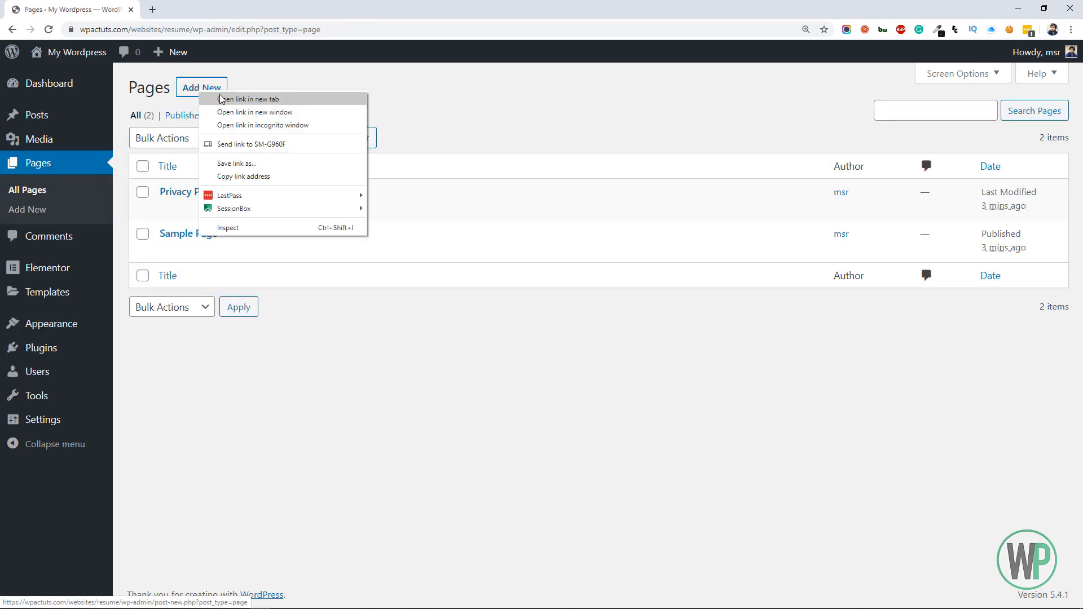
{"action": "left_click", "coordinate": [201, 90]}
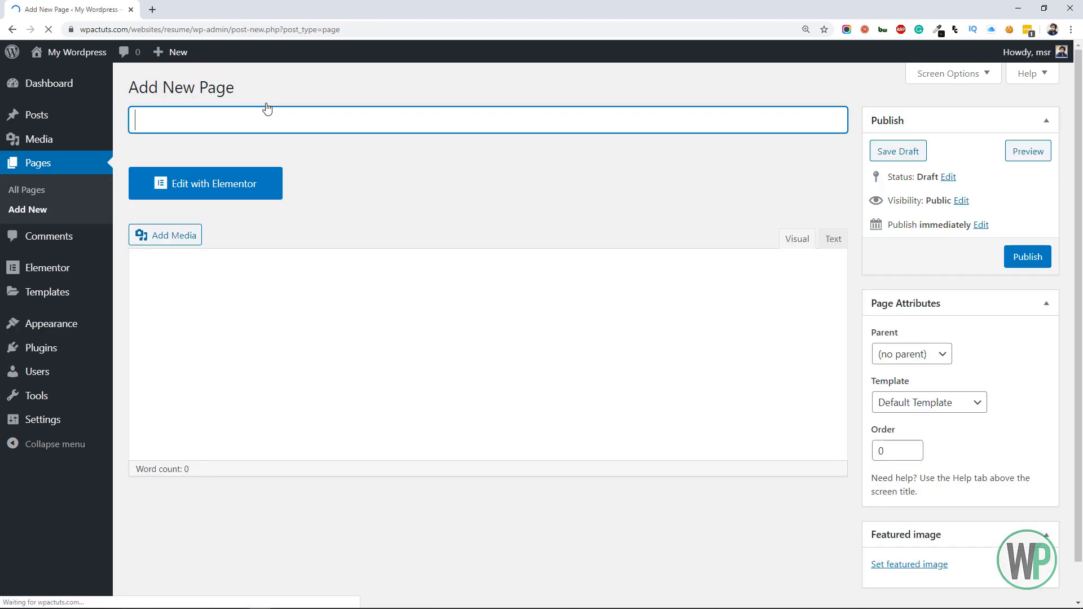
{"action": "left_click", "coordinate": [293, 117]}
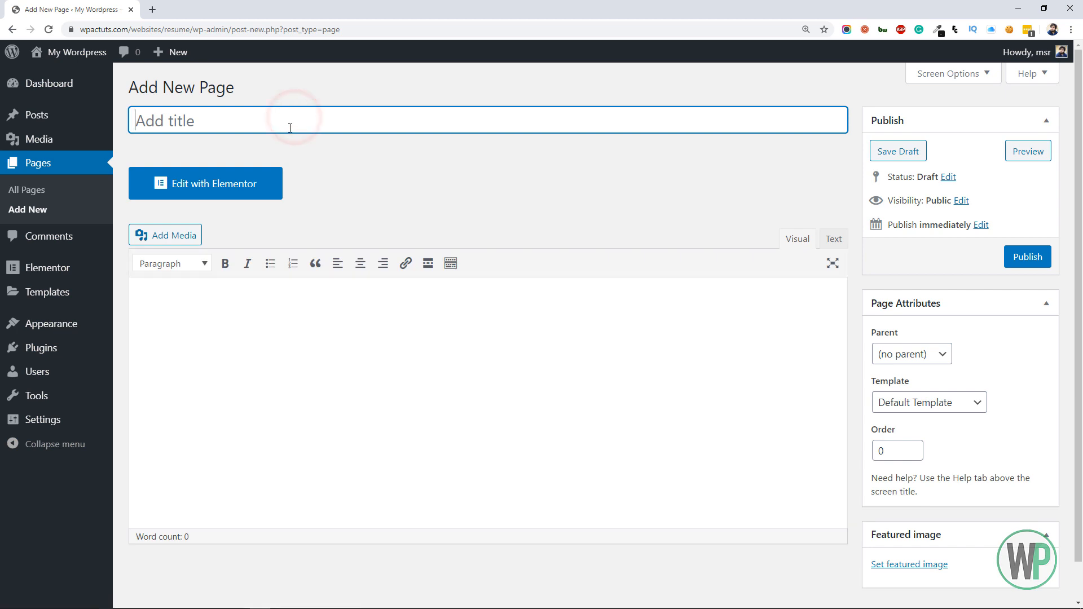
{"action": "type", "text": "Home"}
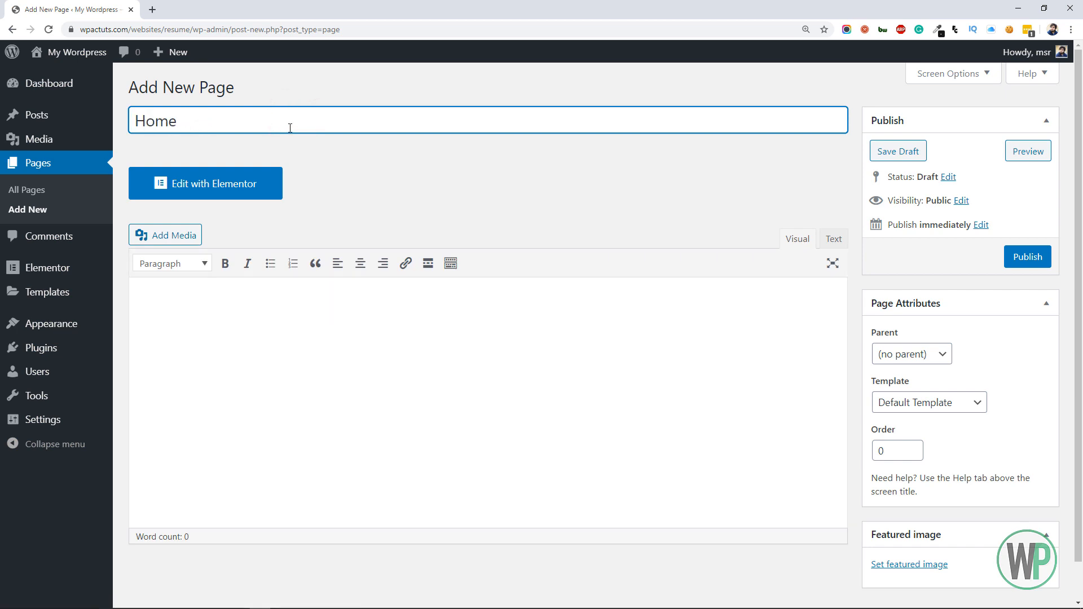
{"action": "left_click", "coordinate": [1026, 259]}
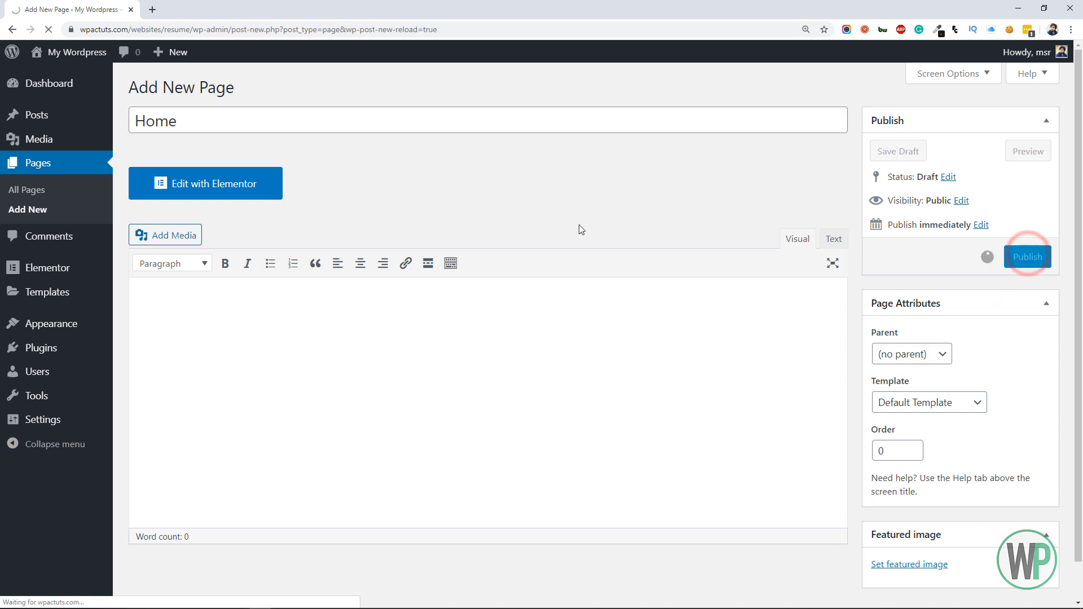
Set the site's homepage to display the static page Home in the Reading settings and save the changes
{"action": "mouse_move", "coordinate": [57, 419]}
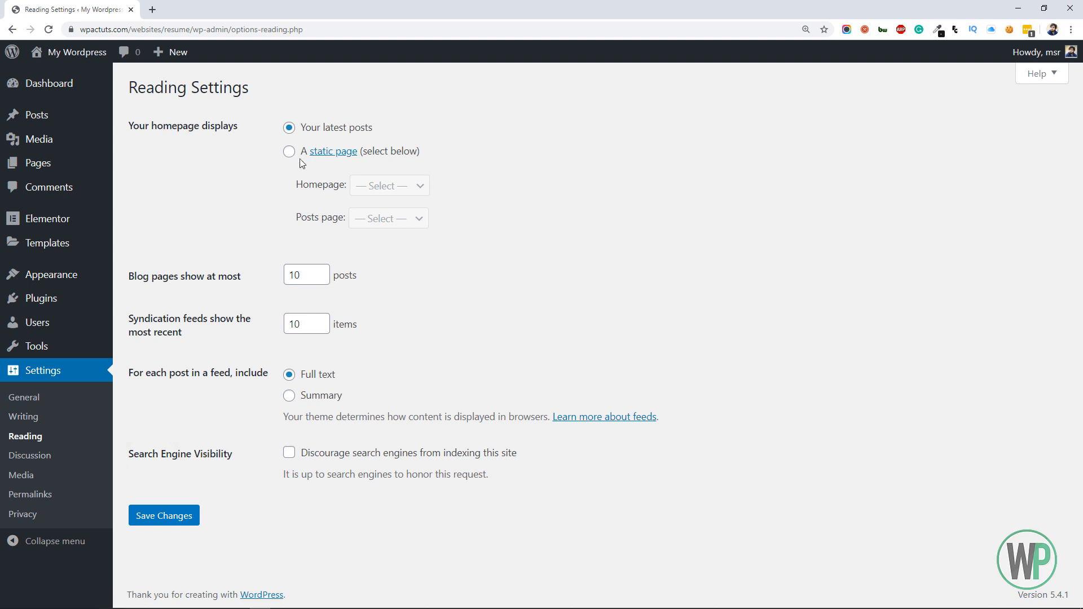
{"action": "left_click", "coordinate": [289, 152]}
{"action": "left_click", "coordinate": [354, 189]}
{"action": "left_click", "coordinate": [373, 214]}
{"action": "left_click", "coordinate": [175, 512]}
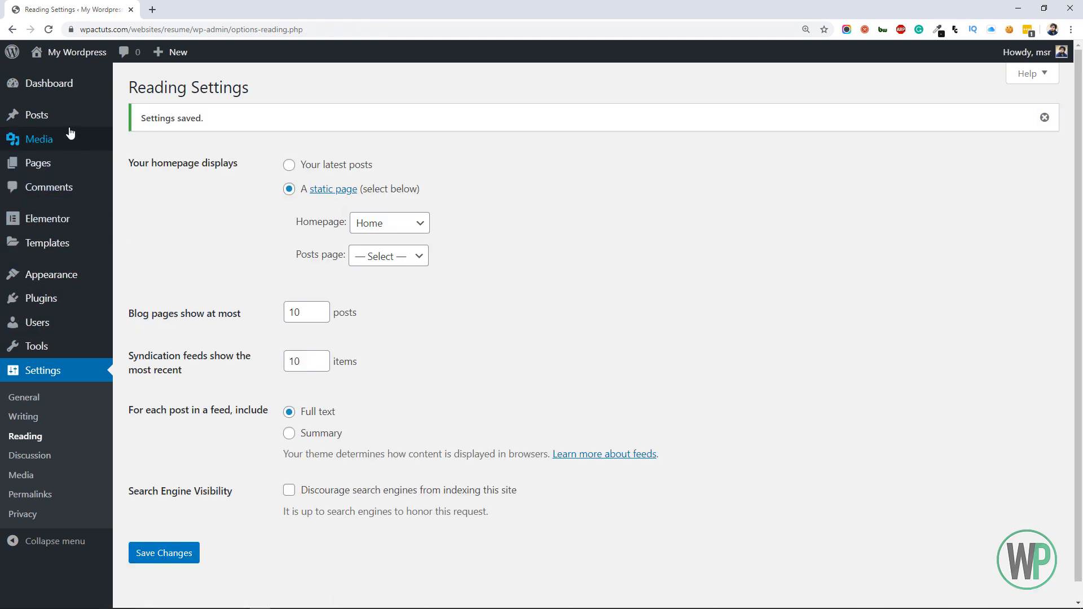
Open the Home page for editing in a new tab and move Sample Page to the trash
{"action": "mouse_move", "coordinate": [70, 125]}
{"action": "left_click", "coordinate": [66, 163]}
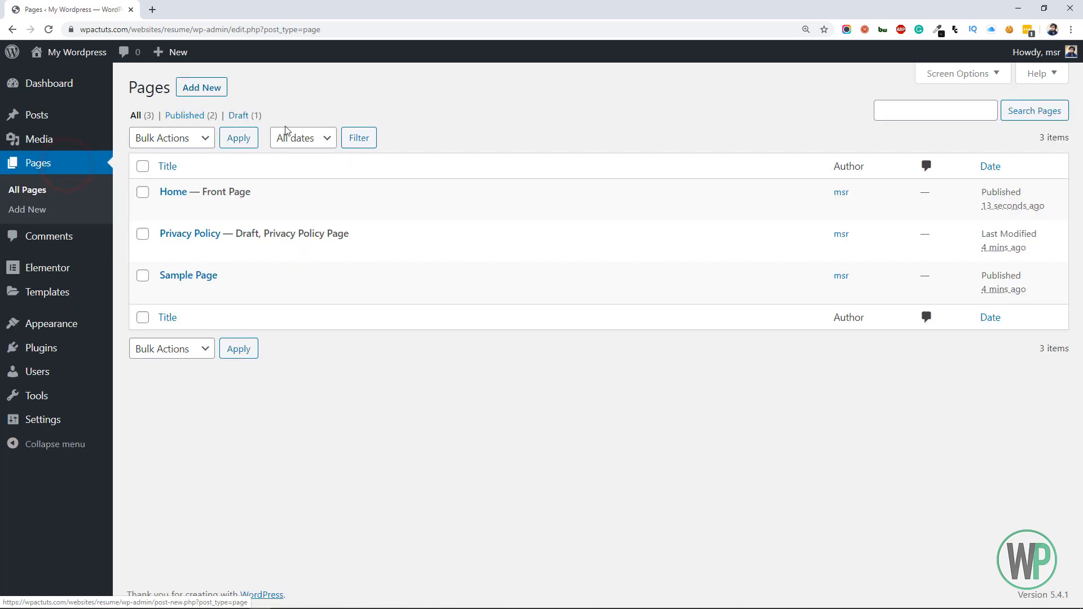
{"action": "left_click", "coordinate": [168, 213], "text": "ctrl"}
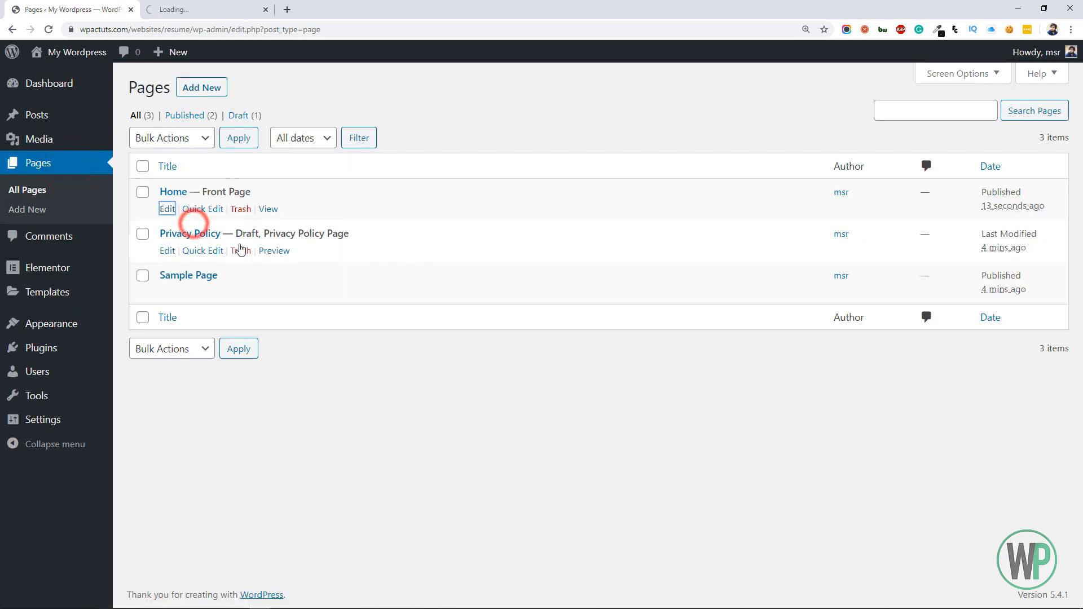
{"action": "left_click", "coordinate": [241, 291]}
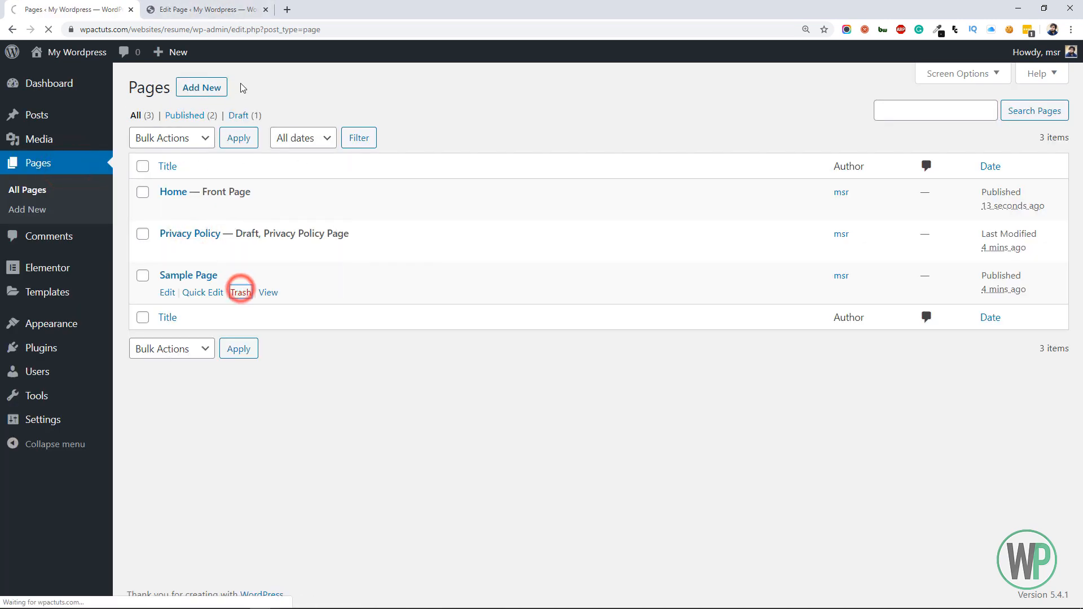
Open the Home page in the Elementor editor and set its page layout to Elementor Canvas
{"action": "left_click", "coordinate": [225, 5]}
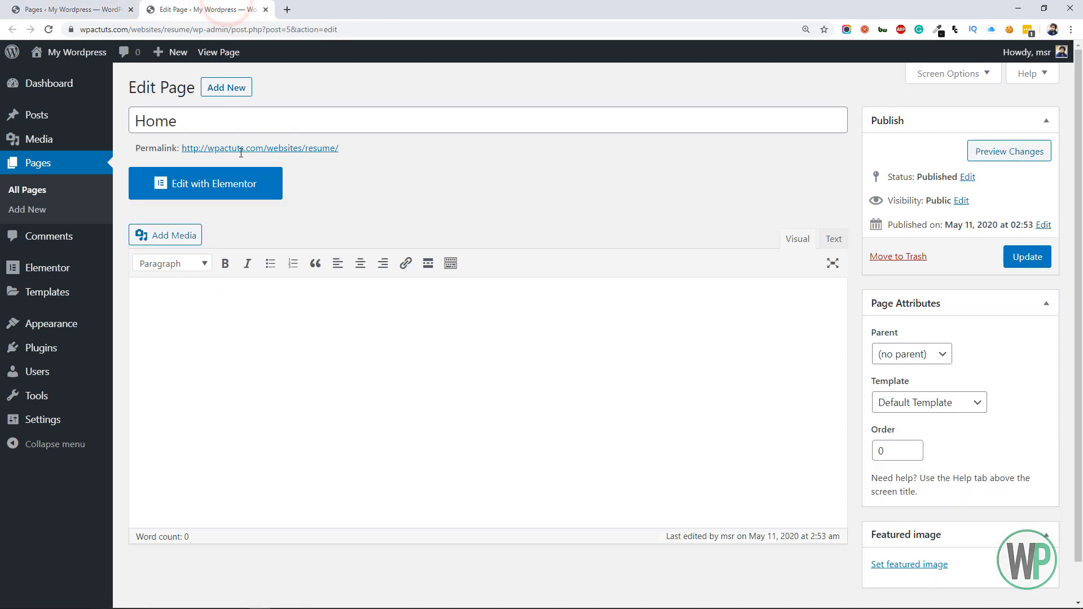
{"action": "left_click", "coordinate": [240, 192]}
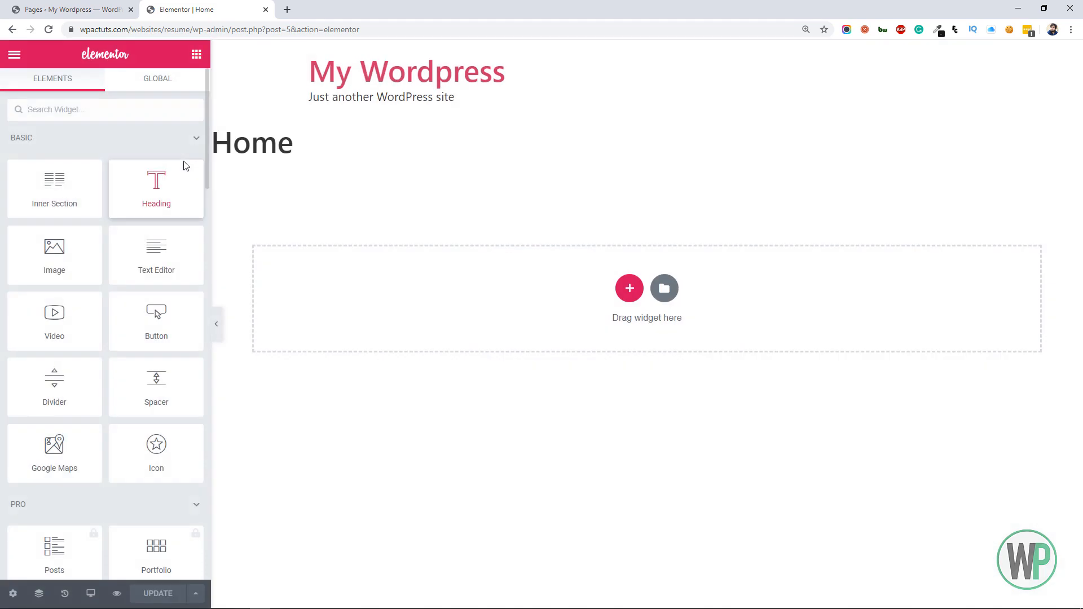
{"action": "left_click", "coordinate": [13, 593]}
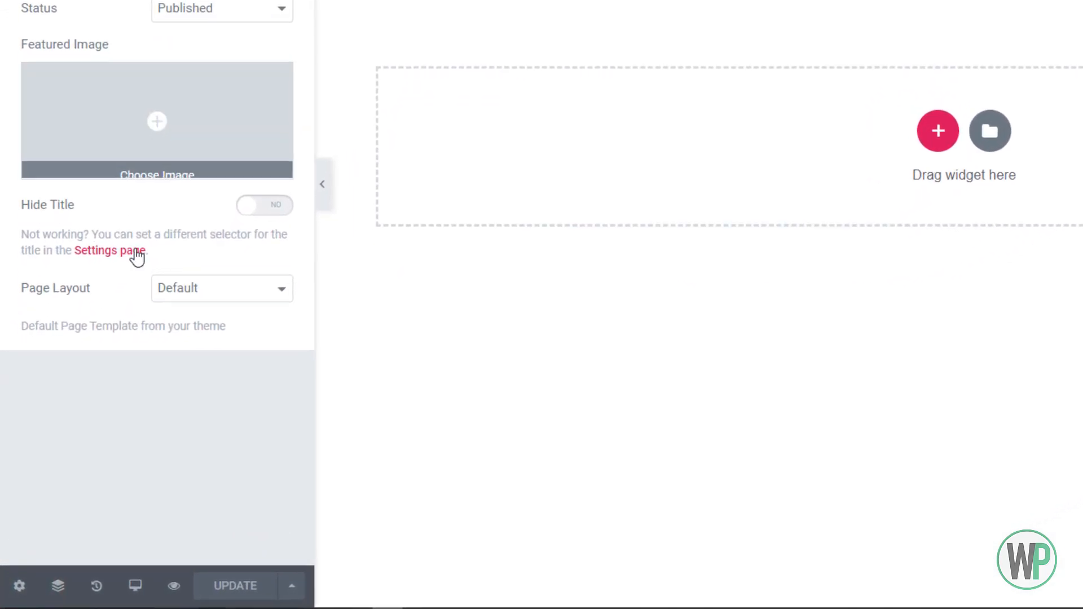
{"action": "left_click", "coordinate": [175, 290]}
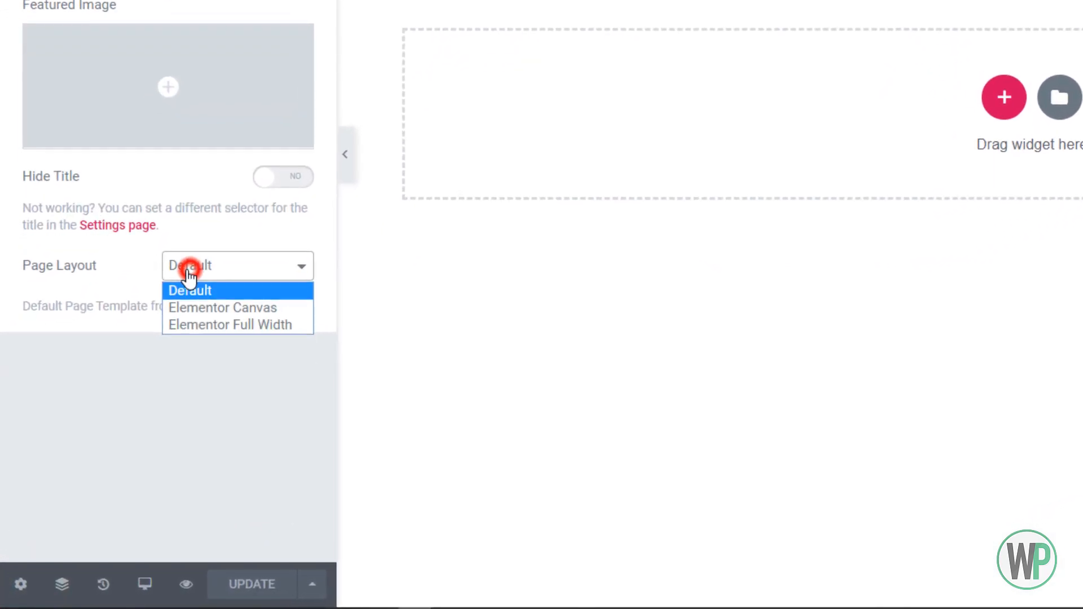
{"action": "left_click", "coordinate": [231, 329]}
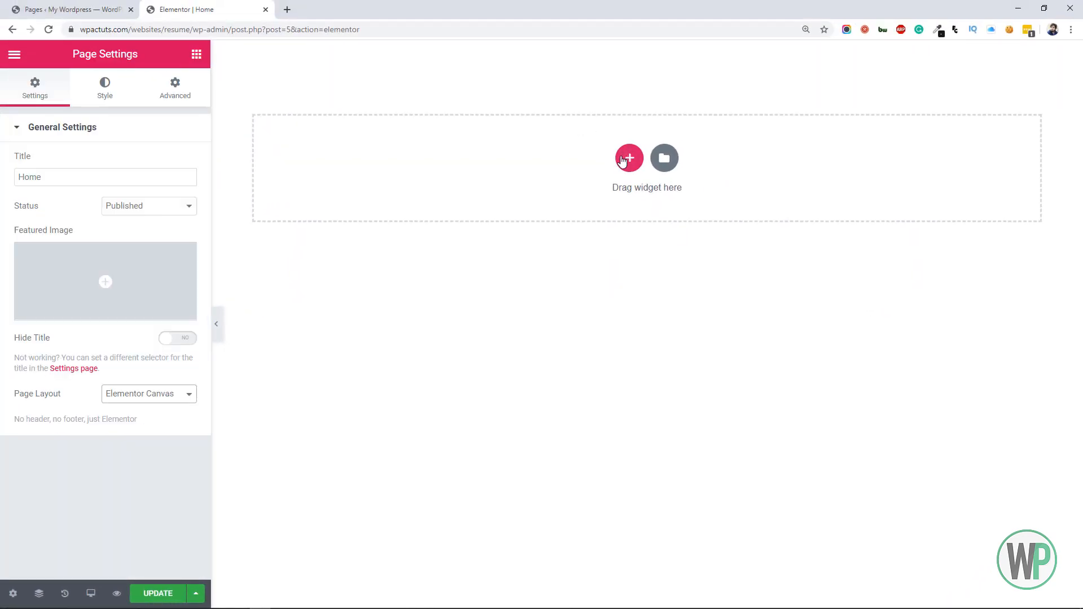
Add a three-column section to the page and change its structure to 25, 25, 50
{"action": "left_click", "coordinate": [628, 160]}
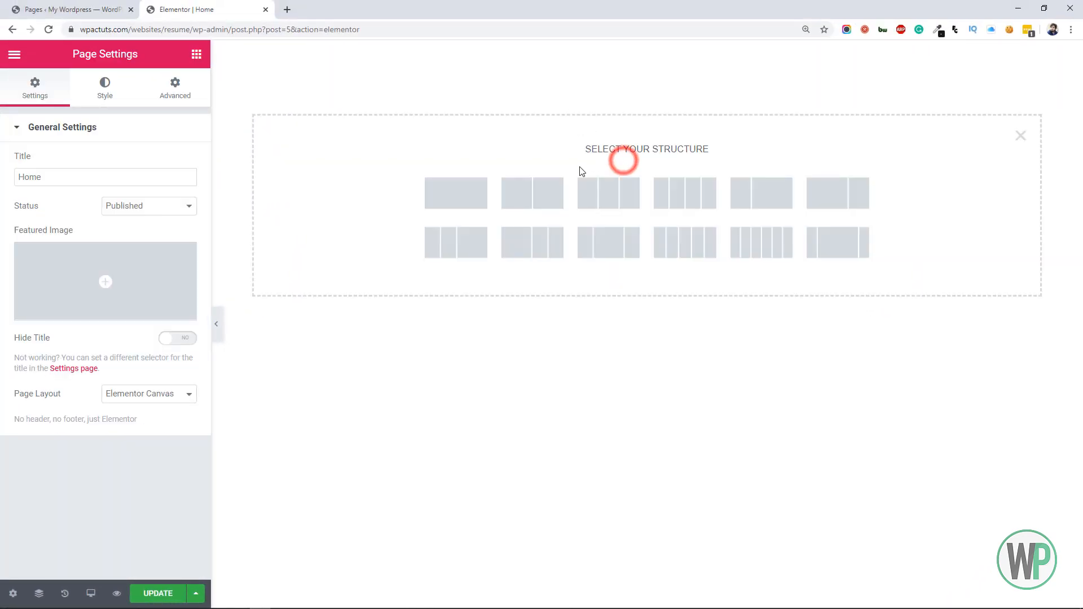
{"action": "left_click", "coordinate": [600, 192]}
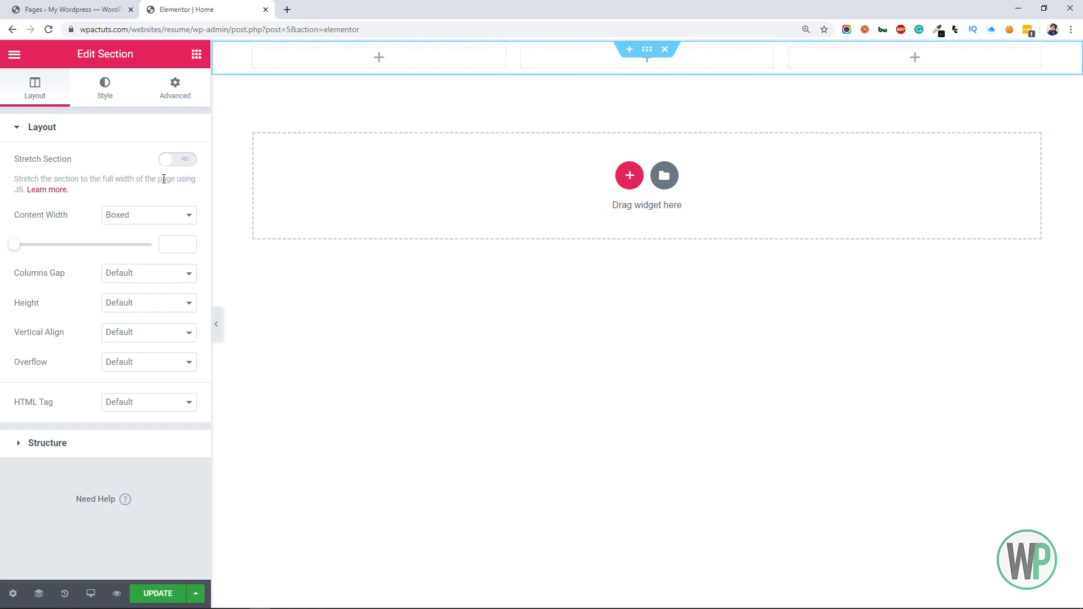
{"action": "left_click", "coordinate": [16, 443]}
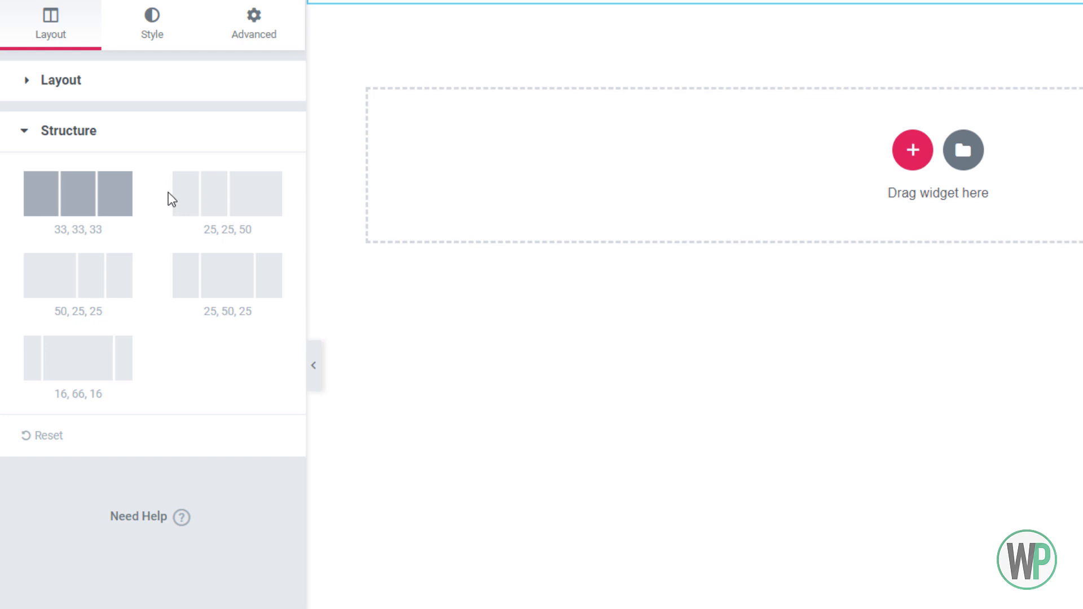
{"action": "left_click", "coordinate": [235, 197]}
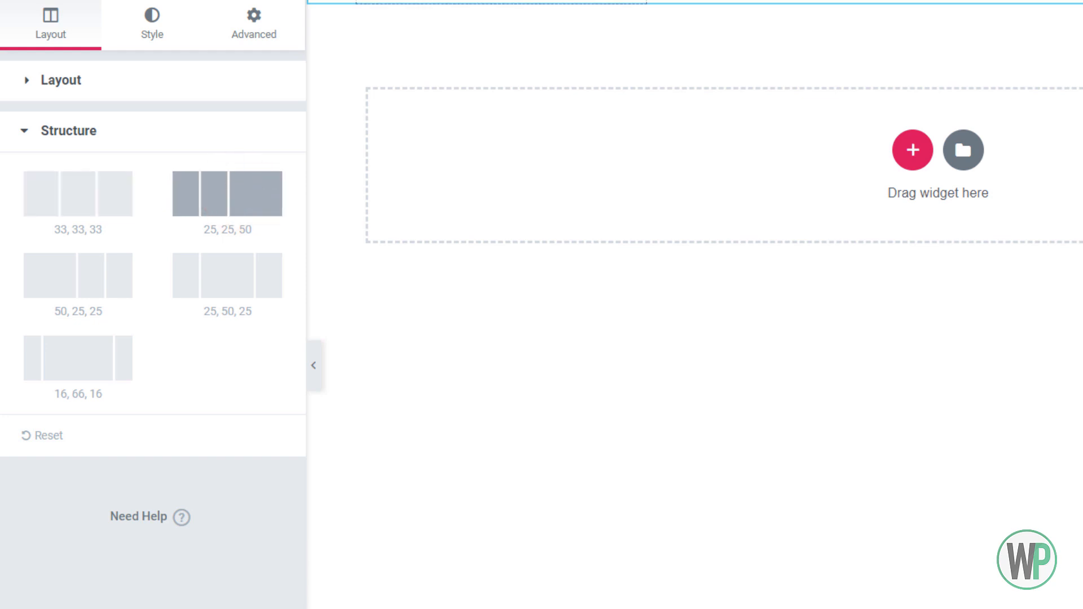
Set the section's content width to Full Width and its columns gap to No Gap
{"action": "left_click", "coordinate": [103, 84]}
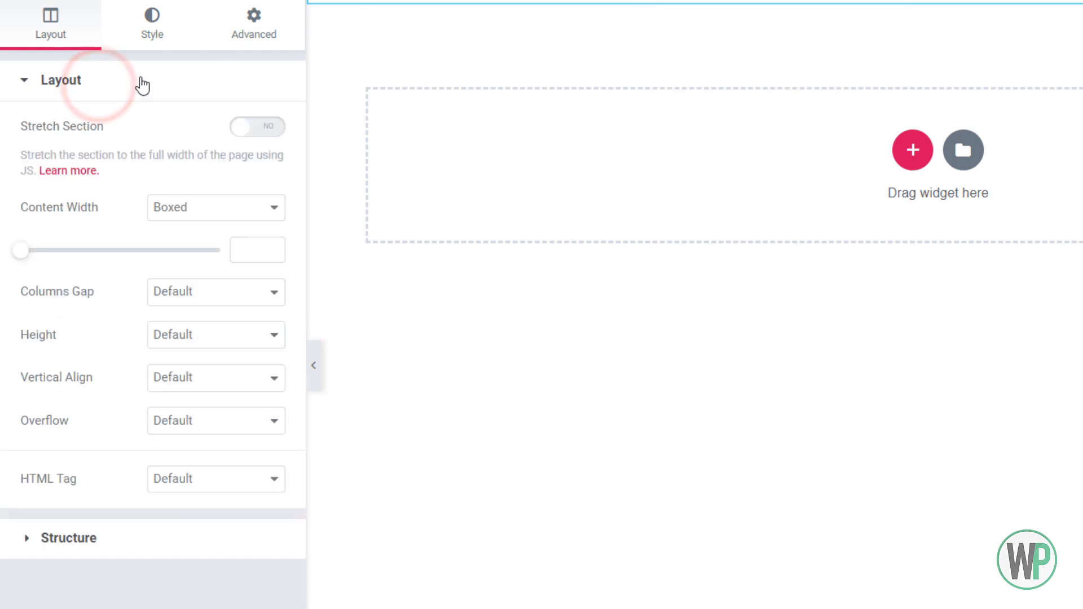
{"action": "left_click", "coordinate": [213, 208]}
{"action": "left_click", "coordinate": [212, 246]}
{"action": "left_click", "coordinate": [184, 247]}
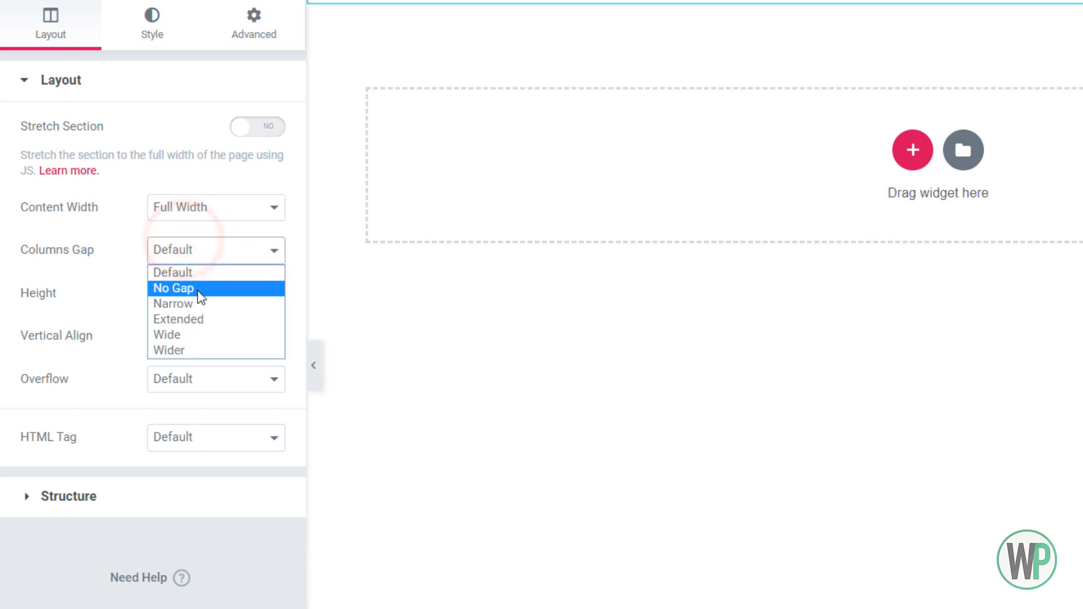
{"action": "left_click", "coordinate": [195, 288]}
Set the section's height to Fit To Screen and its column position to Stretch, keeping the default vertical align and overflow
{"action": "left_click", "coordinate": [196, 291]}
{"action": "left_click", "coordinate": [219, 326]}
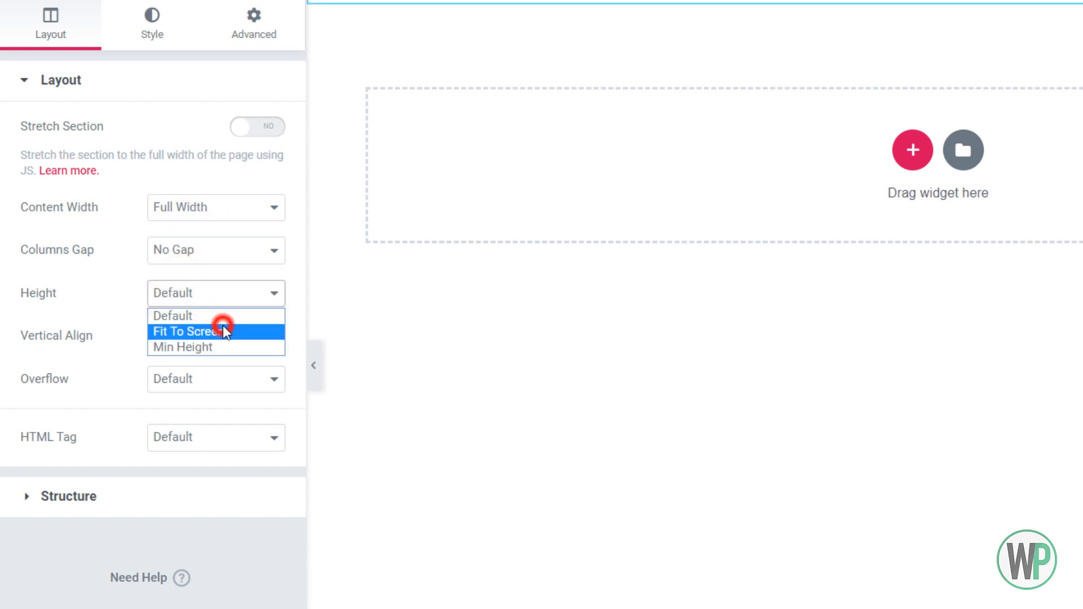
{"action": "left_click", "coordinate": [223, 345]}
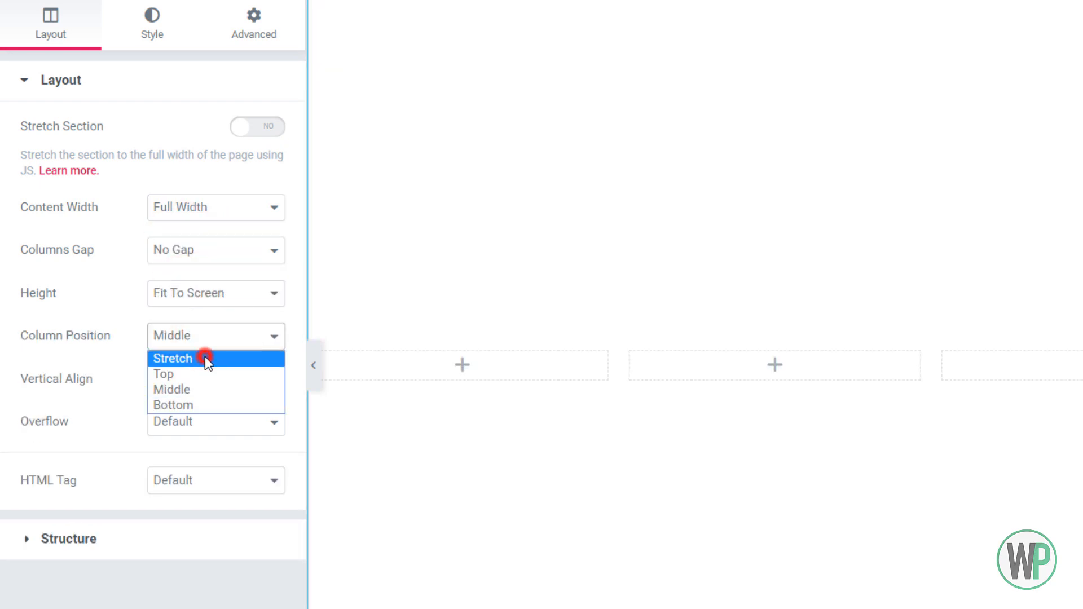
{"action": "left_click", "coordinate": [206, 357]}
{"action": "left_click", "coordinate": [210, 380]}
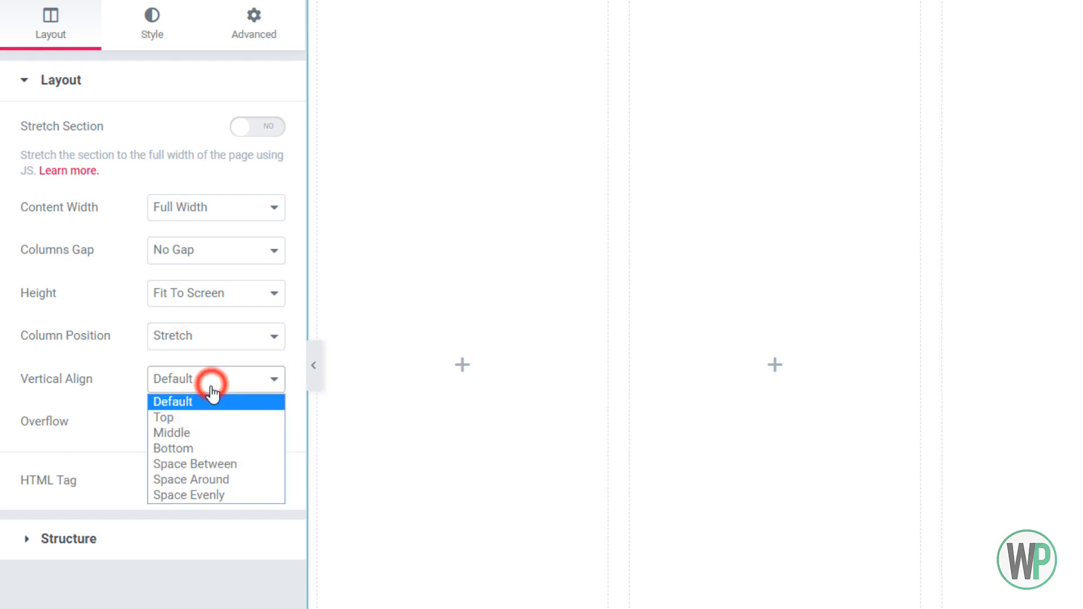
{"action": "left_click", "coordinate": [207, 383]}
{"action": "left_click", "coordinate": [232, 425]}
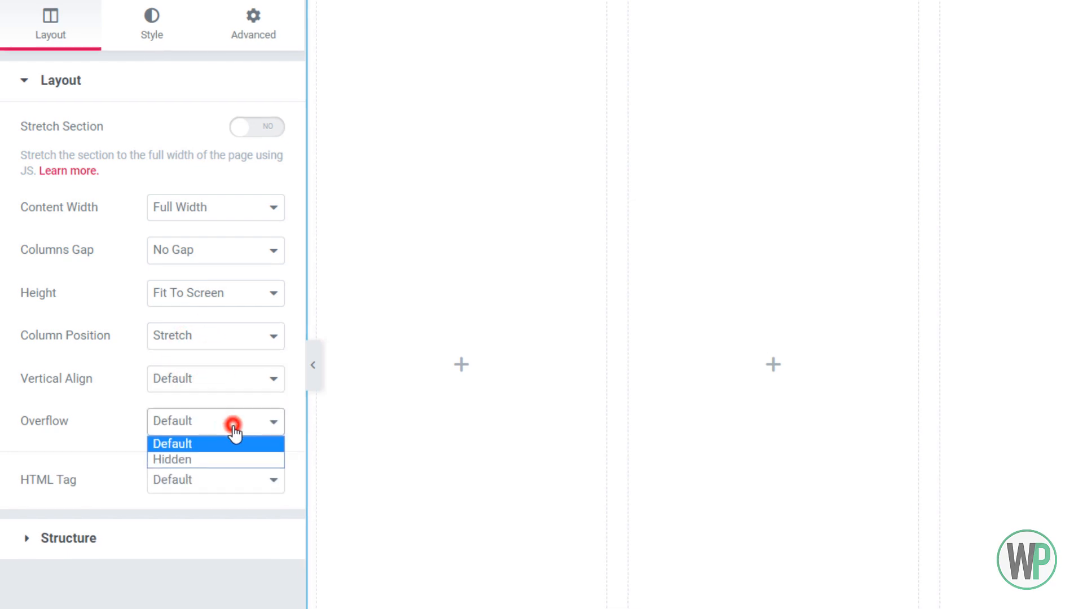
{"action": "left_click", "coordinate": [232, 425]}
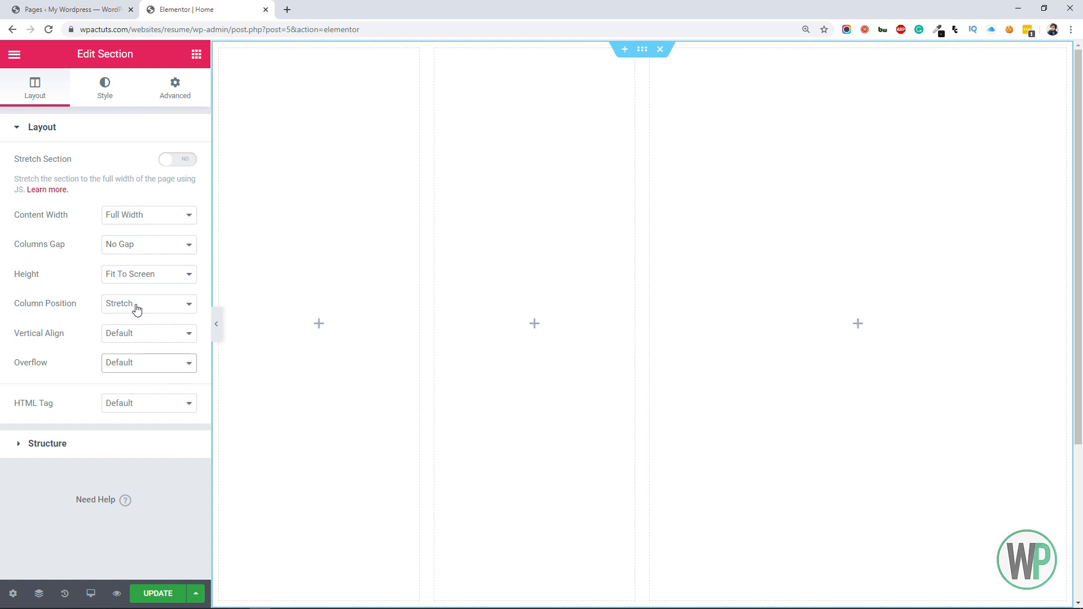
Set the first column's width to 5%
{"action": "left_click", "coordinate": [221, 51]}
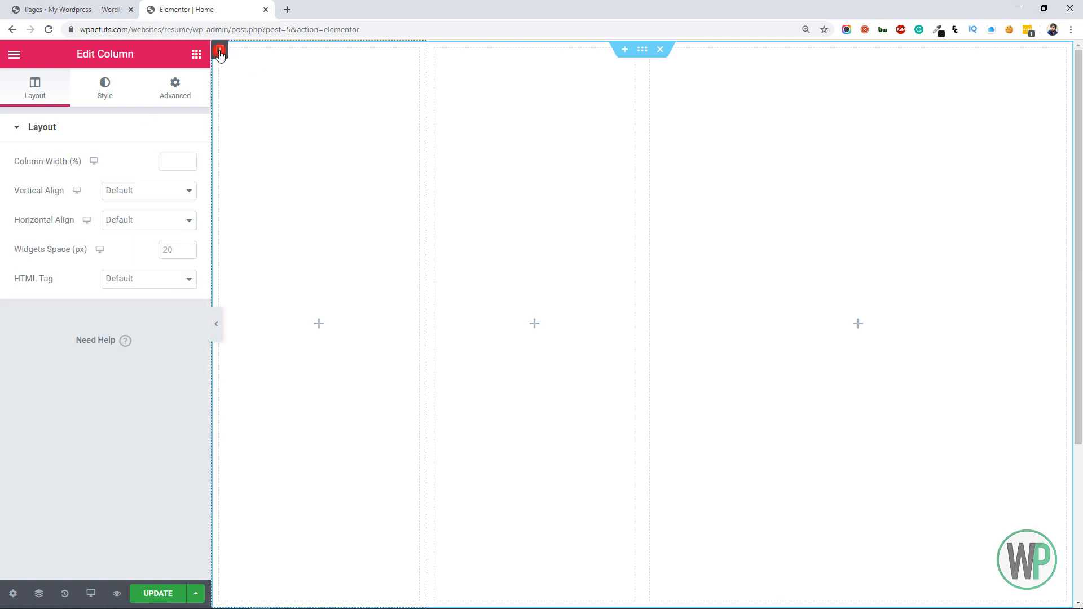
{"action": "left_click", "coordinate": [172, 163]}
{"action": "type", "text": "5"}
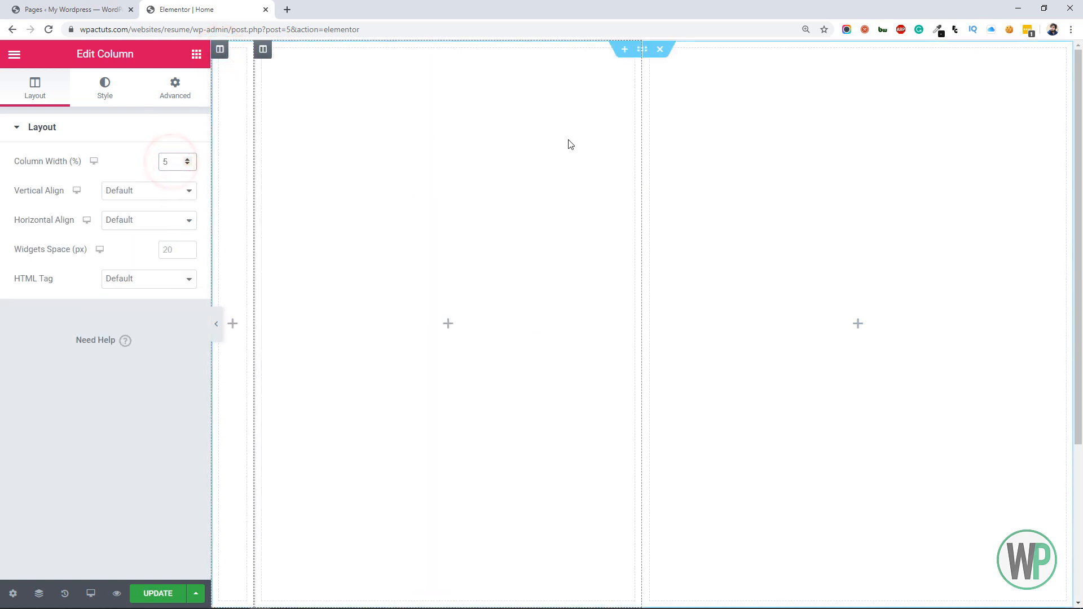
Set the third column's width to 4%
{"action": "left_click", "coordinate": [651, 50]}
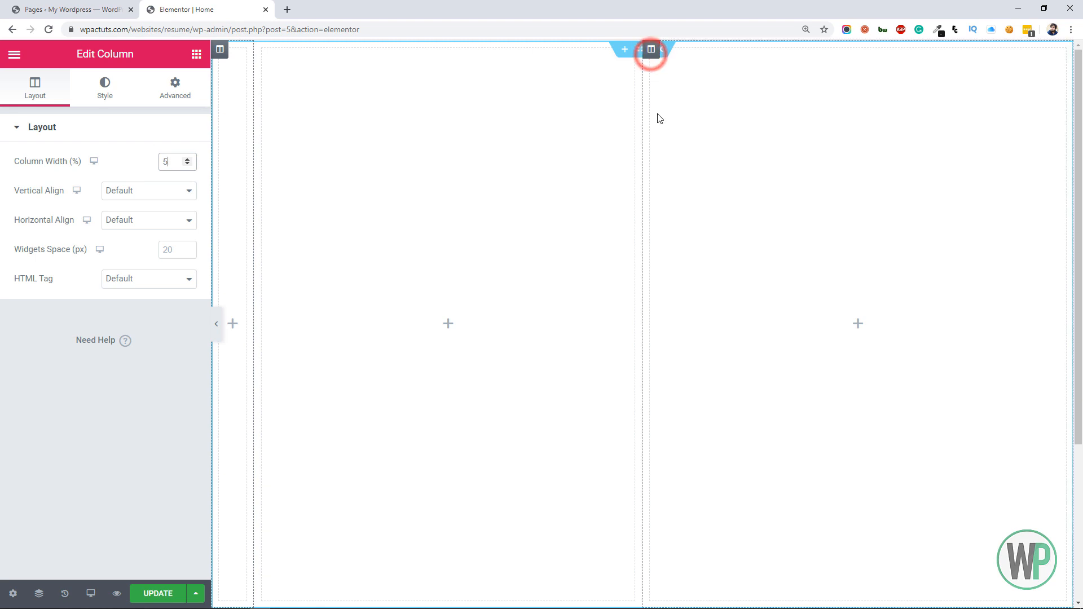
{"action": "left_click", "coordinate": [670, 134]}
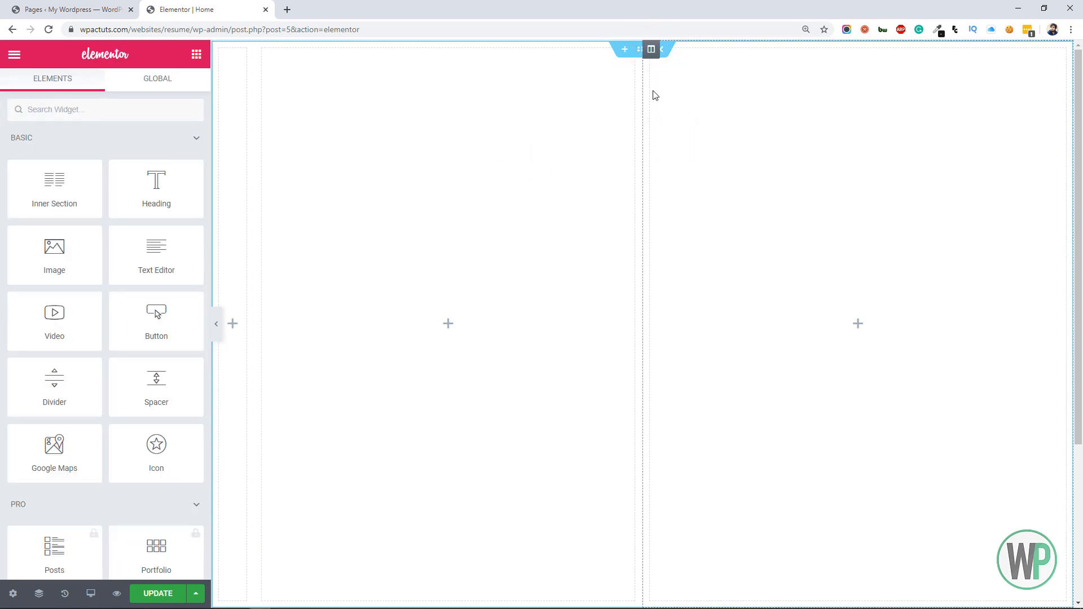
{"action": "left_click", "coordinate": [672, 100]}
{"action": "left_click", "coordinate": [167, 162]}
{"action": "type", "text": "5"}
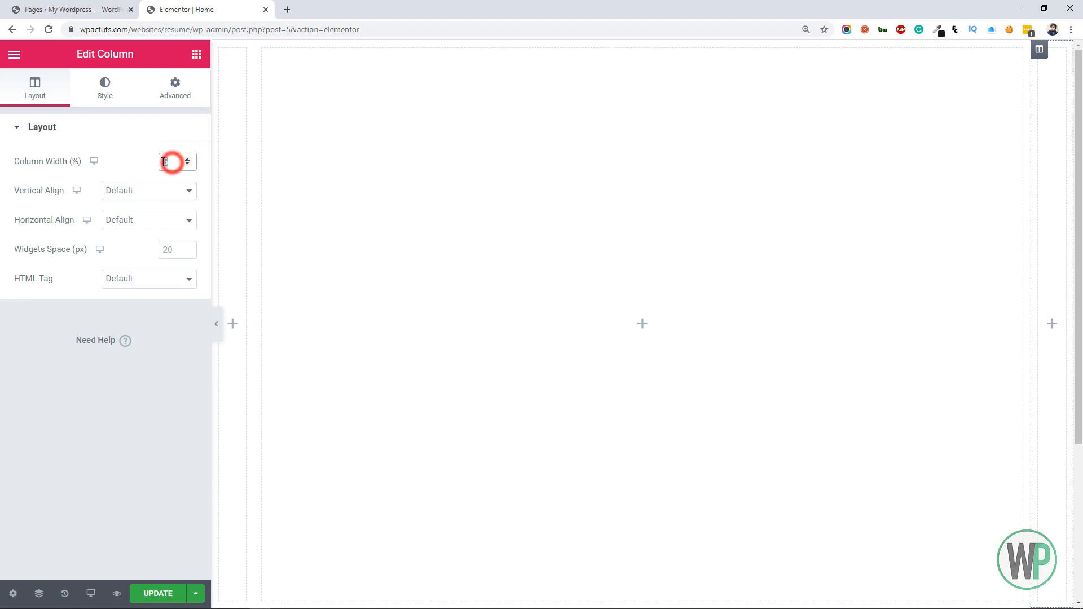
{"action": "type", "text": "4"}
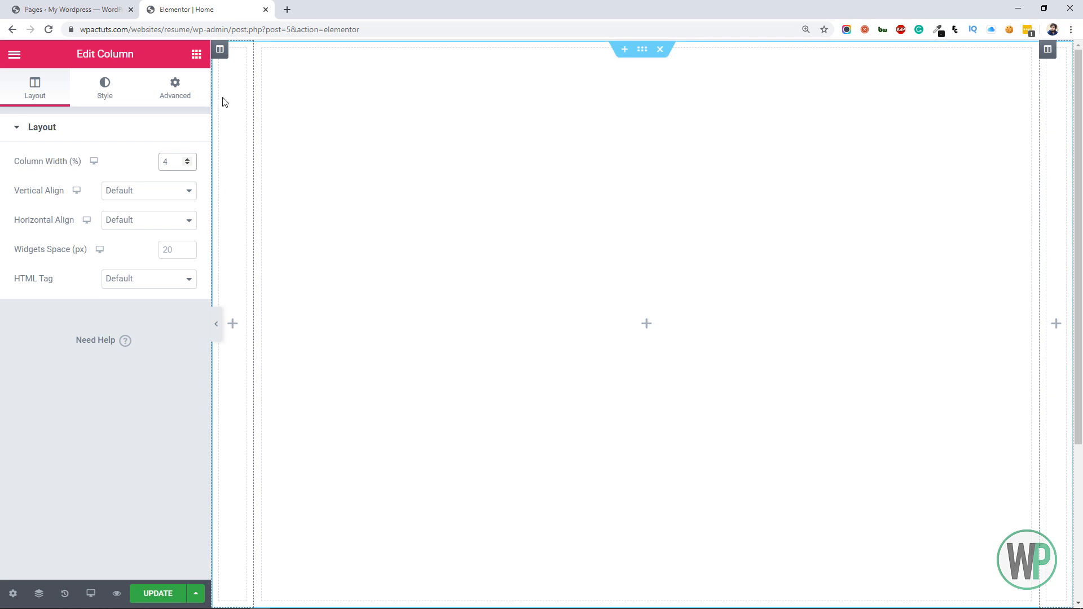
Give the narrow first column a classic background in a near-black color
{"action": "left_click", "coordinate": [104, 90]}
{"action": "left_click", "coordinate": [150, 194]}
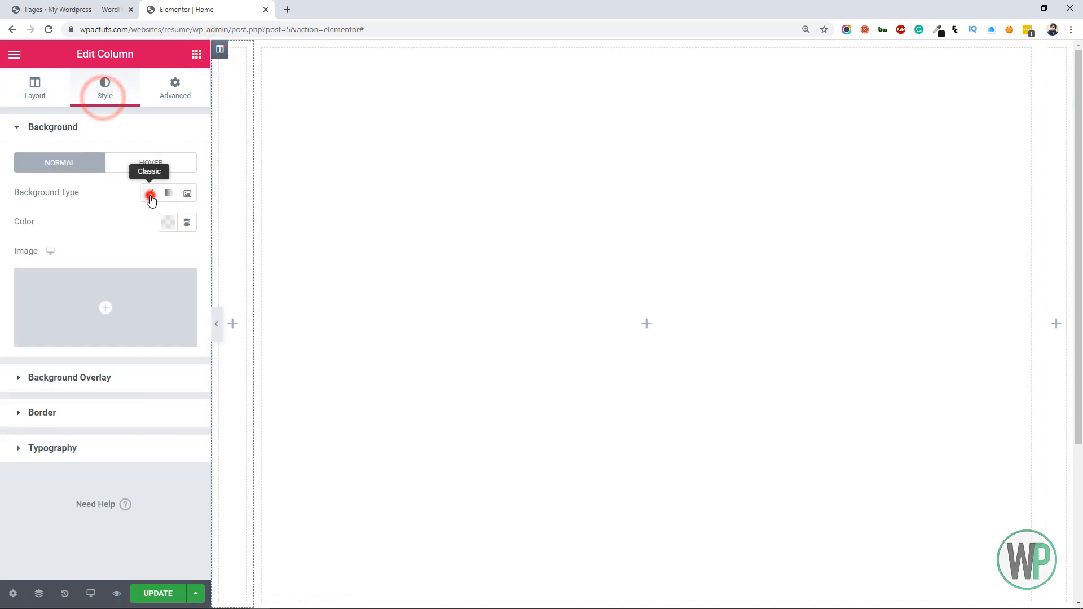
{"action": "left_click", "coordinate": [167, 222]}
{"action": "left_click_drag", "start_coordinate": [116, 433], "coordinate": [89, 447]}
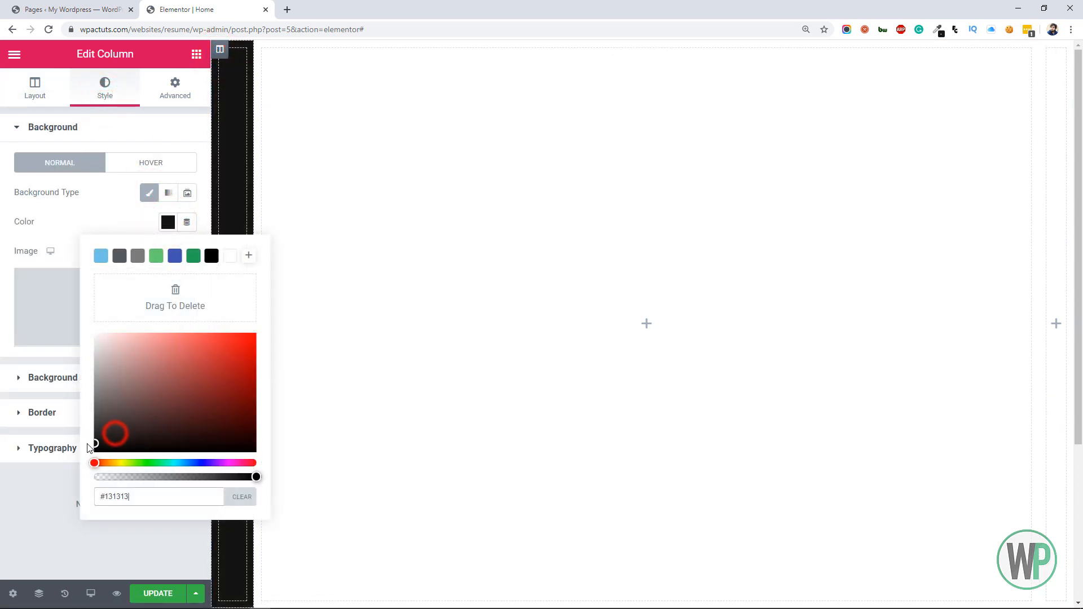
{"action": "left_click", "coordinate": [862, 100]}
Give the whole section a classic background in a semi-transparent light beige, #E1CAAA4A
{"action": "right_click", "coordinate": [645, 59]}
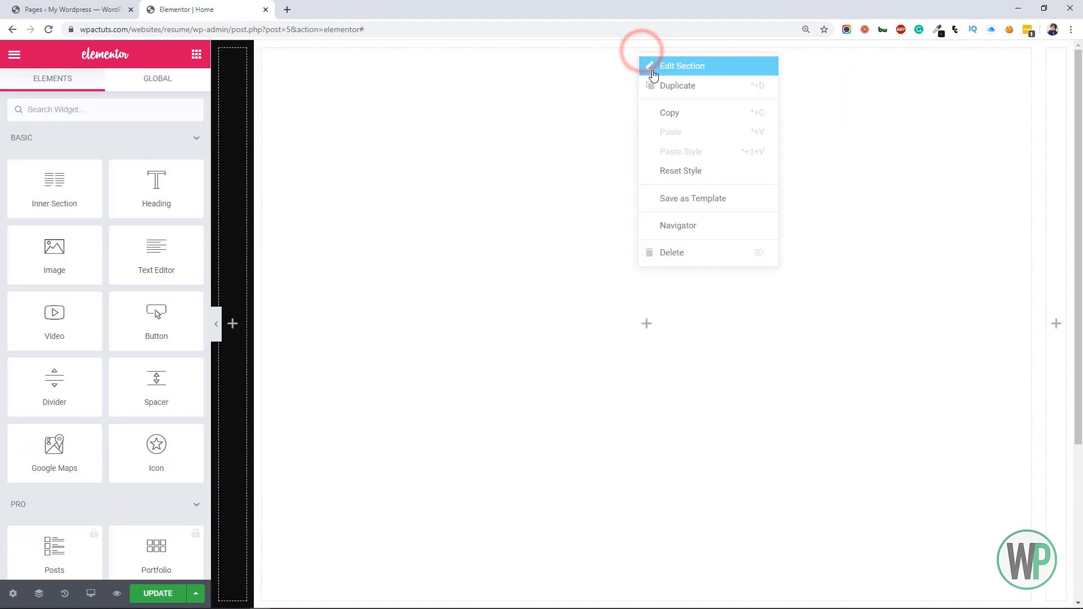
{"action": "left_click", "coordinate": [652, 67]}
{"action": "left_click", "coordinate": [101, 90]}
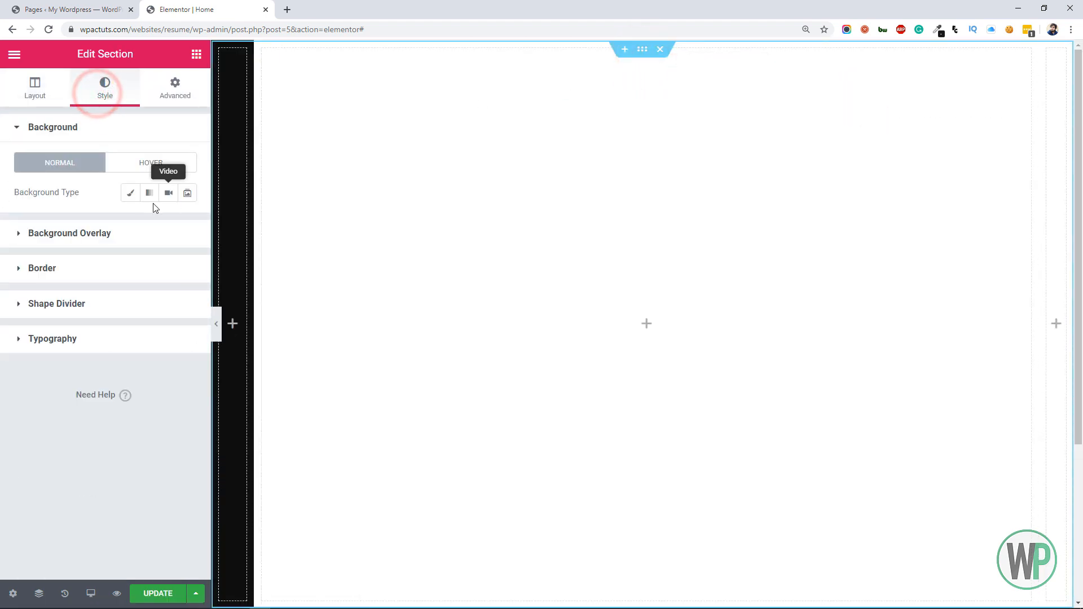
{"action": "left_click", "coordinate": [130, 193]}
{"action": "left_click", "coordinate": [167, 225]}
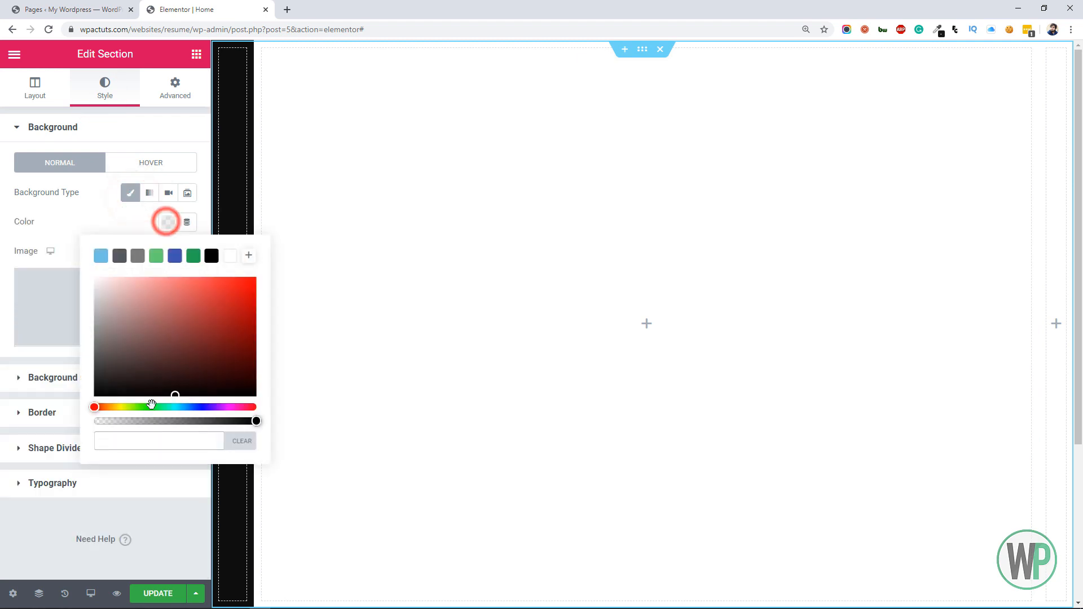
{"action": "left_click", "coordinate": [113, 406]}
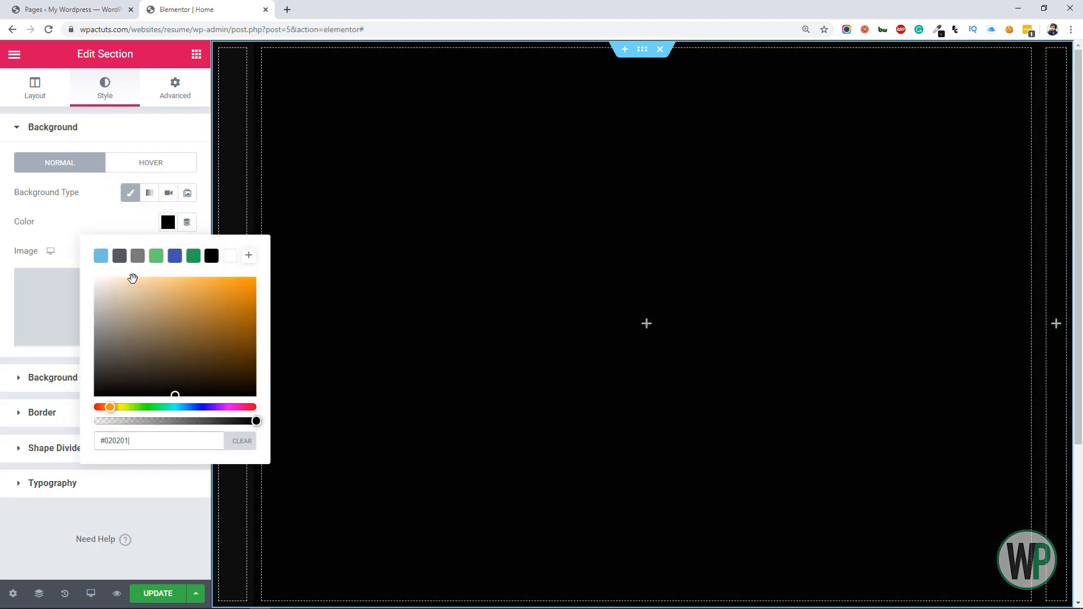
{"action": "left_click", "coordinate": [133, 279]}
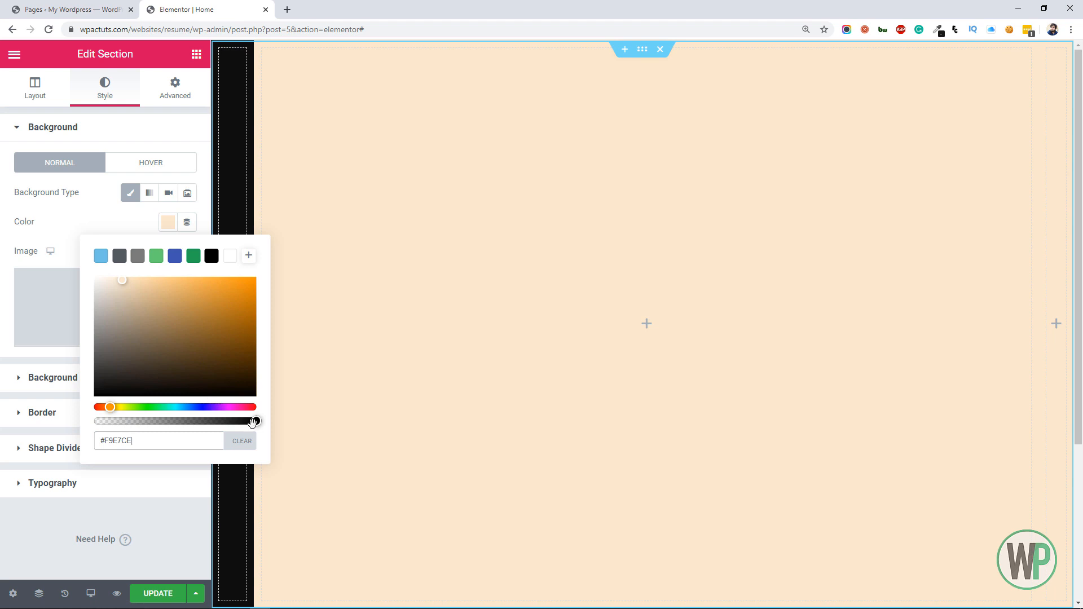
{"action": "left_click_drag", "start_coordinate": [254, 421], "coordinate": [170, 421]}
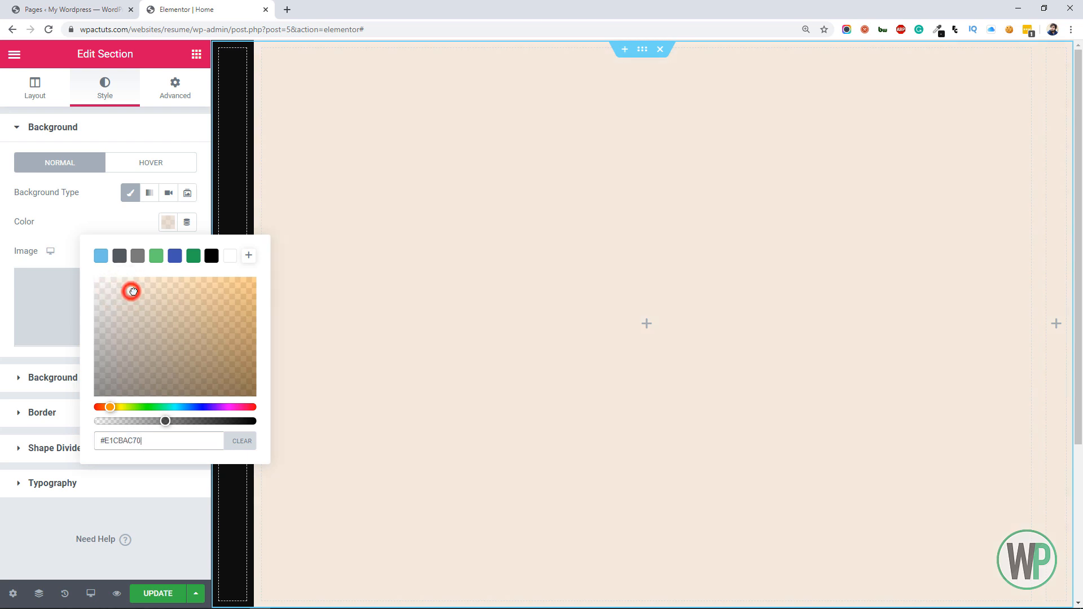
{"action": "left_click_drag", "start_coordinate": [164, 421], "coordinate": [141, 421]}
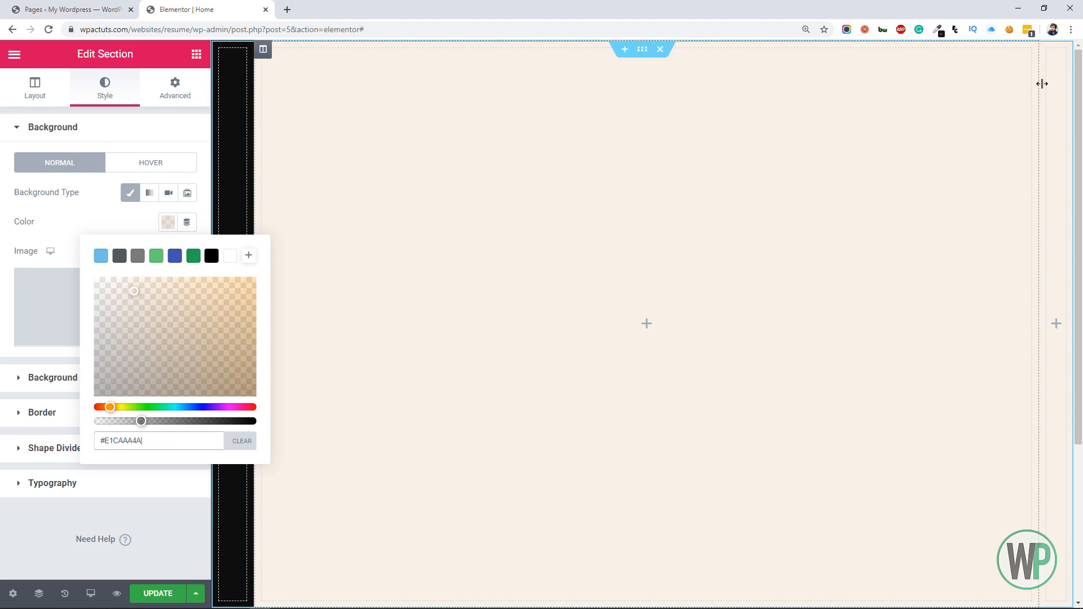
Give the narrow third column a classic background in light yellow-orange, #F4D58E
{"action": "left_click", "coordinate": [1046, 52]}
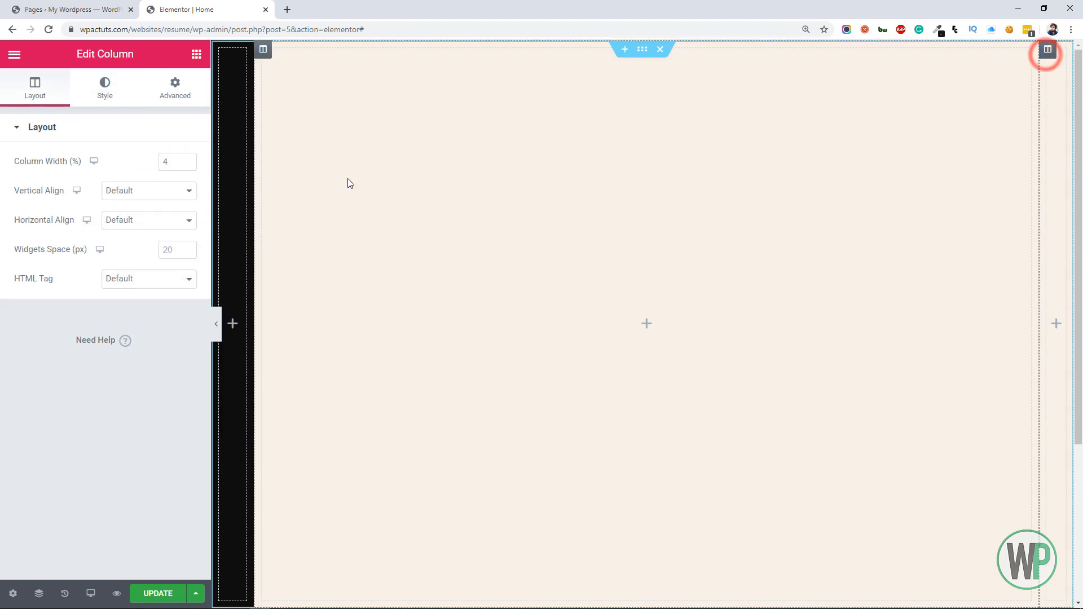
{"action": "left_click", "coordinate": [119, 93]}
{"action": "left_click", "coordinate": [148, 193]}
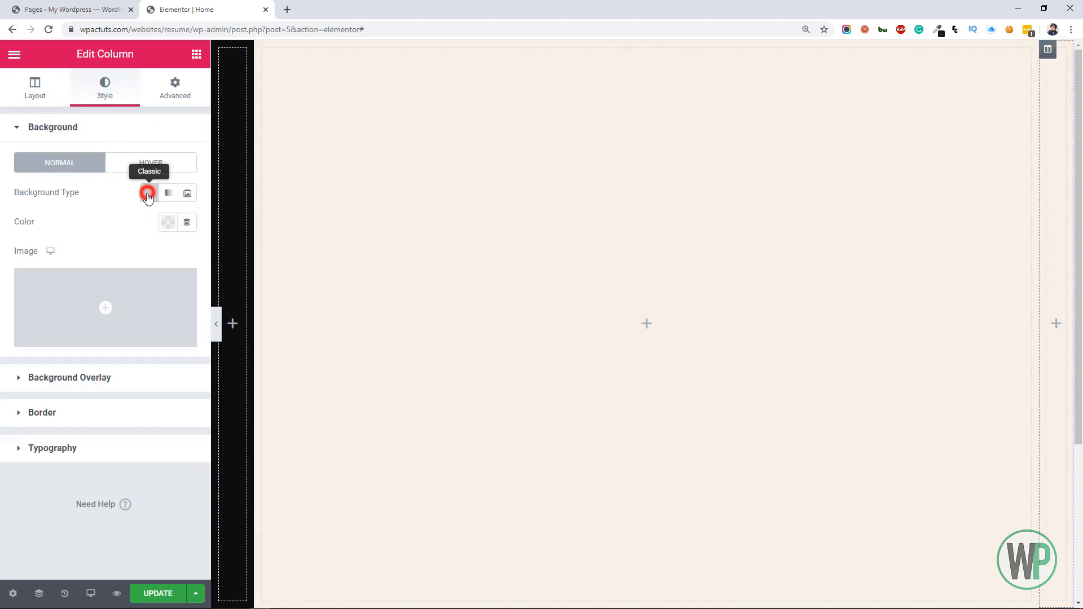
{"action": "right_click", "coordinate": [1045, 123]}
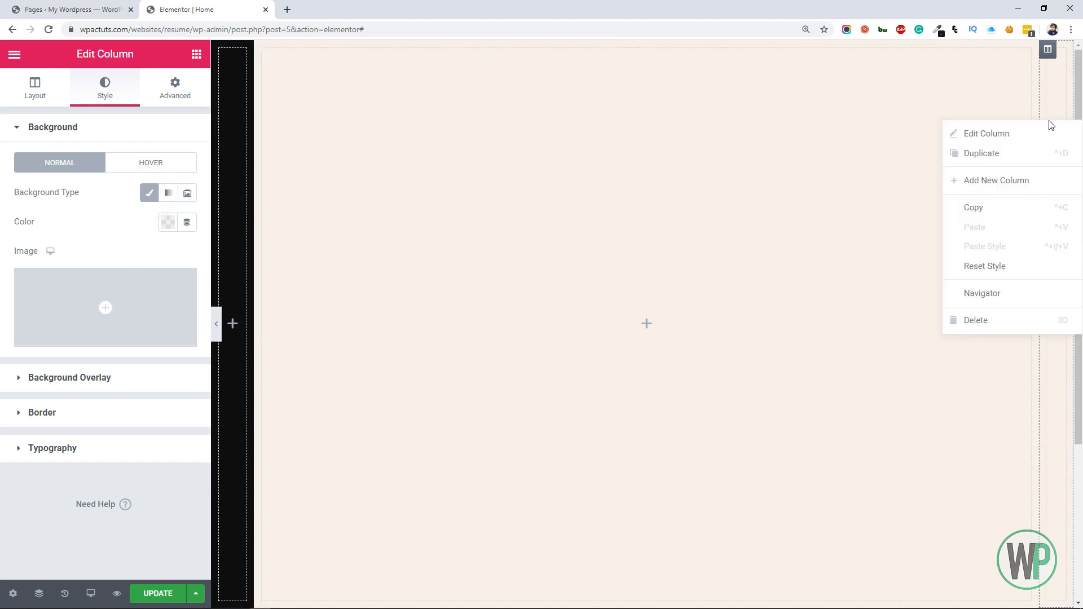
{"action": "left_click", "coordinate": [1028, 133]}
{"action": "left_click", "coordinate": [168, 222]}
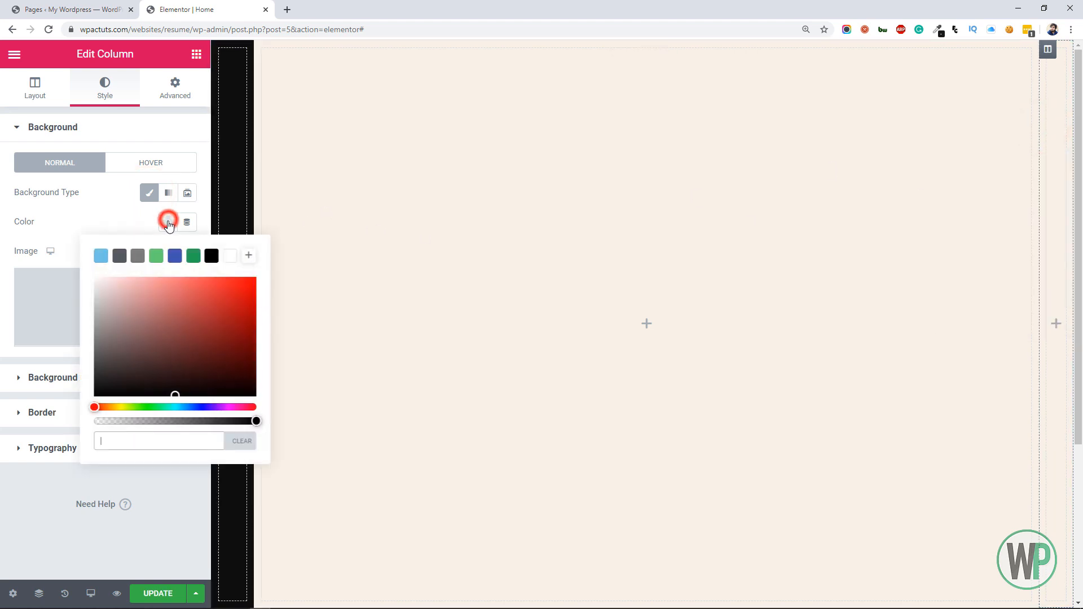
{"action": "left_click_drag", "start_coordinate": [118, 407], "coordinate": [114, 408]}
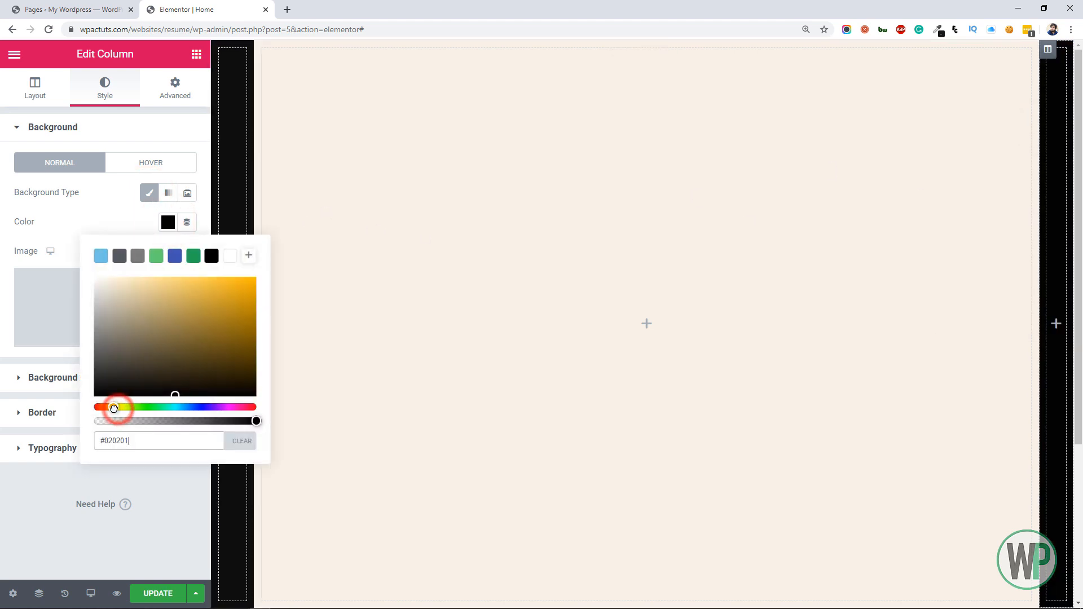
{"action": "left_click", "coordinate": [144, 282]}
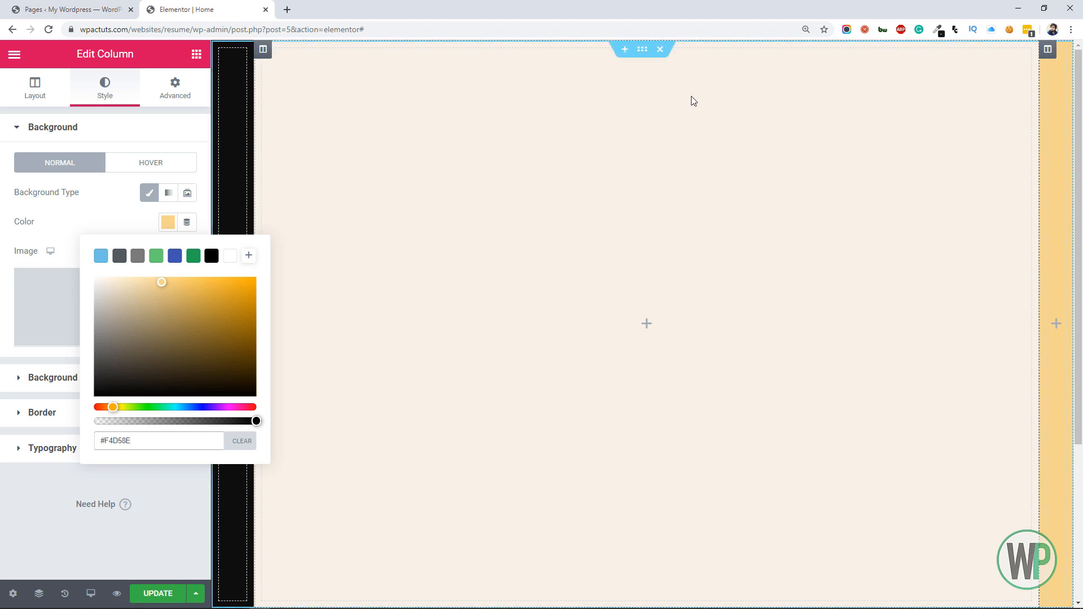
Add a classic background overlay to the whole section using the uploaded image bg.png
{"action": "left_click", "coordinate": [669, 223]}
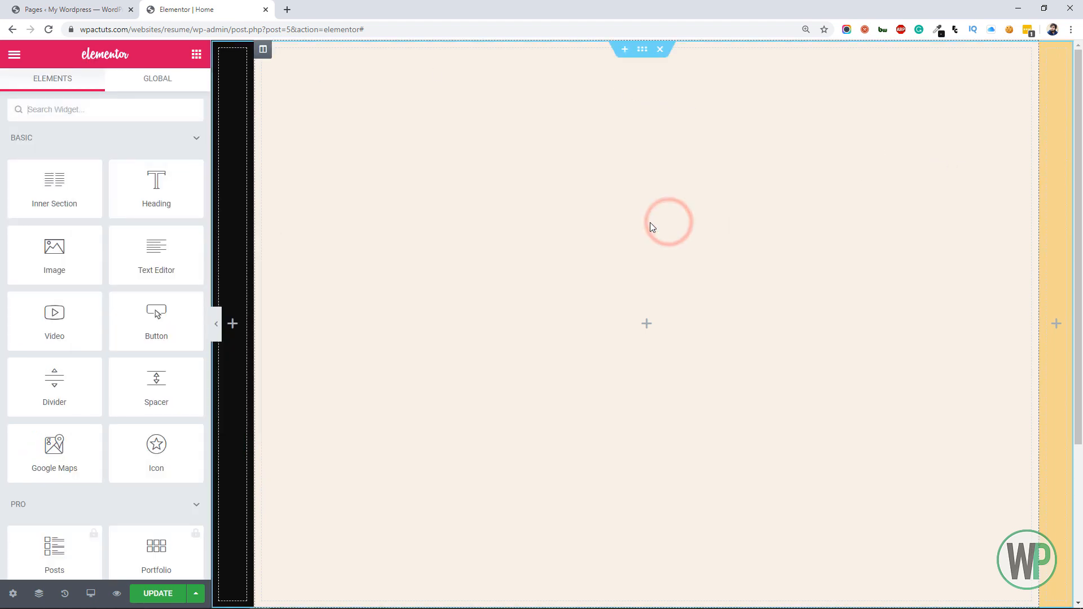
{"action": "right_click", "coordinate": [639, 54]}
{"action": "left_click", "coordinate": [649, 60]}
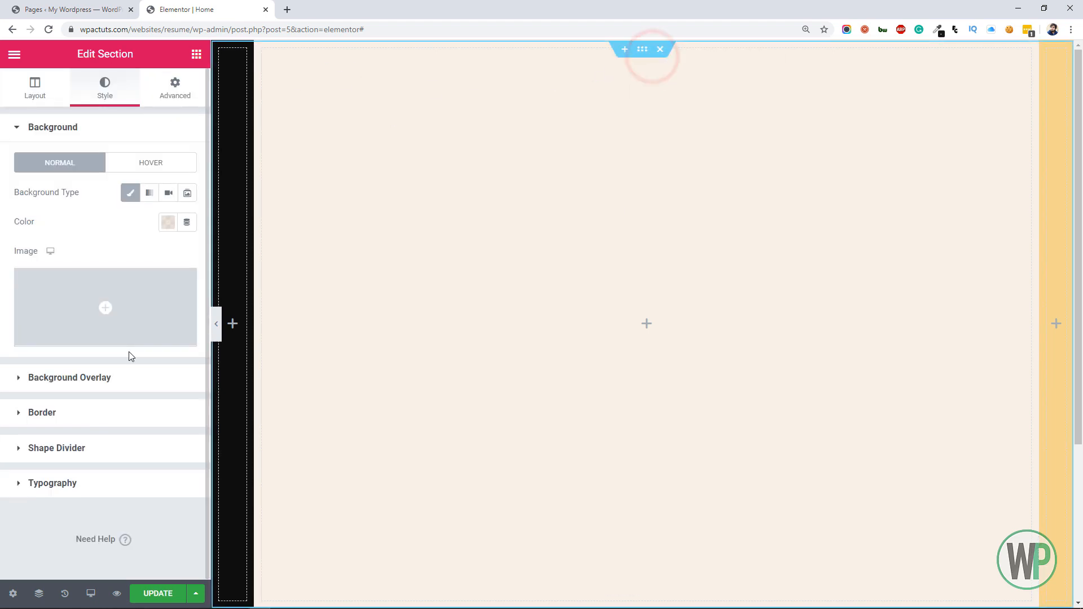
{"action": "left_click", "coordinate": [117, 384]}
{"action": "left_click", "coordinate": [168, 227]}
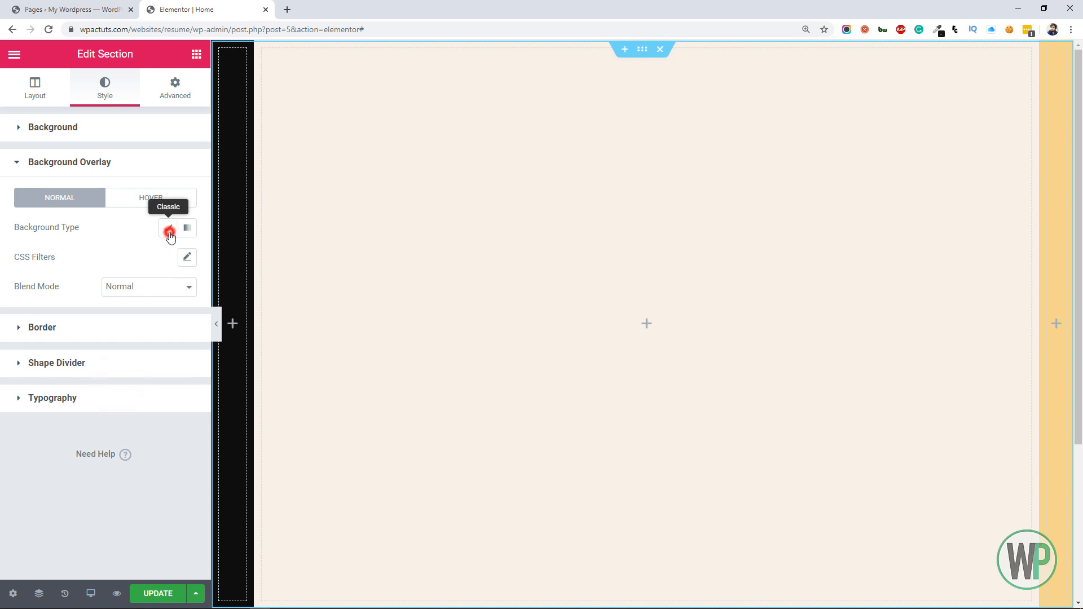
{"action": "left_click", "coordinate": [140, 336]}
{"action": "left_click", "coordinate": [507, 330]}
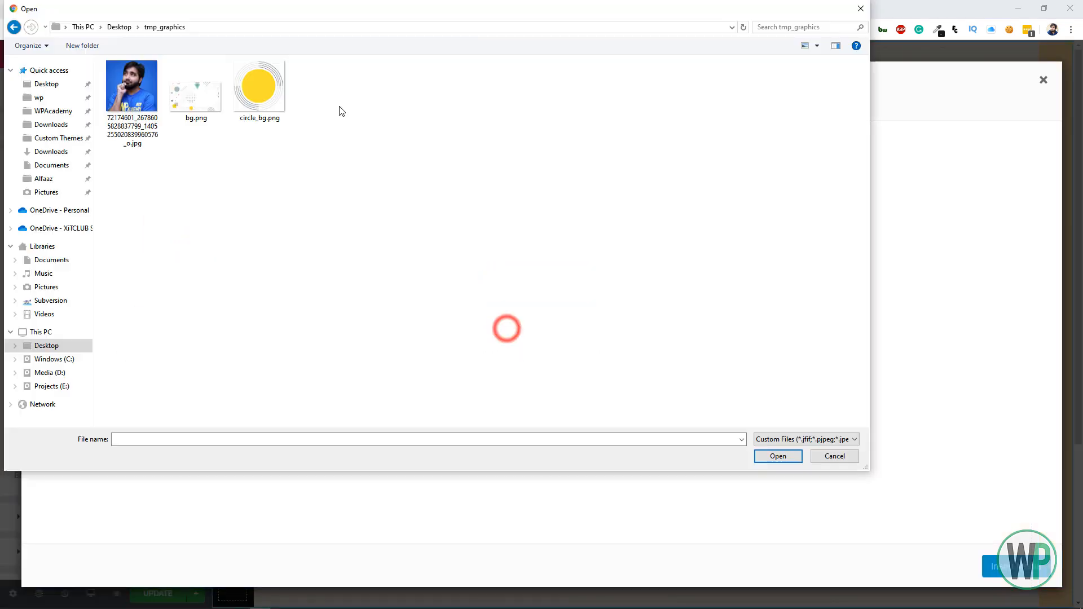
{"action": "double_click", "coordinate": [197, 99]}
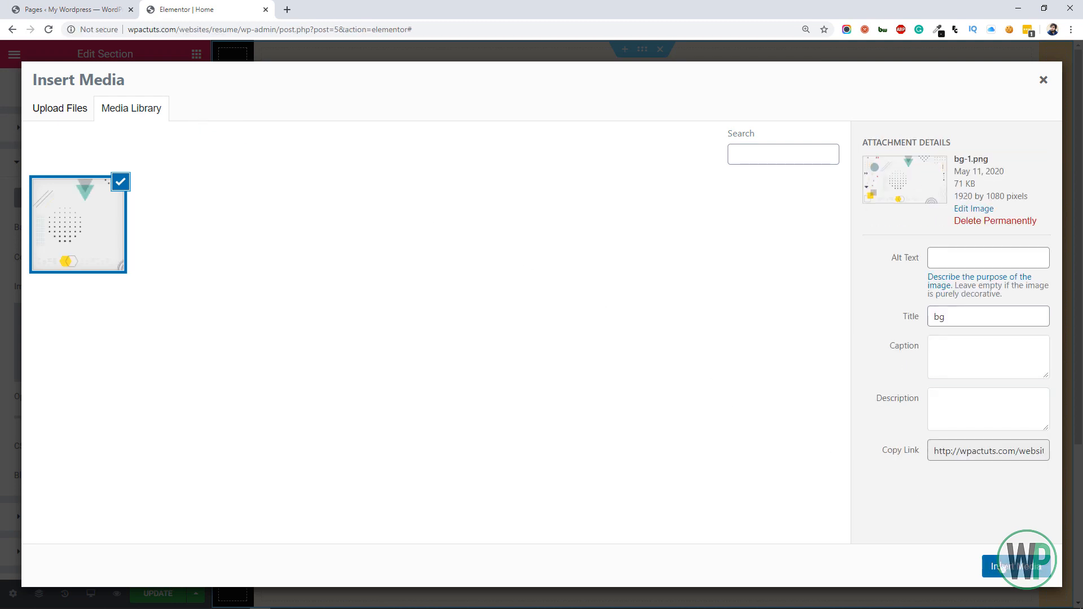
{"action": "left_click", "coordinate": [1003, 566]}
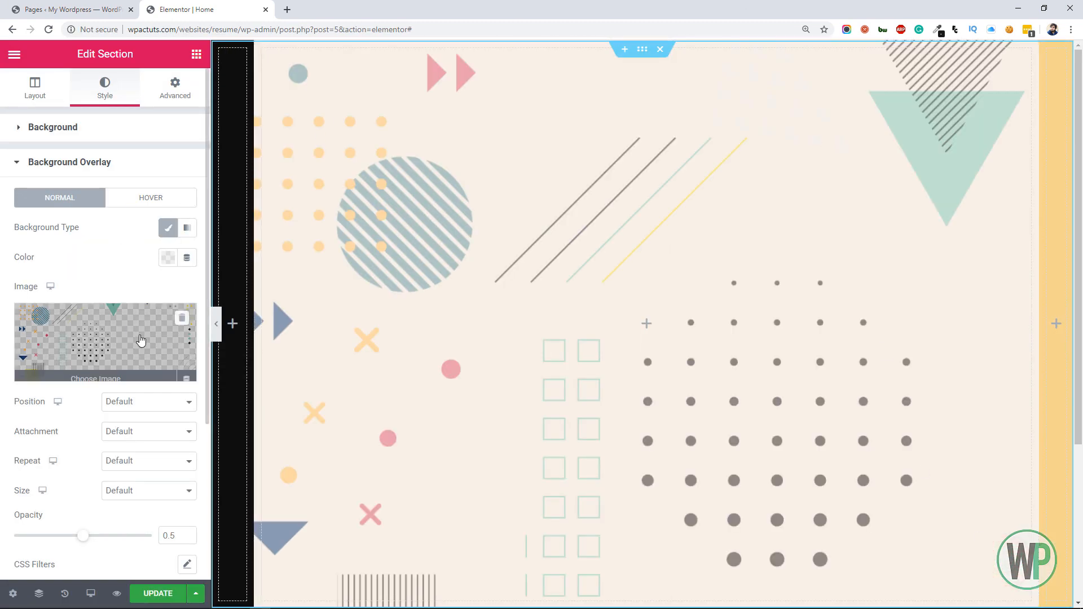
Set the section's overlay image to Center Right position, No-repeat and Cover size
{"action": "left_click", "coordinate": [165, 401]}
{"action": "left_click", "coordinate": [155, 448]}
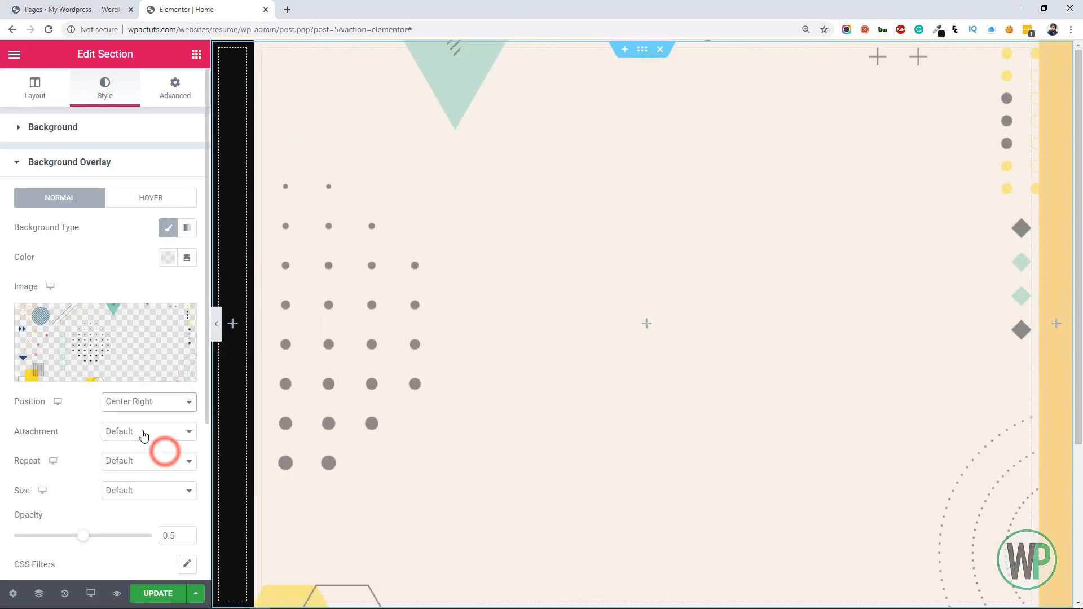
{"action": "left_click", "coordinate": [152, 459]}
{"action": "left_click", "coordinate": [156, 487]}
{"action": "left_click", "coordinate": [162, 489]}
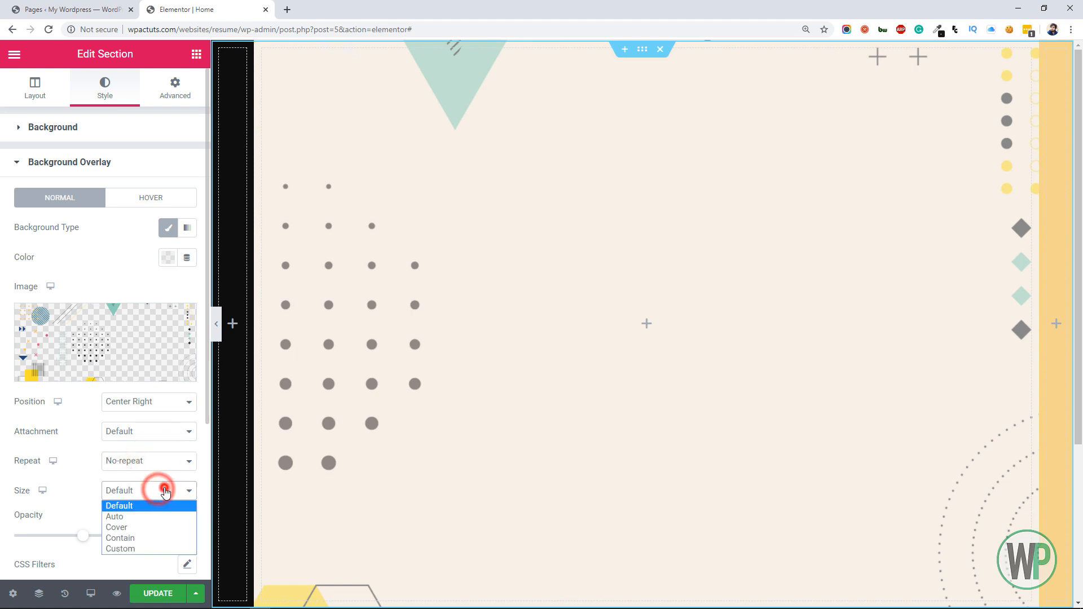
{"action": "left_click", "coordinate": [167, 529]}
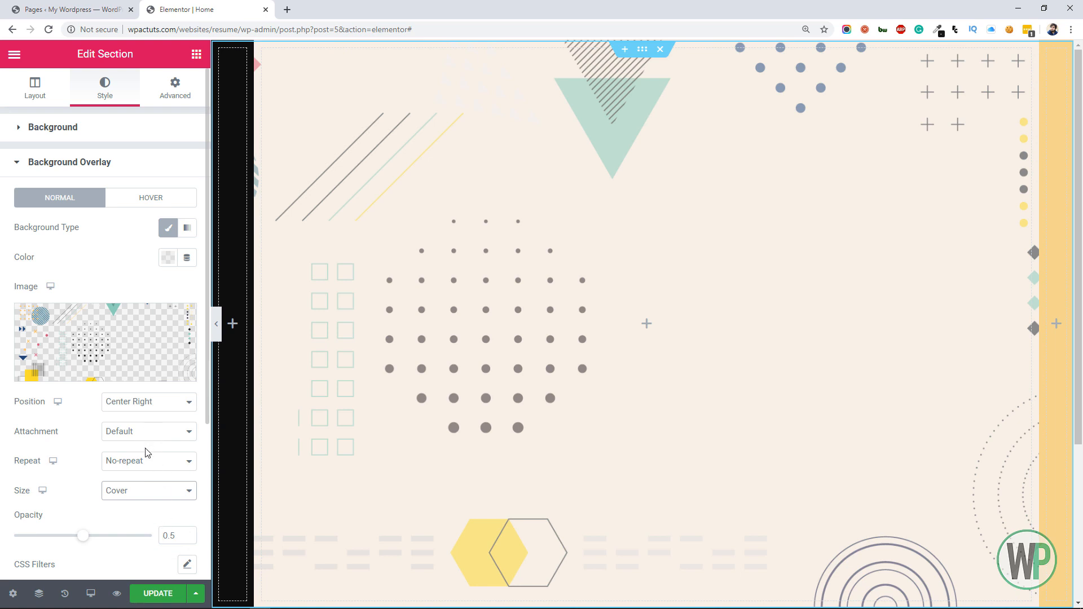
Reduce the background overlay's opacity to 0.1
{"action": "scroll", "coordinate": [165, 508], "scroll_direction": "down", "scroll_amount": 1}
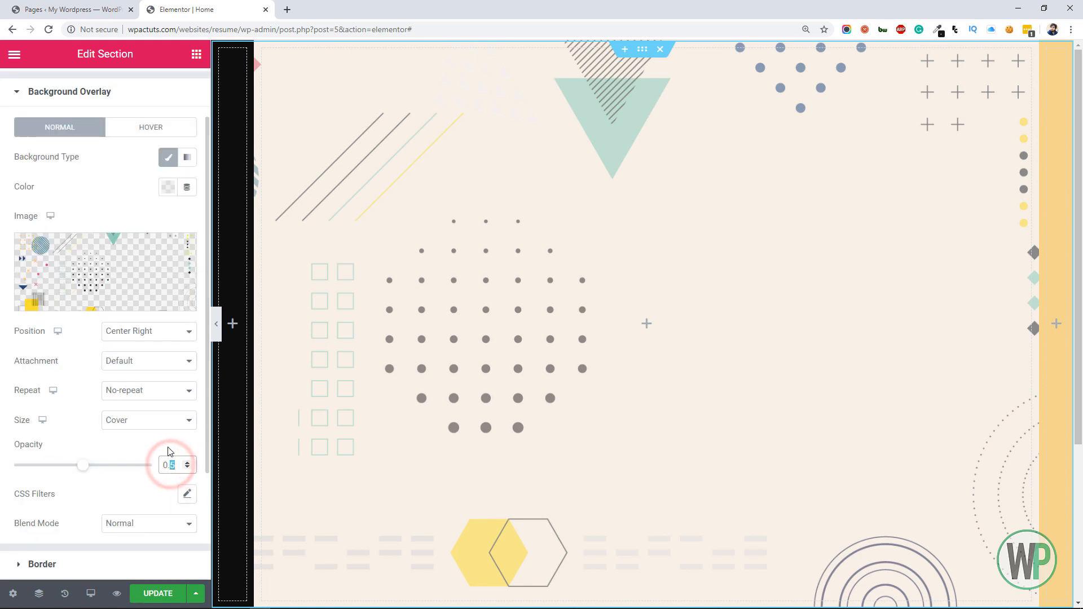
{"action": "type", "text": "2"}
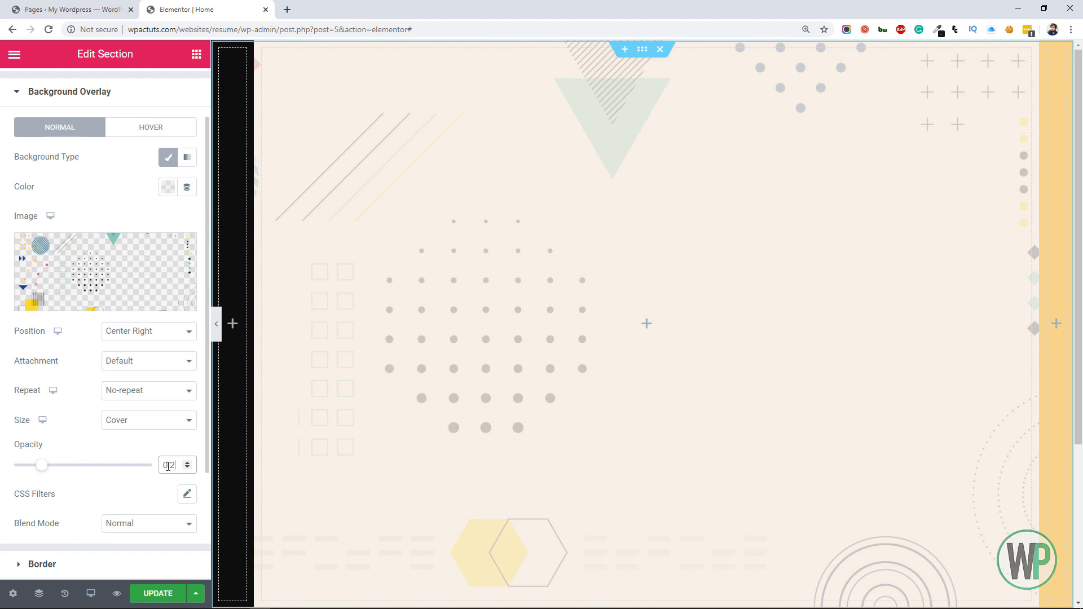
{"action": "left_click", "coordinate": [188, 469]}
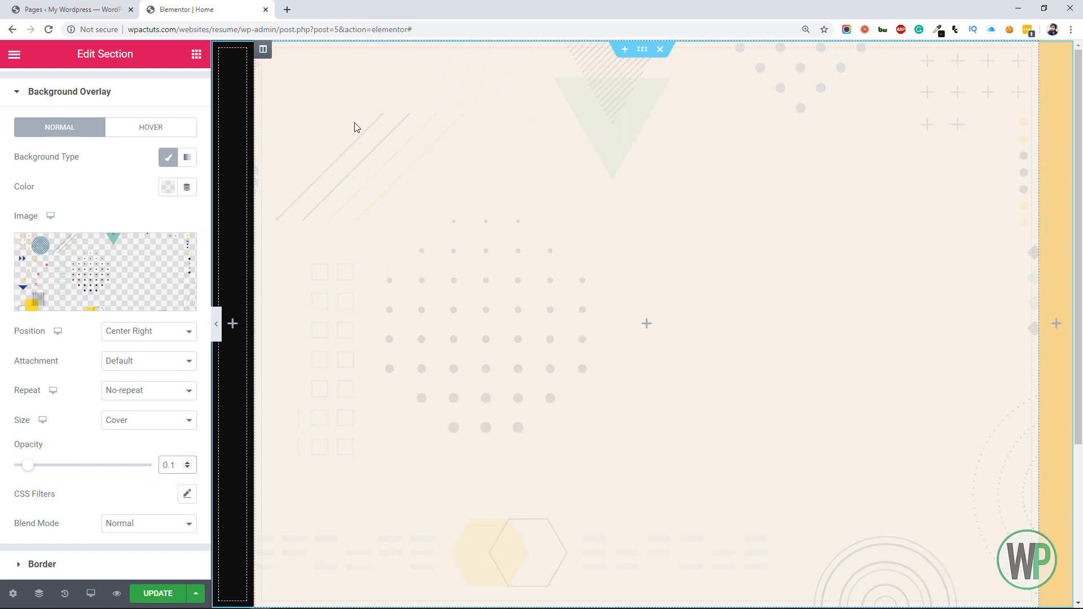
Set the outer section's vertical alignment to Middle
{"action": "left_click", "coordinate": [196, 54]}
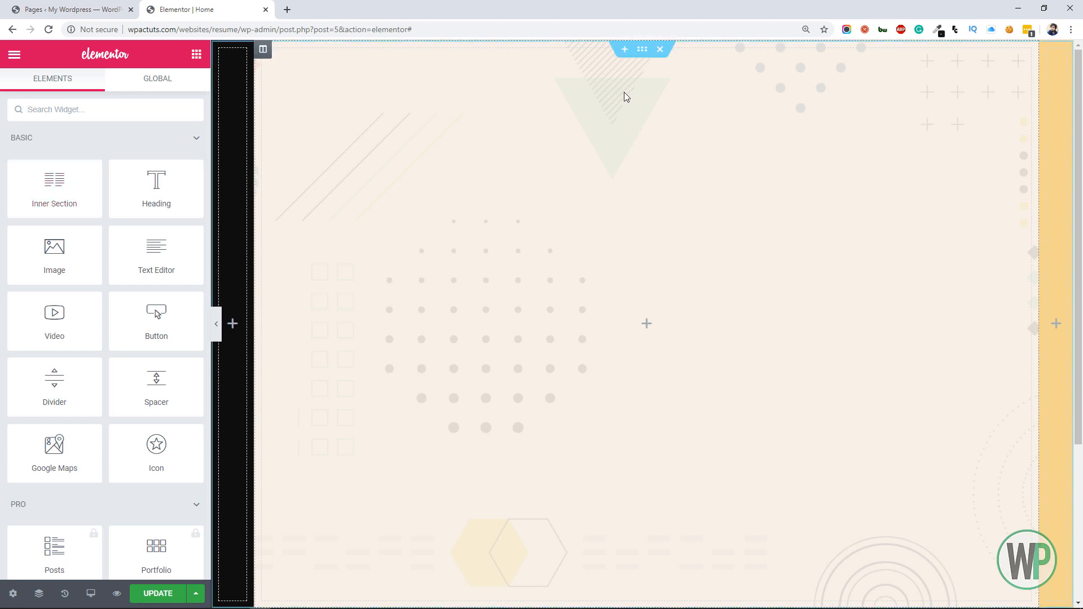
{"action": "right_click", "coordinate": [643, 50]}
{"action": "left_click", "coordinate": [684, 84]}
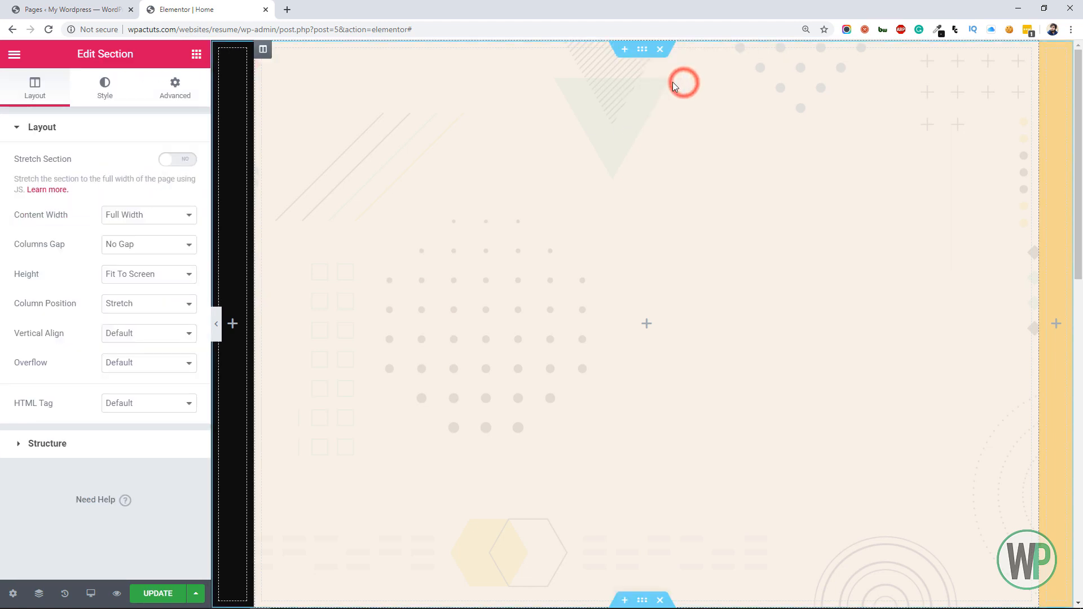
{"action": "mouse_move", "coordinate": [1076, 182]}
{"action": "left_mouse_down"}
{"action": "mouse_move", "coordinate": [1081, 335]}
{"action": "mouse_move", "coordinate": [1079, 176]}
{"action": "left_mouse_up"}
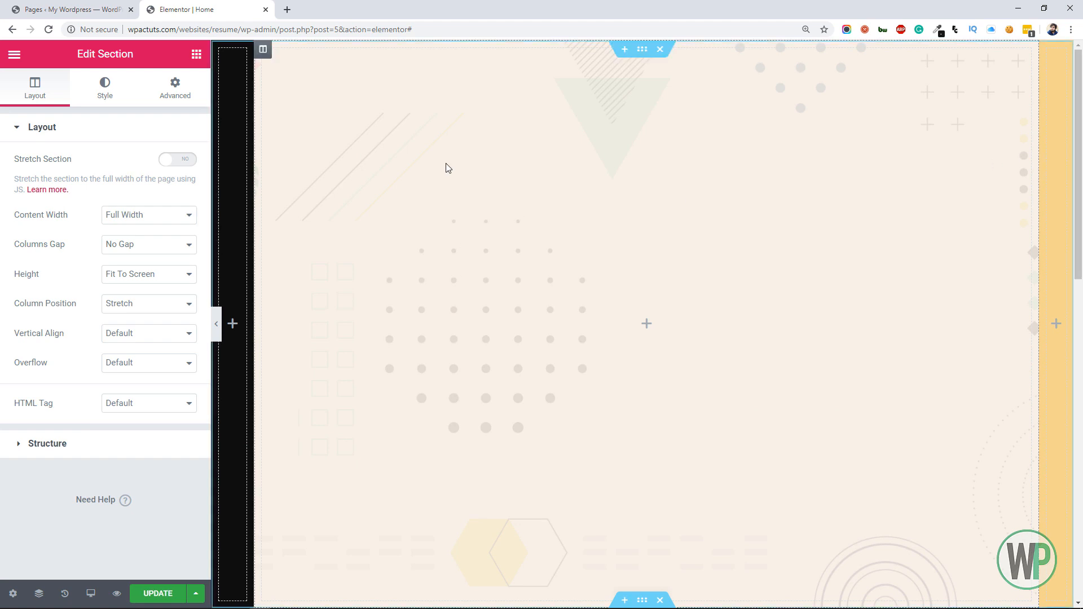
{"action": "left_click", "coordinate": [196, 53]}
{"action": "right_click", "coordinate": [643, 50]}
{"action": "left_click", "coordinate": [657, 61]}
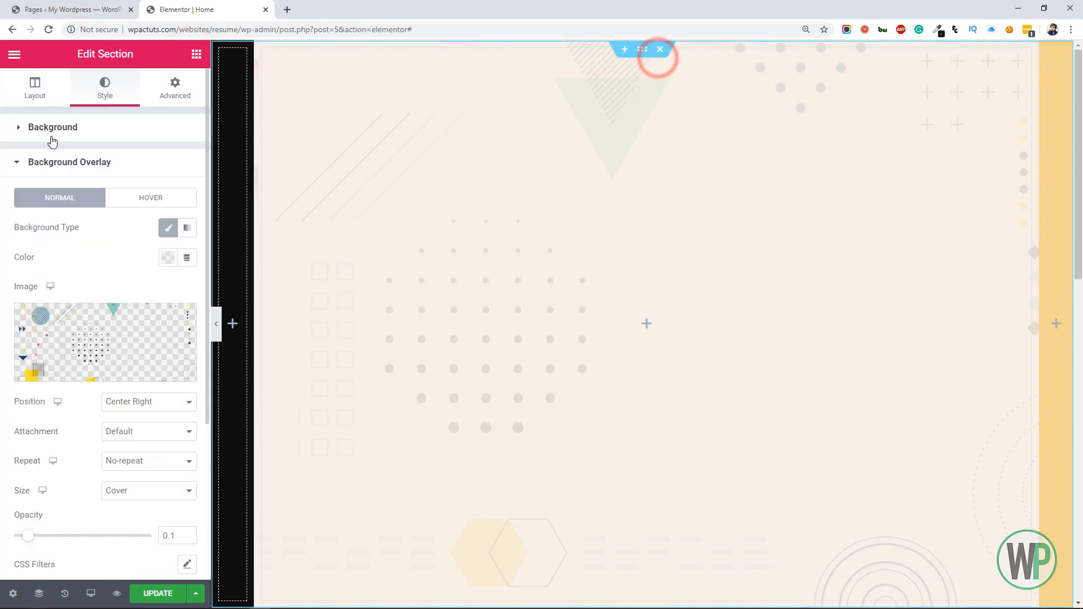
{"action": "left_click", "coordinate": [35, 87]}
{"action": "left_click", "coordinate": [114, 335]}
{"action": "left_click", "coordinate": [134, 370]}
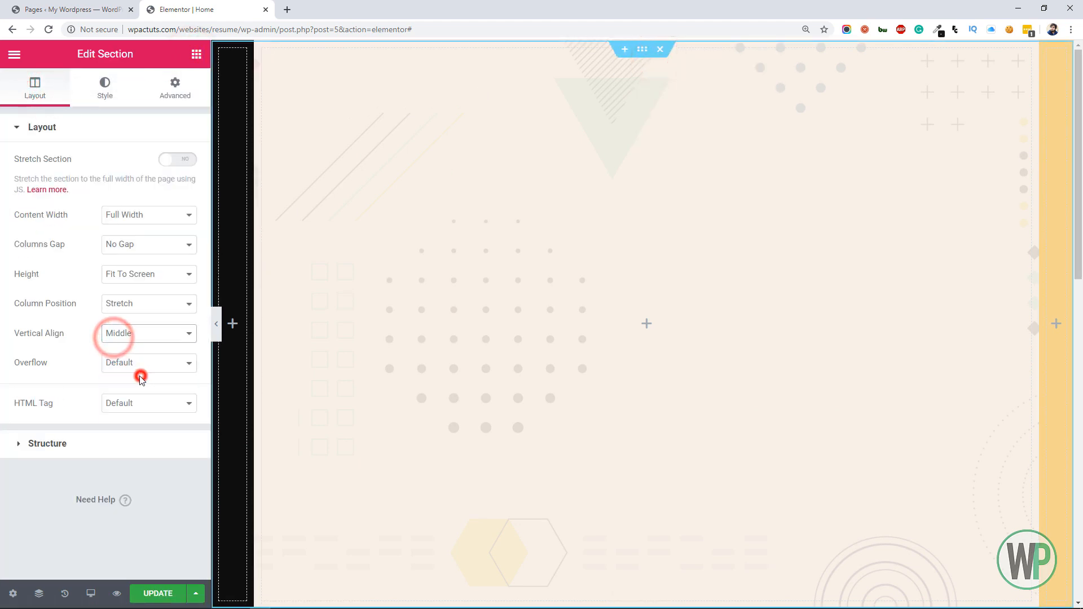
Add an inner section to the wide middle column with a minimum height of 600 and Full Width content
{"action": "left_click", "coordinate": [196, 53]}
{"action": "left_click_drag", "start_coordinate": [54, 182], "coordinate": [553, 279]}
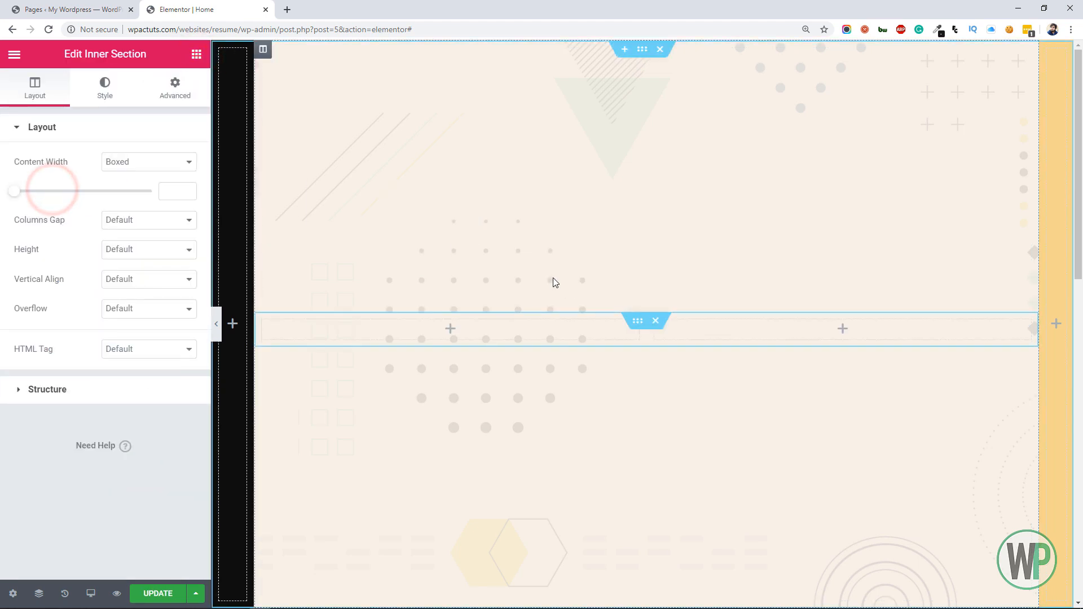
{"action": "left_click", "coordinate": [637, 320]}
{"action": "left_click", "coordinate": [141, 252]}
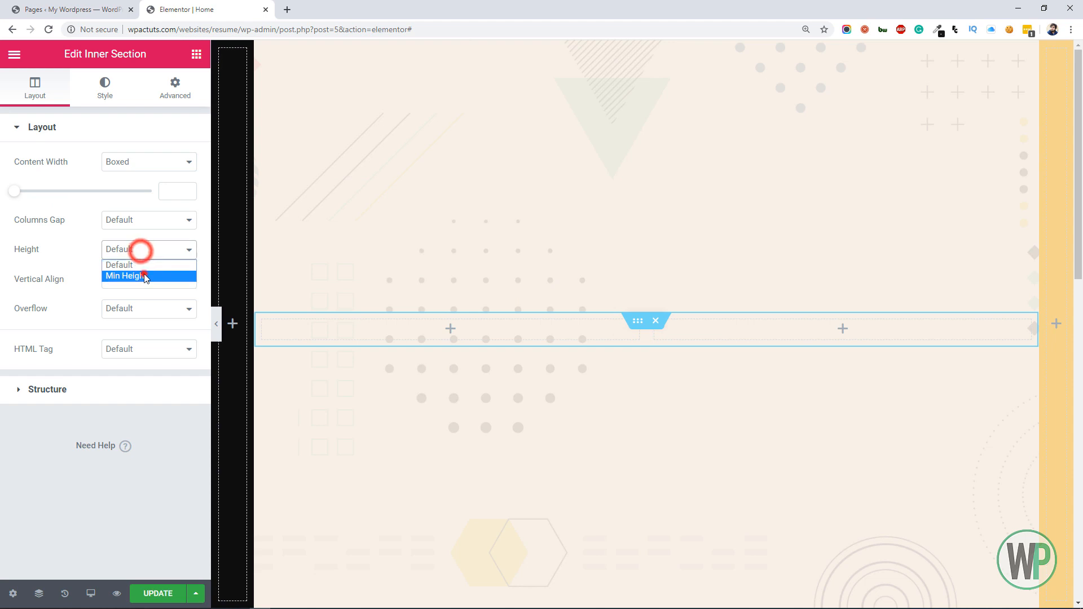
{"action": "left_click", "coordinate": [143, 274]}
{"action": "left_click_drag", "start_coordinate": [169, 301], "coordinate": [155, 302]}
{"action": "type", "text": "600"}
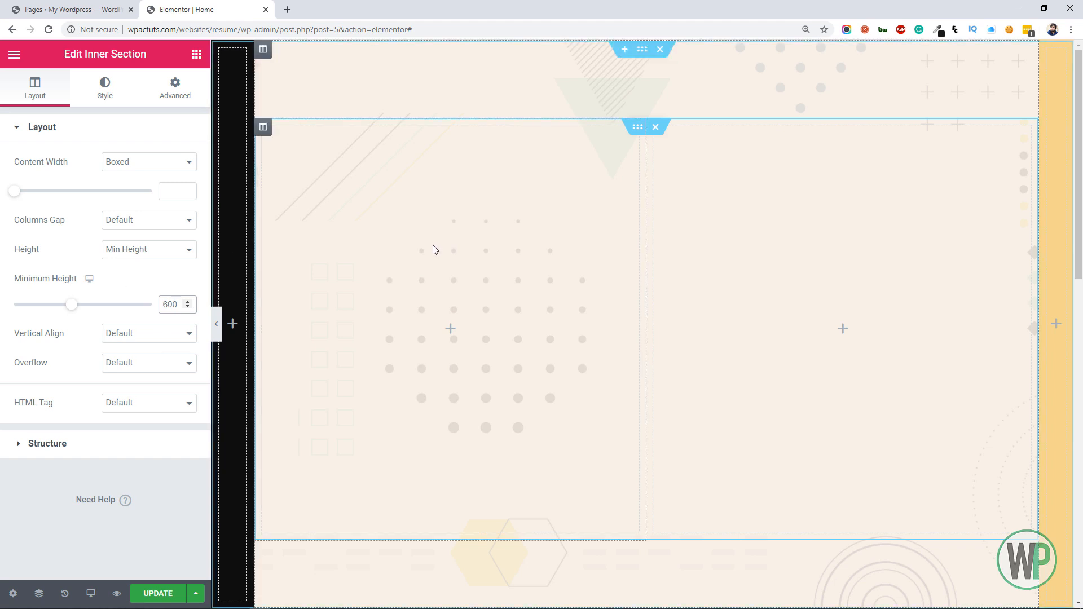
{"action": "left_click", "coordinate": [112, 163]}
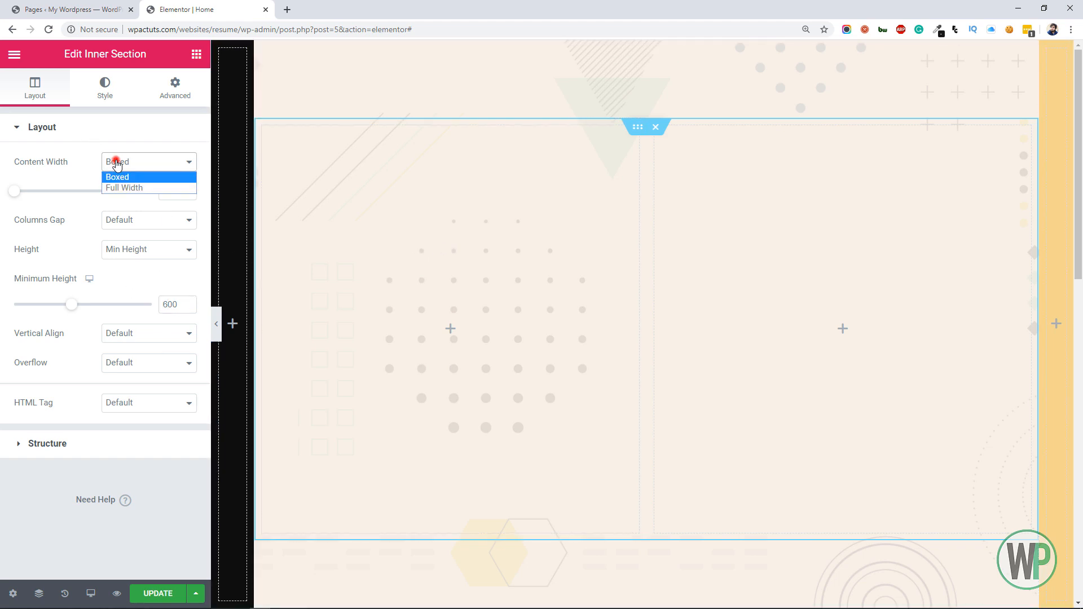
{"action": "left_click", "coordinate": [133, 184]}
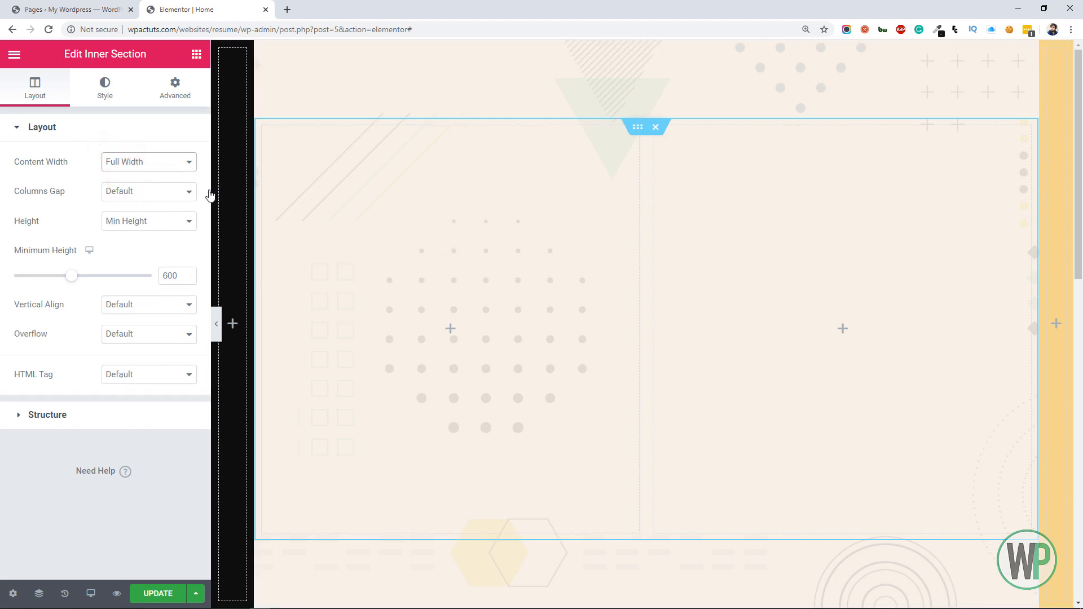
Give the inner section's second column a classic background using the uploaded image circle_bg.png
{"action": "right_click", "coordinate": [689, 173]}
{"action": "left_click", "coordinate": [718, 186]}
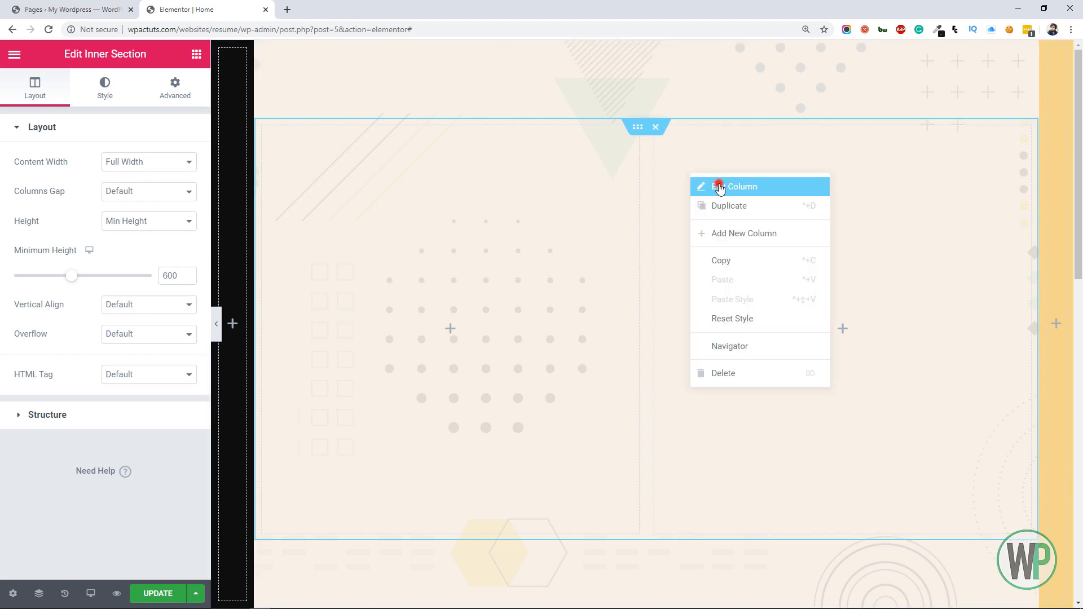
{"action": "left_click", "coordinate": [106, 92]}
{"action": "left_click", "coordinate": [148, 193]}
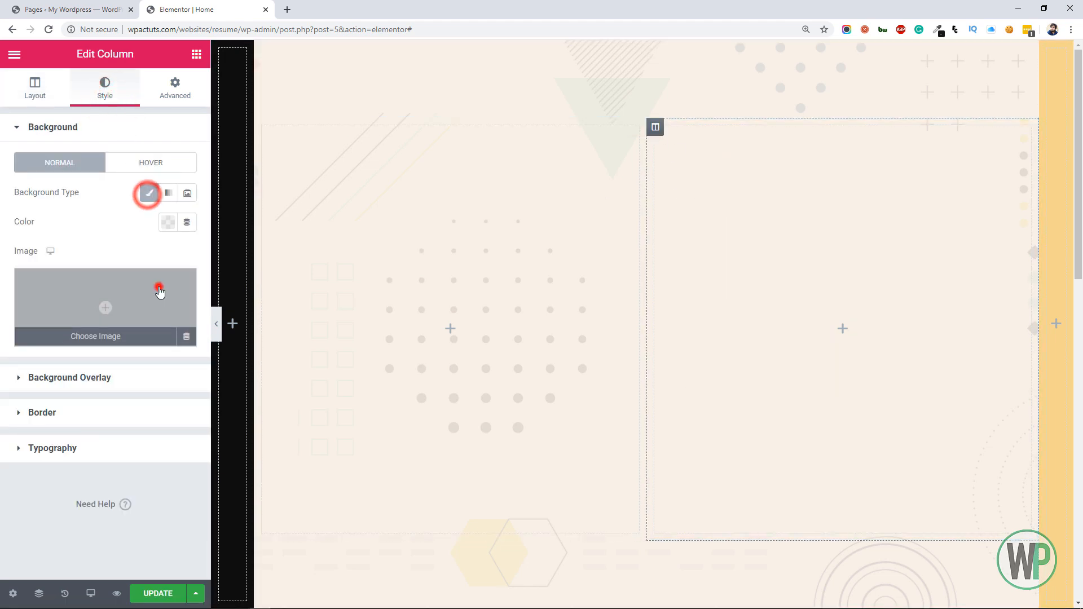
{"action": "left_click", "coordinate": [159, 291]}
{"action": "left_click", "coordinate": [73, 109]}
{"action": "left_click", "coordinate": [510, 318]}
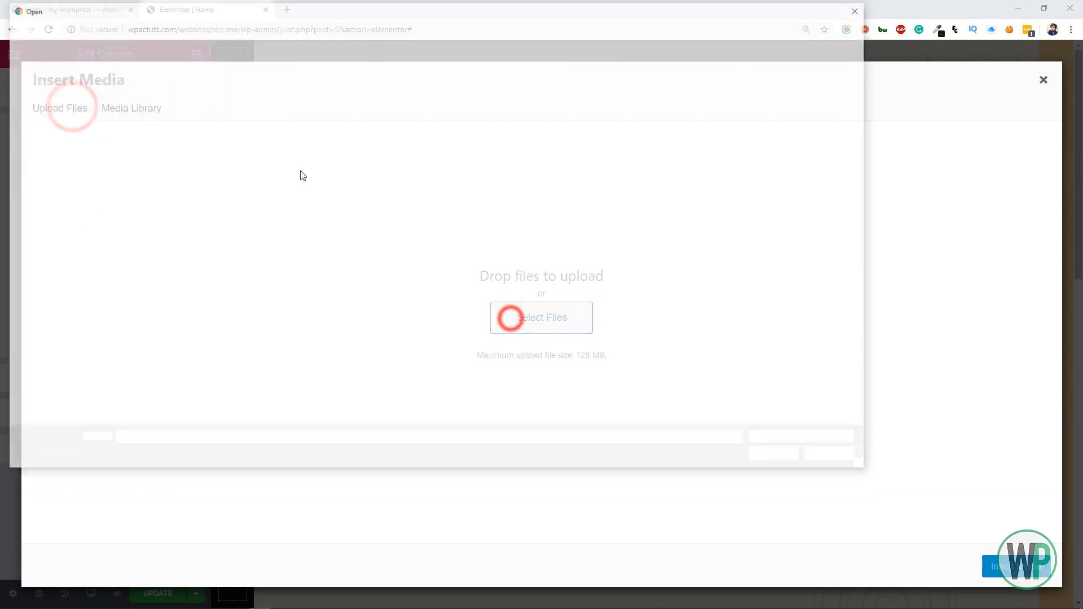
{"action": "double_click", "coordinate": [263, 101]}
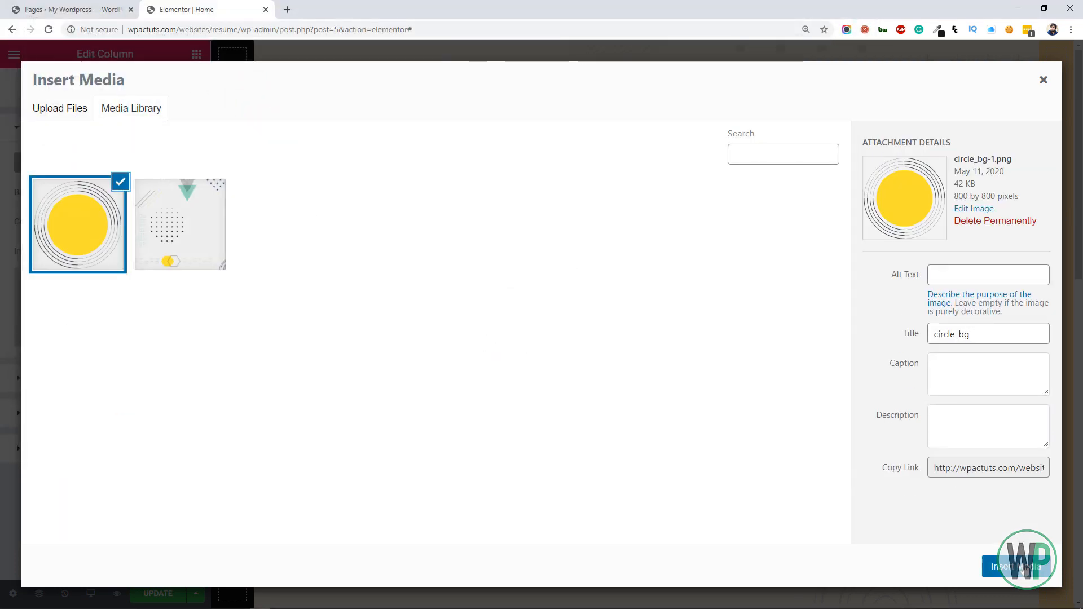
{"action": "left_click", "coordinate": [1024, 567]}
Set the column's circle background image to Center Center position, No-repeat and Contain size
{"action": "left_click", "coordinate": [131, 369]}
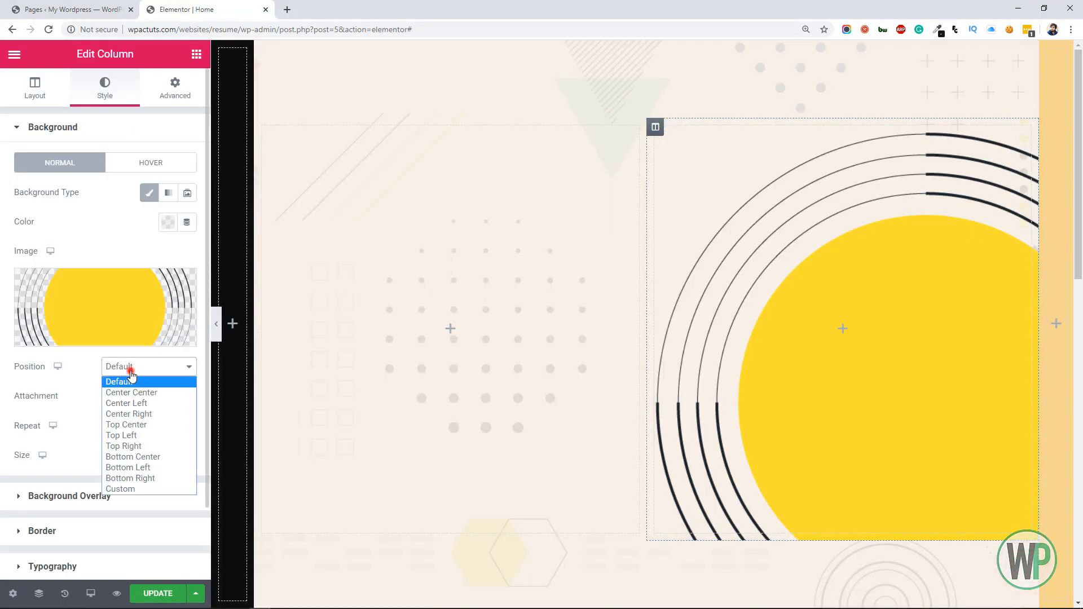
{"action": "left_click", "coordinate": [132, 392]}
{"action": "left_click", "coordinate": [131, 427]}
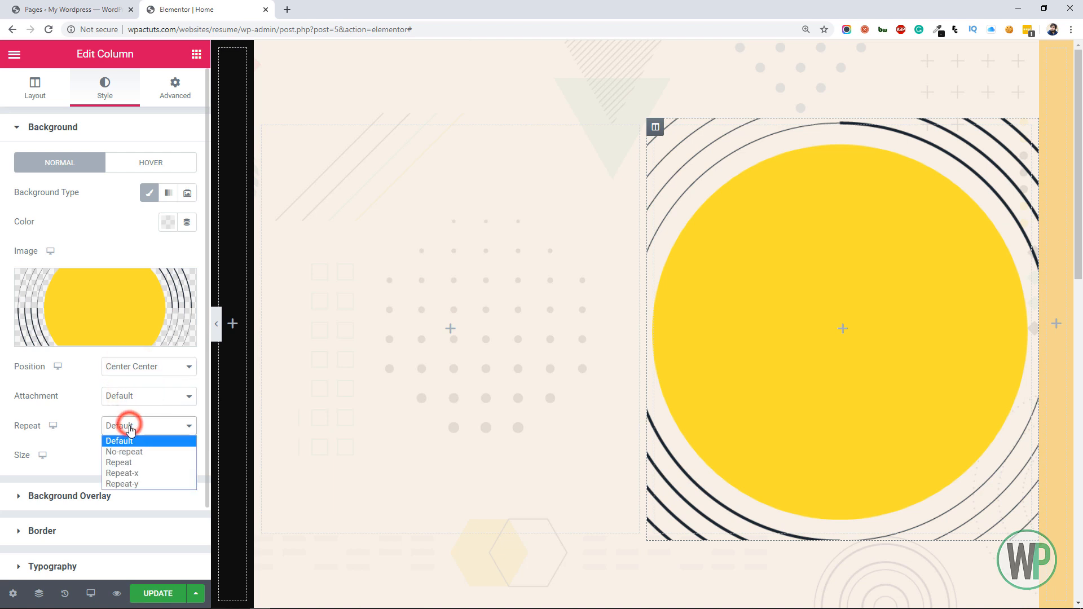
{"action": "left_click", "coordinate": [140, 454]}
{"action": "left_click", "coordinate": [138, 454]}
{"action": "left_click", "coordinate": [153, 501]}
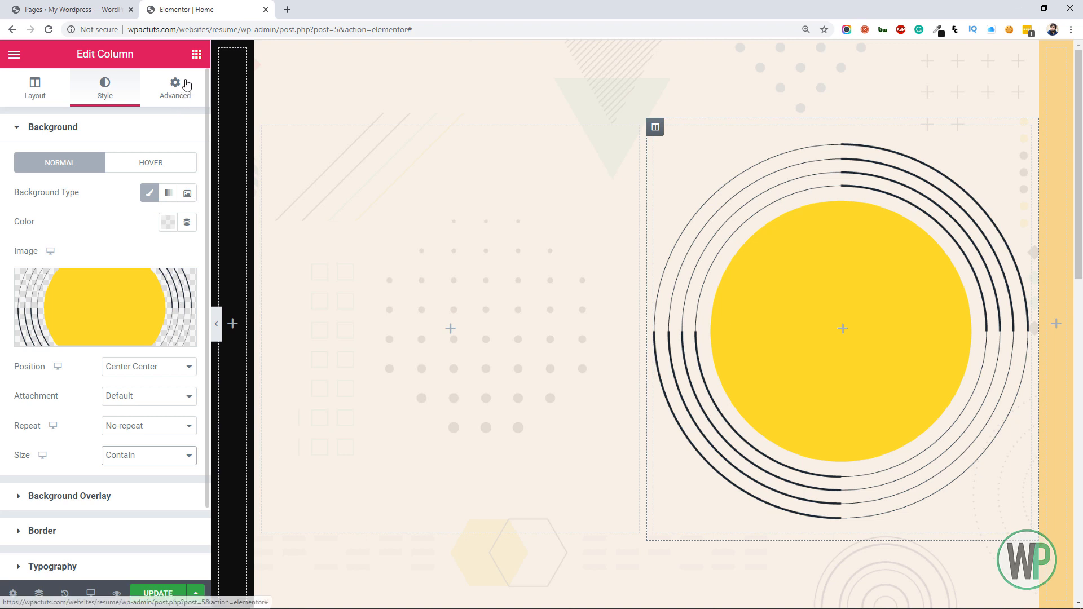
Set the inner section's vertical alignment to Middle
{"action": "left_click", "coordinate": [196, 54]}
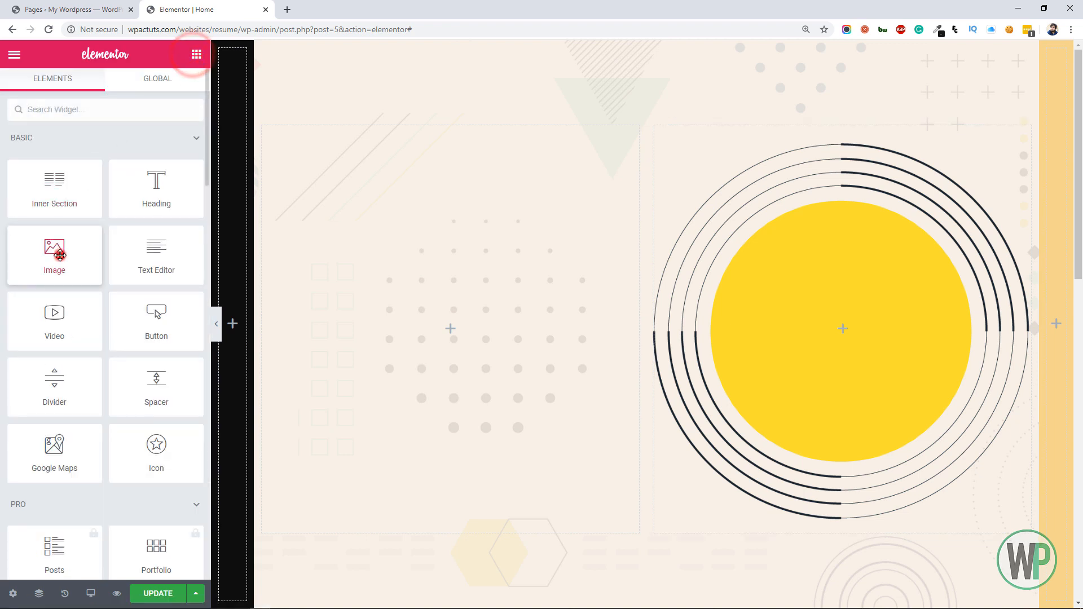
{"action": "left_click_drag", "start_coordinate": [57, 254], "coordinate": [553, 188]}
{"action": "right_click", "coordinate": [639, 128]}
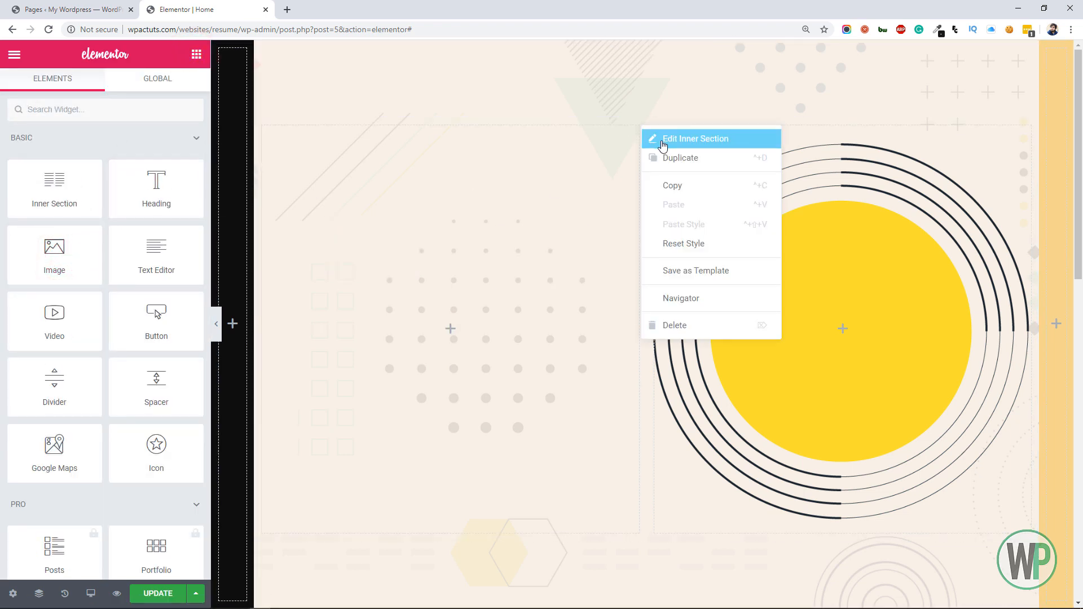
{"action": "left_click", "coordinate": [661, 141]}
{"action": "left_click", "coordinate": [120, 305]}
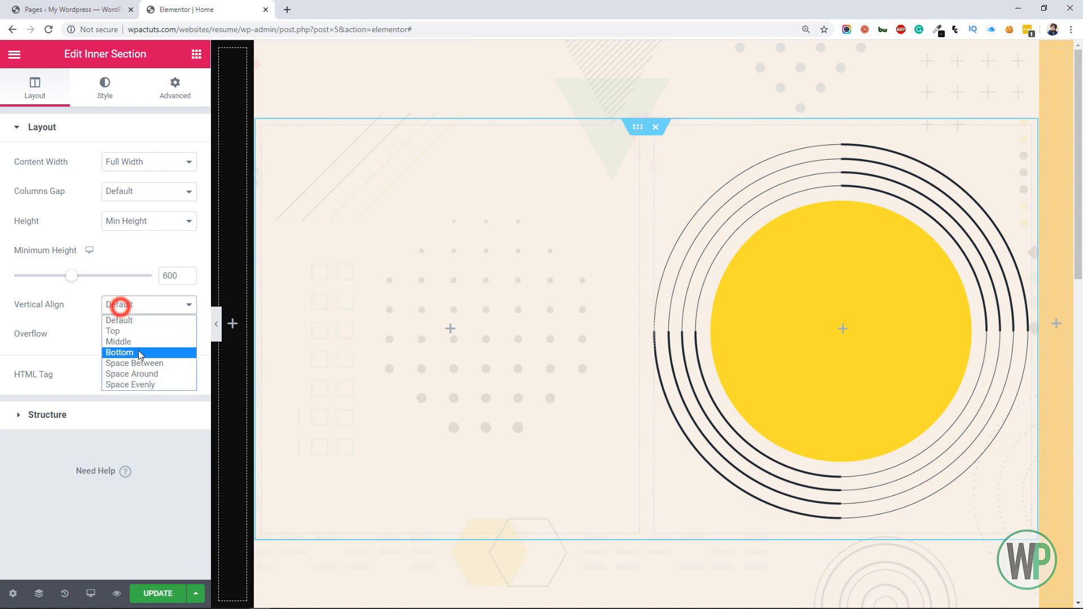
{"action": "left_click", "coordinate": [136, 342]}
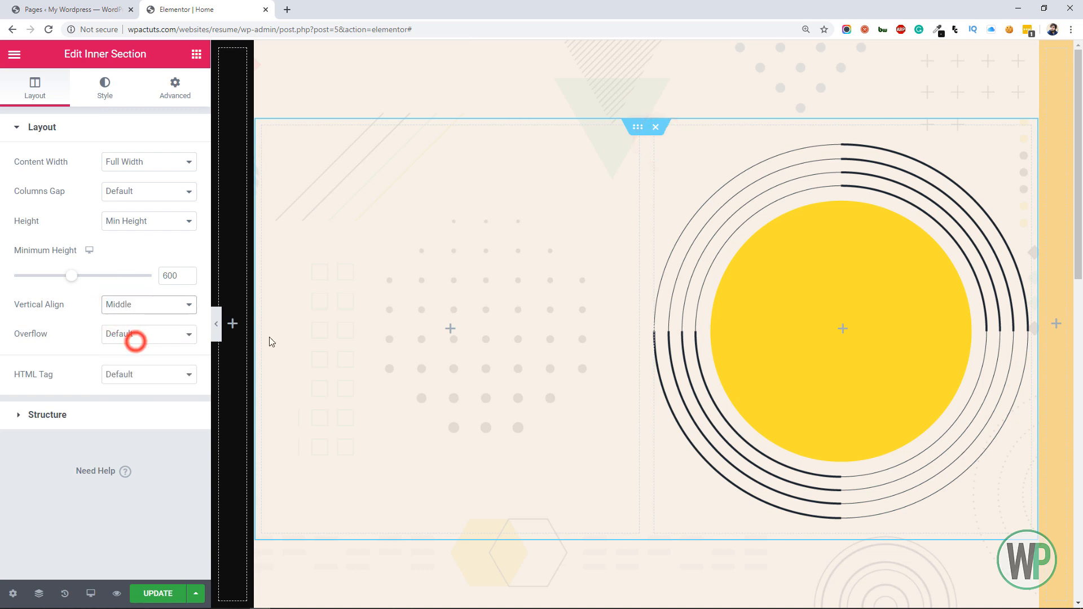
Add an Image widget to the inner section's second column and upload the portrait photo from the tmp_graphics folder into it
{"action": "left_click", "coordinate": [196, 53]}
{"action": "left_click_drag", "start_coordinate": [74, 252], "coordinate": [822, 295]}
{"action": "left_click", "coordinate": [94, 188]}
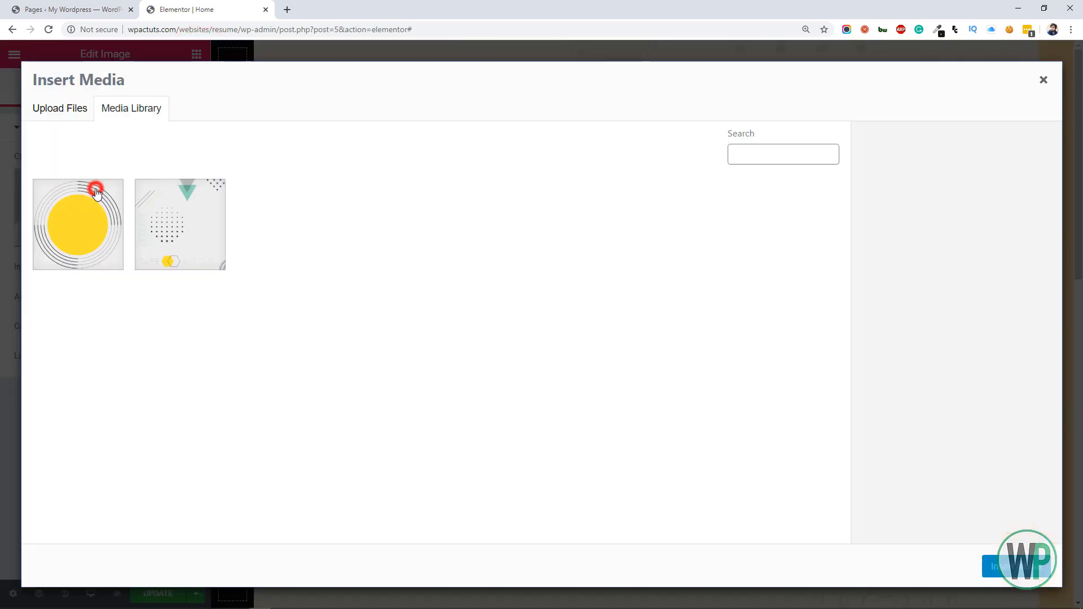
{"action": "left_click", "coordinate": [67, 115]}
{"action": "left_click", "coordinate": [524, 316]}
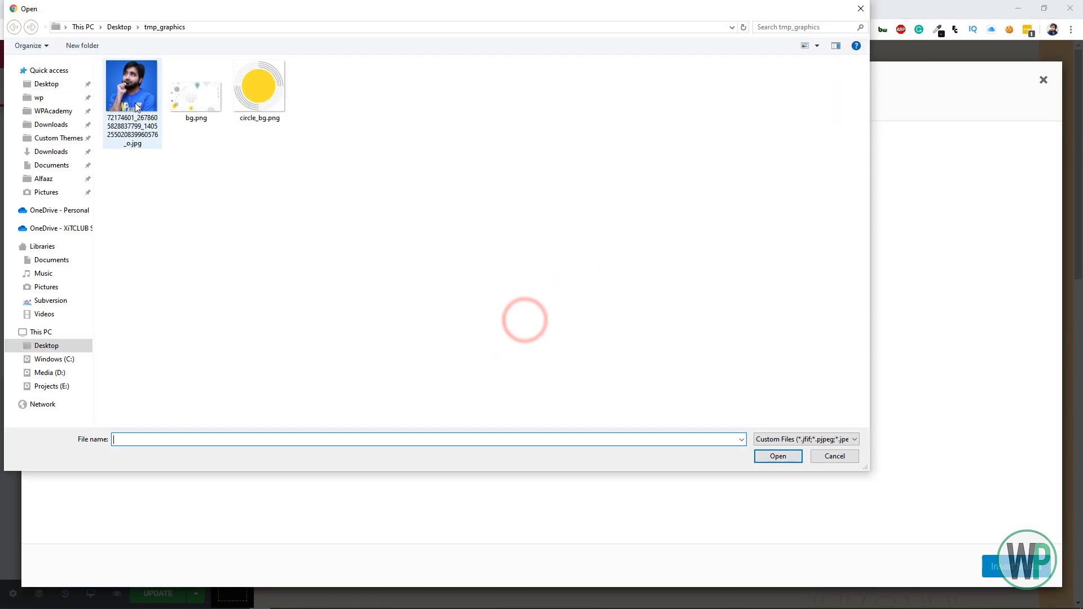
{"action": "double_click", "coordinate": [135, 103]}
{"action": "left_click", "coordinate": [1015, 566]}
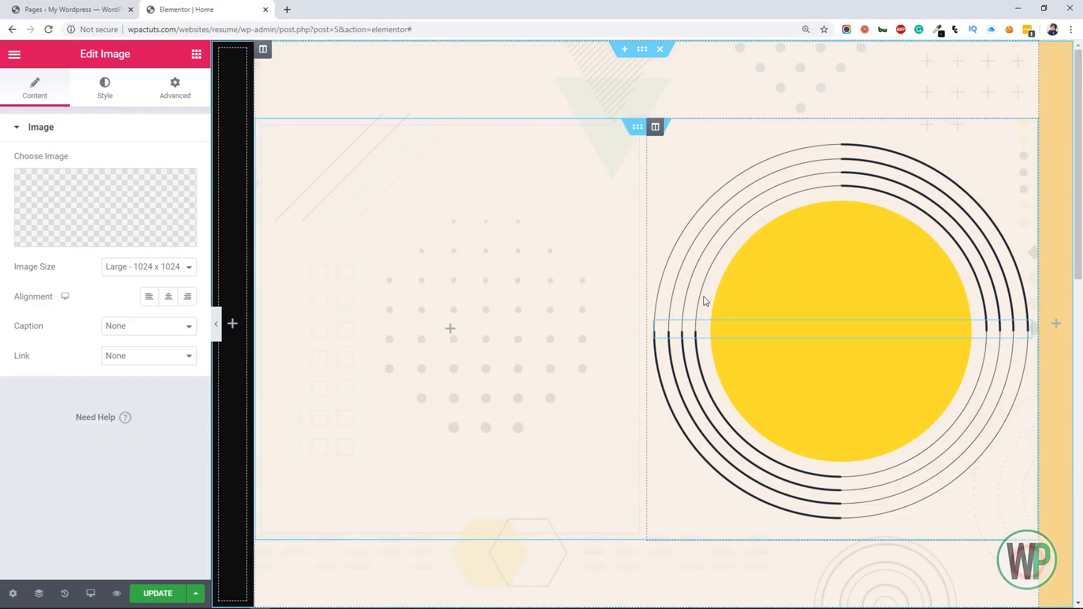
Set the portrait image's width to 360 px
{"action": "left_click", "coordinate": [105, 95]}
{"action": "left_click", "coordinate": [176, 162]}
{"action": "left_click", "coordinate": [177, 190]}
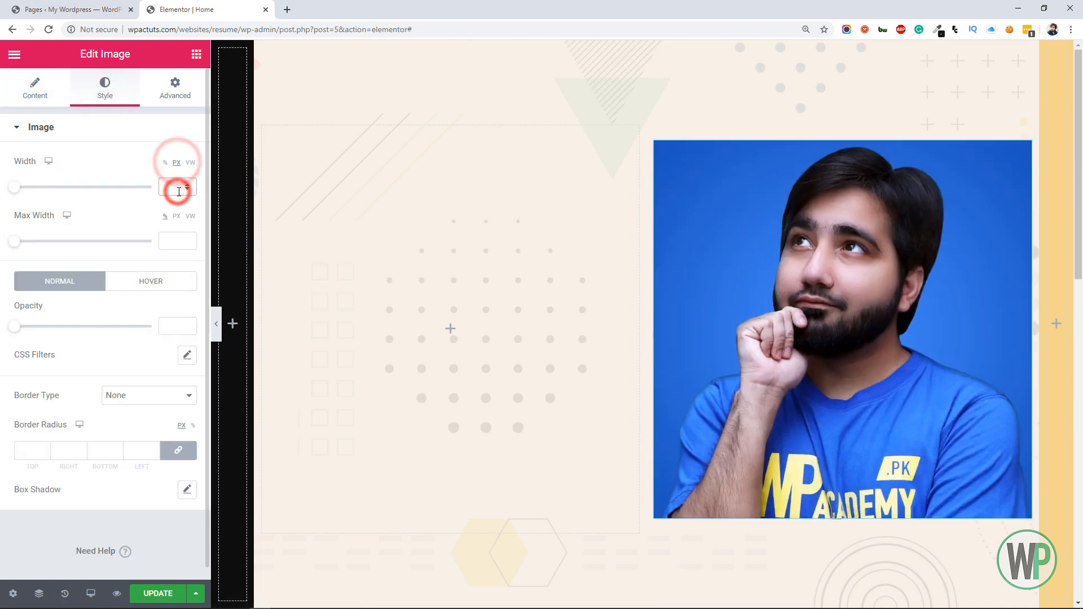
{"action": "type", "text": "400"}
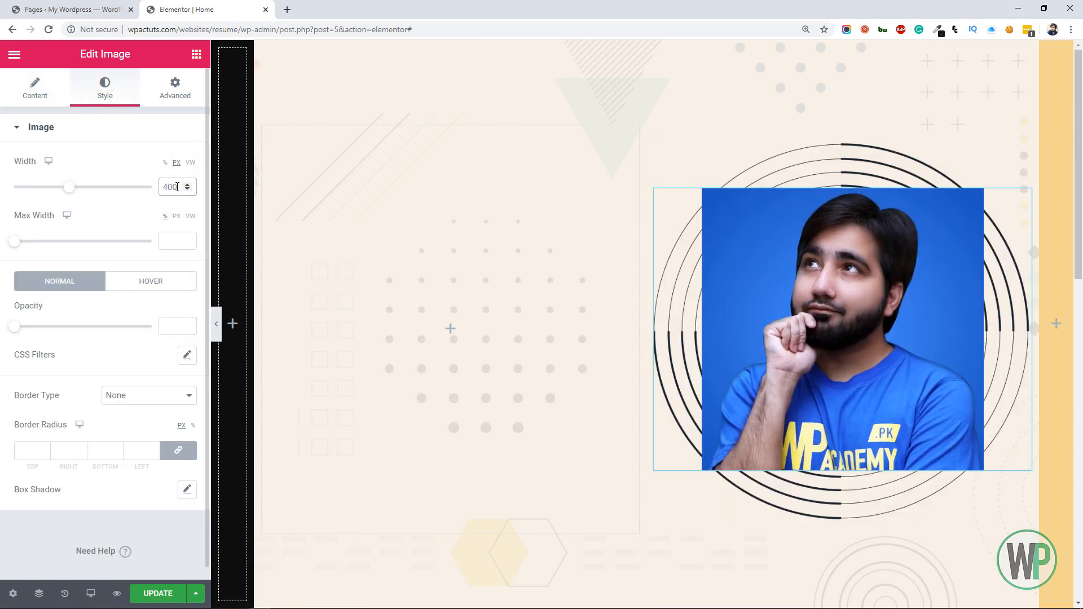
{"action": "type", "text": "360"}
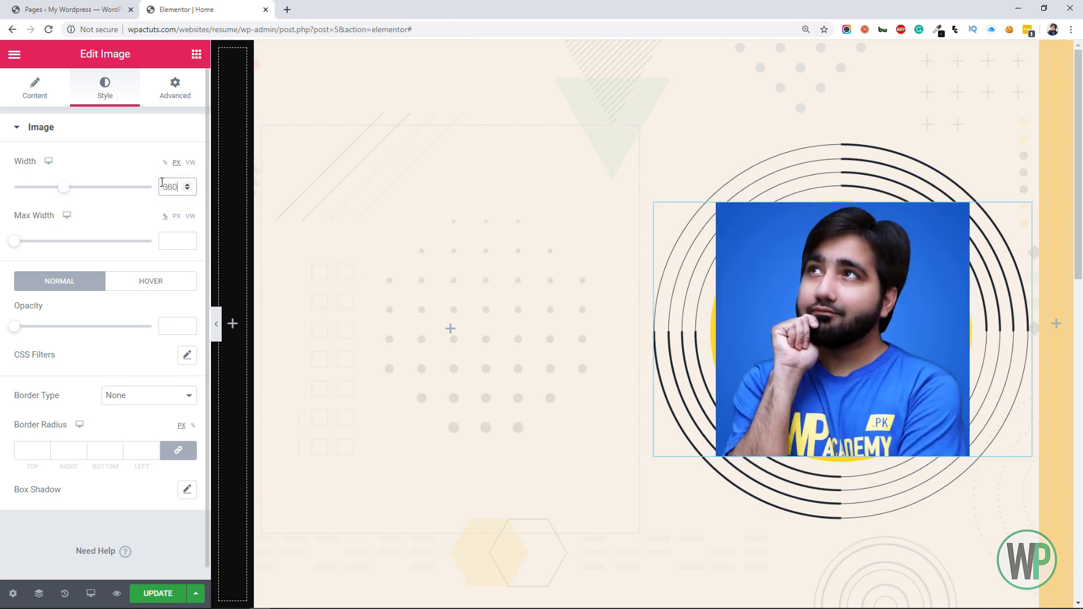
Round the portrait image into a circle with a border radius of 50% on all corners
{"action": "scroll", "coordinate": [112, 304], "scroll_direction": "down", "scroll_amount": 1}
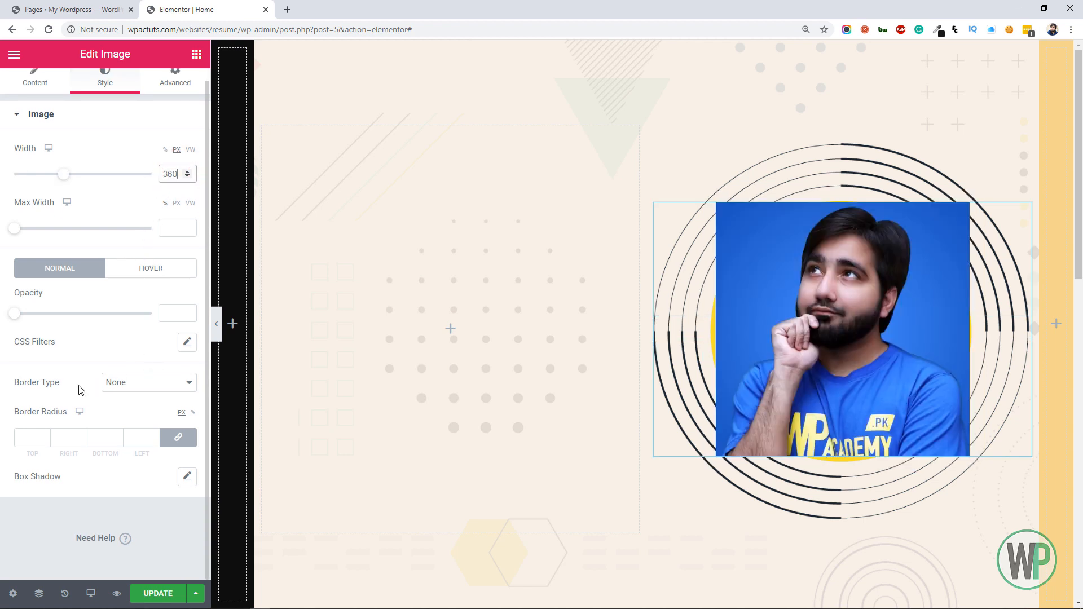
{"action": "left_click", "coordinate": [34, 437]}
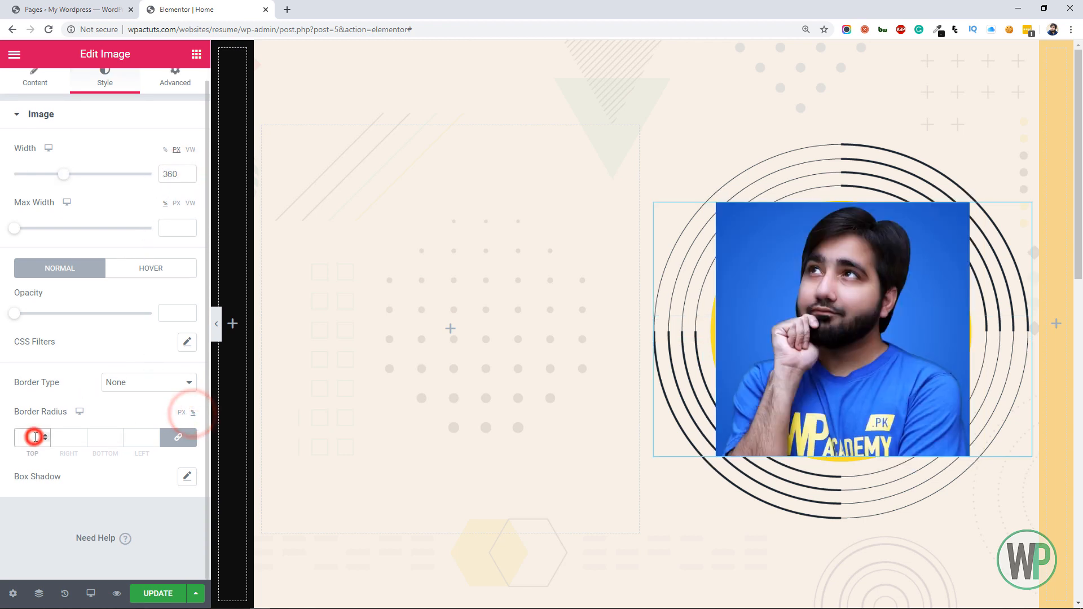
{"action": "type", "text": "50"}
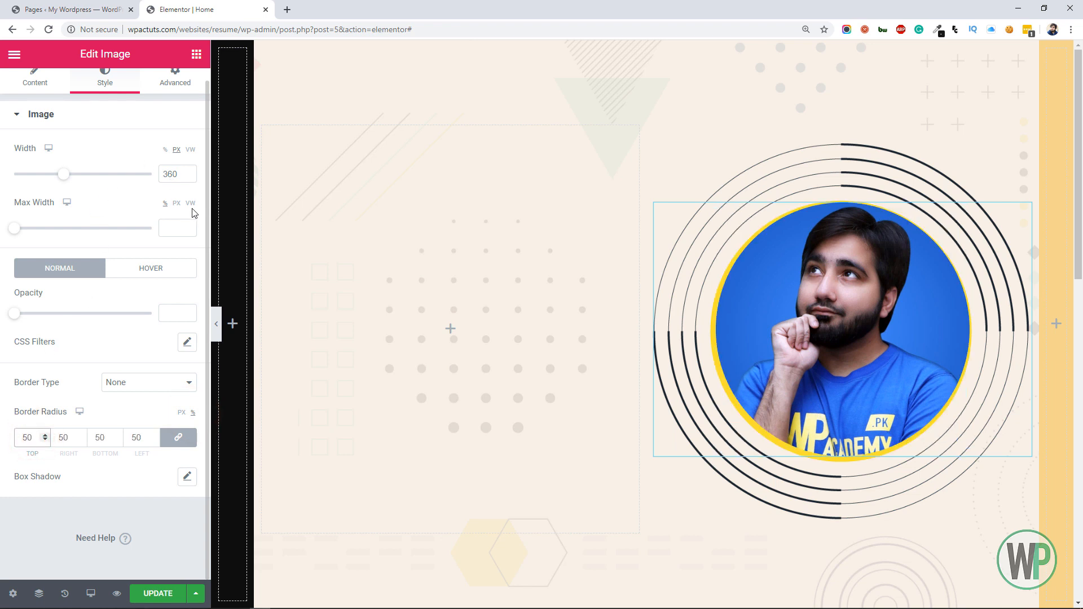
Unlink the portrait image's margins and set the top and right margins to 5 px each
{"action": "scroll", "coordinate": [194, 209], "scroll_direction": "up", "scroll_amount": 1}
{"action": "left_click", "coordinate": [175, 90]}
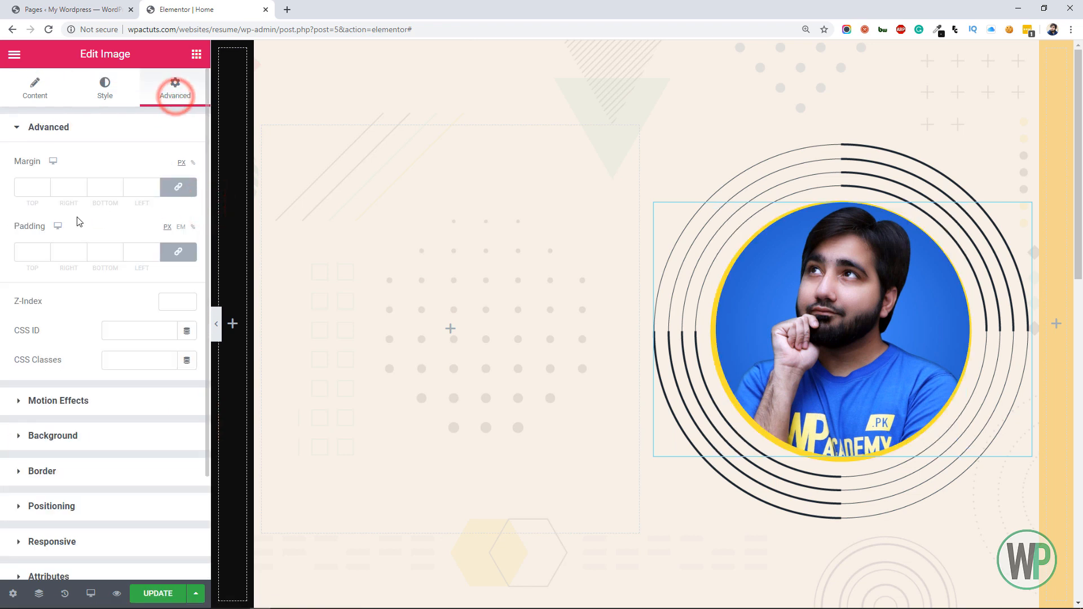
{"action": "left_click", "coordinate": [178, 187]}
{"action": "left_click", "coordinate": [81, 185]}
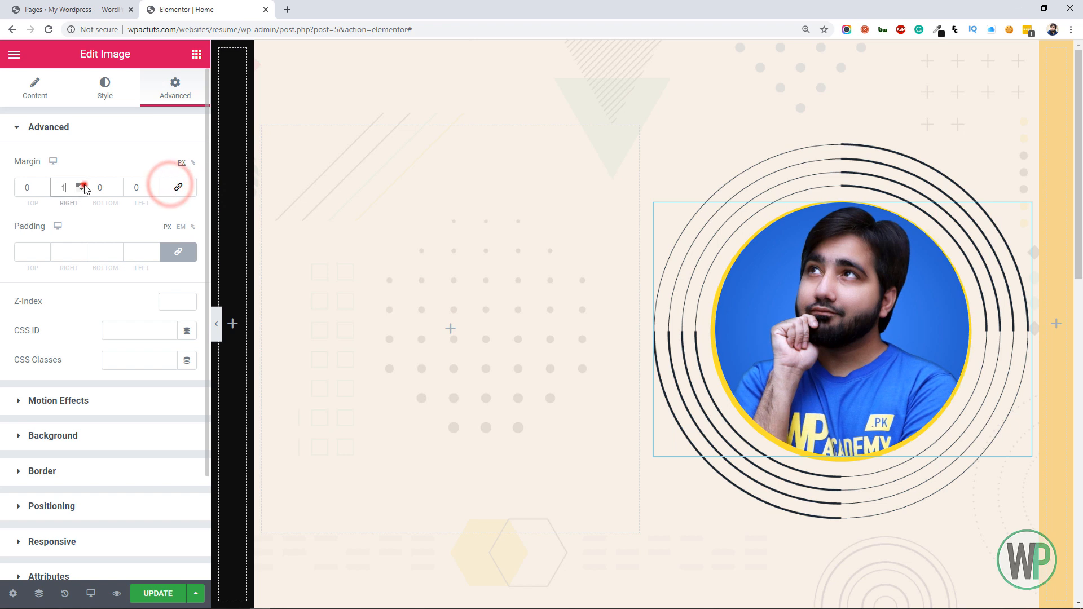
{"action": "left_click", "coordinate": [84, 185]}
{"action": "left_click", "coordinate": [83, 185]}
{"action": "left_click", "coordinate": [82, 185]}
{"action": "left_click", "coordinate": [81, 185]}
{"action": "left_click", "coordinate": [44, 185]}
{"action": "left_click", "coordinate": [45, 185]}
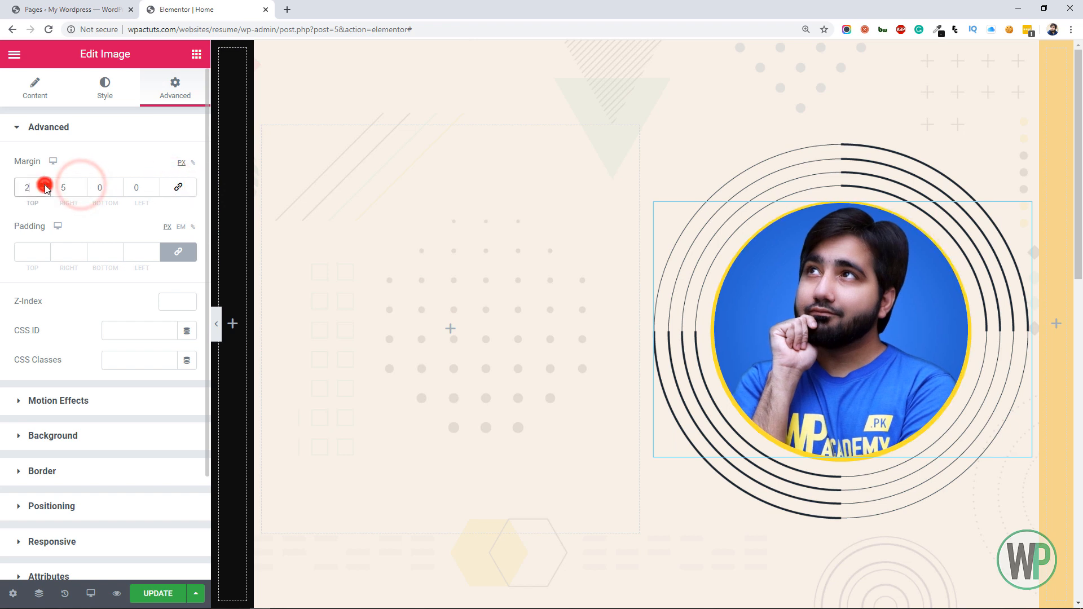
{"action": "left_click", "coordinate": [44, 185]}
{"action": "left_click", "coordinate": [45, 185]}
{"action": "left_click", "coordinate": [45, 185]}
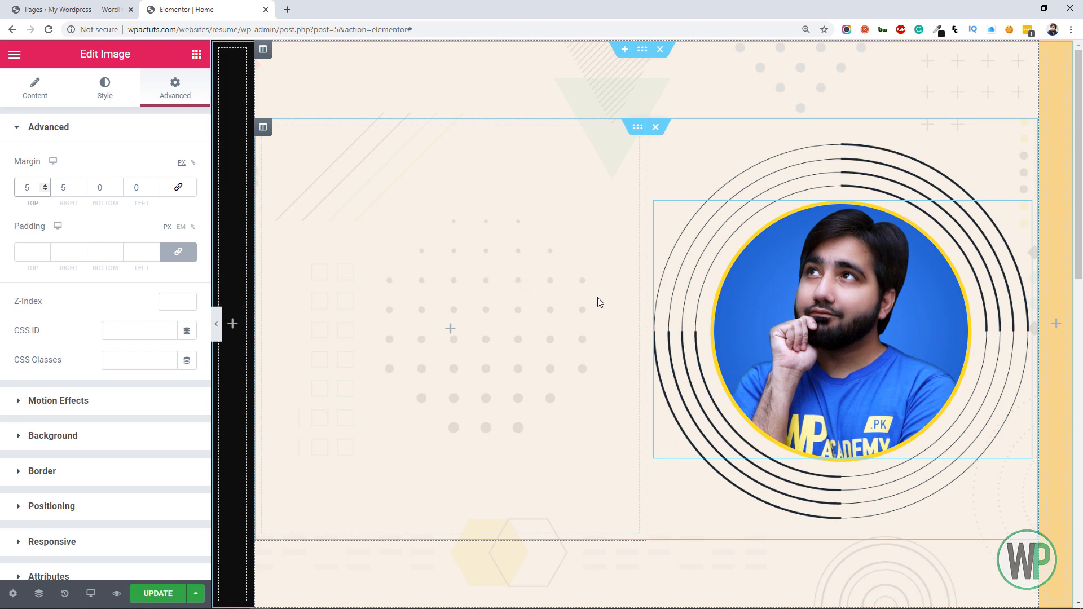
Add a Heading widget to the inner section's first column with the title "Hello," and HTML tag H3
{"action": "left_click", "coordinate": [196, 53]}
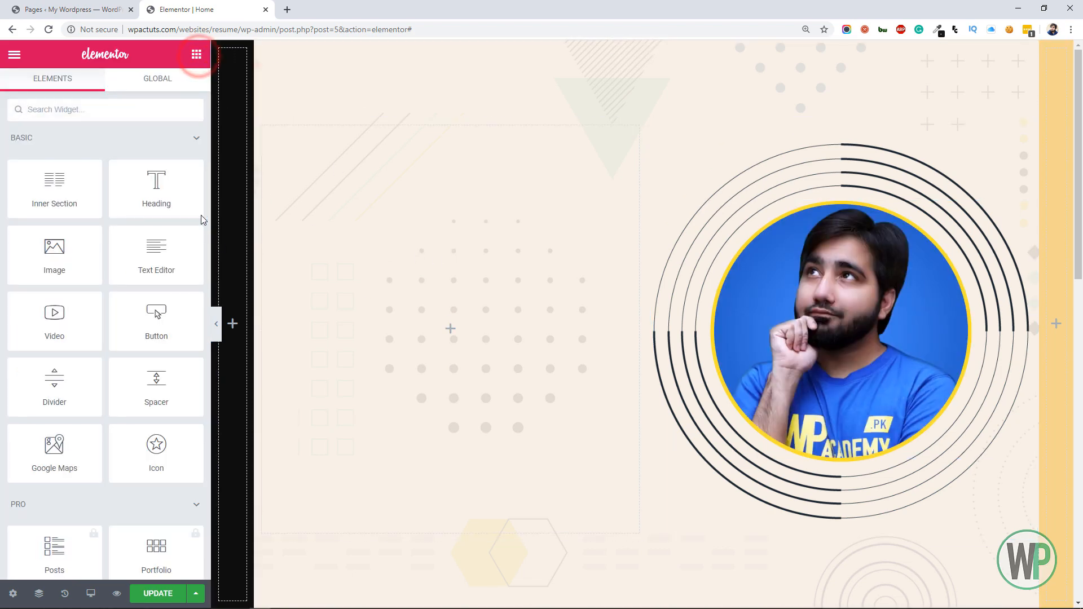
{"action": "left_click_drag", "start_coordinate": [164, 203], "coordinate": [374, 289]}
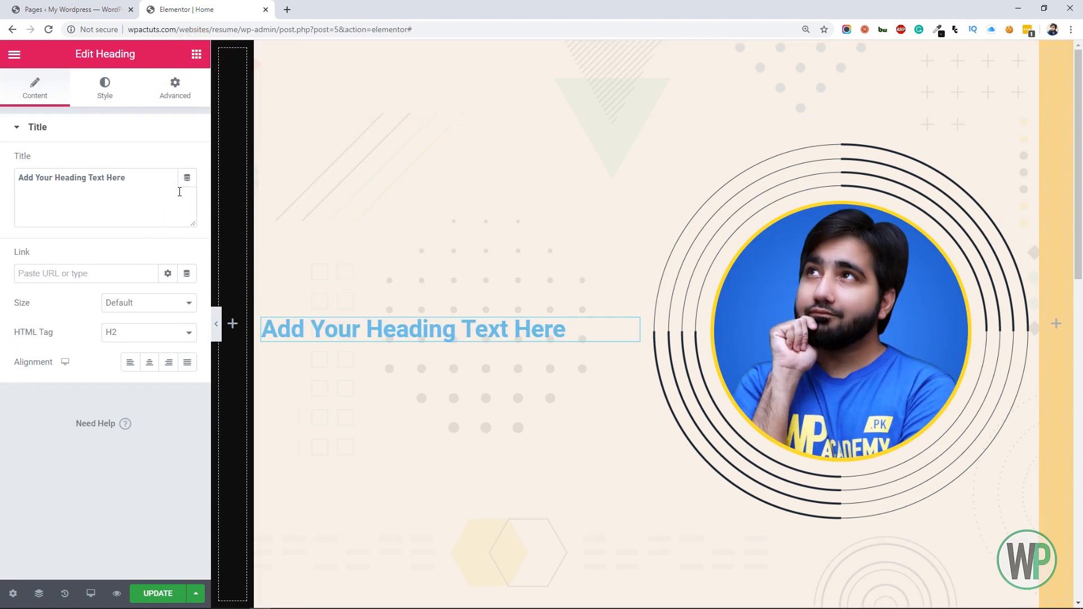
{"action": "triple_click", "coordinate": [145, 177]}
{"action": "type", "text": "H"}
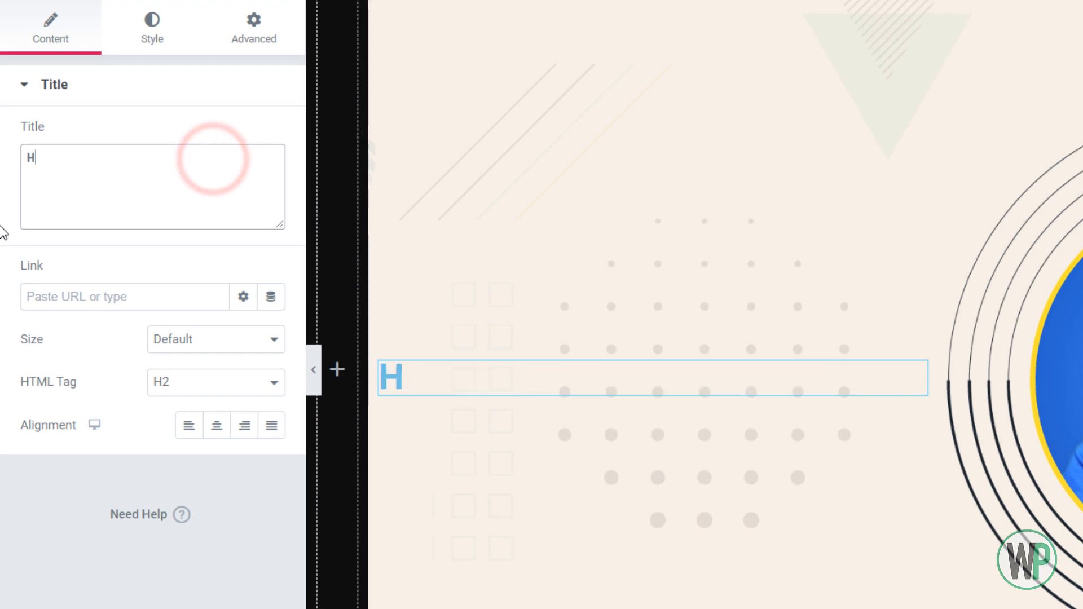
{"action": "type", "text": "ello,"}
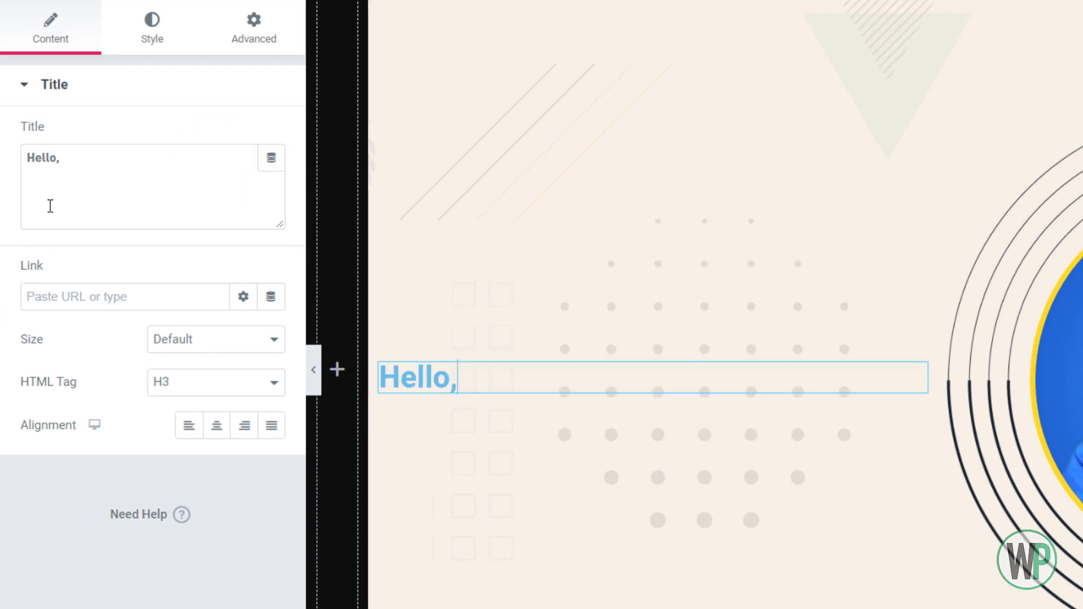
Set the "Hello," heading's text color to dark grey #3D3D3D
{"action": "left_click", "coordinate": [160, 50]}
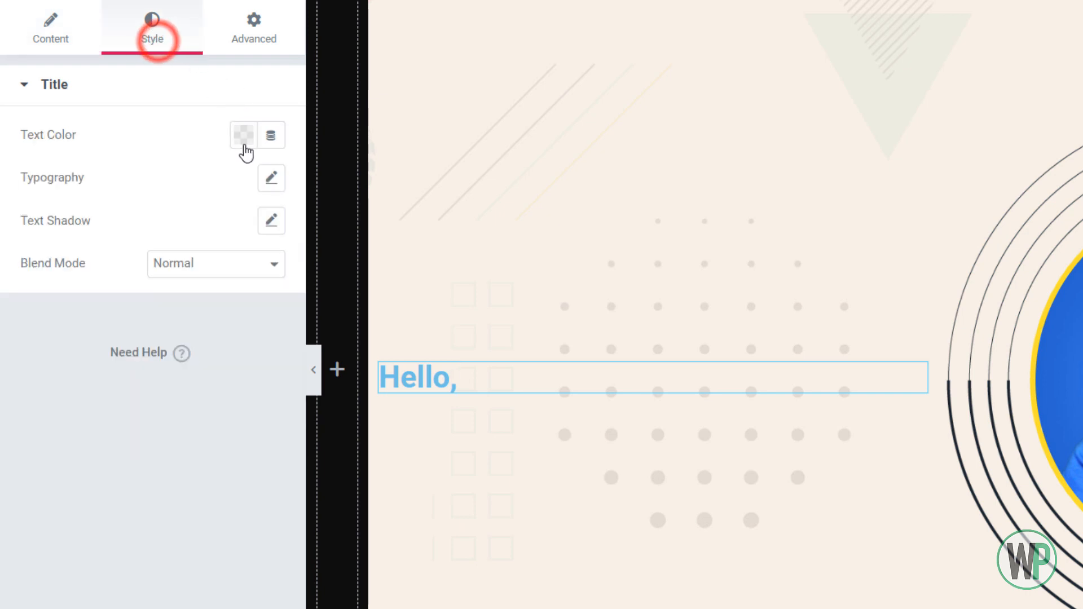
{"action": "left_click", "coordinate": [242, 144]}
{"action": "mouse_move", "coordinate": [200, 330]}
{"action": "left_mouse_down"}
{"action": "mouse_move", "coordinate": [130, 366]}
{"action": "mouse_move", "coordinate": [122, 356]}
{"action": "left_mouse_up"}
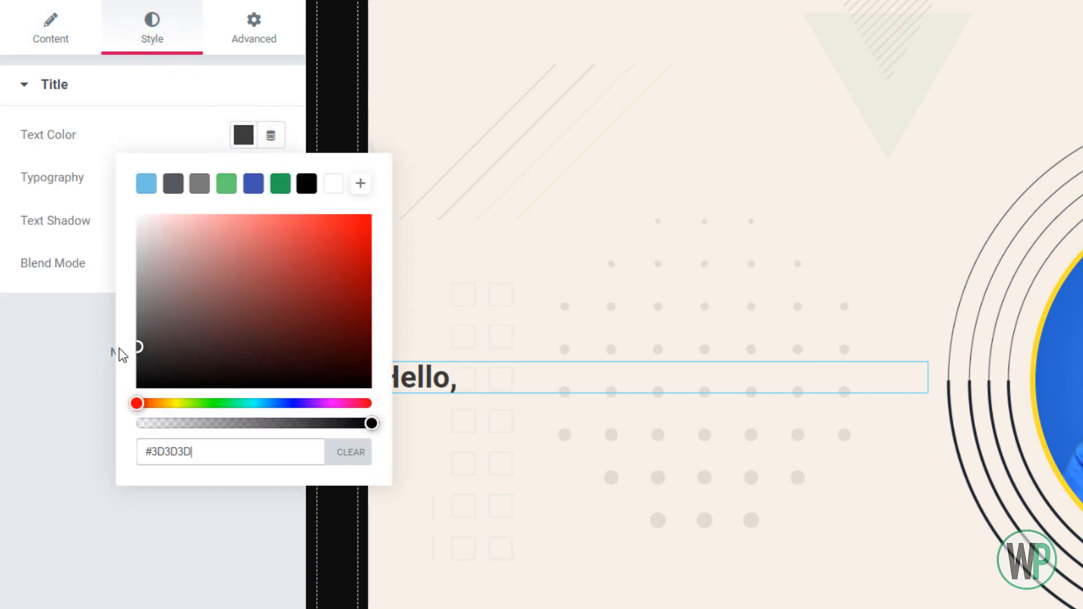
{"action": "left_click", "coordinate": [44, 268]}
Set the "Hello," heading's font family to Montserrat
{"action": "left_click", "coordinate": [271, 178]}
{"action": "left_click", "coordinate": [214, 226]}
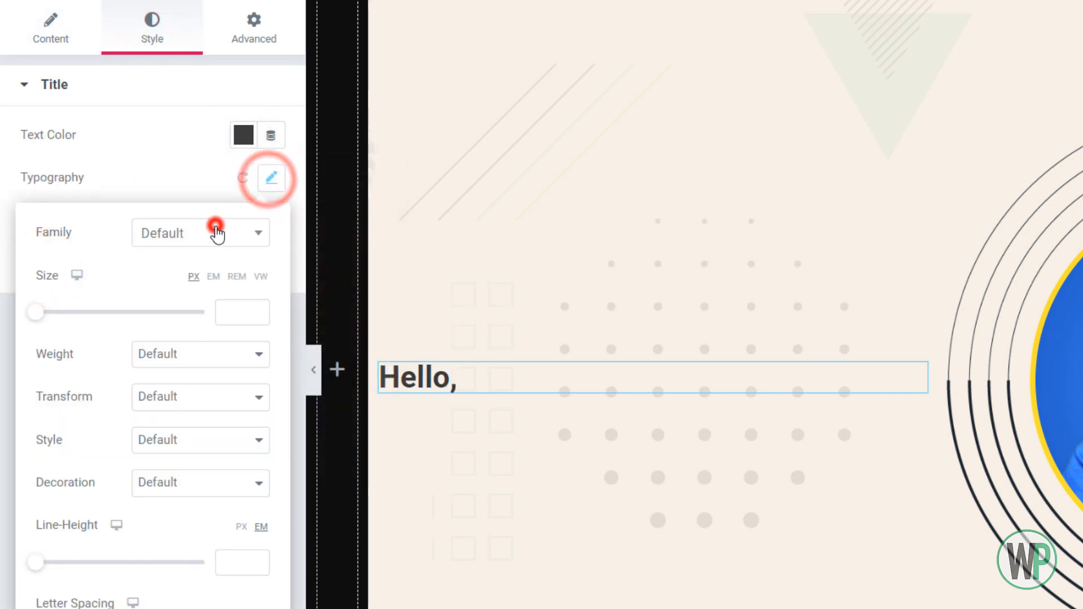
{"action": "type", "text": "rob"}
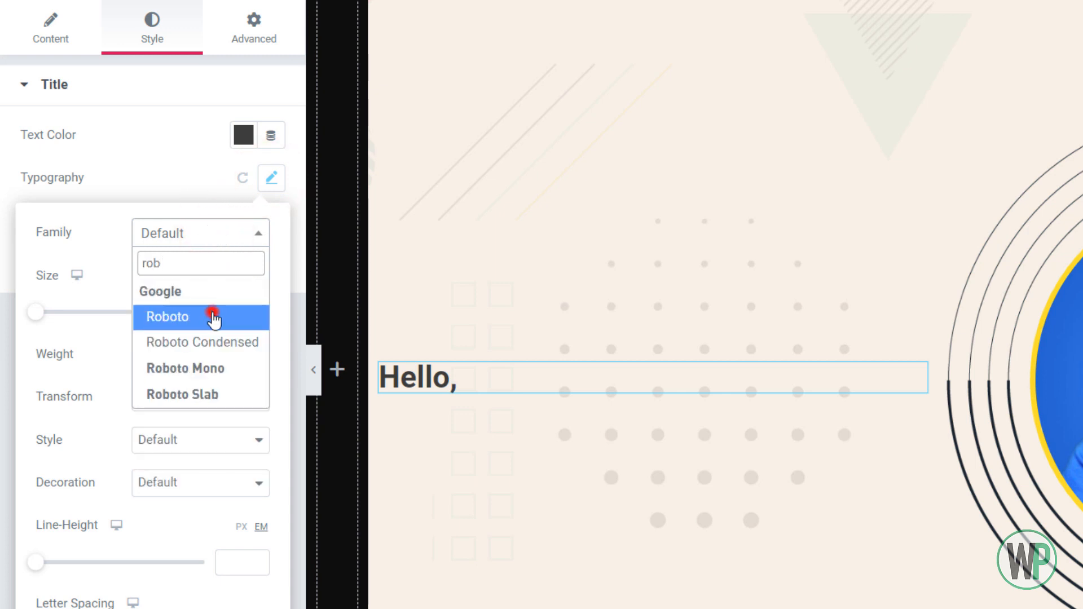
{"action": "left_click", "coordinate": [213, 319]}
{"action": "left_click", "coordinate": [207, 233]}
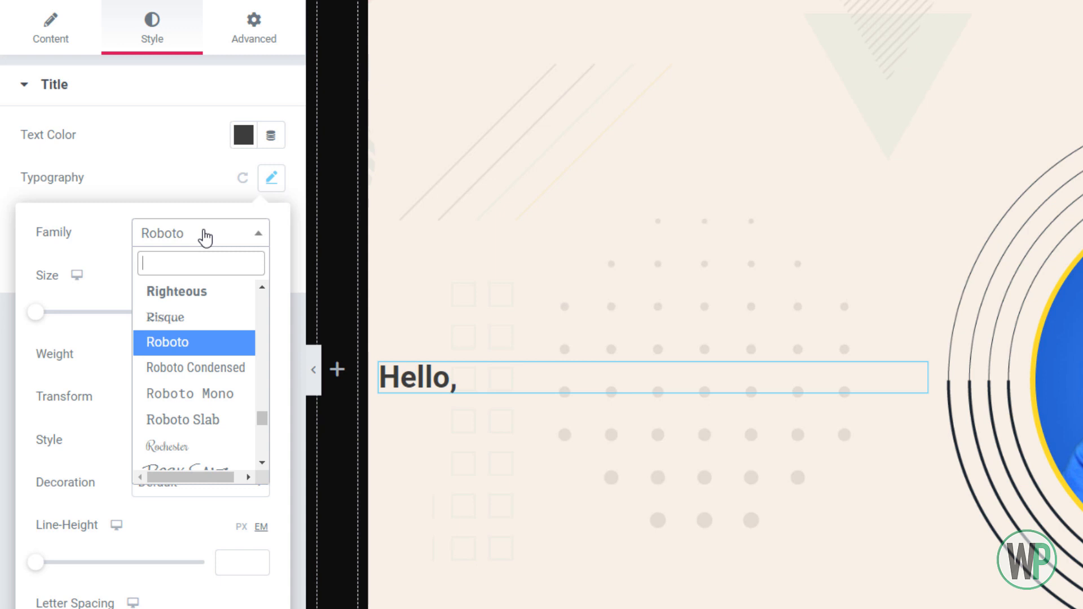
{"action": "type", "text": "mon"}
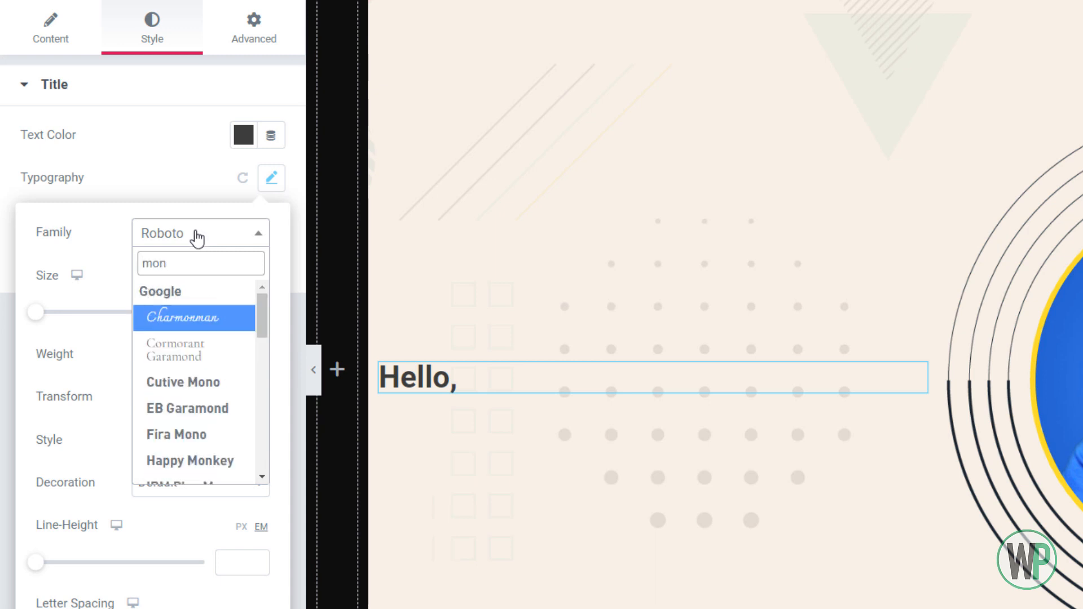
{"action": "type", "text": "t"}
{"action": "left_click", "coordinate": [225, 379]}
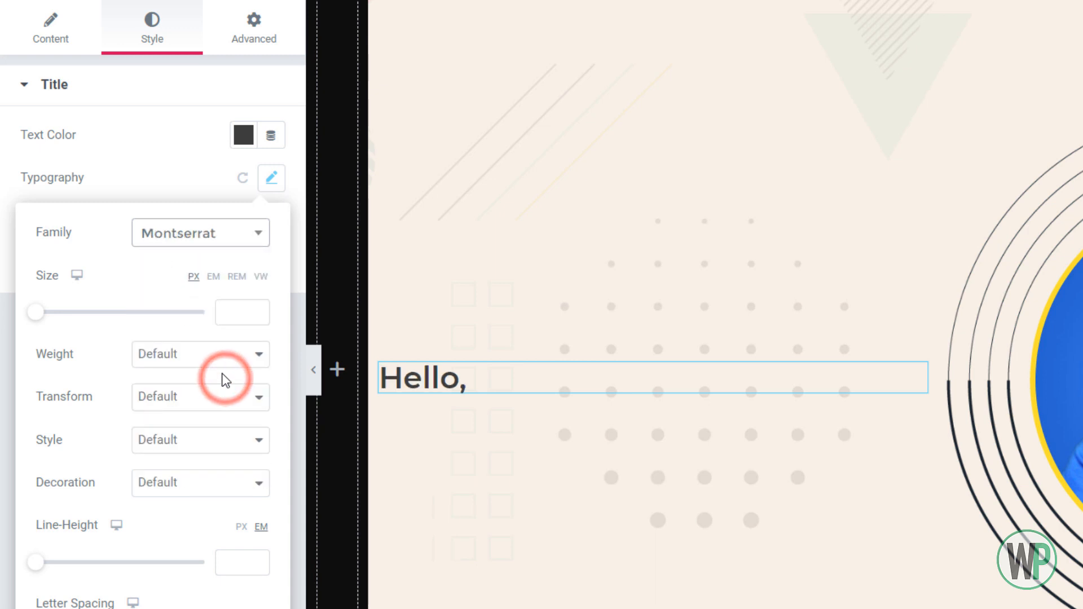
Set the "Hello," heading's font weight to 700 and its size to 3 em
{"action": "left_click", "coordinate": [208, 354]}
{"action": "left_click", "coordinate": [203, 461]}
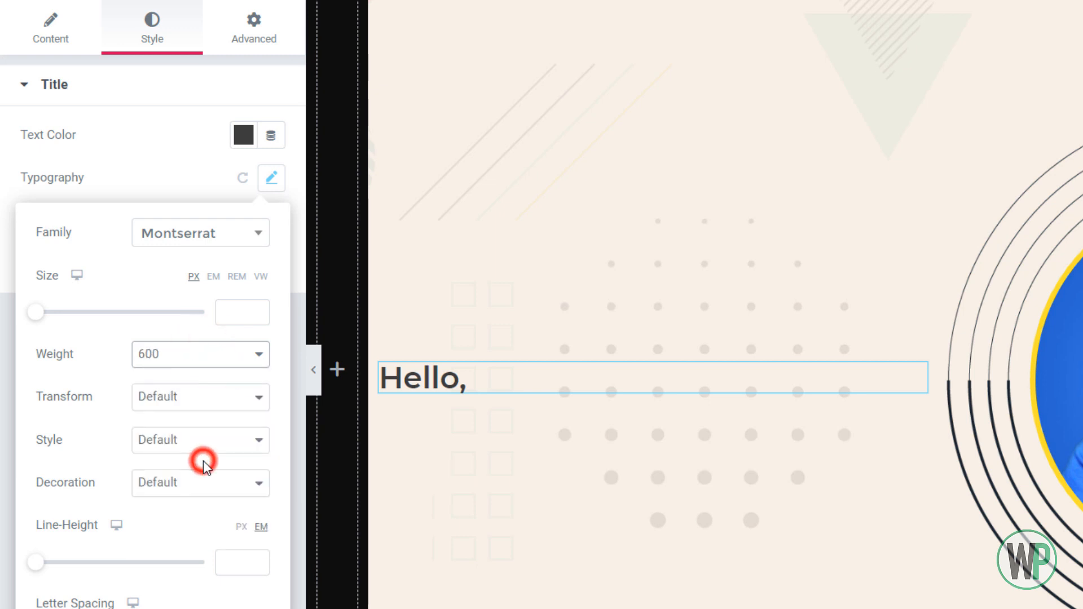
{"action": "left_click", "coordinate": [169, 356]}
{"action": "left_click", "coordinate": [192, 466]}
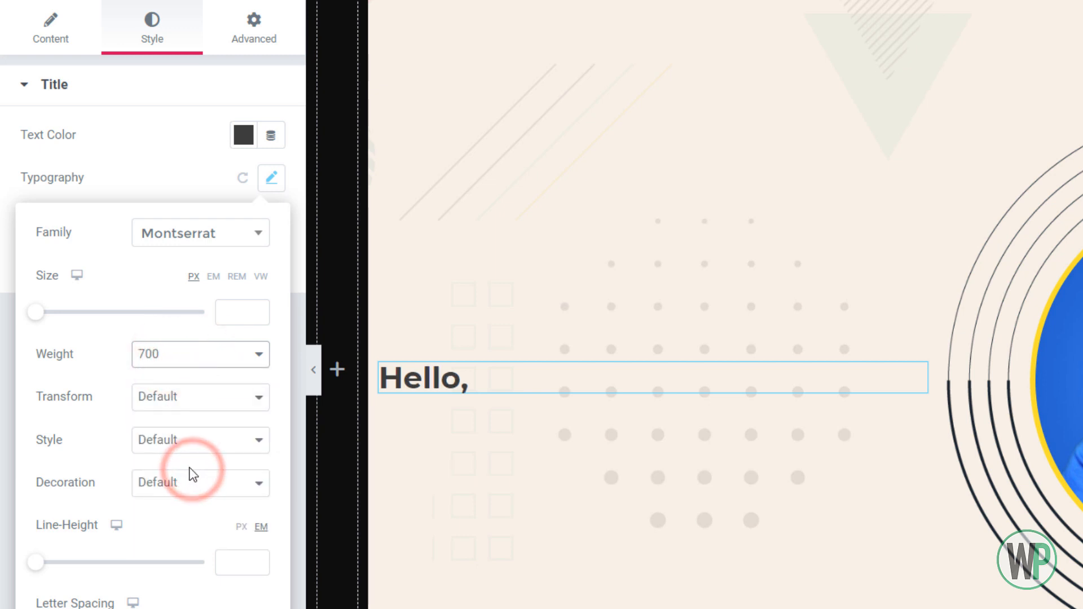
{"action": "left_click", "coordinate": [213, 276]}
{"action": "left_click", "coordinate": [225, 307]}
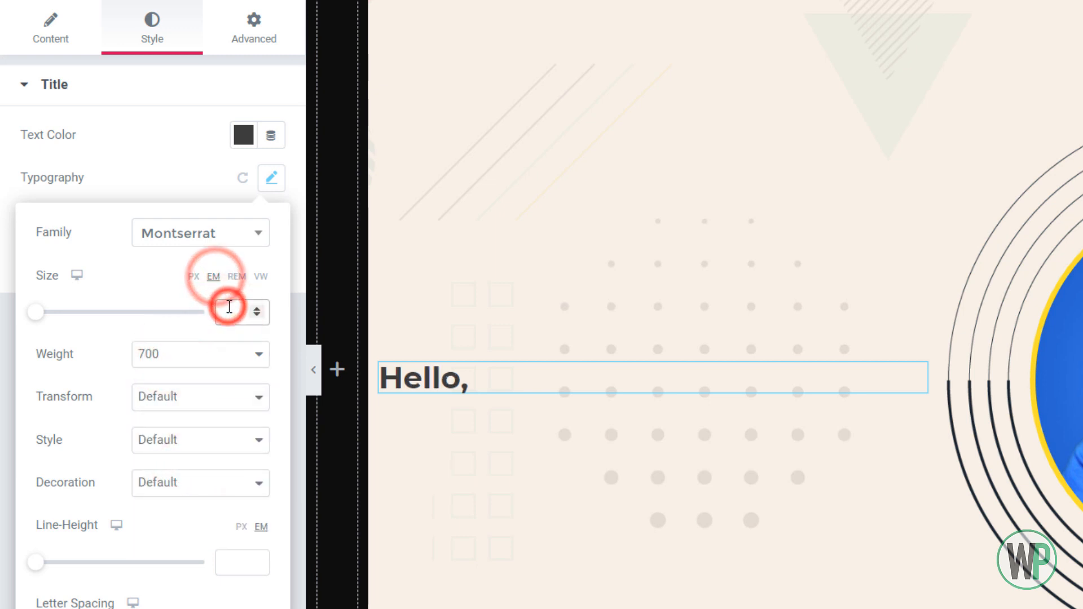
{"action": "type", "text": "3"}
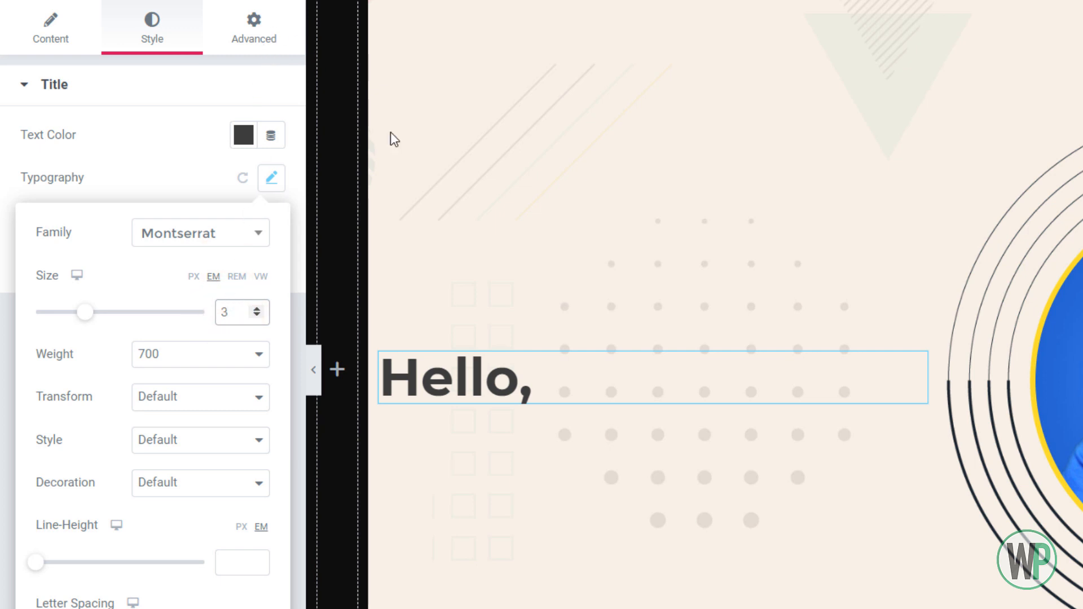
Duplicate the "Hello," heading and change the copy's title to "I AM"
{"action": "right_click", "coordinate": [915, 362]}
{"action": "left_click", "coordinate": [945, 405]}
{"action": "left_click", "coordinate": [596, 424]}
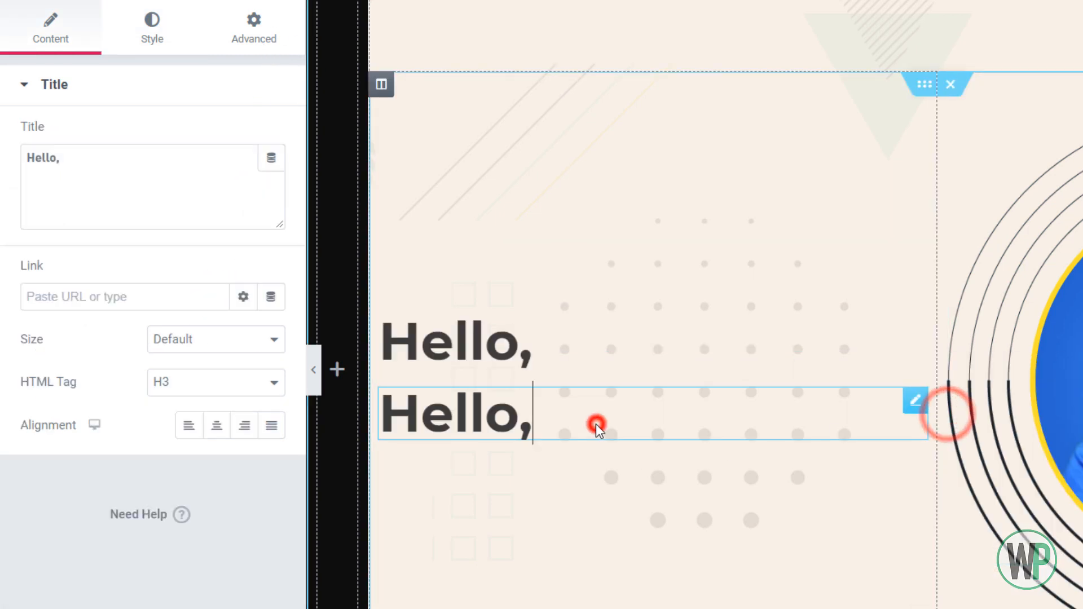
{"action": "left_click", "coordinate": [172, 184]}
{"action": "key", "text": "ctrl+a"}
{"action": "type", "text": "I"}
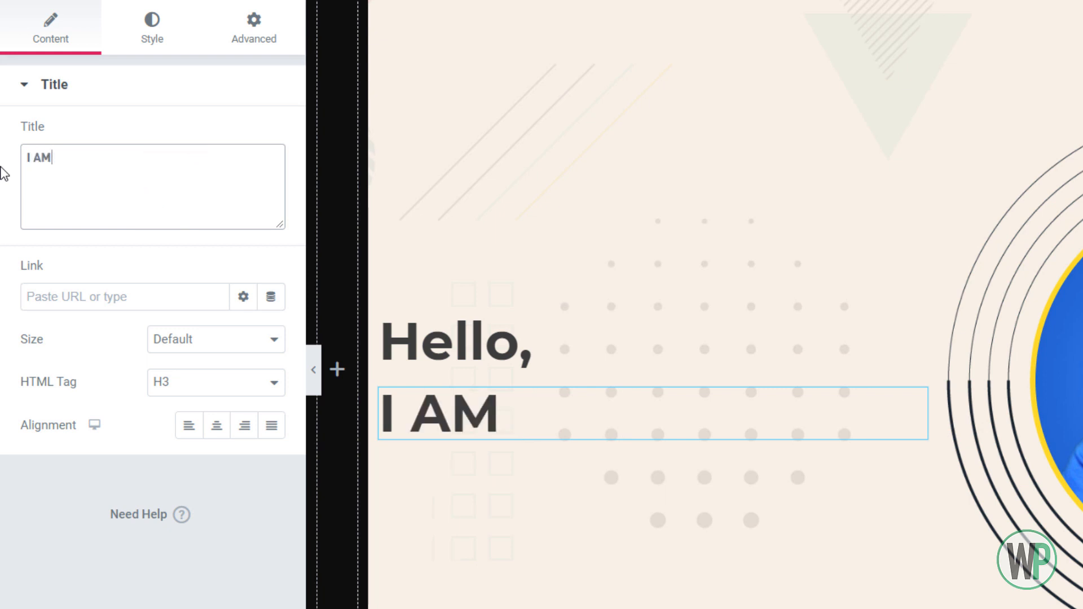
{"action": "type", "text": " AM"}
Set the "I AM" heading's font size to 5 em
{"action": "left_click", "coordinate": [175, 24]}
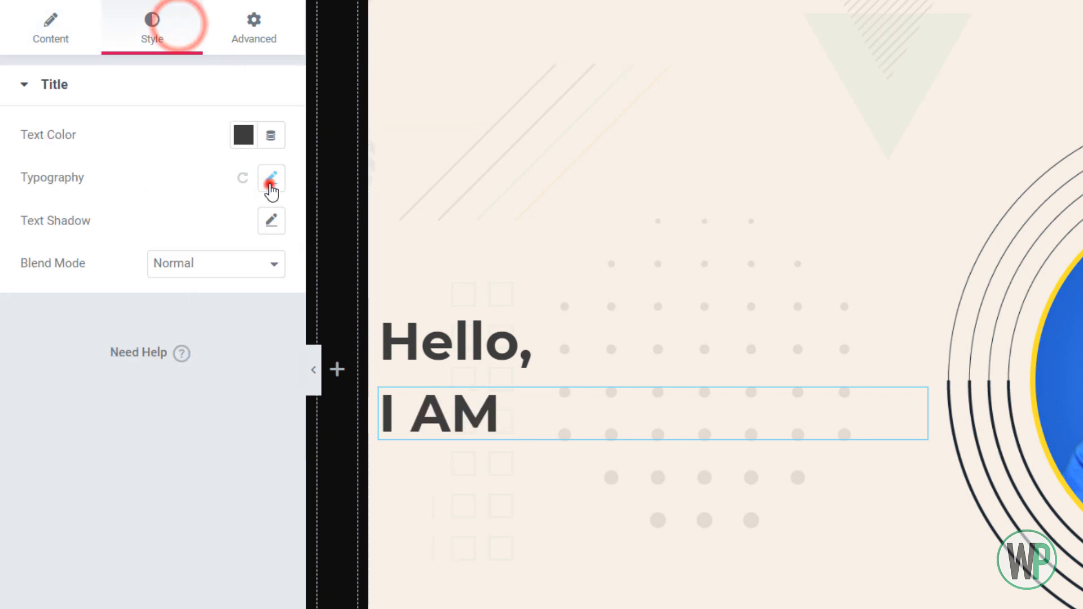
{"action": "left_click", "coordinate": [271, 179]}
{"action": "double_click", "coordinate": [241, 308]}
{"action": "type", "text": "5"}
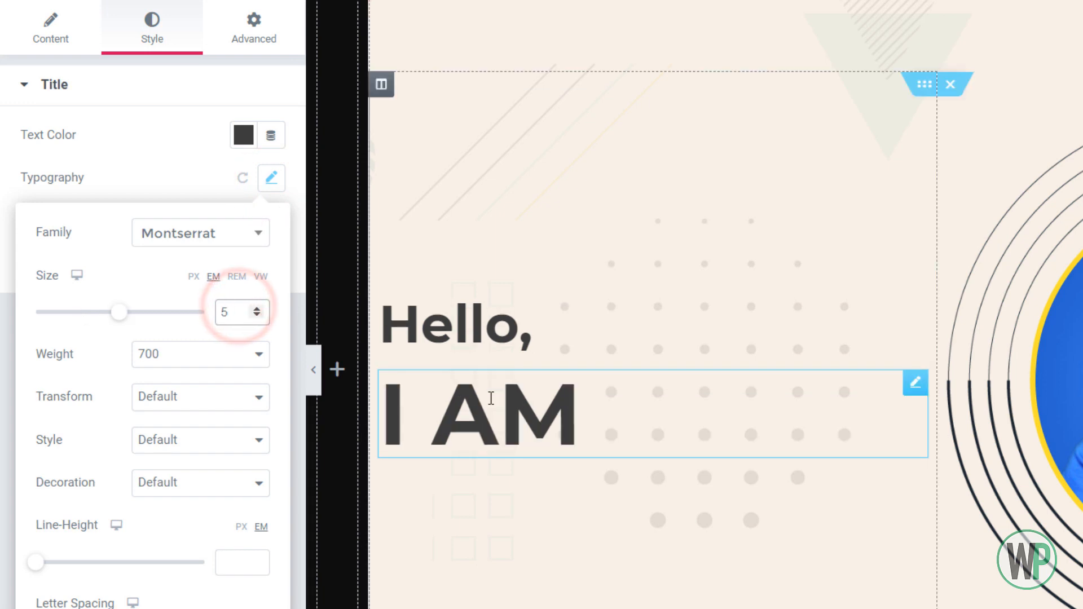
Duplicate the "I AM" heading and change the copy's title to the portfolio owner's first name in capitals
{"action": "right_click", "coordinate": [918, 398]}
{"action": "left_click", "coordinate": [980, 437]}
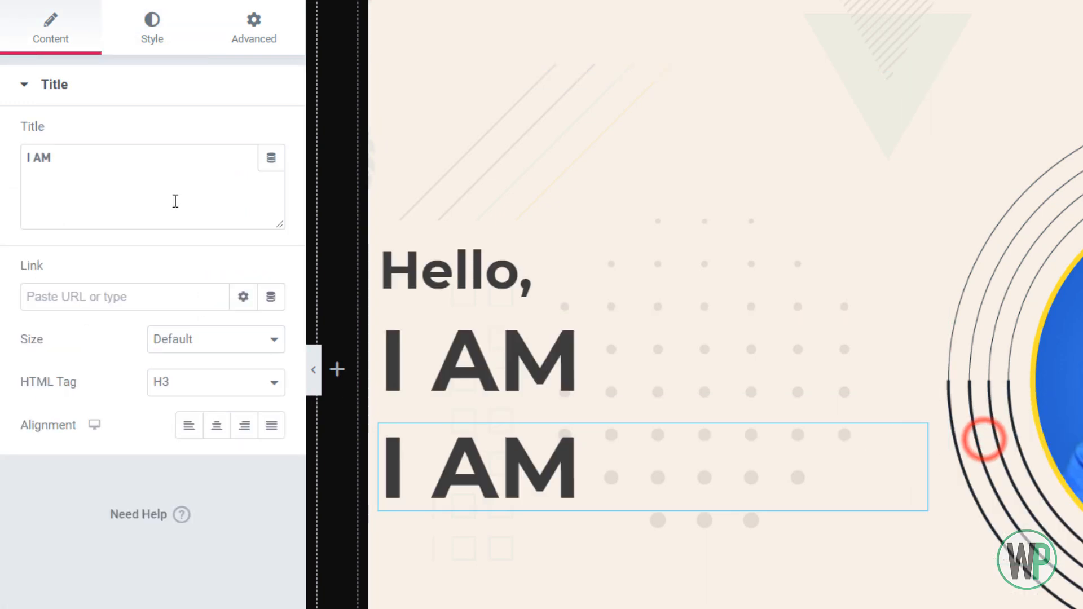
{"action": "left_click", "coordinate": [169, 181]}
{"action": "key", "text": "ctrl+a"}
{"action": "type", "text": "SHA"}
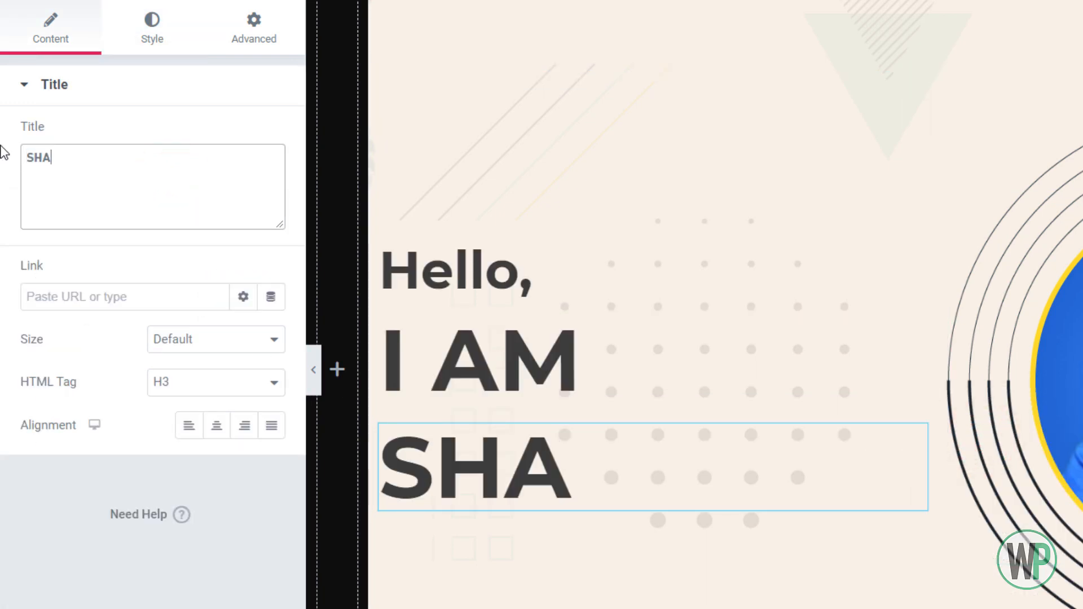
{"action": "type", "text": "HZAD"}
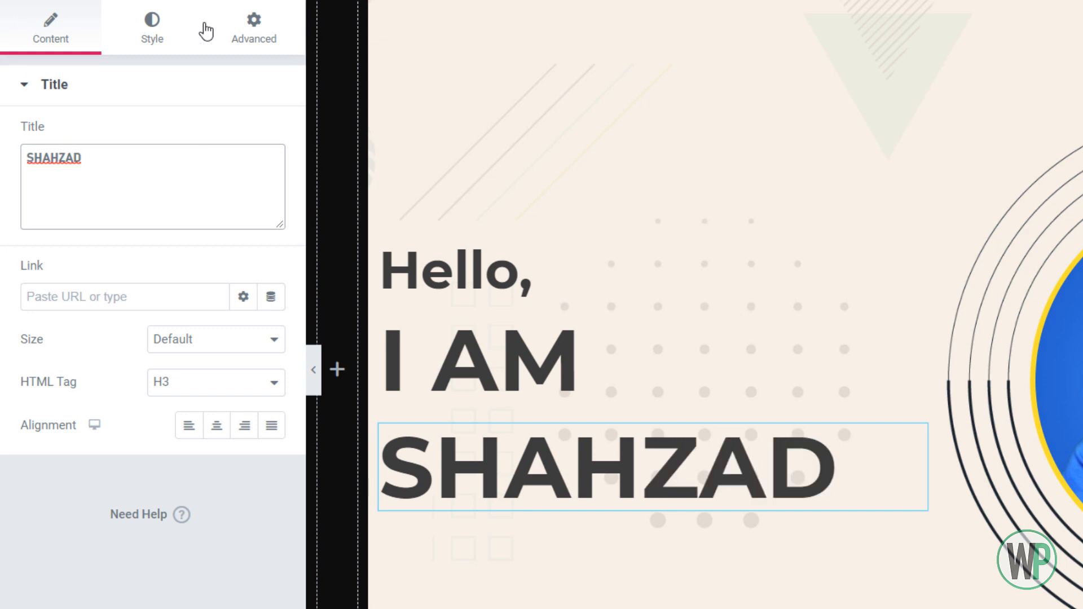
Set the name heading's font weight to 900
{"action": "left_click", "coordinate": [168, 28]}
{"action": "left_click", "coordinate": [269, 181]}
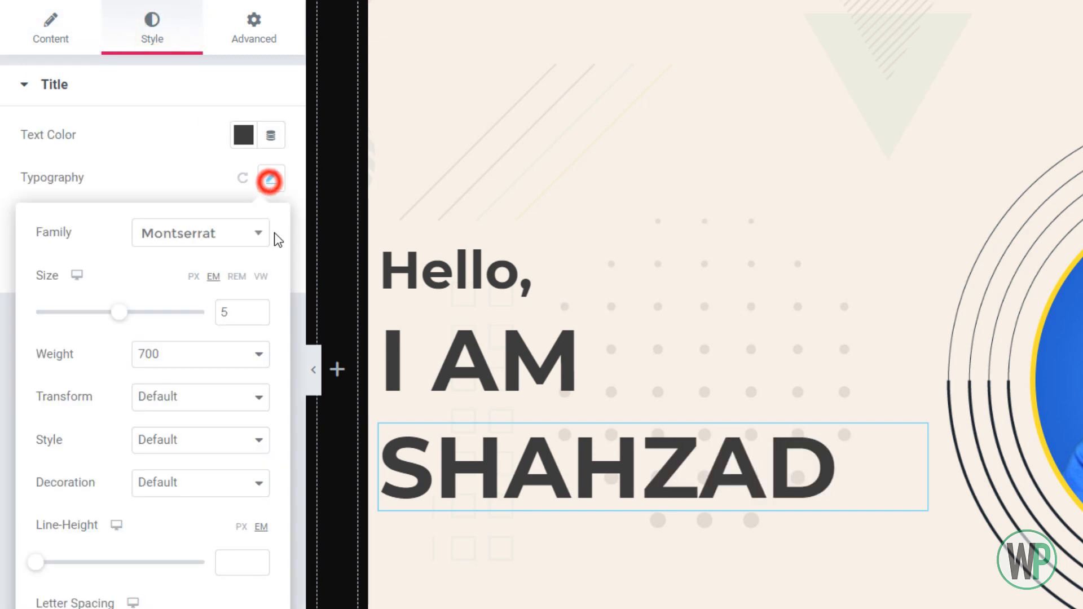
{"action": "left_click", "coordinate": [232, 357]}
{"action": "left_click", "coordinate": [199, 485]}
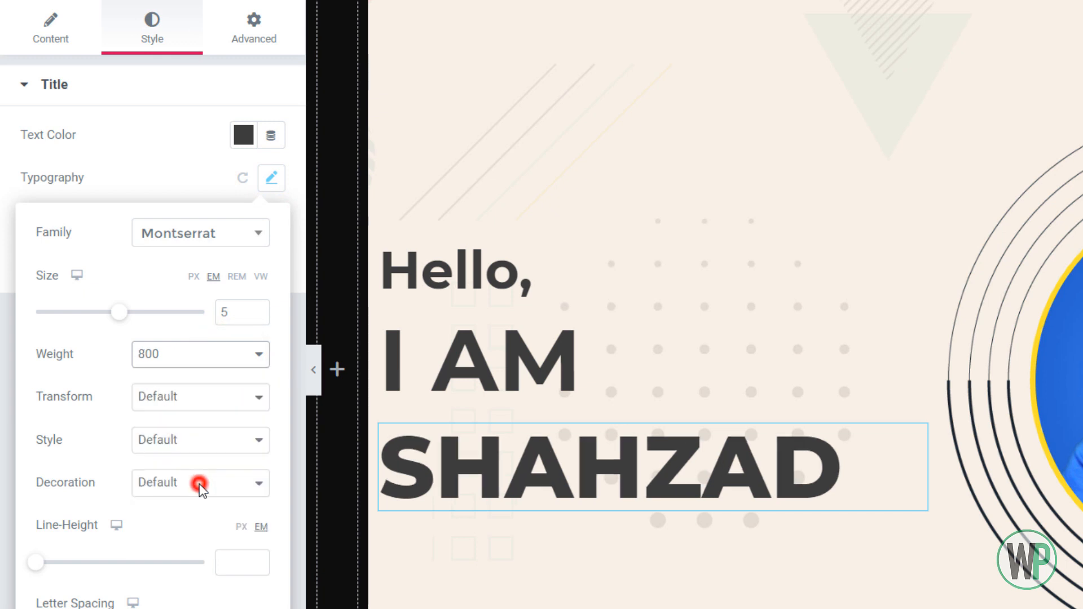
{"action": "left_click", "coordinate": [236, 353]}
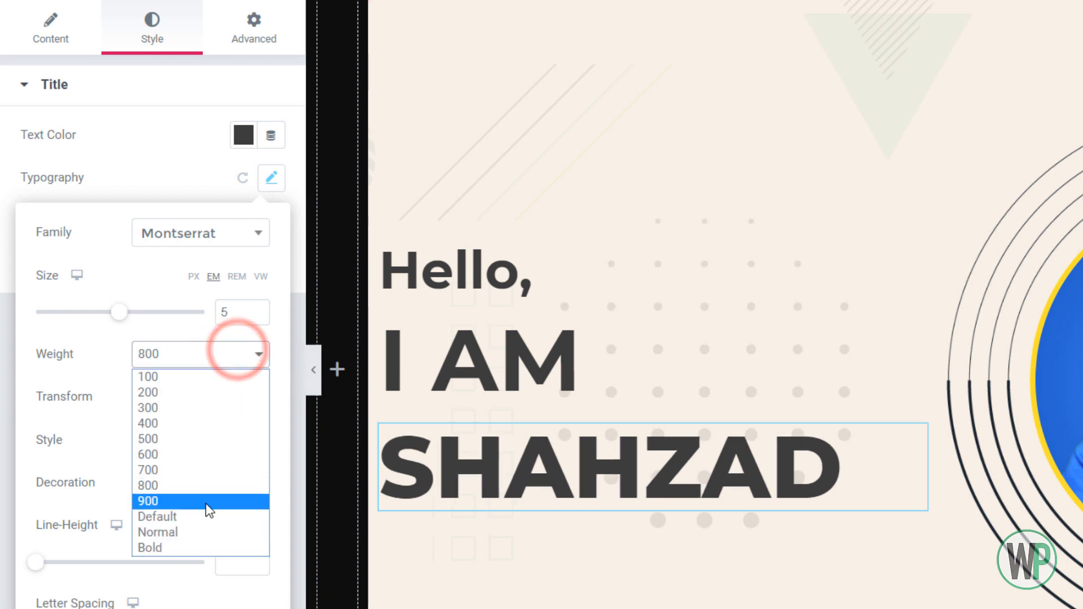
{"action": "left_click", "coordinate": [208, 502]}
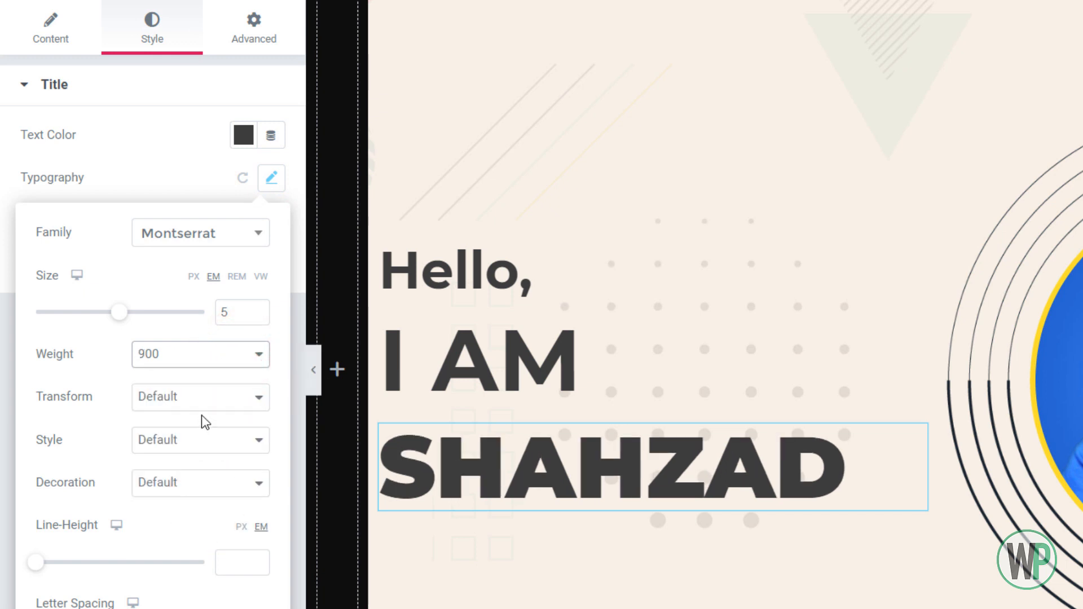
Set the name heading's font size to 5.5 em
{"action": "left_click", "coordinate": [256, 309]}
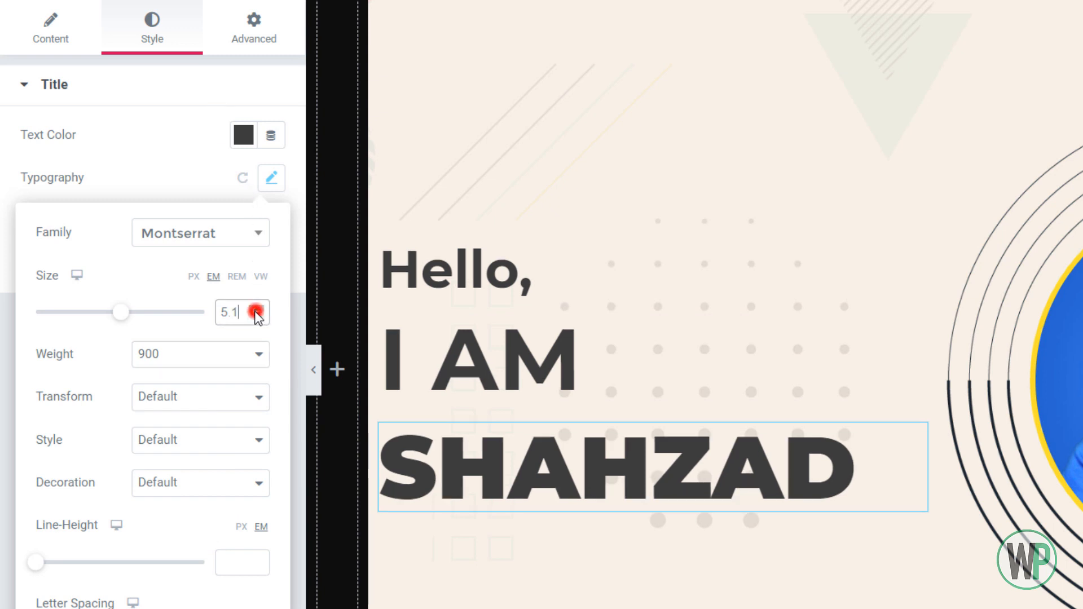
{"action": "left_click_drag", "start_coordinate": [239, 311], "coordinate": [213, 312]}
{"action": "type", "text": "6"}
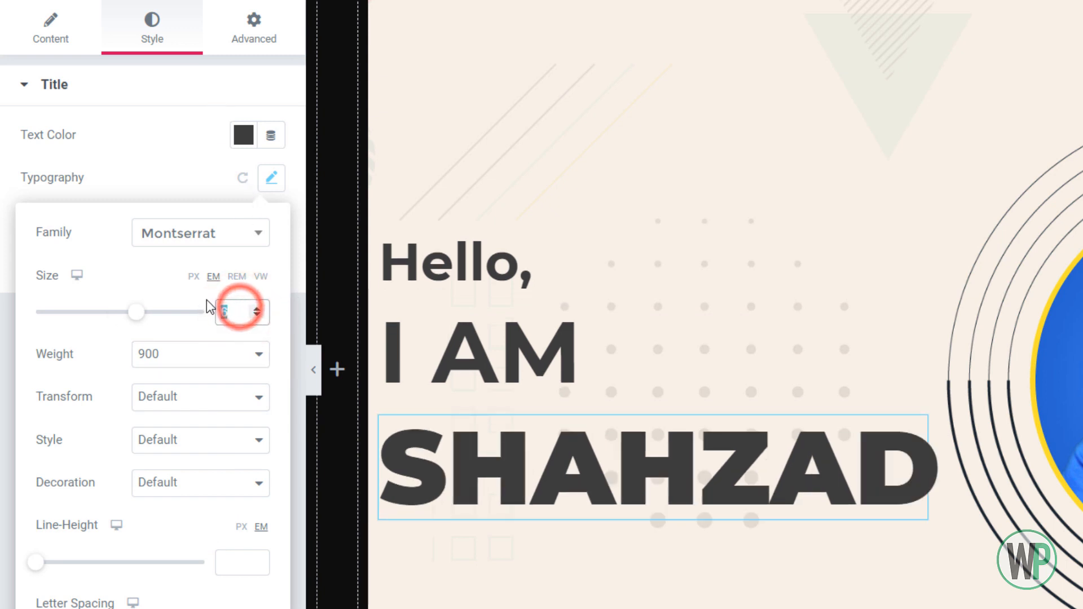
{"action": "type", "text": "5.5"}
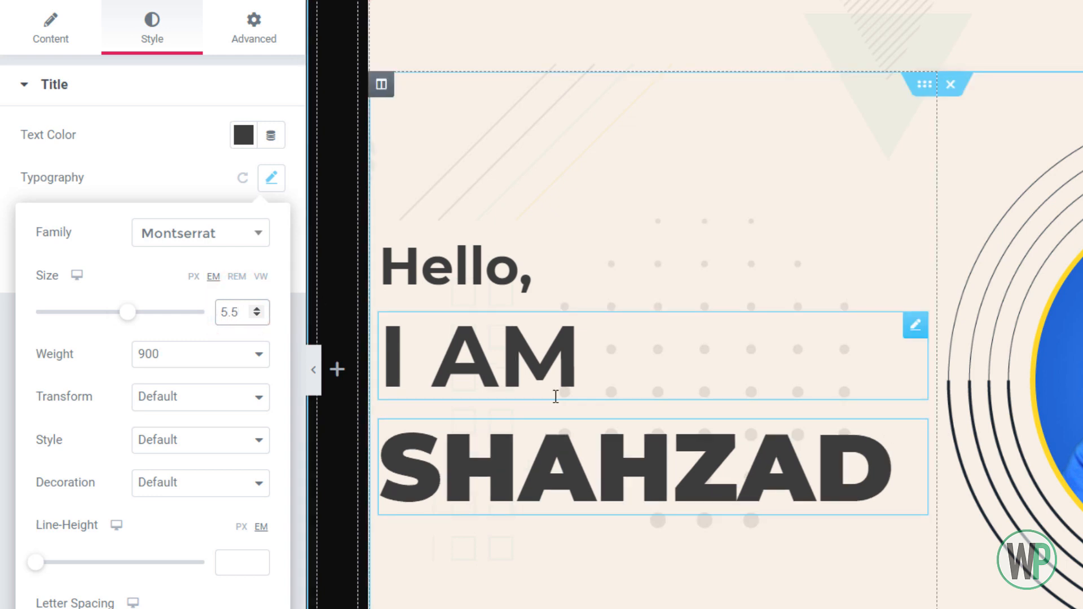
Unlink the name heading's margins and set its top margin to -20 px
{"action": "left_click", "coordinate": [245, 32]}
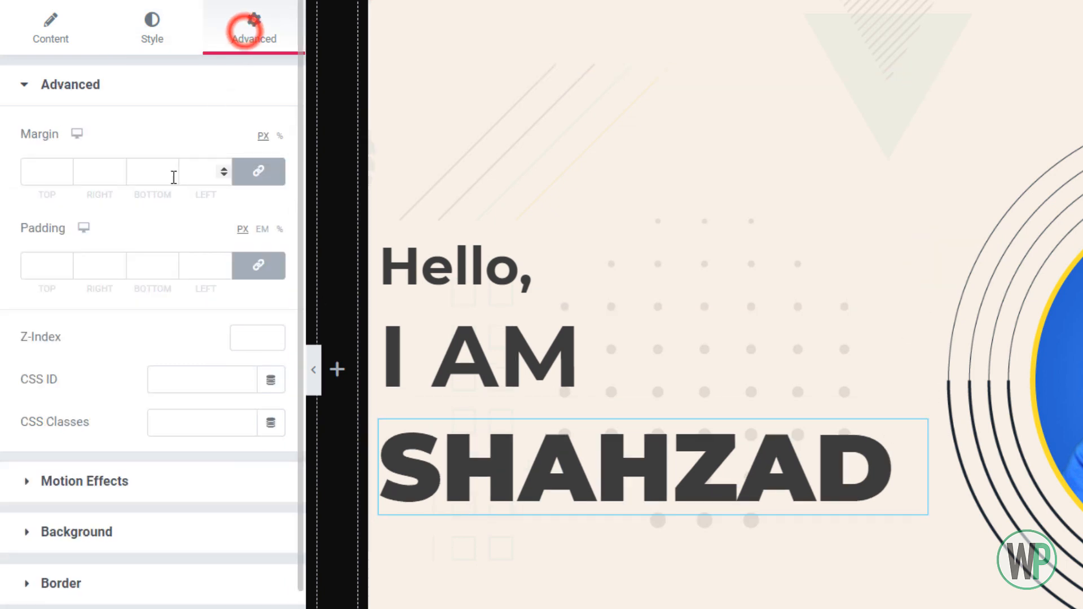
{"action": "left_click", "coordinate": [251, 171]}
{"action": "left_click", "coordinate": [66, 174]}
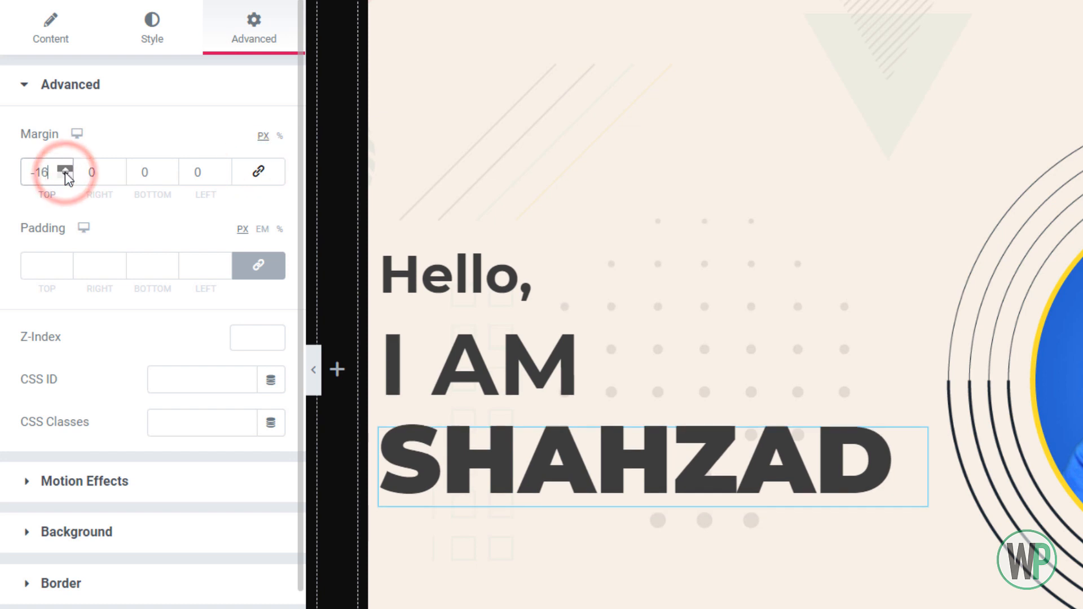
{"action": "left_click", "coordinate": [65, 175]}
{"action": "left_click", "coordinate": [65, 175]}
{"action": "left_click", "coordinate": [64, 174]}
{"action": "left_click", "coordinate": [64, 174]}
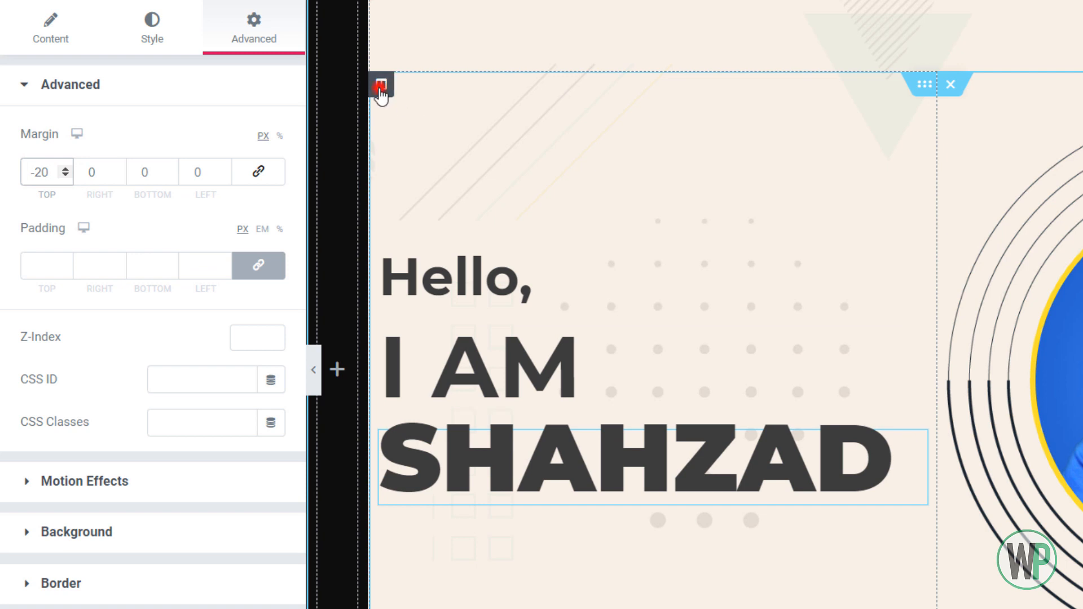
Give the column holding the intro headings 10 px padding, unlinked, with 40 px on its left side
{"action": "left_click", "coordinate": [381, 85]}
{"action": "right_click", "coordinate": [381, 85]}
{"action": "left_click", "coordinate": [398, 108]}
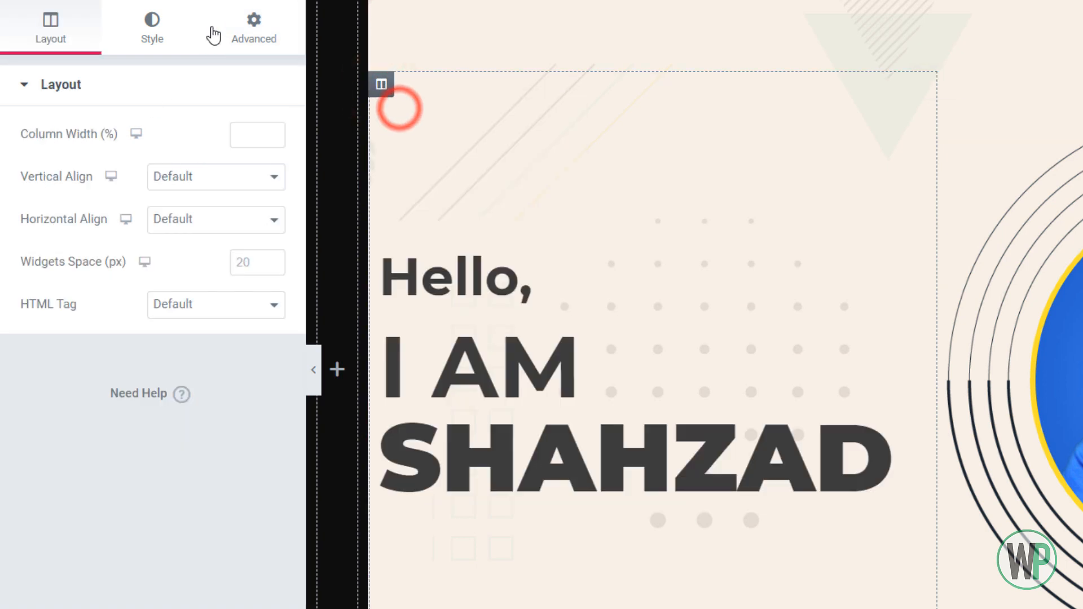
{"action": "left_click", "coordinate": [231, 22]}
{"action": "left_click", "coordinate": [45, 254]}
{"action": "type", "text": "10"}
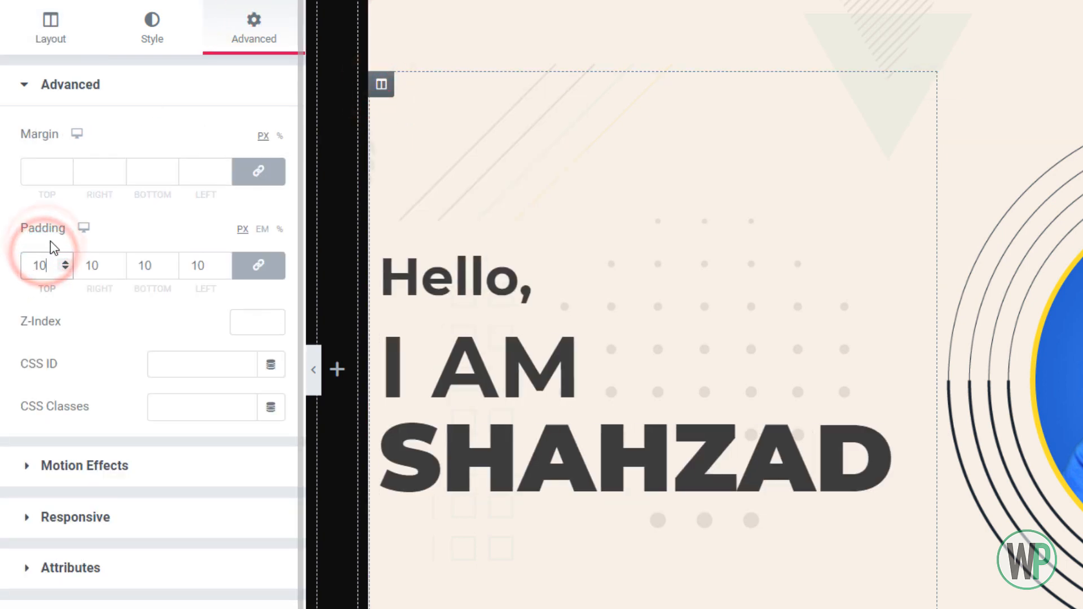
{"action": "left_click", "coordinate": [275, 269]}
{"action": "double_click", "coordinate": [196, 265]}
{"action": "type", "text": "40"}
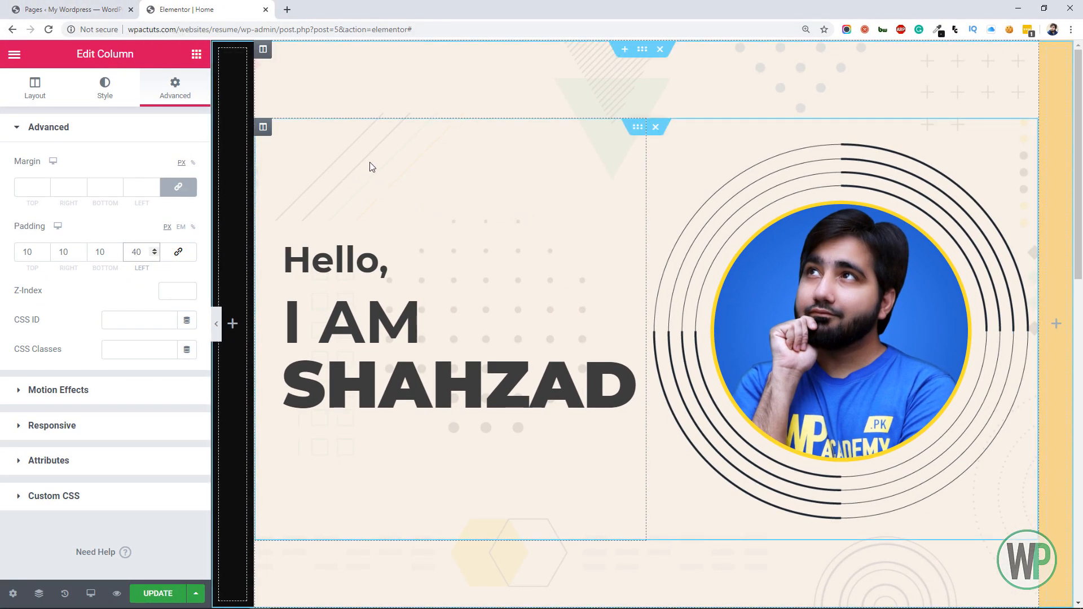
Darken the name heading's text color to a near-black grey, about #2B2A2A
{"action": "left_click", "coordinate": [417, 367]}
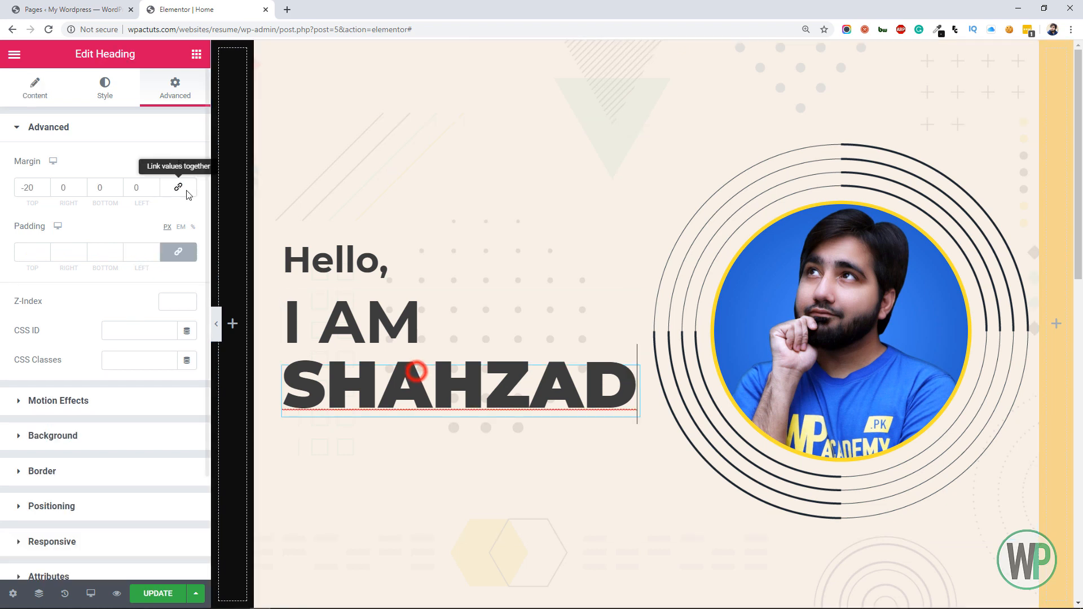
{"action": "left_click", "coordinate": [105, 89]}
{"action": "left_click", "coordinate": [169, 162]}
{"action": "left_click", "coordinate": [96, 316]}
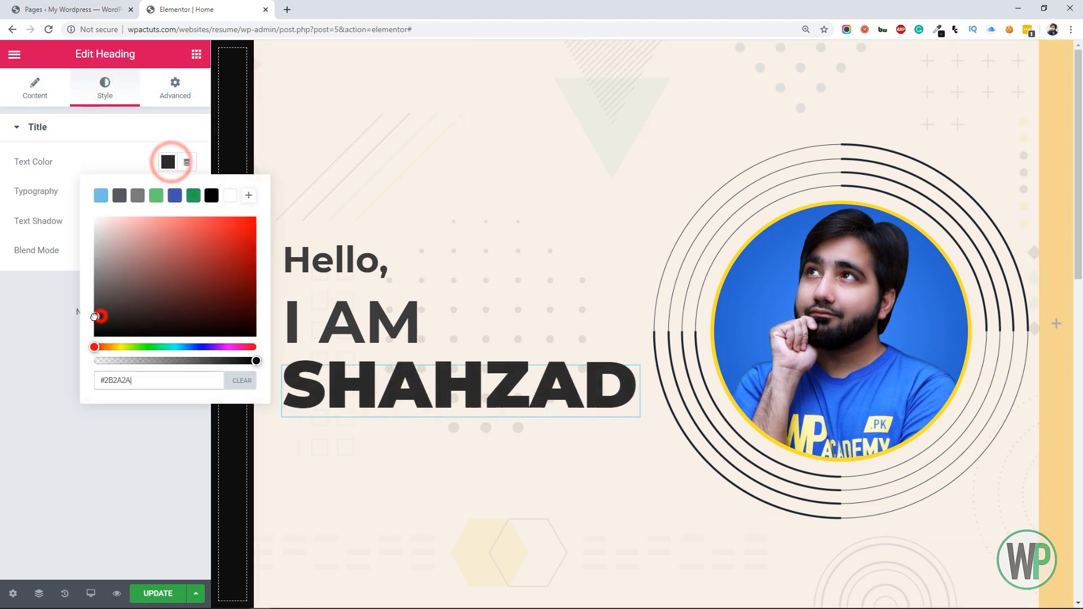
{"action": "left_click", "coordinate": [30, 352]}
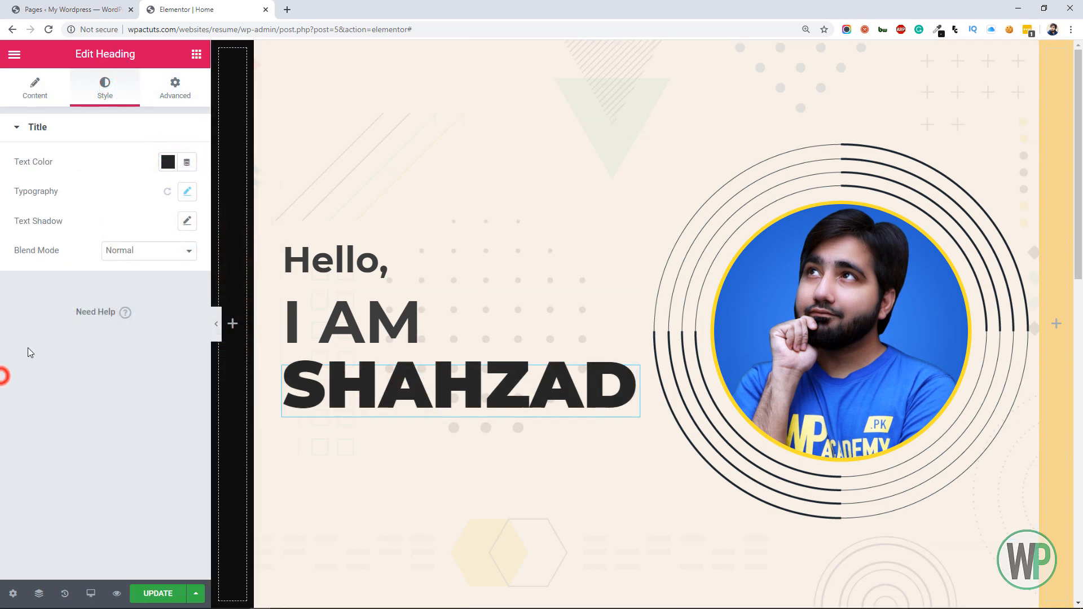
Add a Button widget below the name heading and change its text to "Download"
{"action": "left_click", "coordinate": [196, 55]}
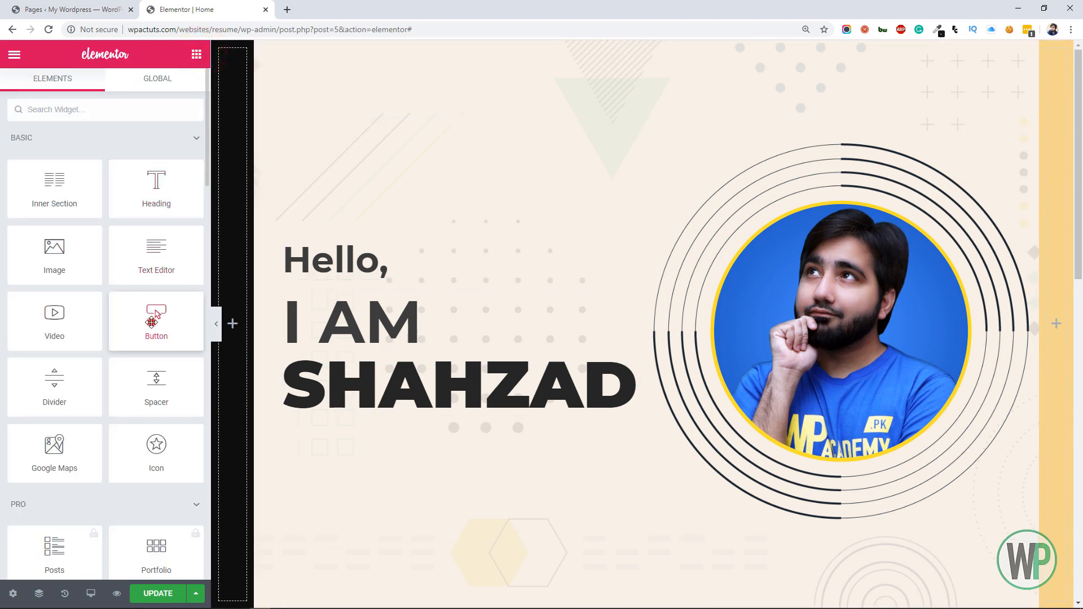
{"action": "left_click_drag", "start_coordinate": [155, 318], "coordinate": [366, 420]}
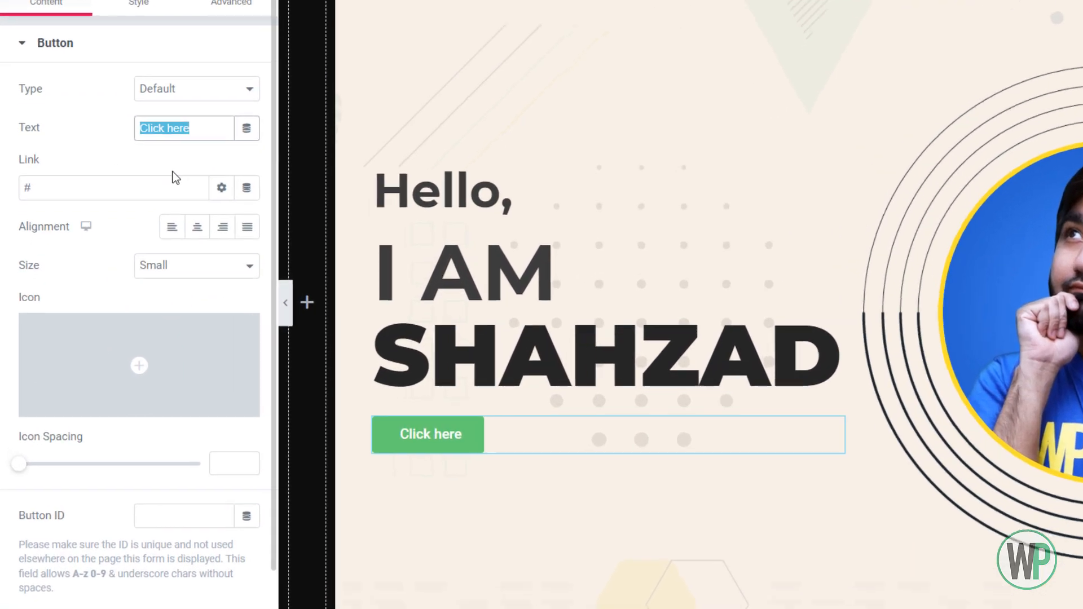
{"action": "type", "text": "Download"}
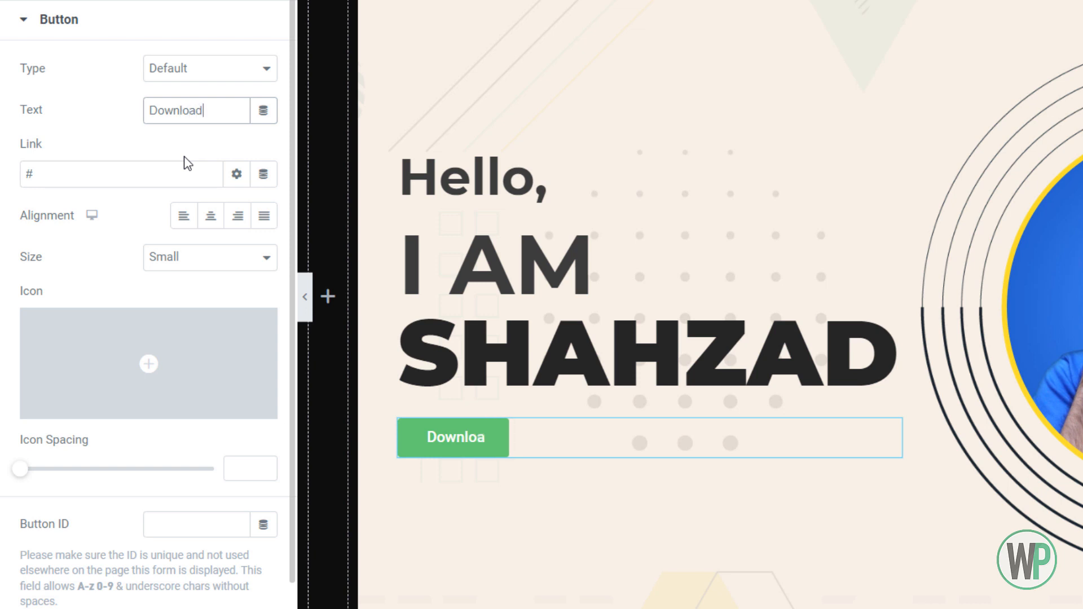
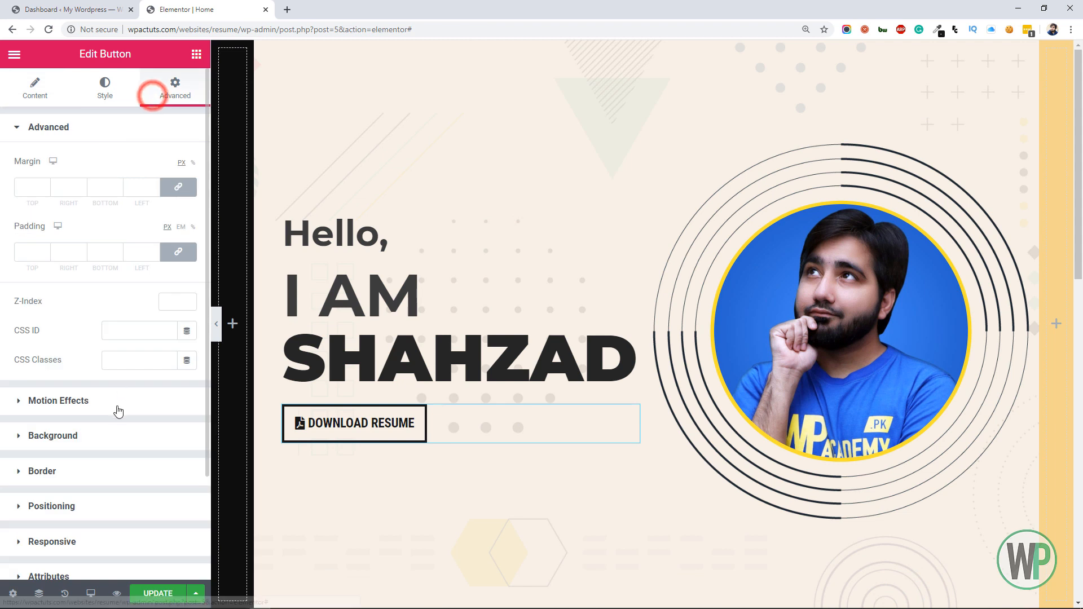
Set the Download Resume button's positioning width to Inline (auto) and duplicate the button beside it
{"action": "left_click", "coordinate": [95, 440]}
{"action": "left_click", "coordinate": [144, 303]}
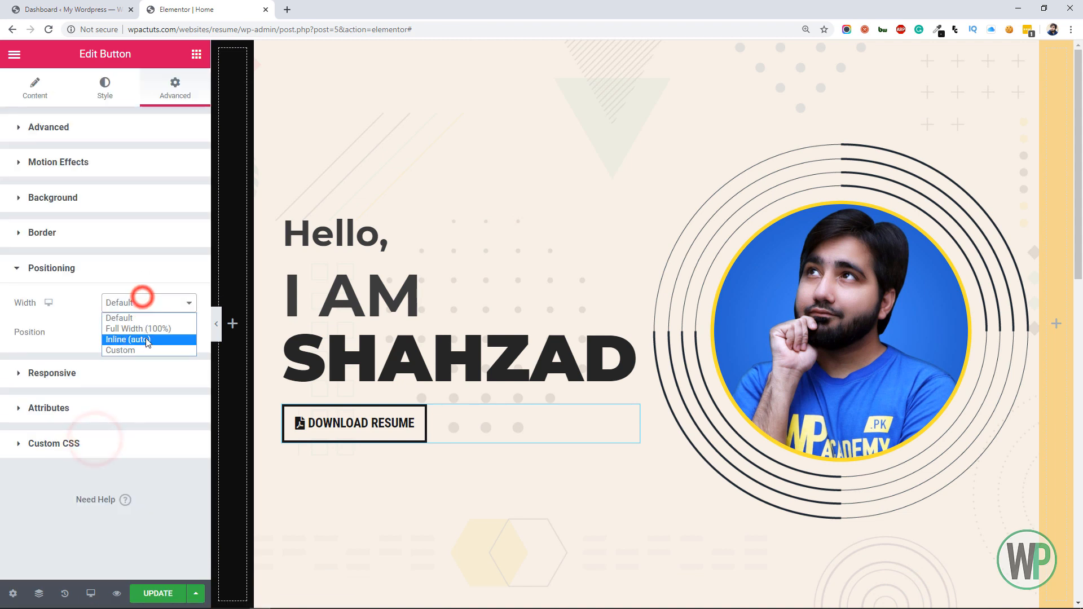
{"action": "left_click", "coordinate": [145, 337]}
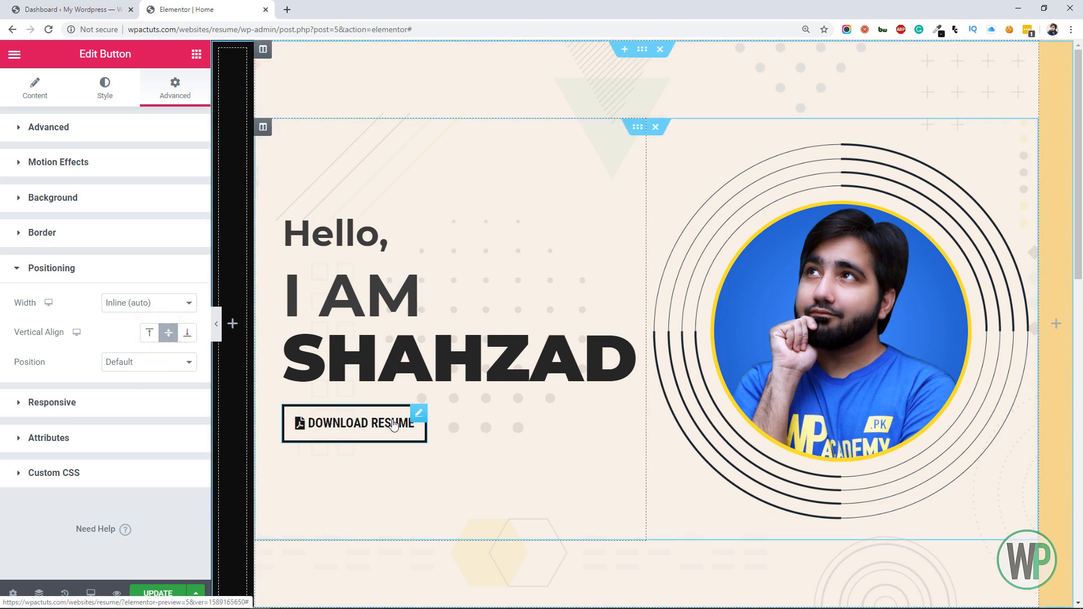
{"action": "right_click", "coordinate": [418, 417]}
{"action": "left_click", "coordinate": [449, 427]}
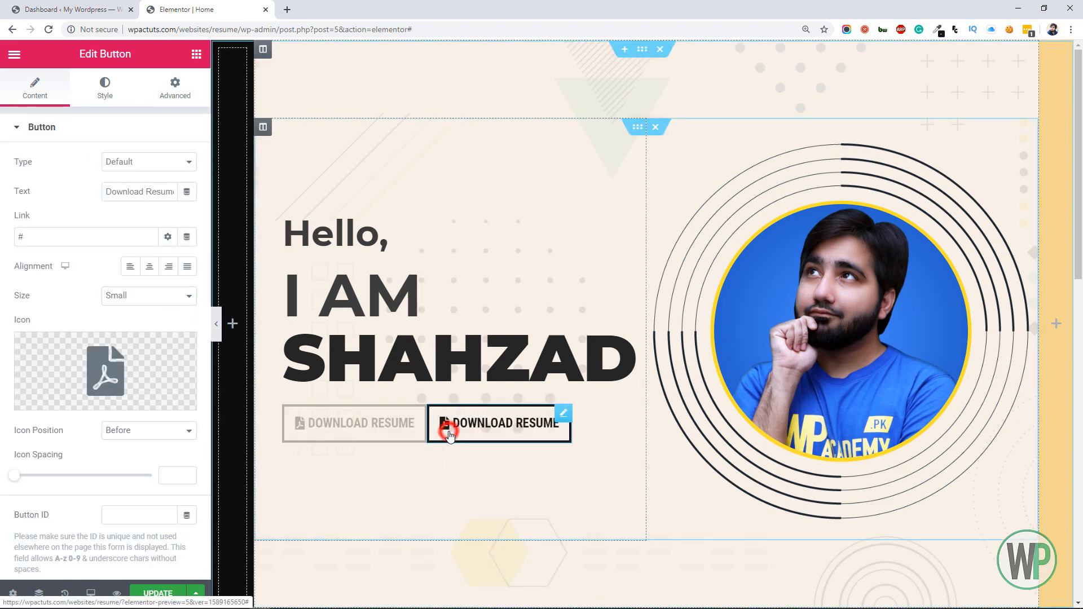
Unlink the duplicate button's margins, give it a 10 px left margin, and change its text to "Contact Me"
{"action": "left_click", "coordinate": [162, 92]}
{"action": "left_click", "coordinate": [169, 188]}
{"action": "type", "text": "10"}
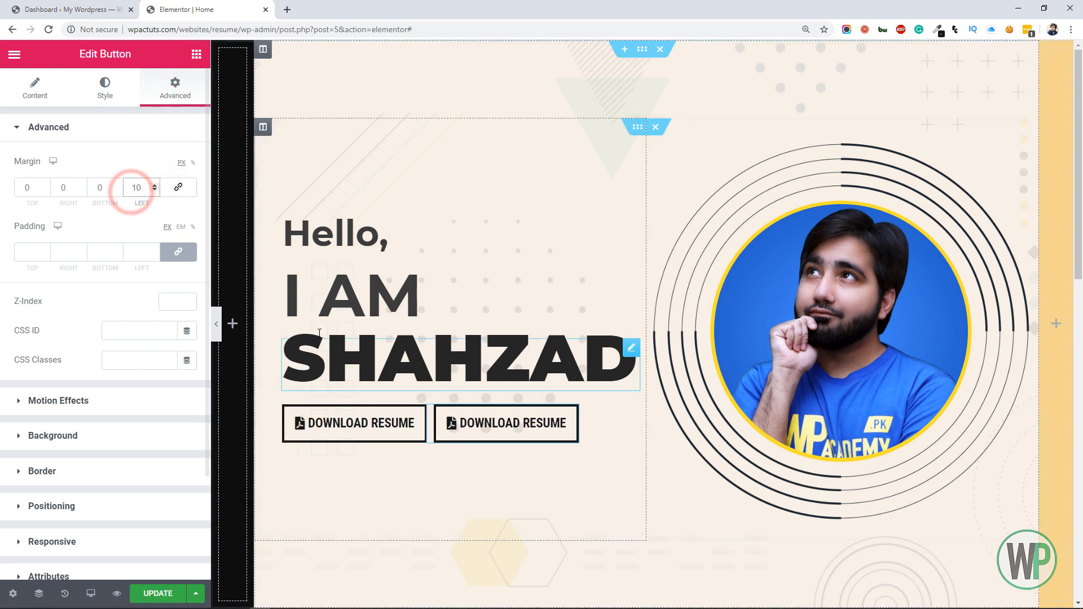
{"action": "left_click", "coordinate": [49, 87]}
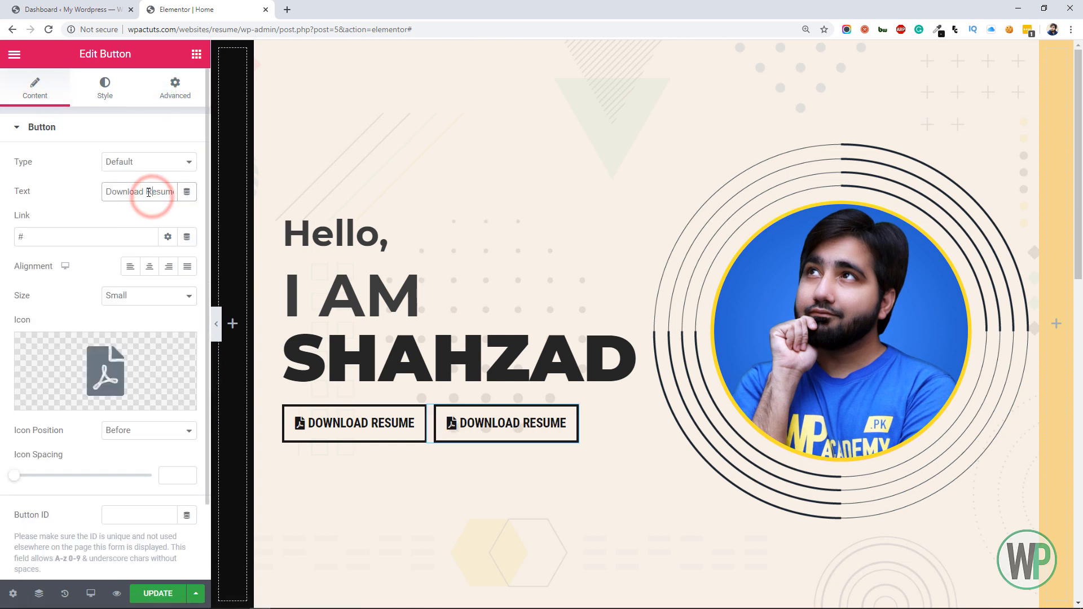
{"action": "type", "text": "Contact Me"}
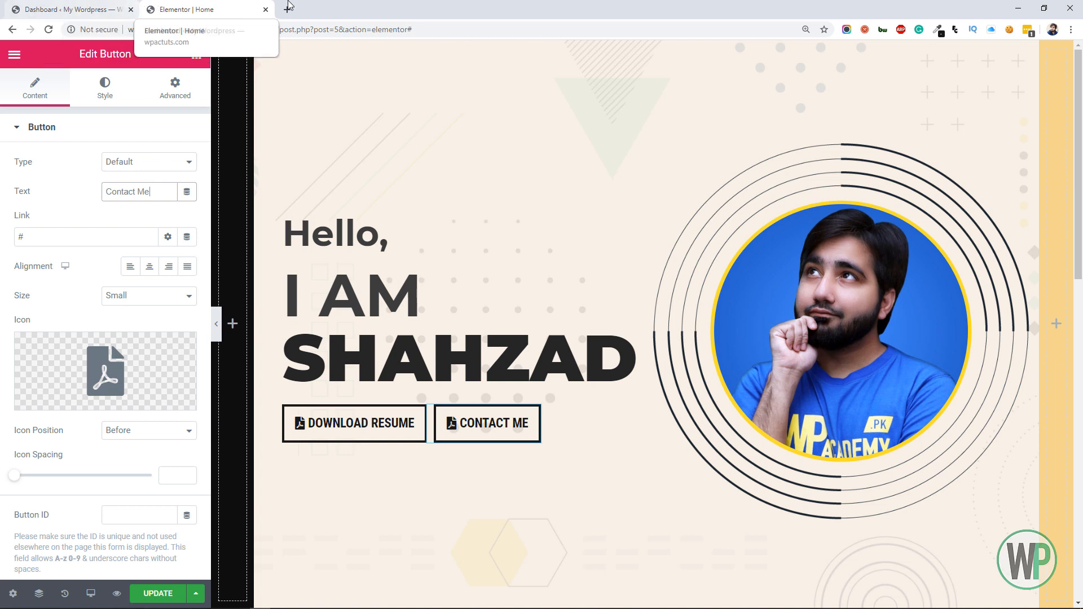
Give the Contact Me button a fully opaque black background and white (#FFFFFF) text
{"action": "left_click", "coordinate": [95, 85]}
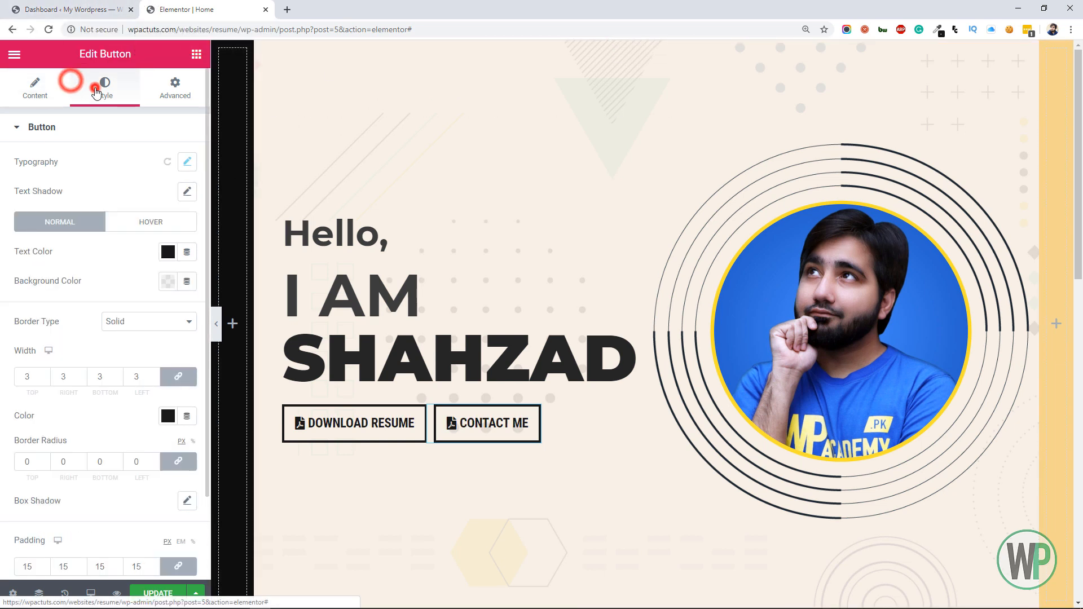
{"action": "left_click", "coordinate": [165, 282]}
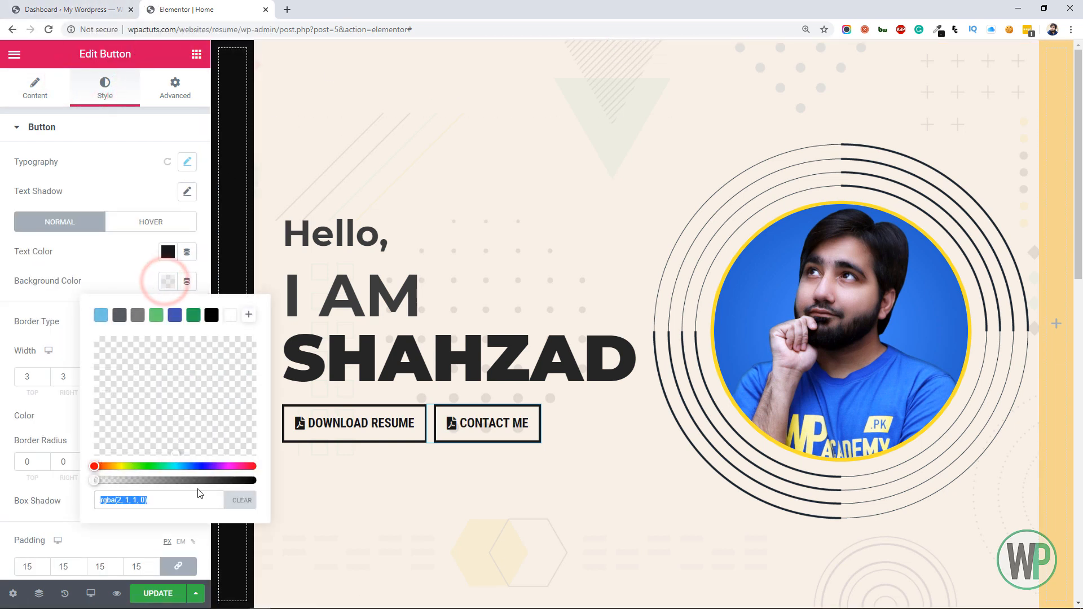
{"action": "left_click_drag", "start_coordinate": [201, 479], "coordinate": [266, 493]}
{"action": "left_click_drag", "start_coordinate": [108, 428], "coordinate": [53, 465]}
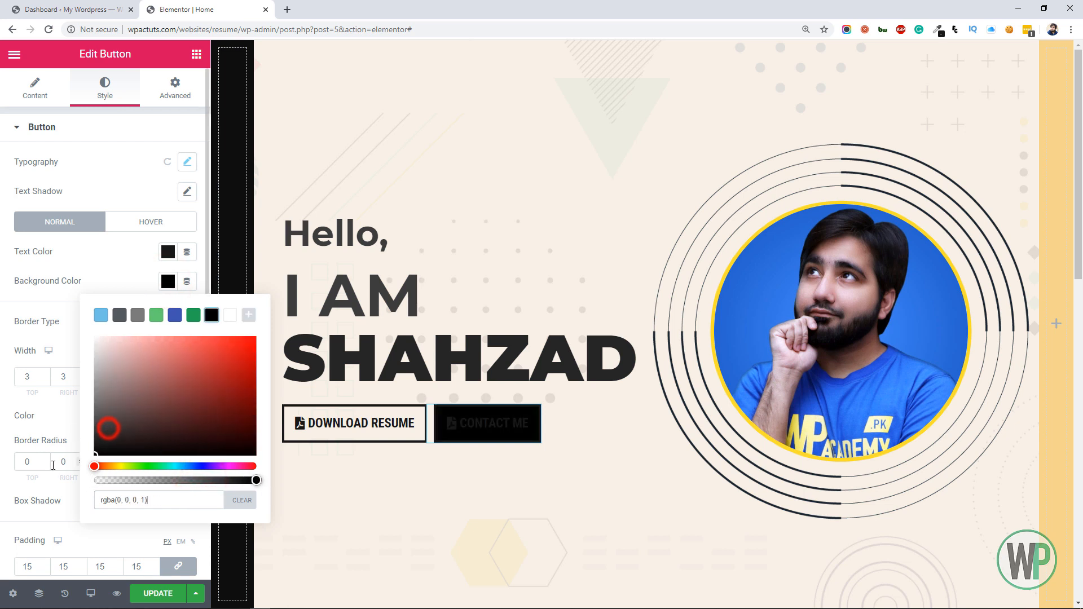
{"action": "left_click", "coordinate": [2, 396]}
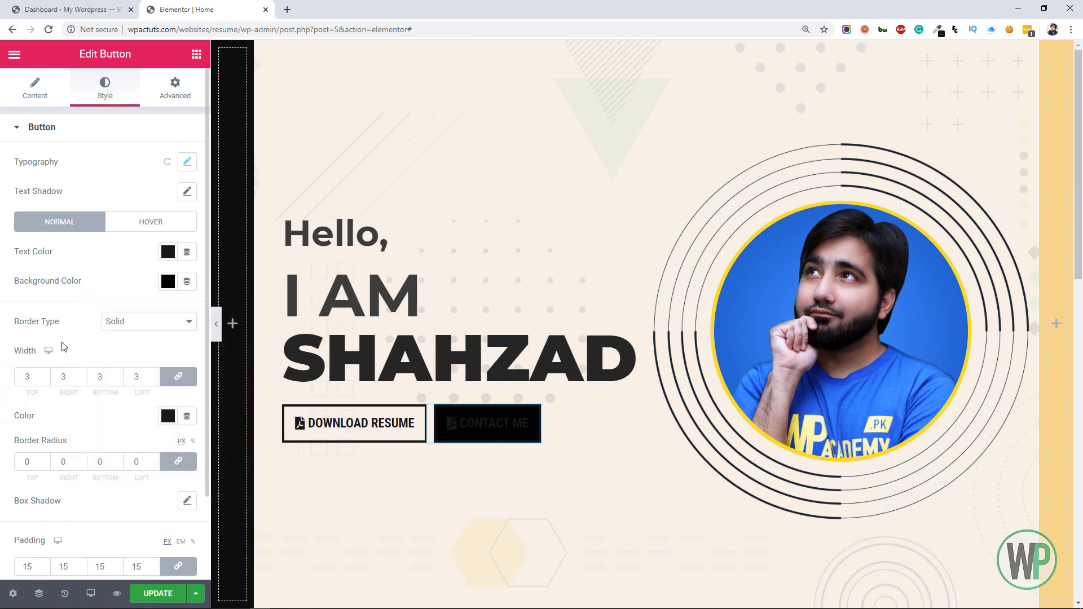
{"action": "left_click", "coordinate": [167, 253]}
{"action": "left_click_drag", "start_coordinate": [176, 339], "coordinate": [50, 286]}
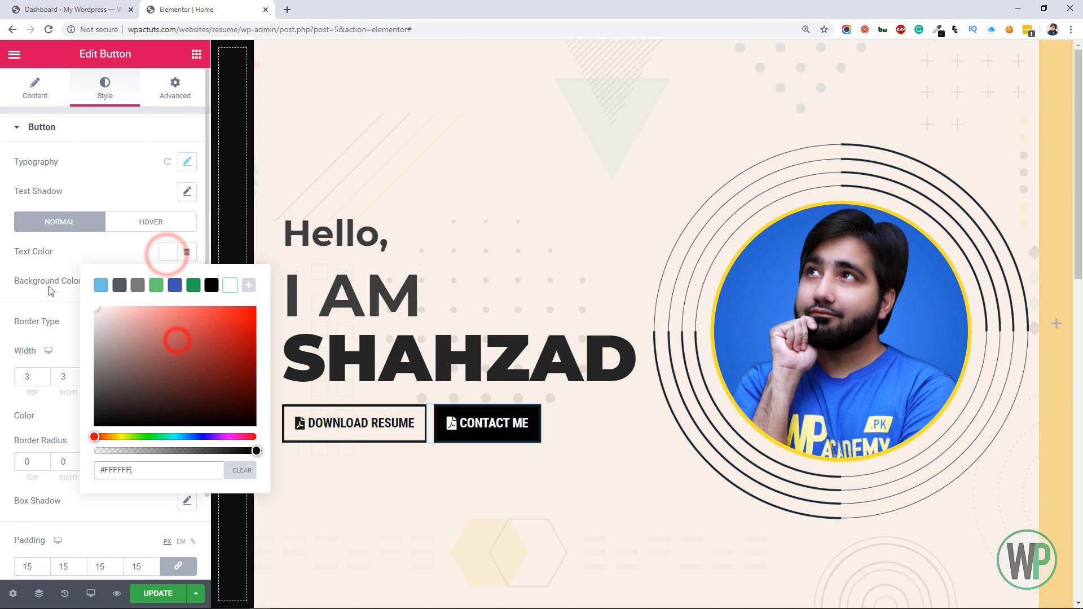
{"action": "left_click", "coordinate": [2, 332]}
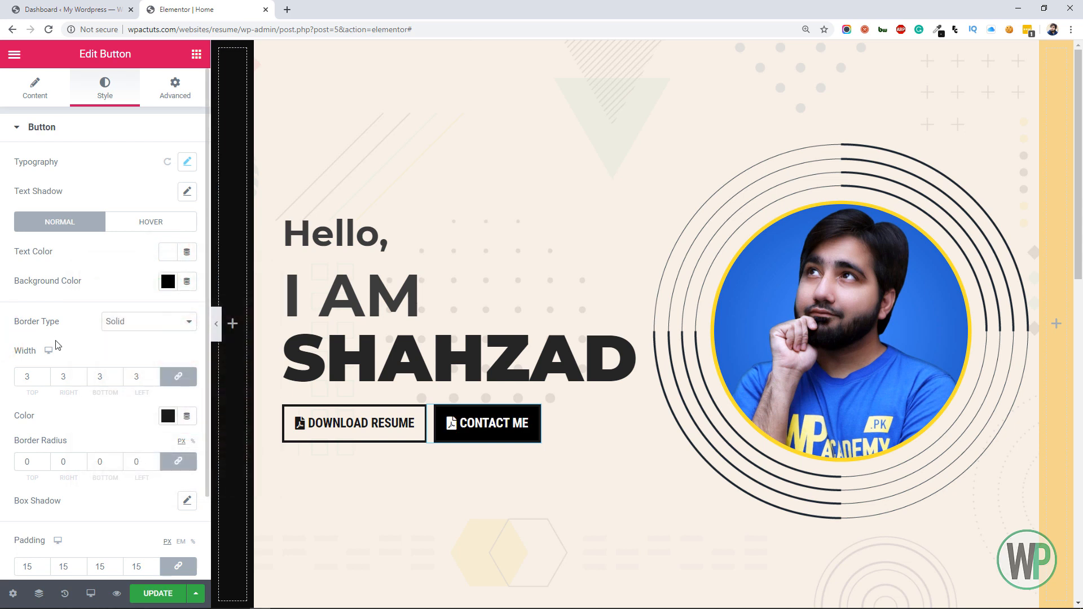
Unlink the Contact Me button's padding and set its left and right padding to 25 px
{"action": "scroll", "coordinate": [118, 462], "scroll_direction": "down", "scroll_amount": 2}
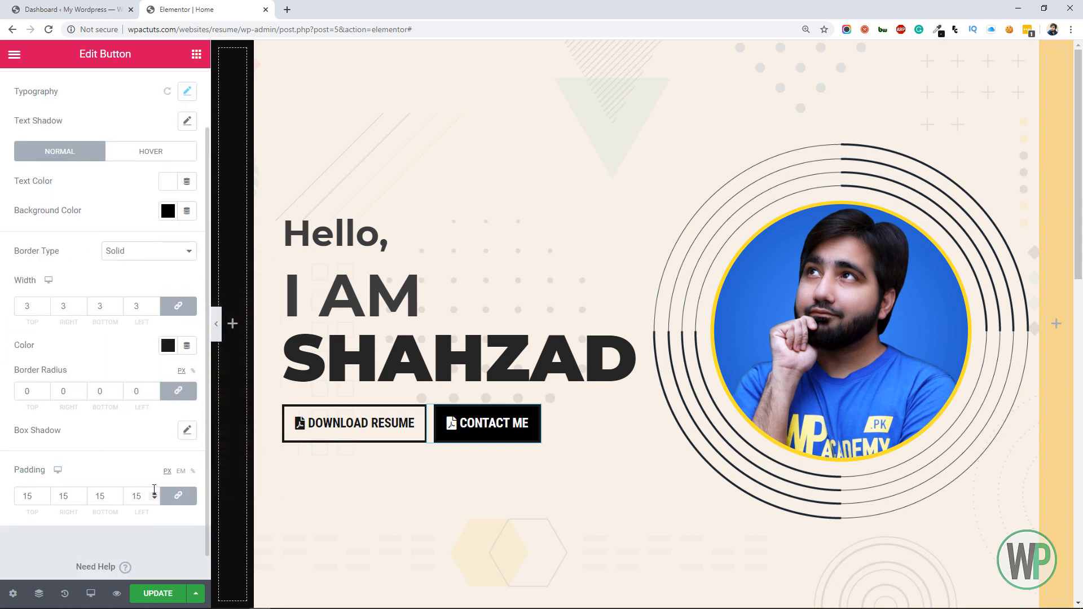
{"action": "left_click", "coordinate": [131, 494]}
{"action": "type", "text": "25"}
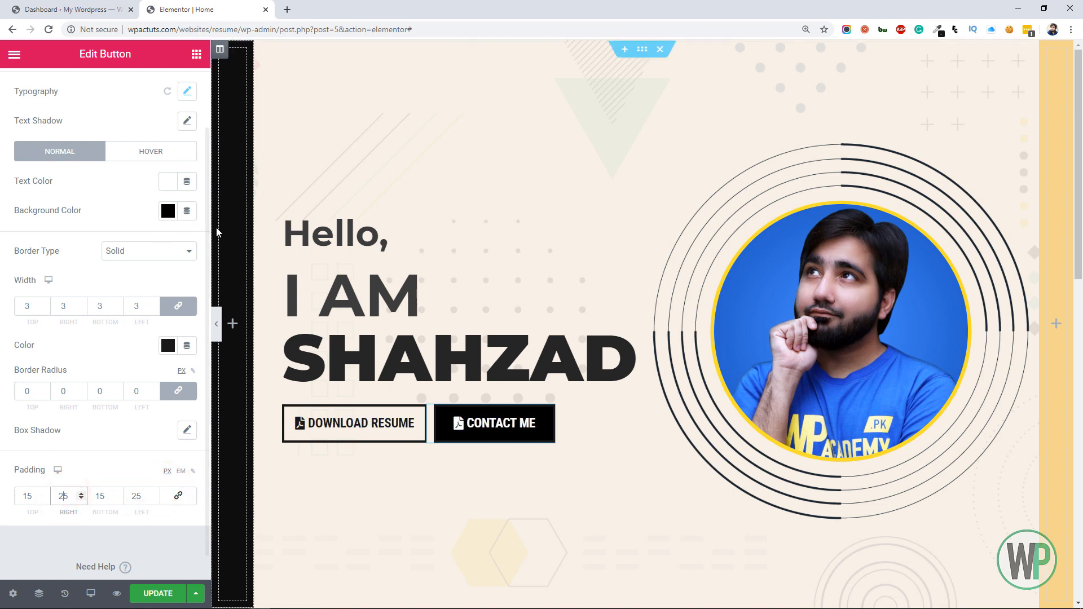
Replace the Contact Me button's icon with the outlined Envelope icon, filtering the icon library by "env"
{"action": "scroll", "coordinate": [41, 243], "scroll_direction": "up", "scroll_amount": 3}
{"action": "left_click", "coordinate": [24, 94]}
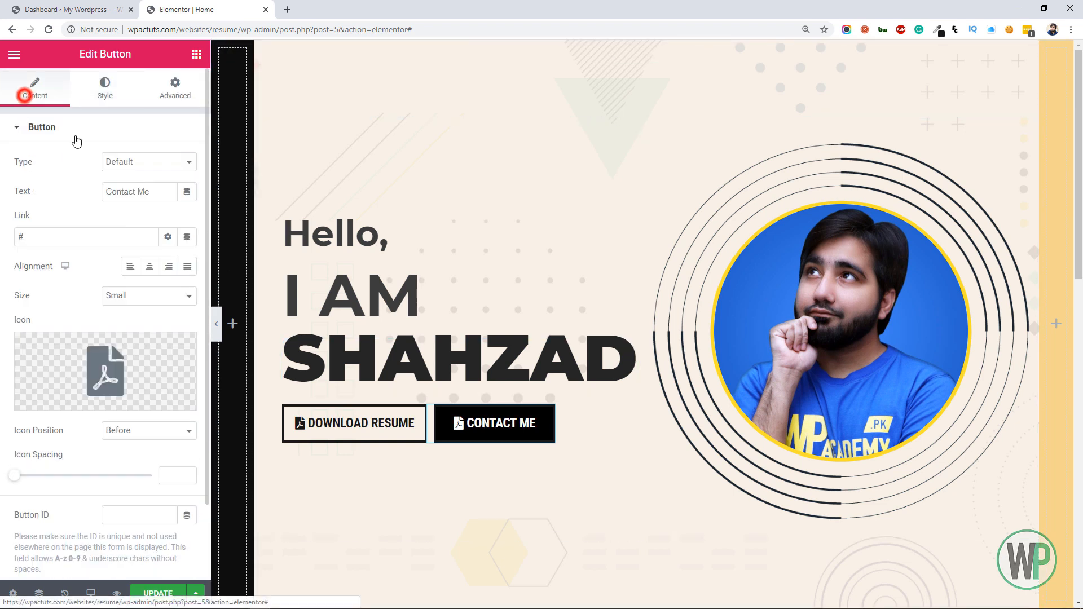
{"action": "left_click", "coordinate": [125, 363]}
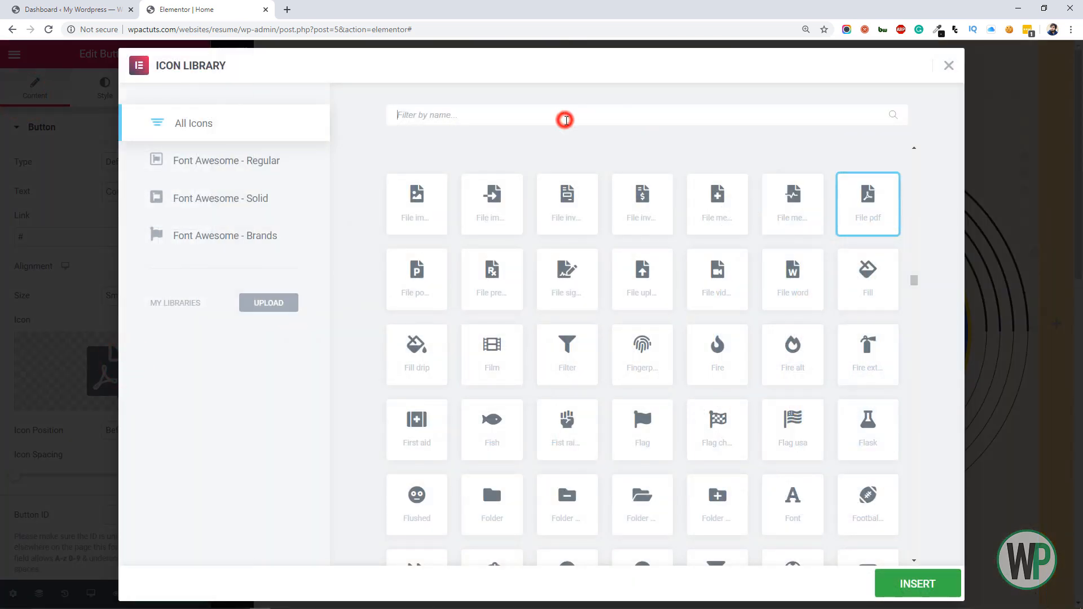
{"action": "type", "text": "env"}
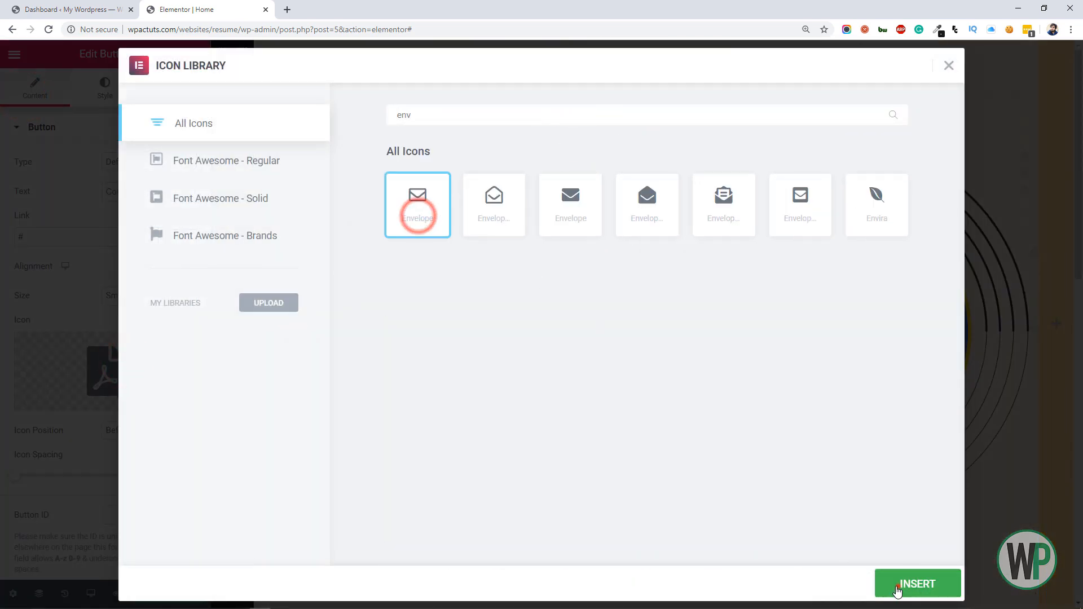
{"action": "left_click", "coordinate": [897, 586]}
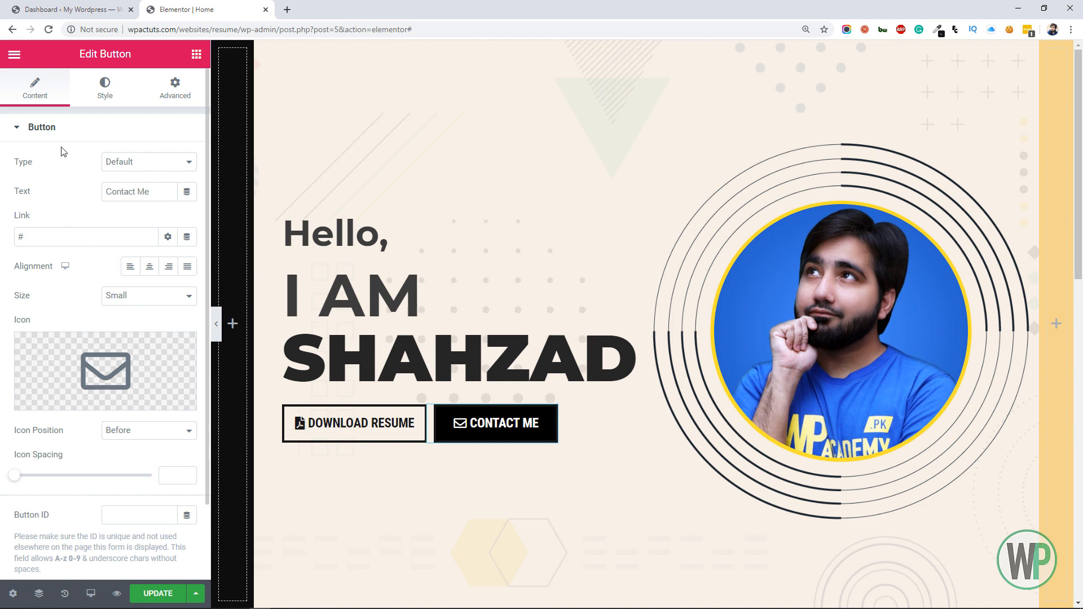
Set the Contact Me button's hover background to orange-yellow #E7B442 and save that color to the palette
{"action": "left_click", "coordinate": [96, 91]}
{"action": "left_click", "coordinate": [152, 223]}
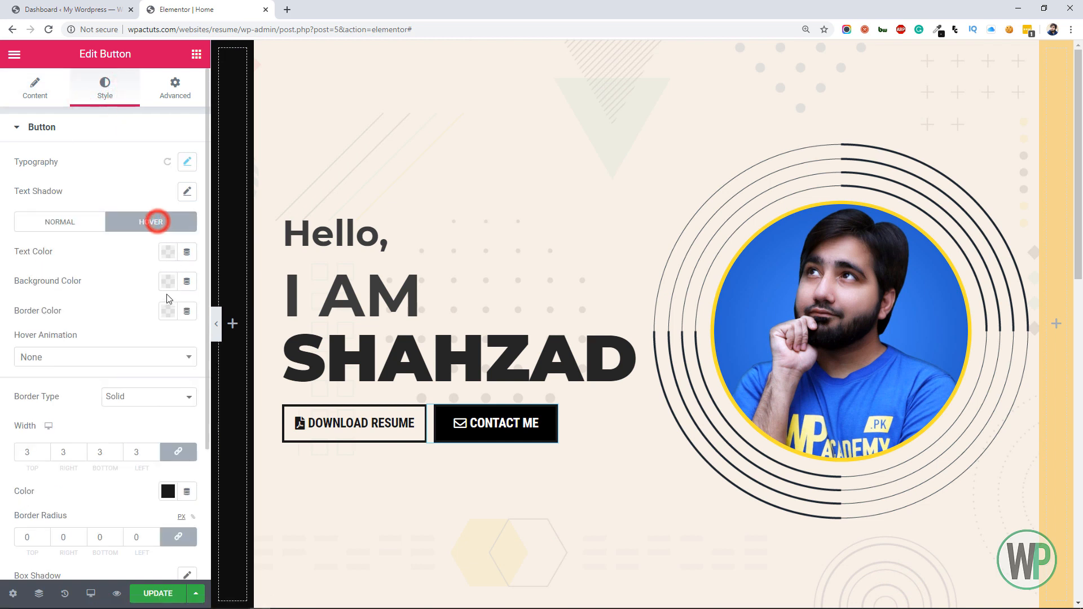
{"action": "left_click", "coordinate": [168, 283]}
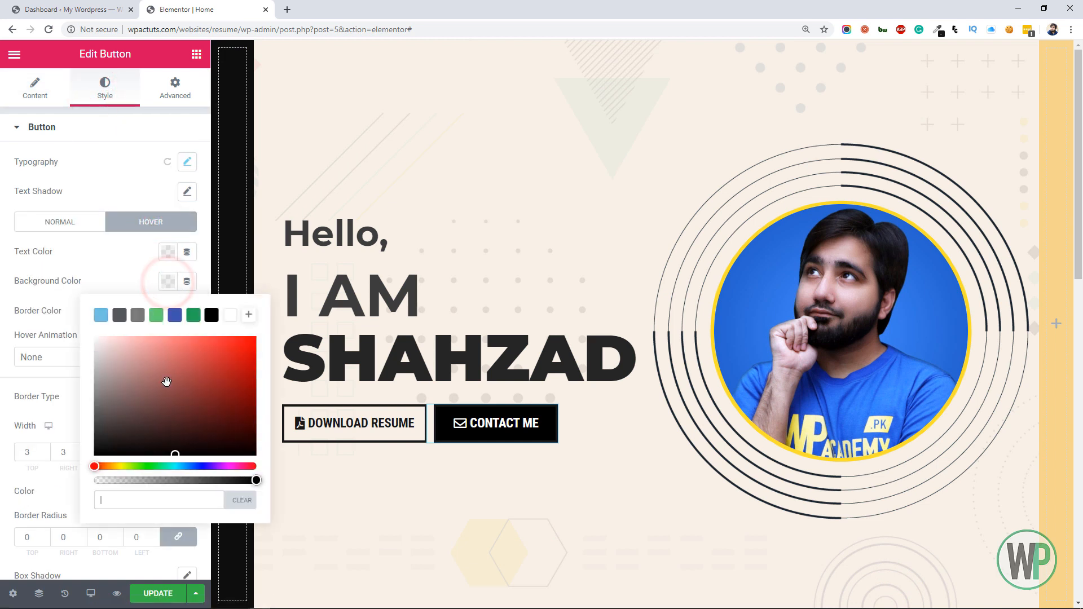
{"action": "left_click_drag", "start_coordinate": [120, 466], "coordinate": [114, 467]}
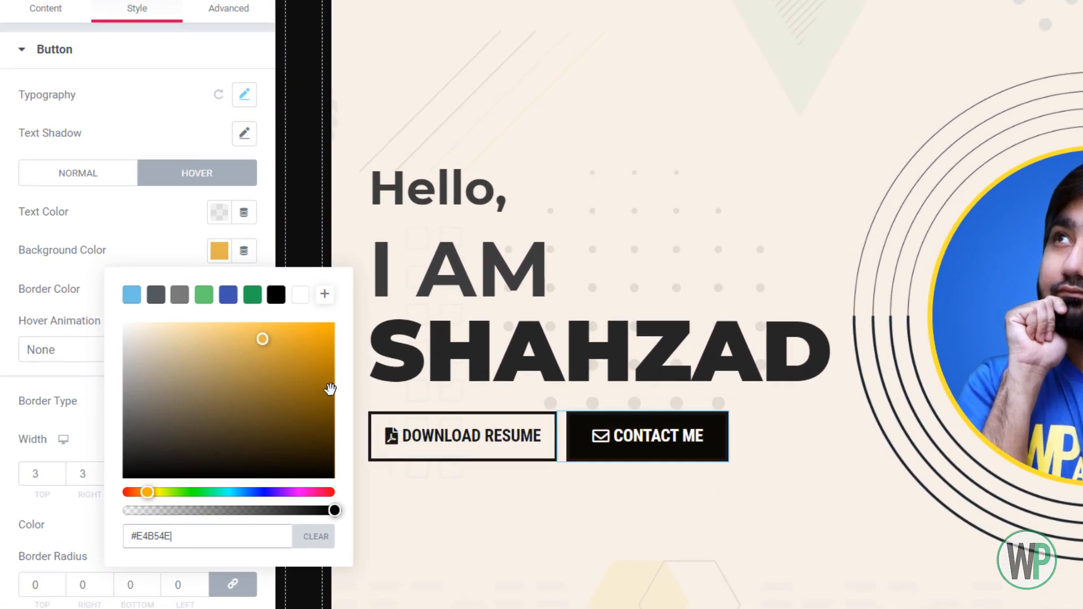
{"action": "left_click", "coordinate": [200, 351]}
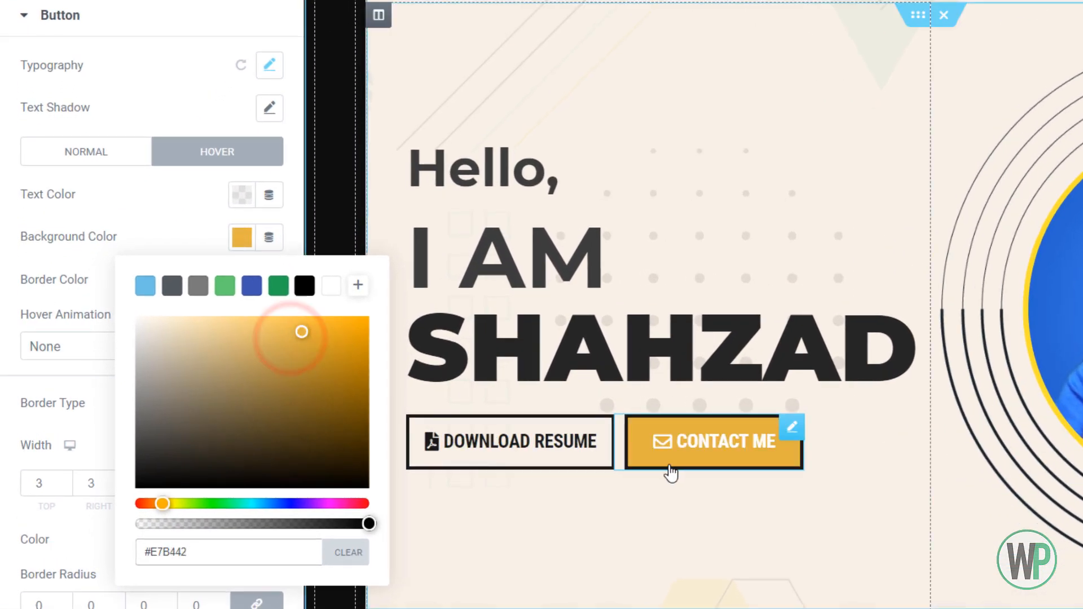
{"action": "left_click", "coordinate": [357, 285]}
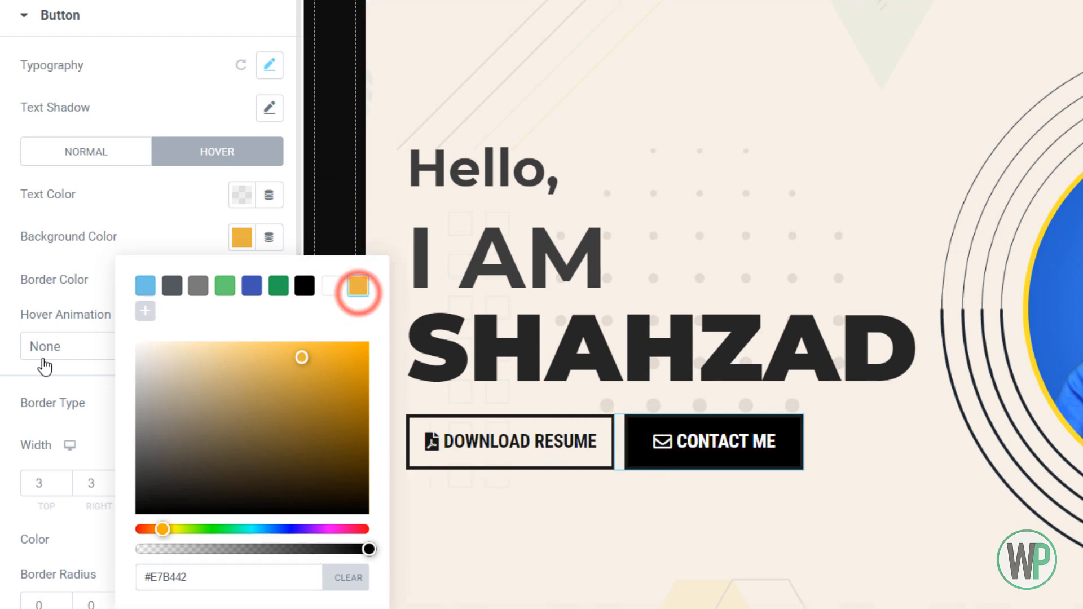
{"action": "left_click", "coordinate": [124, 250]}
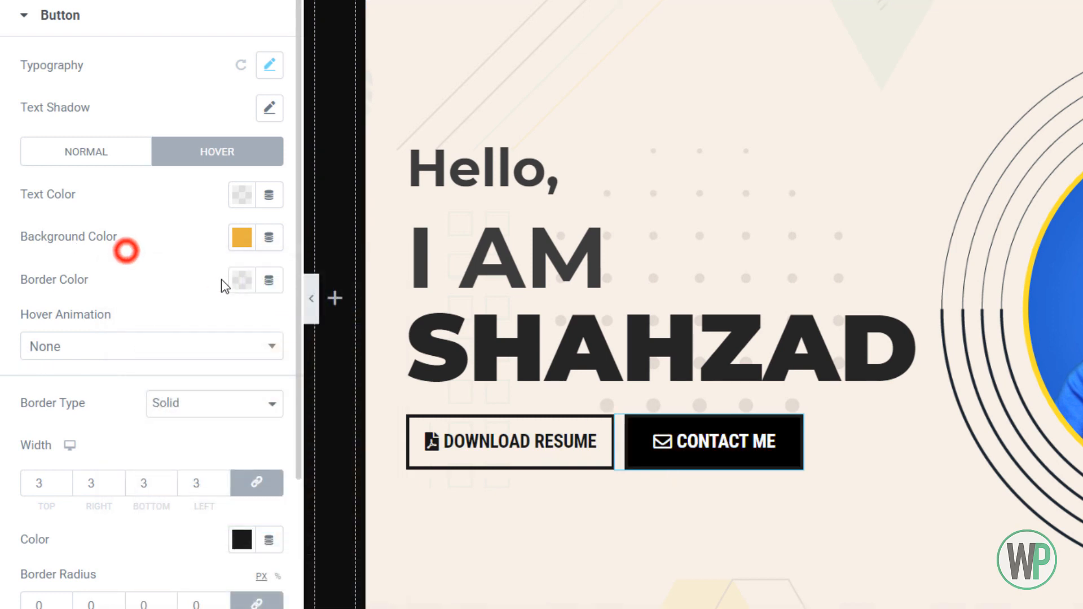
Set the Contact Me button's hover border color to the saved orange-yellow swatch
{"action": "left_click", "coordinate": [242, 280]}
{"action": "left_click", "coordinate": [358, 327]}
{"action": "left_click", "coordinate": [43, 332]}
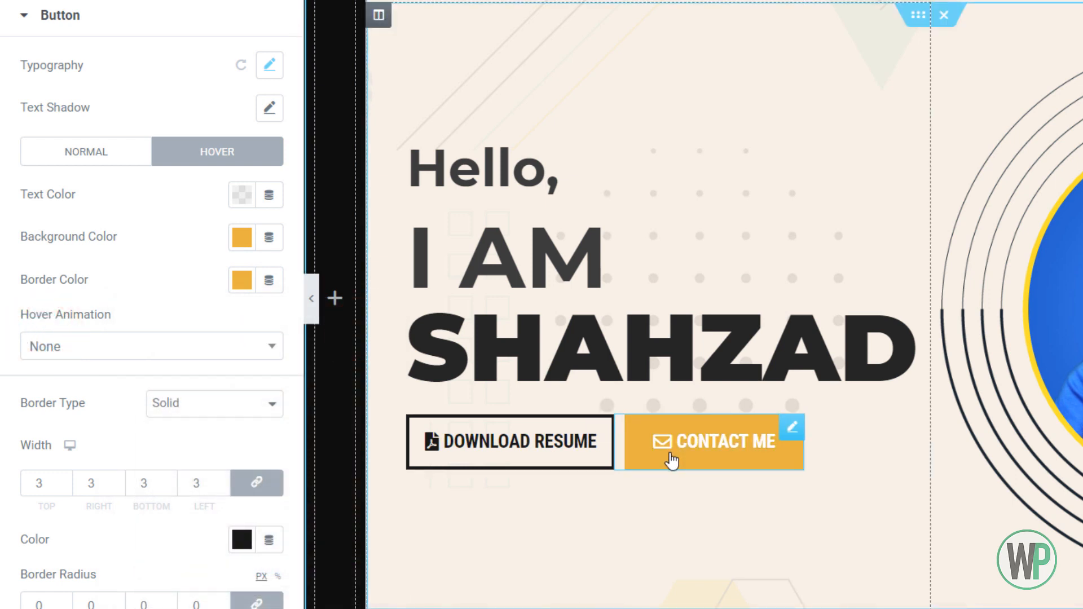
Set the Download Resume button's hover border and hover text colors to the saved orange-yellow #E7B442
{"action": "left_click", "coordinate": [598, 437]}
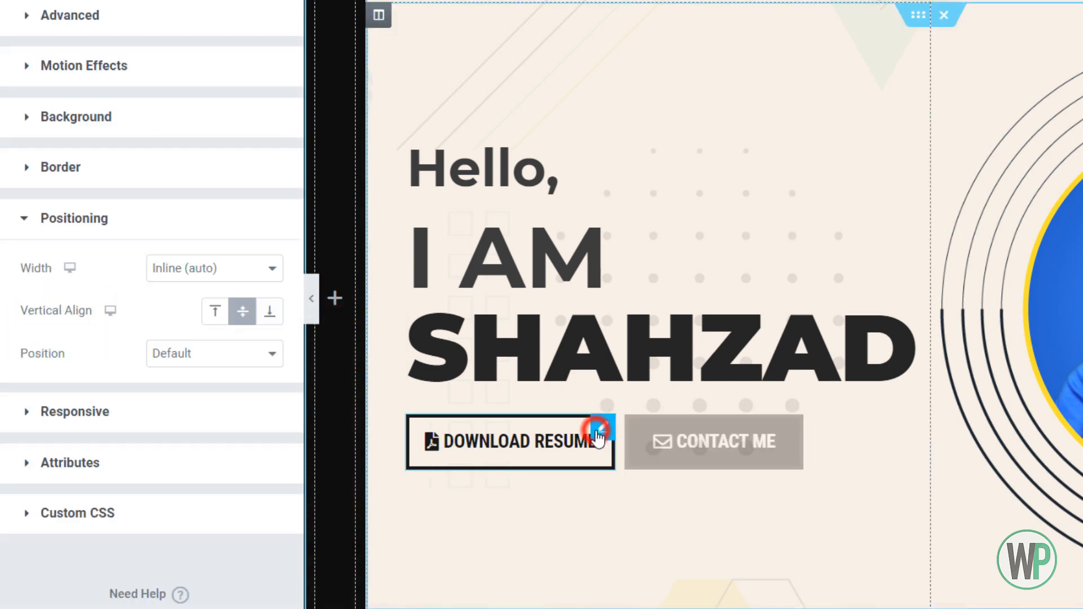
{"action": "right_click", "coordinate": [602, 430]}
{"action": "left_click", "coordinate": [630, 431]}
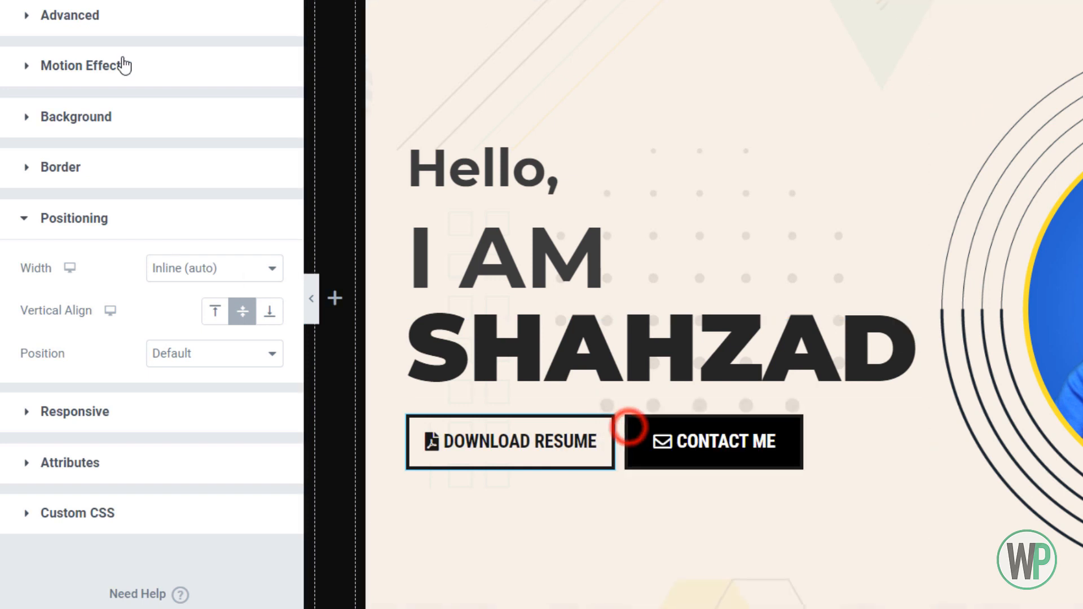
{"action": "left_click", "coordinate": [221, 151]}
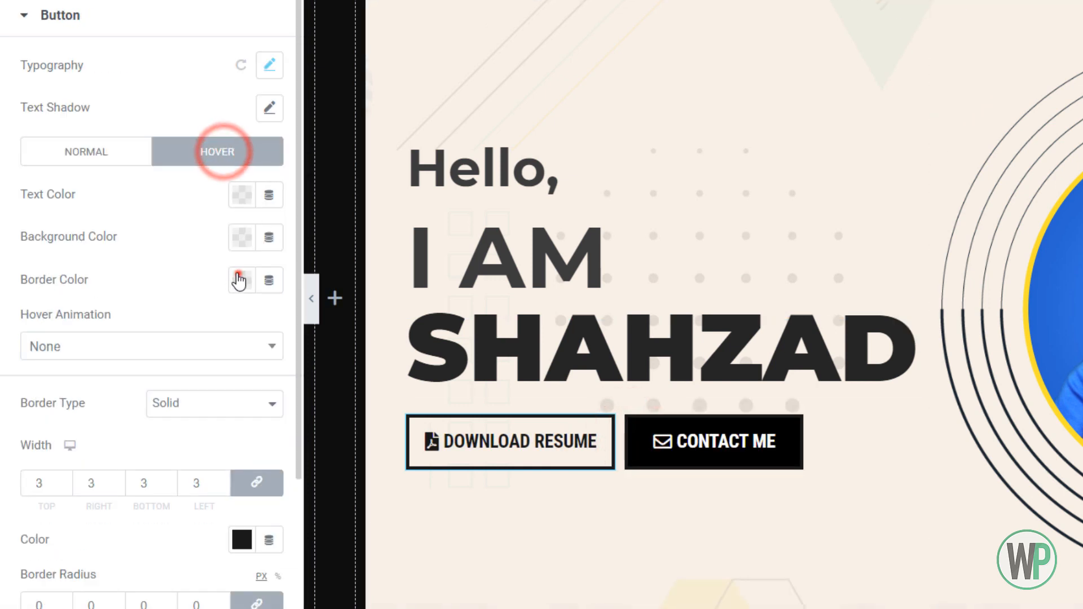
{"action": "left_click", "coordinate": [241, 279]}
{"action": "left_click", "coordinate": [357, 329]}
{"action": "left_click", "coordinate": [241, 195]}
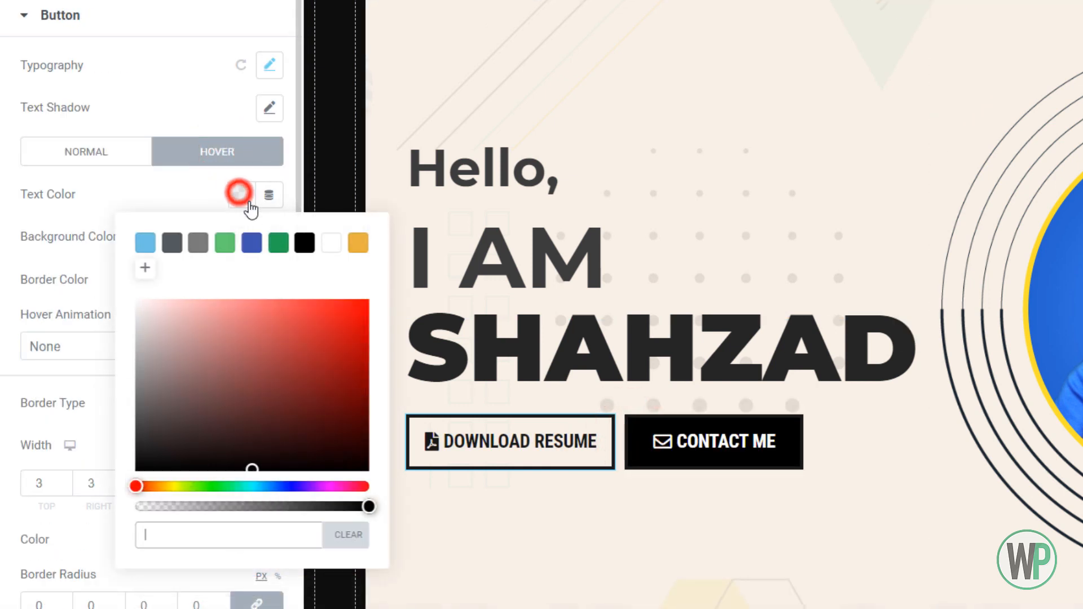
{"action": "left_click", "coordinate": [356, 242]}
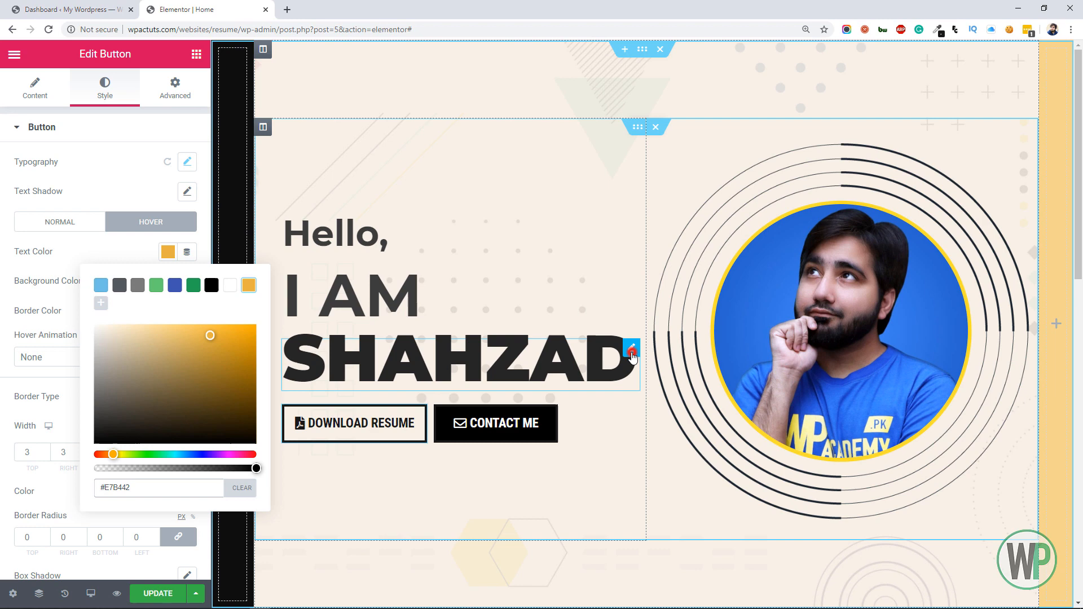
Undo the accidental move of the name heading and set its bottom margin to 30 px
{"action": "left_click", "coordinate": [632, 352]}
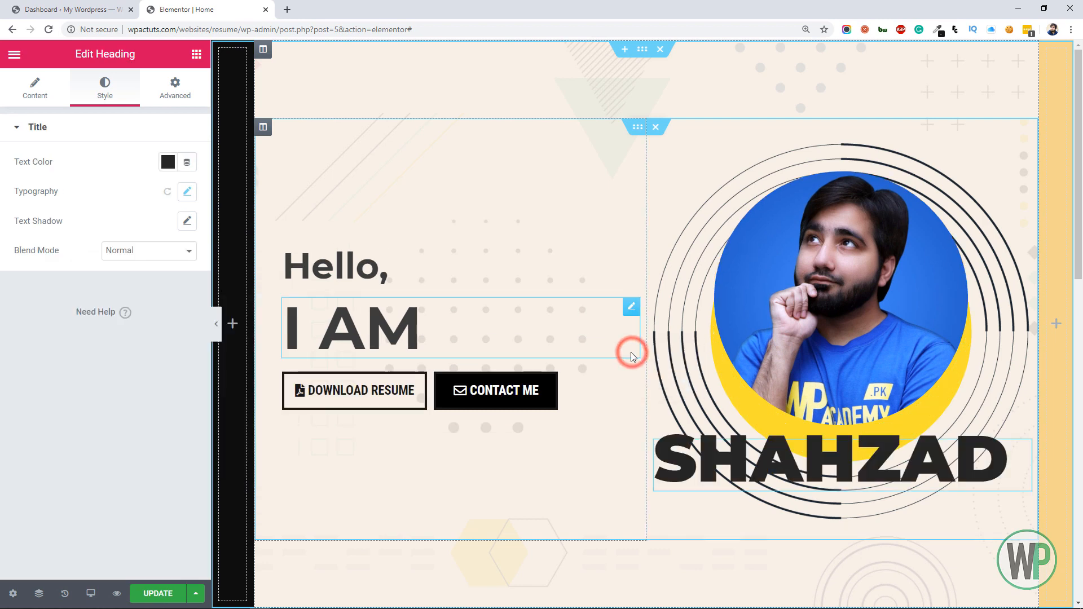
{"action": "key", "text": "ctrl+z"}
{"action": "right_click", "coordinate": [633, 359]}
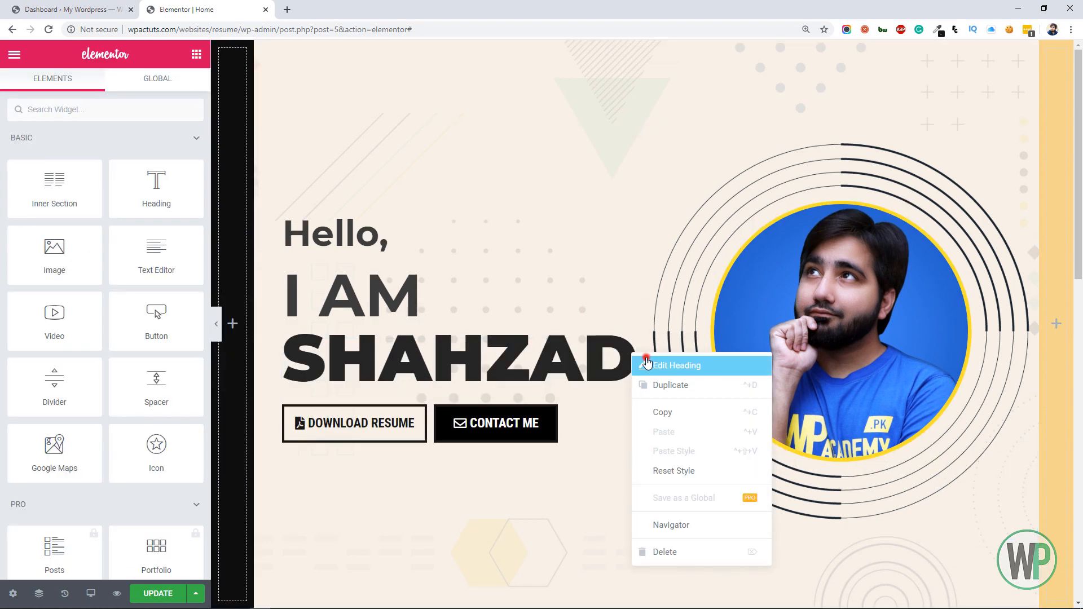
{"action": "left_click", "coordinate": [646, 362]}
{"action": "left_click", "coordinate": [181, 96]}
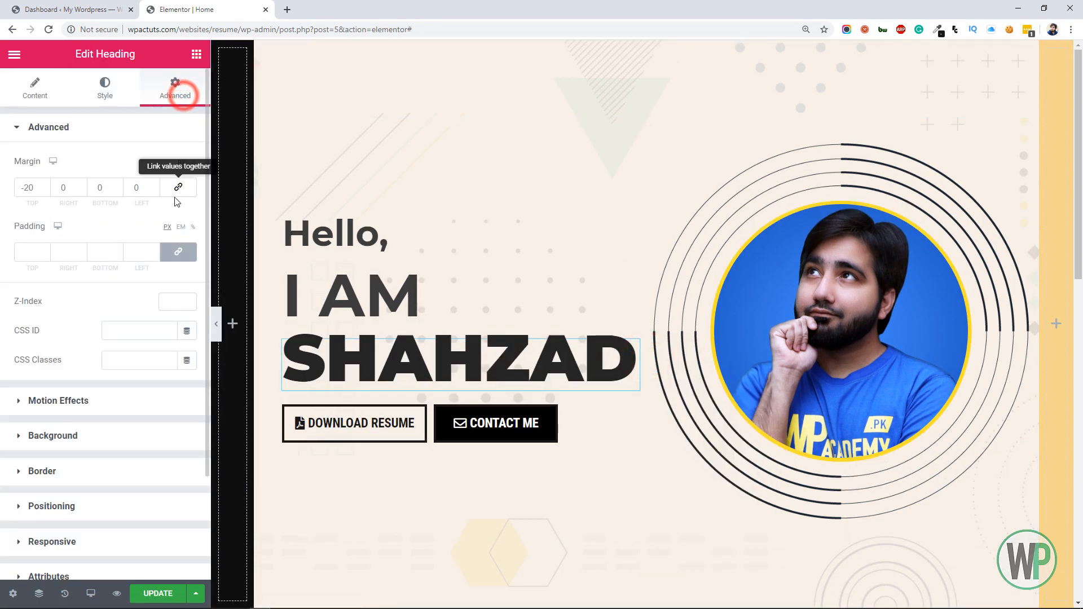
{"action": "left_click", "coordinate": [117, 186]}
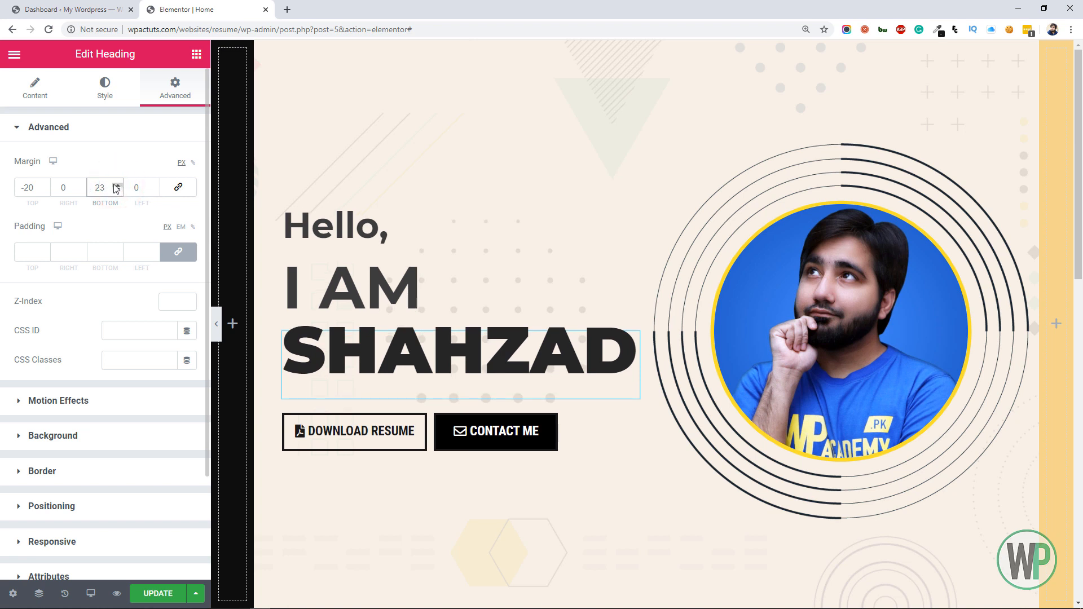
{"action": "left_click", "coordinate": [117, 186]}
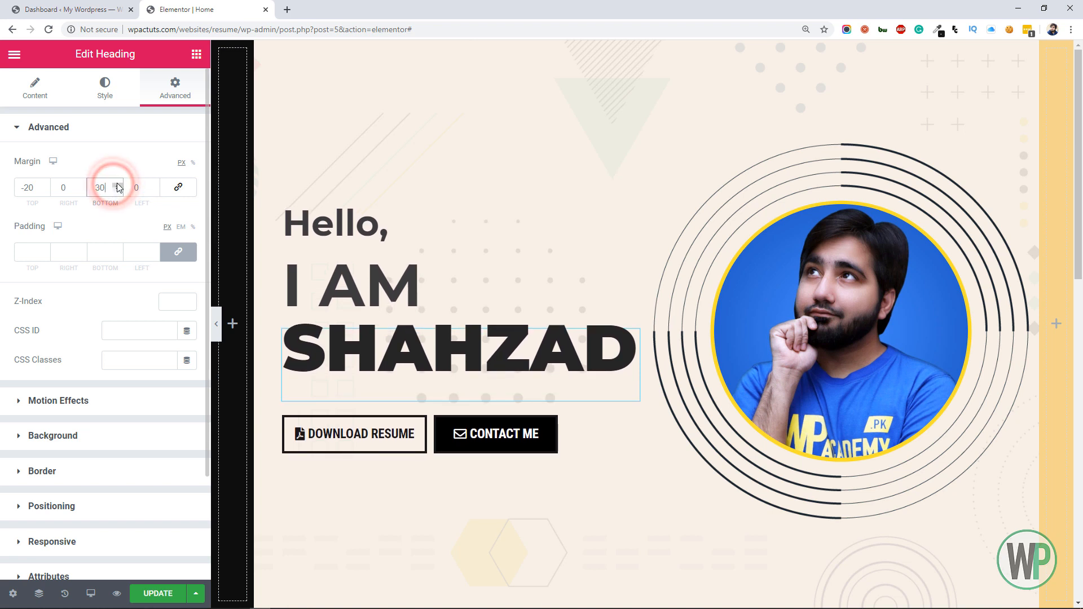
Set the name heading's bottom margin to 50 px and update the page
{"action": "left_click", "coordinate": [117, 186]}
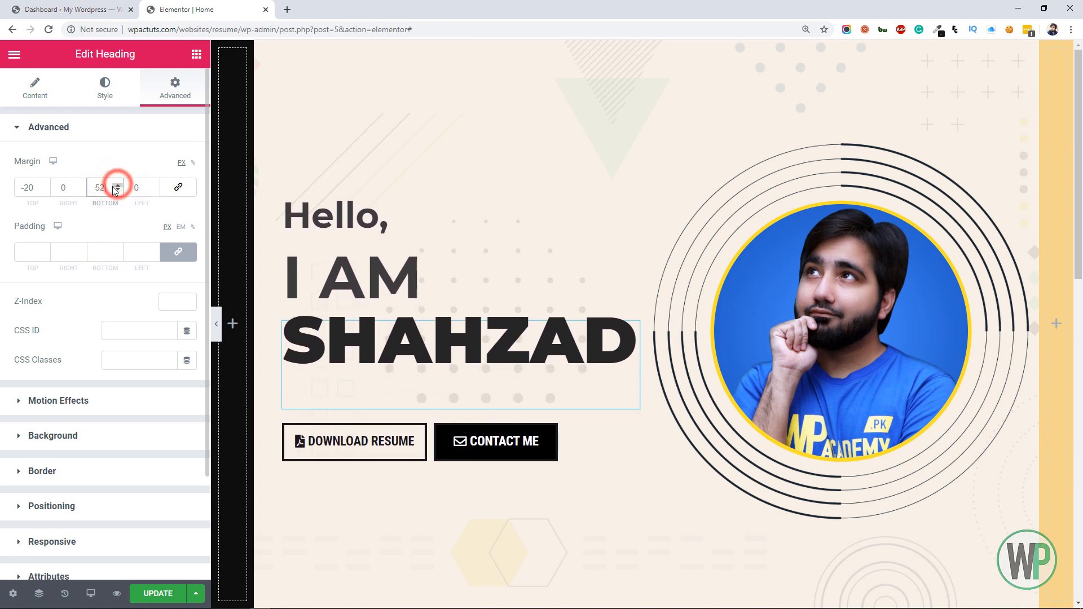
{"action": "left_click", "coordinate": [116, 191]}
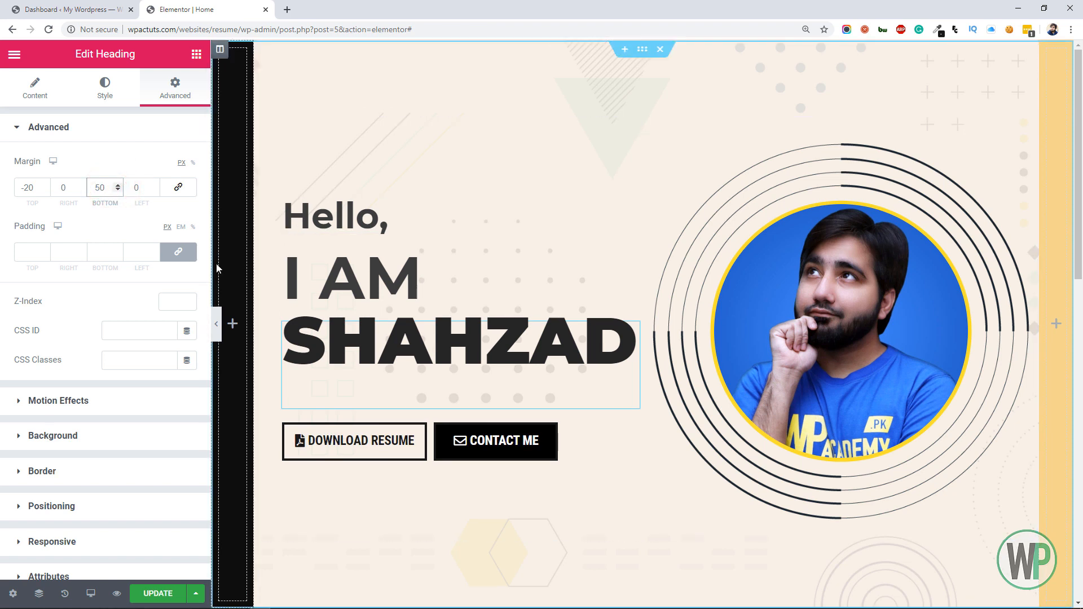
{"action": "left_click", "coordinate": [175, 593]}
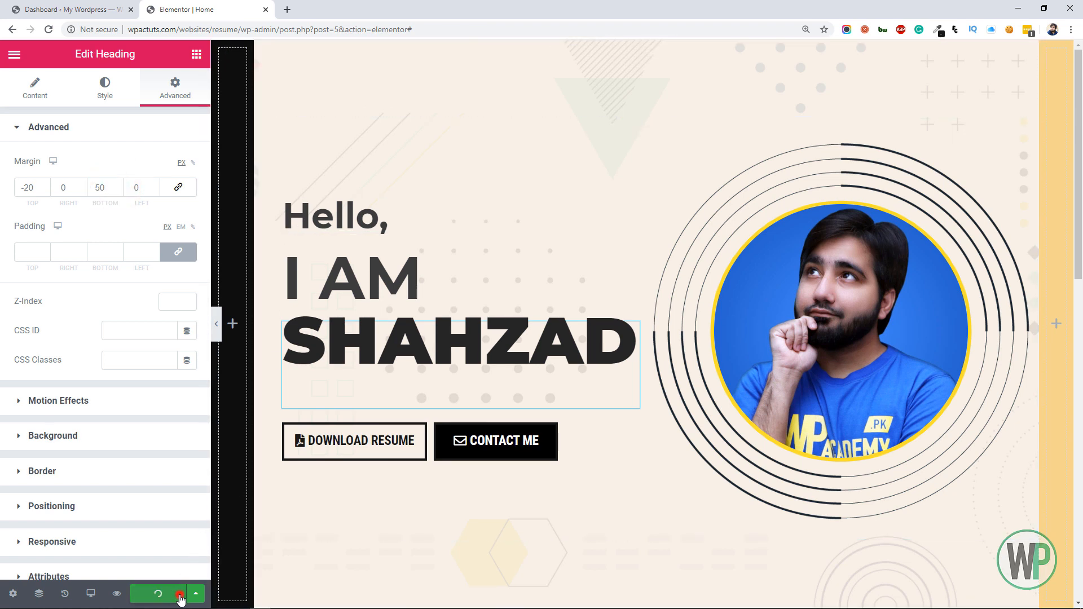
{"action": "left_click", "coordinate": [199, 55]}
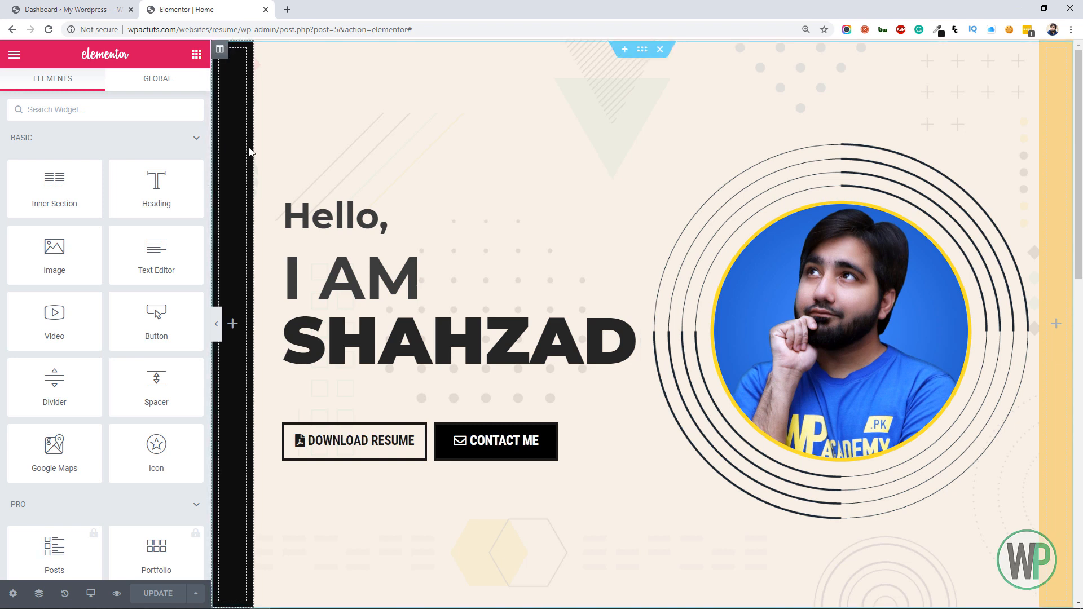
Apply the Zoom In entrance animation to the column containing the portrait
{"action": "right_click", "coordinate": [696, 171]}
{"action": "left_click", "coordinate": [727, 181]}
{"action": "left_click", "coordinate": [172, 88]}
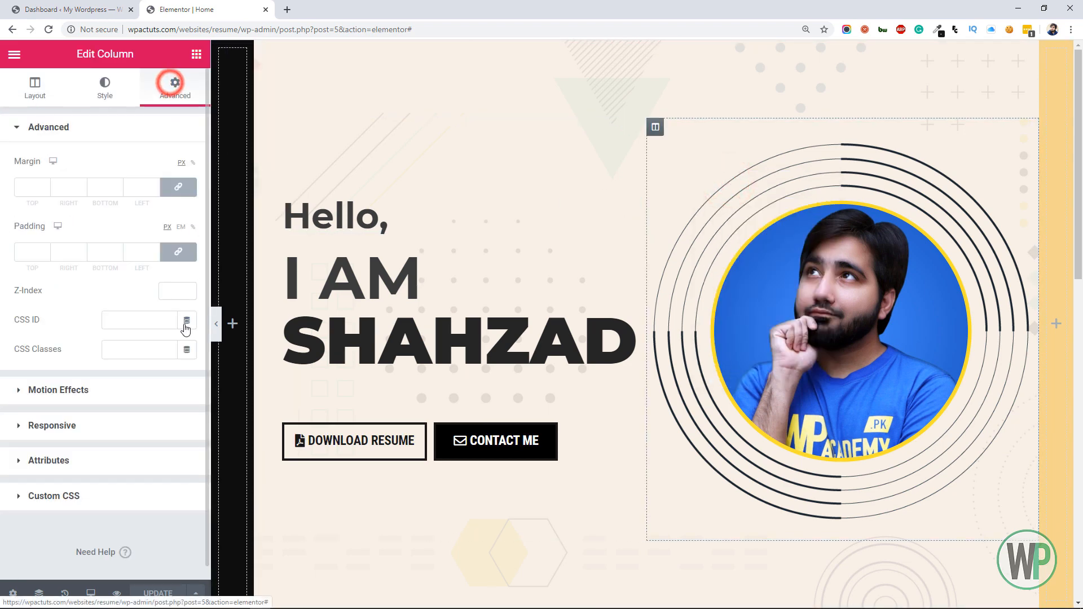
{"action": "left_click", "coordinate": [127, 394]}
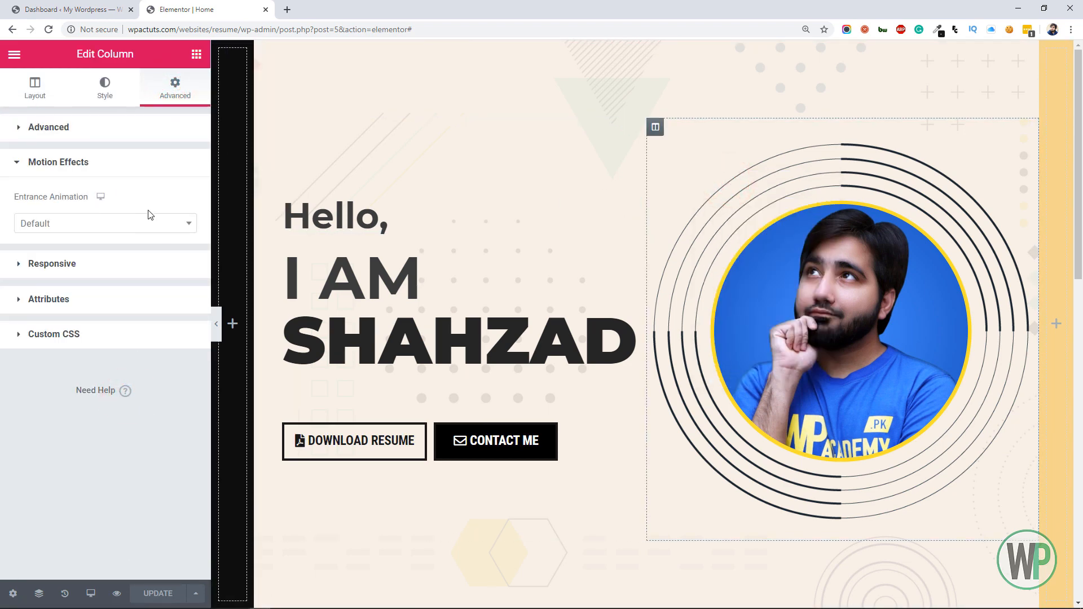
{"action": "left_click", "coordinate": [140, 223]}
{"action": "left_click_drag", "start_coordinate": [191, 272], "coordinate": [194, 289]}
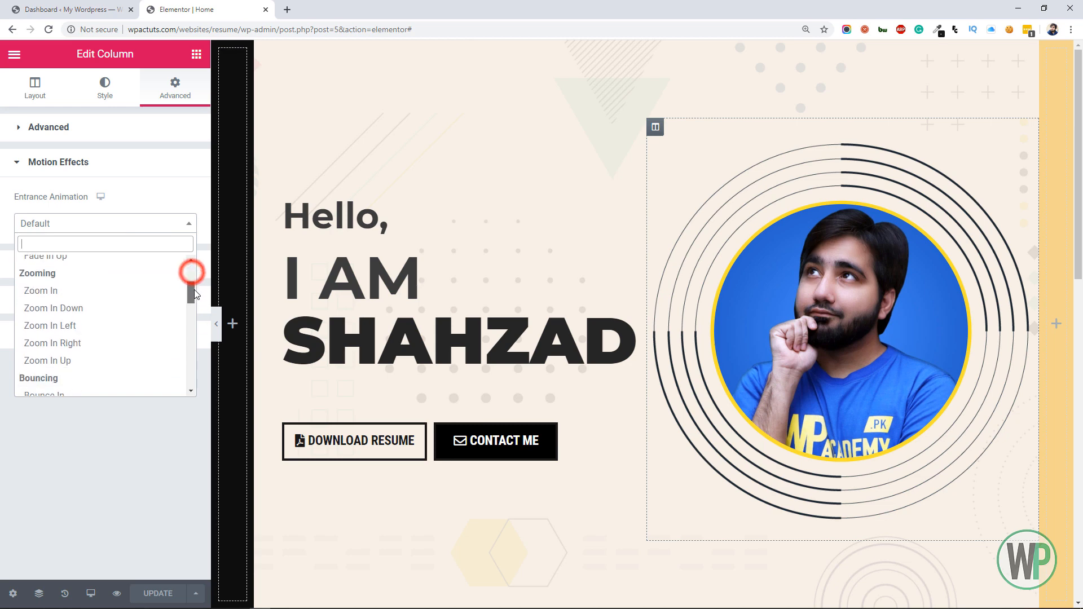
{"action": "left_click", "coordinate": [130, 287]}
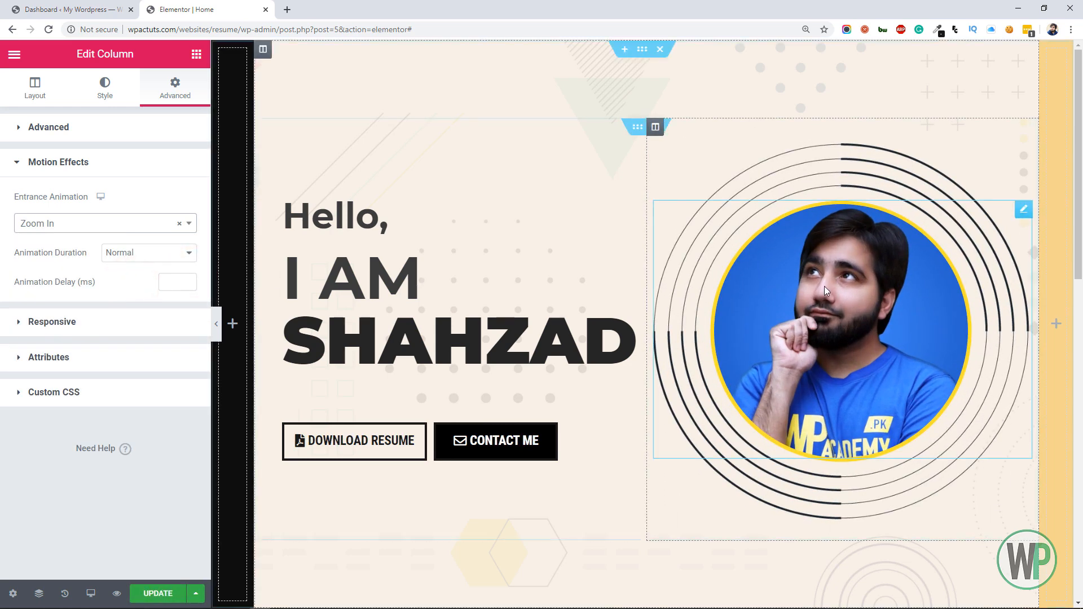
Give the portrait image a Zoom In entrance animation with a 500 ms delay
{"action": "right_click", "coordinate": [1013, 212]}
{"action": "left_click", "coordinate": [1017, 222]}
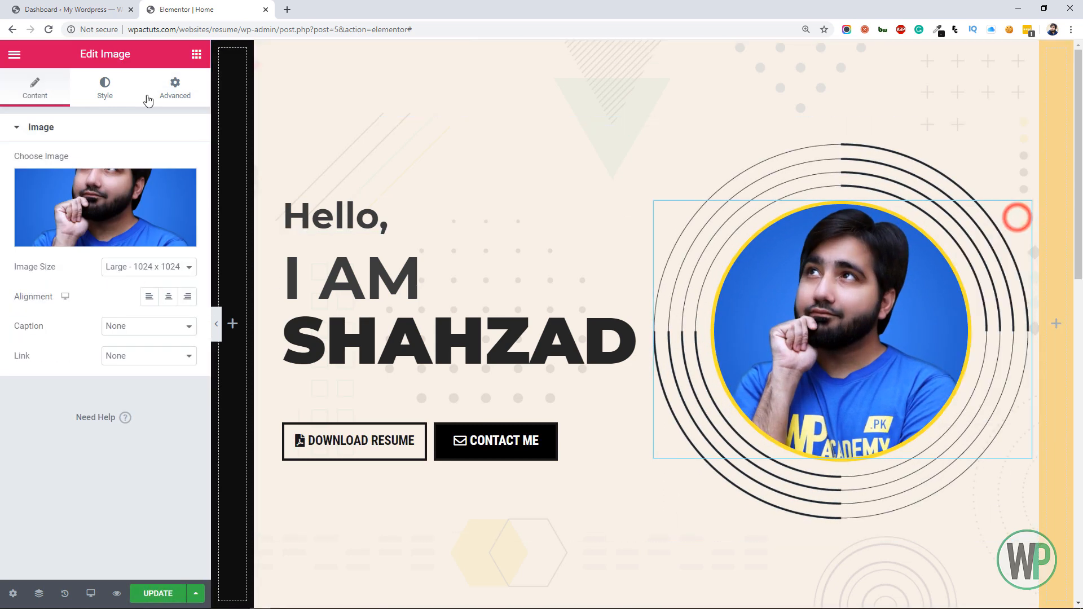
{"action": "left_click", "coordinate": [192, 87]}
{"action": "left_click", "coordinate": [145, 404]}
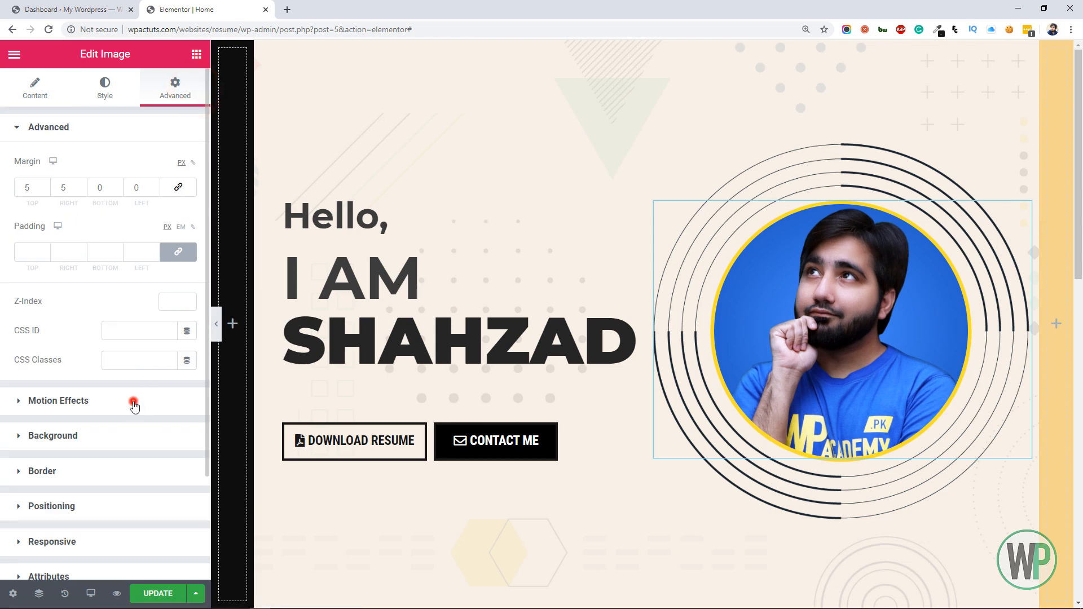
{"action": "left_click", "coordinate": [138, 222]}
{"action": "left_click_drag", "start_coordinate": [191, 278], "coordinate": [193, 304]}
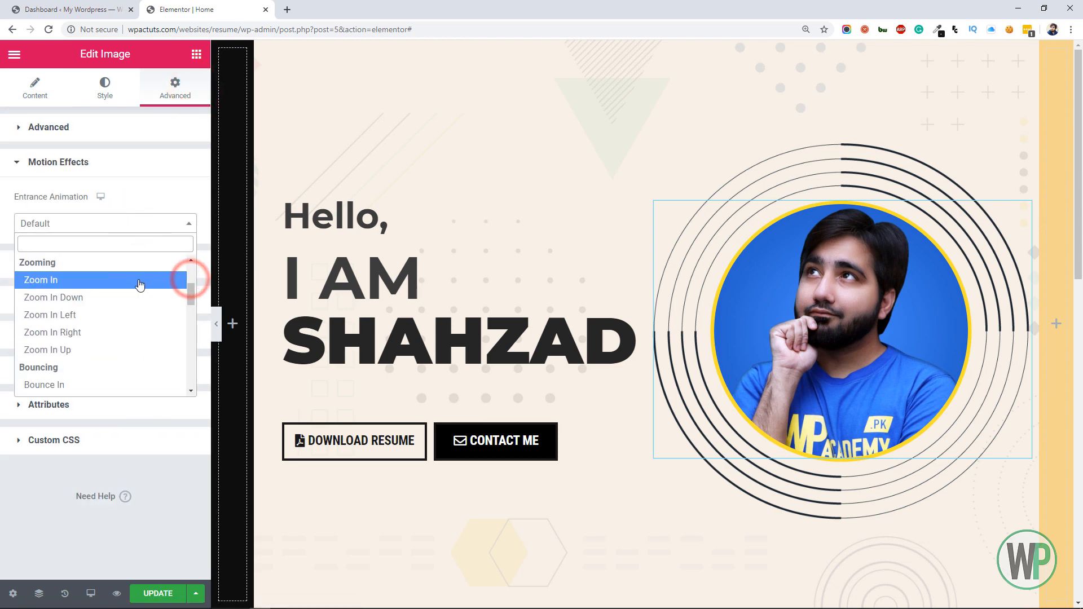
{"action": "left_click", "coordinate": [137, 279]}
{"action": "left_click", "coordinate": [166, 286]}
{"action": "type", "text": "500"}
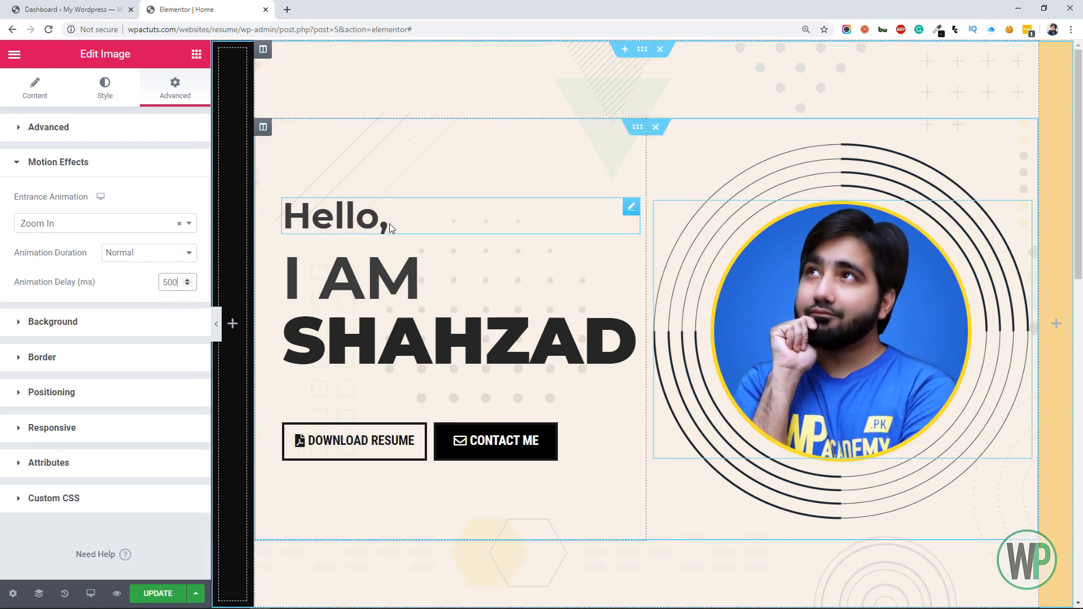
Give the hero text column a Fade In entrance animation with a 300 ms delay
{"action": "right_click", "coordinate": [265, 133]}
{"action": "left_click", "coordinate": [289, 148]}
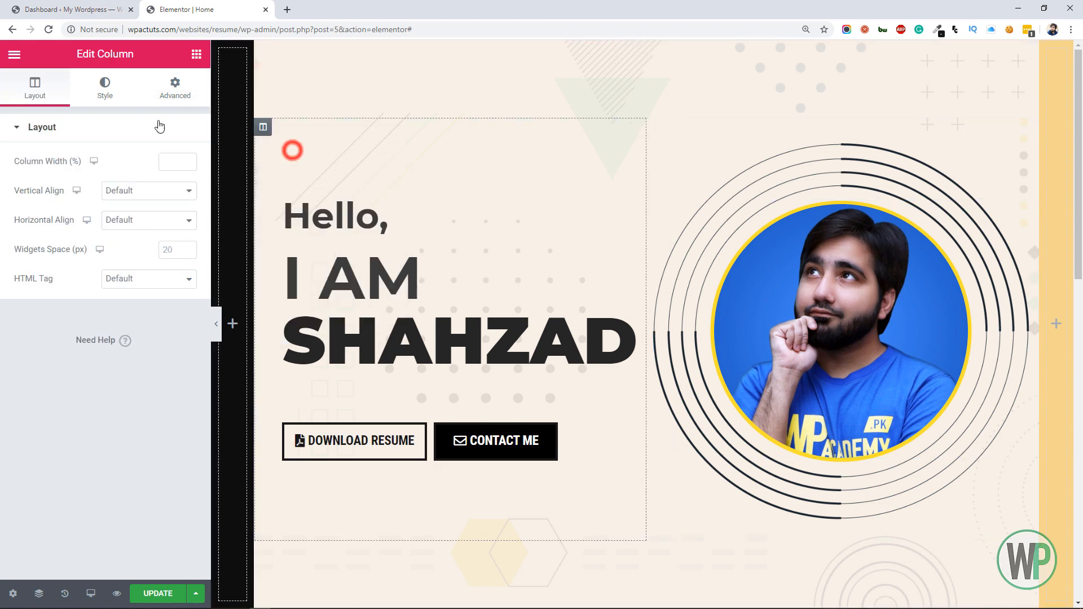
{"action": "left_click", "coordinate": [166, 95]}
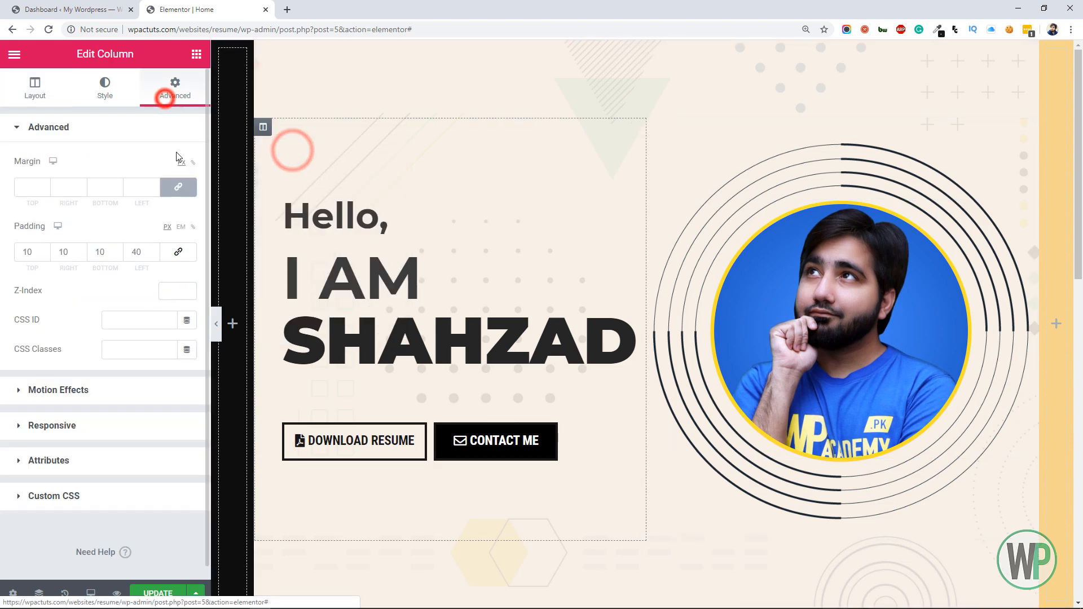
{"action": "left_click", "coordinate": [123, 386]}
{"action": "left_click", "coordinate": [109, 223]}
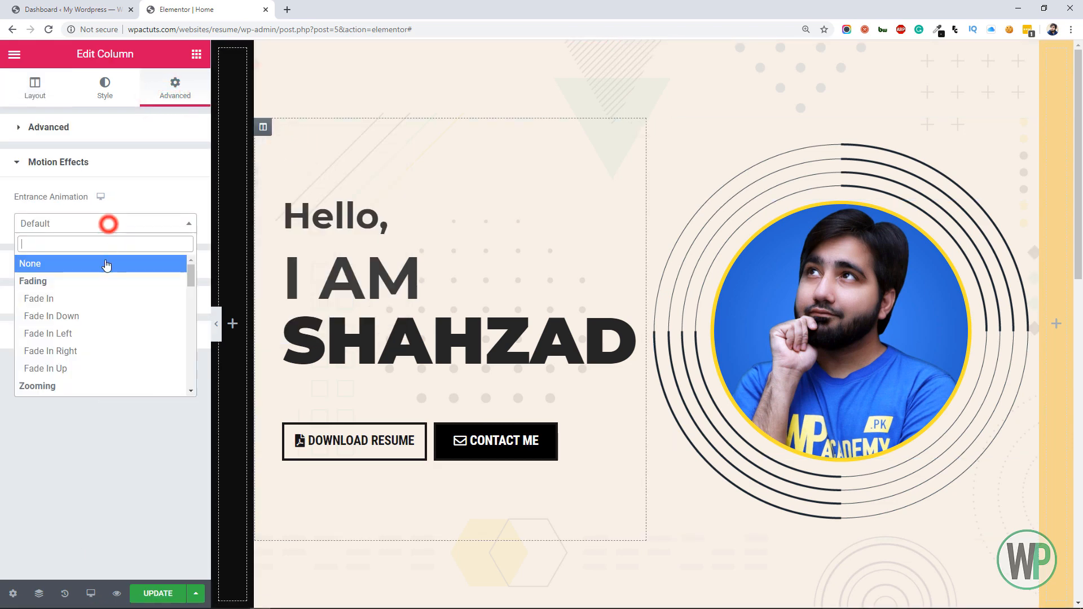
{"action": "left_click", "coordinate": [109, 298]}
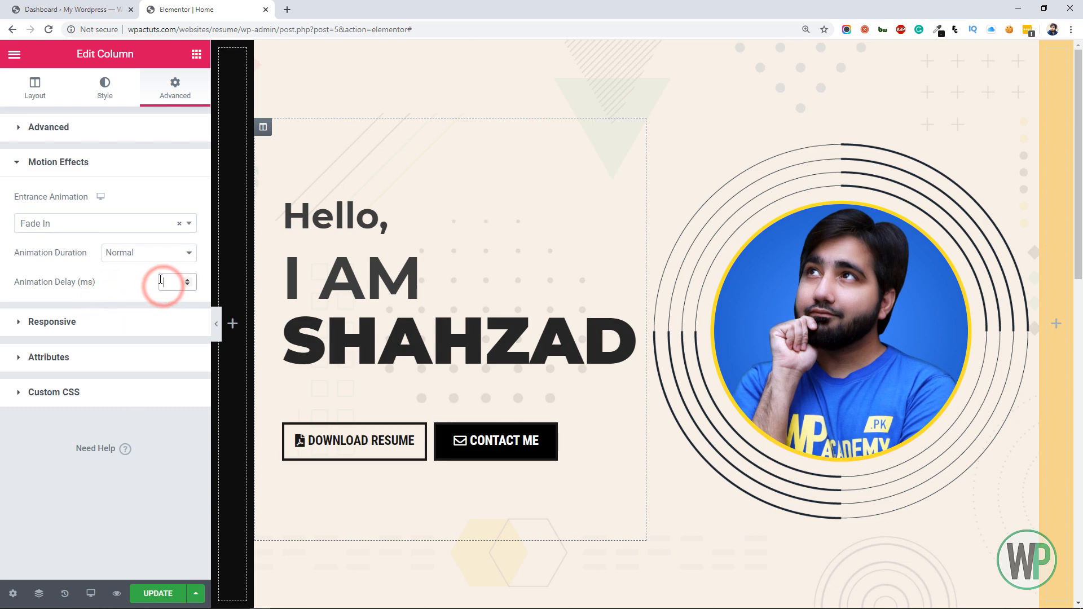
{"action": "type", "text": "700"}
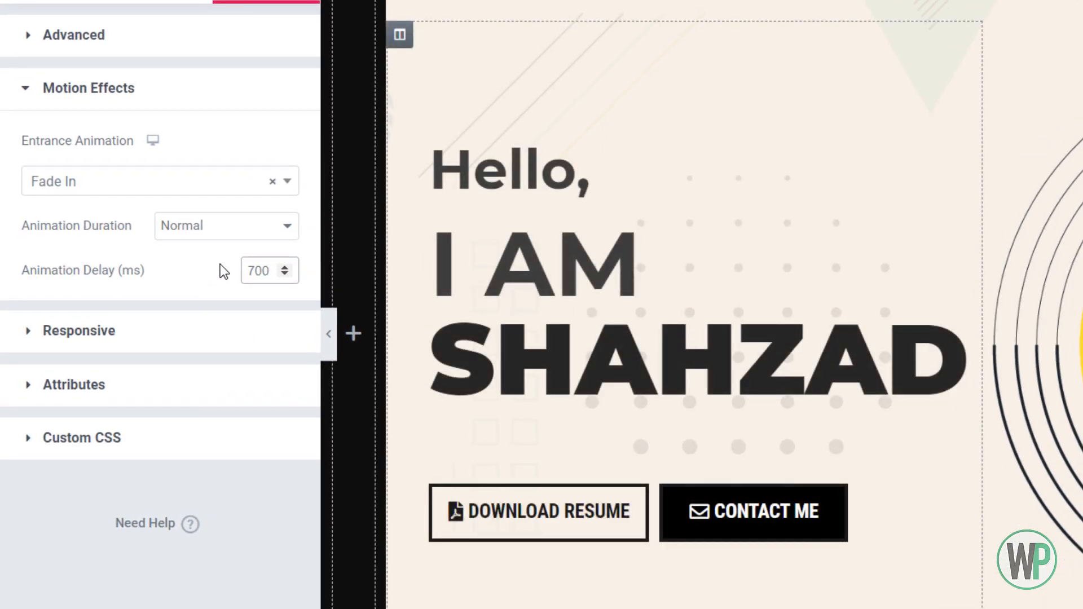
{"action": "type", "text": "3"}
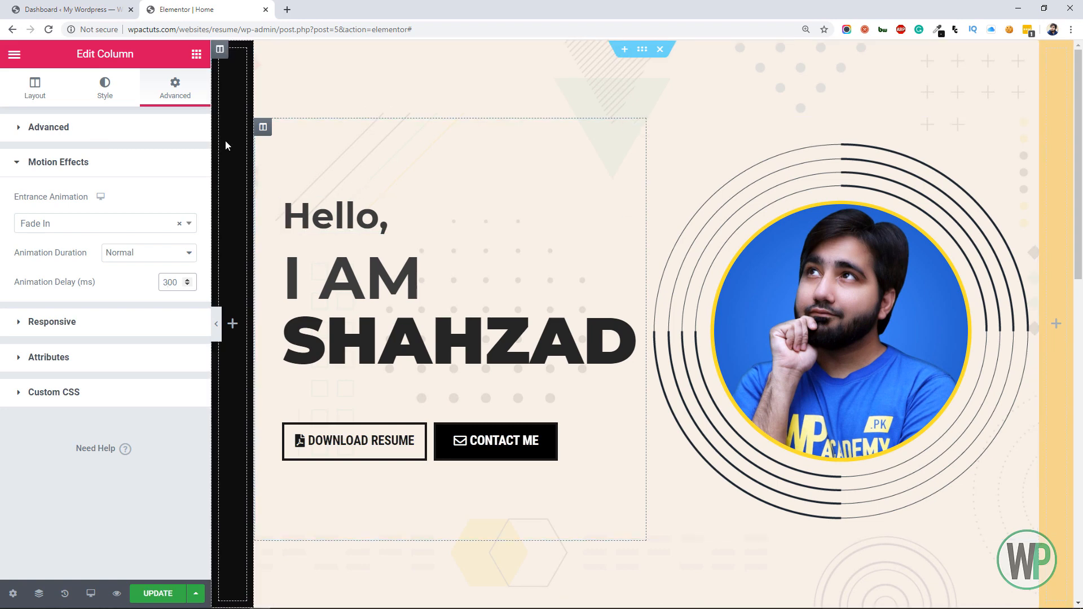
Add an Icon List widget to the narrow yellow column beside the portrait and delete its second and third items
{"action": "left_click", "coordinate": [196, 54]}
{"action": "scroll", "coordinate": [152, 307], "scroll_direction": "down", "scroll_amount": 1}
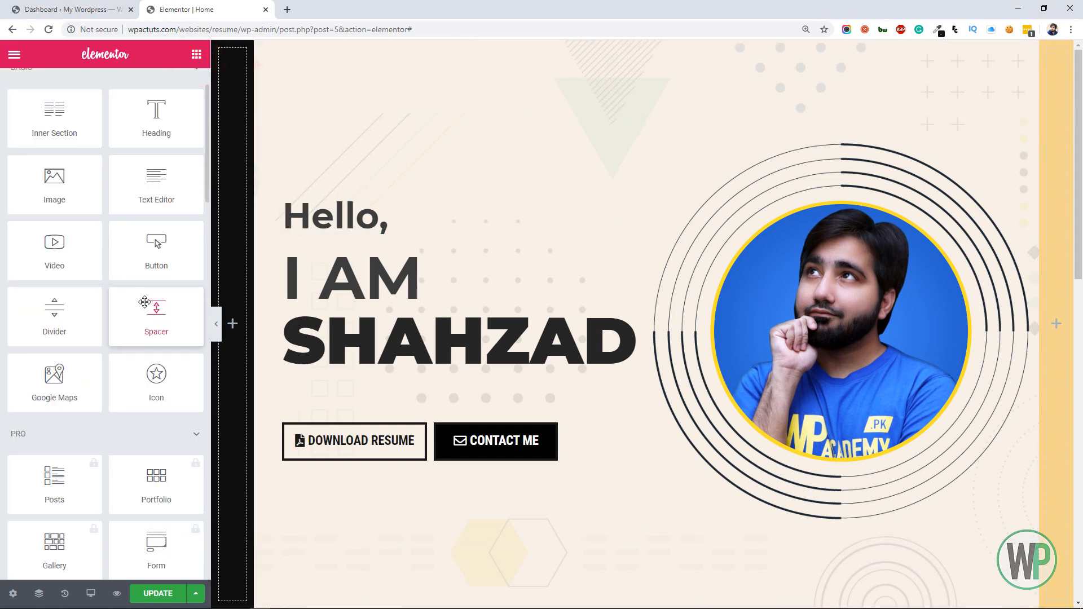
{"action": "scroll", "coordinate": [154, 253], "scroll_direction": "down", "scroll_amount": 10}
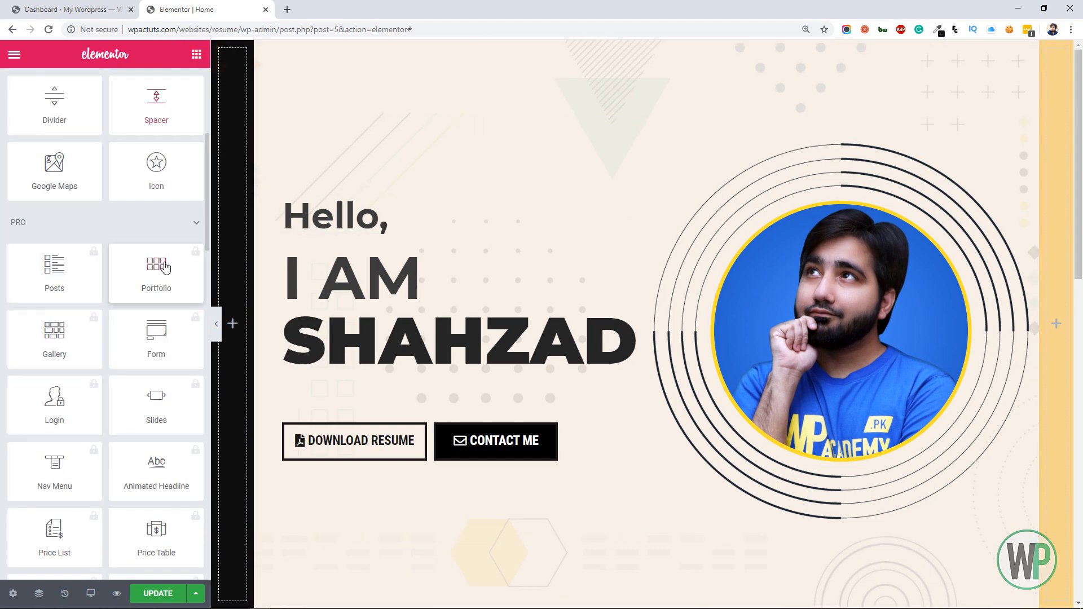
{"action": "scroll", "coordinate": [158, 252], "scroll_direction": "up", "scroll_amount": 8}
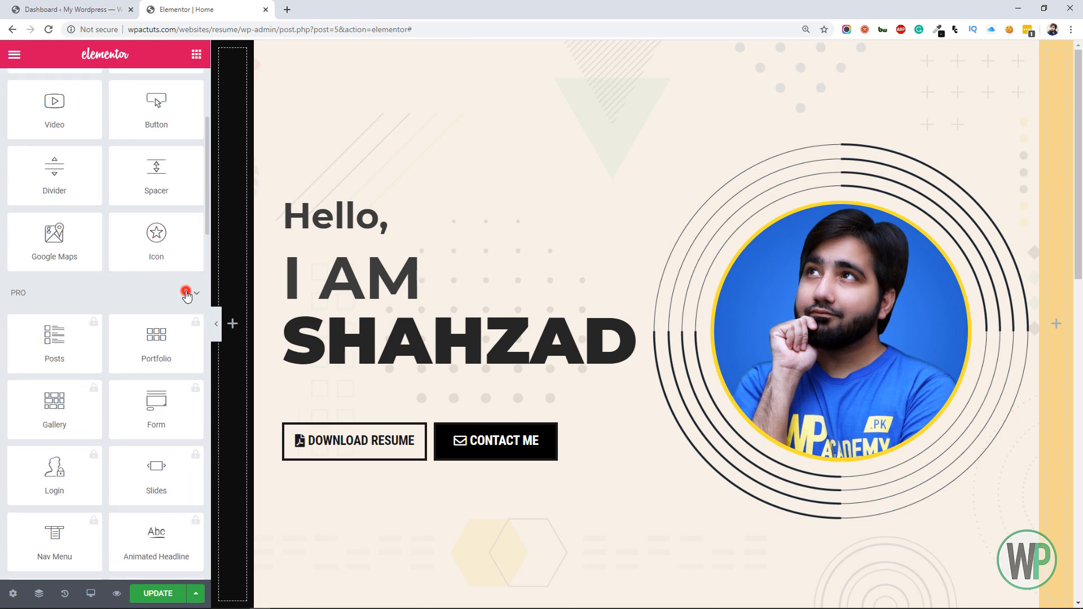
{"action": "left_click", "coordinate": [186, 294]}
{"action": "scroll", "coordinate": [144, 324], "scroll_direction": "down", "scroll_amount": 3}
{"action": "left_click_drag", "start_coordinate": [150, 296], "coordinate": [1055, 298]}
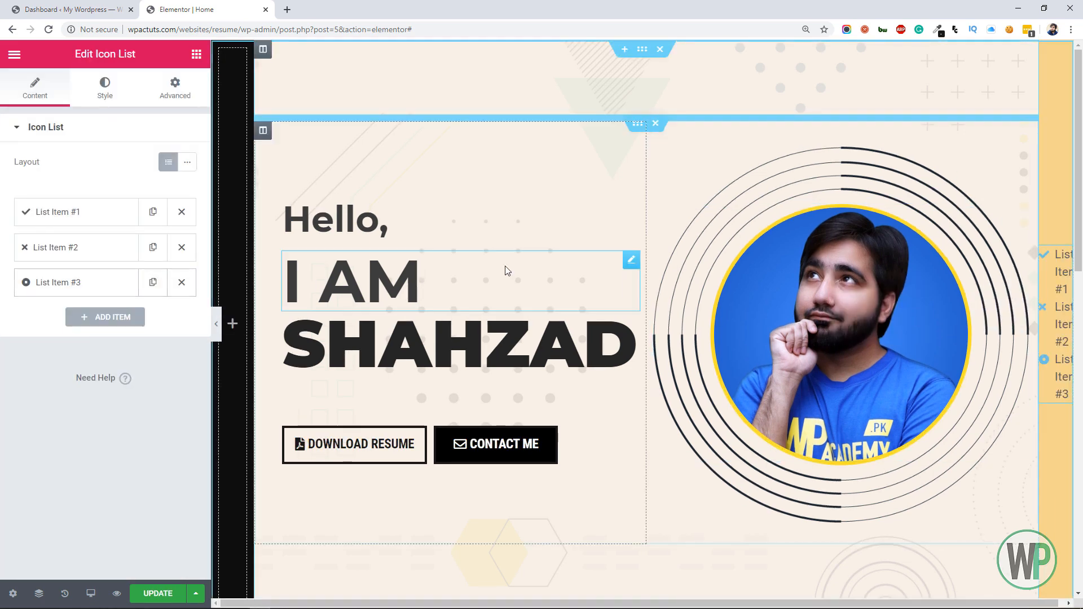
{"action": "left_click", "coordinate": [181, 247]}
{"action": "left_click", "coordinate": [181, 247]}
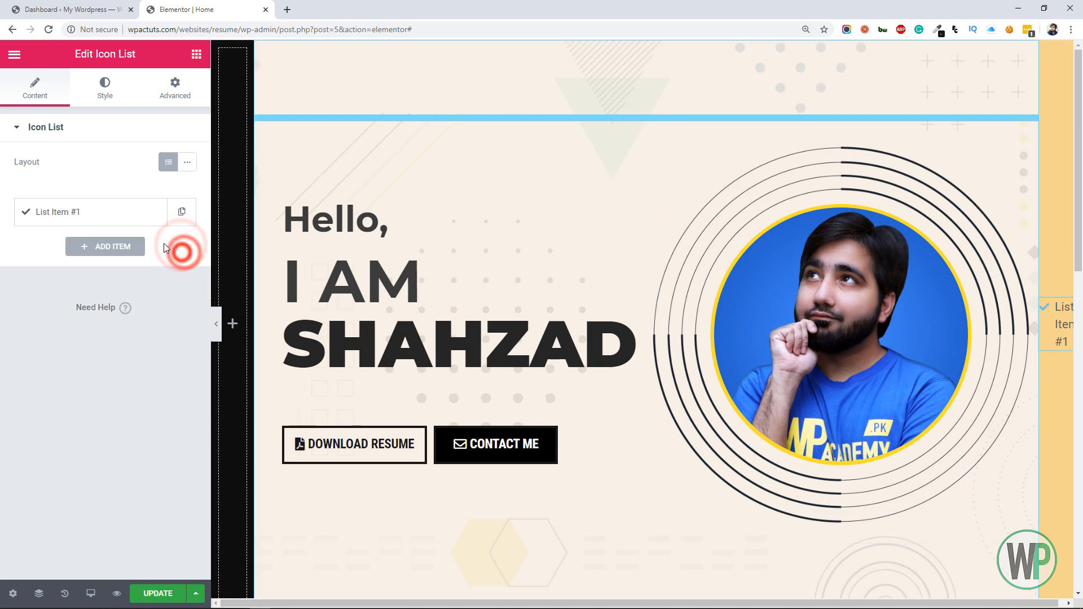
Clear the remaining list item's text and replace its check mark with the round Facebook icon
{"action": "left_click", "coordinate": [131, 219]}
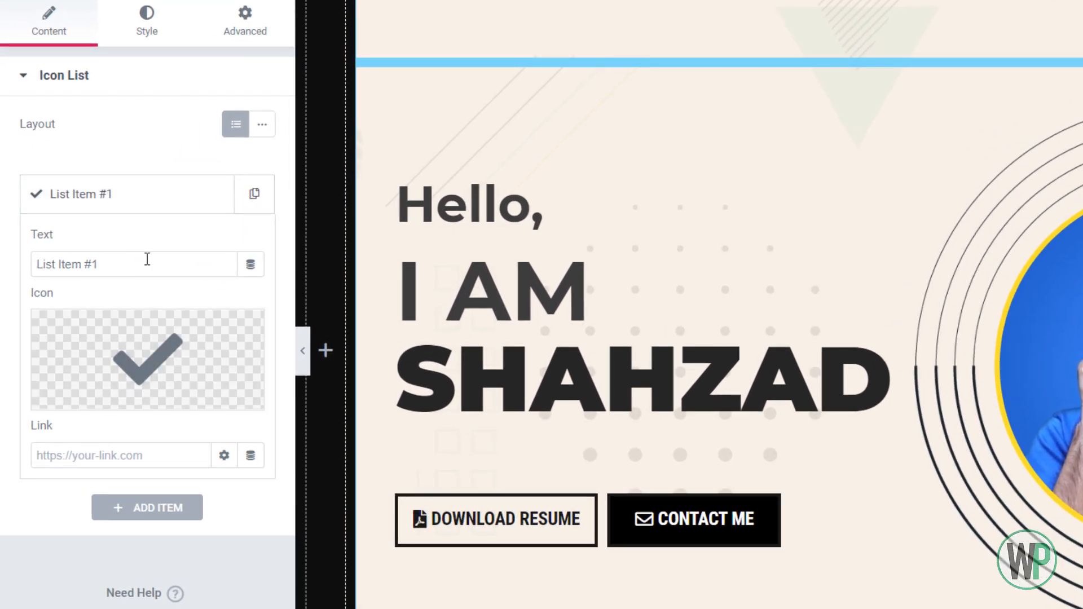
{"action": "triple_click", "coordinate": [141, 257]}
{"action": "key", "text": "BackSpace"}
{"action": "left_click", "coordinate": [109, 319]}
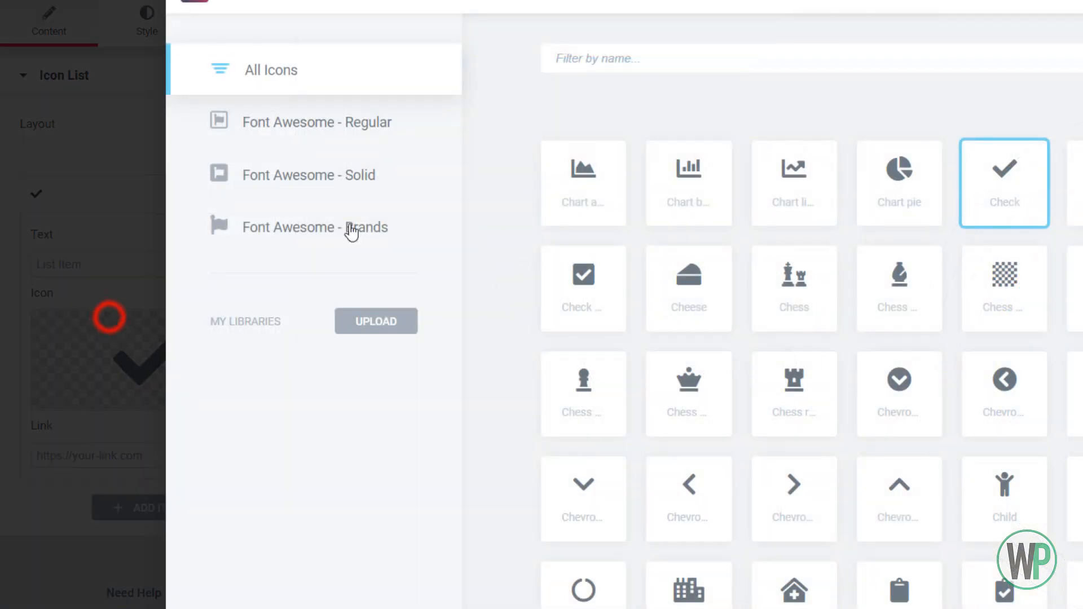
{"action": "left_click", "coordinate": [662, 65]}
{"action": "type", "text": "fa"}
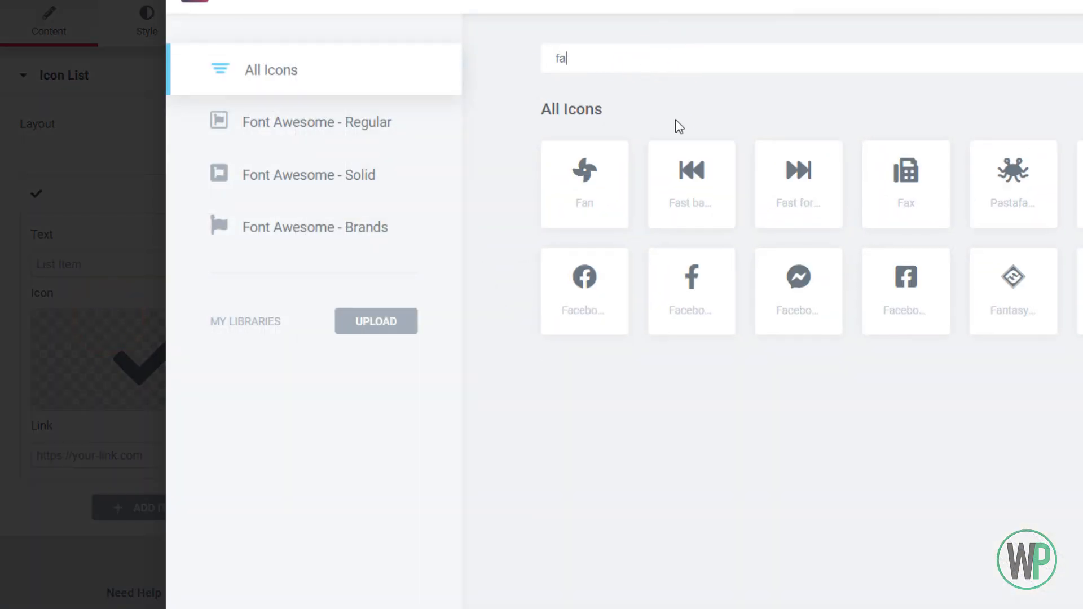
{"action": "left_click", "coordinate": [593, 309]}
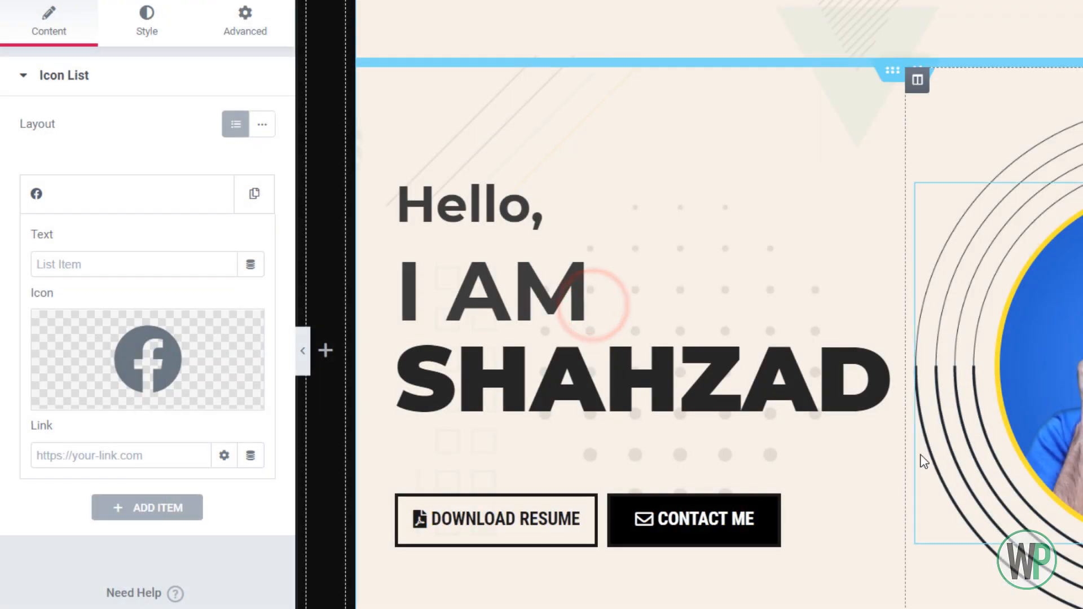
Center-align the icon list and set the Facebook item's link to #
{"action": "left_click", "coordinate": [127, 33]}
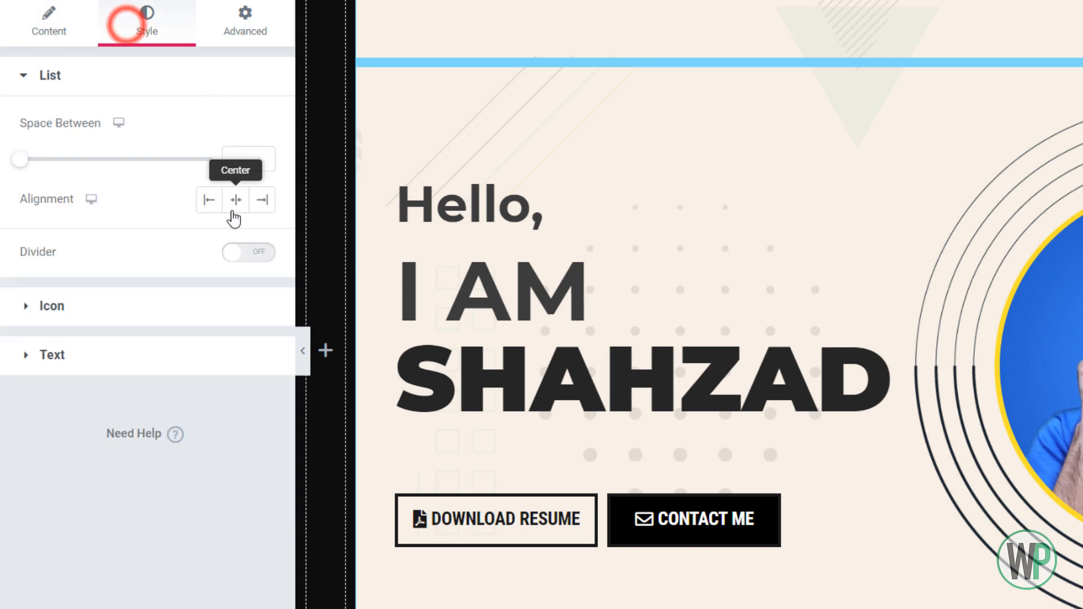
{"action": "left_click", "coordinate": [235, 201]}
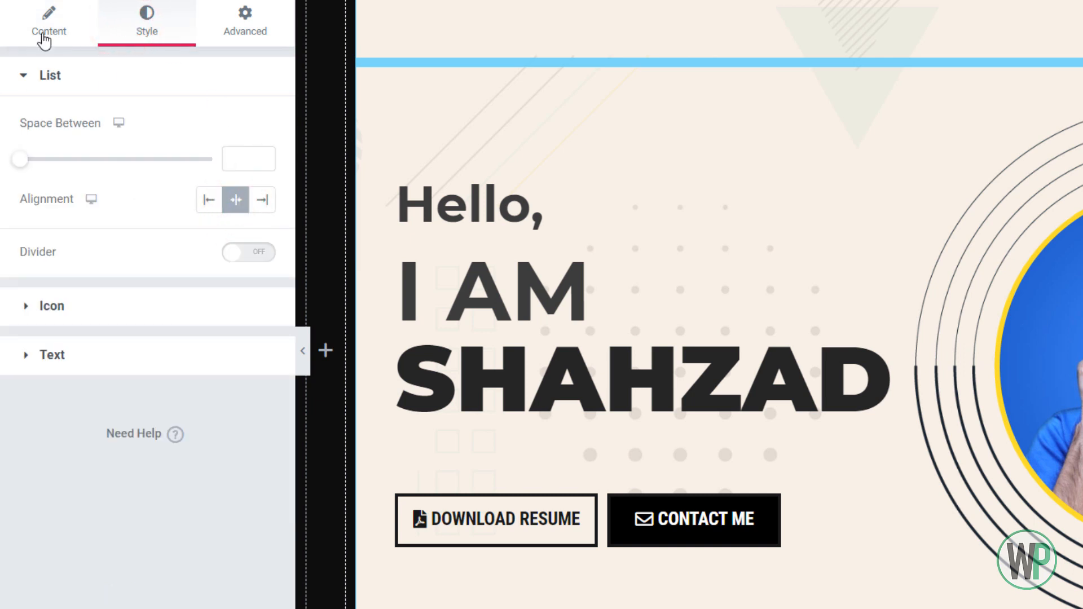
{"action": "left_click", "coordinate": [42, 33]}
{"action": "left_click", "coordinate": [170, 203]}
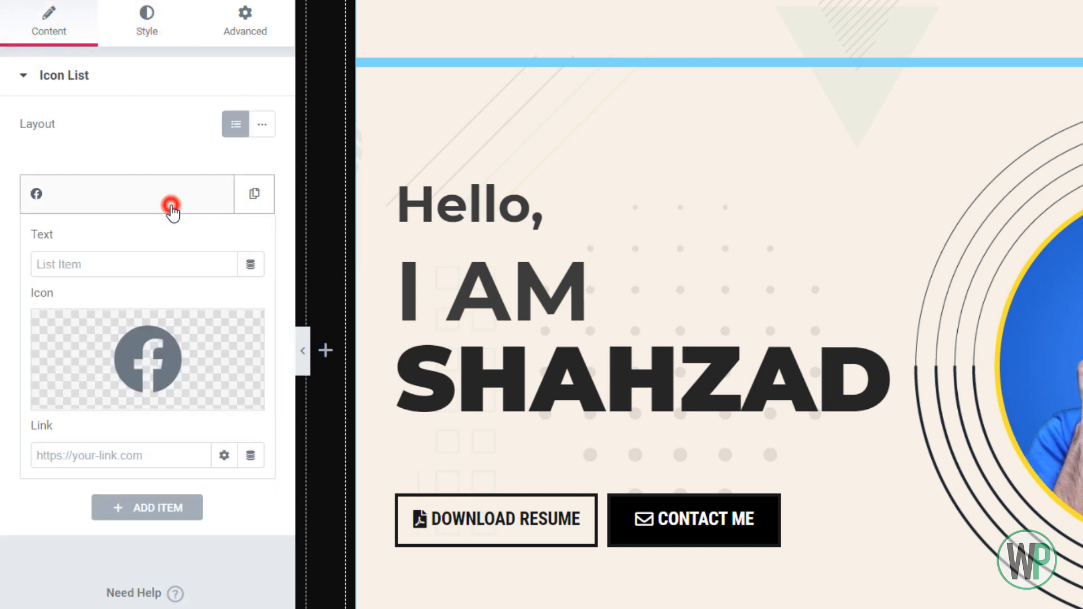
{"action": "left_click", "coordinate": [132, 472]}
{"action": "type", "text": "#"}
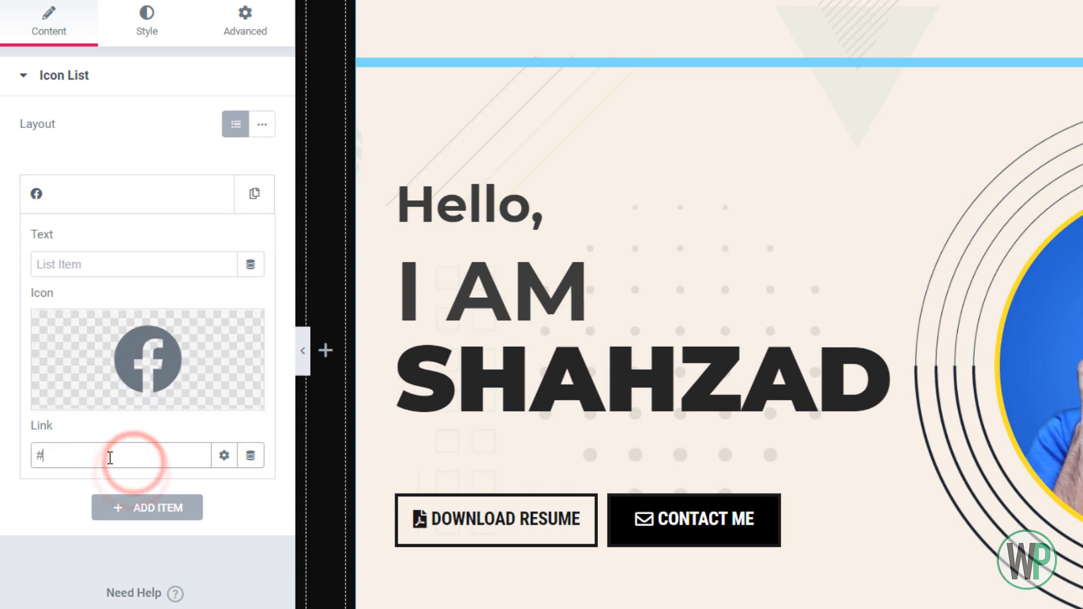
{"action": "left_click", "coordinate": [205, 199]}
{"action": "left_click", "coordinate": [148, 25]}
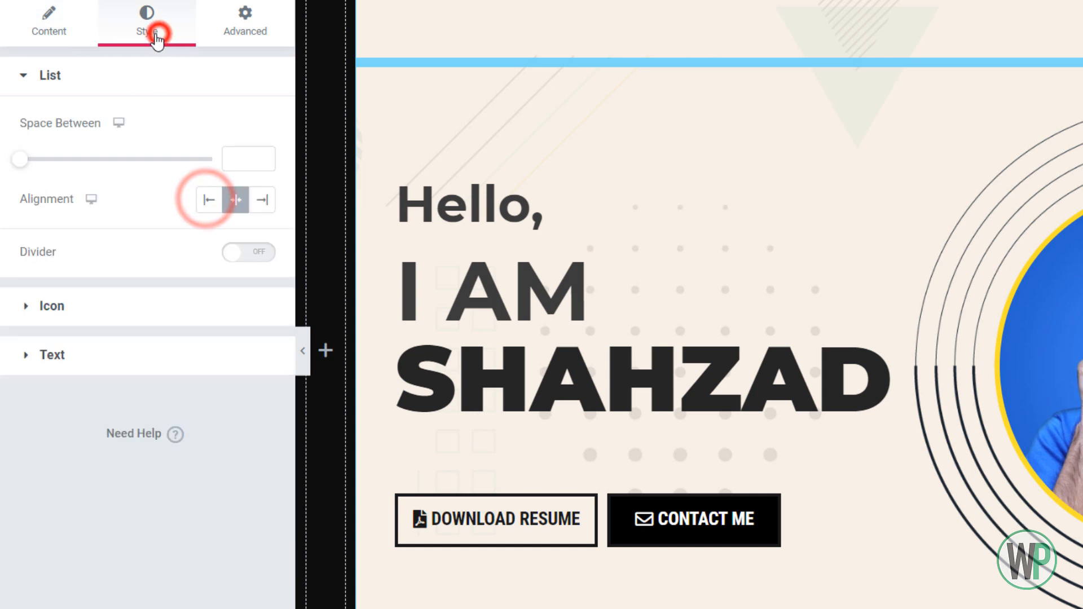
{"action": "left_click", "coordinate": [79, 25]}
Duplicate the Facebook list item and change the copy's icon to Twitter
{"action": "left_click", "coordinate": [255, 193]}
{"action": "left_click", "coordinate": [169, 237]}
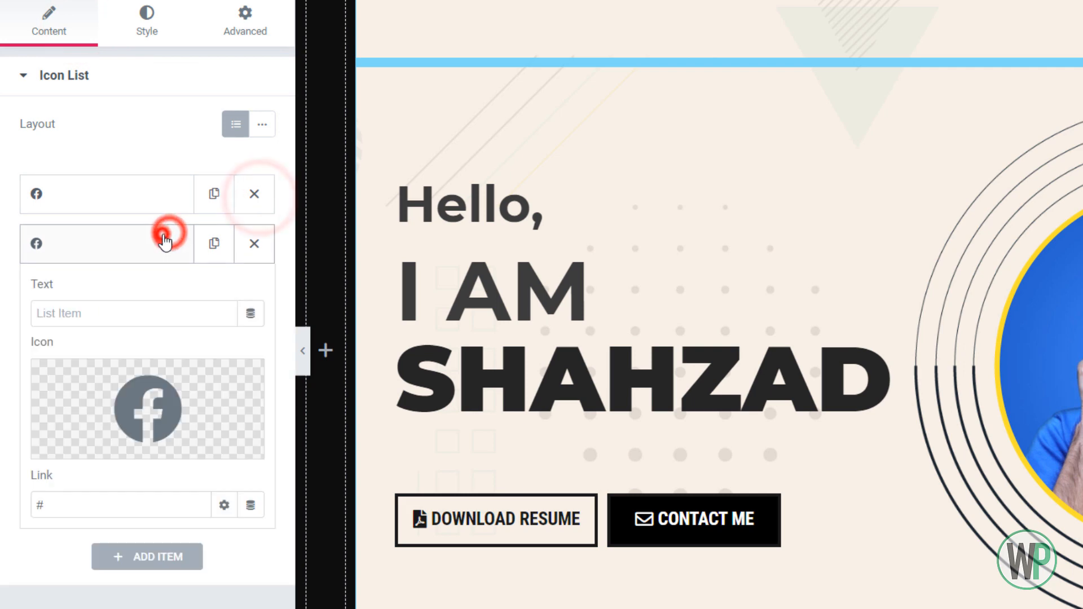
{"action": "left_click", "coordinate": [203, 366]}
{"action": "left_click", "coordinate": [657, 64]}
{"action": "type", "text": "ty"}
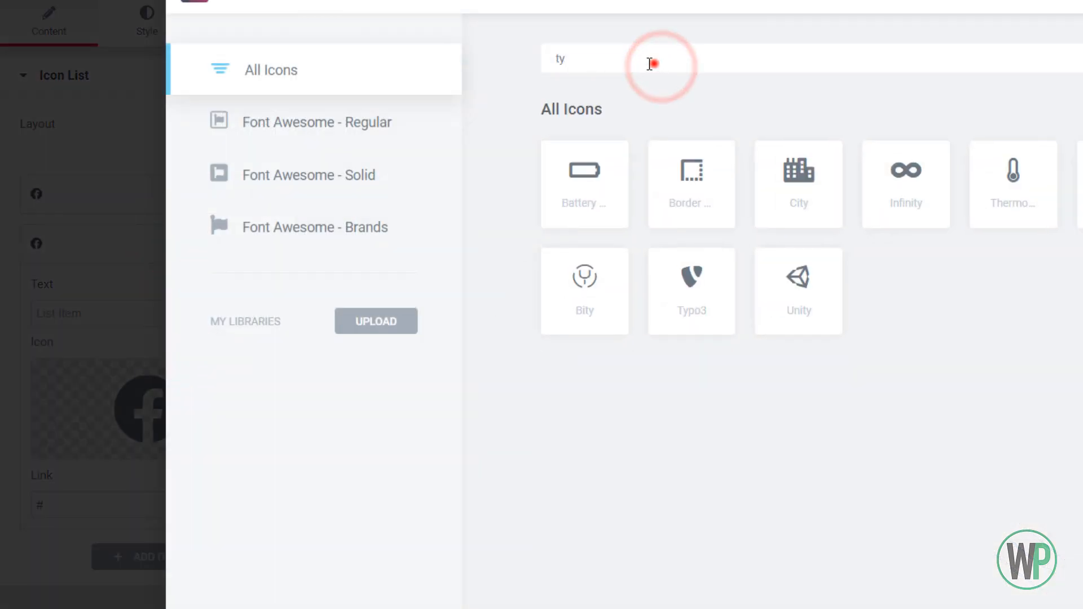
{"action": "left_click_drag", "start_coordinate": [653, 63], "coordinate": [499, 44]}
{"action": "type", "text": "twi"}
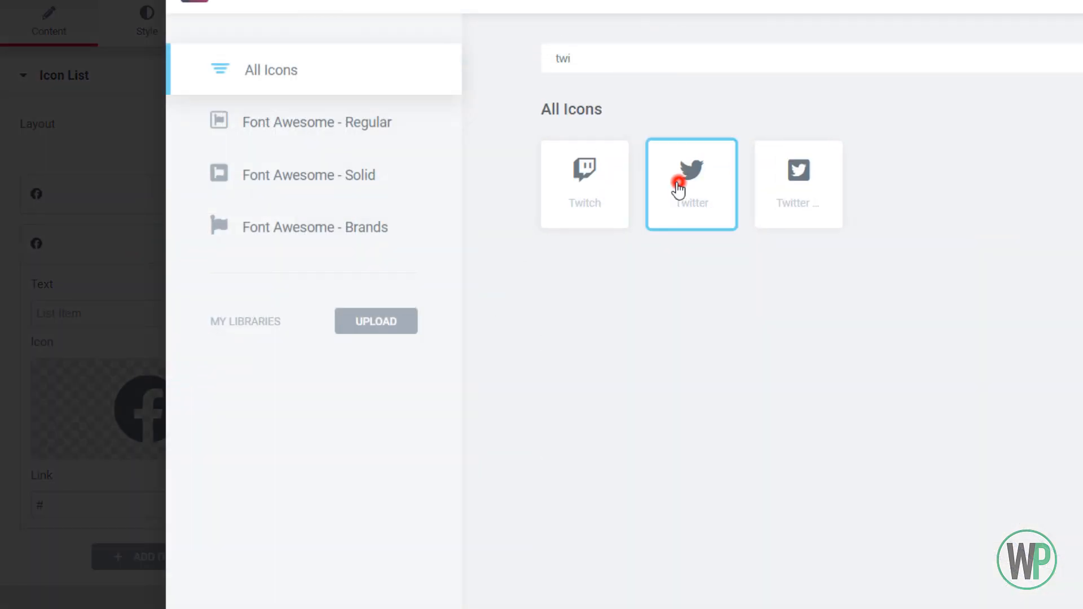
{"action": "double_click", "coordinate": [679, 181]}
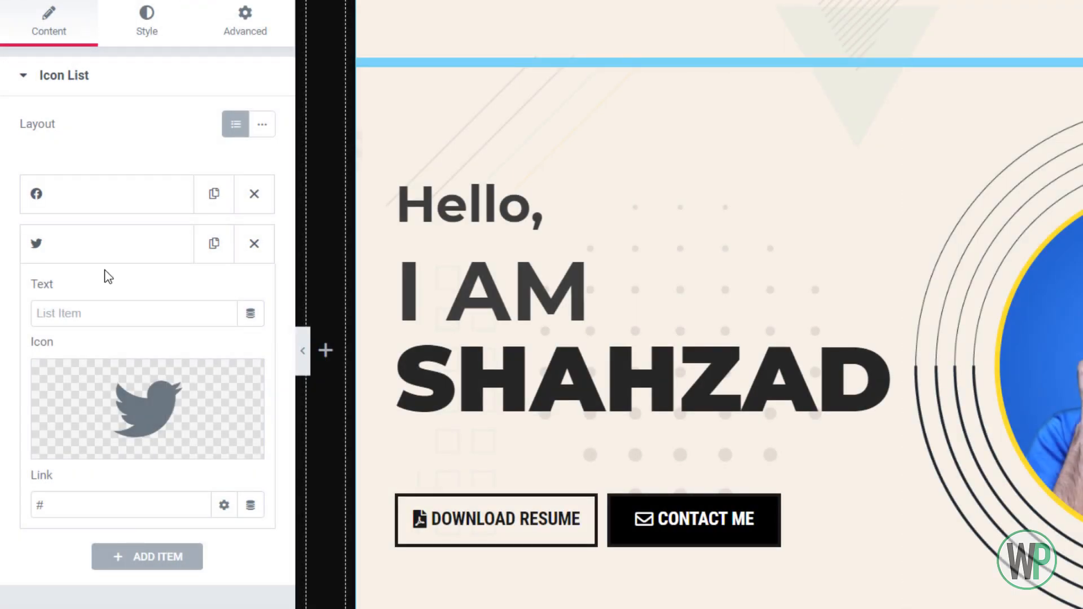
Duplicate the Twitter list item and change the copy's icon to Instagram
{"action": "left_click", "coordinate": [210, 247]}
{"action": "left_click", "coordinate": [167, 247]}
{"action": "left_click", "coordinate": [168, 298]}
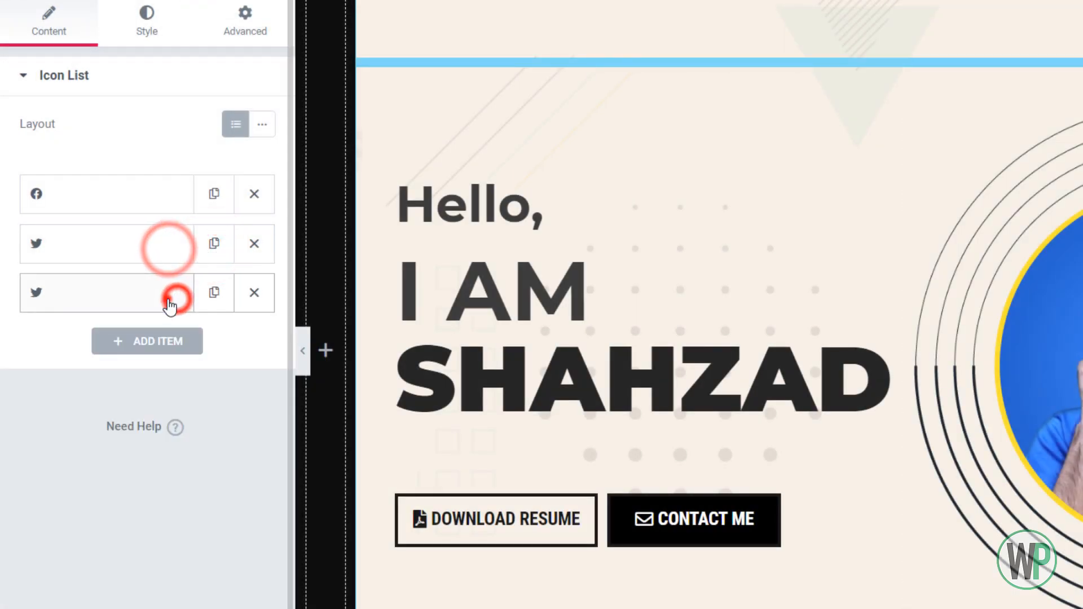
{"action": "left_click", "coordinate": [179, 354]}
{"action": "left_click", "coordinate": [198, 430]}
{"action": "left_click", "coordinate": [756, 57]}
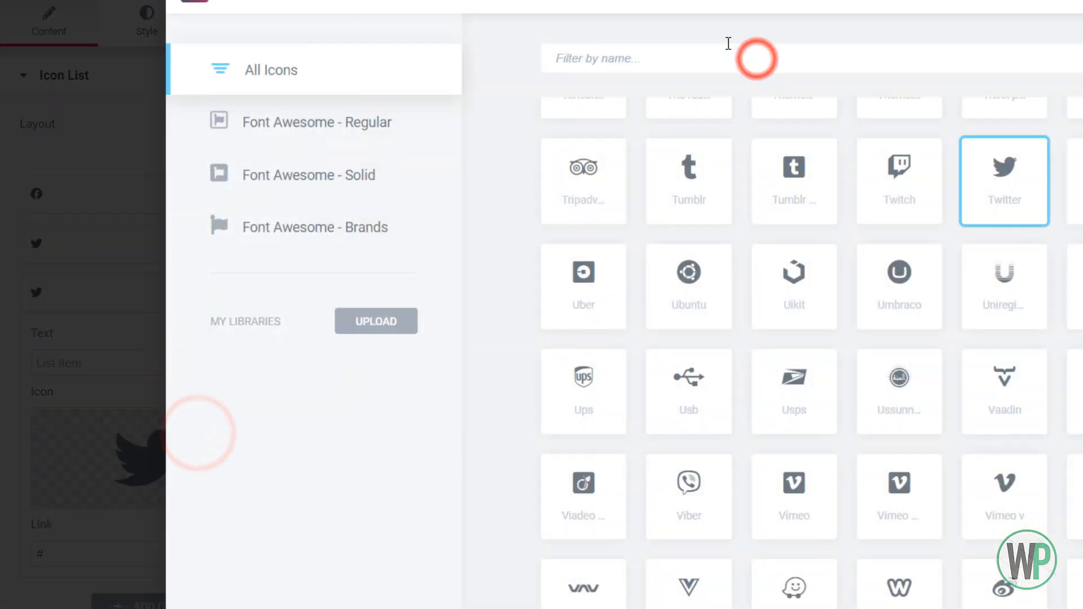
{"action": "type", "text": "inst"}
{"action": "left_click", "coordinate": [570, 190]}
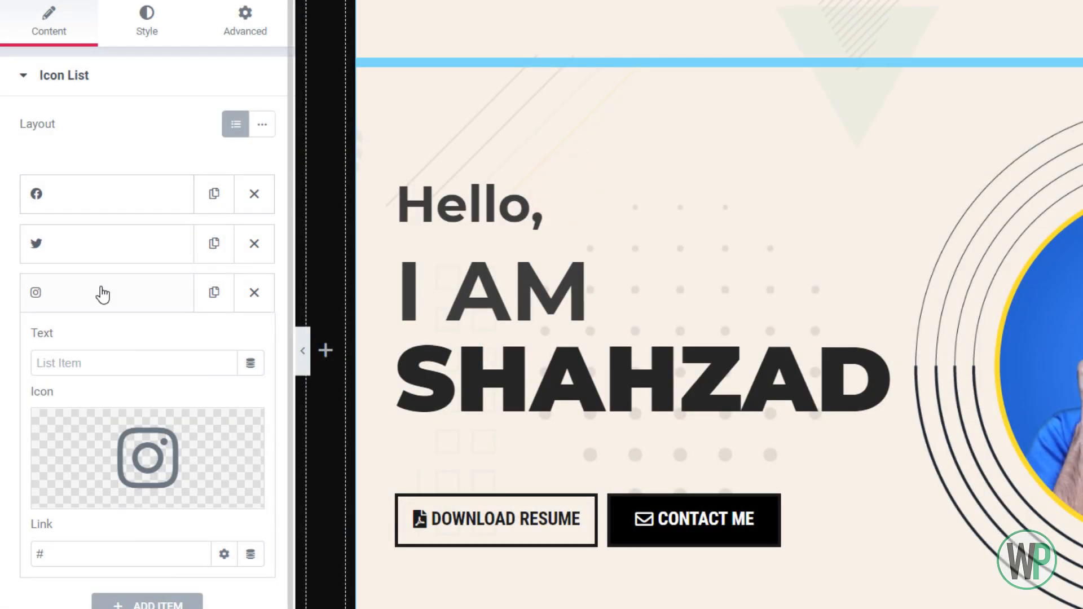
{"action": "left_click", "coordinate": [102, 289]}
{"action": "left_click", "coordinate": [130, 326]}
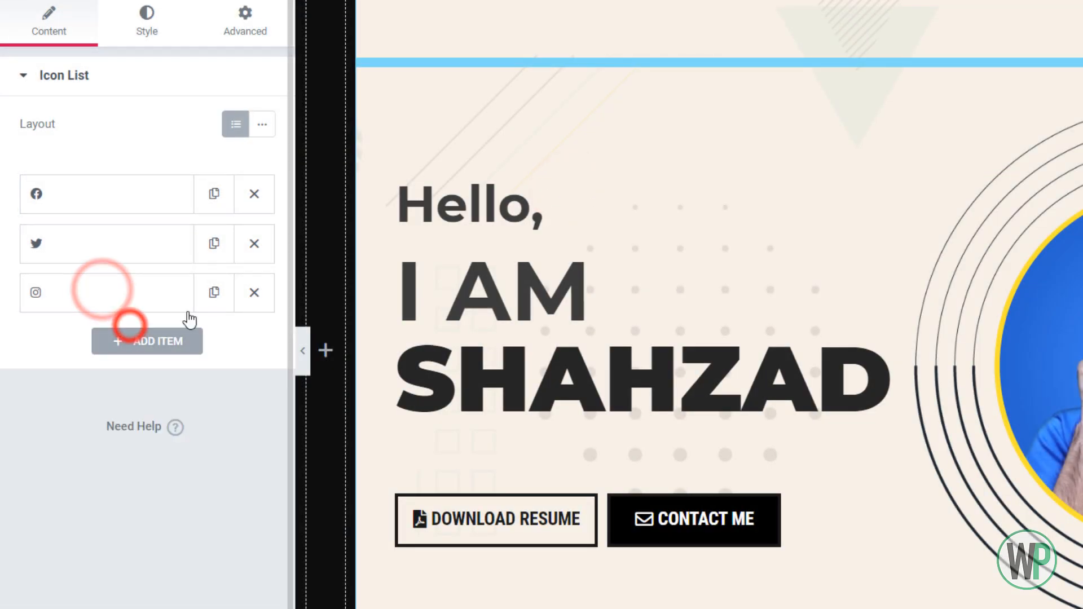
Duplicate the Instagram list item and change the copy's icon to the plain YouTube logo
{"action": "left_click", "coordinate": [208, 294]}
{"action": "left_click", "coordinate": [172, 340]}
{"action": "left_click", "coordinate": [205, 484]}
{"action": "left_click", "coordinate": [587, 67]}
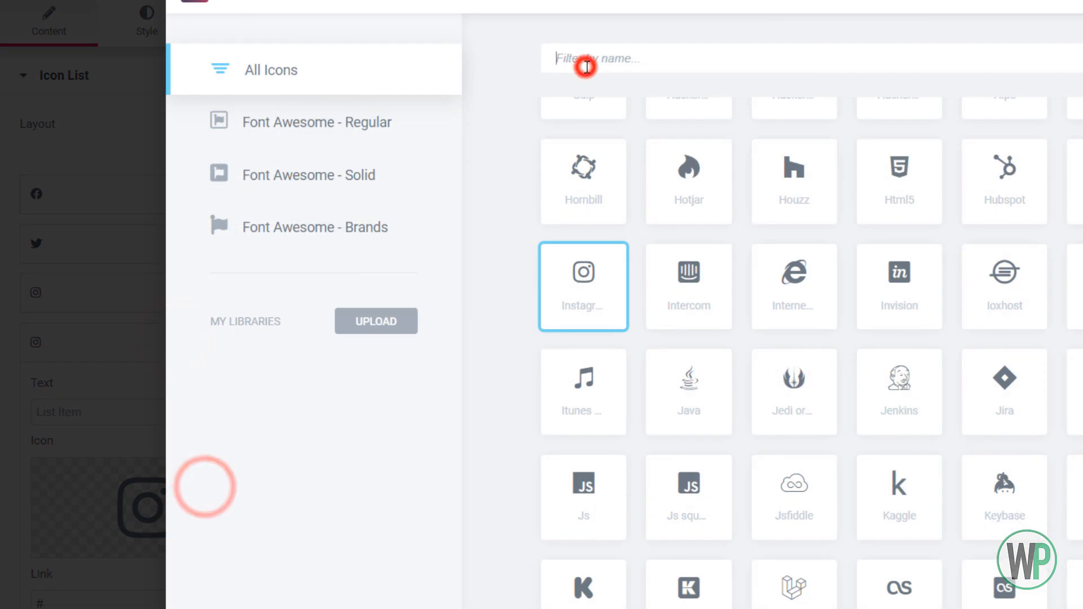
{"action": "type", "text": "you"}
{"action": "double_click", "coordinate": [585, 172]}
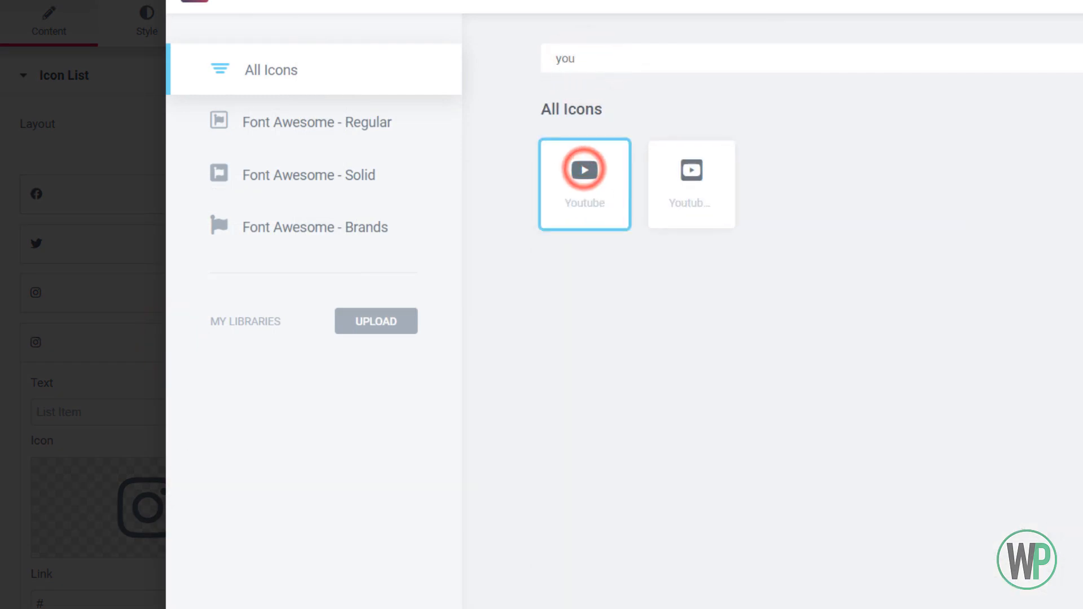
{"action": "left_click", "coordinate": [125, 352]}
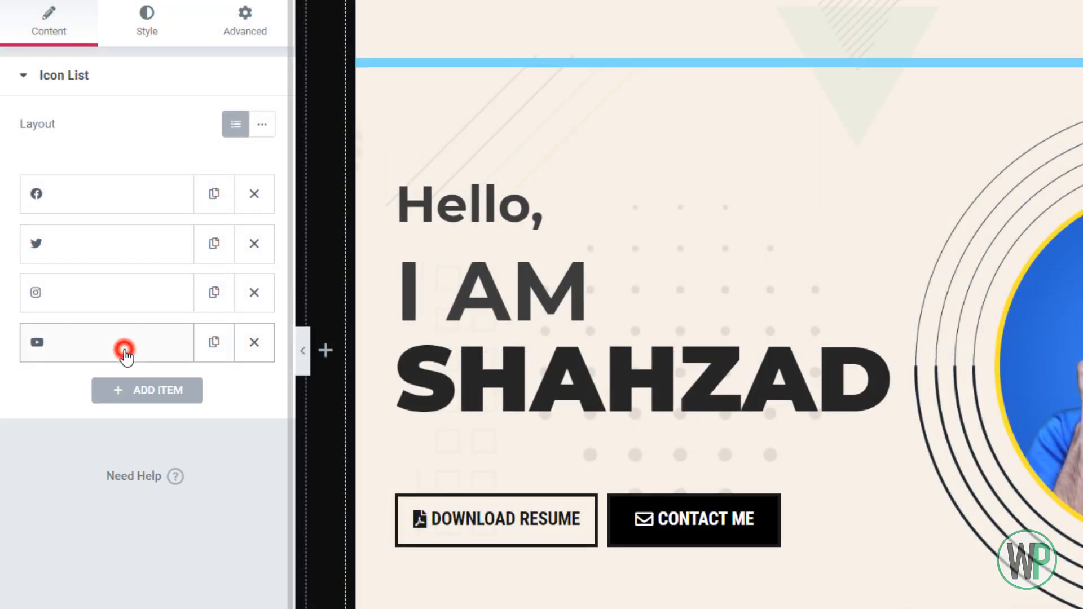
Duplicate the YouTube list item and change the copy's icon to the square Linkedin logo
{"action": "left_click", "coordinate": [209, 342]}
{"action": "left_click", "coordinate": [177, 389]}
{"action": "left_click", "coordinate": [195, 537]}
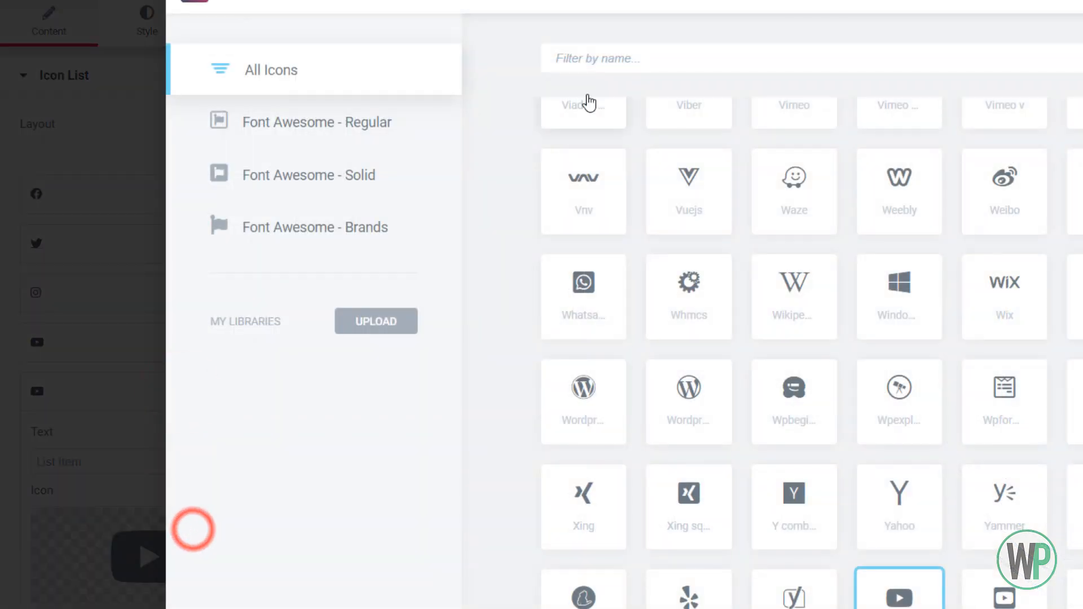
{"action": "left_click", "coordinate": [604, 61]}
{"action": "type", "text": "li"}
{"action": "type", "text": "n"}
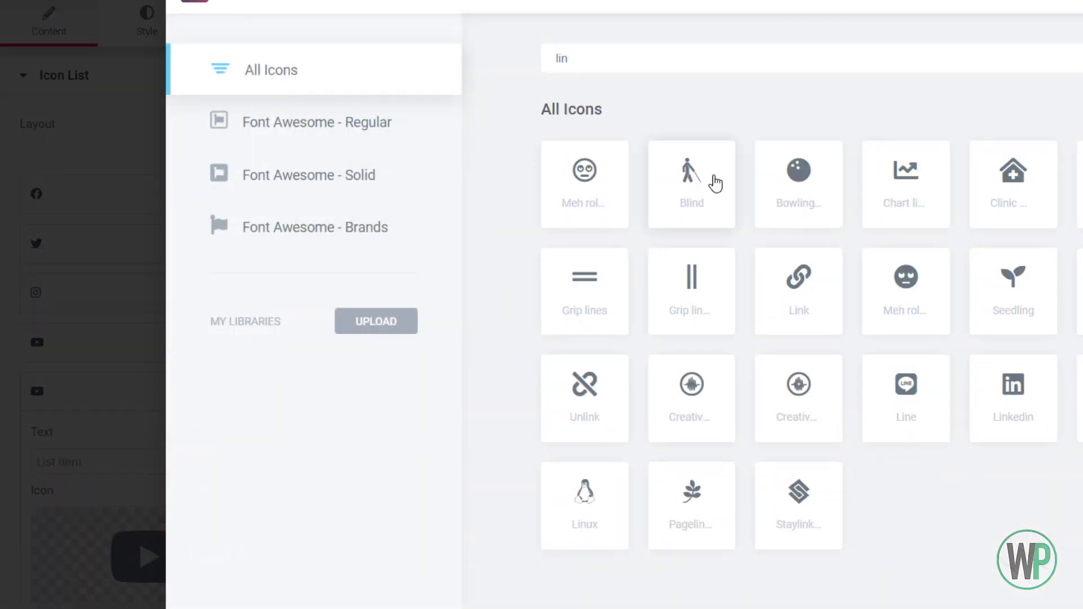
{"action": "type", "text": "k"}
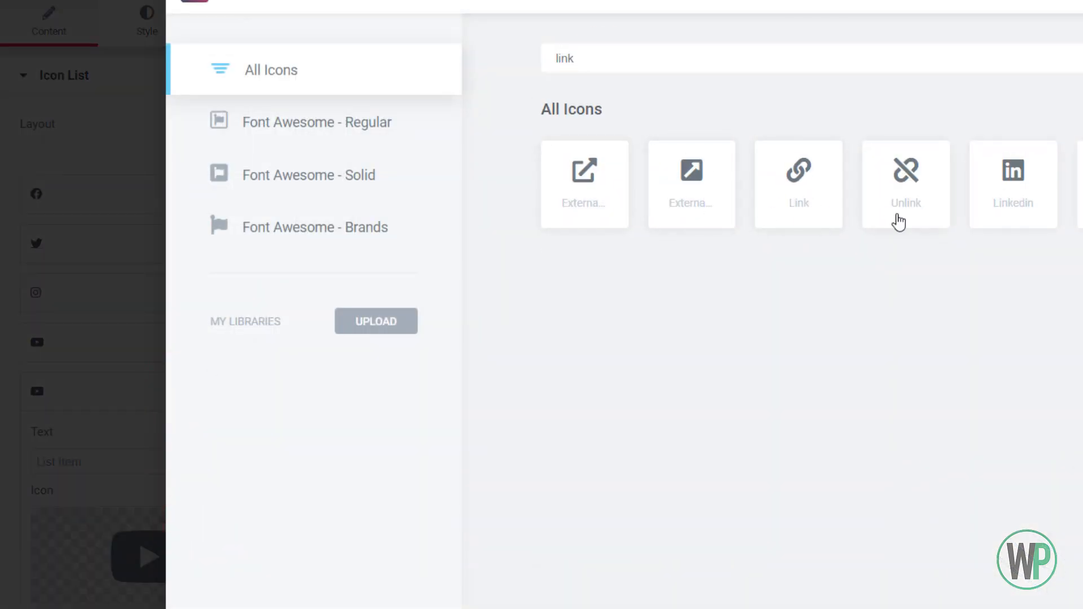
{"action": "double_click", "coordinate": [996, 186]}
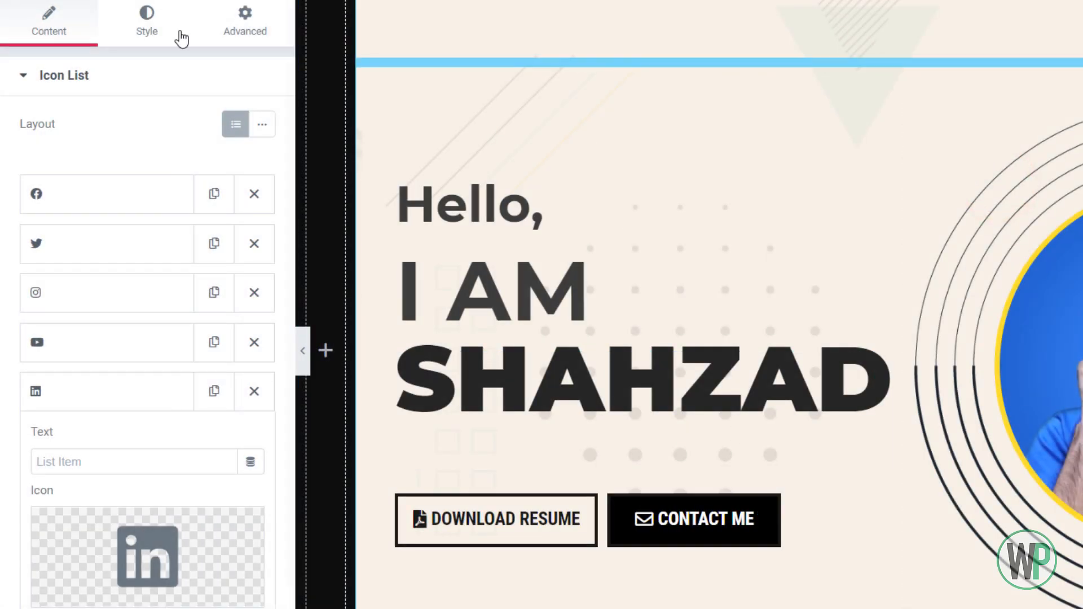
{"action": "left_click", "coordinate": [145, 389]}
Duplicate the Linkedin list item and change the copy's icon to the square Behance logo
{"action": "left_click", "coordinate": [204, 390]}
{"action": "left_click", "coordinate": [172, 442]}
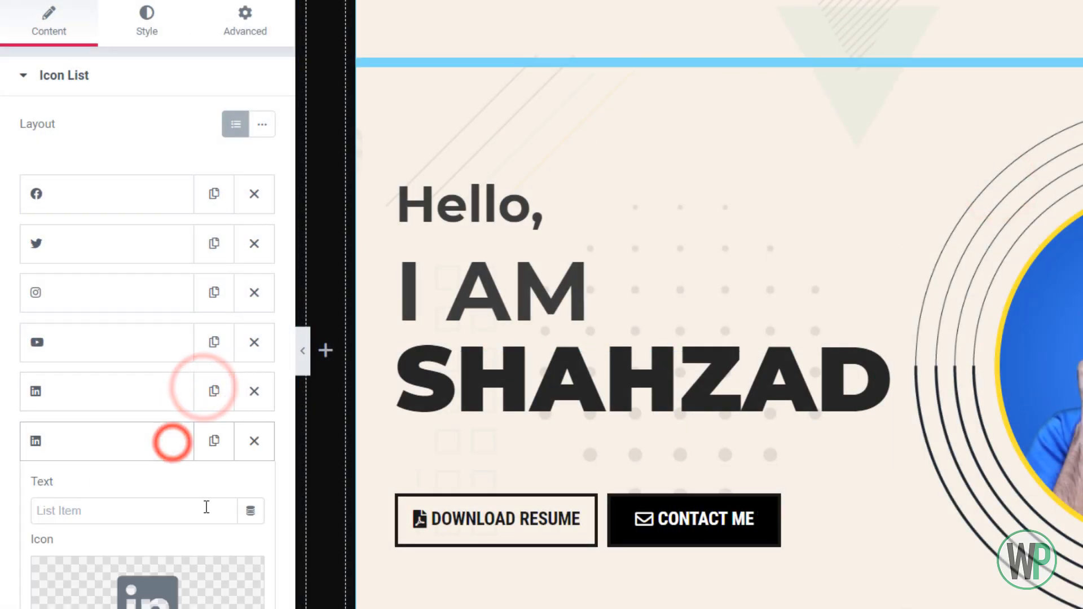
{"action": "left_click", "coordinate": [207, 580]}
{"action": "left_click", "coordinate": [632, 60]}
{"action": "type", "text": "be"}
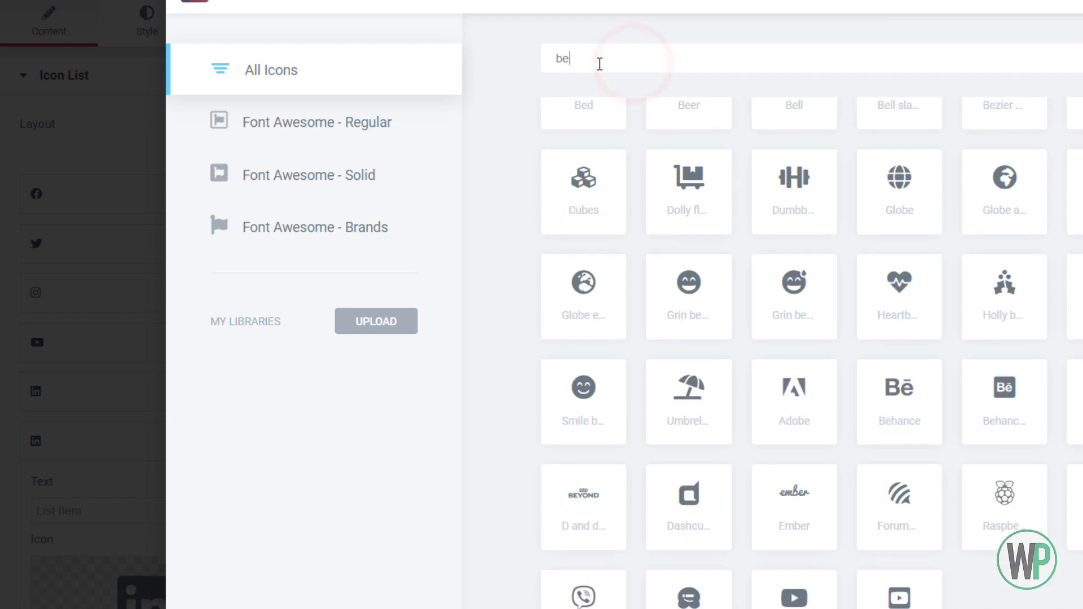
{"action": "type", "text": "h"}
{"action": "left_click", "coordinate": [595, 193]}
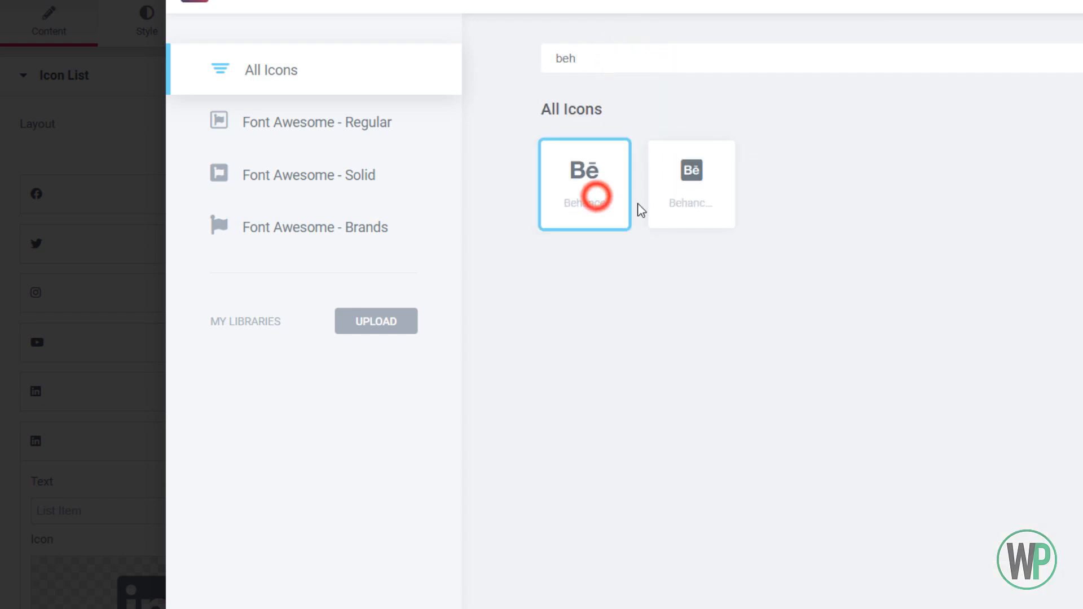
{"action": "double_click", "coordinate": [687, 198]}
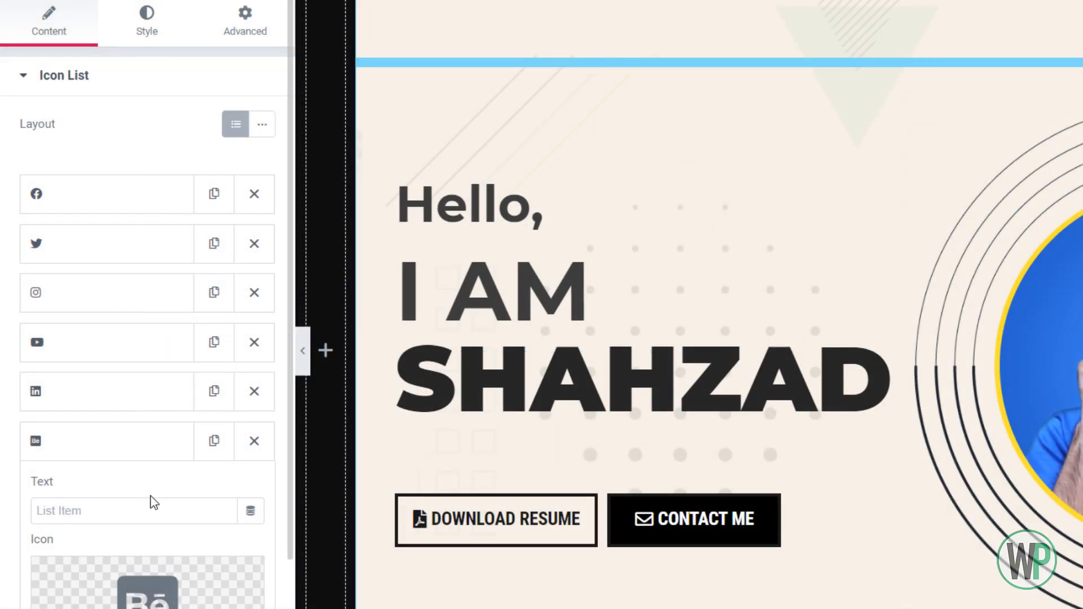
{"action": "left_click", "coordinate": [133, 439]}
Duplicate the Behance list item and change the copy's icon to the square Dribbble logo
{"action": "left_click", "coordinate": [213, 442]}
{"action": "left_click", "coordinate": [167, 489]}
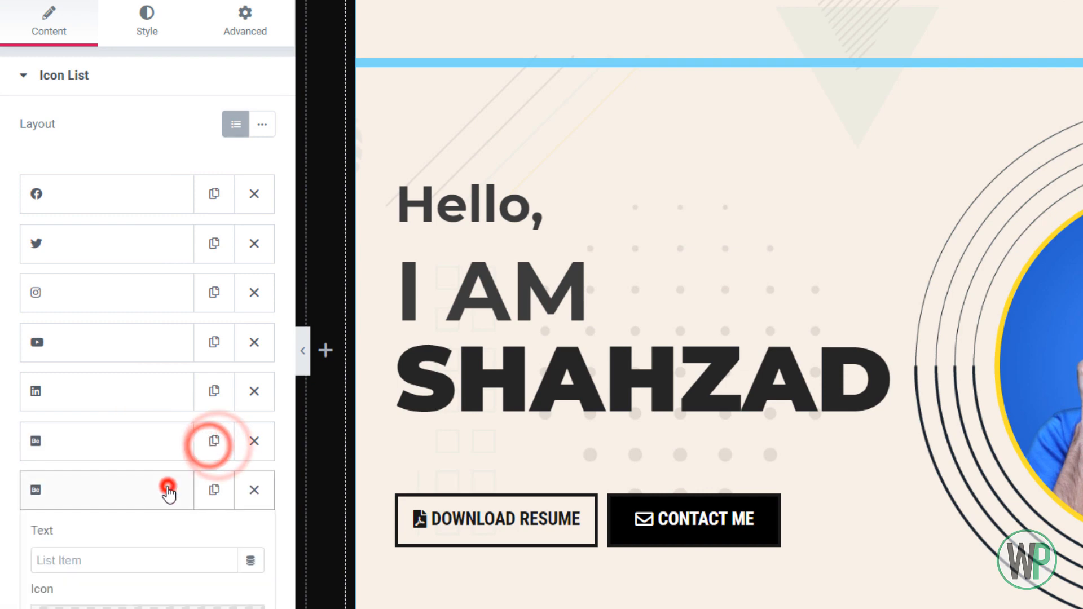
{"action": "left_click", "coordinate": [211, 603]}
{"action": "left_click", "coordinate": [692, 61]}
{"action": "type", "text": "drib"}
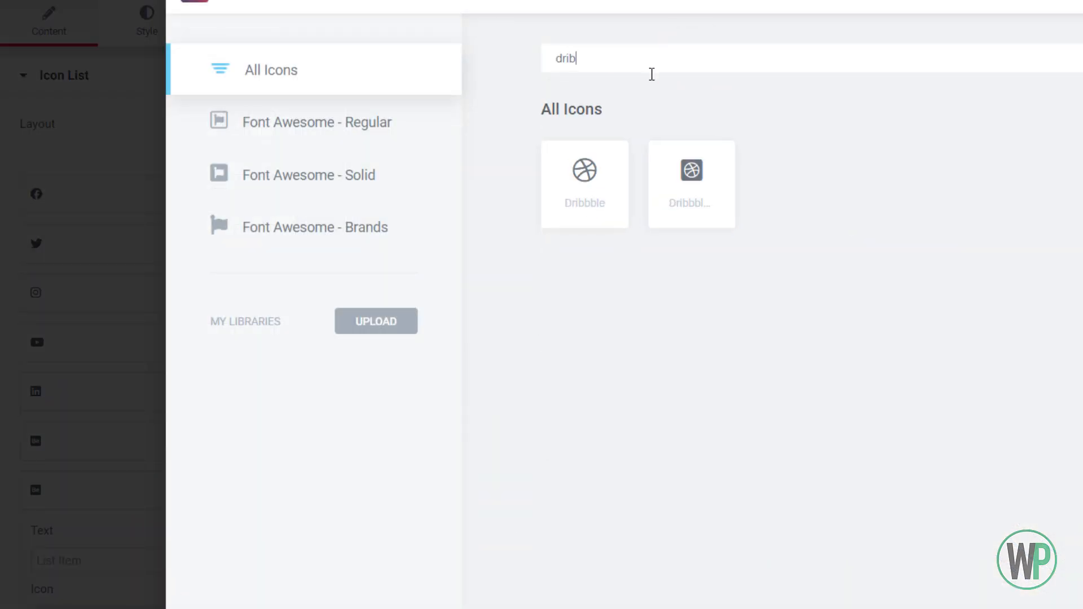
{"action": "left_click", "coordinate": [595, 191]}
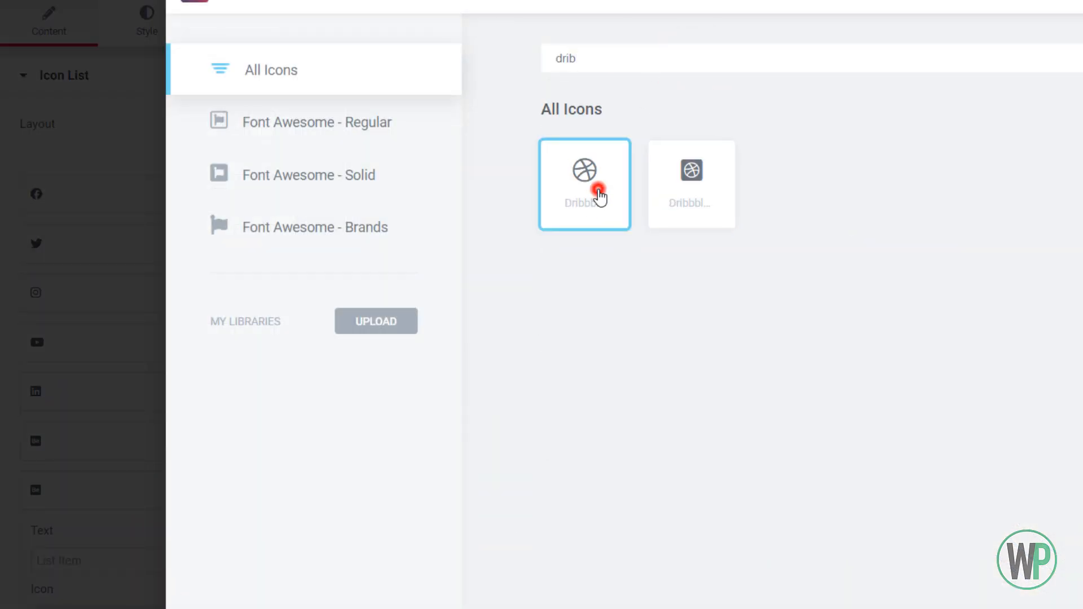
{"action": "double_click", "coordinate": [698, 196]}
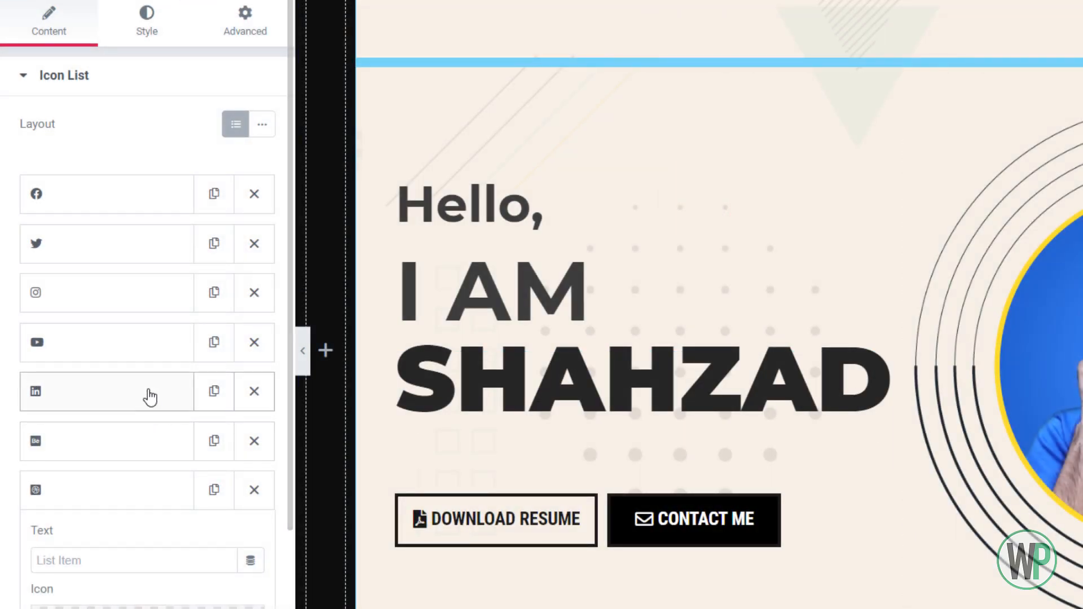
Replace the square Dribbble and Behance icons in the list with their plain, unboxed versions
{"action": "left_click", "coordinate": [147, 607]}
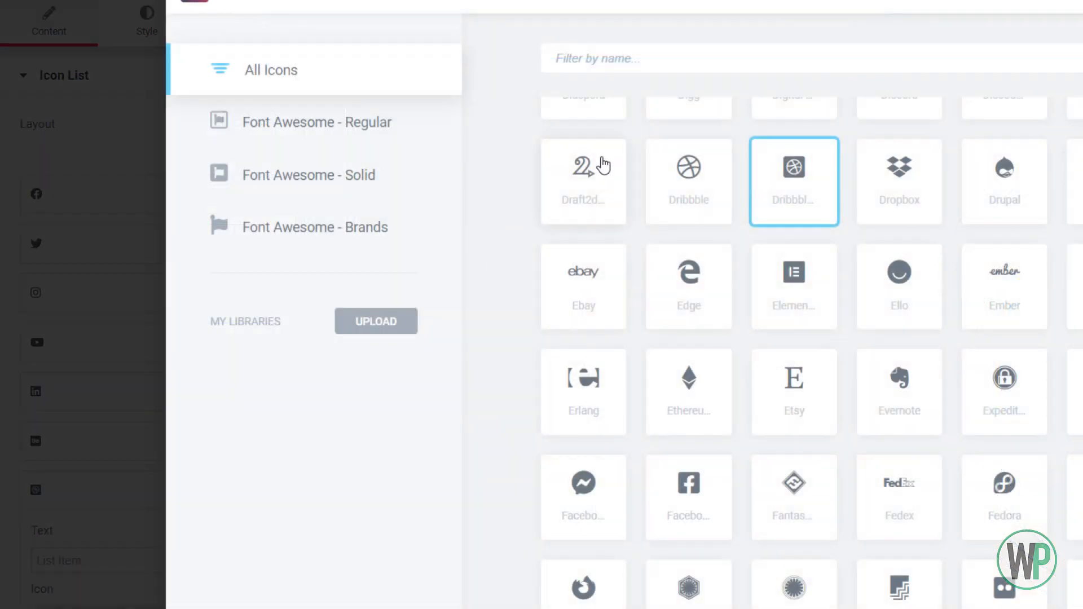
{"action": "double_click", "coordinate": [720, 187]}
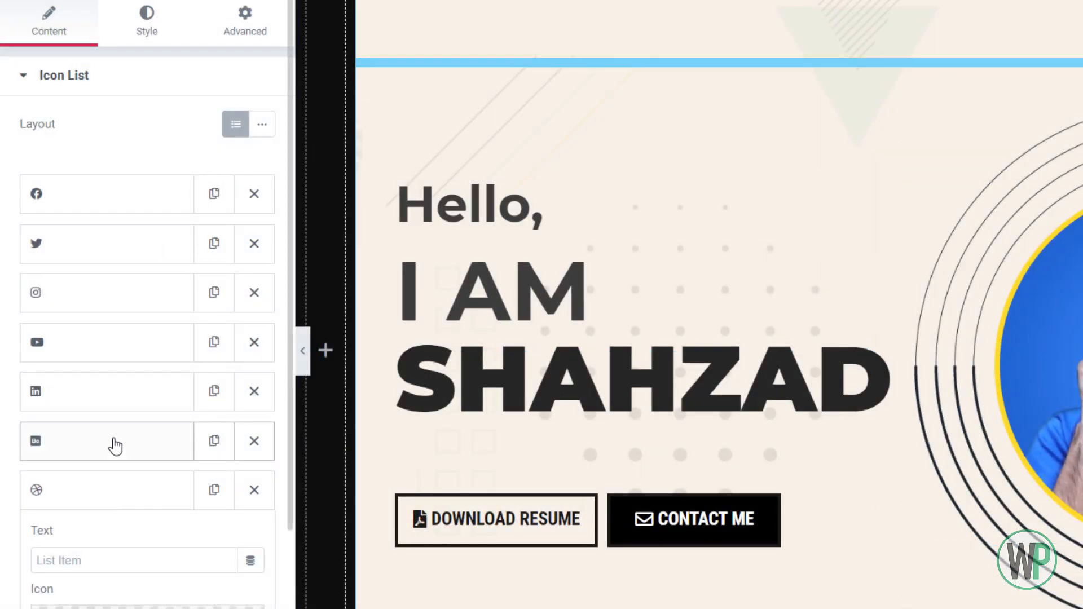
{"action": "left_click", "coordinate": [117, 447]}
{"action": "left_click", "coordinate": [153, 554]}
{"action": "left_click", "coordinate": [617, 190]}
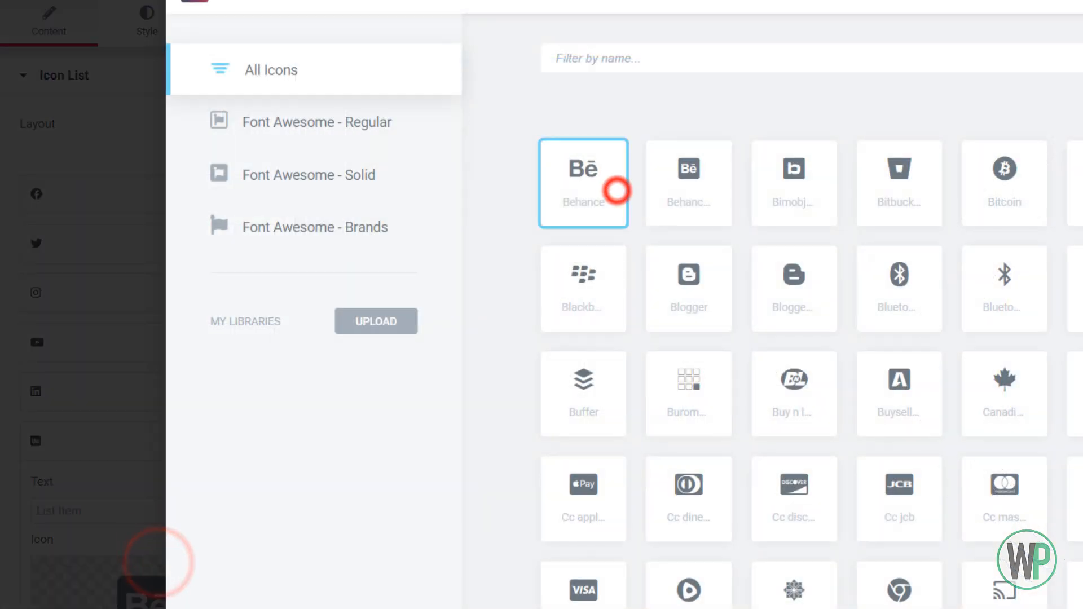
{"action": "double_click", "coordinate": [616, 191]}
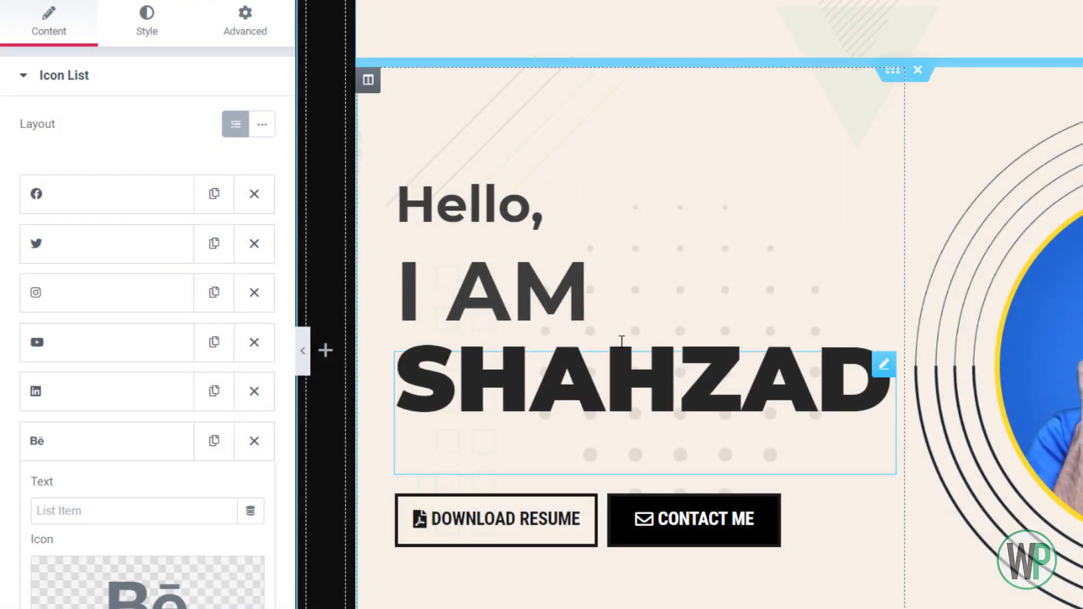
Replace the square Linkedin icon in the list with the plain "in" version
{"action": "left_click", "coordinate": [145, 401]}
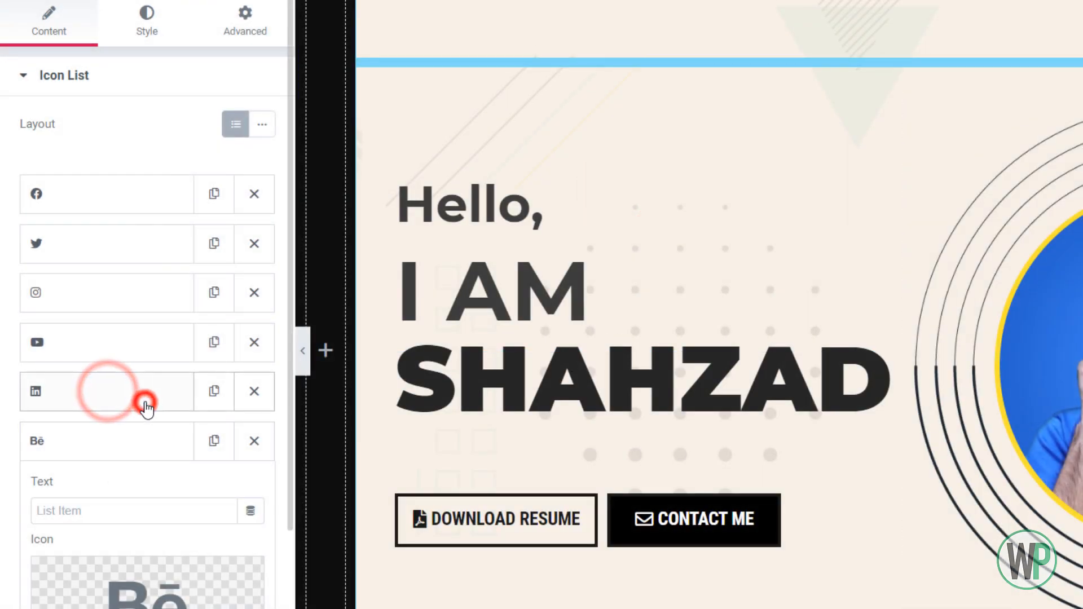
{"action": "left_click", "coordinate": [158, 517]}
{"action": "double_click", "coordinate": [798, 189]}
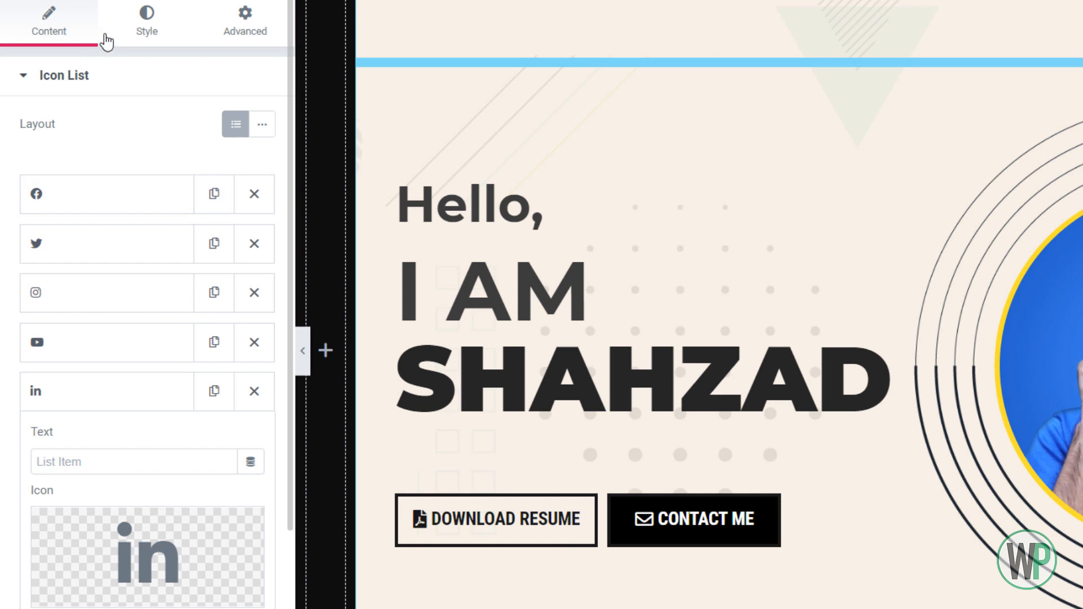
Set the icon list's icon color to dark grey #404040
{"action": "left_click", "coordinate": [121, 25]}
{"action": "left_click", "coordinate": [212, 306]}
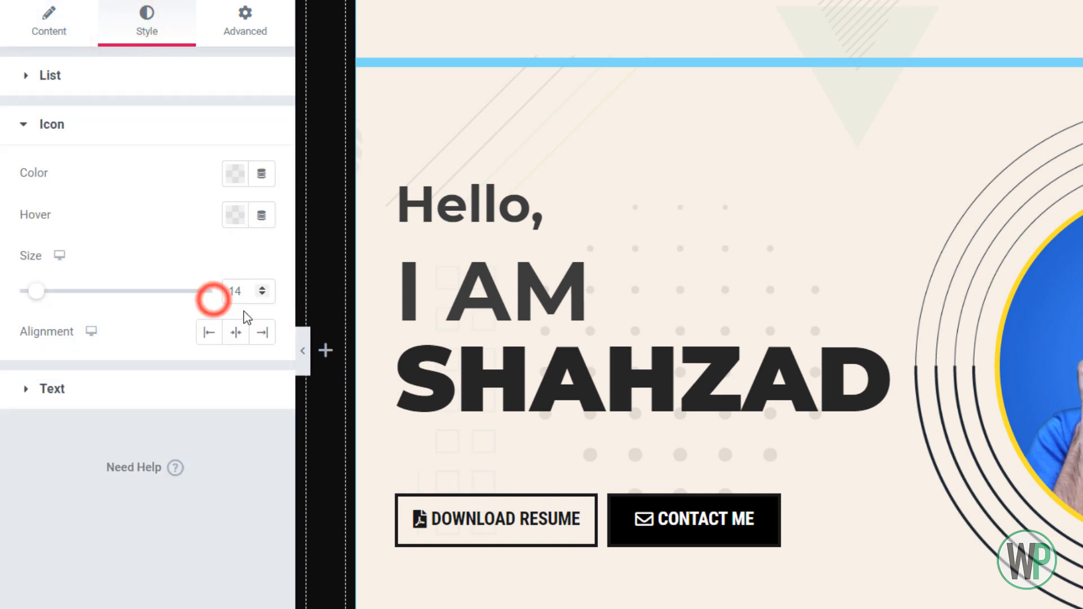
{"action": "left_click", "coordinate": [235, 173]}
{"action": "left_click_drag", "start_coordinate": [186, 383], "coordinate": [127, 418]}
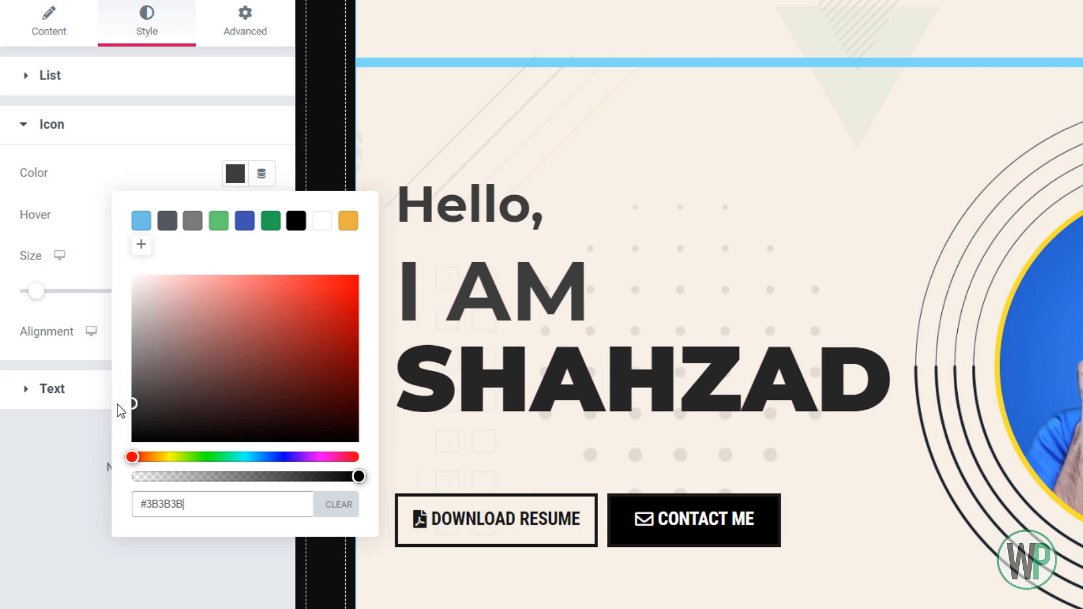
{"action": "left_click_drag", "start_coordinate": [117, 404], "coordinate": [106, 394]}
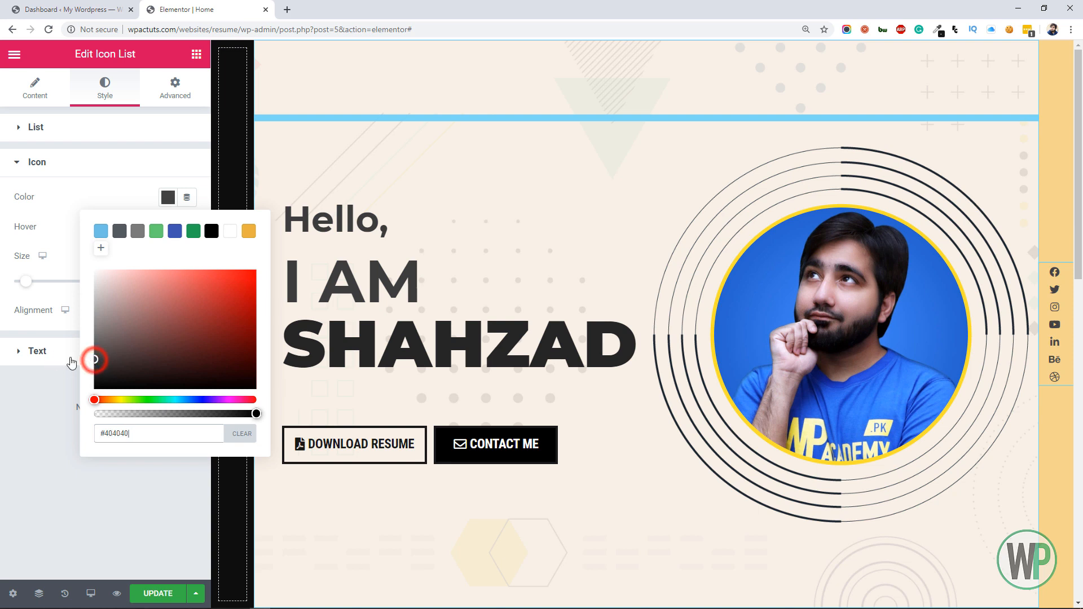
{"action": "left_click", "coordinate": [3, 400]}
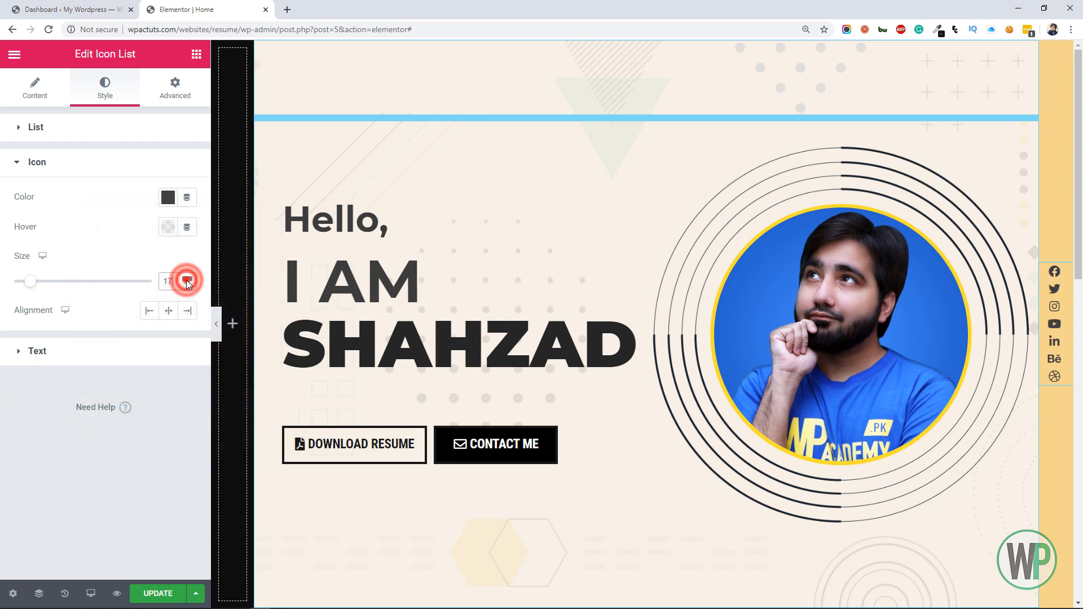
Increase the list's icon size to about 17 and set the space between its items to 15
{"action": "left_click", "coordinate": [188, 280]}
{"action": "left_click", "coordinate": [64, 128]}
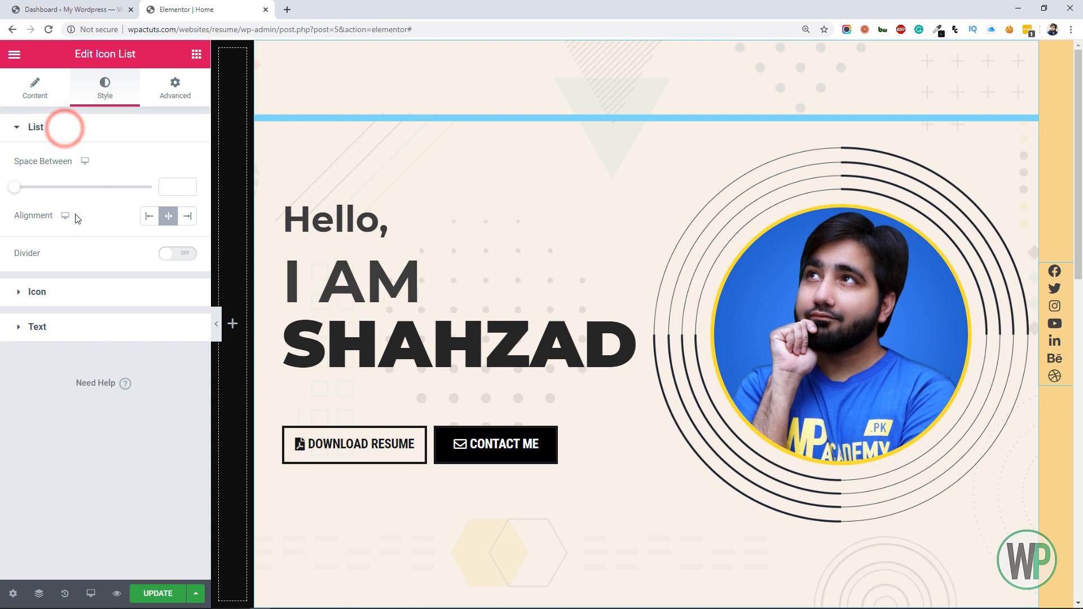
{"action": "left_click_drag", "start_coordinate": [17, 192], "coordinate": [52, 194]}
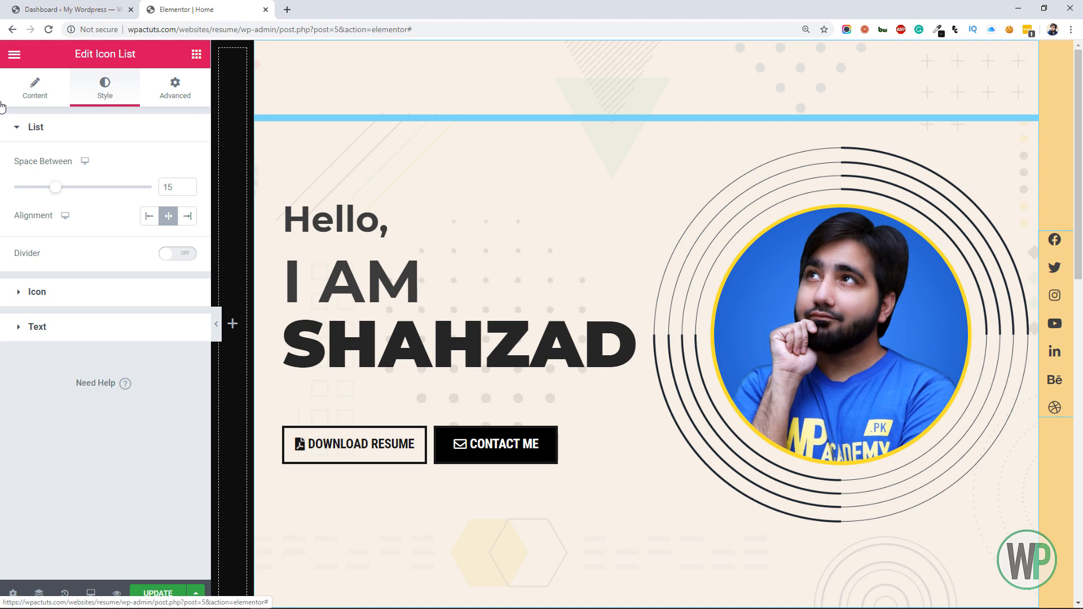
Center-align the icons of the social icon list and set their hover color to orange #FFB000
{"action": "mouse_move", "coordinate": [1077, 211]}
{"action": "left_mouse_down"}
{"action": "mouse_move", "coordinate": [1078, 238]}
{"action": "mouse_move", "coordinate": [1079, 215]}
{"action": "left_mouse_up"}
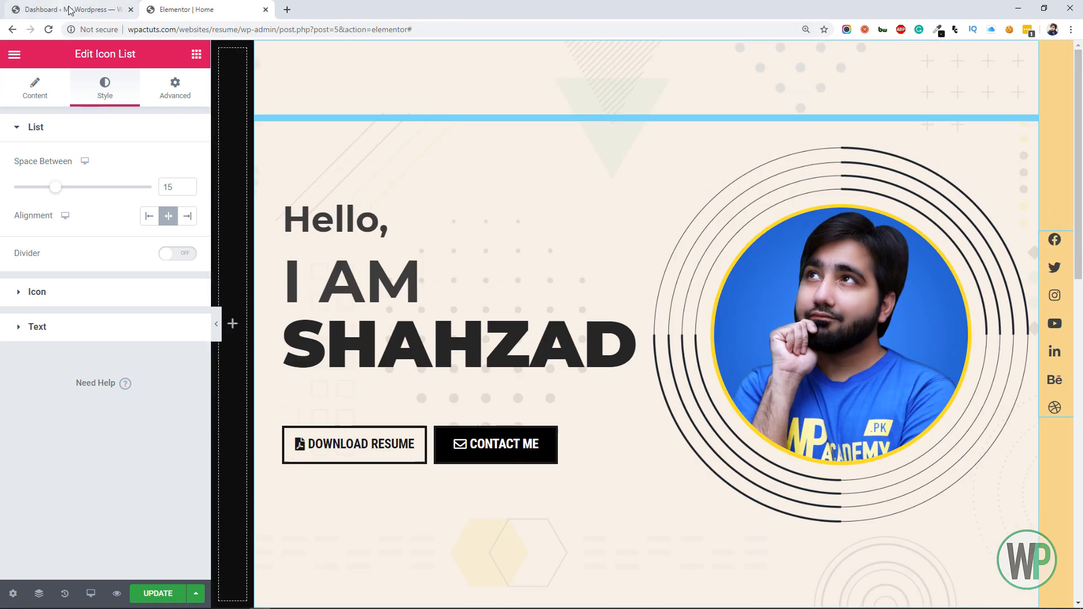
{"action": "left_click", "coordinate": [82, 290]}
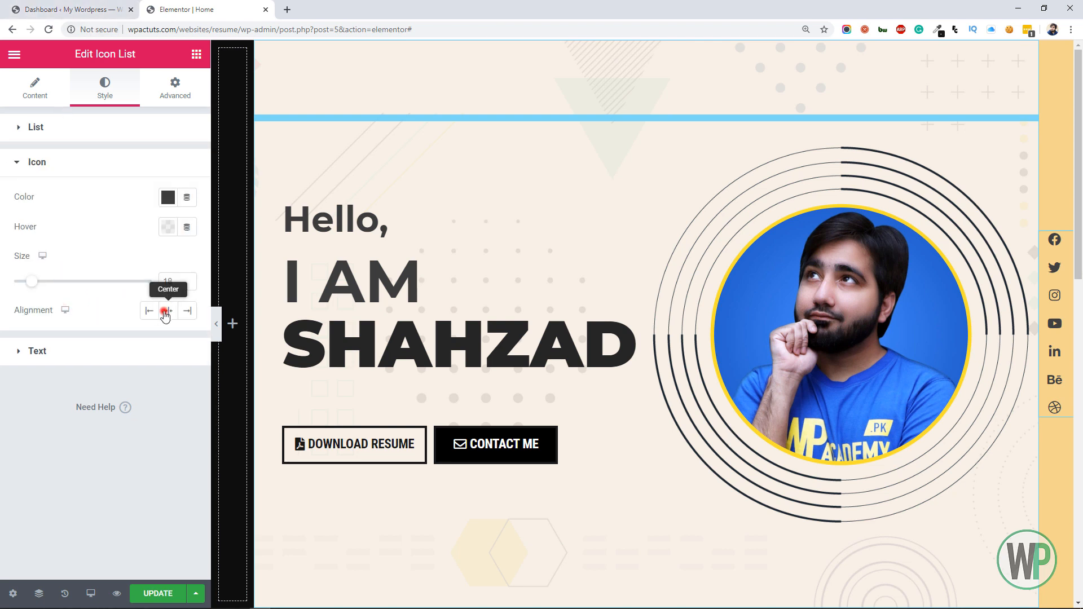
{"action": "left_click", "coordinate": [167, 226]}
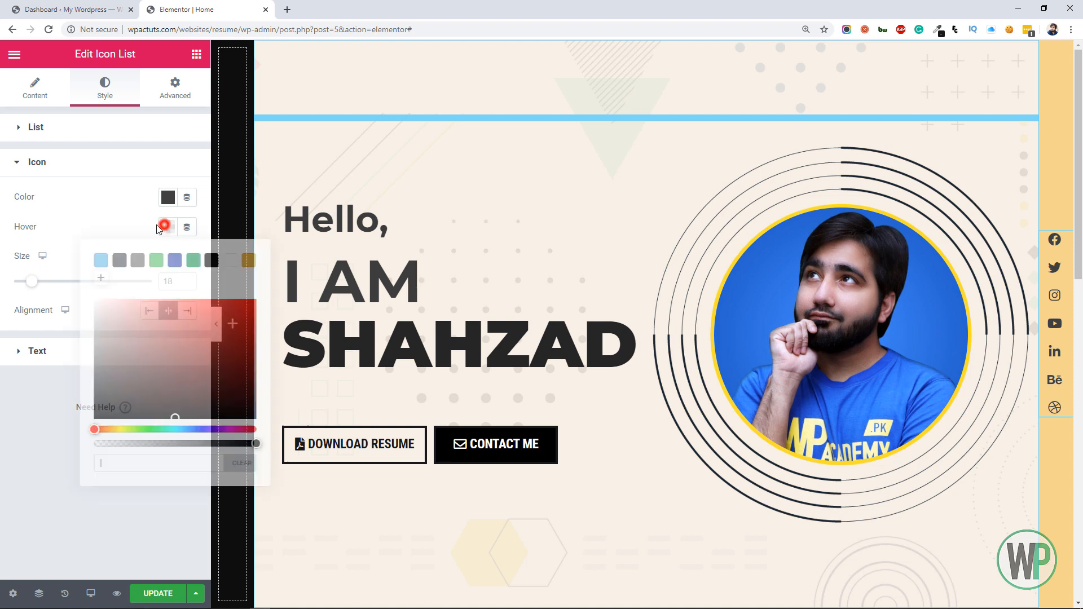
{"action": "left_click", "coordinate": [247, 260]}
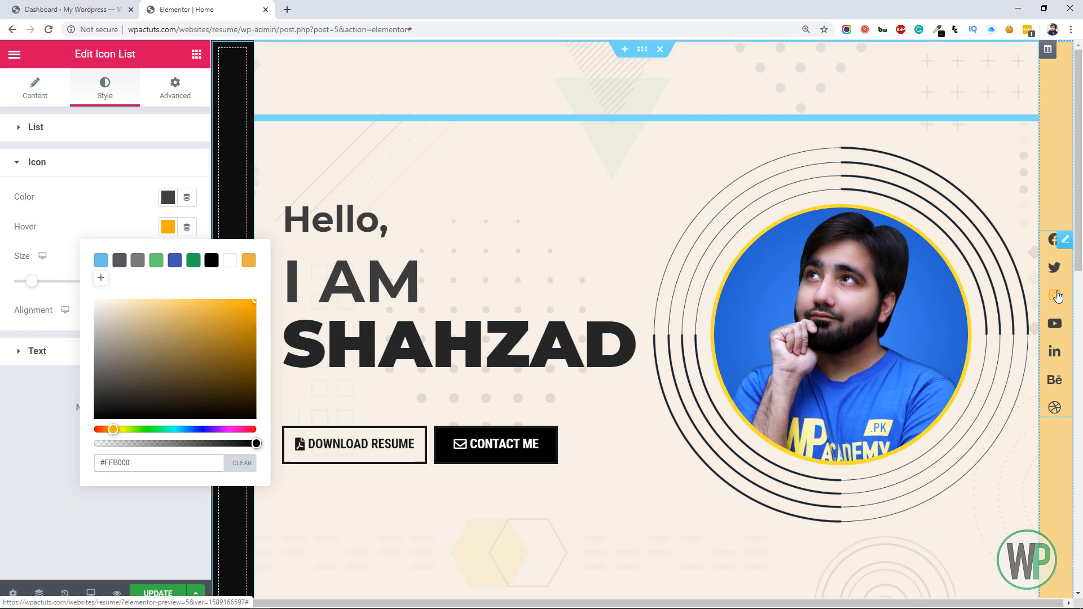
{"action": "left_click", "coordinate": [3, 350]}
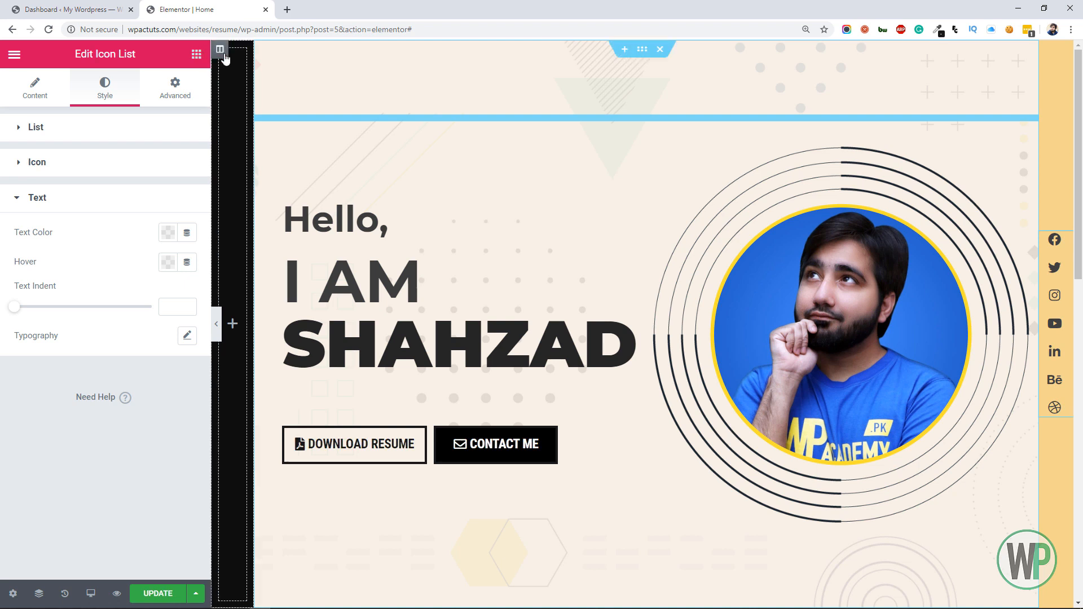
{"action": "mouse_move", "coordinate": [1069, 263]}
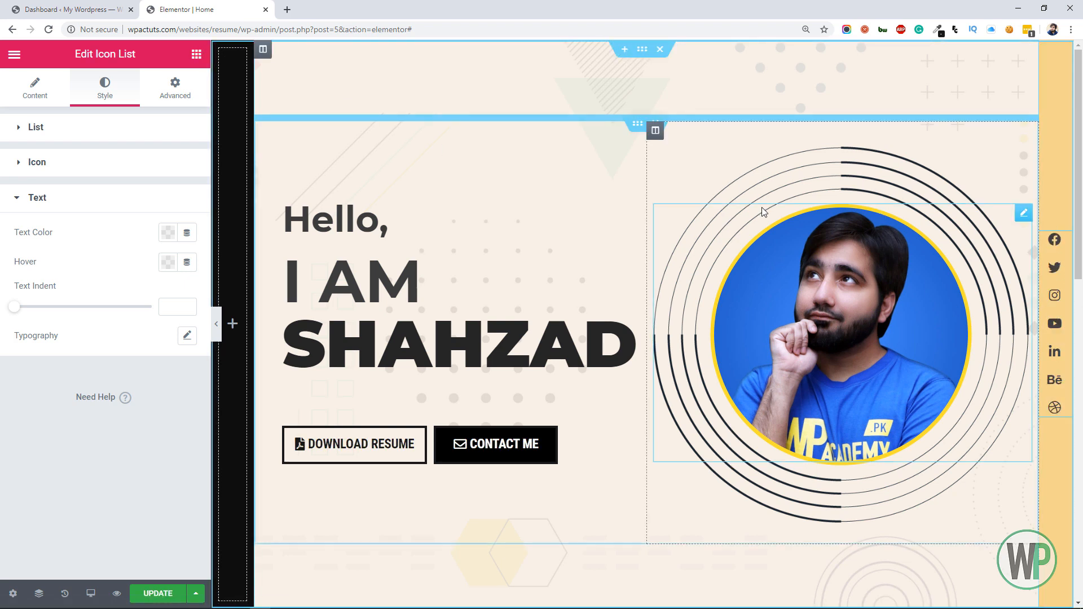
{"action": "left_click", "coordinate": [137, 204]}
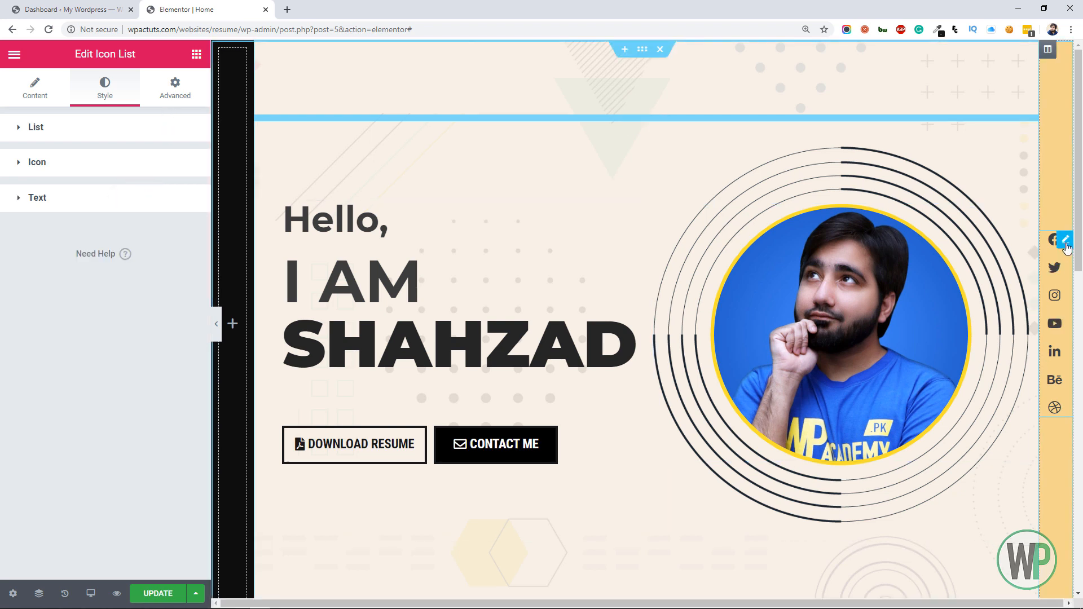
Duplicate the social icon list into the empty black column and remove the Dribbble and Behance items from that copy
{"action": "right_click", "coordinate": [1066, 248]}
{"action": "left_click", "coordinate": [1027, 276]}
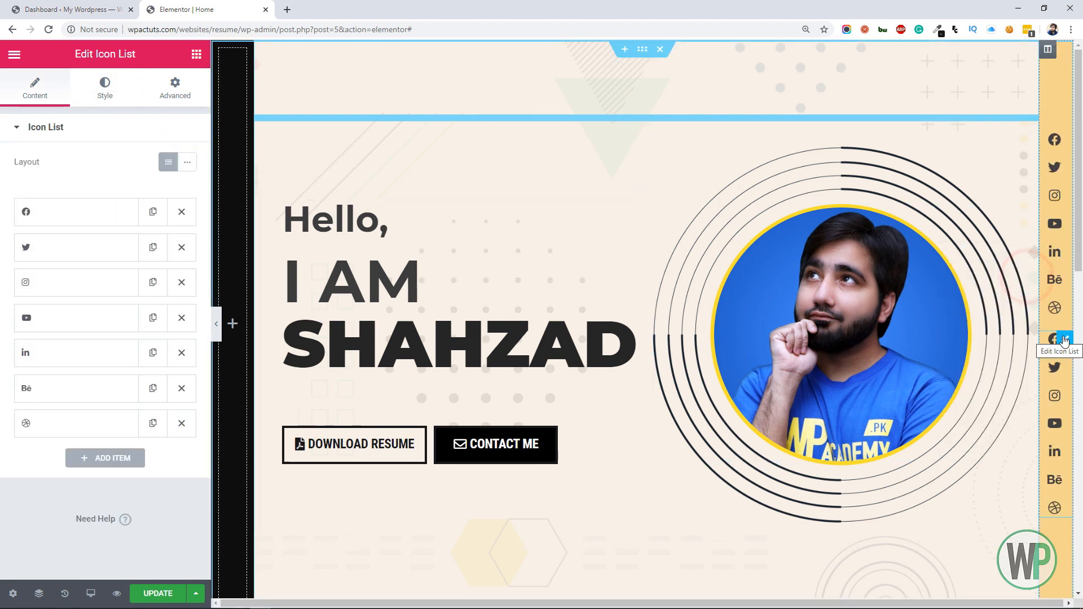
{"action": "left_click_drag", "start_coordinate": [1064, 340], "coordinate": [220, 252]}
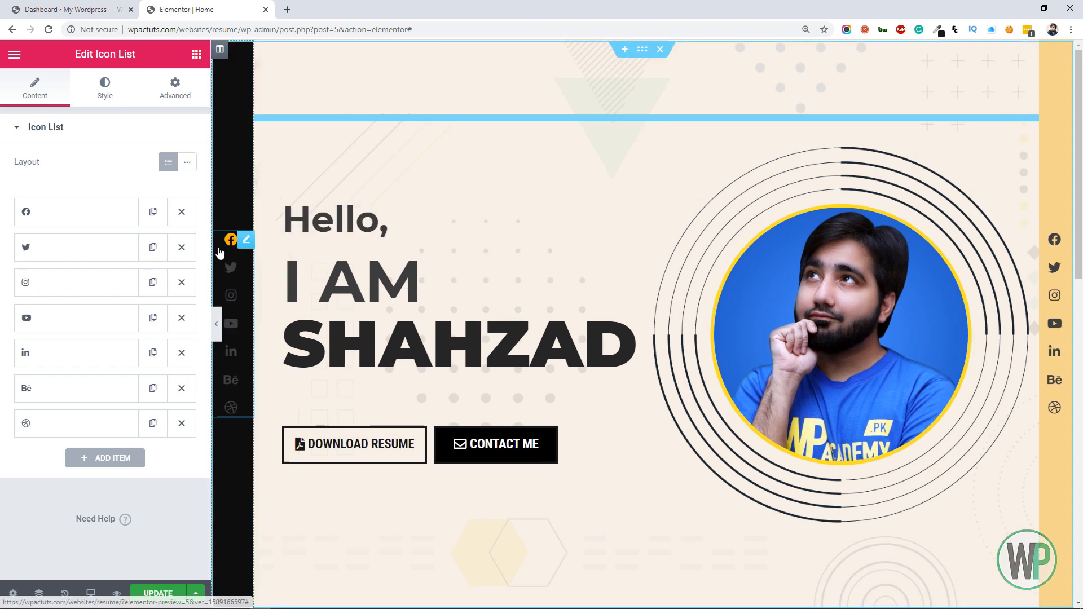
{"action": "left_click", "coordinate": [181, 423]}
{"action": "left_click", "coordinate": [181, 389]}
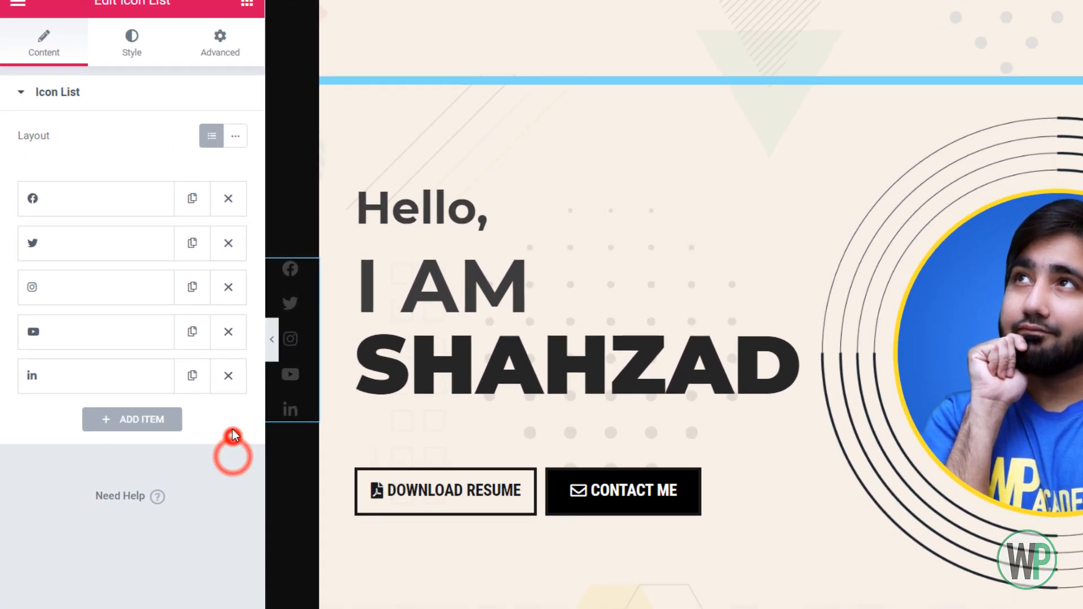
Replace the Facebook icon in the black column's list with the Home icon
{"action": "left_click", "coordinate": [54, 204]}
{"action": "left_click", "coordinate": [138, 325]}
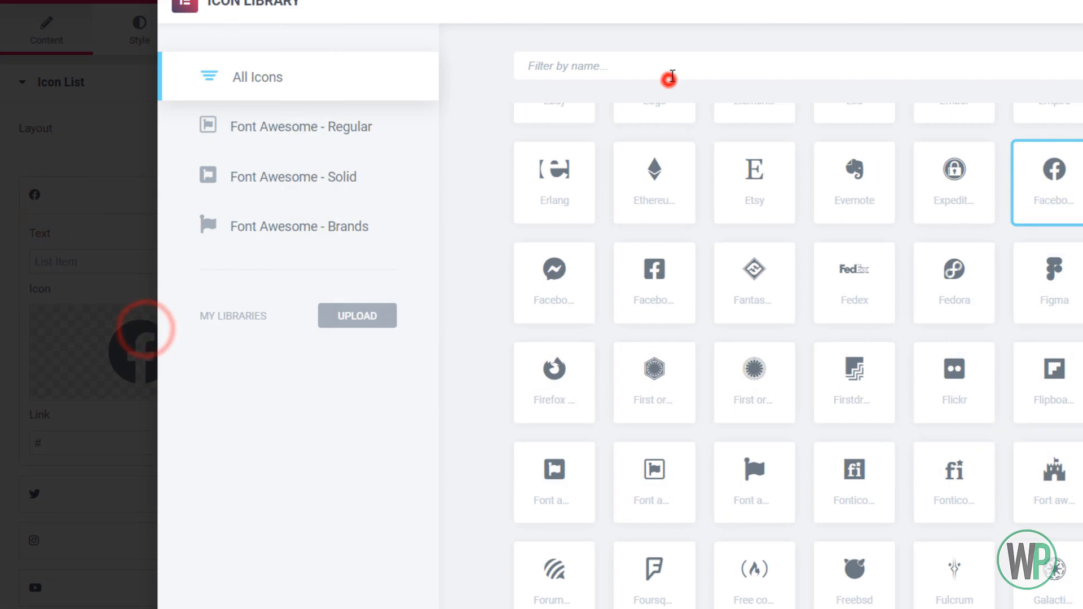
{"action": "left_click", "coordinate": [670, 77]}
{"action": "type", "text": "ho"}
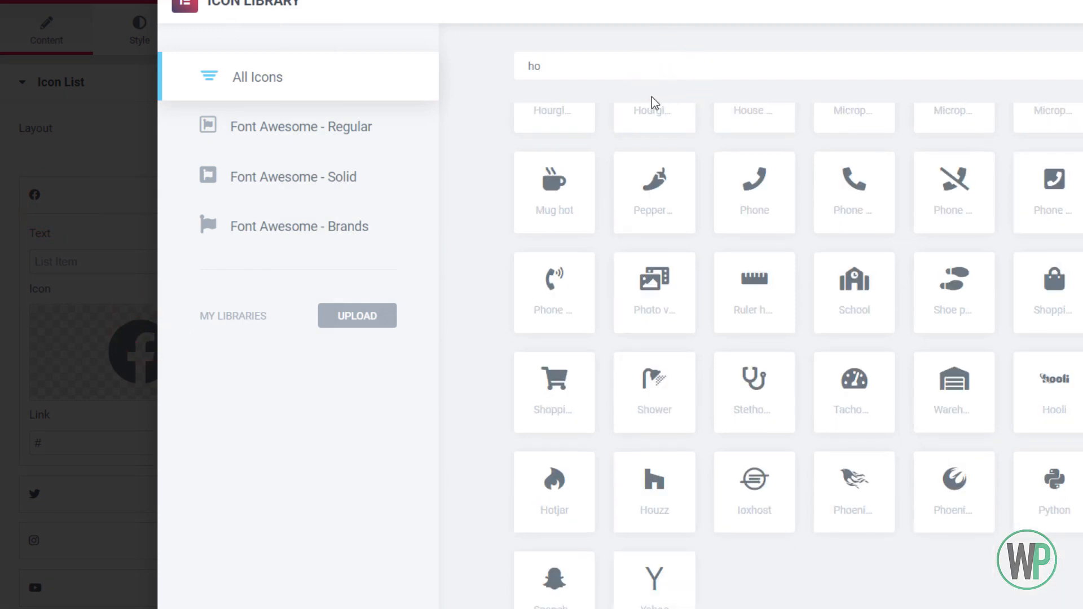
{"action": "type", "text": "m"}
{"action": "double_click", "coordinate": [578, 179]}
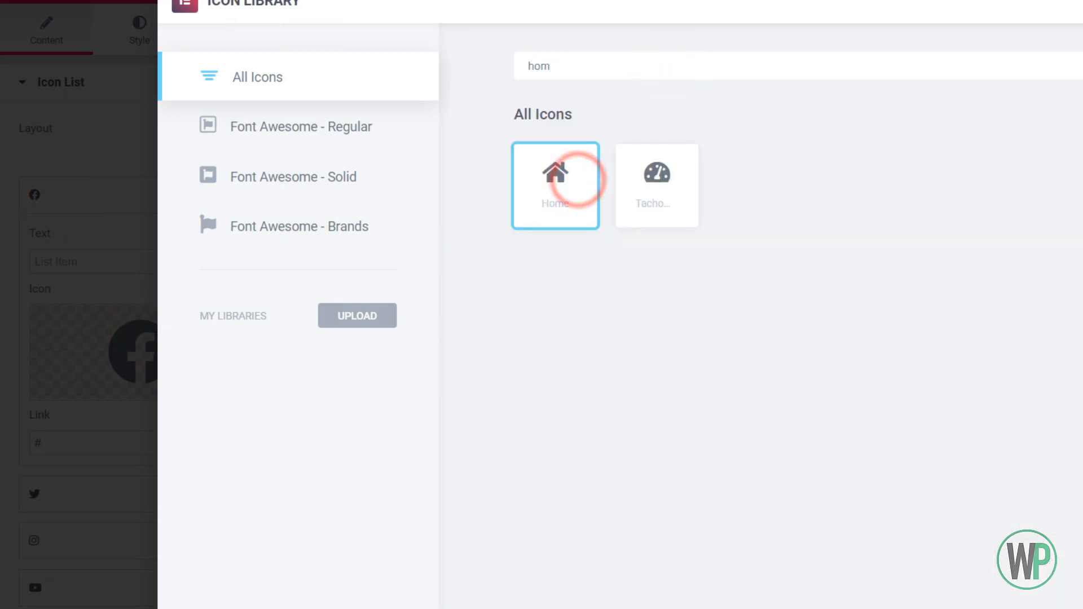
{"action": "left_click", "coordinate": [116, 204]}
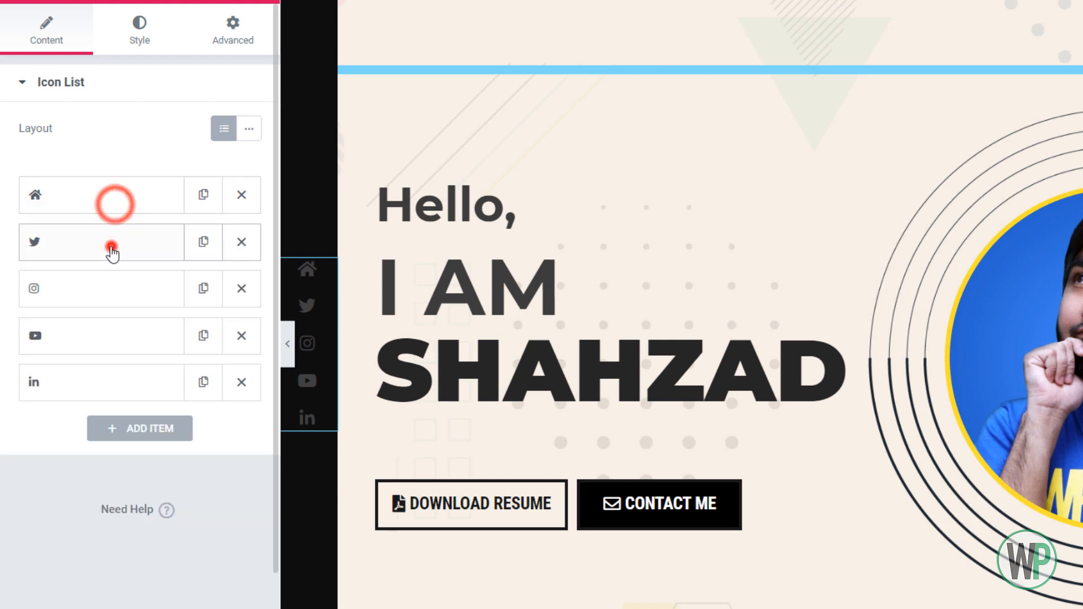
Replace the Twitter icon in the black column's list with the User tie icon
{"action": "left_click", "coordinate": [110, 242]}
{"action": "left_click", "coordinate": [123, 376]}
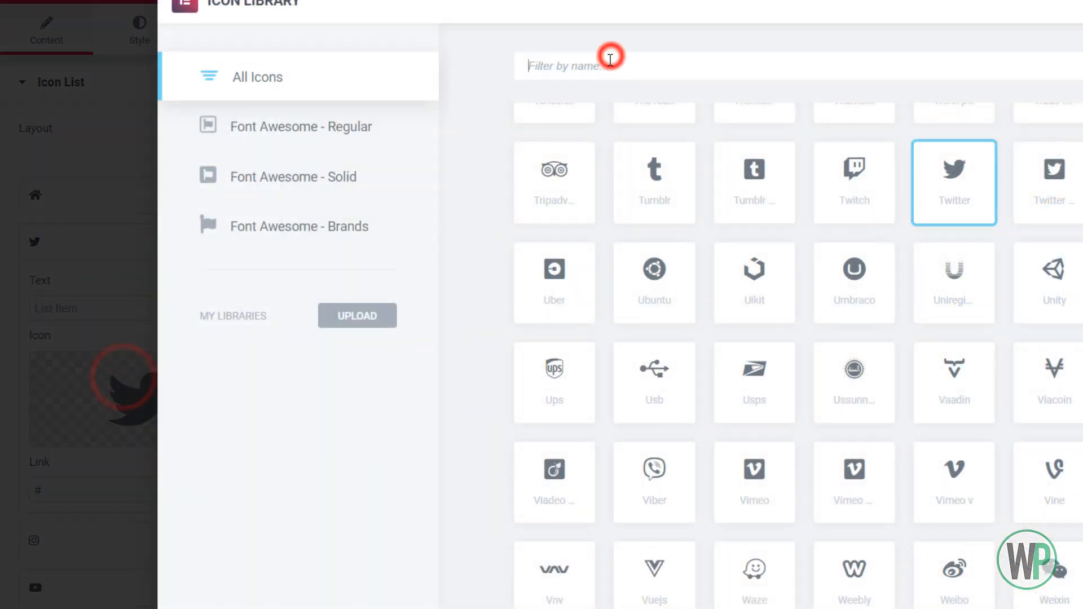
{"action": "type", "text": "user"}
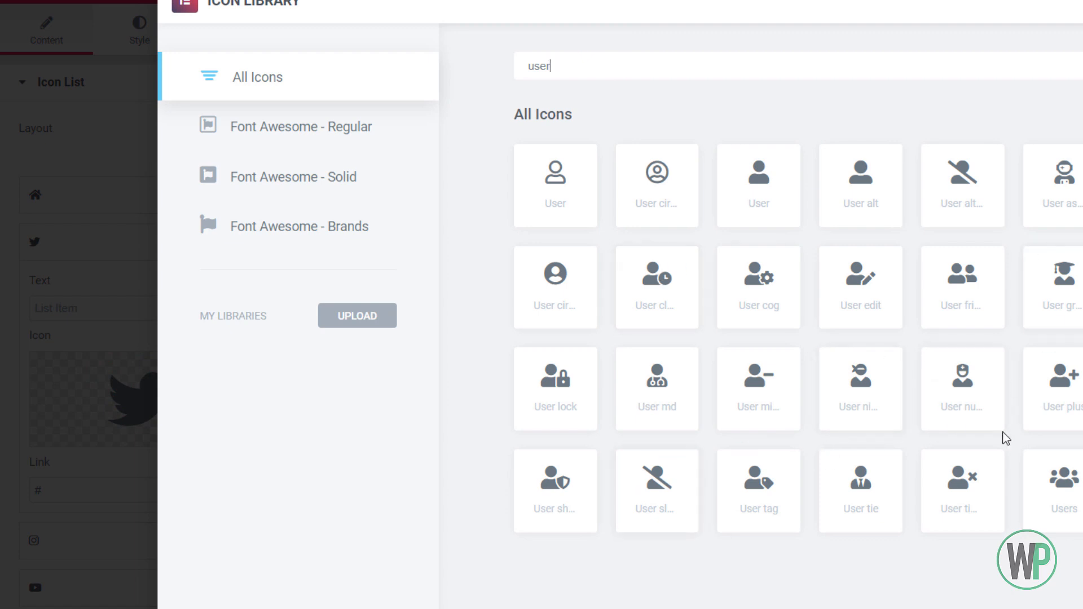
{"action": "double_click", "coordinate": [883, 523]}
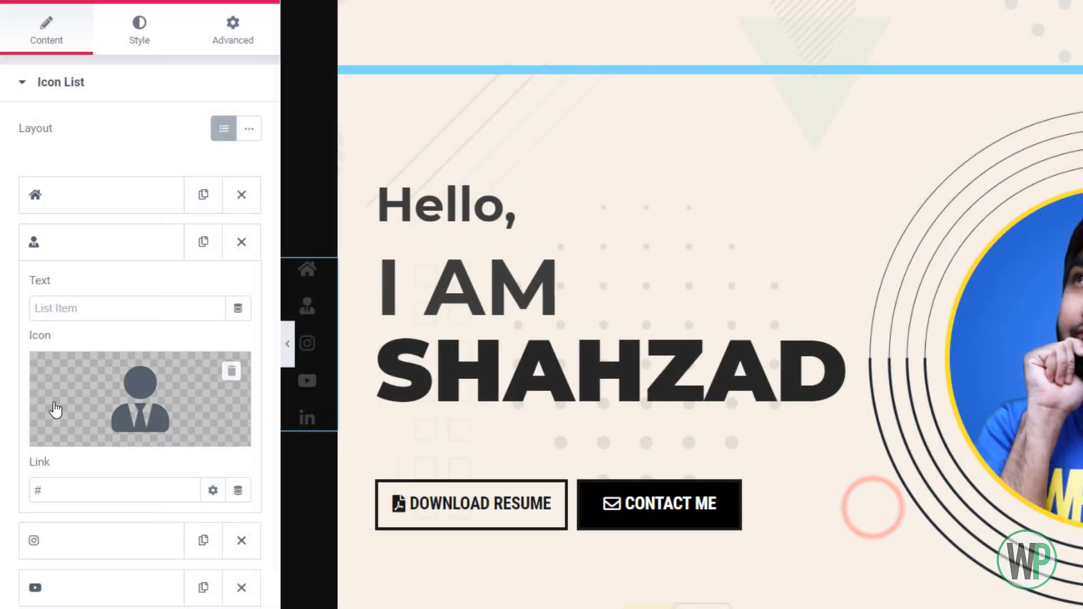
{"action": "left_click", "coordinate": [103, 252]}
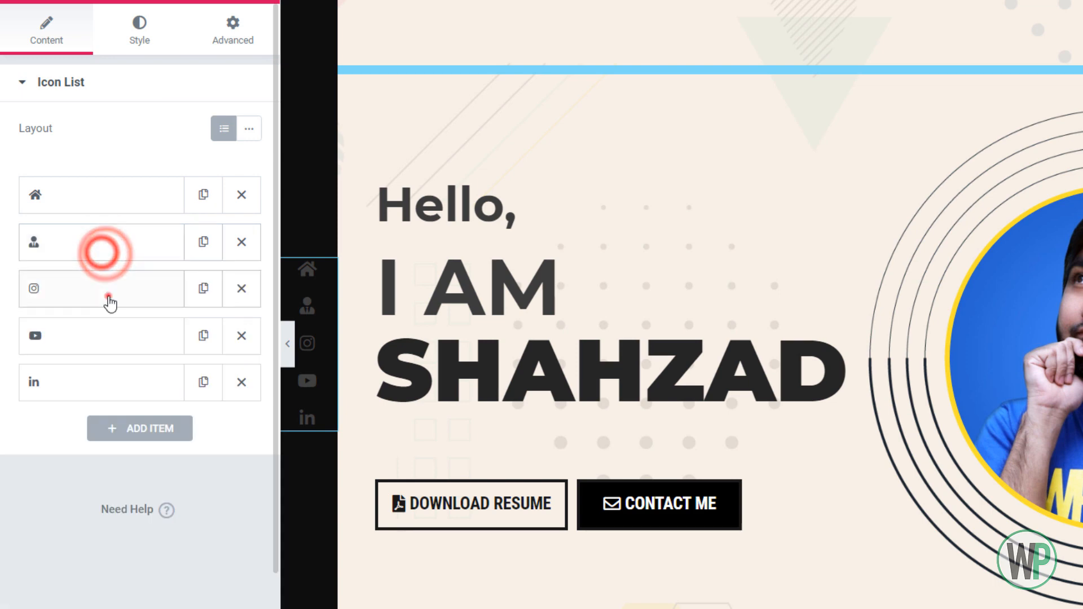
Replace the Instagram icon in the black column's list with the Tools icon
{"action": "left_click", "coordinate": [108, 291]}
{"action": "left_click", "coordinate": [138, 410]}
{"action": "left_click", "coordinate": [580, 65]}
{"action": "type", "text": "too"}
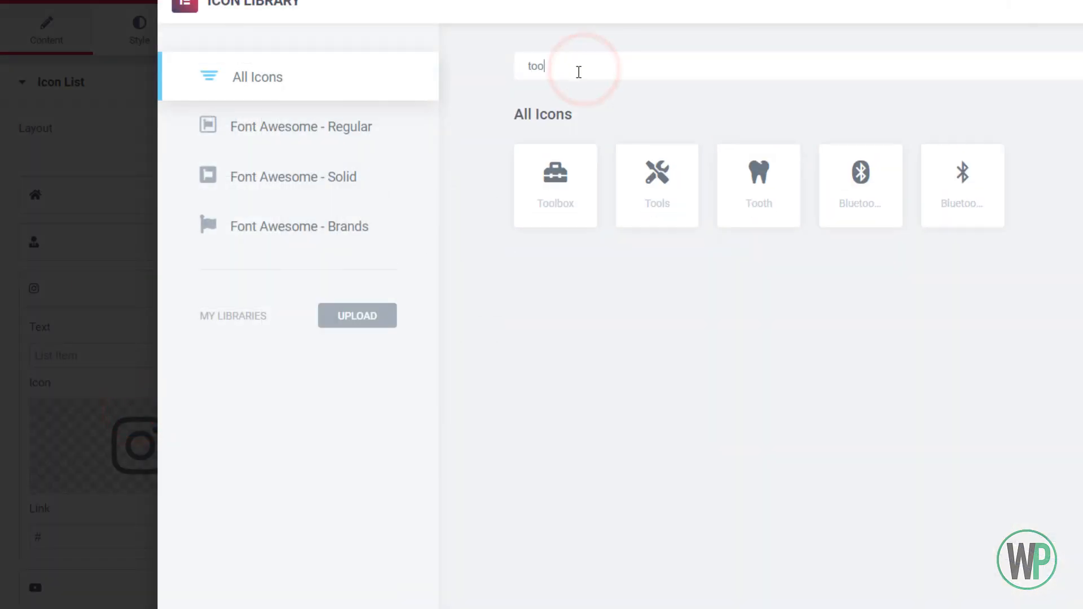
{"action": "left_click", "coordinate": [647, 195]}
{"action": "left_click", "coordinate": [647, 195]}
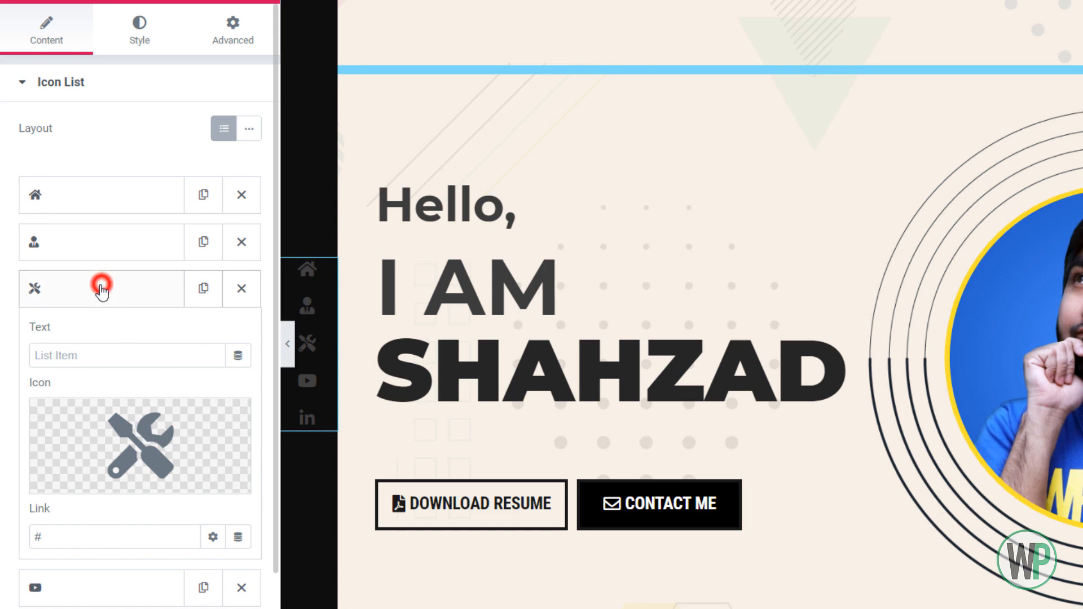
{"action": "left_click", "coordinate": [102, 290]}
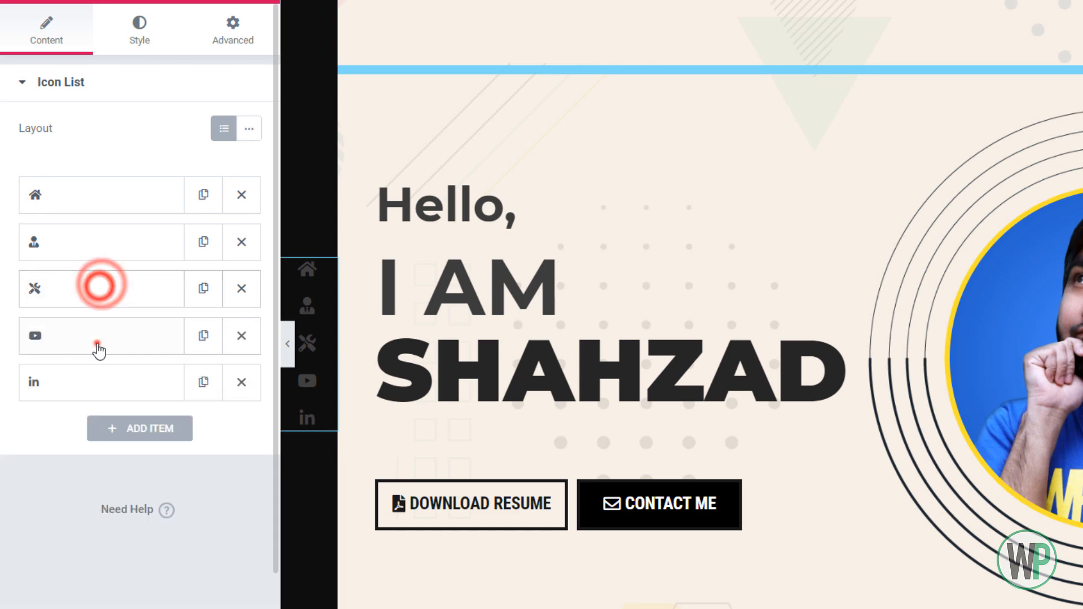
Replace the YouTube icon in the black column's list with the plain Briefcase icon
{"action": "left_click", "coordinate": [96, 338]}
{"action": "left_click", "coordinate": [143, 466]}
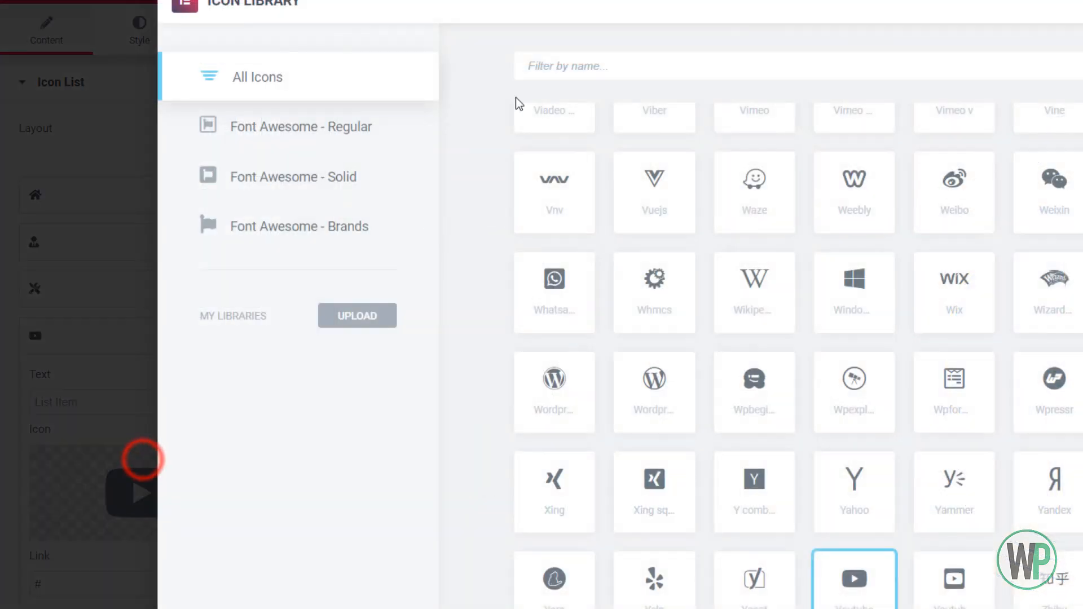
{"action": "left_click", "coordinate": [534, 66]}
{"action": "type", "text": "bri"}
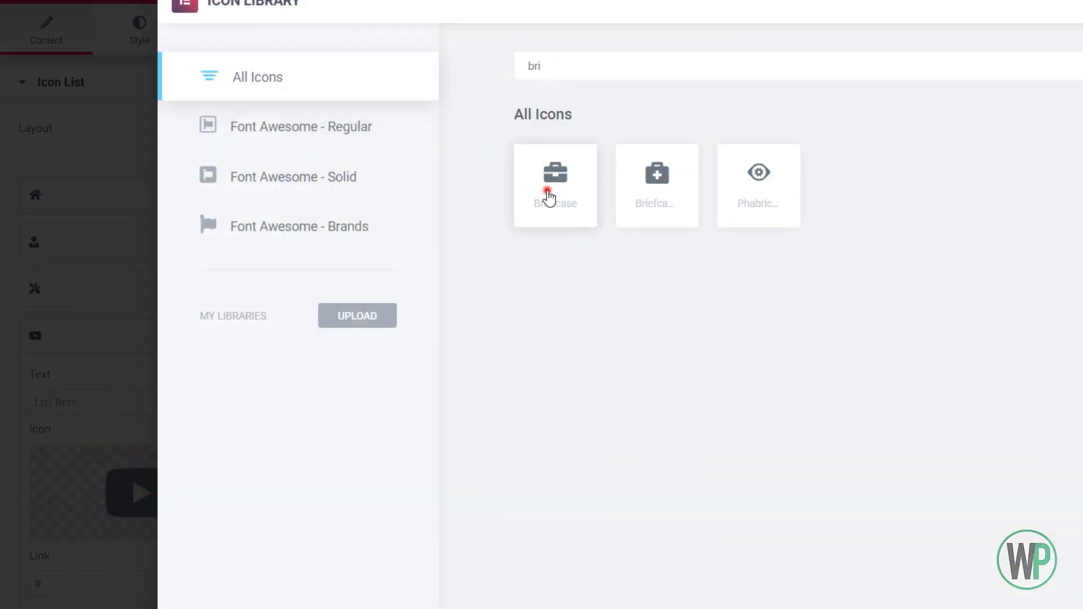
{"action": "double_click", "coordinate": [548, 197]}
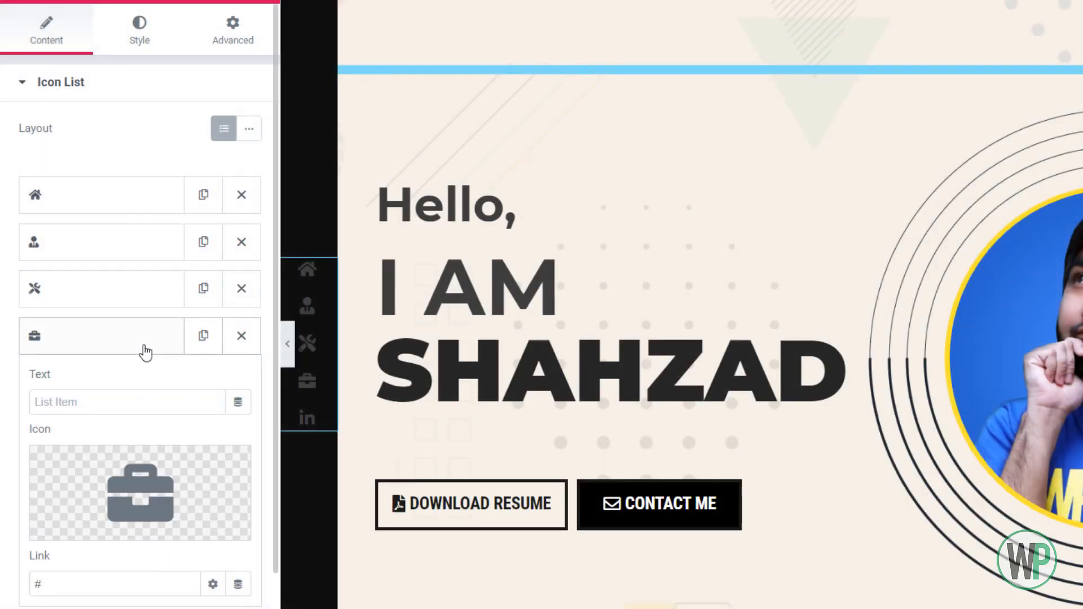
{"action": "left_click", "coordinate": [145, 349]}
Replace the Linkedin icon in the black column's list with the solid closed Envelope icon
{"action": "left_click", "coordinate": [139, 381]}
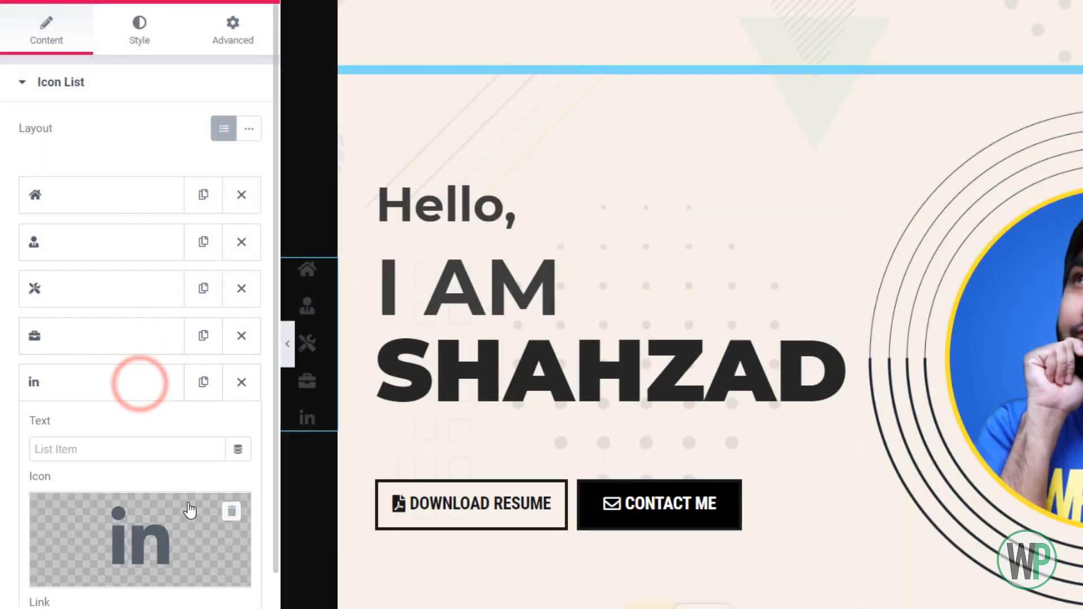
{"action": "left_click", "coordinate": [189, 510]}
{"action": "left_click", "coordinate": [602, 62]}
{"action": "type", "text": "env"}
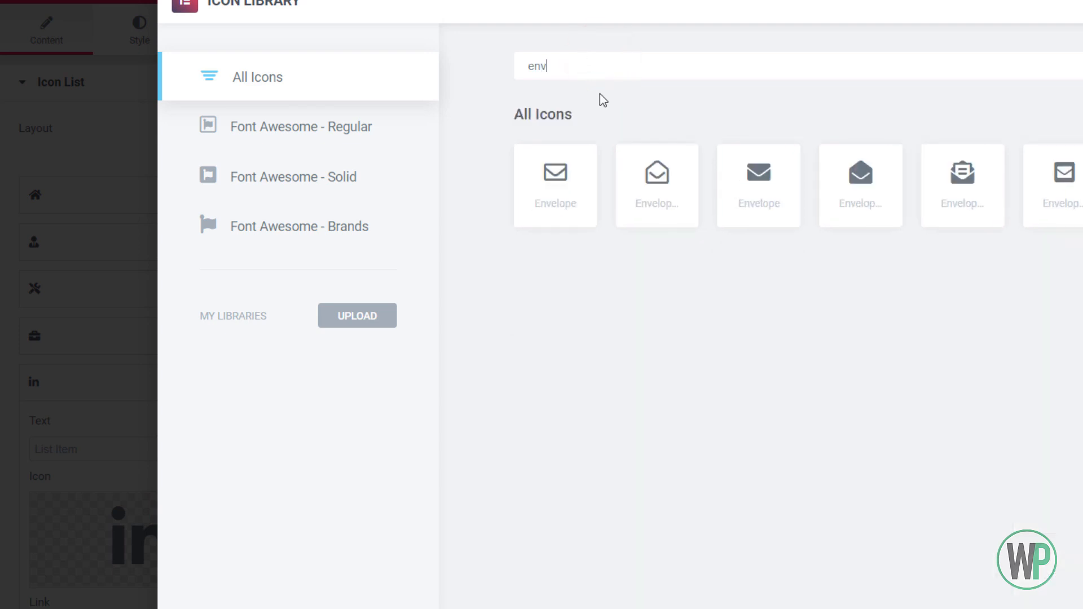
{"action": "double_click", "coordinate": [742, 210]}
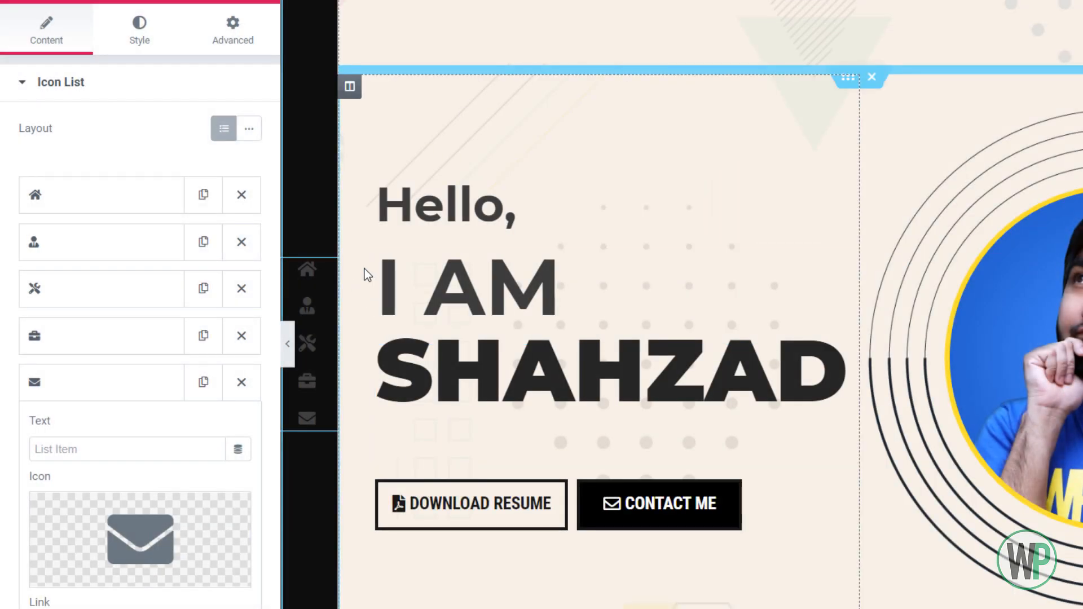
Increase the space between the items of the black column's icon list to 20
{"action": "left_click", "coordinate": [142, 29]}
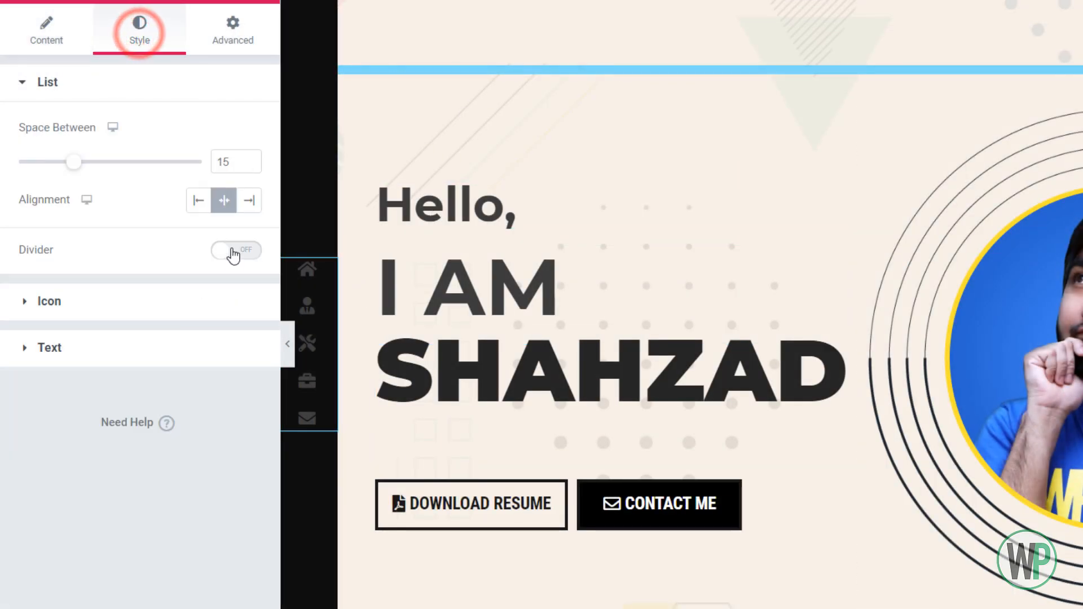
{"action": "left_click", "coordinate": [248, 160]}
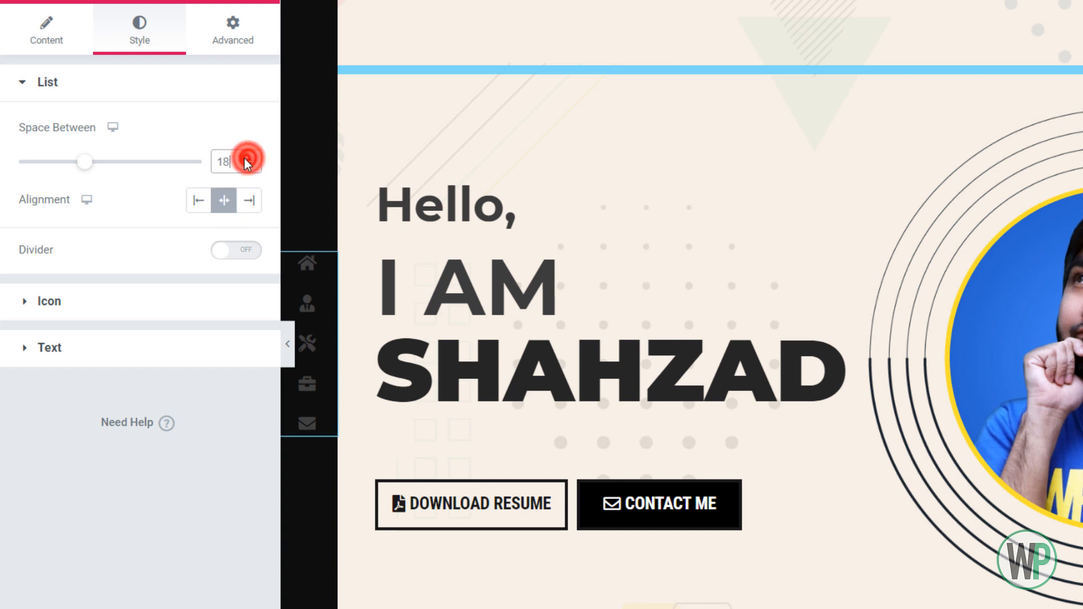
{"action": "left_click", "coordinate": [248, 161]}
{"action": "left_click", "coordinate": [248, 160]}
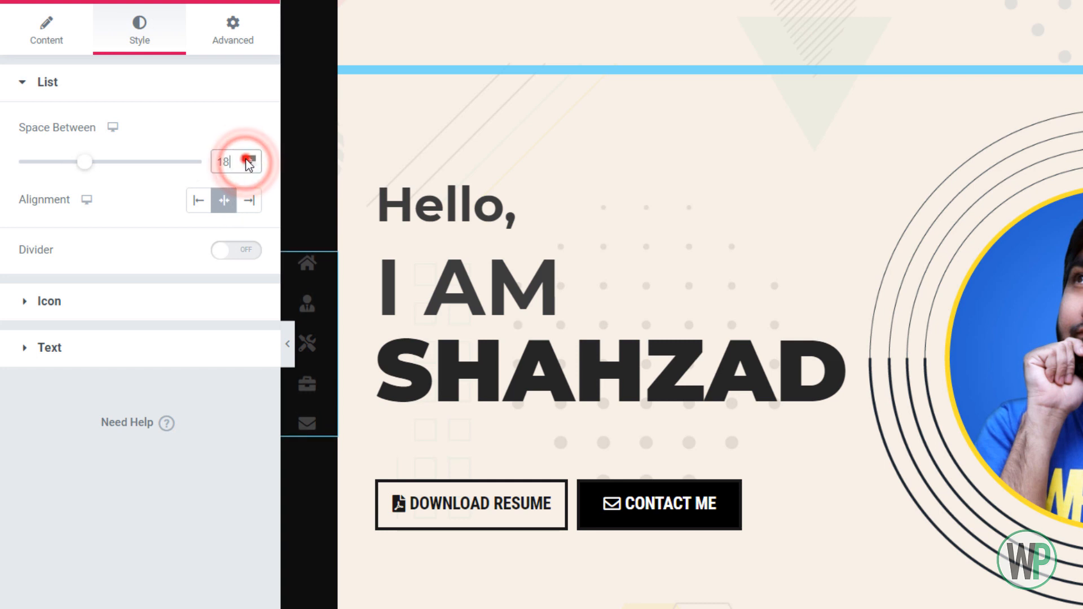
{"action": "left_click", "coordinate": [248, 161]}
Increase the icon size of the black column's icon list to 30
{"action": "left_click", "coordinate": [200, 306]}
{"action": "left_click", "coordinate": [250, 285]}
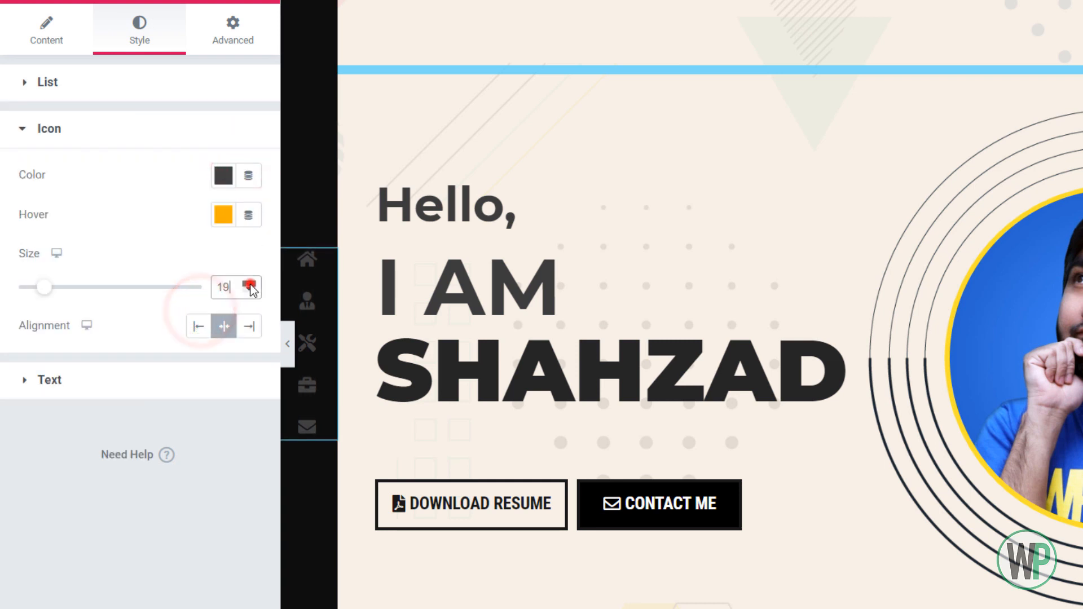
{"action": "left_click", "coordinate": [249, 285]}
{"action": "left_click", "coordinate": [250, 285]}
{"action": "left_click", "coordinate": [249, 284]}
{"action": "left_click", "coordinate": [249, 285]}
{"action": "left_click", "coordinate": [249, 285]}
{"action": "left_click", "coordinate": [249, 284]}
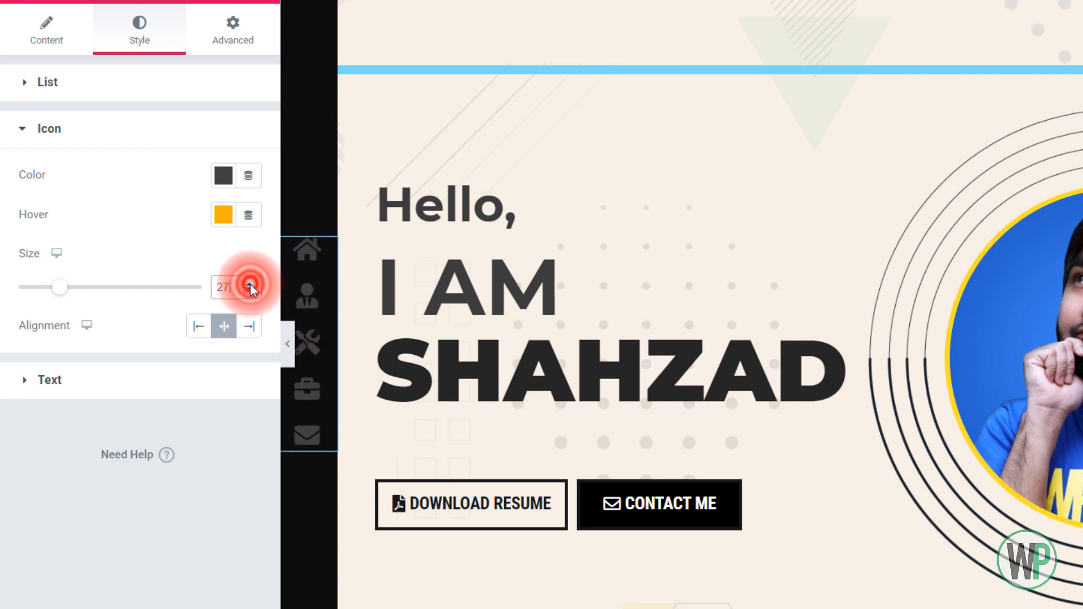
{"action": "left_click", "coordinate": [250, 285]}
{"action": "left_click", "coordinate": [249, 285]}
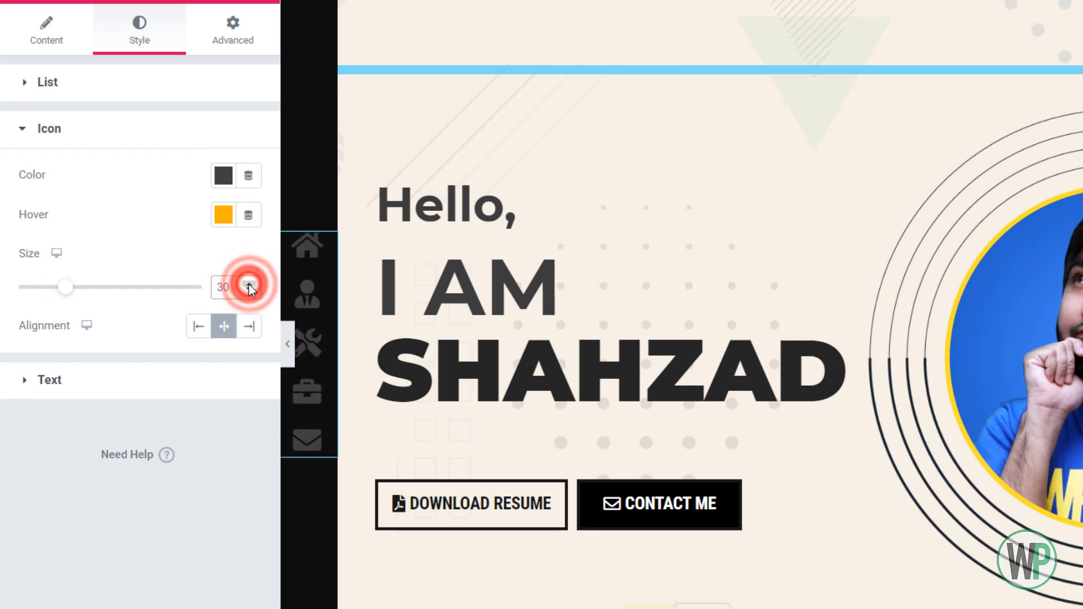
{"action": "left_click", "coordinate": [249, 284]}
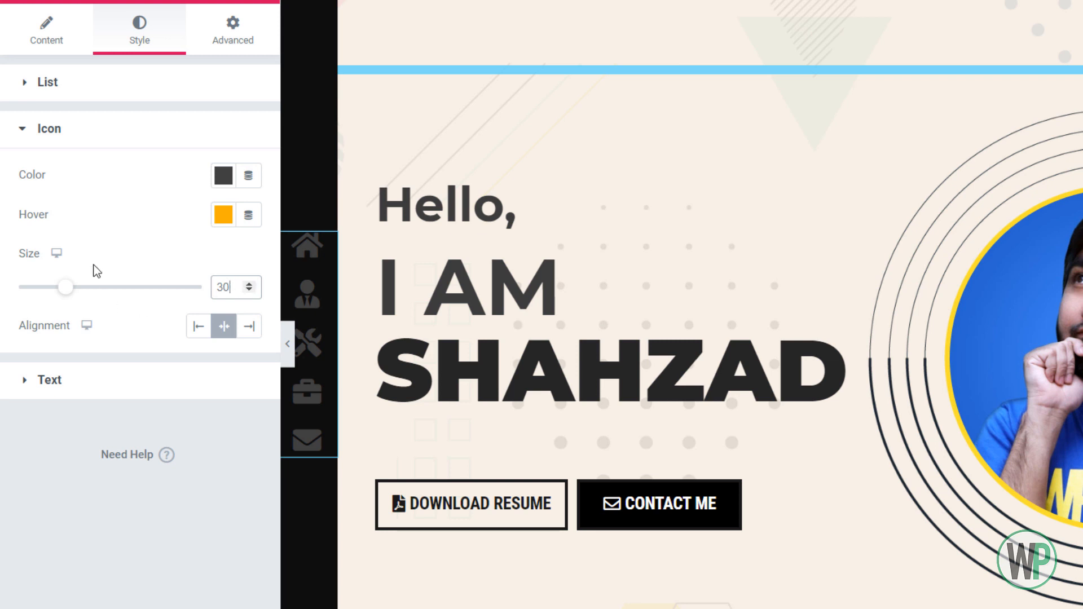
Set the space between the items of the black column's icon list to 25
{"action": "left_click", "coordinate": [100, 88]}
{"action": "double_click", "coordinate": [221, 159]}
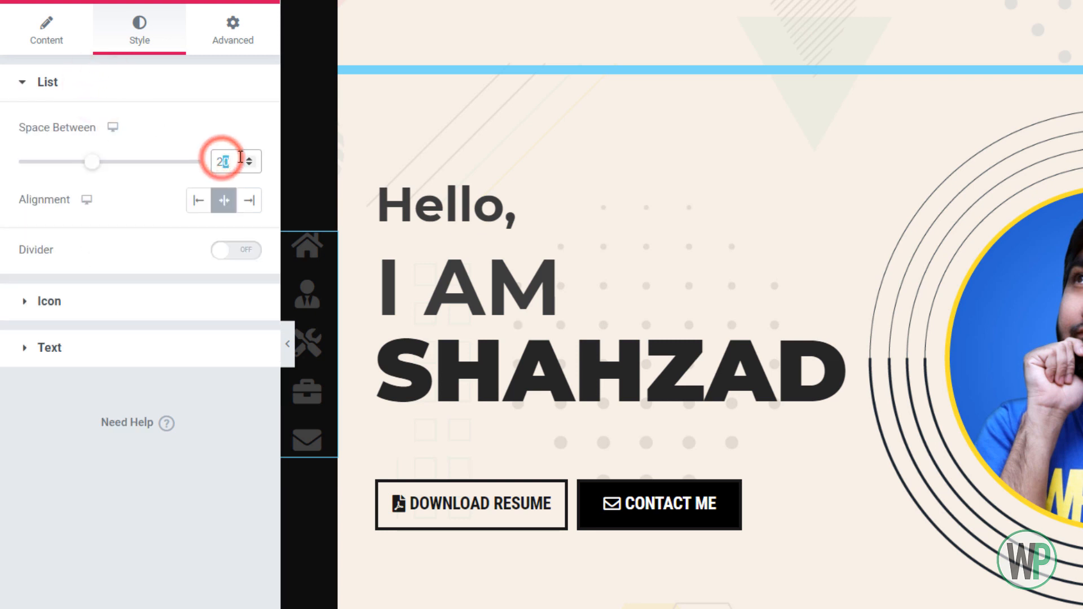
{"action": "type", "text": "25"}
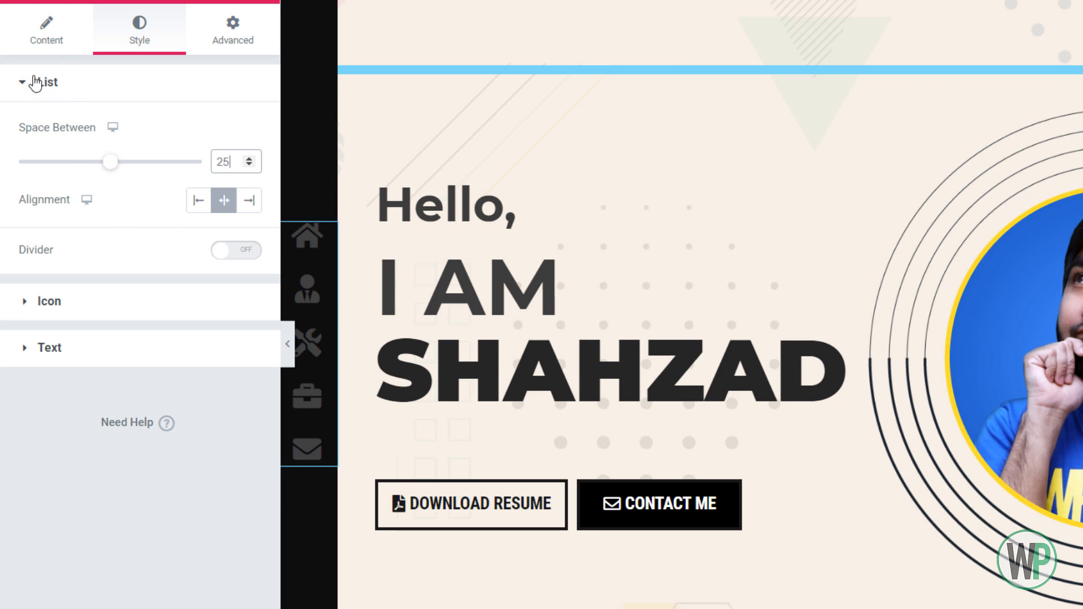
Change the icon list's icon color to a near-white gray and its text color to #DDCFCF
{"action": "left_click", "coordinate": [195, 300]}
{"action": "left_click", "coordinate": [221, 175]}
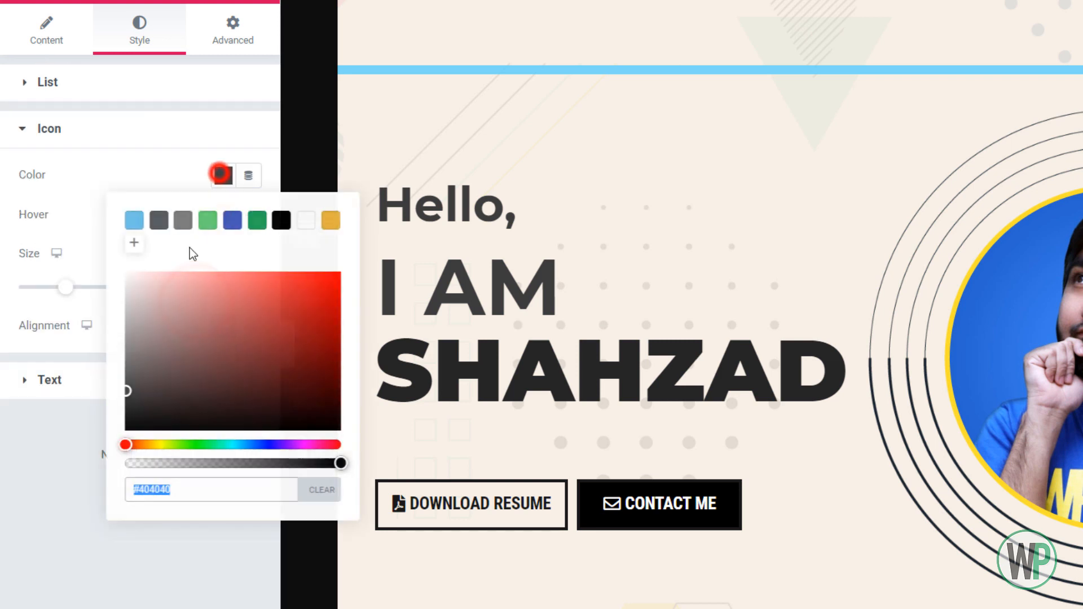
{"action": "left_click_drag", "start_coordinate": [154, 293], "coordinate": [120, 299]}
{"action": "left_click", "coordinate": [25, 388]}
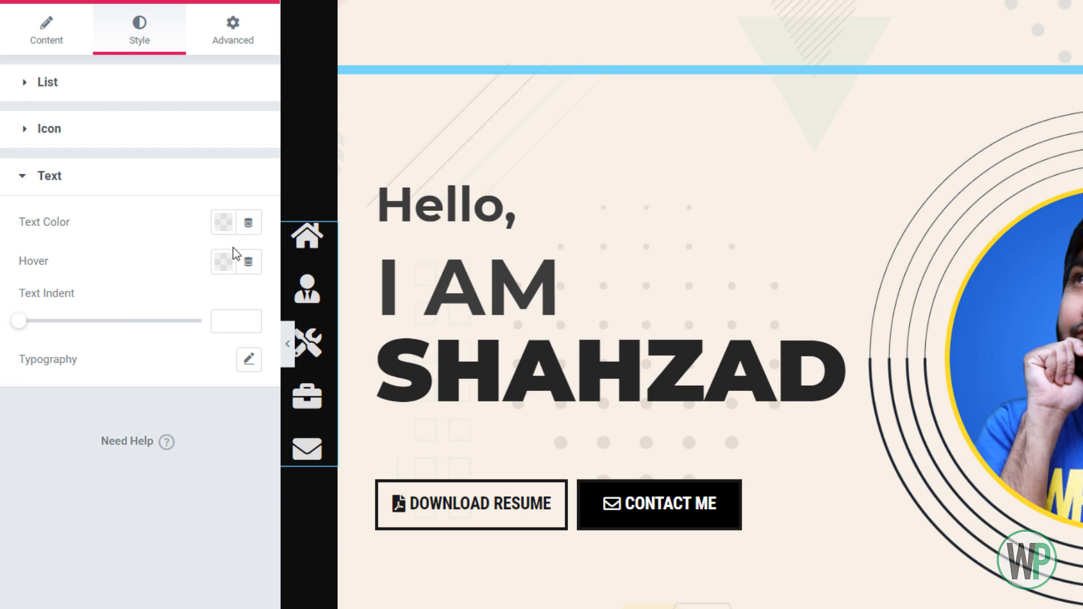
{"action": "left_click", "coordinate": [224, 222]}
{"action": "left_click", "coordinate": [138, 339]}
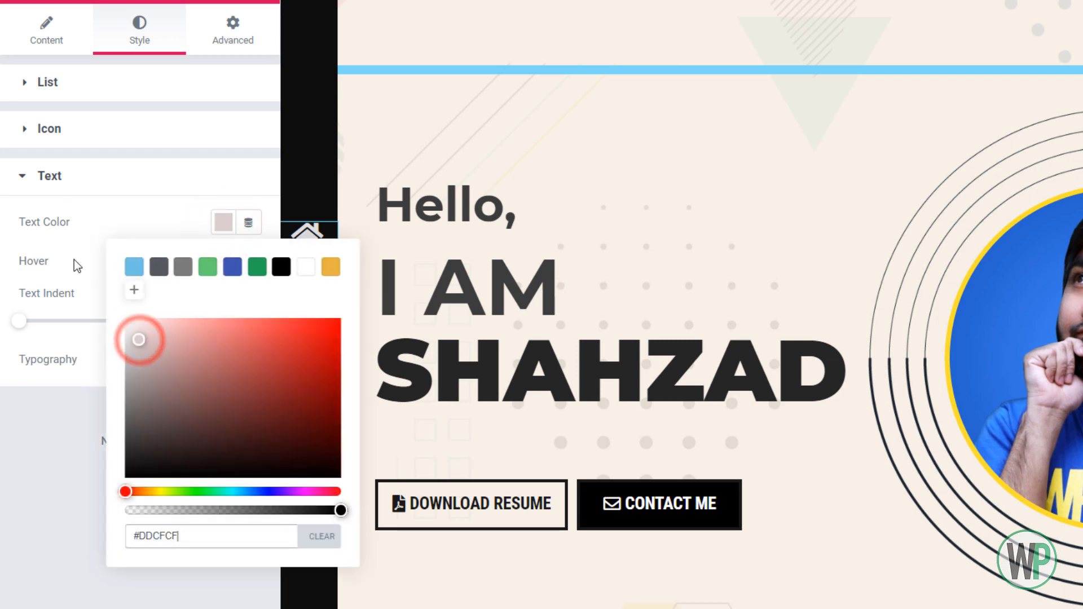
Fine-tune the icon color of the black column's icon list to #F2F2F2
{"action": "left_click", "coordinate": [79, 141]}
{"action": "left_click", "coordinate": [221, 175]}
{"action": "left_click_drag", "start_coordinate": [135, 280], "coordinate": [117, 279]}
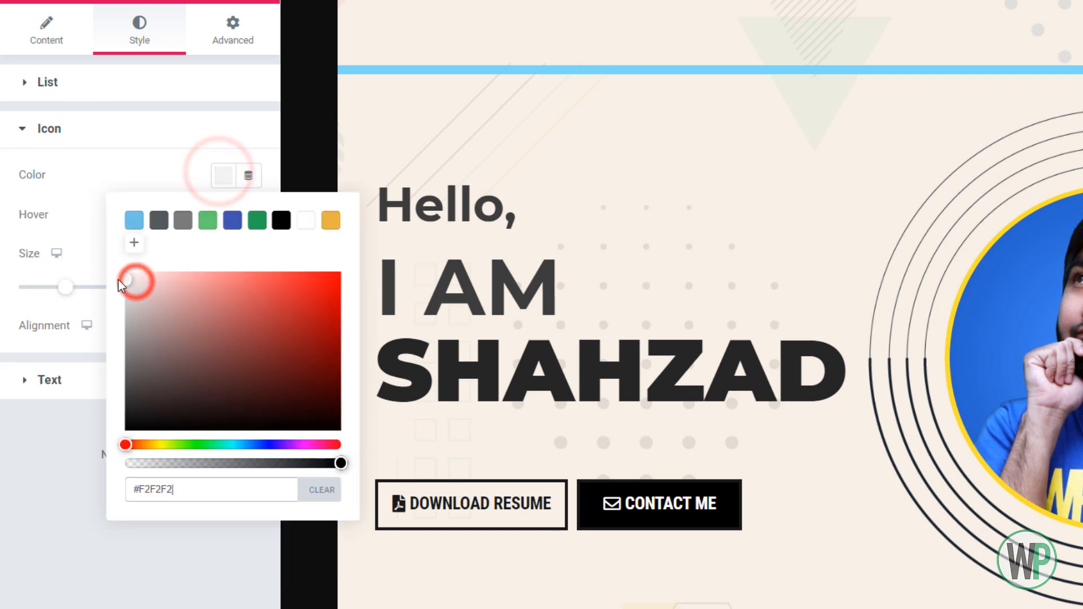
{"action": "left_click", "coordinate": [59, 207]}
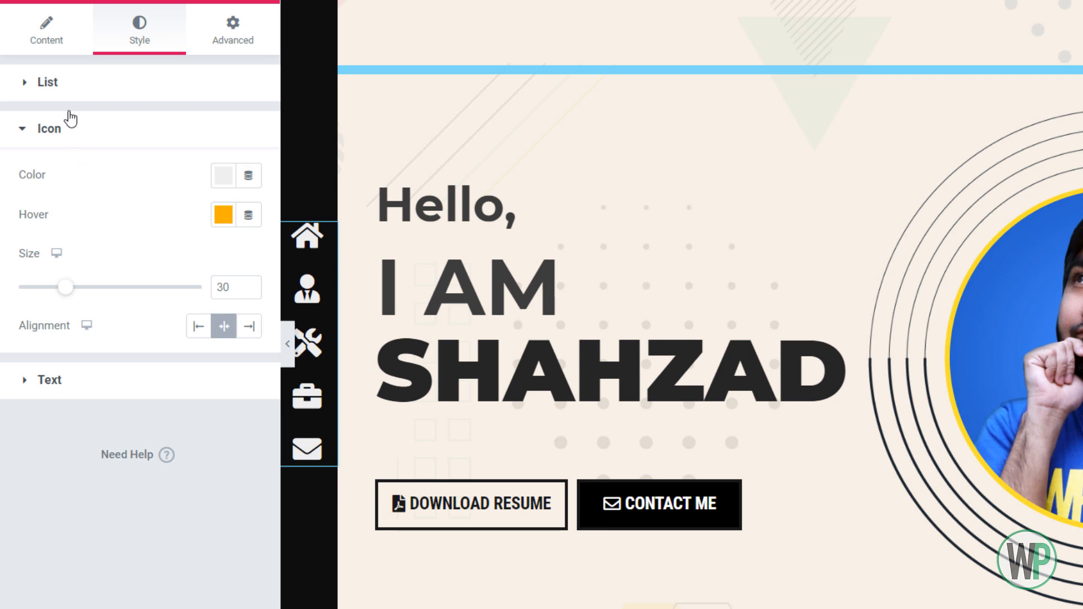
{"action": "left_click", "coordinate": [51, 54]}
{"action": "left_click", "coordinate": [128, 382]}
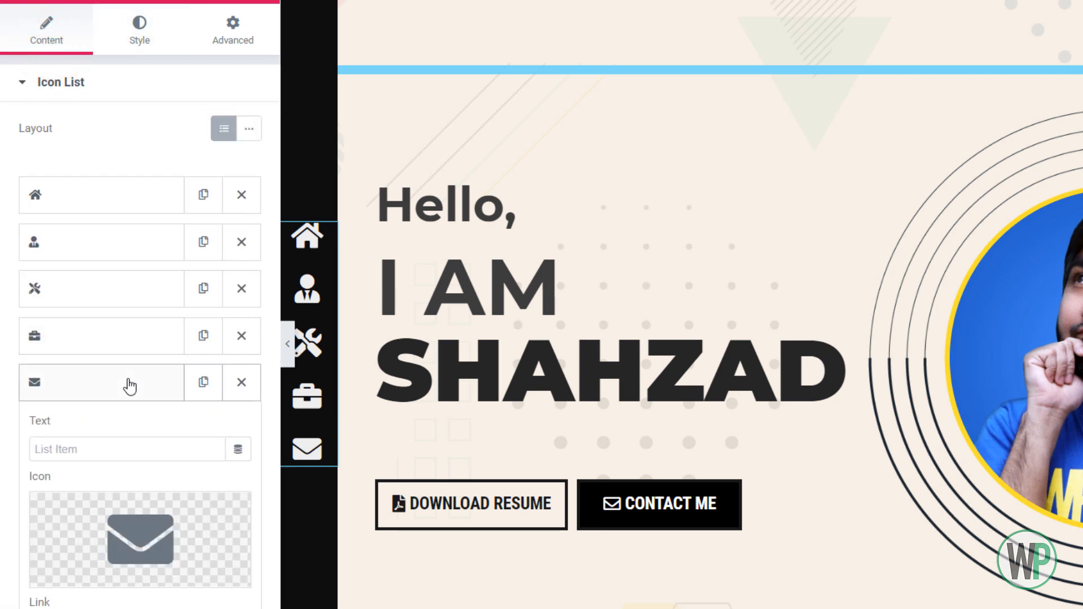
{"action": "left_click", "coordinate": [128, 384]}
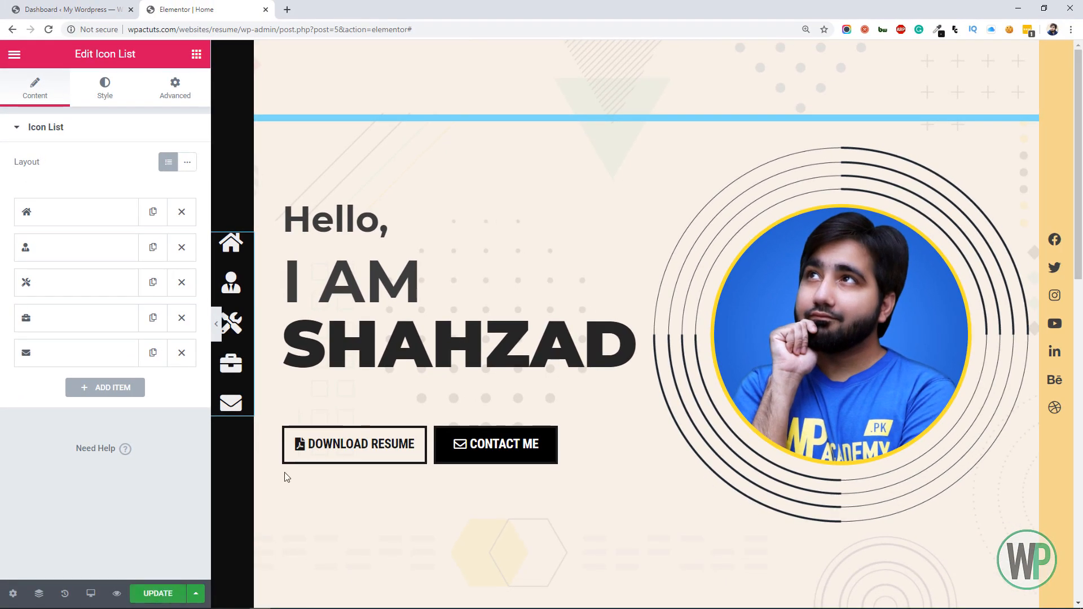
Change the background color of the empty section below the hero to the translucent light gray rgba(237, 237, 237, 0.29)
{"action": "mouse_move", "coordinate": [1079, 158]}
{"action": "left_mouse_down"}
{"action": "mouse_move", "coordinate": [1080, 380]}
{"action": "mouse_move", "coordinate": [1080, 159]}
{"action": "left_mouse_up"}
{"action": "right_click", "coordinate": [636, 160]}
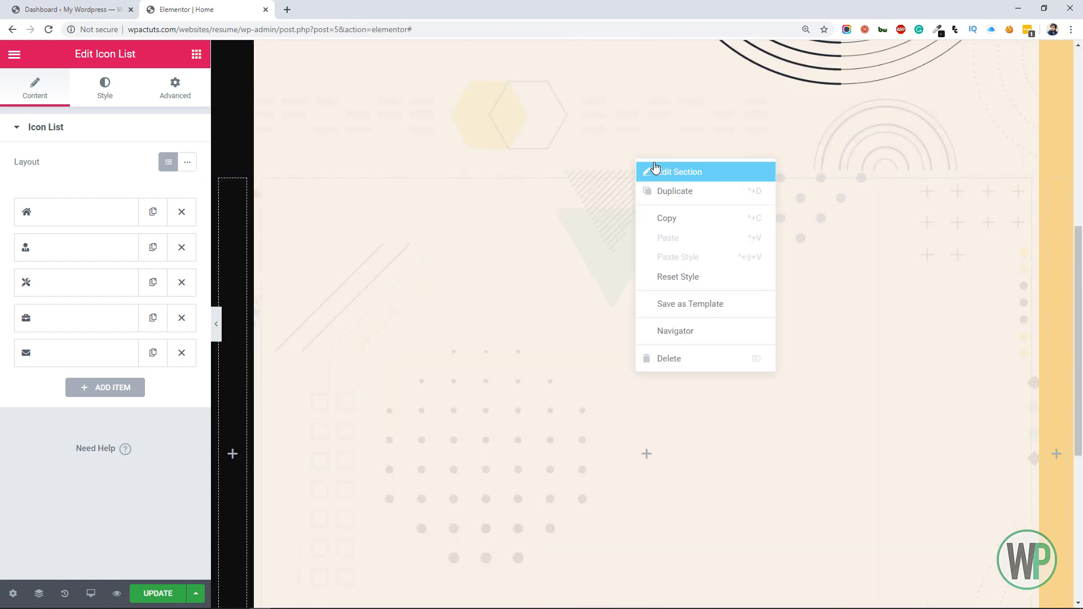
{"action": "left_click", "coordinate": [655, 169]}
{"action": "left_click", "coordinate": [120, 97]}
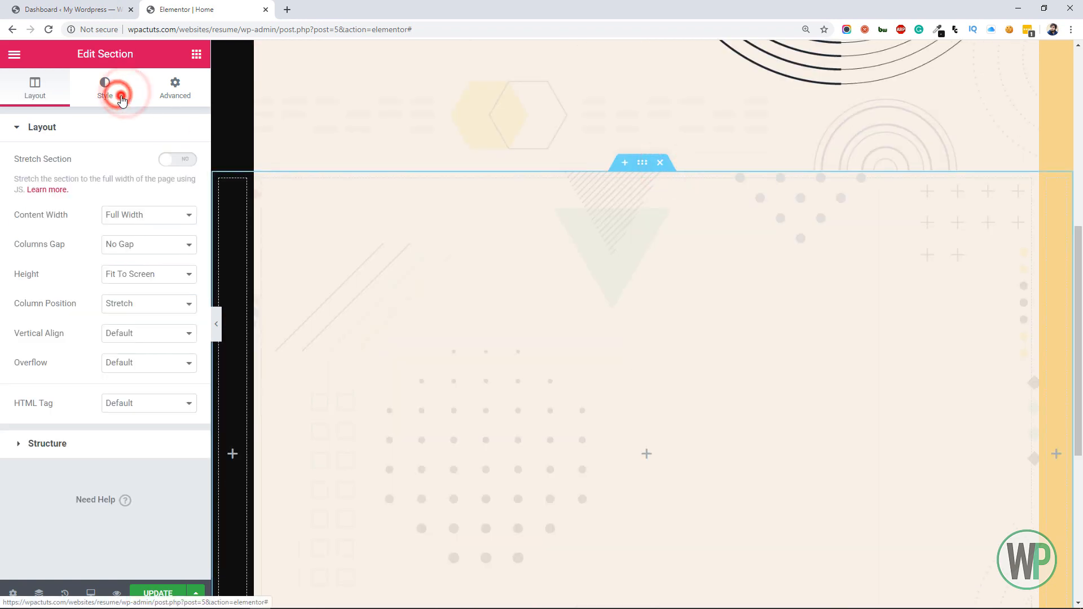
{"action": "left_click", "coordinate": [168, 222]}
{"action": "left_click", "coordinate": [107, 304]}
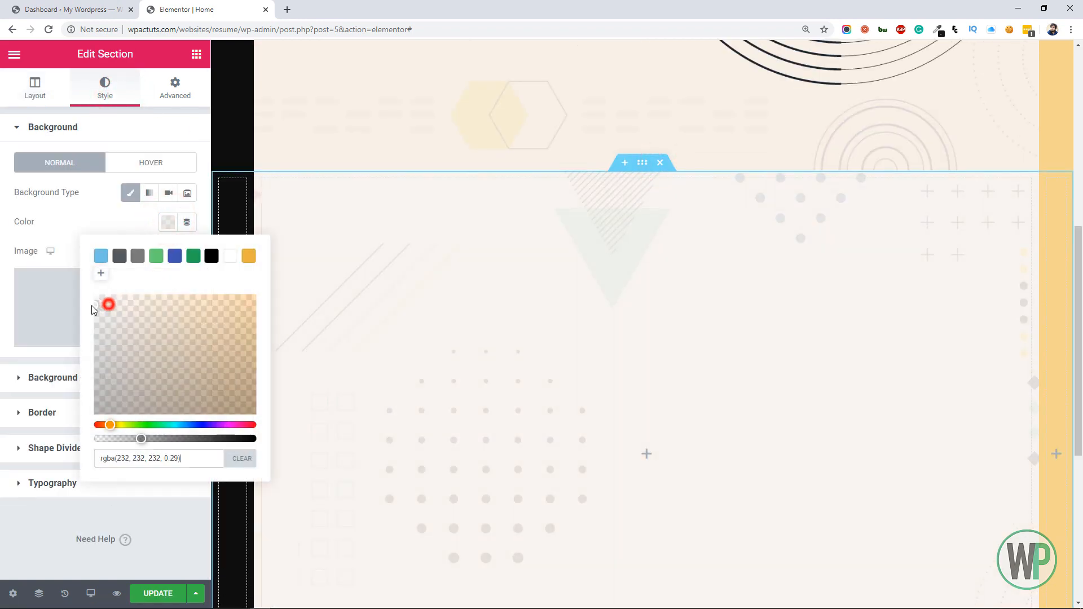
{"action": "left_click", "coordinate": [510, 321]}
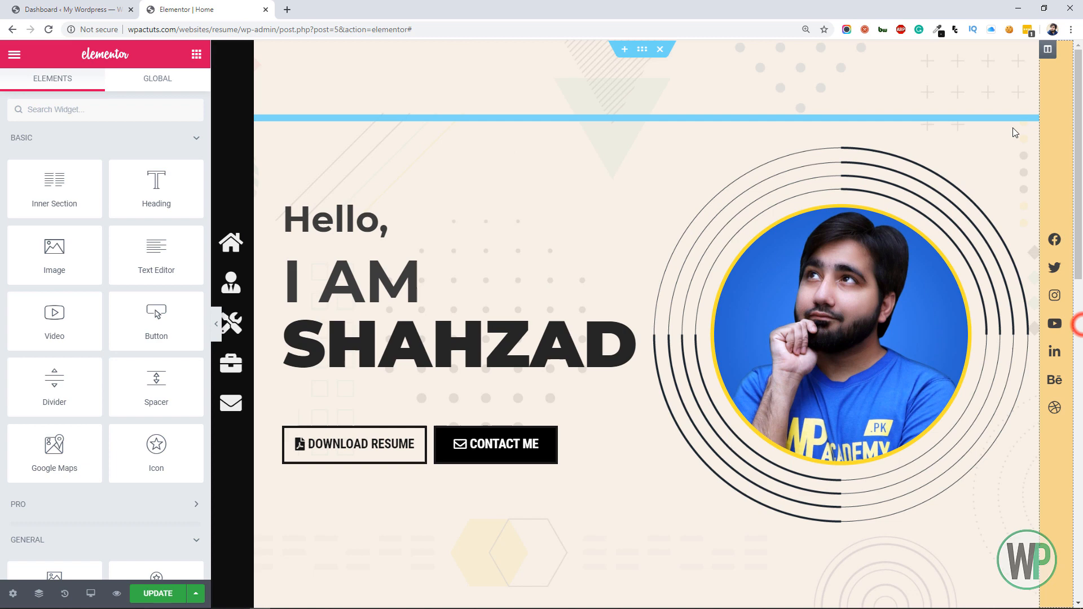
Give the hero section at the start of the page the CSS ID main
{"action": "right_click", "coordinate": [646, 49]}
{"action": "left_click", "coordinate": [663, 57]}
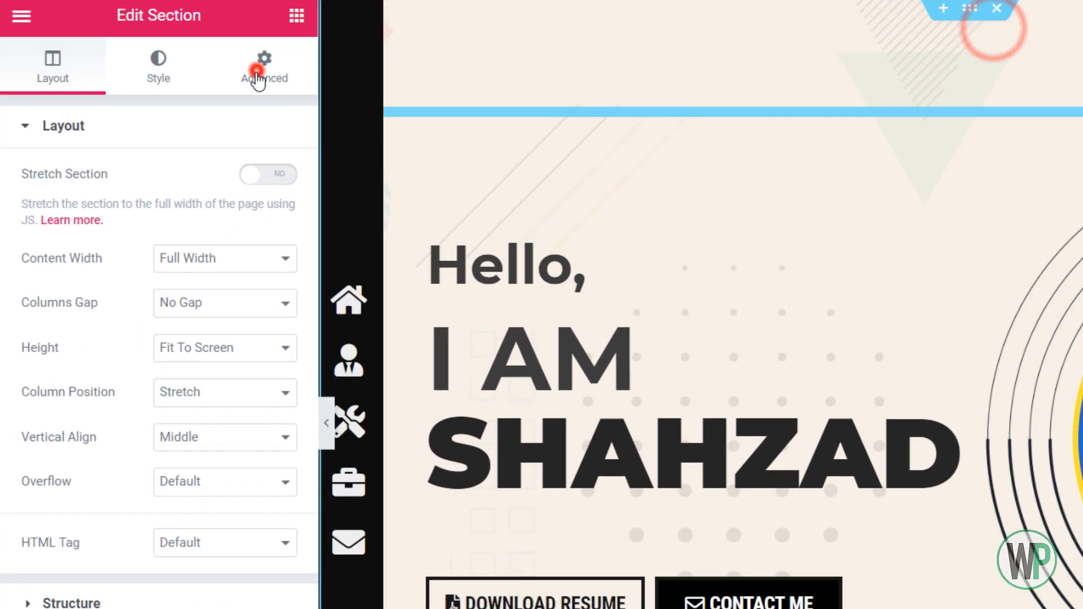
{"action": "left_click", "coordinate": [258, 80]}
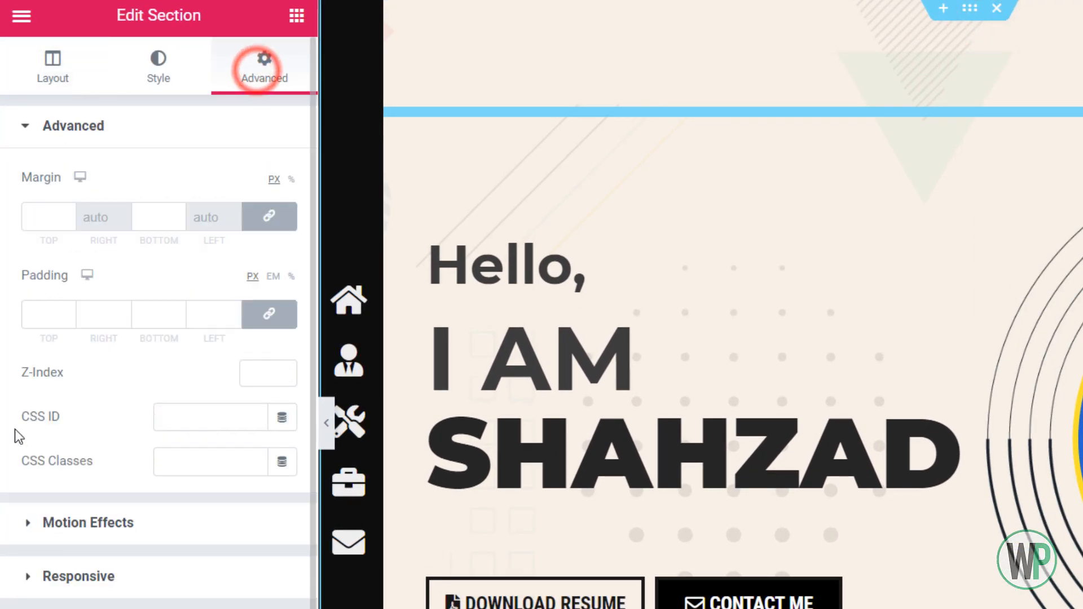
{"action": "left_click", "coordinate": [202, 417]}
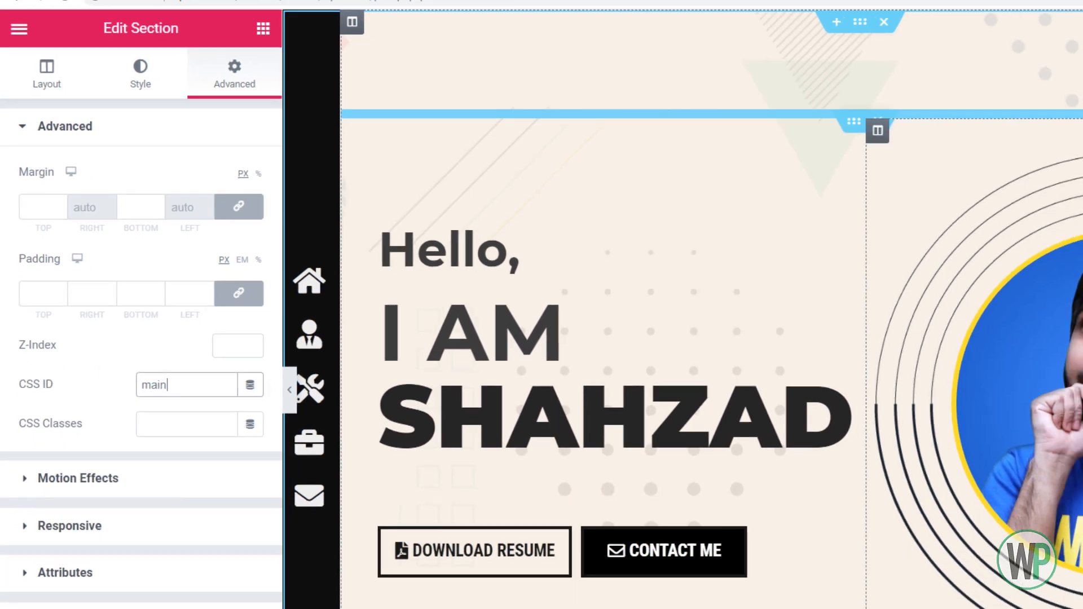
Give the empty gray section below the hero the CSS ID about
{"action": "scroll", "coordinate": [996, 395], "scroll_direction": "down", "scroll_amount": 10}
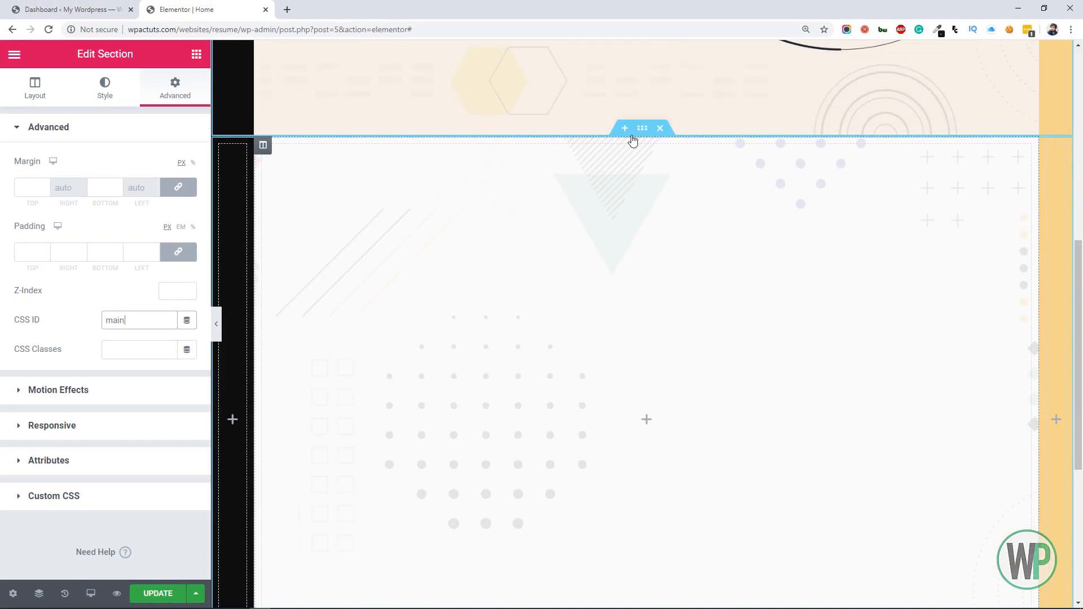
{"action": "right_click", "coordinate": [641, 130]}
{"action": "left_click", "coordinate": [655, 141]}
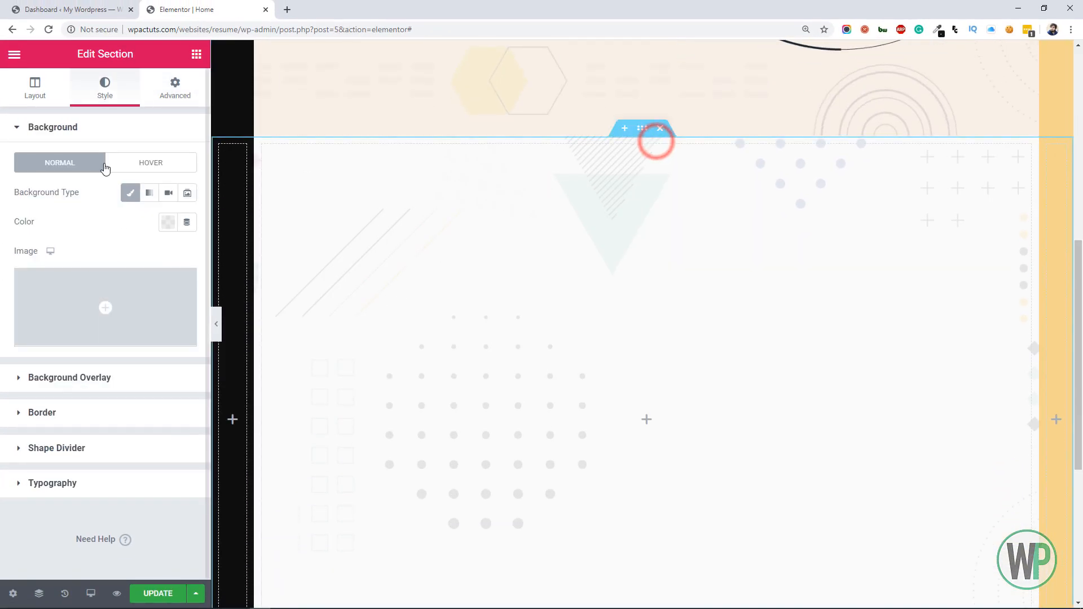
{"action": "left_click", "coordinate": [169, 89]}
{"action": "left_click", "coordinate": [125, 320]}
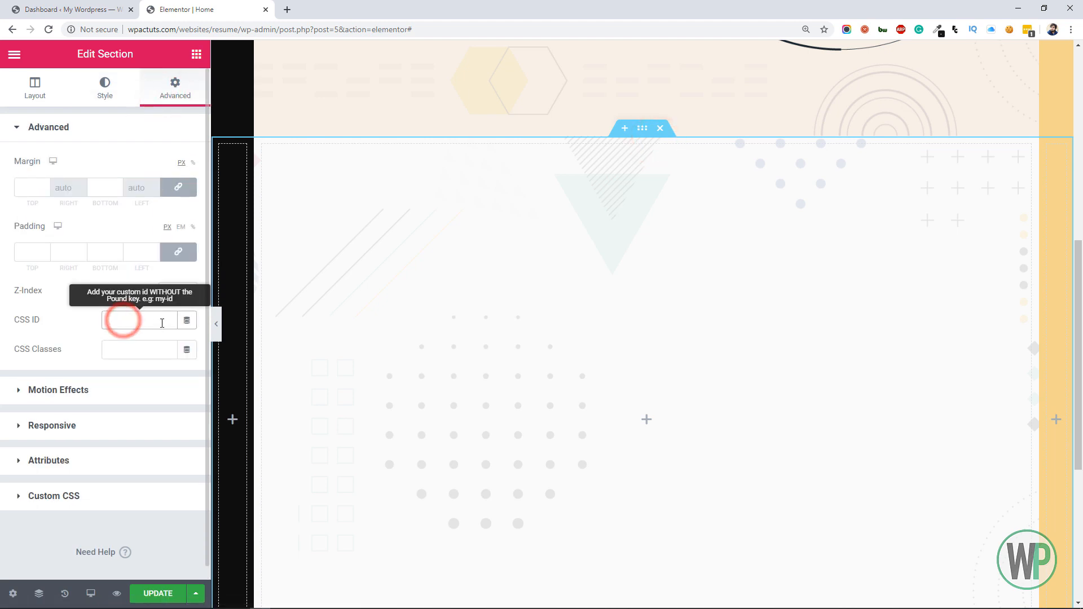
{"action": "type", "text": "ac"}
{"action": "key", "text": "BackSpace"}
{"action": "type", "text": "bout"}
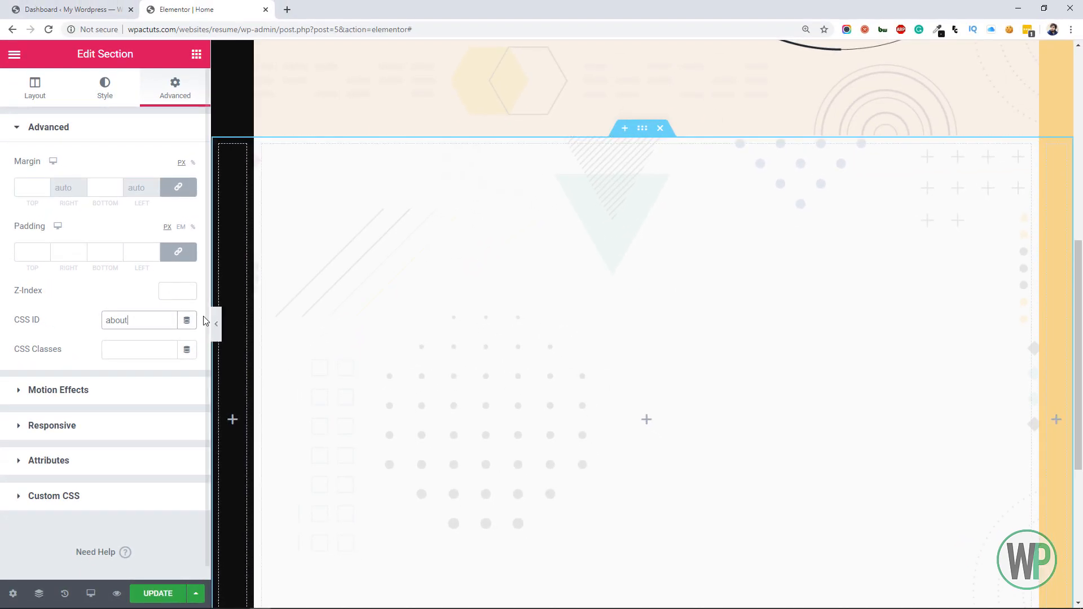
Duplicate the about section and set the copy's CSS ID to skills
{"action": "right_click", "coordinate": [643, 130]}
{"action": "left_click", "coordinate": [679, 165]}
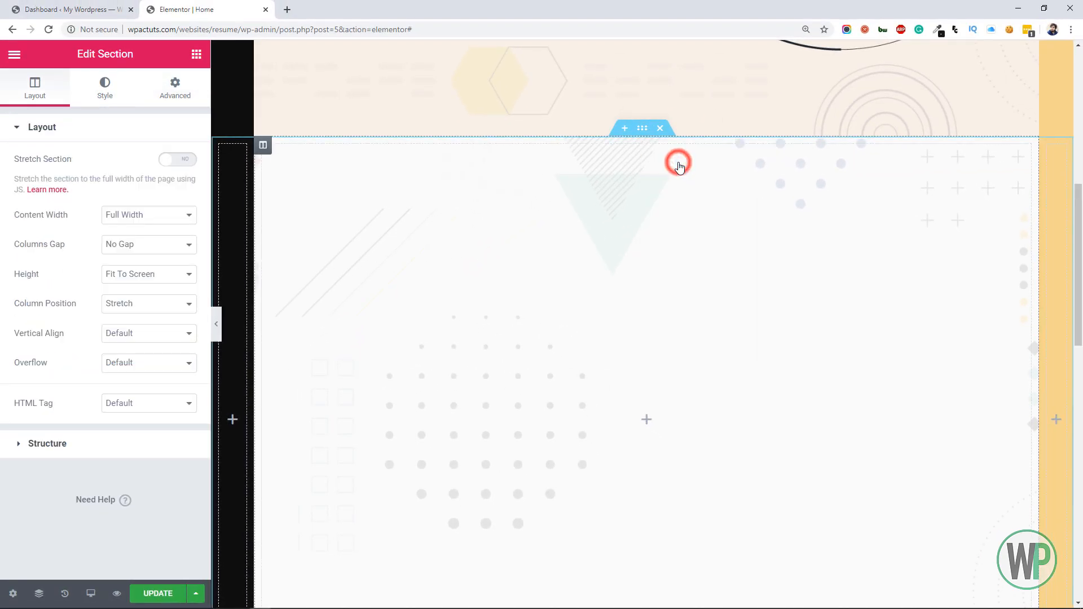
{"action": "right_click", "coordinate": [641, 90]}
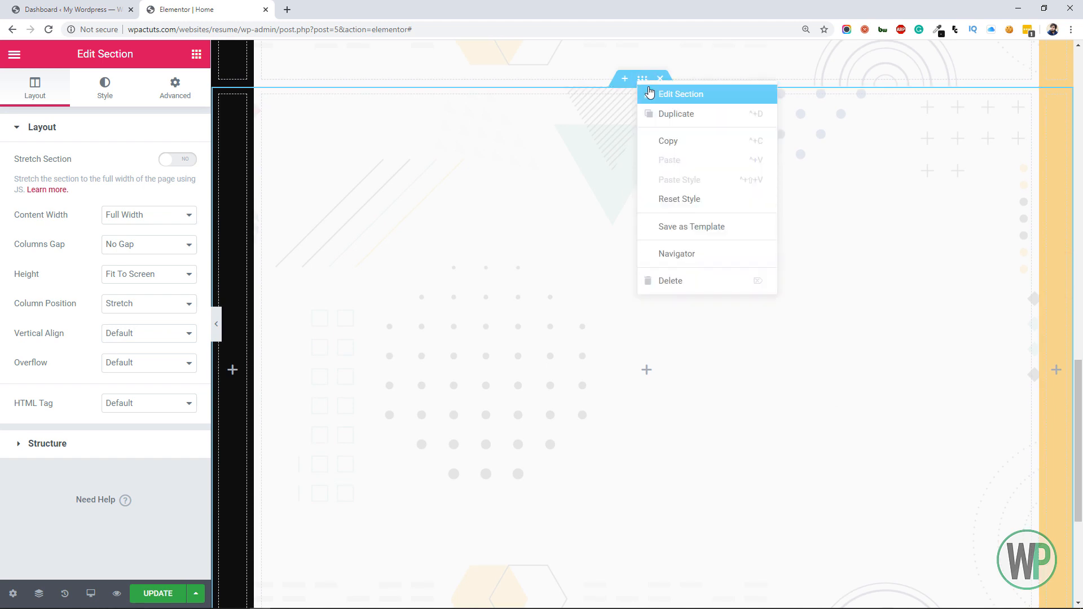
{"action": "left_click", "coordinate": [659, 92]}
{"action": "left_click", "coordinate": [175, 86]}
{"action": "left_click", "coordinate": [157, 319]}
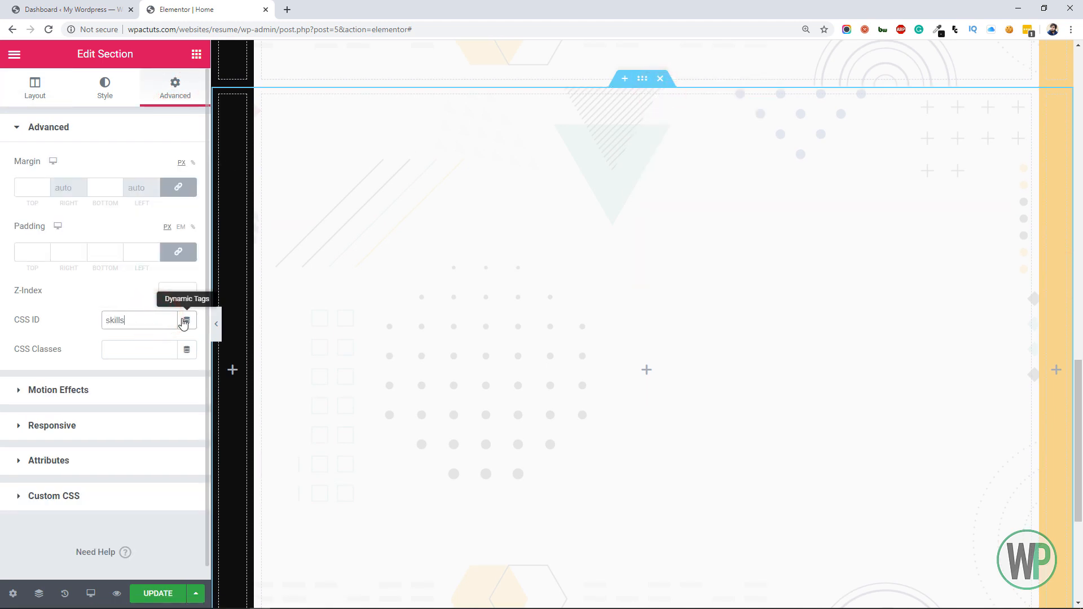
Review the CSS IDs of the two empty sections below the hero section
{"action": "scroll", "coordinate": [974, 387], "scroll_direction": "up", "scroll_amount": 4}
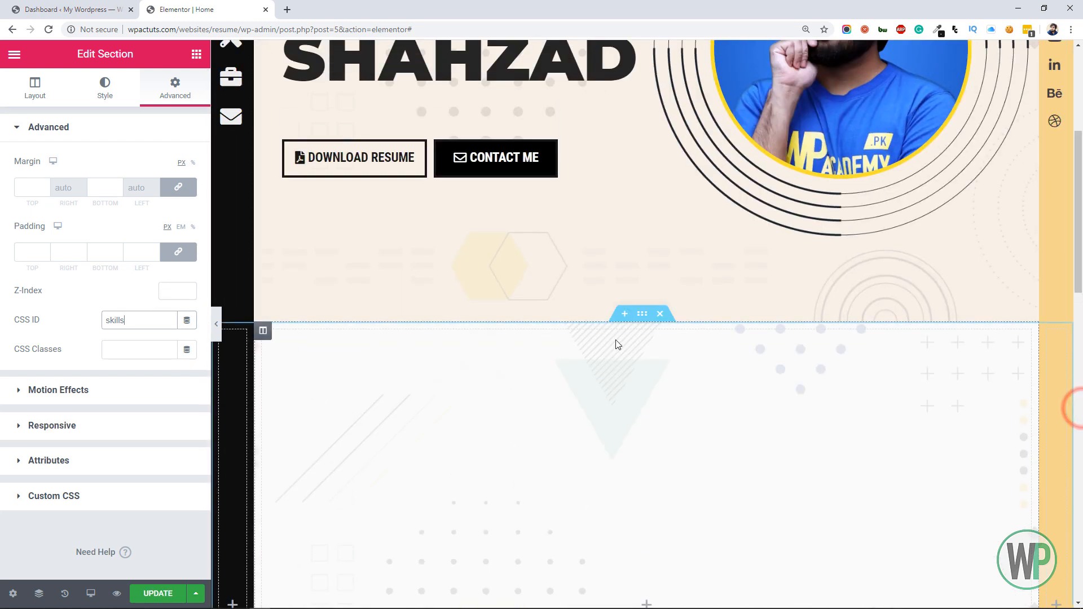
{"action": "right_click", "coordinate": [637, 319]}
{"action": "left_click", "coordinate": [654, 321]}
{"action": "left_click", "coordinate": [138, 318]}
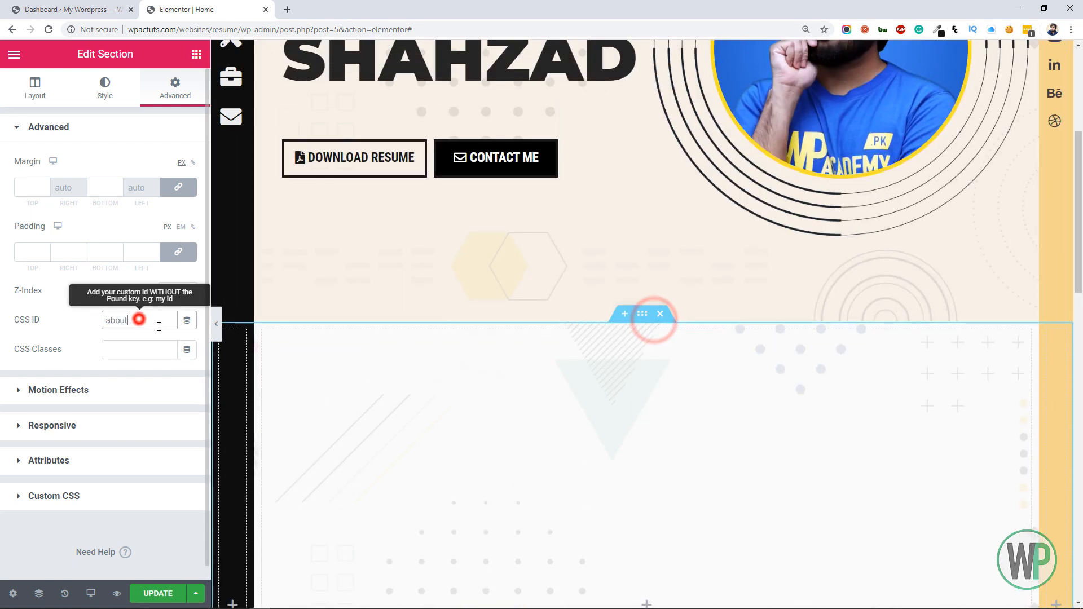
{"action": "left_click", "coordinate": [432, 412]}
{"action": "scroll", "coordinate": [431, 411], "scroll_direction": "down", "scroll_amount": 10}
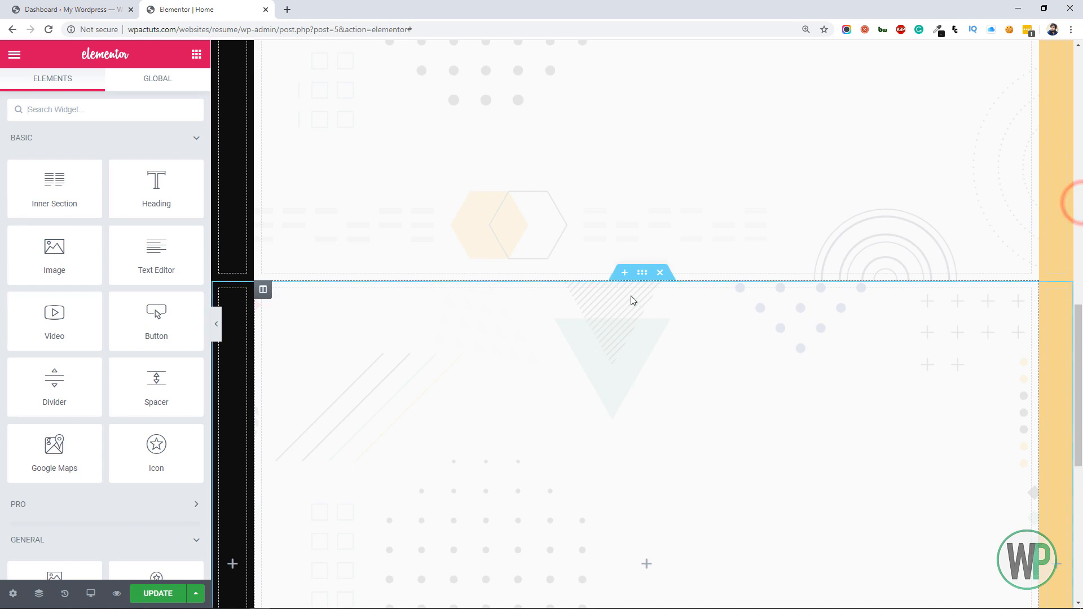
{"action": "right_click", "coordinate": [641, 278]}
{"action": "left_click", "coordinate": [662, 285]}
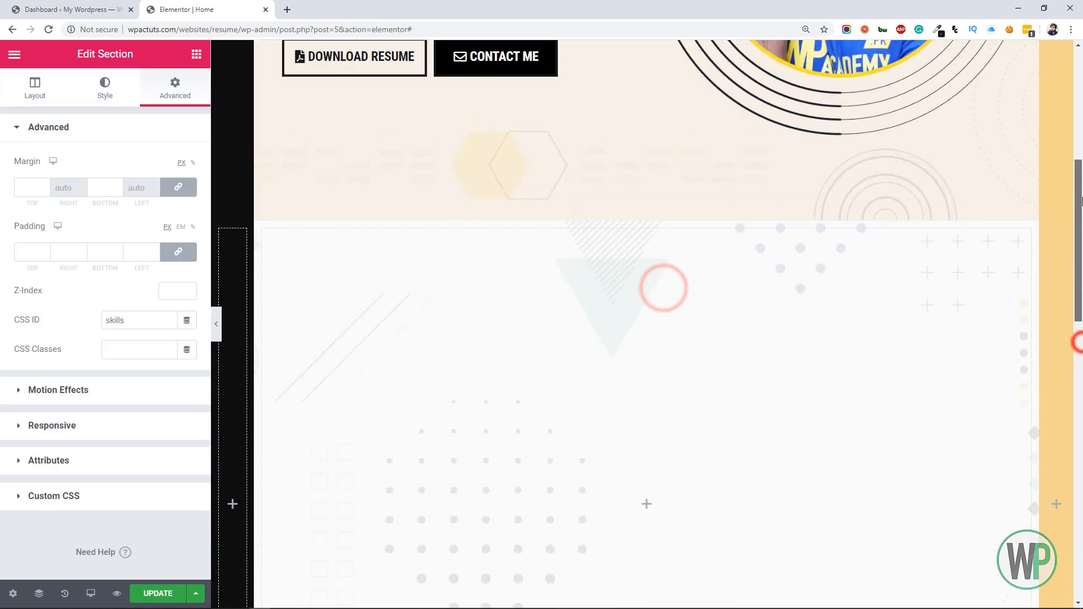
{"action": "left_click_drag", "start_coordinate": [1074, 341], "coordinate": [1080, 366]}
Change the skills section's background color to a translucent light blue
{"action": "left_click", "coordinate": [96, 93]}
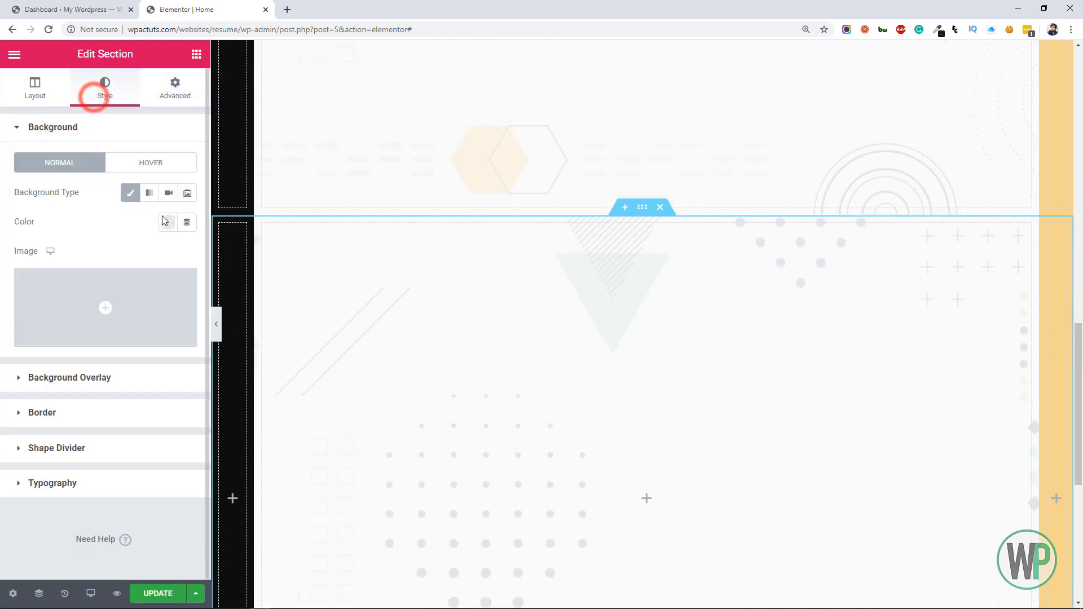
{"action": "left_click", "coordinate": [163, 225]}
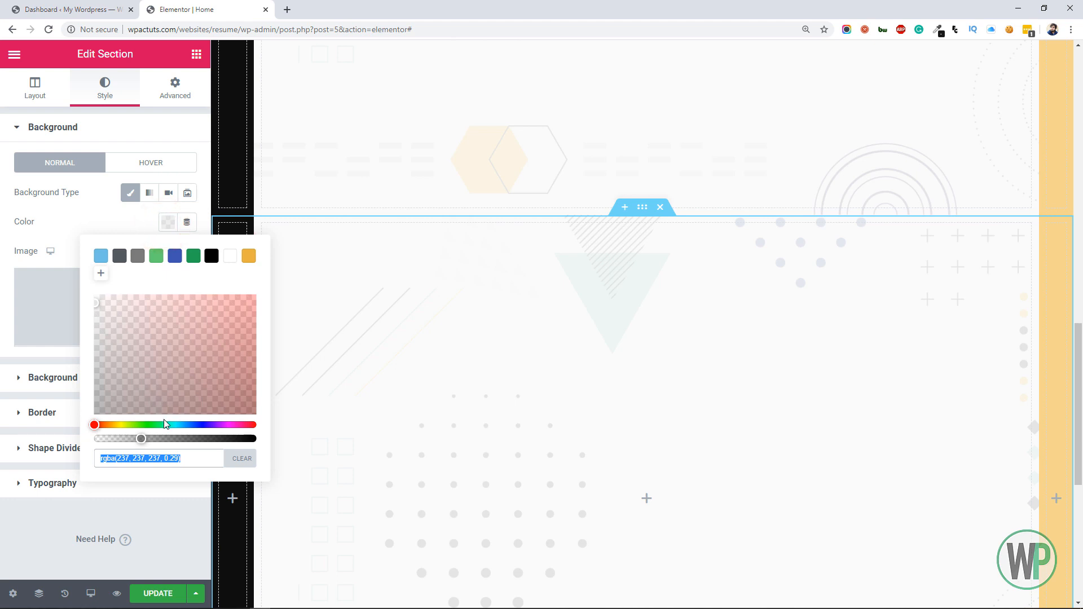
{"action": "left_click_drag", "start_coordinate": [96, 426], "coordinate": [187, 425]}
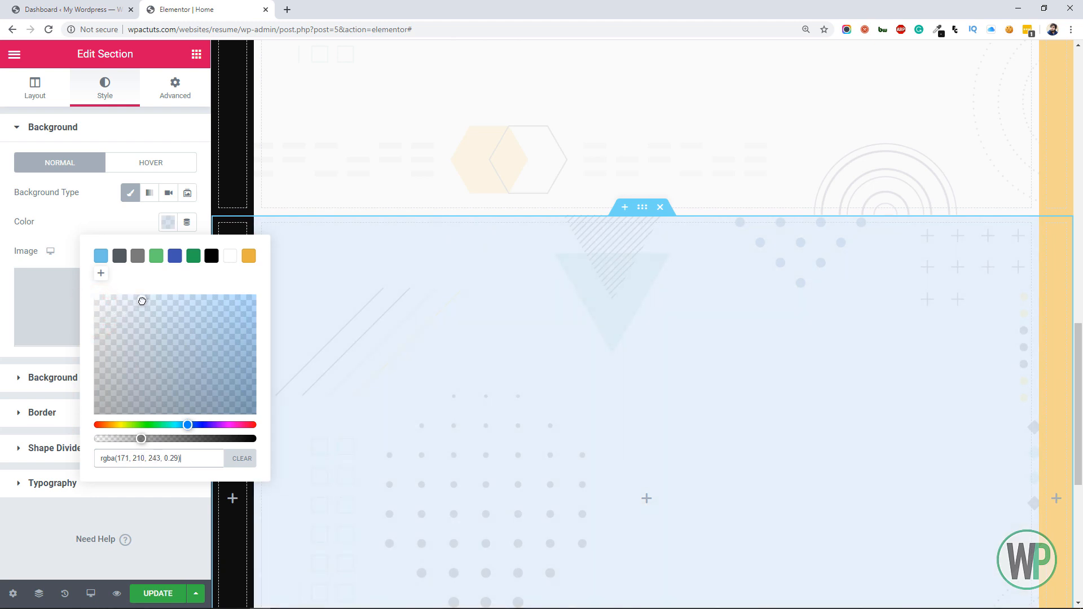
{"action": "left_click_drag", "start_coordinate": [141, 294], "coordinate": [139, 292]}
Lower the opacity of the skills section's background overlay image to 0.05
{"action": "left_click", "coordinate": [26, 377]}
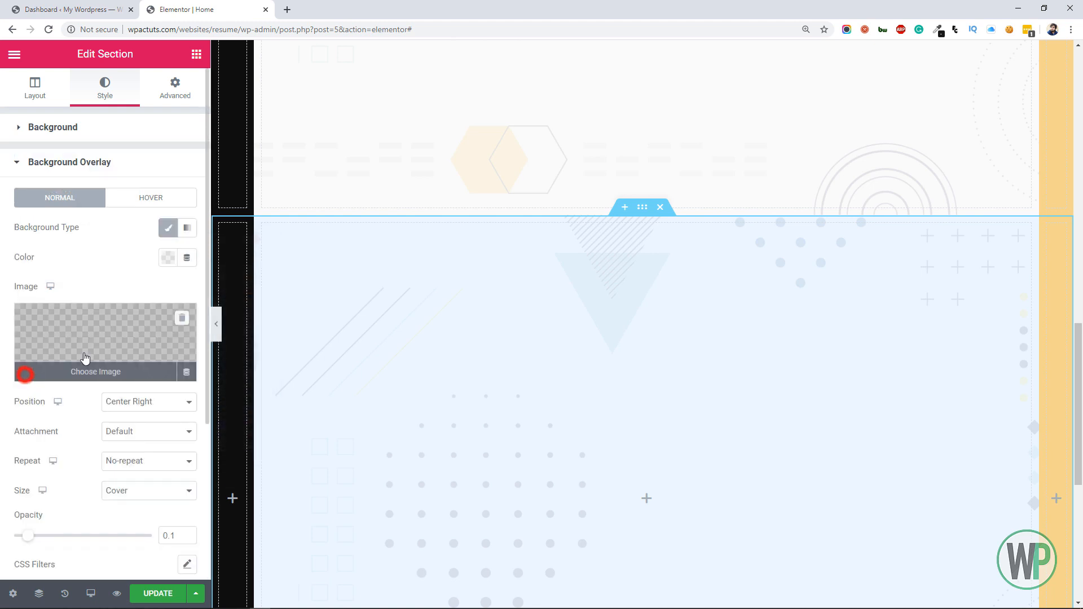
{"action": "left_click", "coordinate": [189, 538]}
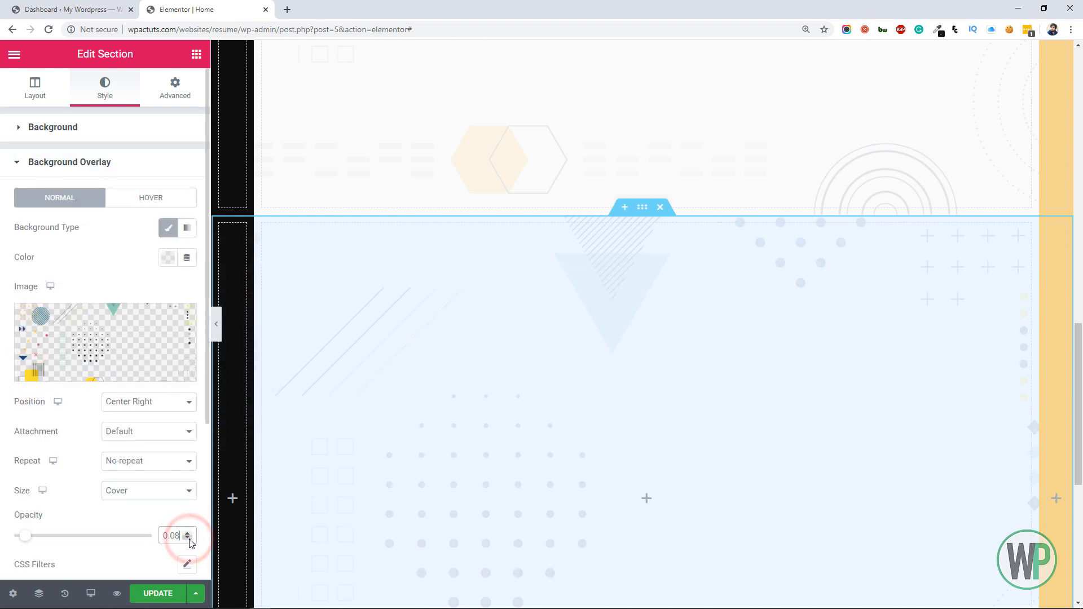
{"action": "left_click", "coordinate": [189, 539]}
{"action": "left_click", "coordinate": [189, 539]}
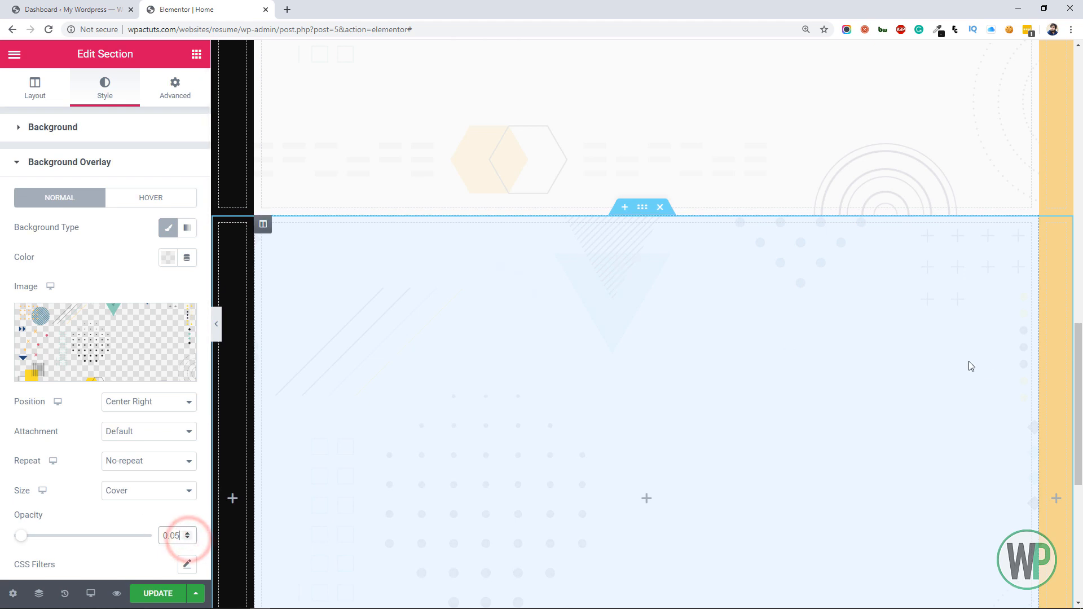
Duplicate the light-blue skills section to add another section below it
{"action": "mouse_move", "coordinate": [1078, 341]}
{"action": "left_mouse_down"}
{"action": "mouse_move", "coordinate": [1080, 417]}
{"action": "mouse_move", "coordinate": [1080, 251]}
{"action": "mouse_move", "coordinate": [1080, 341]}
{"action": "left_mouse_up"}
{"action": "right_click", "coordinate": [641, 284]}
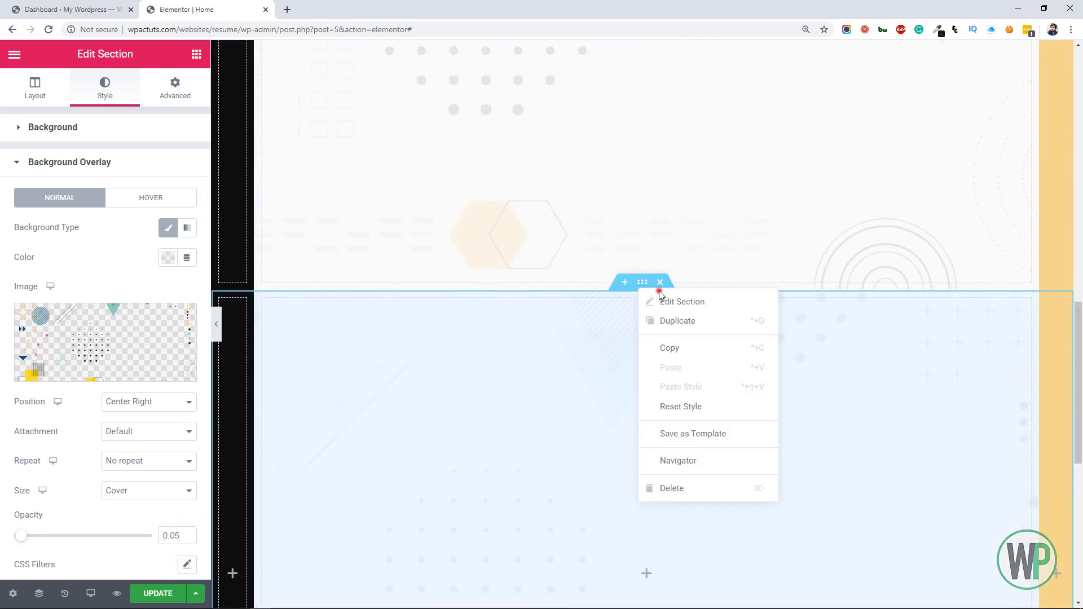
{"action": "left_click", "coordinate": [664, 303]}
{"action": "left_click", "coordinate": [160, 97]}
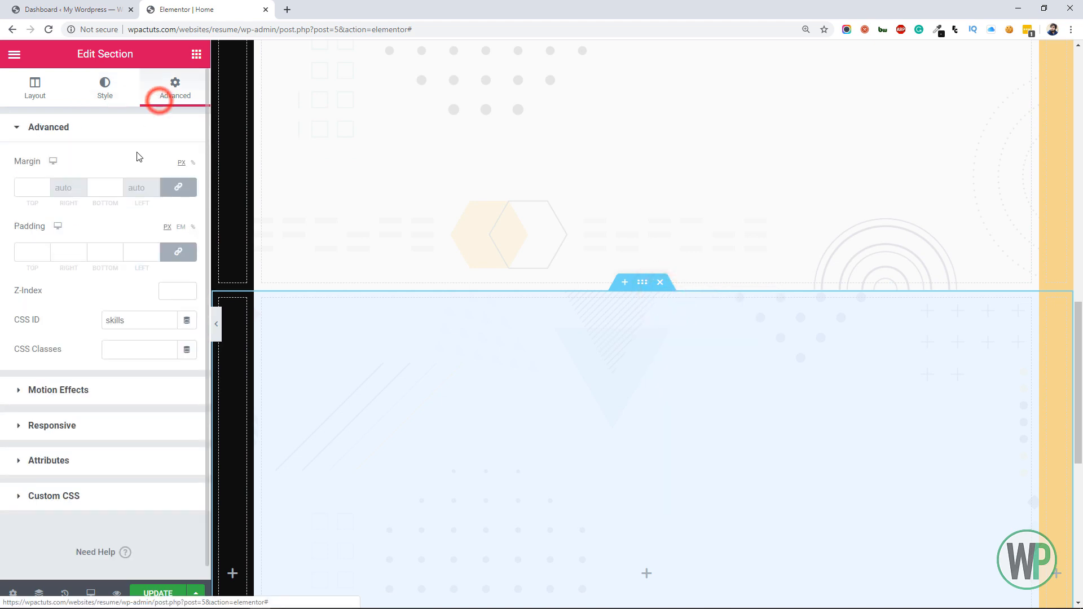
{"action": "right_click", "coordinate": [638, 292]}
{"action": "left_click", "coordinate": [682, 321]}
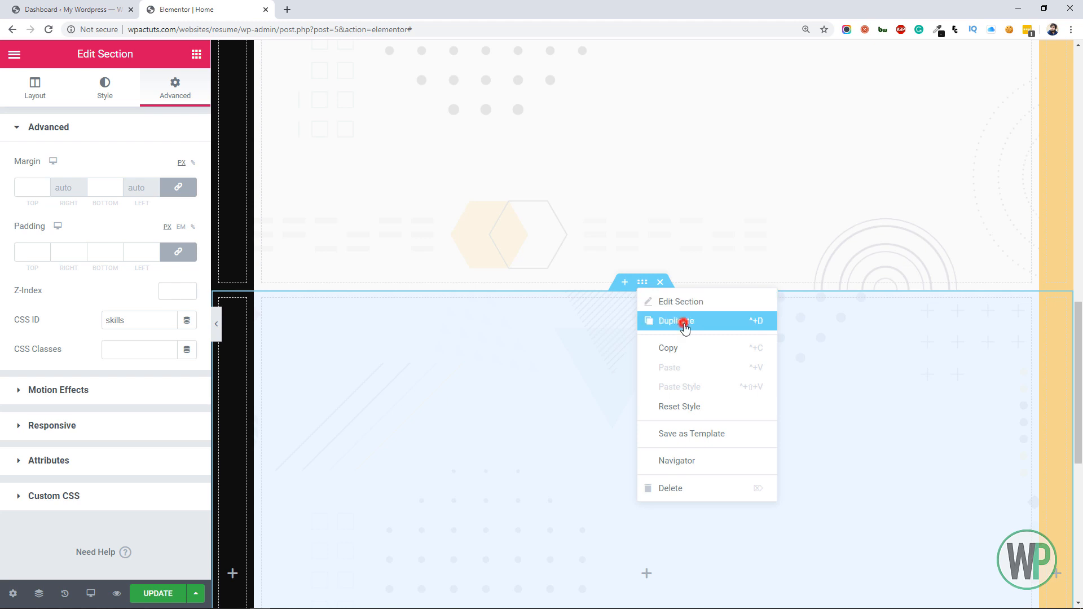
{"action": "left_click_drag", "start_coordinate": [1077, 335], "coordinate": [1081, 468]}
{"action": "scroll", "coordinate": [581, 290], "scroll_direction": "down", "scroll_amount": 2}
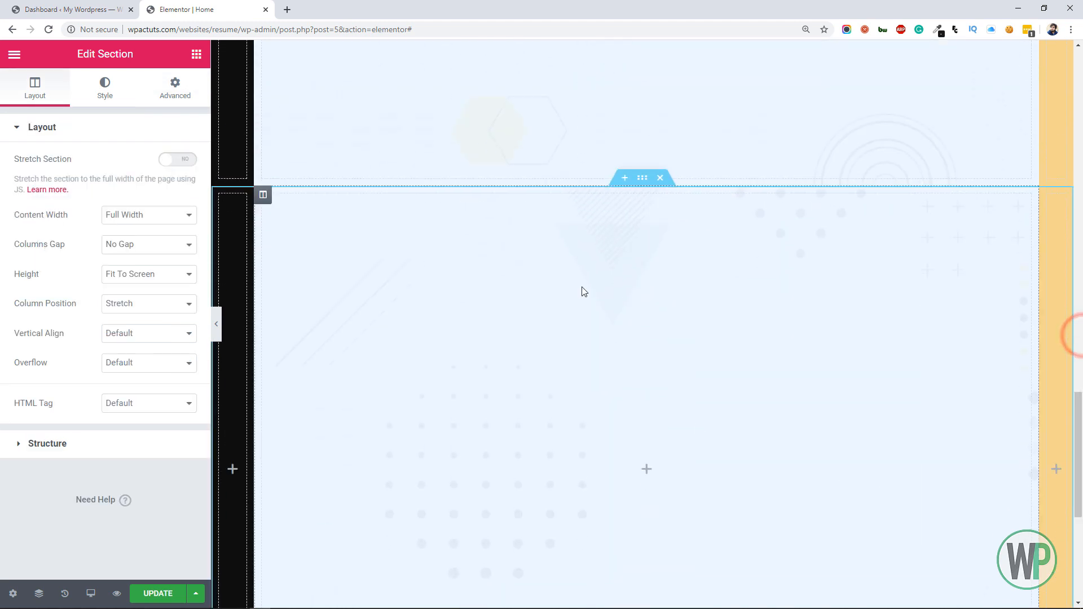
Set the CSS ID of the duplicated light-blue section to portfolio
{"action": "right_click", "coordinate": [634, 180]}
{"action": "left_click", "coordinate": [648, 193]}
{"action": "left_click", "coordinate": [172, 90]}
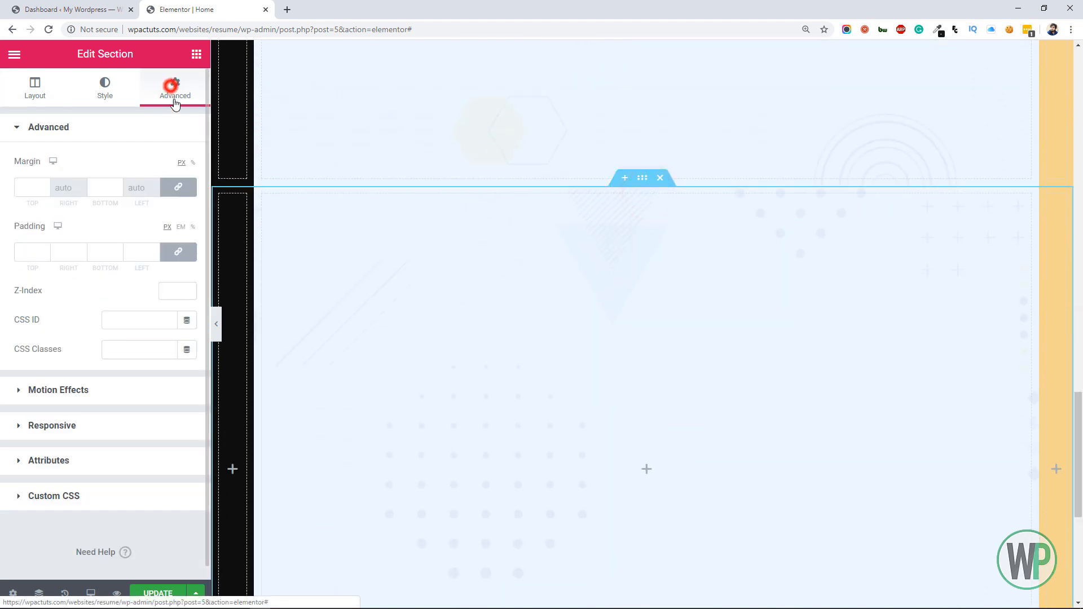
{"action": "left_click", "coordinate": [146, 320]}
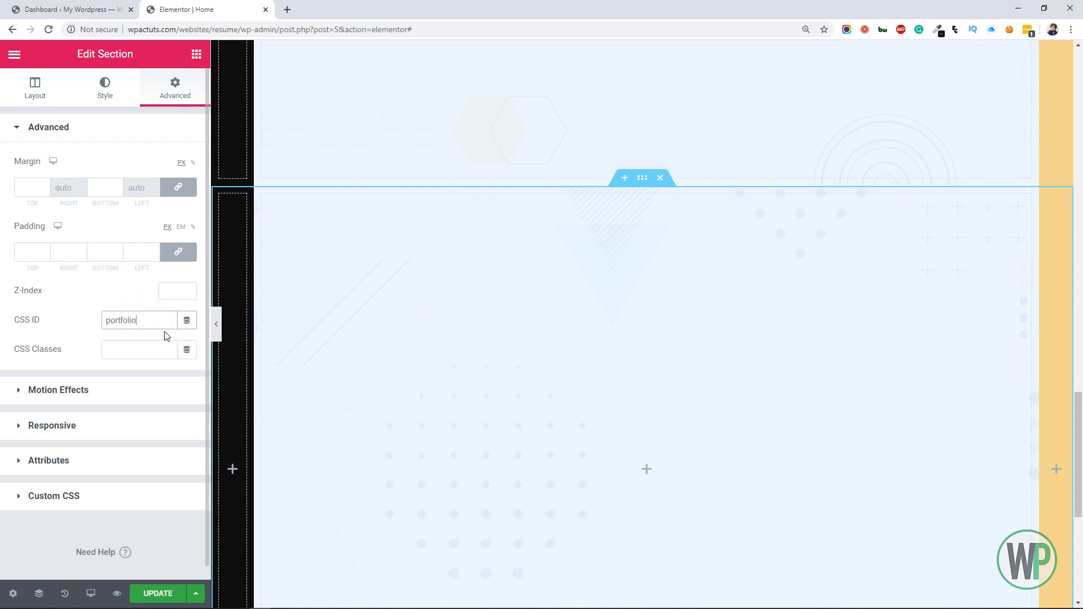
Change the portfolio section's background color to a translucent pink, rgba(255, 189, 216, 0.29)
{"action": "left_click", "coordinate": [89, 96]}
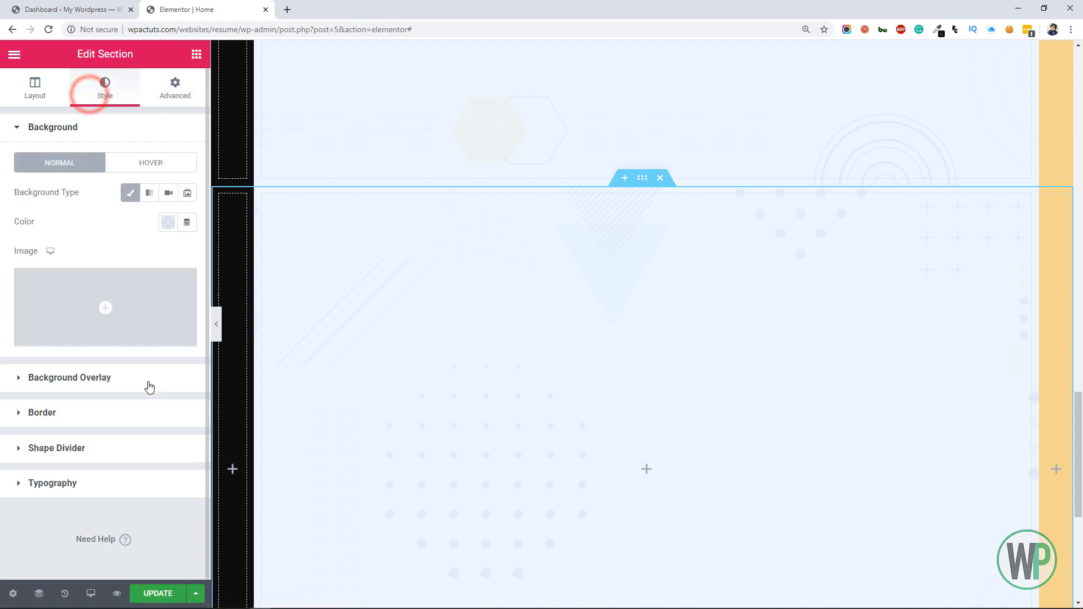
{"action": "left_click", "coordinate": [145, 379]}
{"action": "left_click", "coordinate": [107, 136]}
{"action": "left_click", "coordinate": [167, 222]}
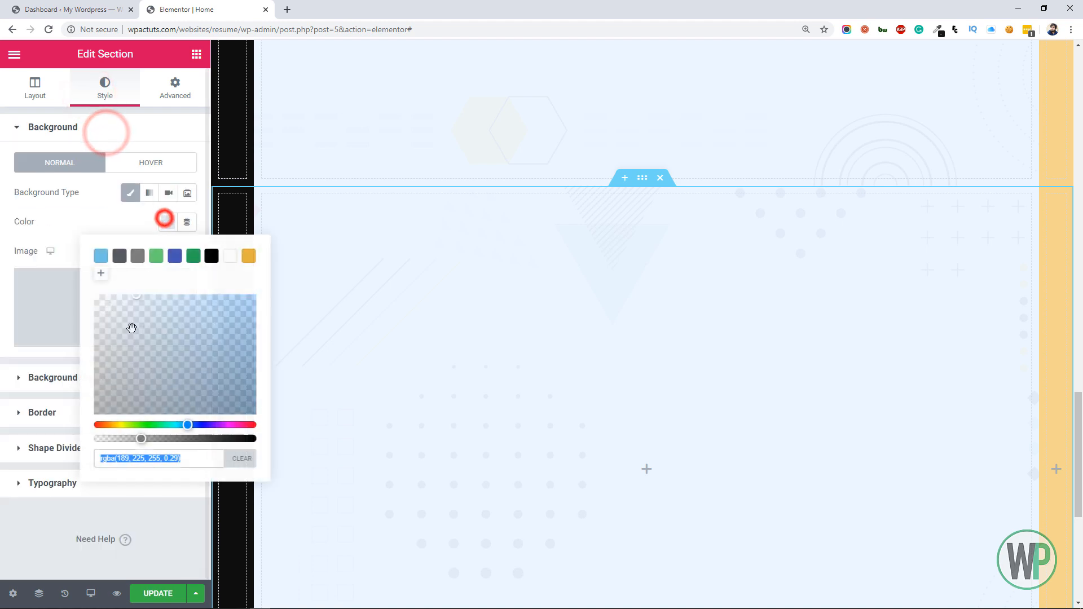
{"action": "left_click_drag", "start_coordinate": [192, 427], "coordinate": [210, 424]}
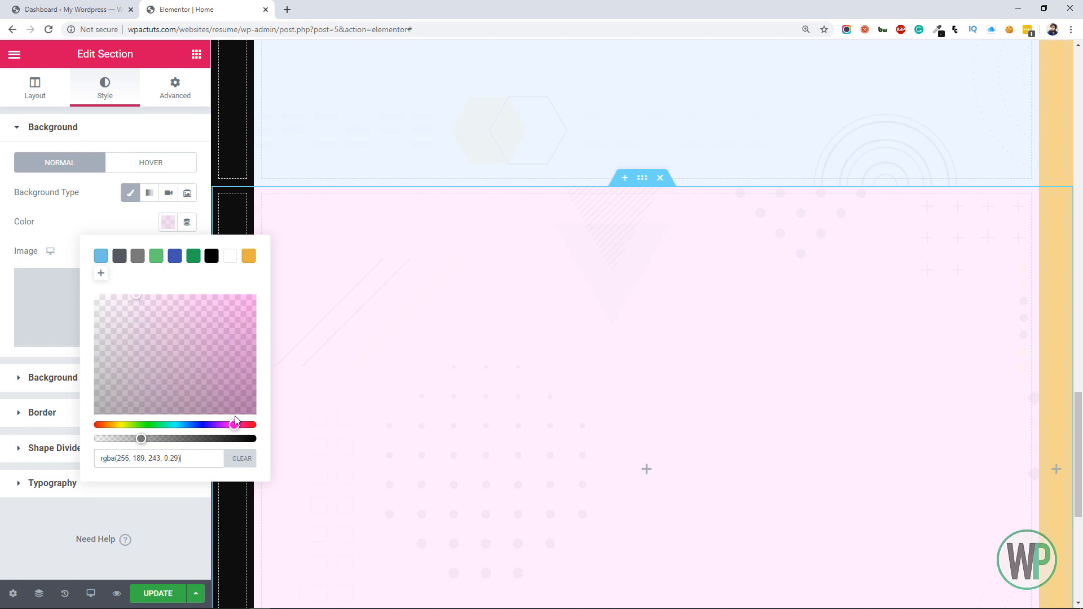
{"action": "left_click_drag", "start_coordinate": [234, 417], "coordinate": [246, 418]}
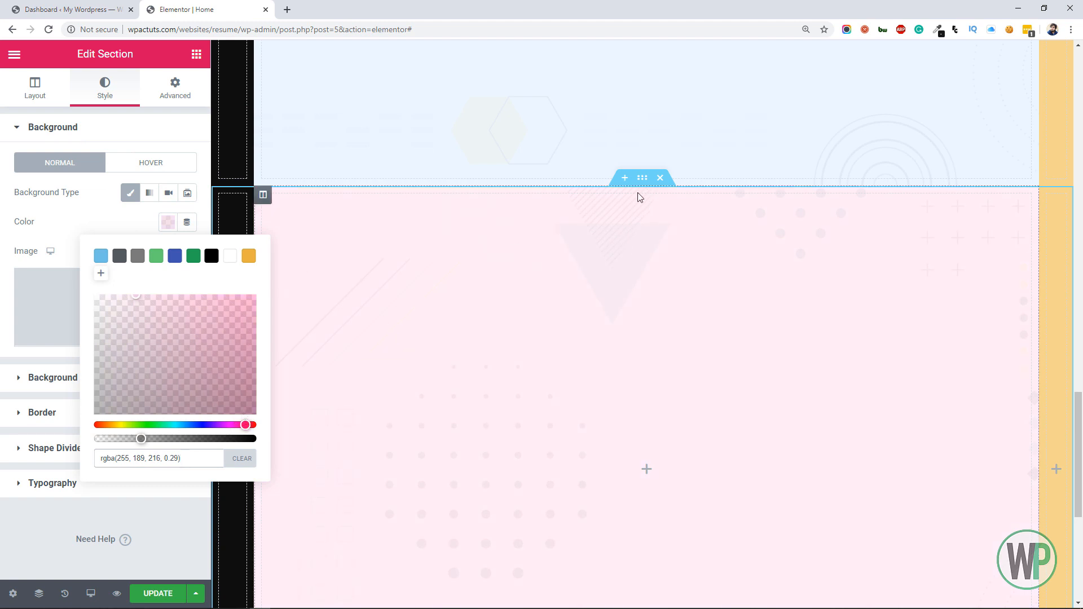
Duplicate the pink portfolio section and set the copy's CSS ID to contact
{"action": "right_click", "coordinate": [642, 178]}
{"action": "left_click", "coordinate": [679, 211]}
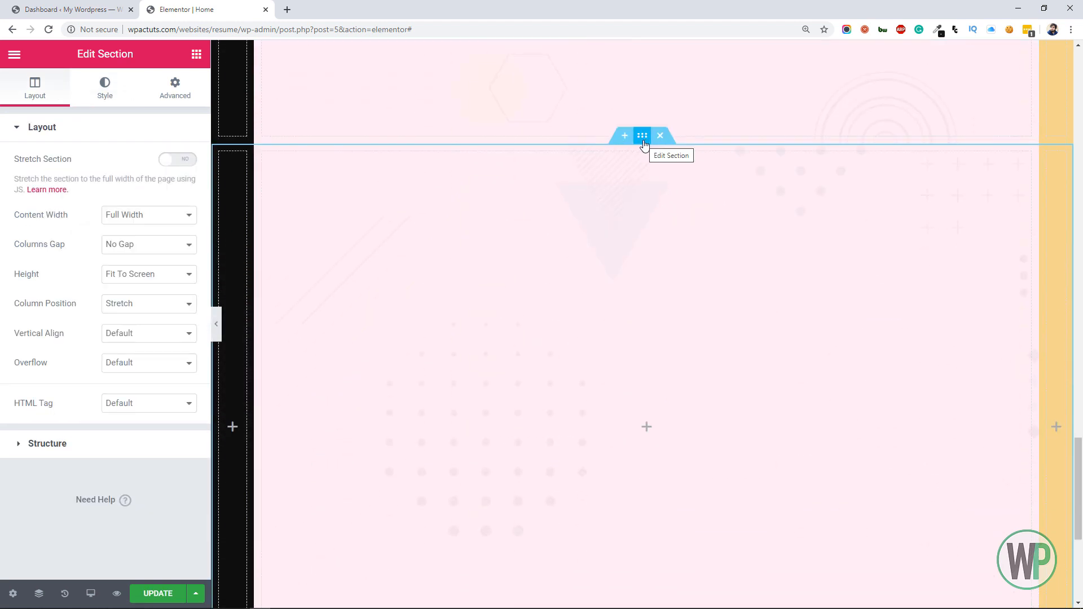
{"action": "right_click", "coordinate": [643, 142]}
{"action": "left_click", "coordinate": [660, 150]}
{"action": "left_click", "coordinate": [186, 97]}
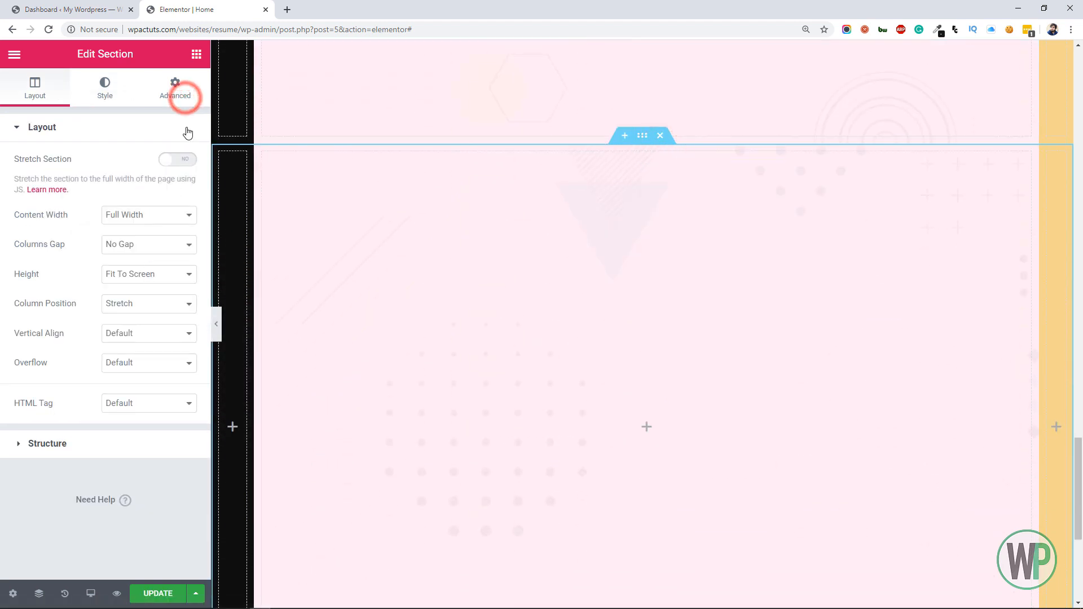
{"action": "left_click", "coordinate": [148, 320]}
{"action": "type", "text": "con"}
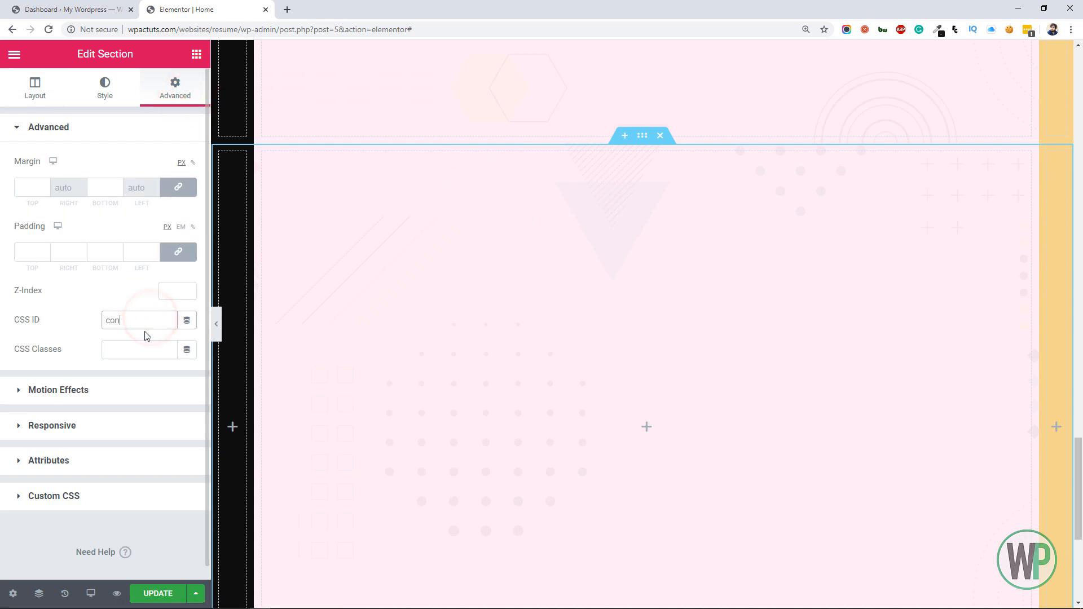
{"action": "type", "text": "tact"}
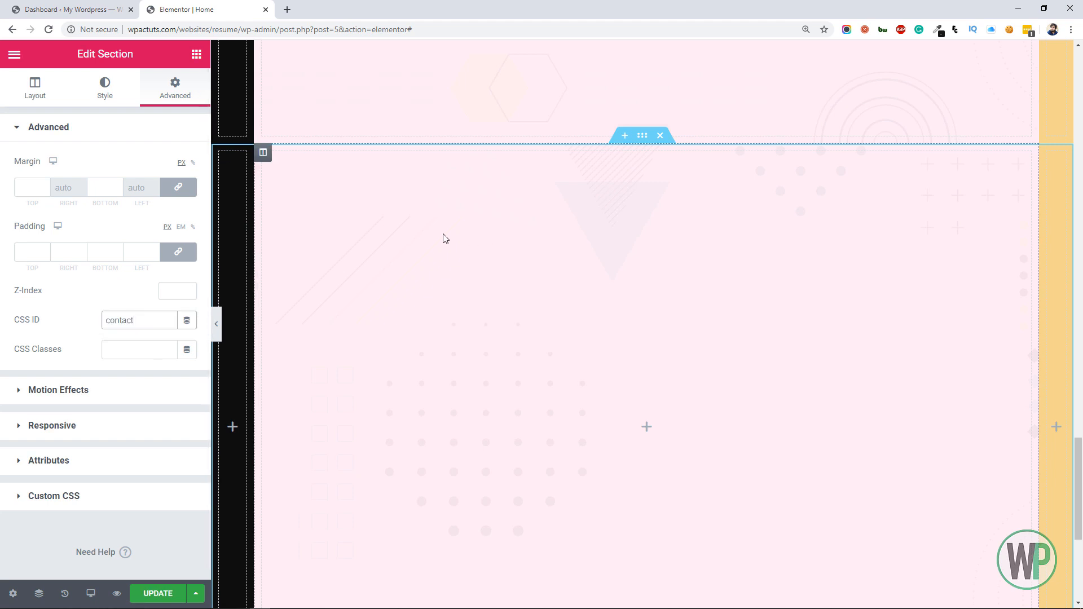
Change the contact section's background color to a translucent mint green, rgba(189, 255, 227, 0.29)
{"action": "left_click", "coordinate": [104, 92]}
{"action": "left_click", "coordinate": [167, 221]}
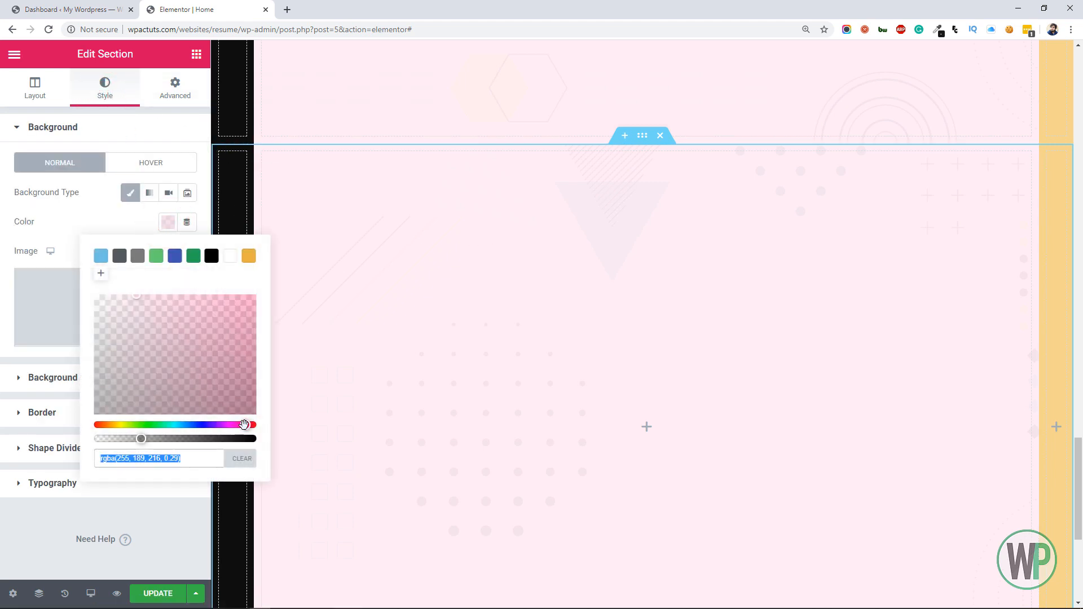
{"action": "left_click_drag", "start_coordinate": [243, 424], "coordinate": [169, 424]}
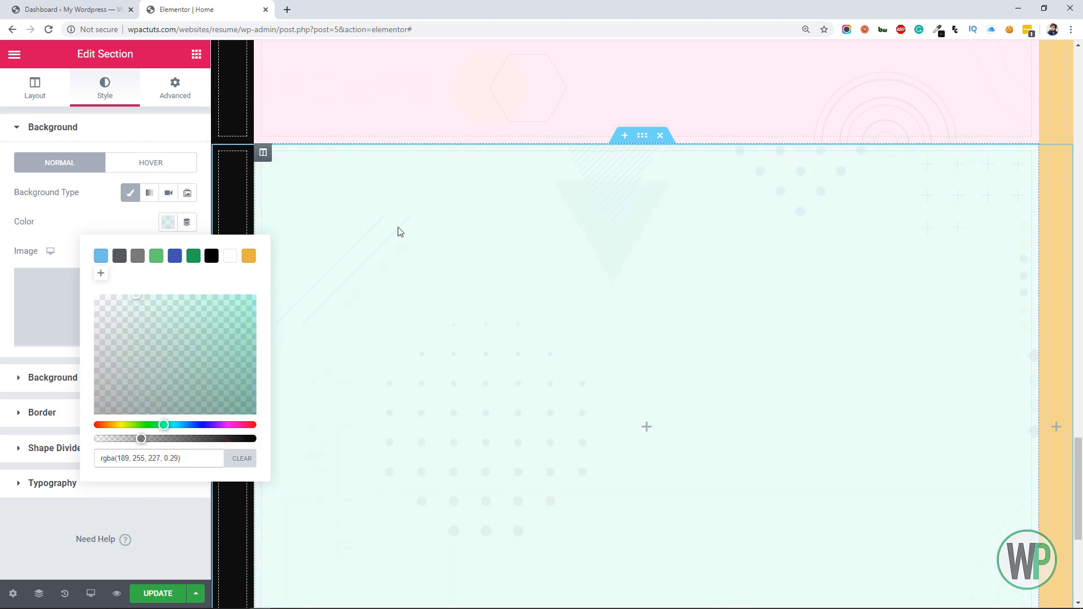
{"action": "left_click", "coordinate": [175, 89]}
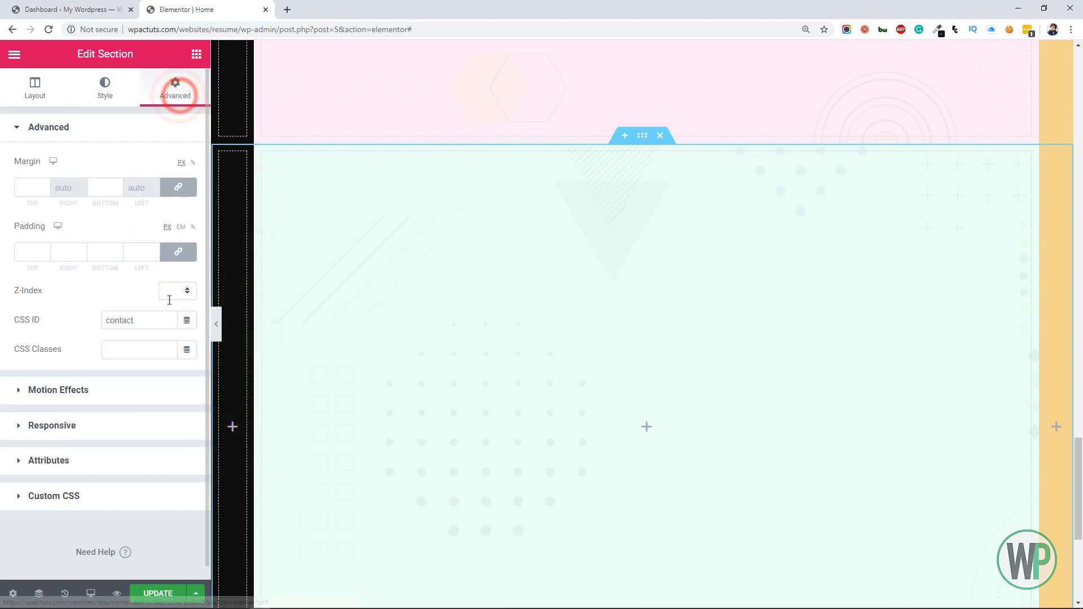
Change the background color of the white section's narrow right-hand column to light gray, #E4E4E4
{"action": "left_click_drag", "start_coordinate": [1075, 452], "coordinate": [1080, 200]}
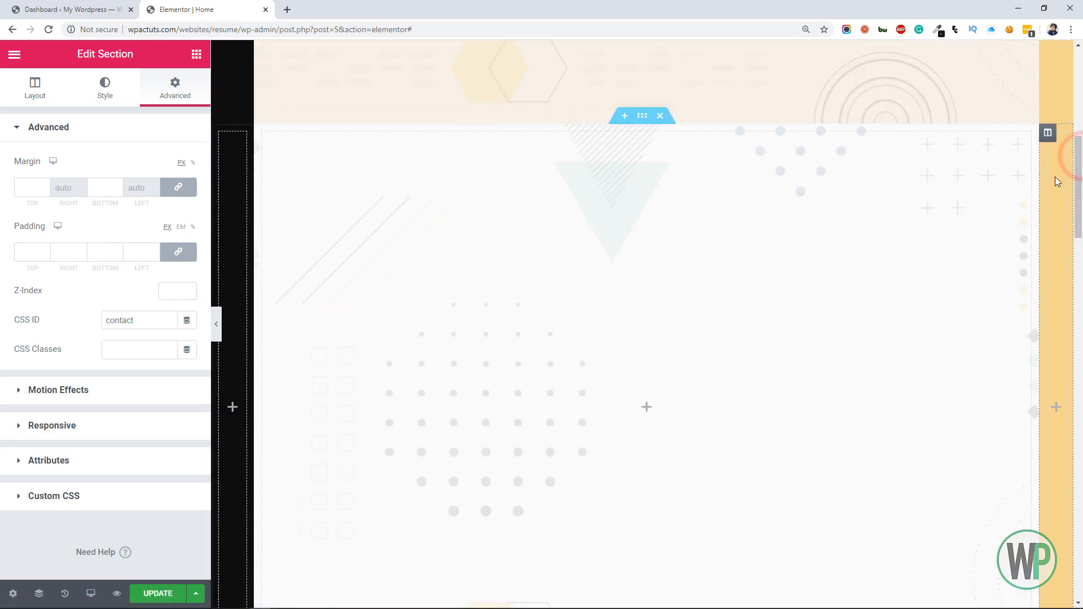
{"action": "right_click", "coordinate": [1047, 135]}
{"action": "left_click", "coordinate": [1053, 144]}
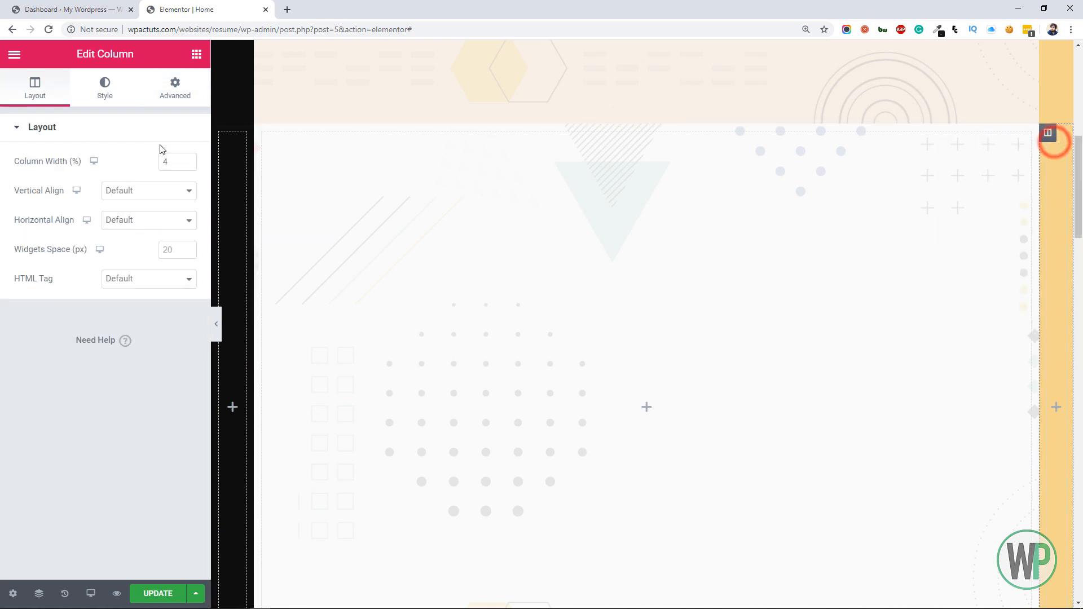
{"action": "left_click", "coordinate": [96, 91]}
{"action": "left_click", "coordinate": [167, 222]}
{"action": "left_click_drag", "start_coordinate": [123, 303], "coordinate": [90, 310]}
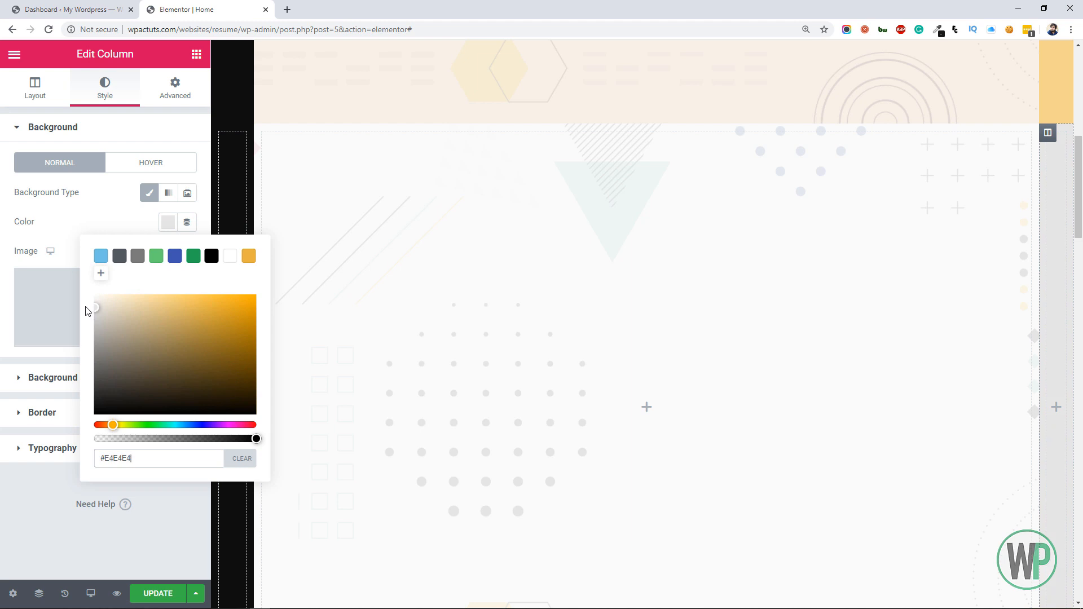
Change the background color of the light-blue skills section's narrow right-hand column to a medium blue
{"action": "left_click_drag", "start_coordinate": [1078, 150], "coordinate": [1078, 251]}
{"action": "right_click", "coordinate": [1063, 171]}
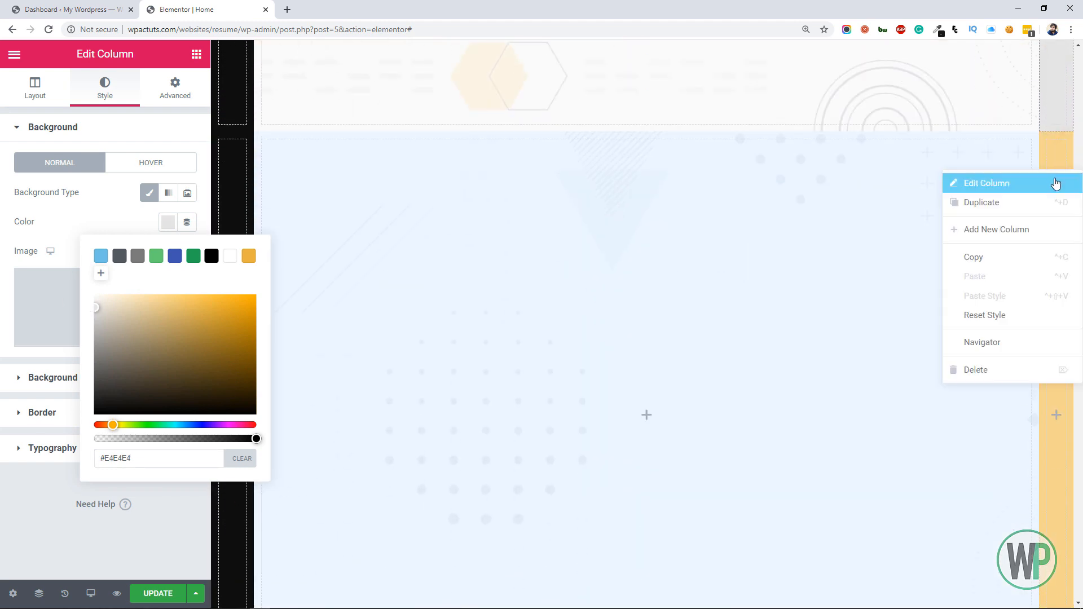
{"action": "left_click", "coordinate": [1053, 180]}
{"action": "left_click", "coordinate": [105, 87]}
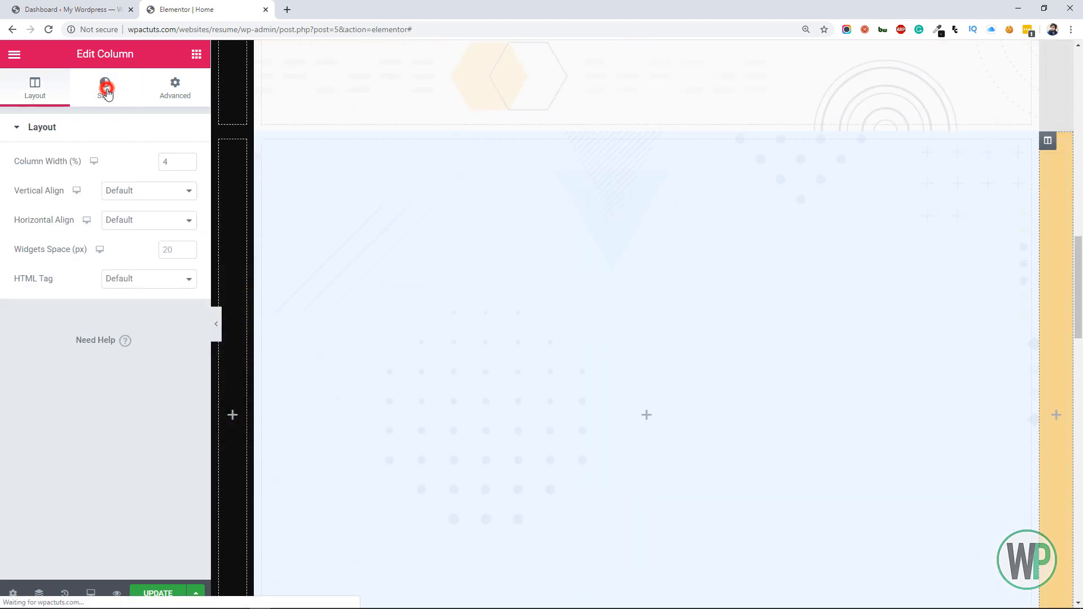
{"action": "left_click", "coordinate": [168, 223]}
{"action": "left_click", "coordinate": [180, 424]}
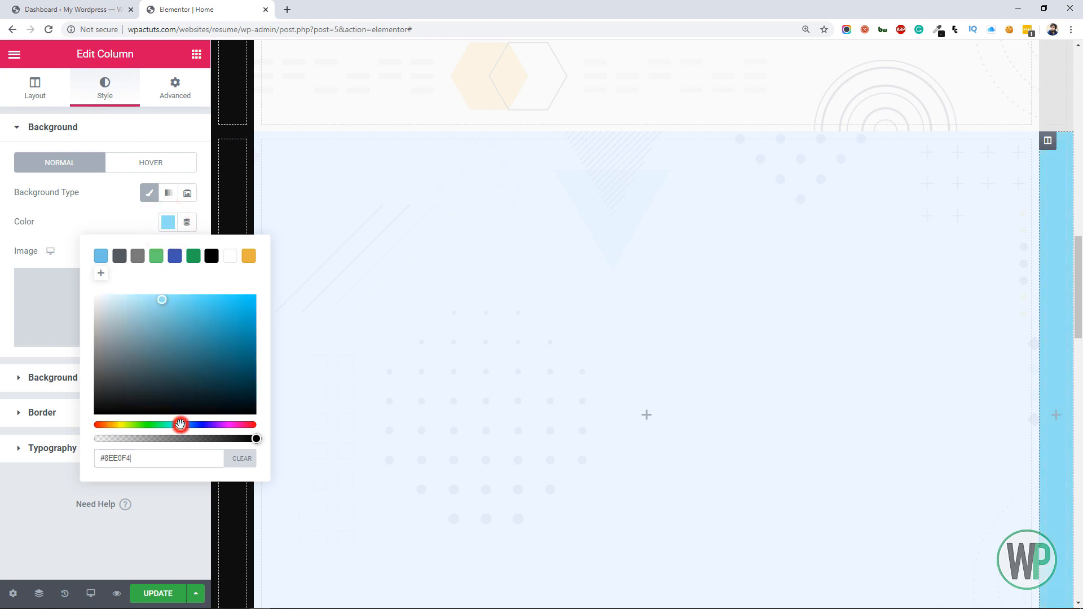
{"action": "left_click", "coordinate": [149, 313]}
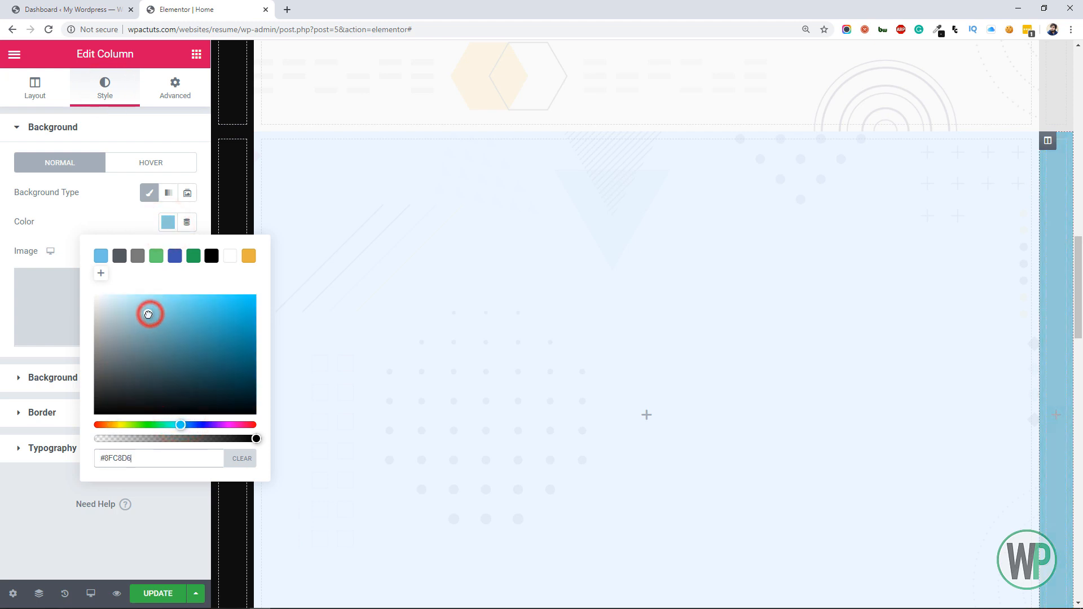
{"action": "left_click_drag", "start_coordinate": [147, 317], "coordinate": [160, 324]}
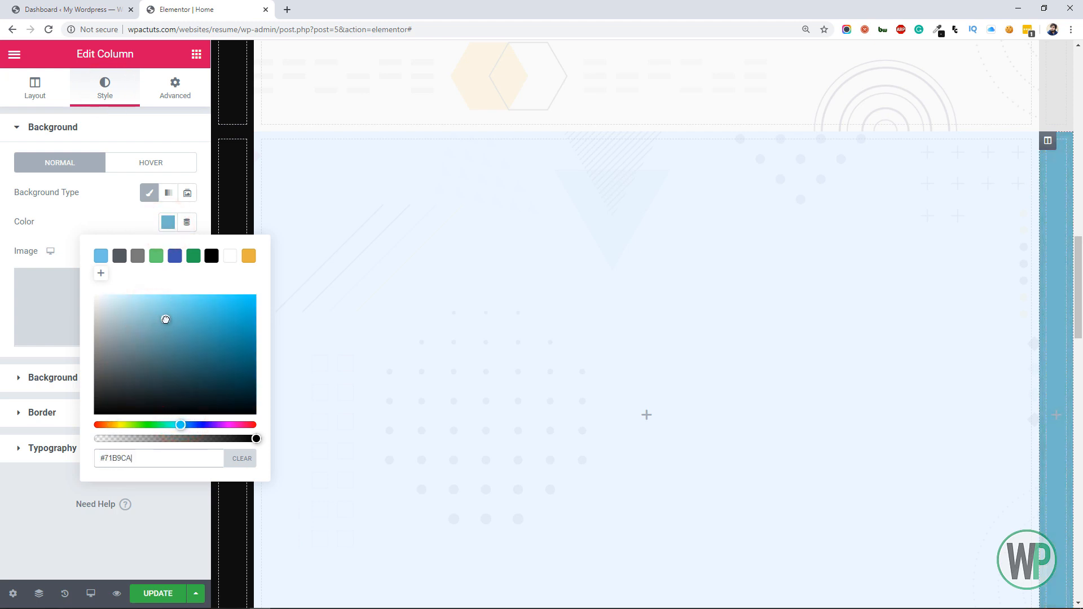
{"action": "left_click_drag", "start_coordinate": [181, 424], "coordinate": [184, 425]}
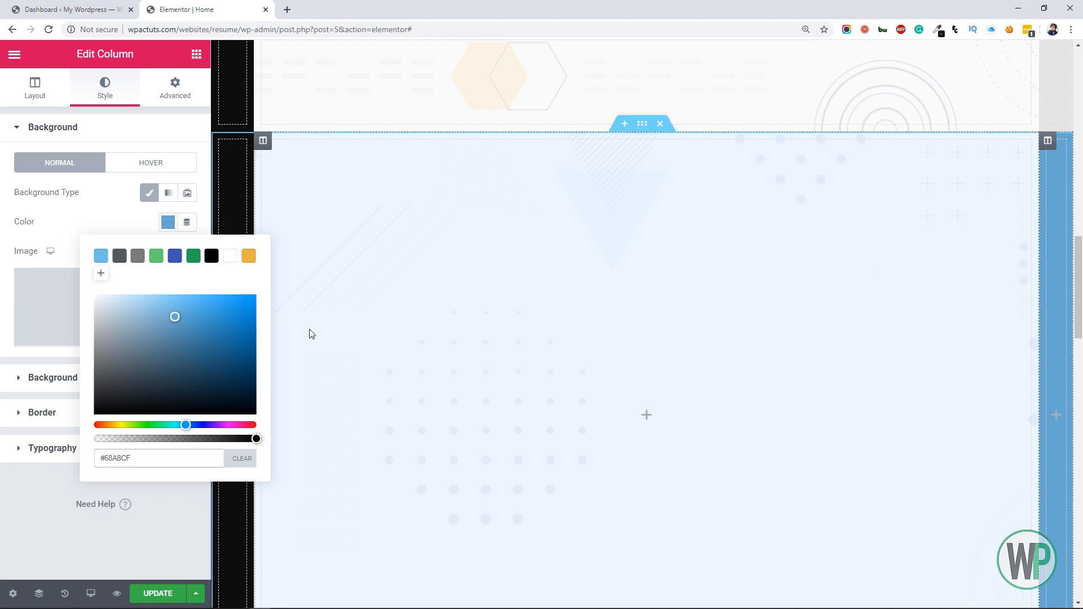
{"action": "left_click", "coordinate": [171, 318]}
Change the background color of the pink portfolio section's narrow right-hand column to soft pink, #F6B3C2
{"action": "left_click_drag", "start_coordinate": [1078, 300], "coordinate": [1081, 401]}
{"action": "right_click", "coordinate": [1048, 182]}
{"action": "left_click", "coordinate": [1044, 189]}
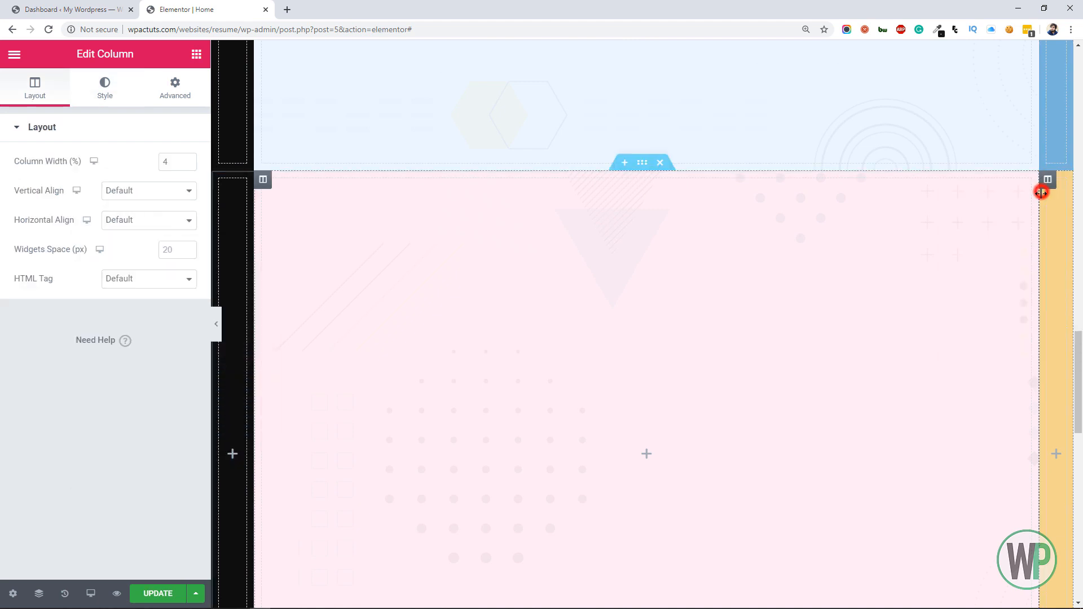
{"action": "left_click", "coordinate": [92, 84]}
{"action": "left_click", "coordinate": [169, 222]}
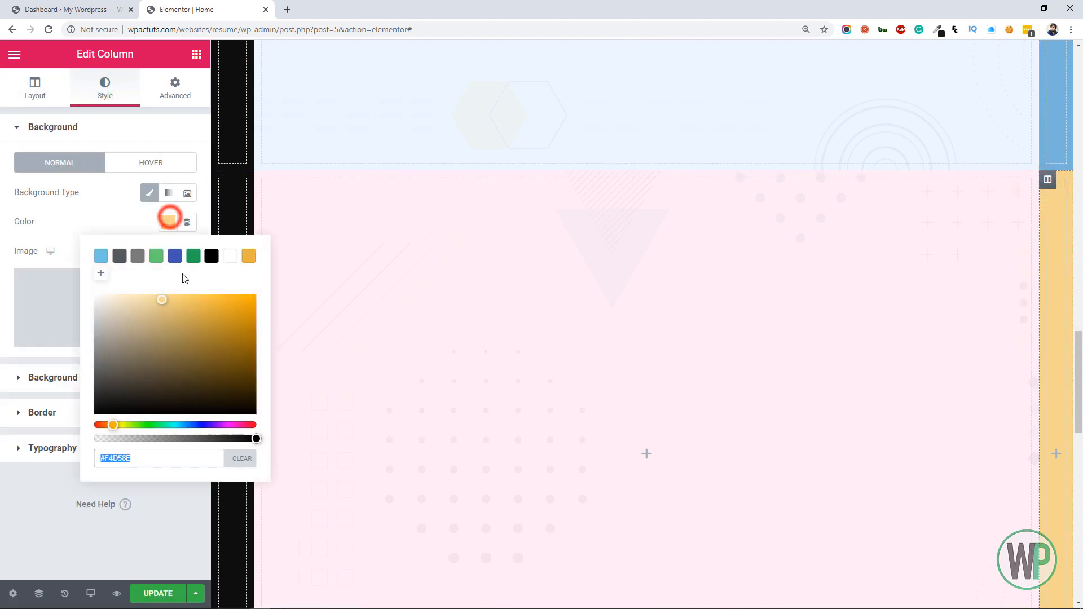
{"action": "left_click_drag", "start_coordinate": [214, 427], "coordinate": [232, 427]}
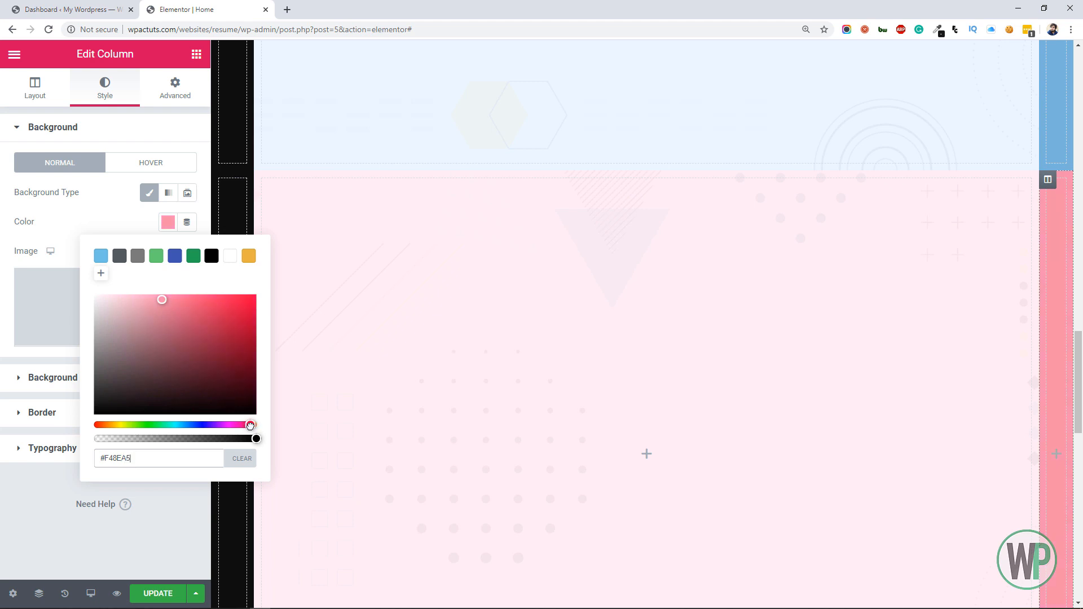
{"action": "left_click_drag", "start_coordinate": [151, 303], "coordinate": [147, 297]}
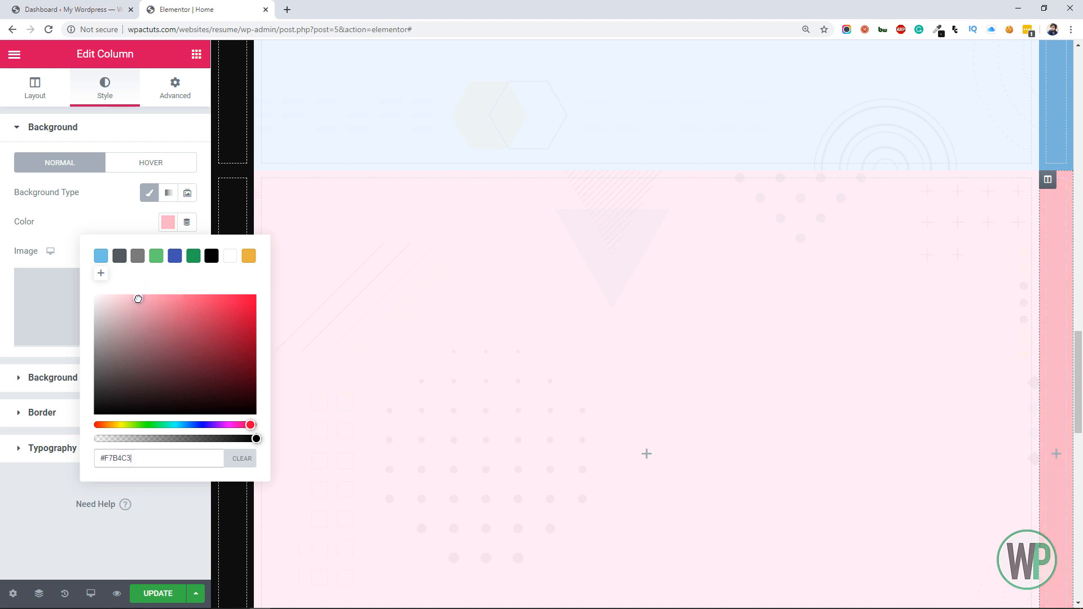
Change the background color of the mint contact section's narrow right-hand column to pale green, #B3EAC8
{"action": "scroll", "coordinate": [1058, 207], "scroll_direction": "down", "scroll_amount": 10}
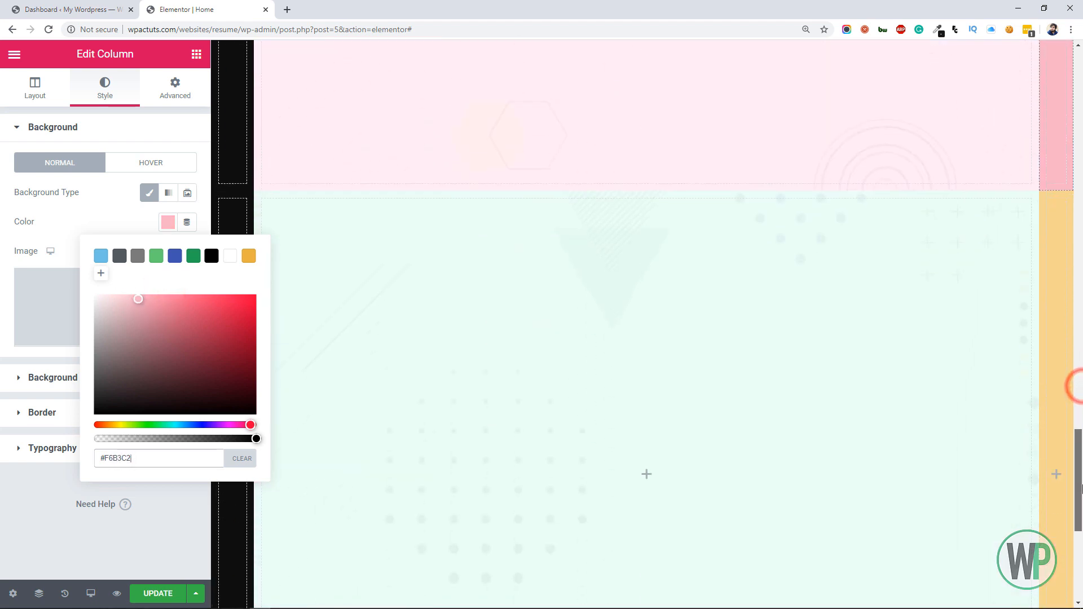
{"action": "right_click", "coordinate": [1047, 178]}
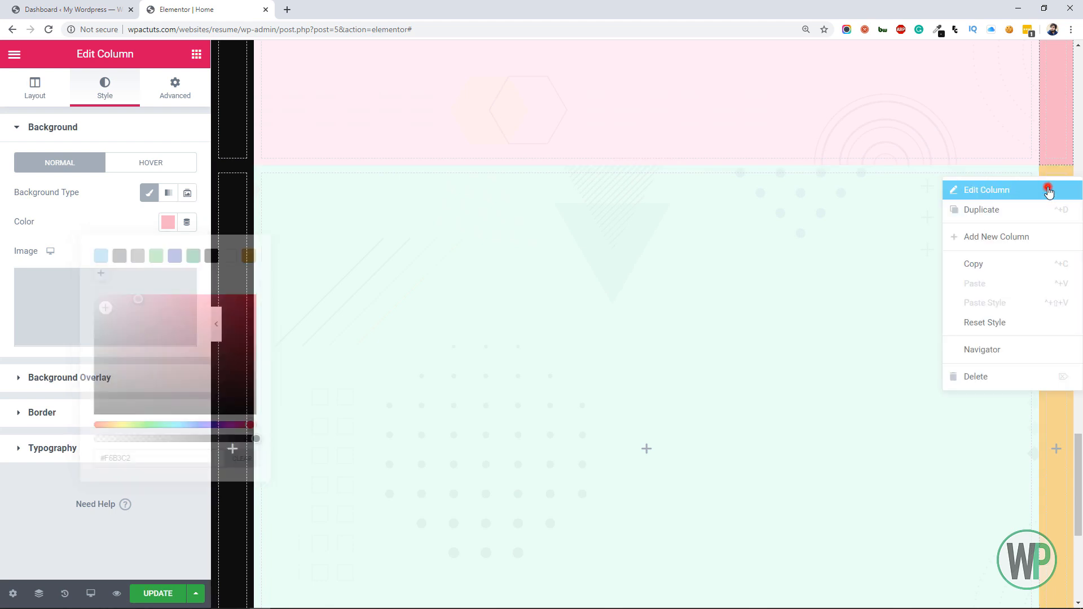
{"action": "left_click", "coordinate": [1044, 186]}
{"action": "left_click", "coordinate": [105, 87]}
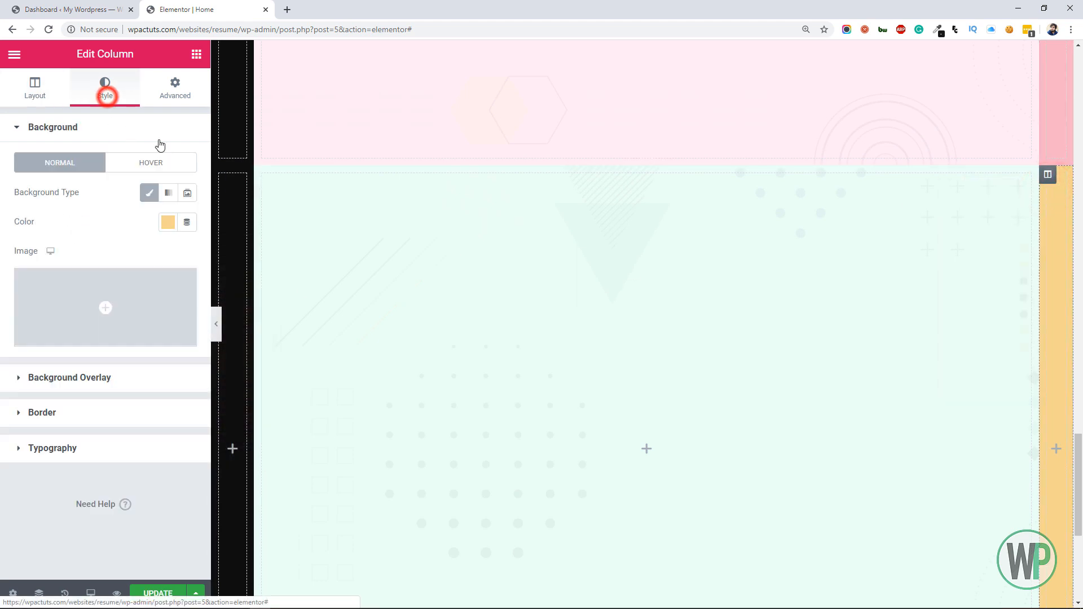
{"action": "left_click", "coordinate": [168, 222]}
{"action": "left_click_drag", "start_coordinate": [159, 424], "coordinate": [177, 425]}
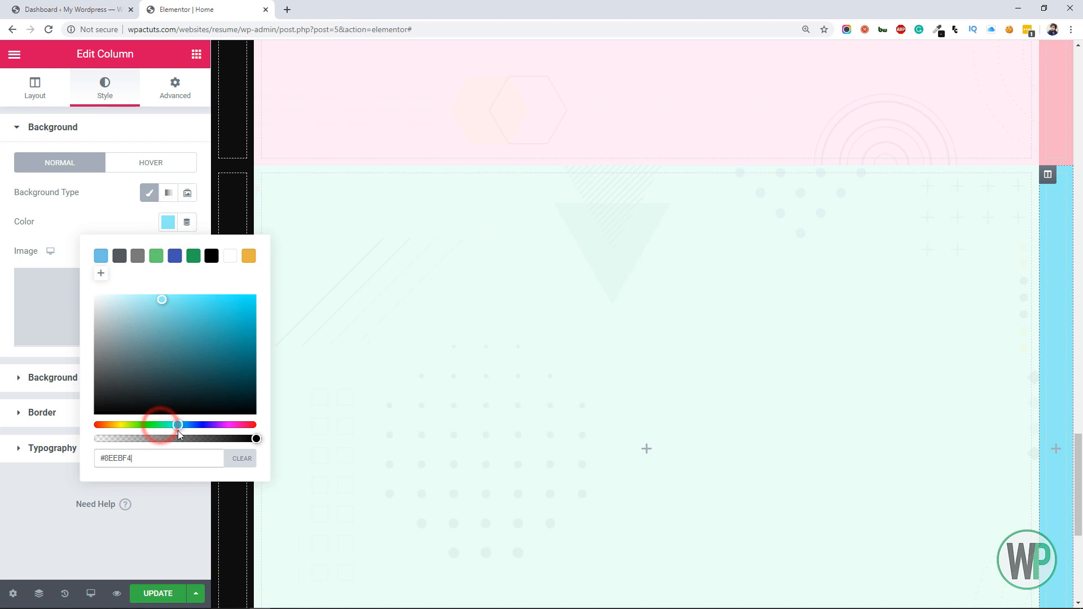
{"action": "left_click_drag", "start_coordinate": [150, 319], "coordinate": [134, 309]}
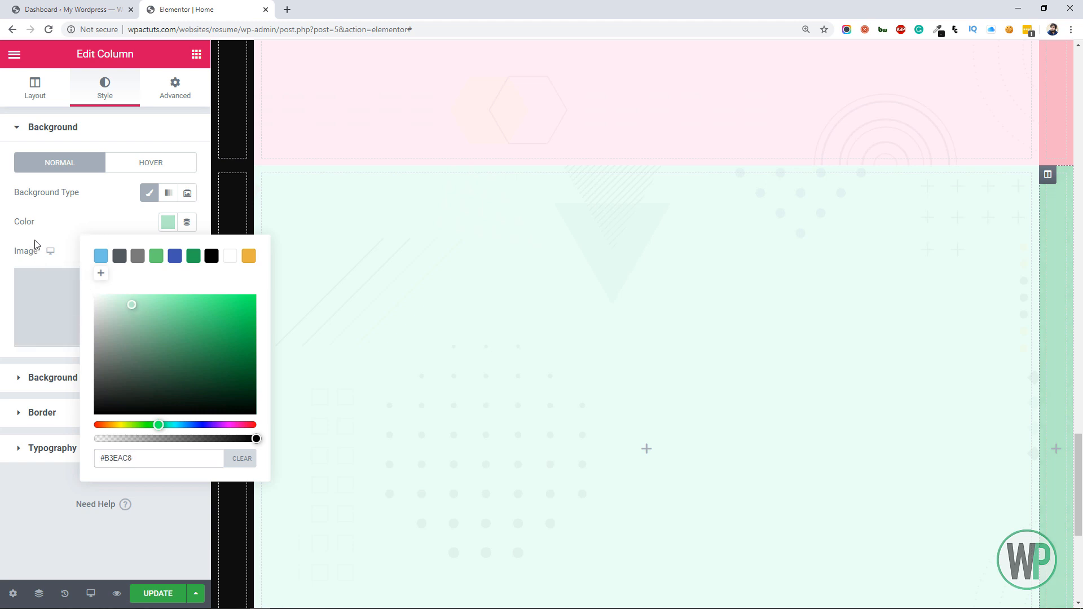
Add a two-column inner section to the wide middle column of the white section below the hero
{"action": "left_click_drag", "start_coordinate": [1077, 501], "coordinate": [1079, 131]}
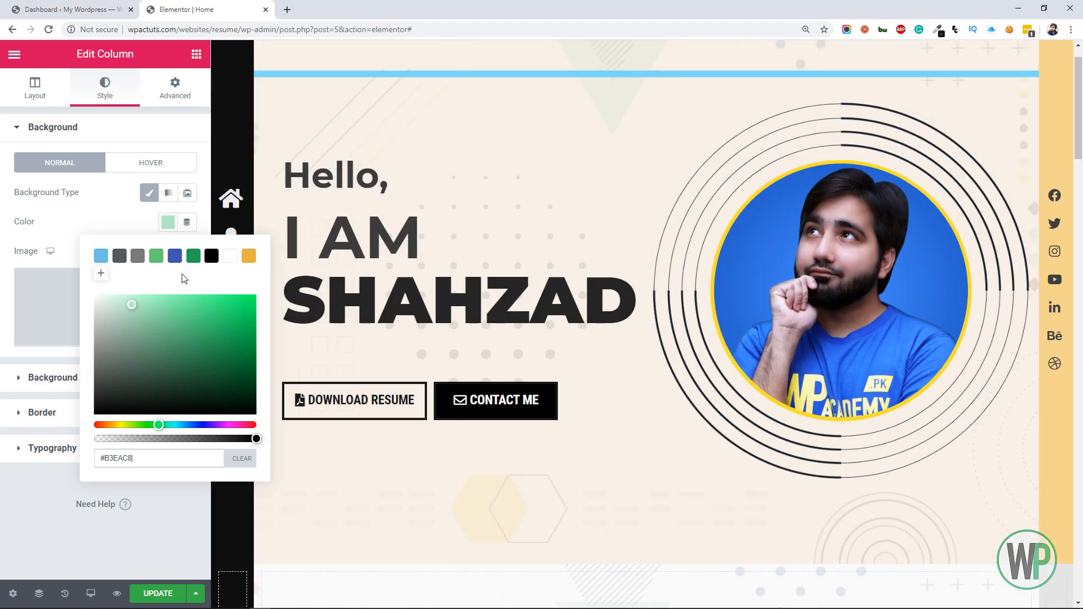
{"action": "left_click", "coordinate": [48, 506]}
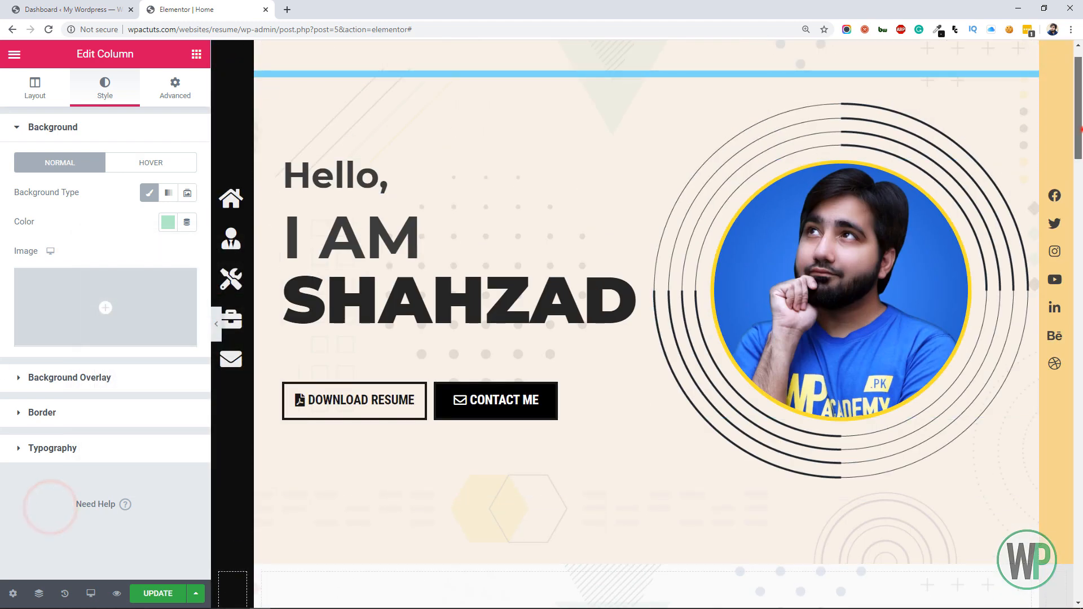
{"action": "left_click_drag", "start_coordinate": [1077, 130], "coordinate": [1081, 212]}
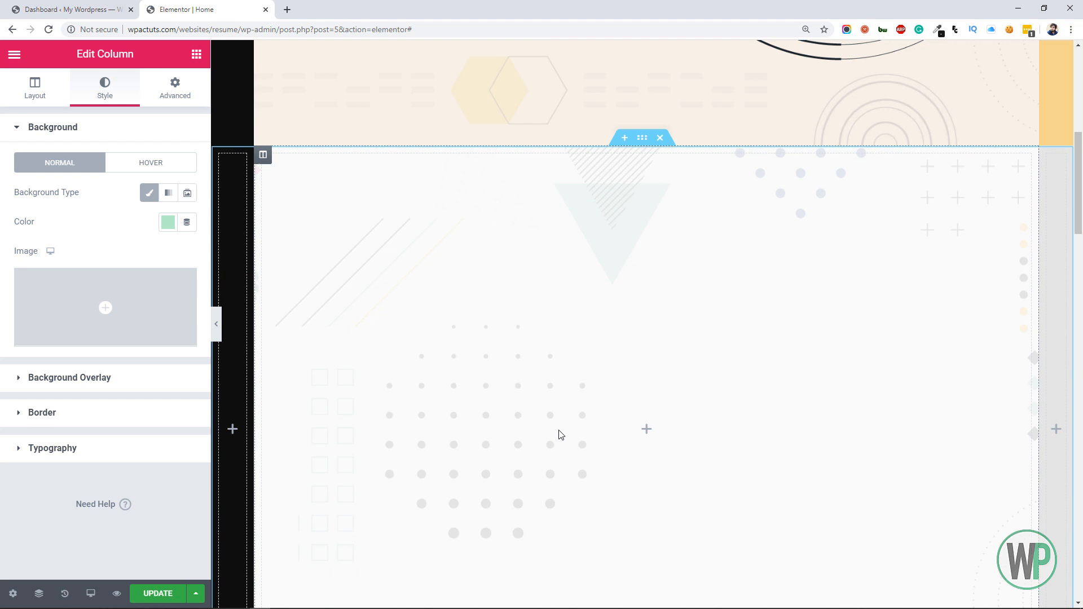
{"action": "left_click", "coordinate": [501, 389]}
{"action": "left_click_drag", "start_coordinate": [51, 209], "coordinate": [276, 346]}
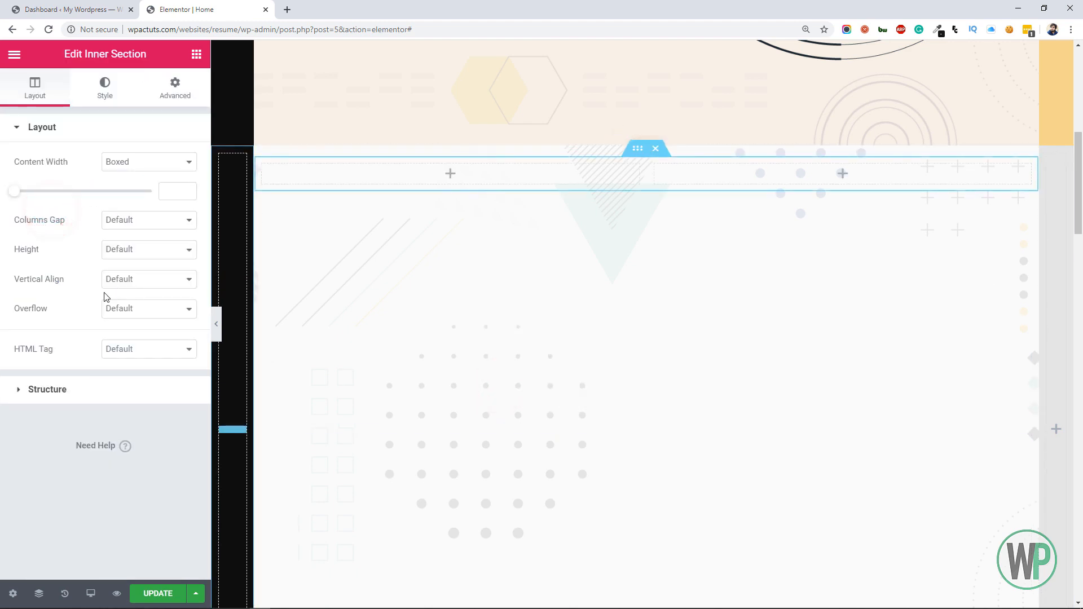
Delete the two-column inner section from the wide middle column of the white section below the hero
{"action": "left_click", "coordinate": [656, 149]}
{"action": "right_click", "coordinate": [652, 151]}
{"action": "left_click", "coordinate": [658, 152]}
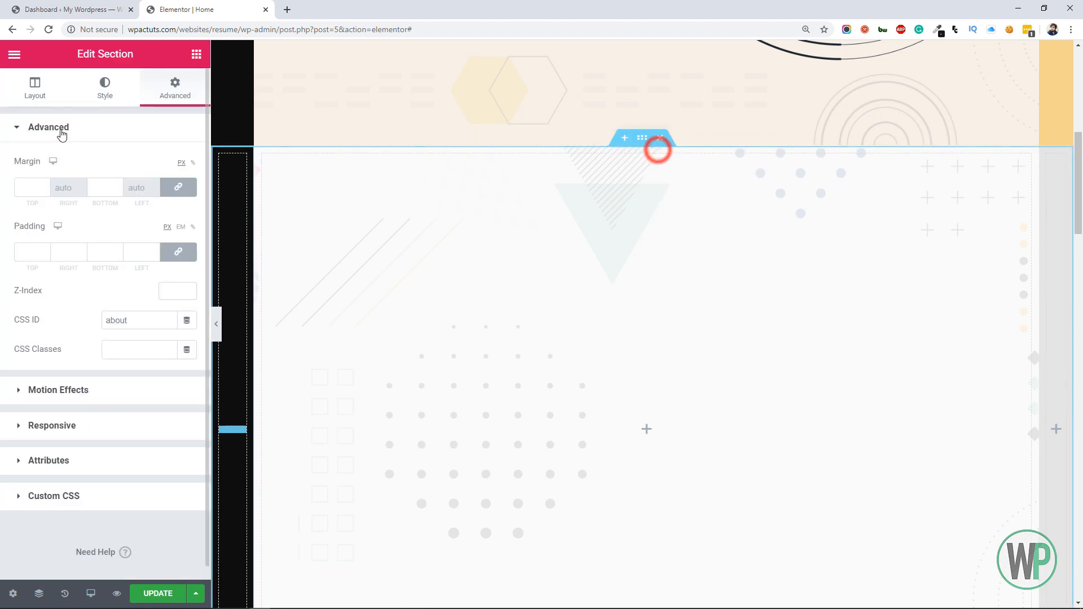
Set the white section's vertical alignment to the middle
{"action": "left_click", "coordinate": [35, 86]}
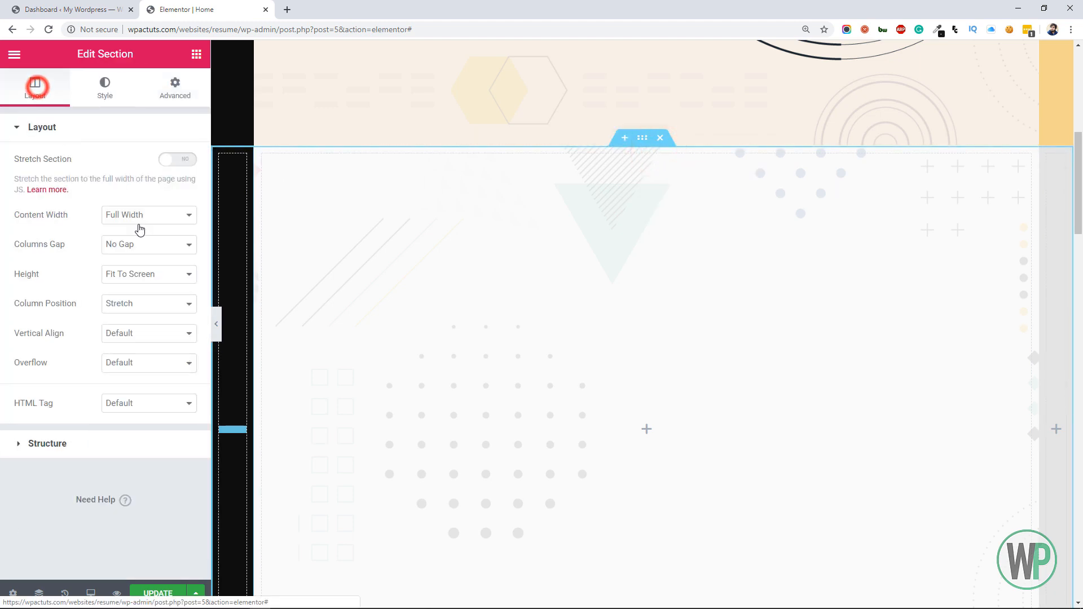
{"action": "left_click", "coordinate": [131, 339]}
{"action": "left_click", "coordinate": [152, 370]}
Add an inner section to the white section's wide middle column and reduce it to a single column
{"action": "left_click", "coordinate": [196, 54]}
{"action": "left_click_drag", "start_coordinate": [82, 206], "coordinate": [666, 438]}
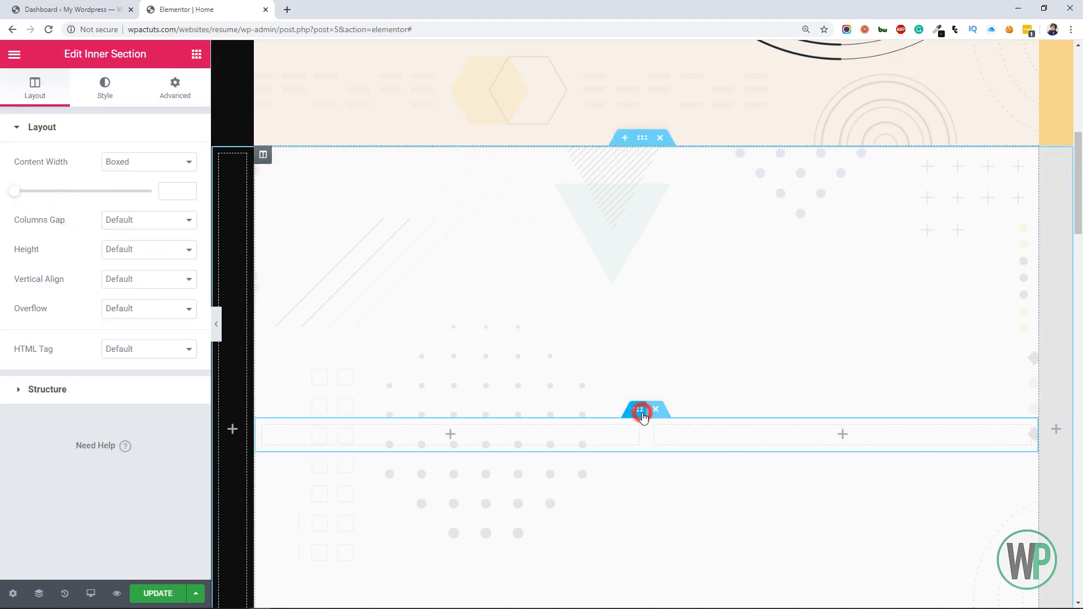
{"action": "right_click", "coordinate": [262, 427]}
{"action": "left_click", "coordinate": [322, 591]}
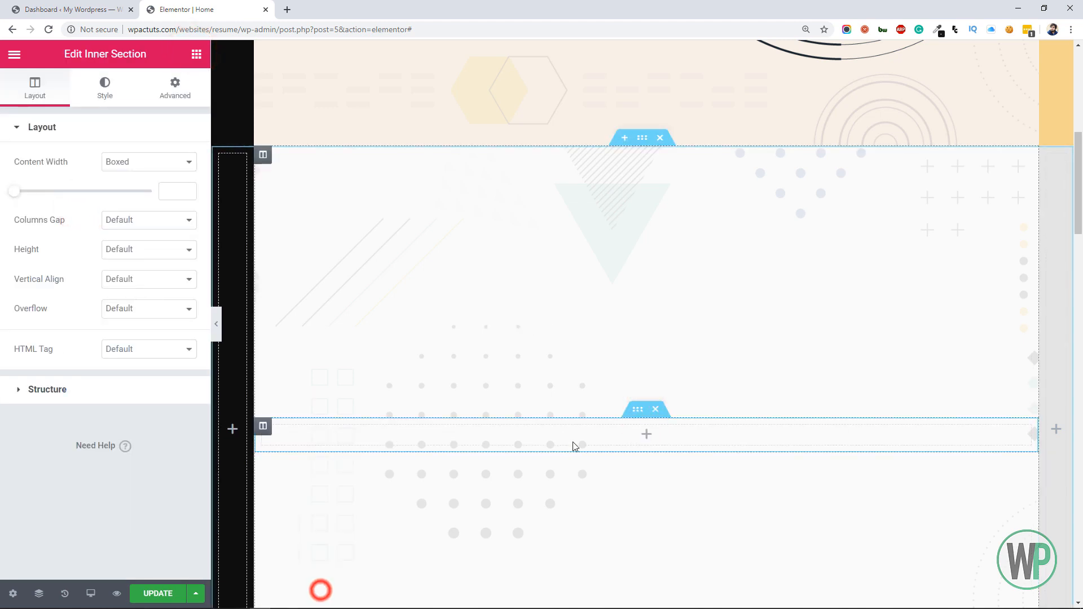
Set the inner section's boxed content width to 700 and place a Divider widget inside it
{"action": "left_click", "coordinate": [634, 410]}
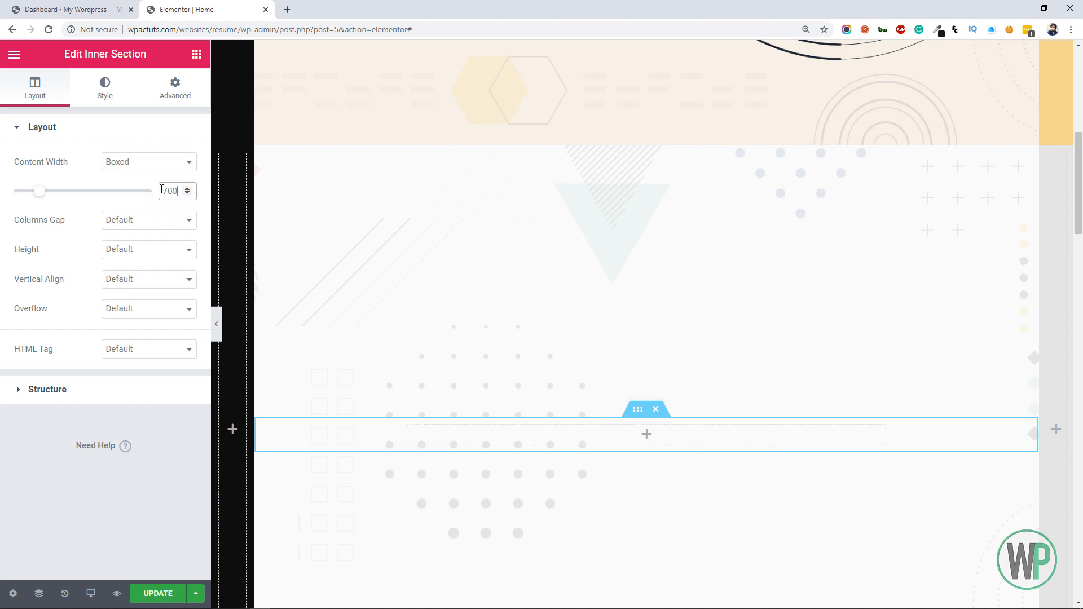
{"action": "left_click", "coordinate": [195, 53]}
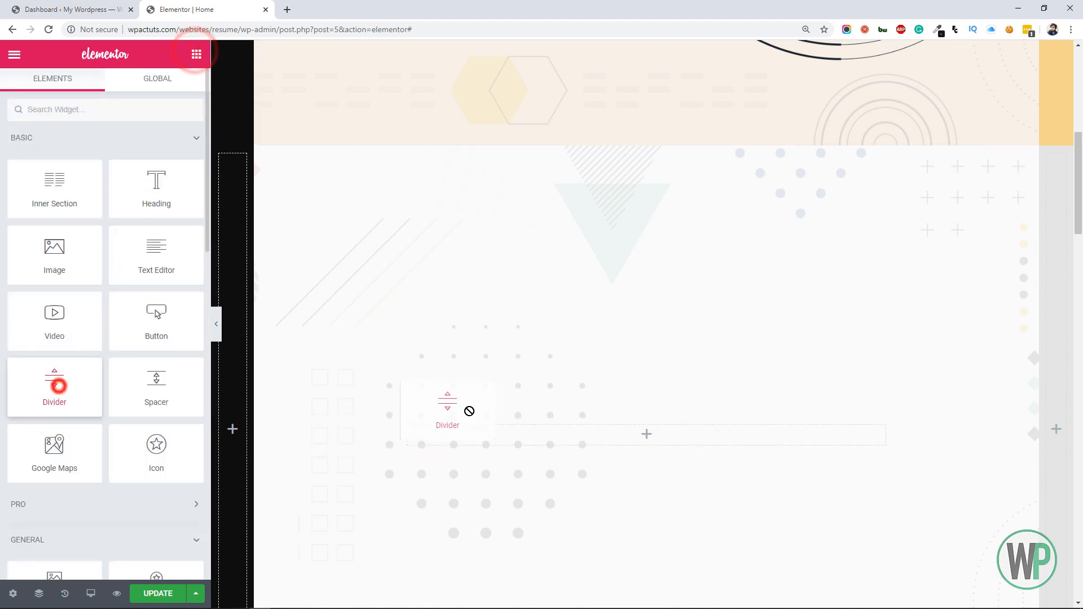
{"action": "left_click_drag", "start_coordinate": [469, 410], "coordinate": [566, 435]}
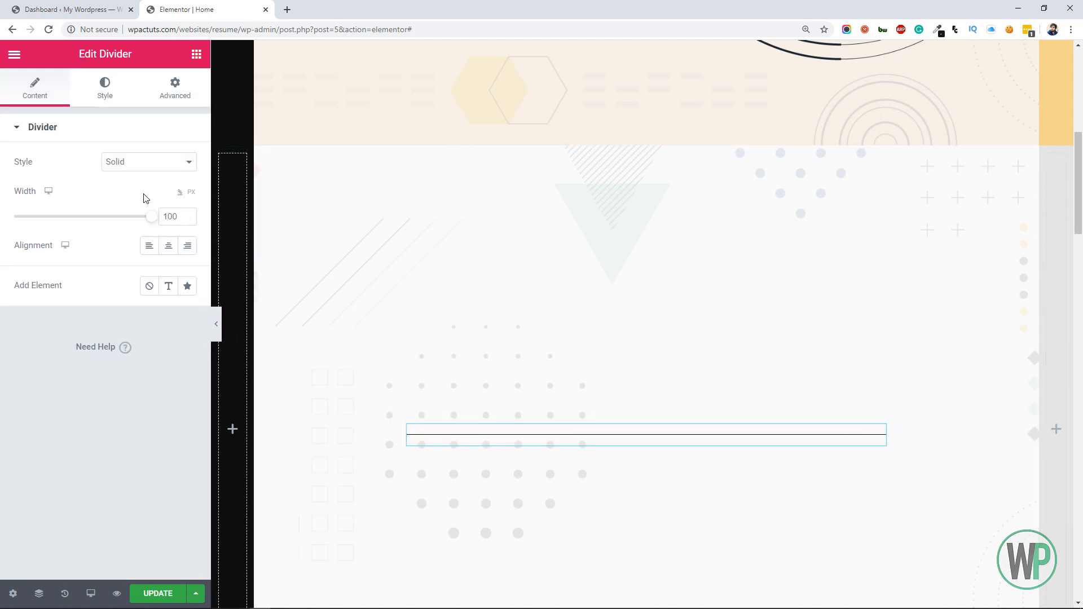
Add a text element to the divider reading "Know More About Me"
{"action": "left_click", "coordinate": [168, 285]}
{"action": "double_click", "coordinate": [163, 316]}
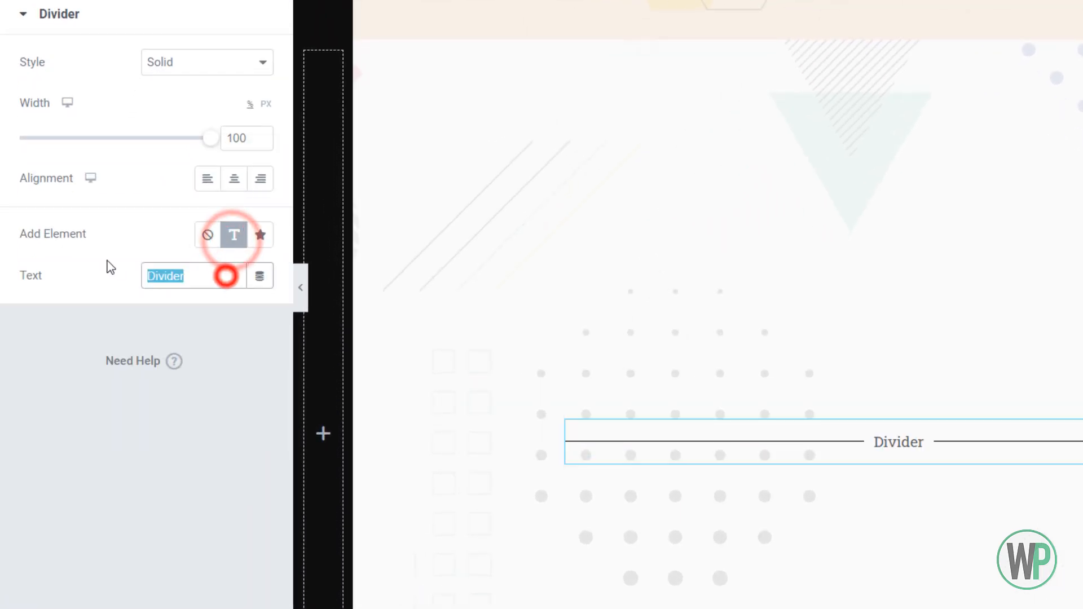
{"action": "type", "text": "Know "}
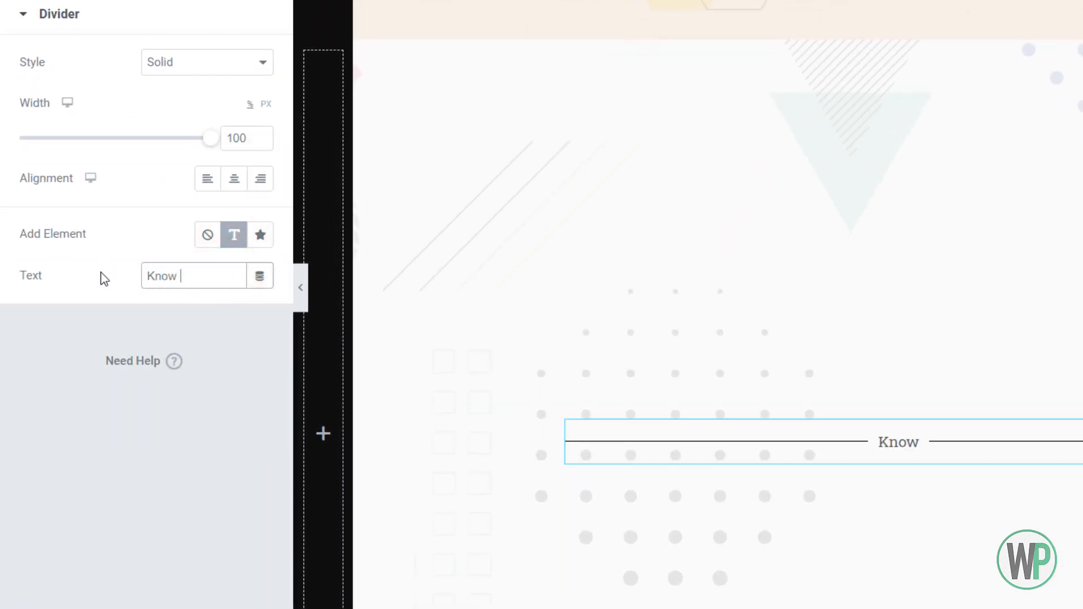
{"action": "type", "text": "More A"}
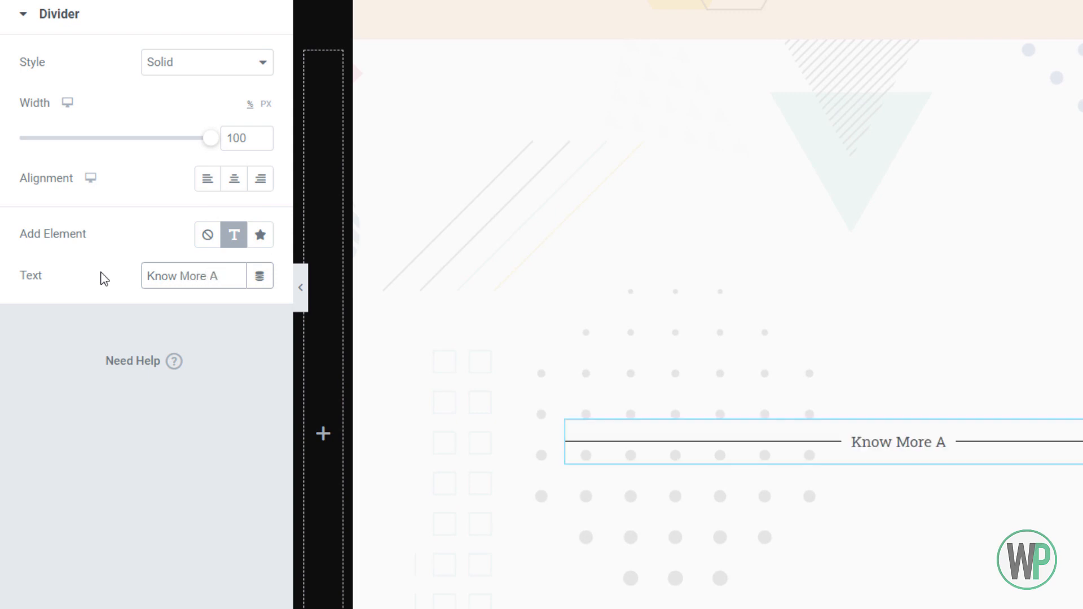
{"action": "type", "text": "bouy"}
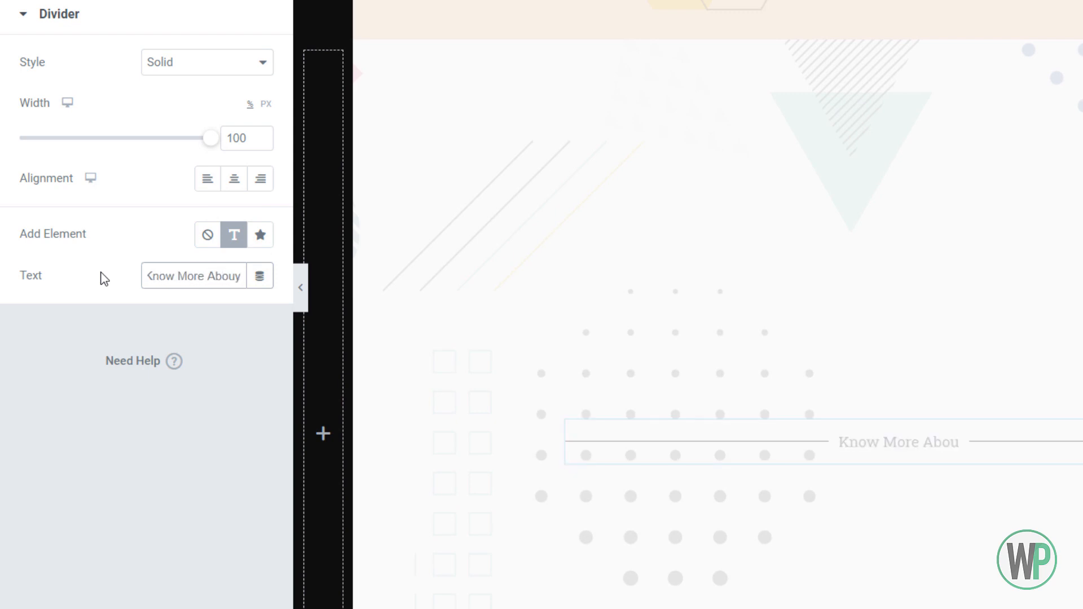
{"action": "key", "text": "BackSpace"}
{"action": "type", "text": "t Me"}
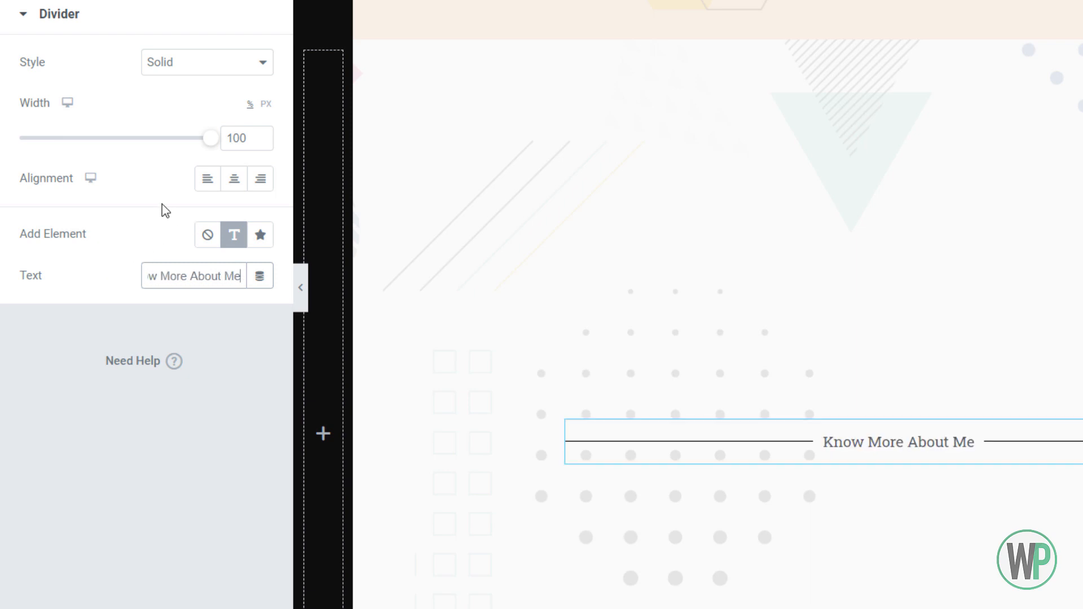
Try the Dotted, Curly, Slashes, Squared and Wavy line styles on the divider and settle on Zigzag
{"action": "left_click", "coordinate": [174, 66]}
{"action": "left_click", "coordinate": [207, 122]}
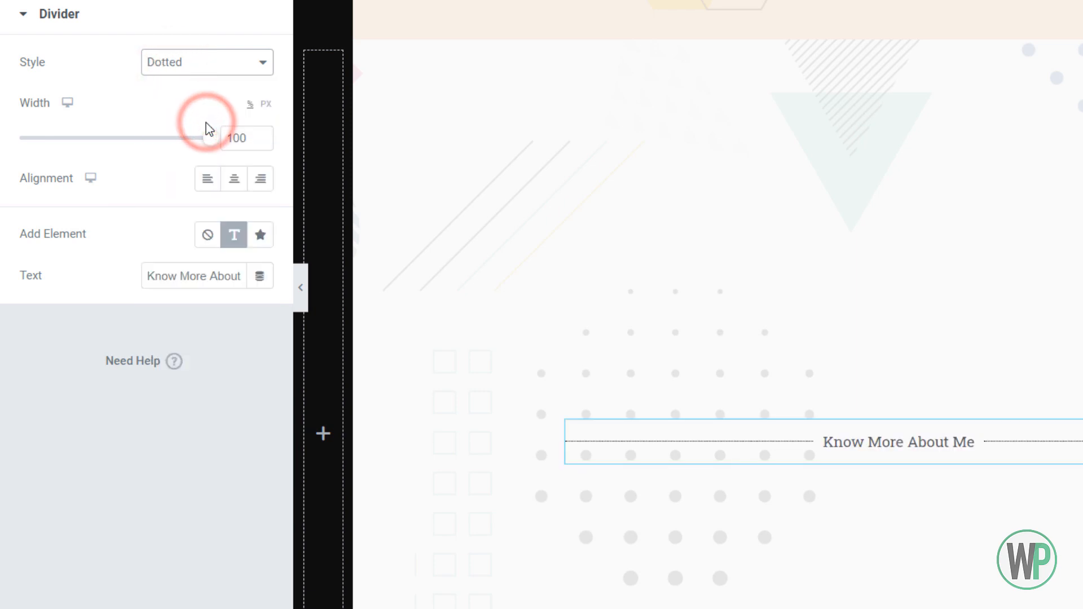
{"action": "left_click", "coordinate": [210, 62]}
{"action": "left_click", "coordinate": [213, 158]}
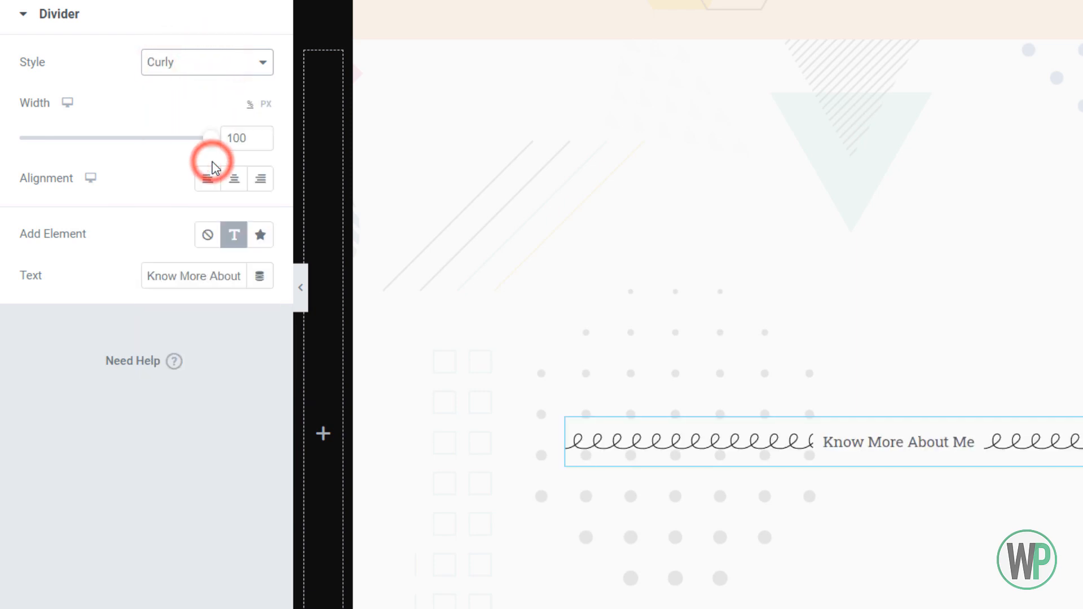
{"action": "left_click", "coordinate": [213, 67]}
{"action": "left_click", "coordinate": [219, 186]}
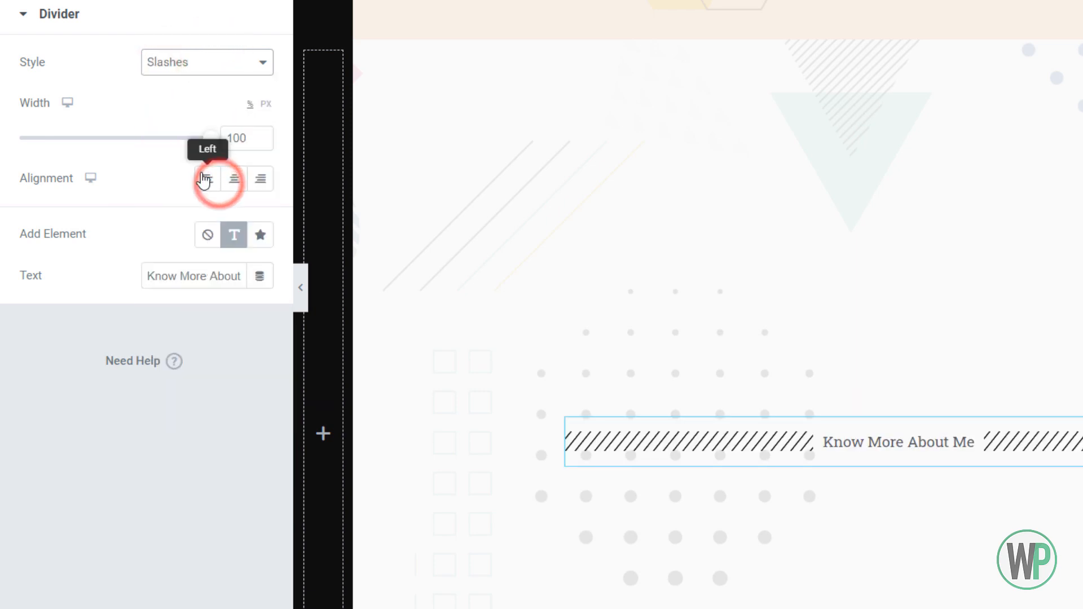
{"action": "left_click", "coordinate": [193, 66]}
{"action": "left_click", "coordinate": [216, 203]}
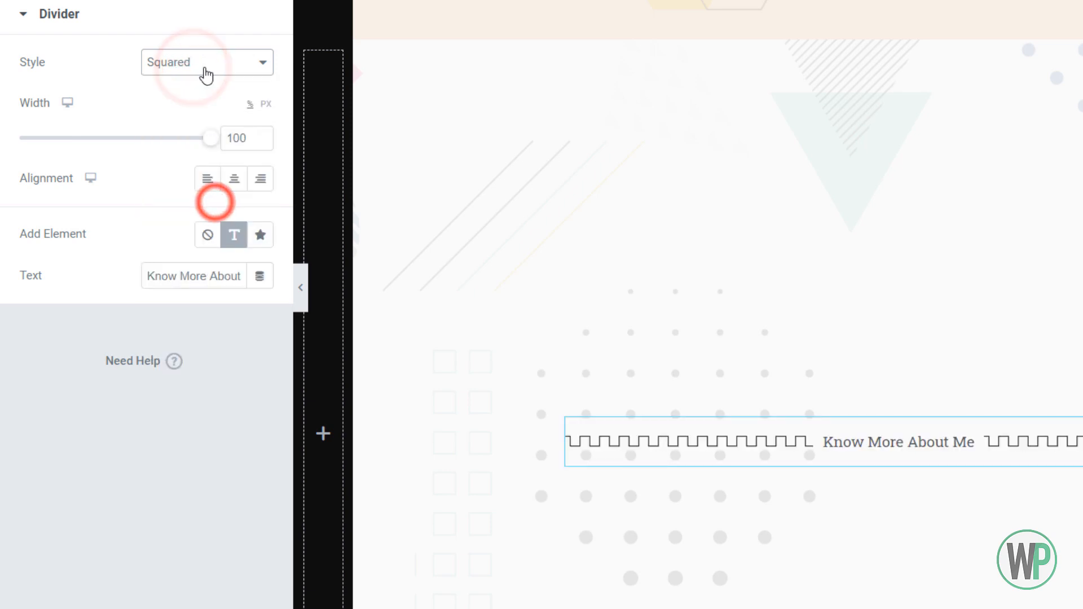
{"action": "left_click", "coordinate": [205, 72]}
{"action": "left_click", "coordinate": [219, 217]}
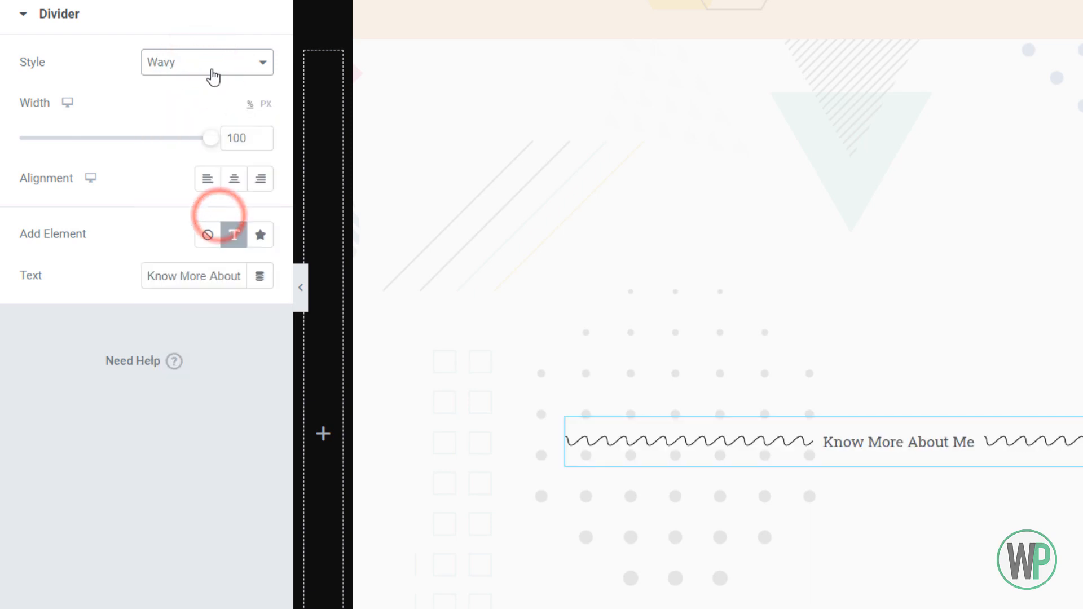
{"action": "left_click", "coordinate": [211, 66]}
{"action": "left_click", "coordinate": [208, 233]}
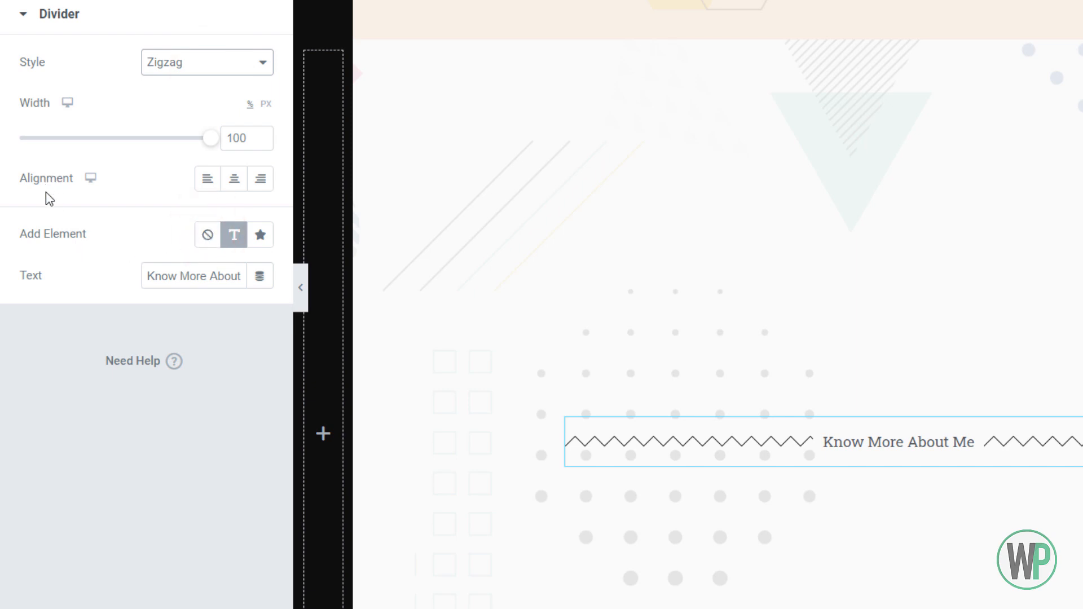
Set the font size of the divider's text to 30 px
{"action": "left_click", "coordinate": [144, 0]}
{"action": "left_click", "coordinate": [186, 391]}
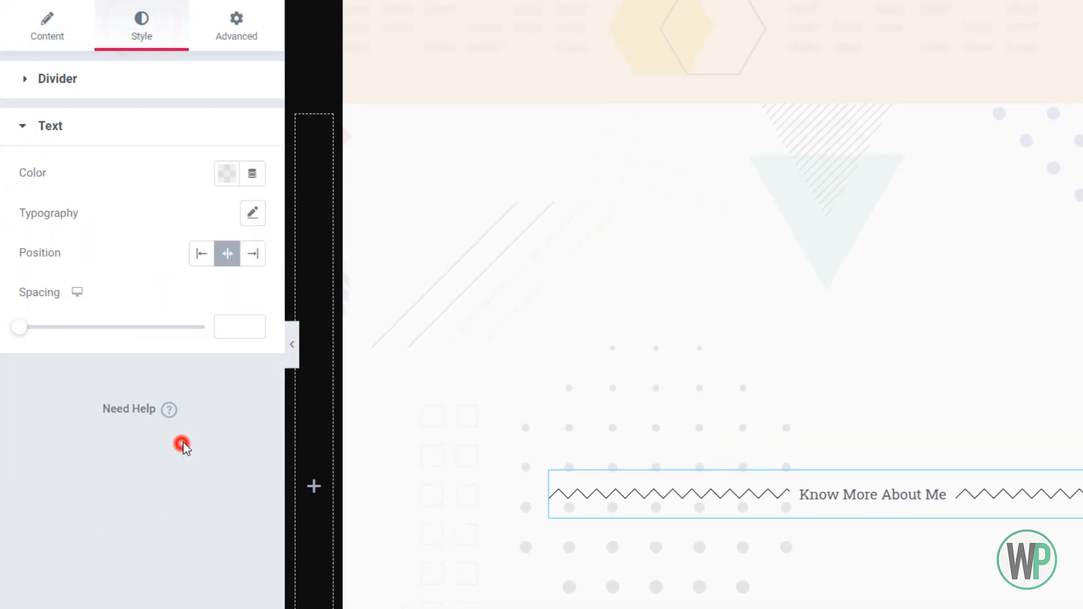
{"action": "left_click", "coordinate": [252, 214]}
{"action": "left_click", "coordinate": [218, 265]}
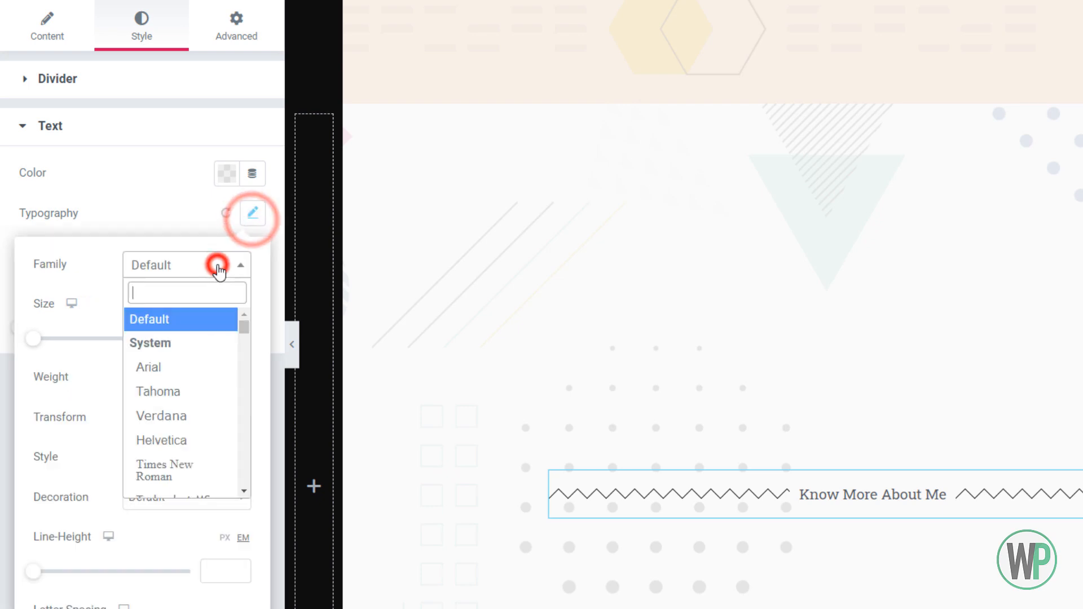
{"action": "left_click", "coordinate": [218, 265]}
{"action": "left_click", "coordinate": [220, 337]}
{"action": "type", "text": "1"}
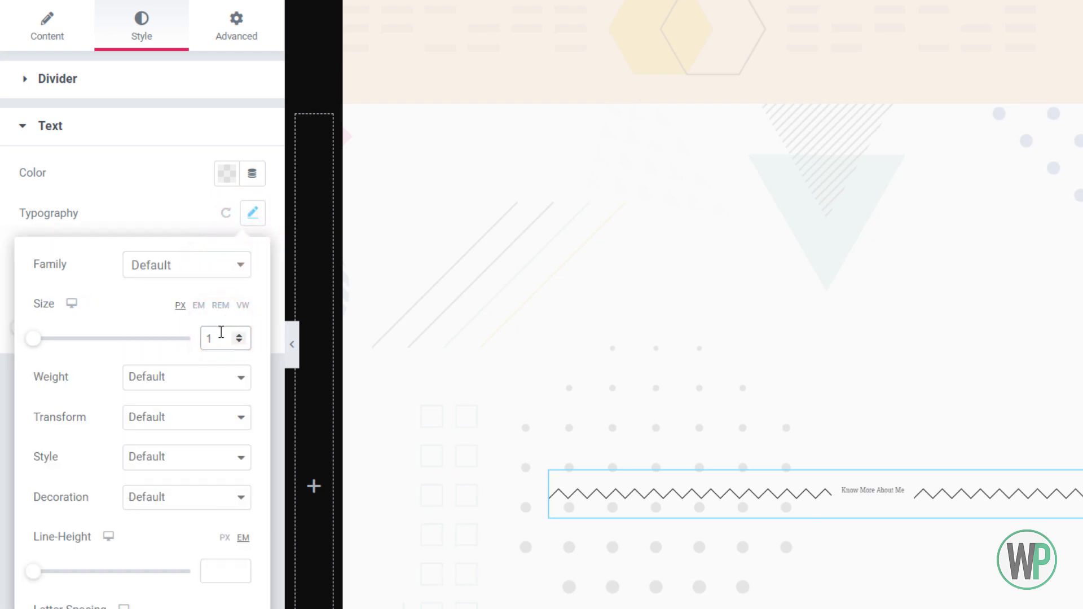
{"action": "type", "text": "9"}
{"action": "left_click", "coordinate": [238, 335]}
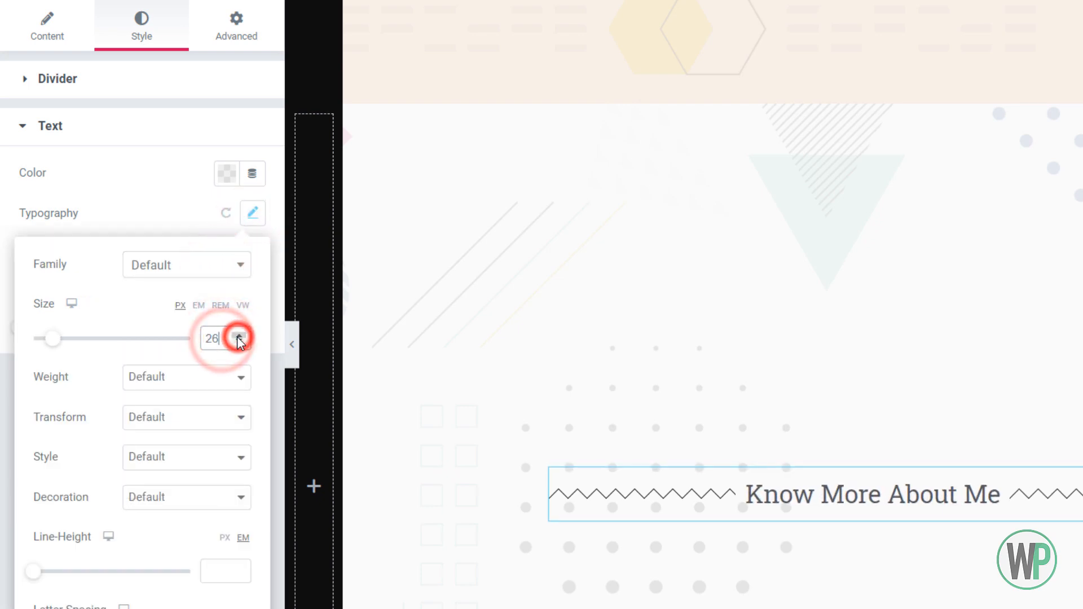
{"action": "left_click", "coordinate": [238, 335]}
{"action": "left_click", "coordinate": [236, 335]}
{"action": "left_click", "coordinate": [237, 335]}
Try font weights 800 and 900 on the divider's text and settle on Bold
{"action": "left_click", "coordinate": [223, 377]}
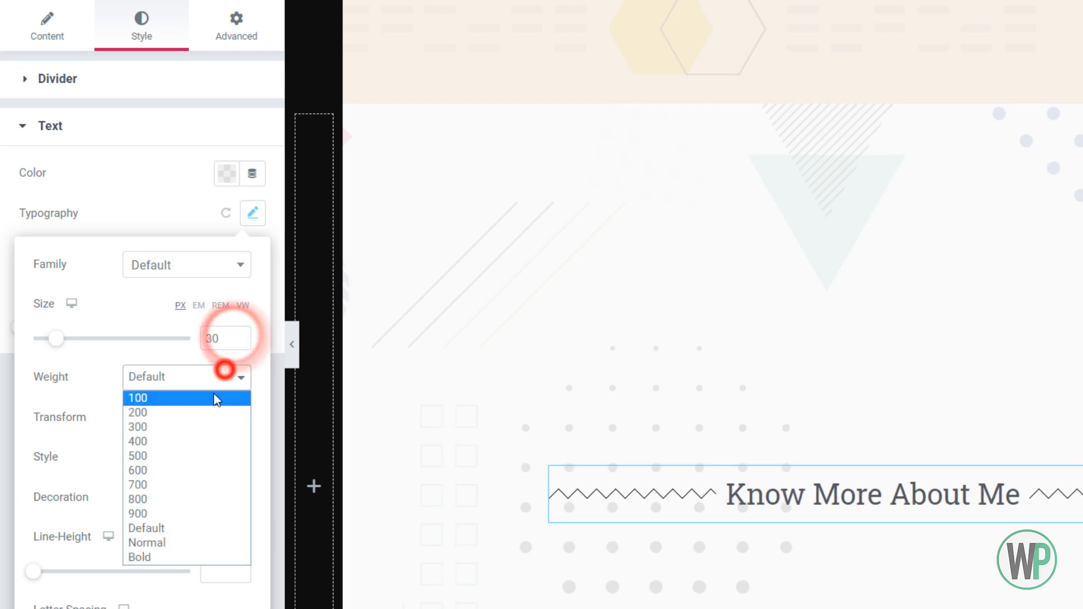
{"action": "left_click", "coordinate": [194, 500]}
{"action": "left_click", "coordinate": [179, 377]}
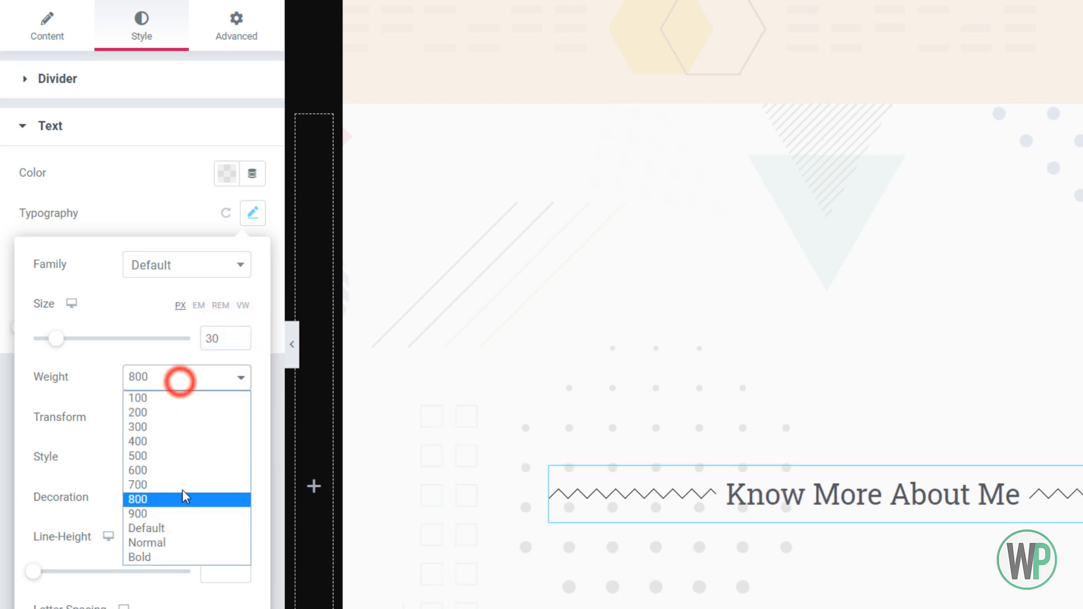
{"action": "left_click", "coordinate": [184, 512]}
{"action": "left_click", "coordinate": [188, 376]}
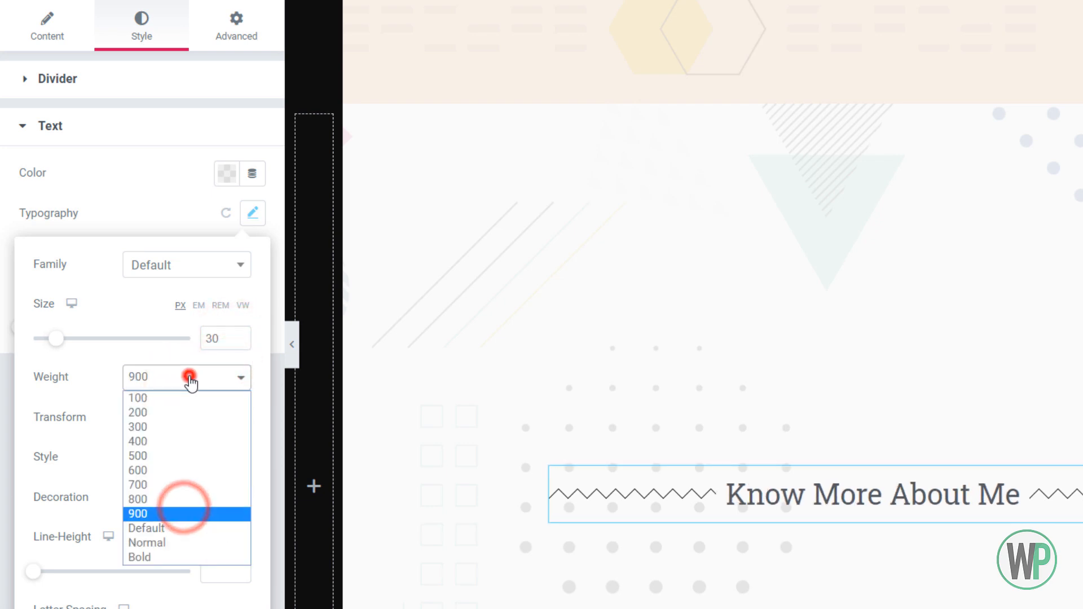
{"action": "left_click", "coordinate": [199, 560]}
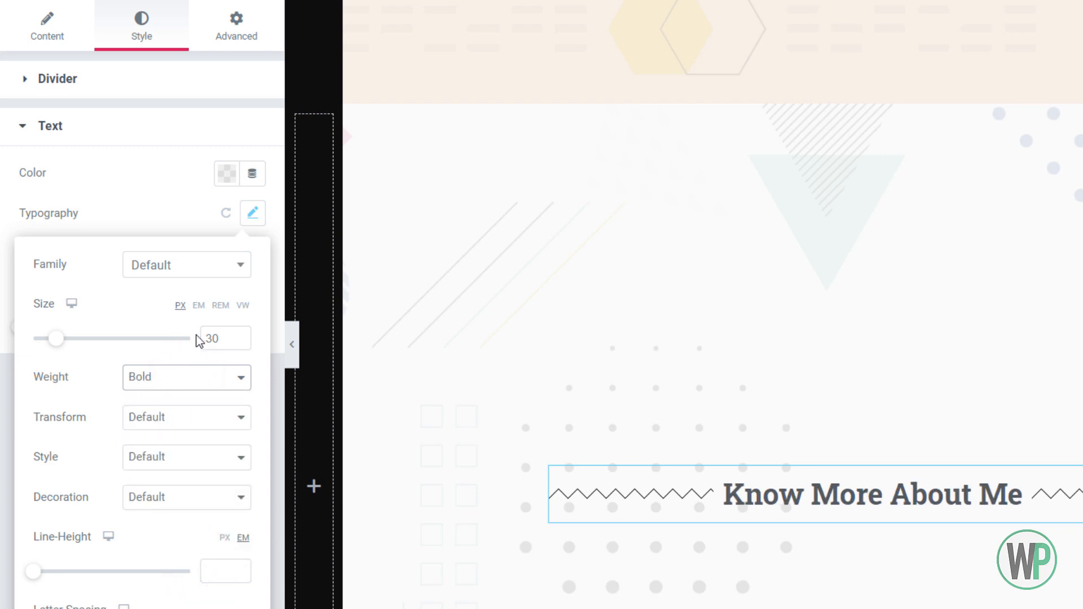
Change the color of the divider's text to dark gray, #373737
{"action": "left_click", "coordinate": [225, 175]}
{"action": "left_click_drag", "start_coordinate": [158, 383], "coordinate": [105, 408]}
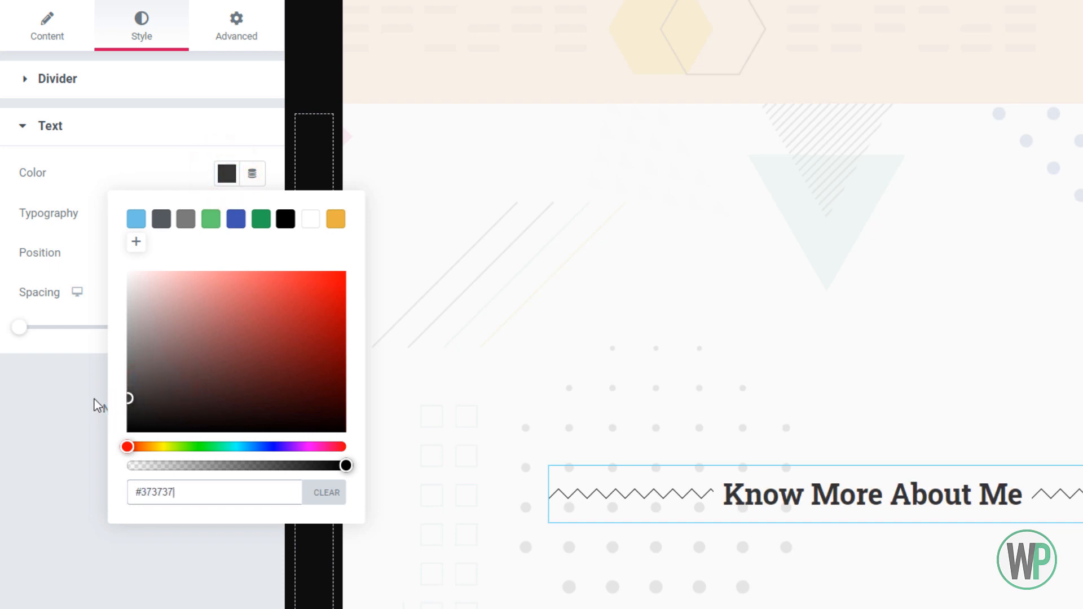
{"action": "left_click", "coordinate": [3, 459]}
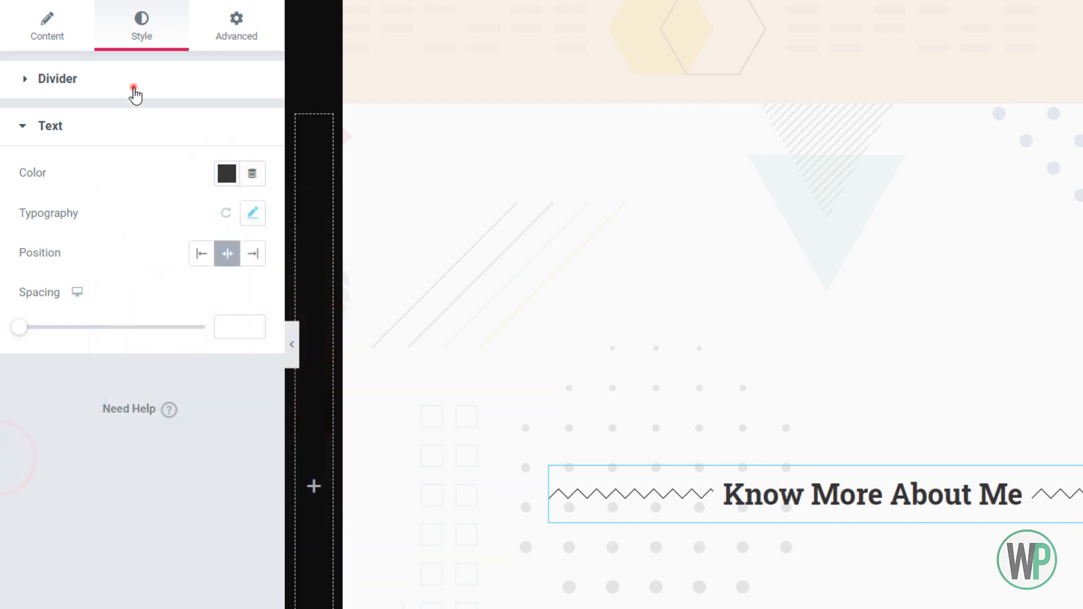
Raise the weight of the divider's zigzag line to 1.3
{"action": "left_click", "coordinate": [134, 90]}
{"action": "left_click", "coordinate": [251, 184]}
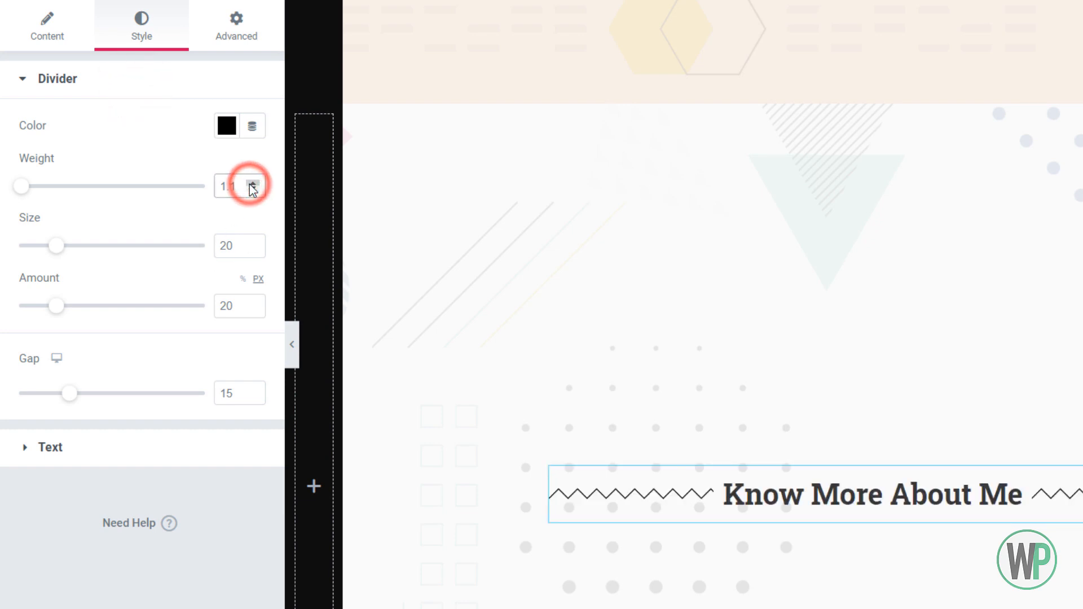
{"action": "left_click", "coordinate": [252, 184]}
{"action": "left_click", "coordinate": [252, 184]}
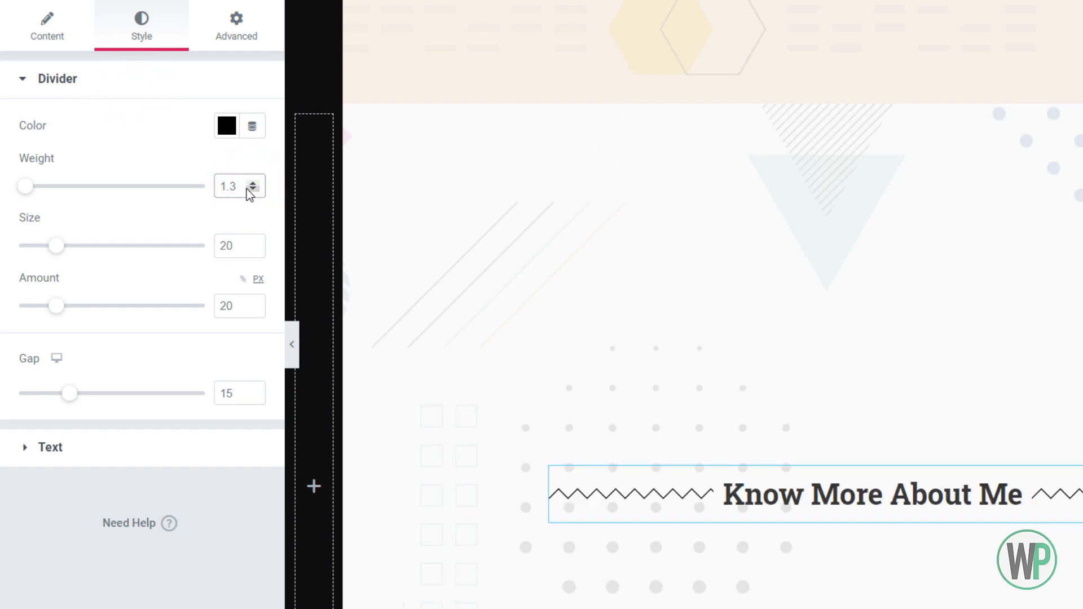
Change the color of the divider's zigzag line to medium gray, #7F7F7F
{"action": "left_click", "coordinate": [226, 126]}
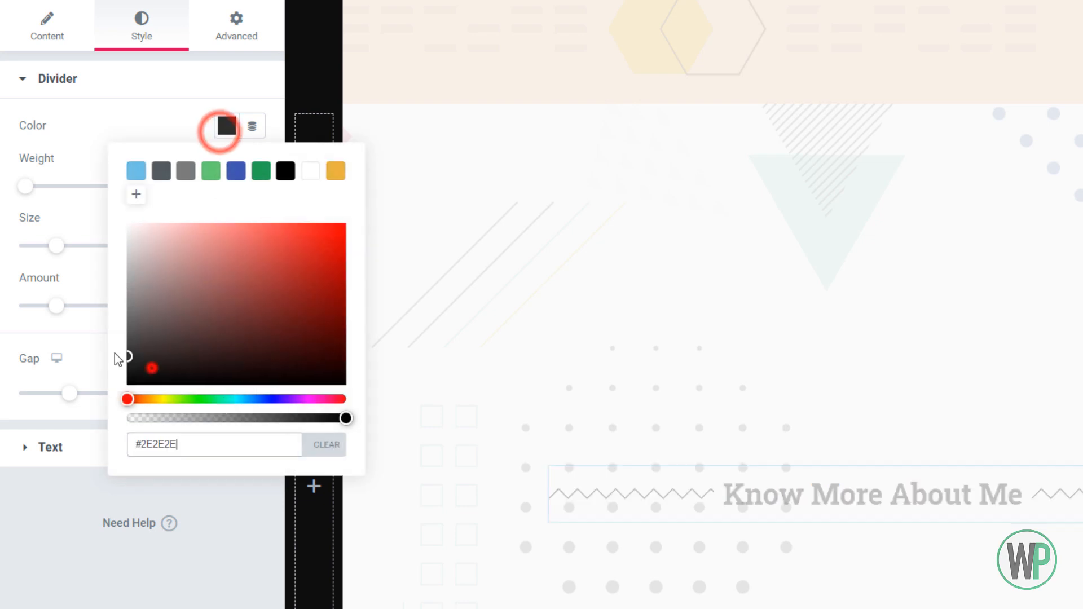
{"action": "left_click_drag", "start_coordinate": [150, 364], "coordinate": [109, 294]}
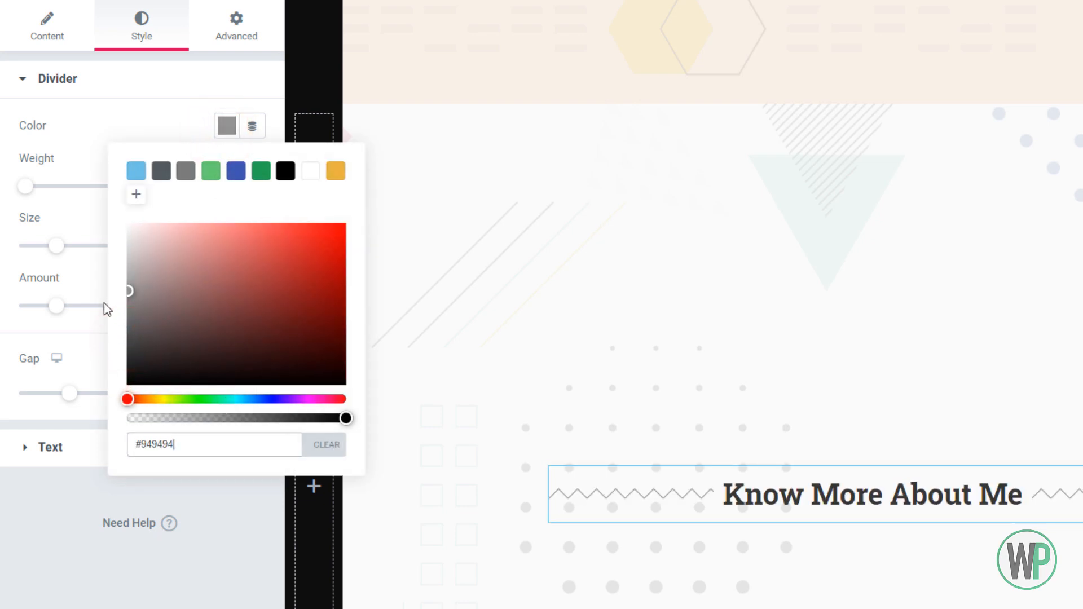
{"action": "left_click", "coordinate": [128, 307]}
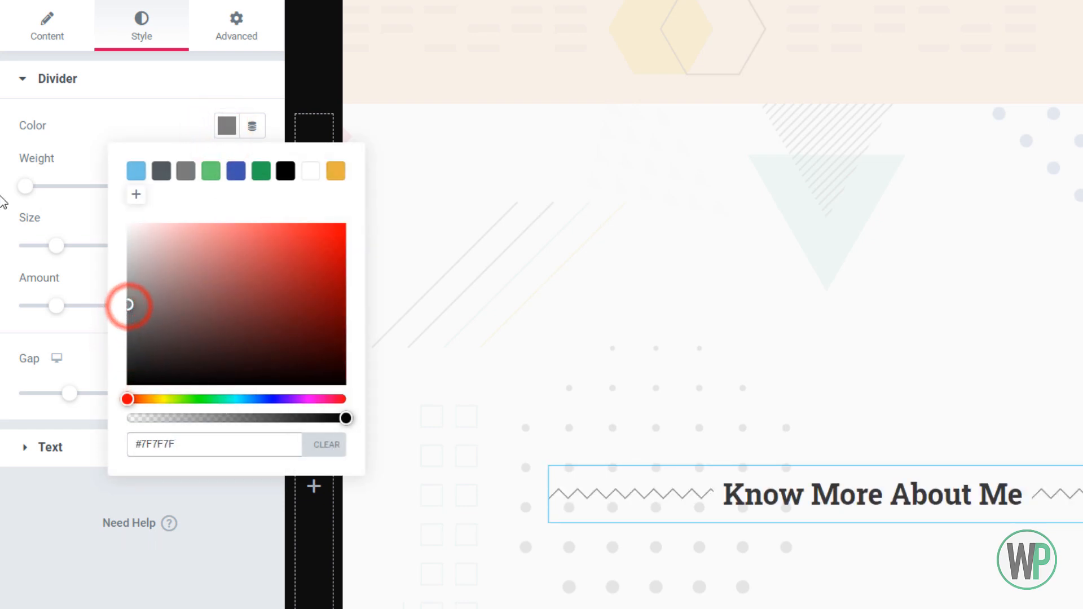
{"action": "left_click", "coordinate": [4, 203]}
Set the weight of the divider's zigzag line to 2 and return to the widget list
{"action": "double_click", "coordinate": [238, 190]}
{"action": "type", "text": "2"}
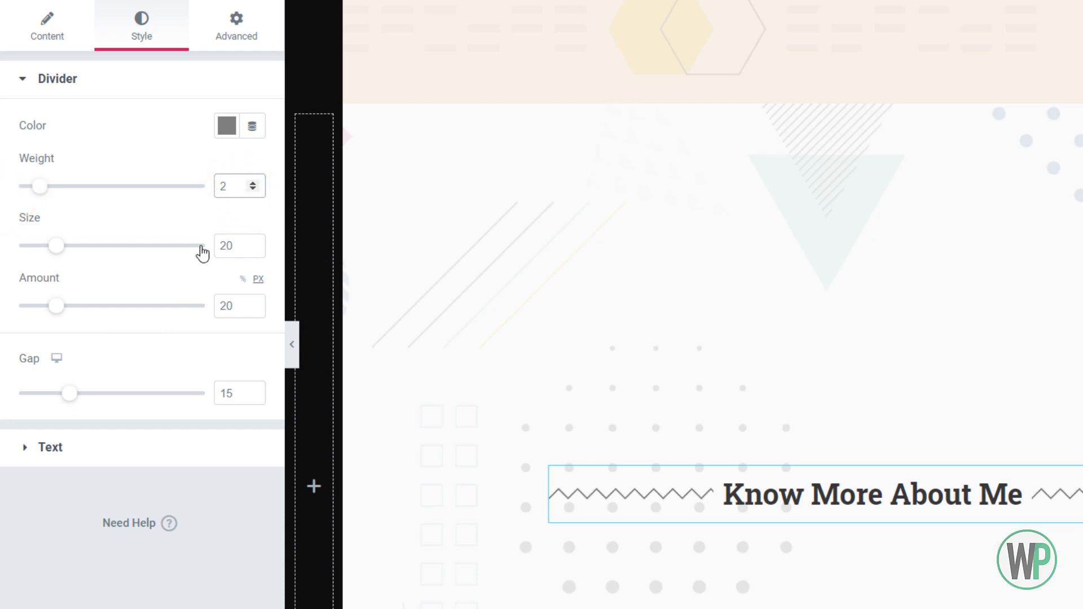
{"action": "left_click", "coordinate": [195, 55]}
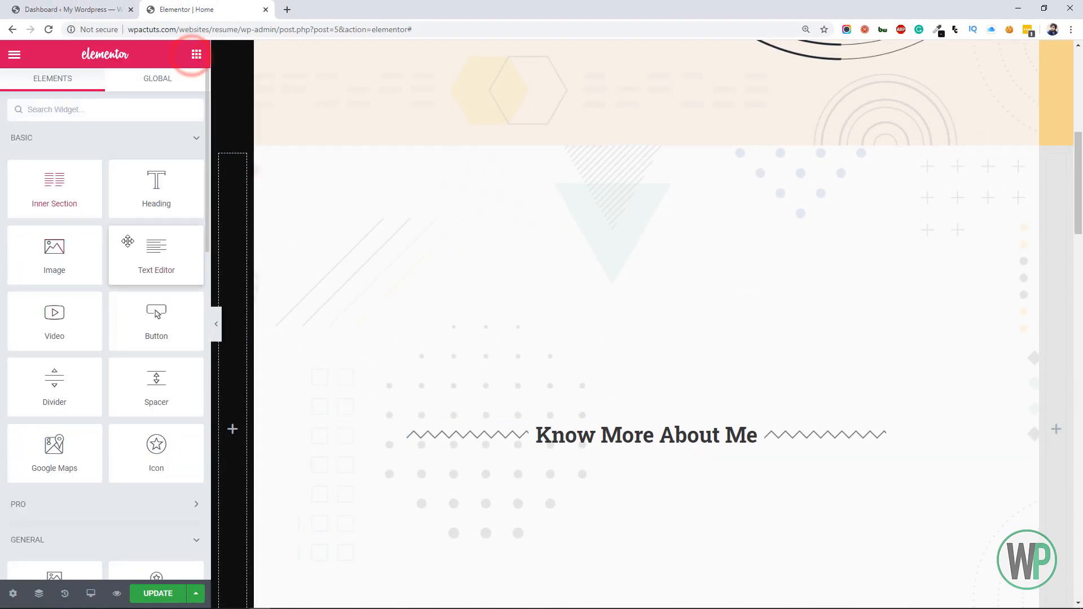
Add a text editor widget below the "Know More About Me" divider and extend its lorem ipsum by pasting repeated copies
{"action": "left_click_drag", "start_coordinate": [582, 383], "coordinate": [614, 442]}
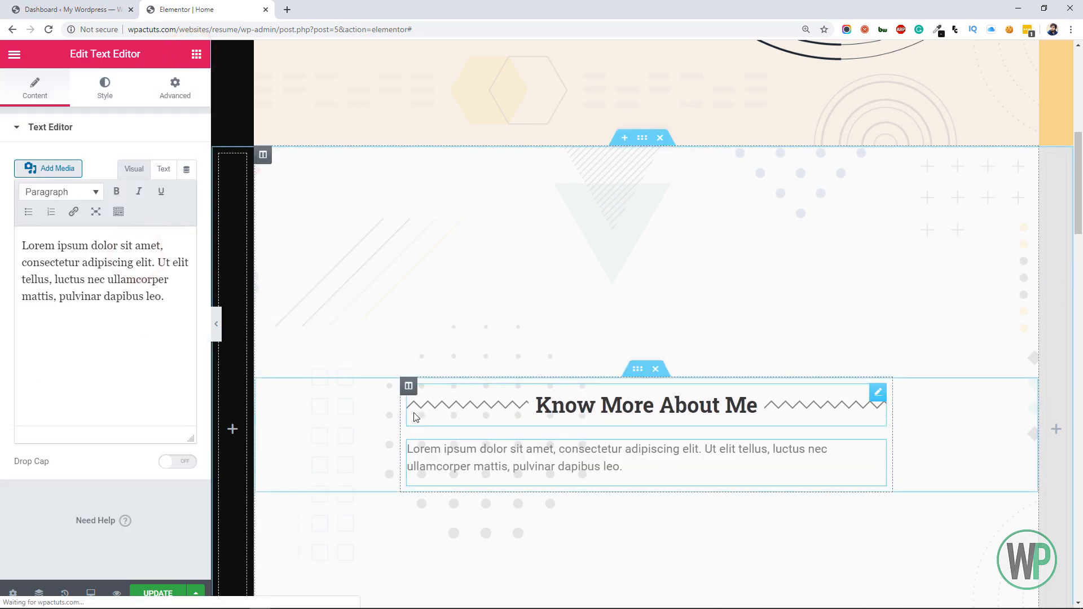
{"action": "left_click_drag", "start_coordinate": [190, 307], "coordinate": [1, 224]}
{"action": "key", "text": "ctrl+c"}
{"action": "left_click", "coordinate": [184, 312]}
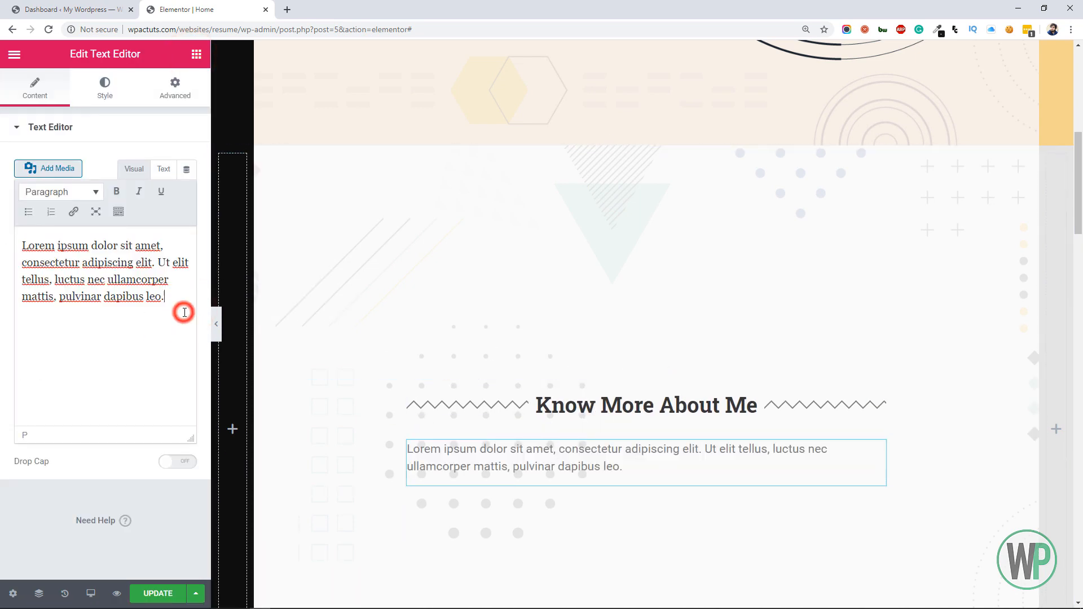
{"action": "key", "text": "ctrl+v"}
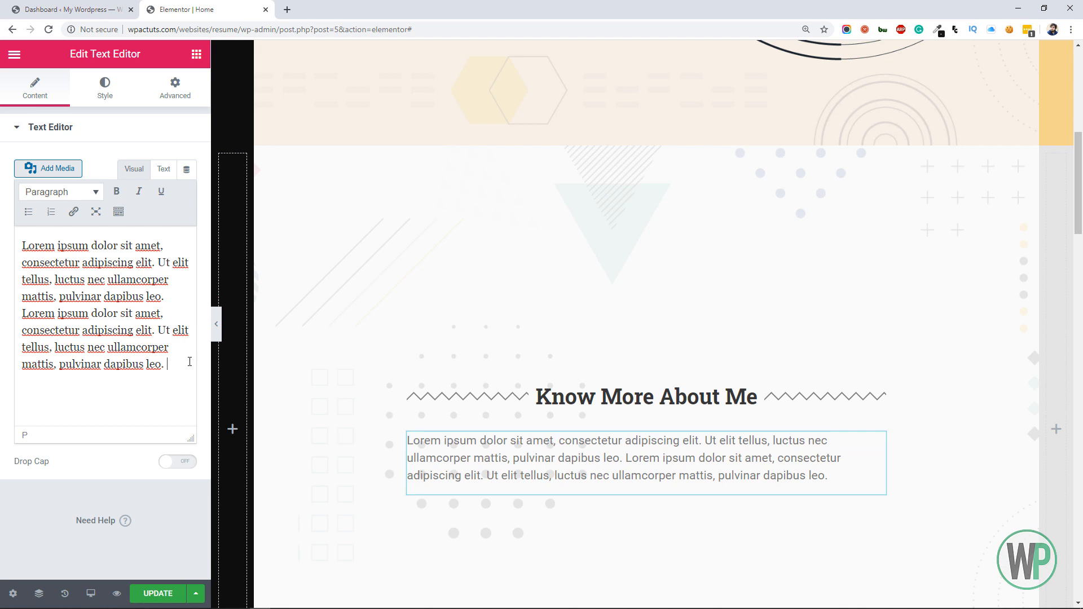
{"action": "key", "text": "ctrl+v"}
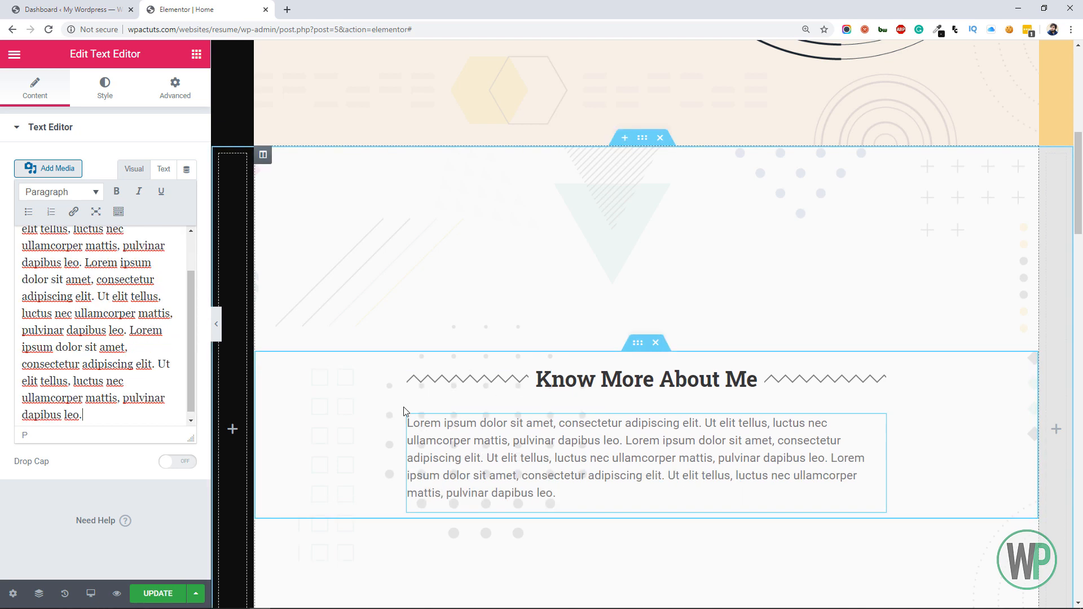
Center the new paragraph and set its text color to near-black, #252525
{"action": "left_click", "coordinate": [105, 89]}
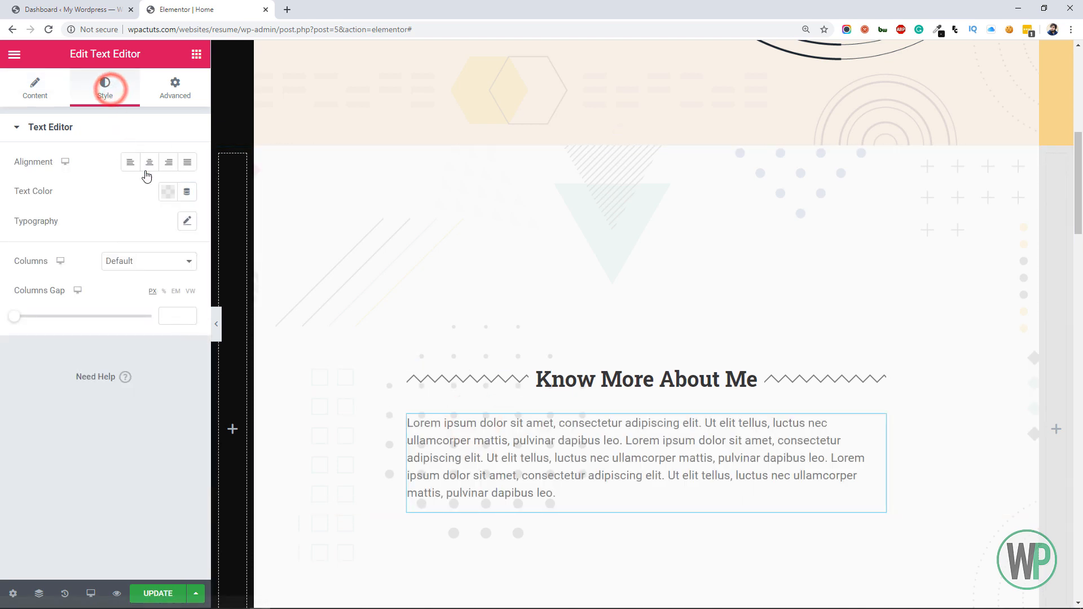
{"action": "left_click", "coordinate": [147, 162]}
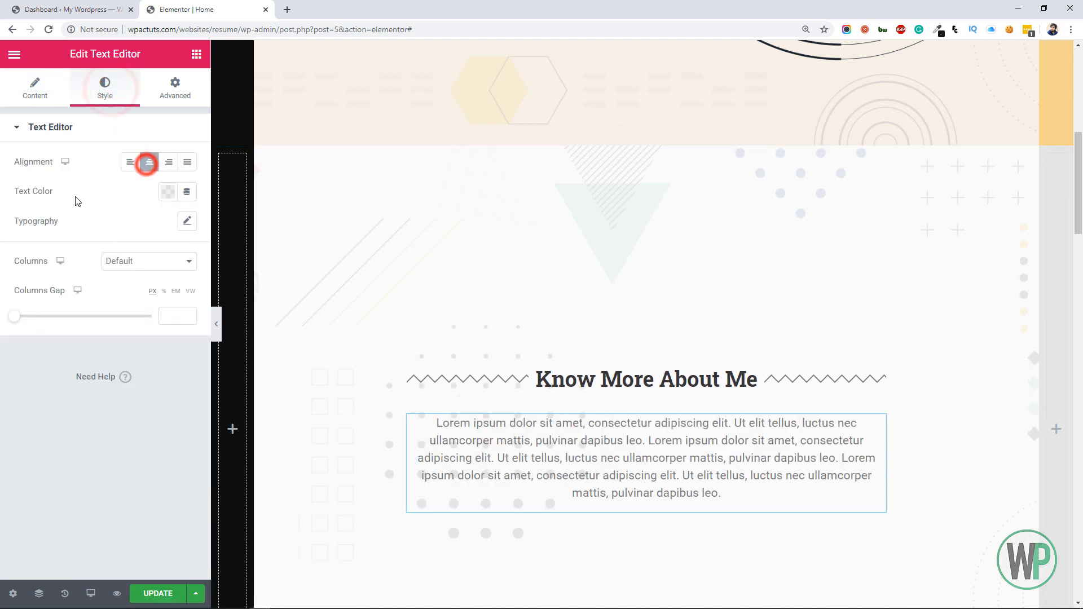
{"action": "left_click", "coordinate": [177, 195]}
{"action": "left_click_drag", "start_coordinate": [114, 373], "coordinate": [80, 379]}
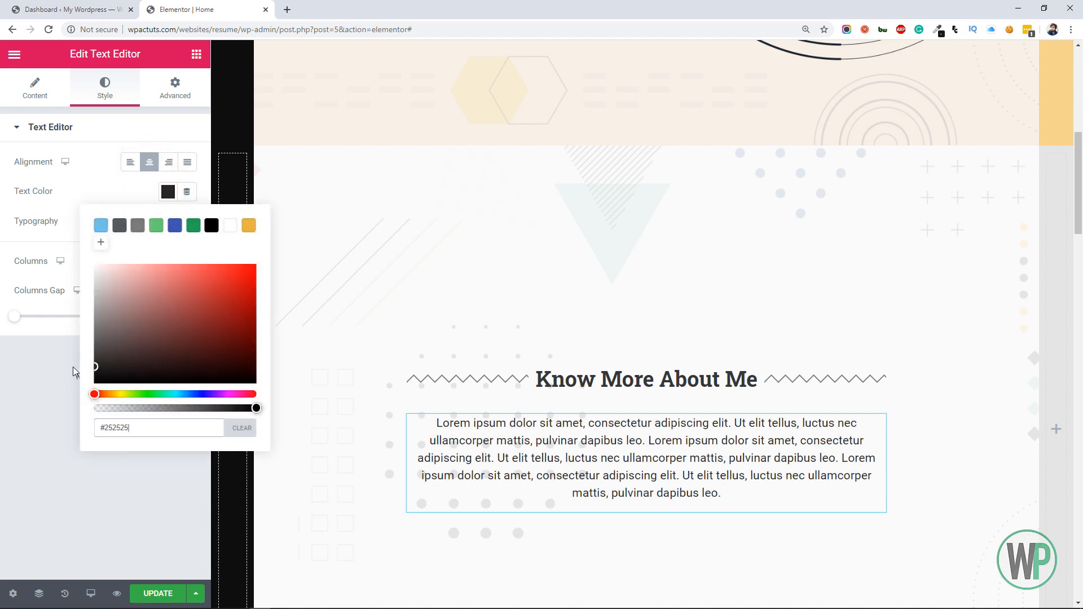
{"action": "left_click", "coordinate": [28, 376]}
Set the paragraph's font family to Roboto with weight 500, comparing it against weight 400
{"action": "left_click", "coordinate": [186, 221]}
{"action": "left_click", "coordinate": [161, 261]}
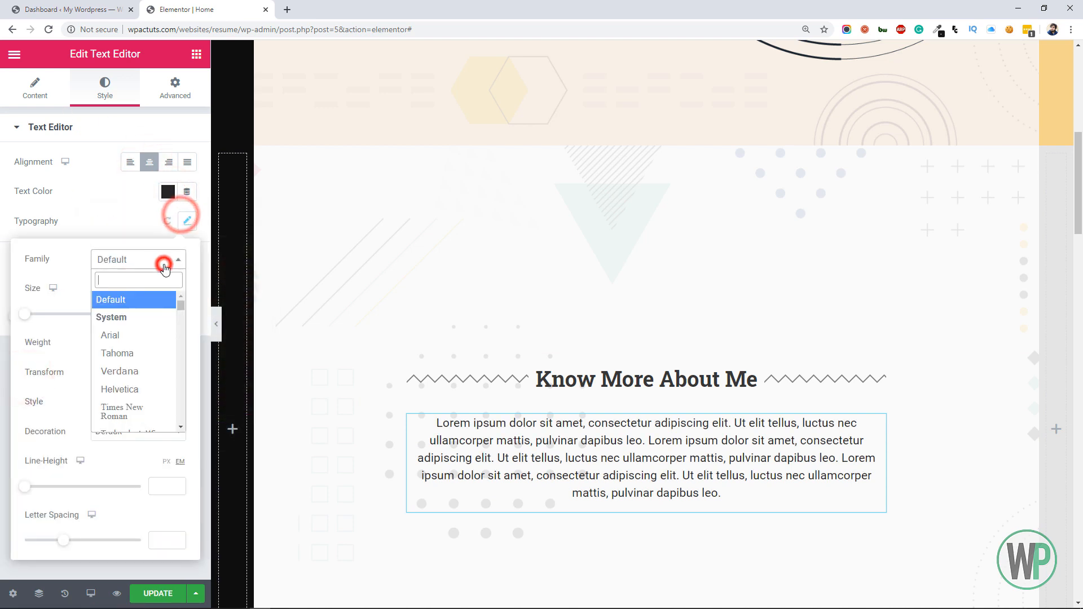
{"action": "type", "text": "rob"}
{"action": "left_click", "coordinate": [152, 317]}
{"action": "left_click", "coordinate": [144, 341]}
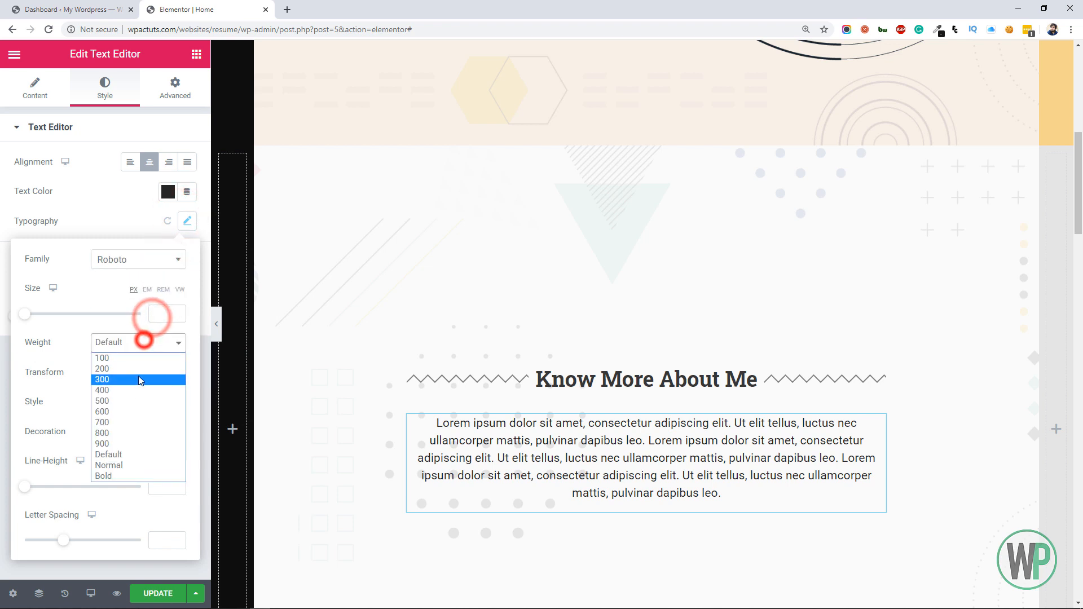
{"action": "left_click", "coordinate": [138, 401]}
{"action": "left_click", "coordinate": [127, 342]}
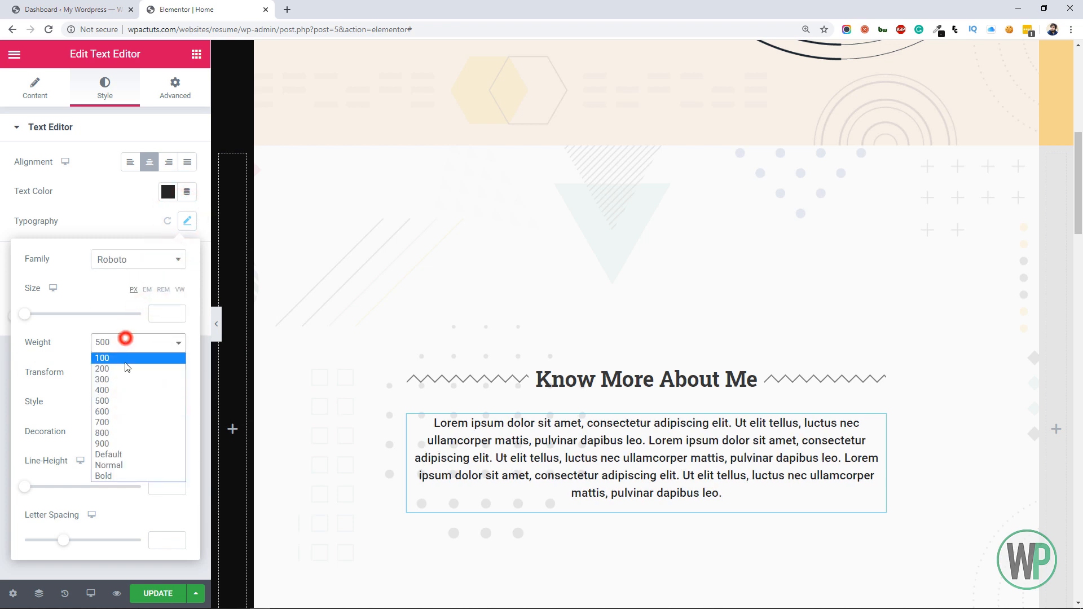
{"action": "left_click", "coordinate": [126, 382]}
{"action": "left_click", "coordinate": [127, 346]}
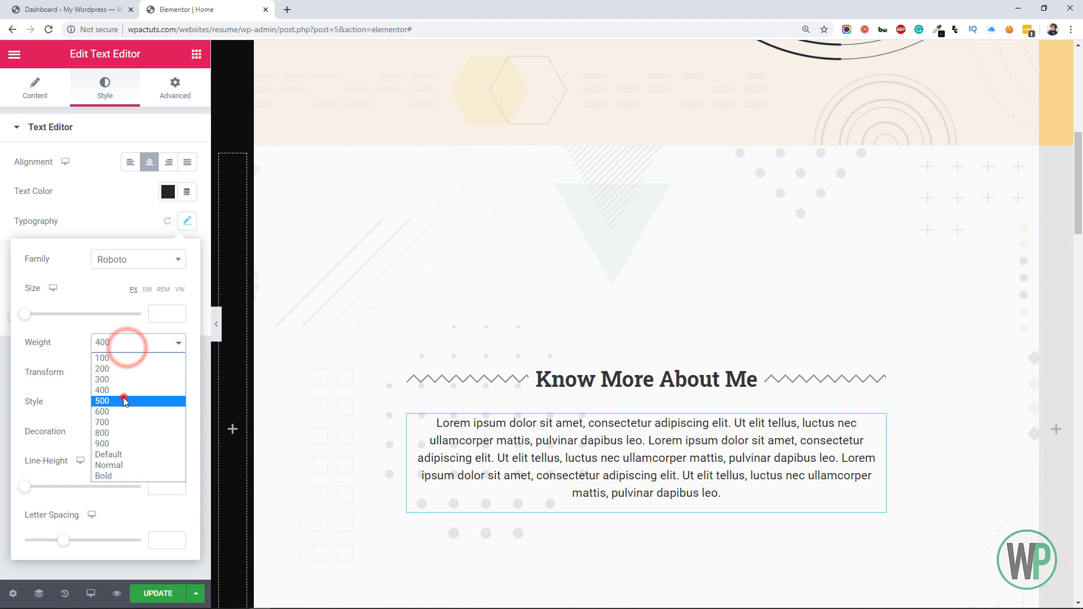
{"action": "left_click", "coordinate": [124, 400]}
Set the paragraph's font size to 14 px
{"action": "left_click", "coordinate": [155, 315]}
{"action": "type", "text": "16"}
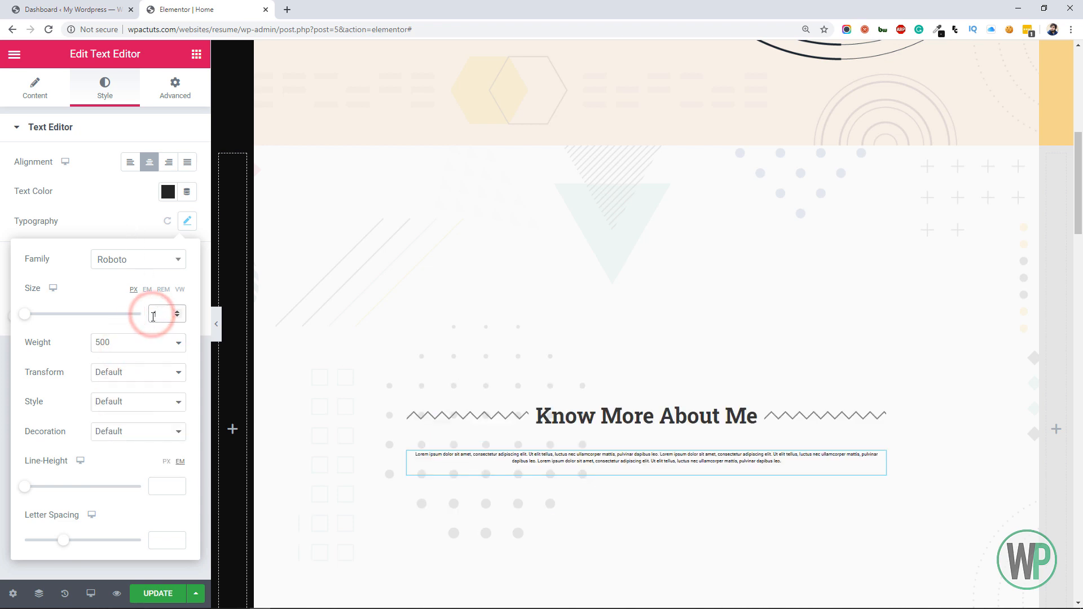
{"action": "left_click", "coordinate": [177, 317]}
{"action": "left_click", "coordinate": [176, 317]}
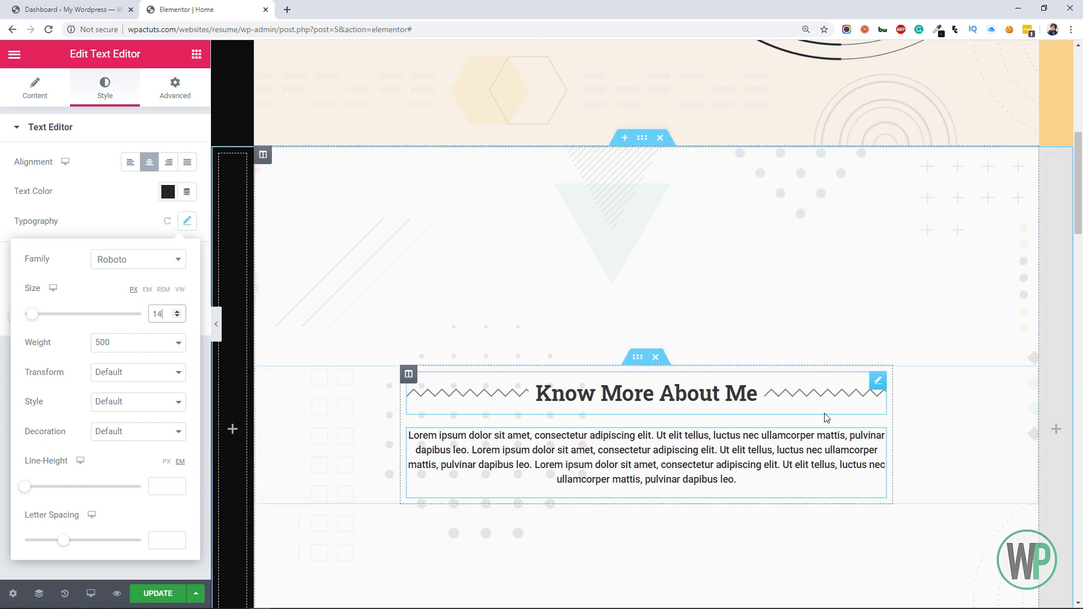
Duplicate the styled paragraph twice so that three text blocks stack below the divider heading
{"action": "right_click", "coordinate": [875, 437]}
{"action": "left_click", "coordinate": [909, 435]}
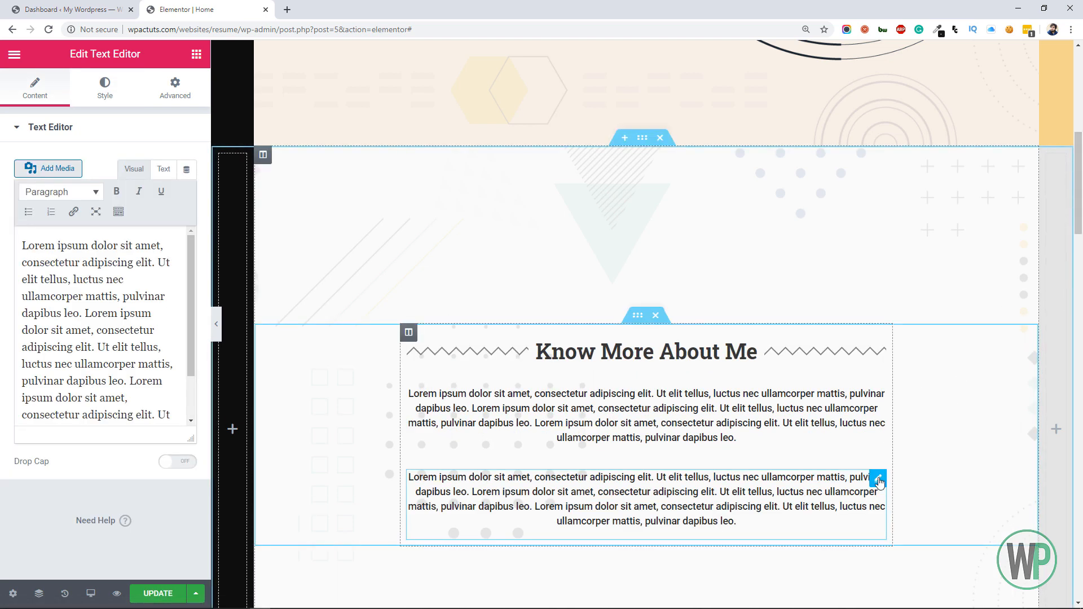
{"action": "right_click", "coordinate": [882, 483]}
{"action": "left_click", "coordinate": [910, 434]}
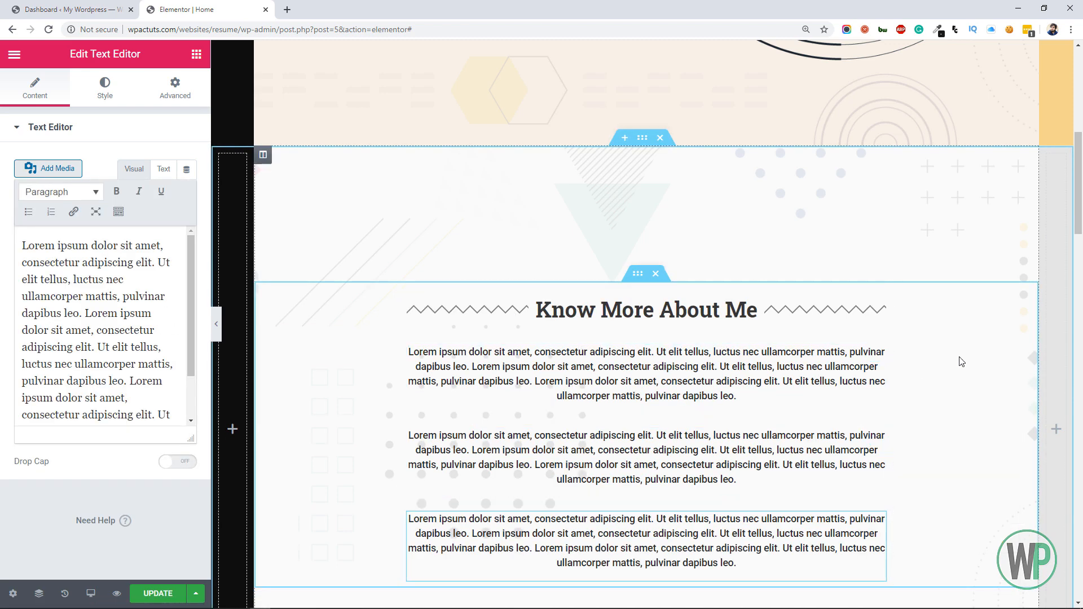
{"action": "mouse_move", "coordinate": [1076, 203]}
{"action": "left_mouse_down"}
{"action": "mouse_move", "coordinate": [1078, 231]}
{"action": "mouse_move", "coordinate": [1078, 212]}
{"action": "left_mouse_up"}
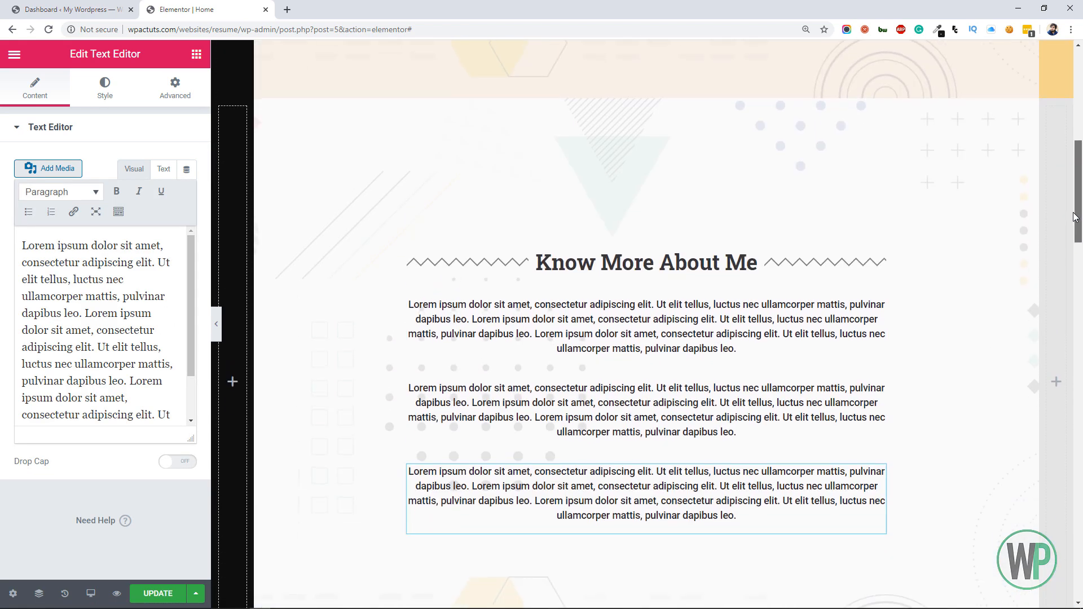
Try Roboto Slab as the font family of the "Know More About Me" divider text
{"action": "left_click", "coordinate": [692, 264]}
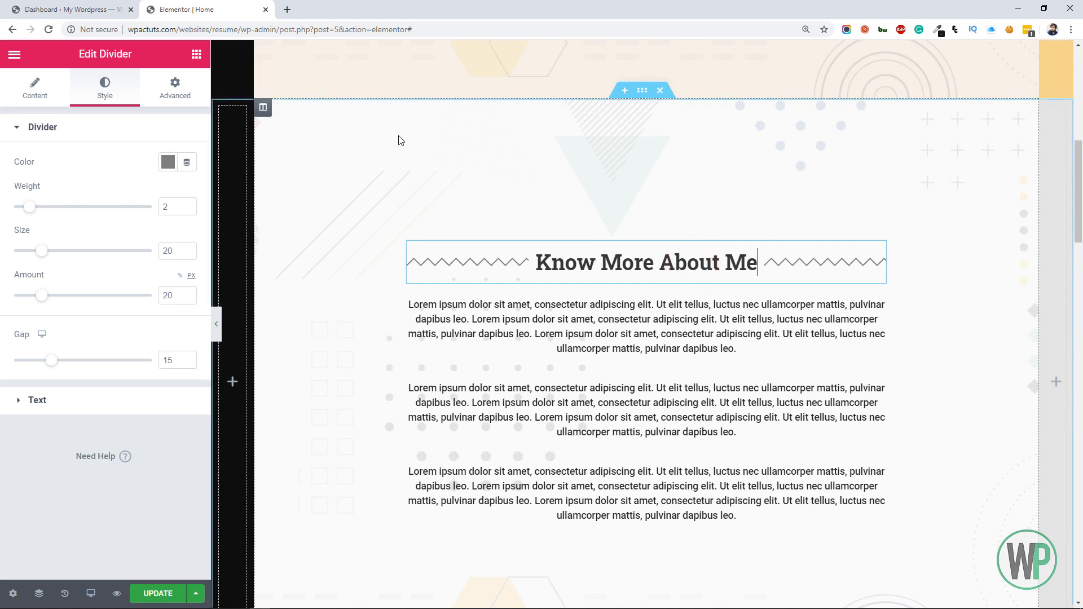
{"action": "left_click", "coordinate": [158, 401]}
{"action": "left_click", "coordinate": [188, 226]}
{"action": "left_click", "coordinate": [164, 264]}
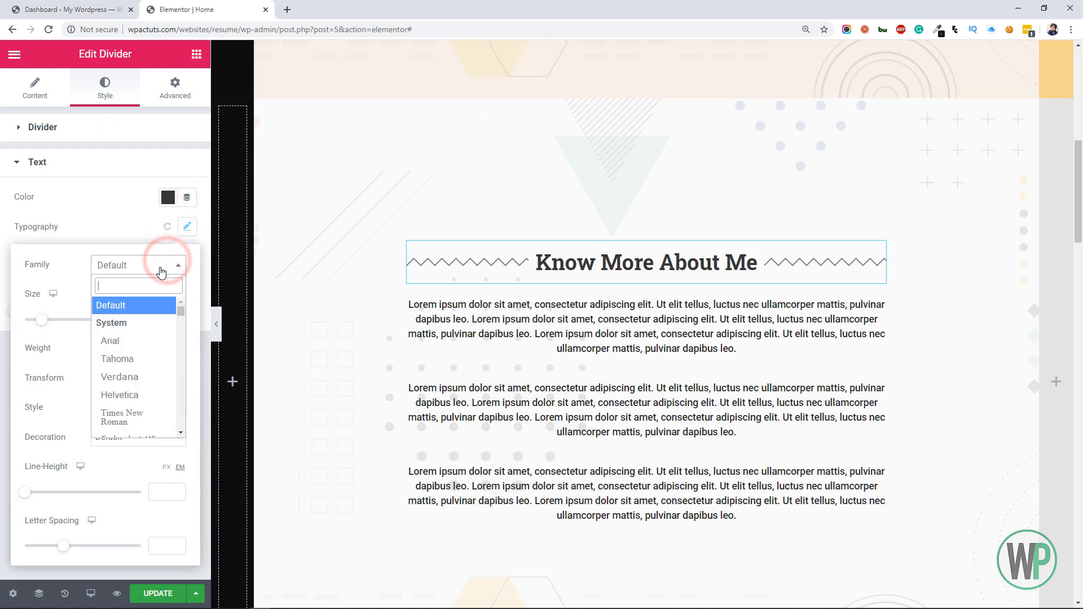
{"action": "type", "text": "rob"}
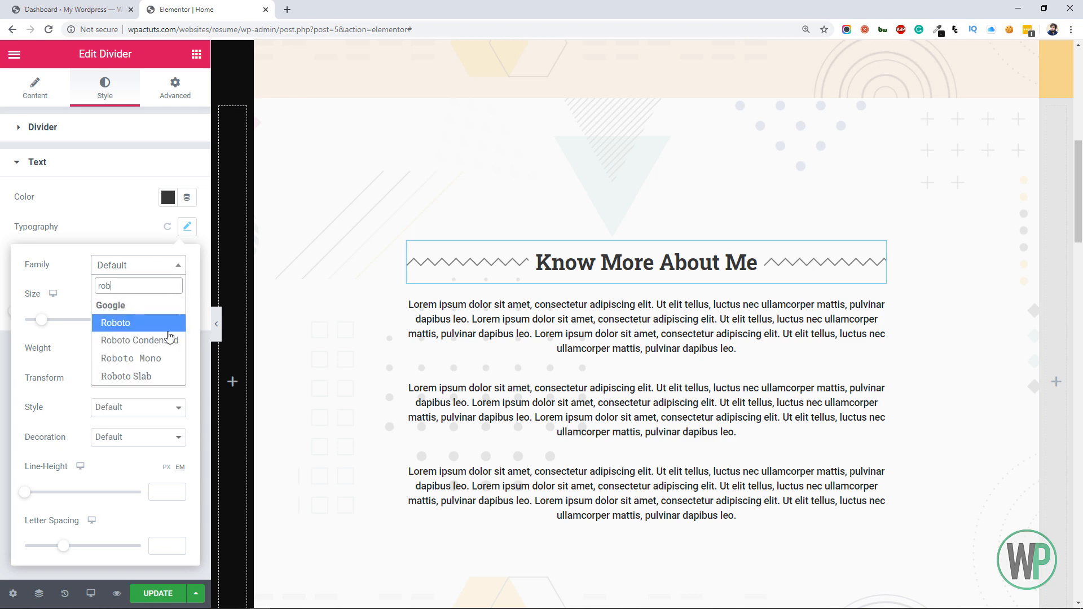
{"action": "left_click", "coordinate": [166, 372]}
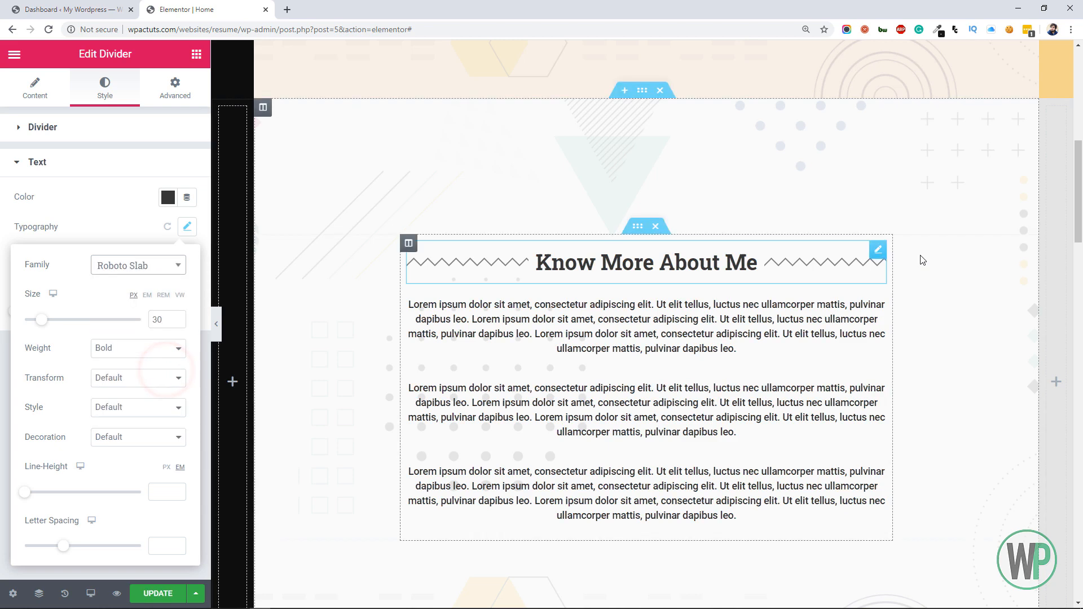
{"action": "mouse_move", "coordinate": [1077, 238]}
{"action": "left_mouse_down"}
{"action": "mouse_move", "coordinate": [1077, 175]}
{"action": "mouse_move", "coordinate": [1078, 241]}
{"action": "left_mouse_up"}
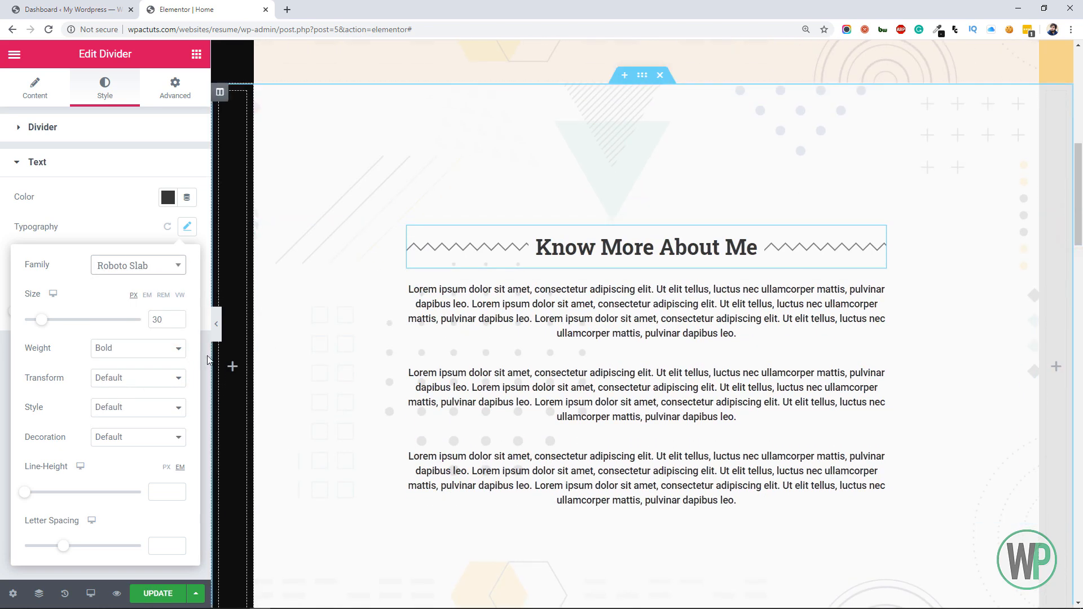
Try Crete Round as the divider text's font family
{"action": "left_click", "coordinate": [141, 266]}
{"action": "type", "text": "rou"}
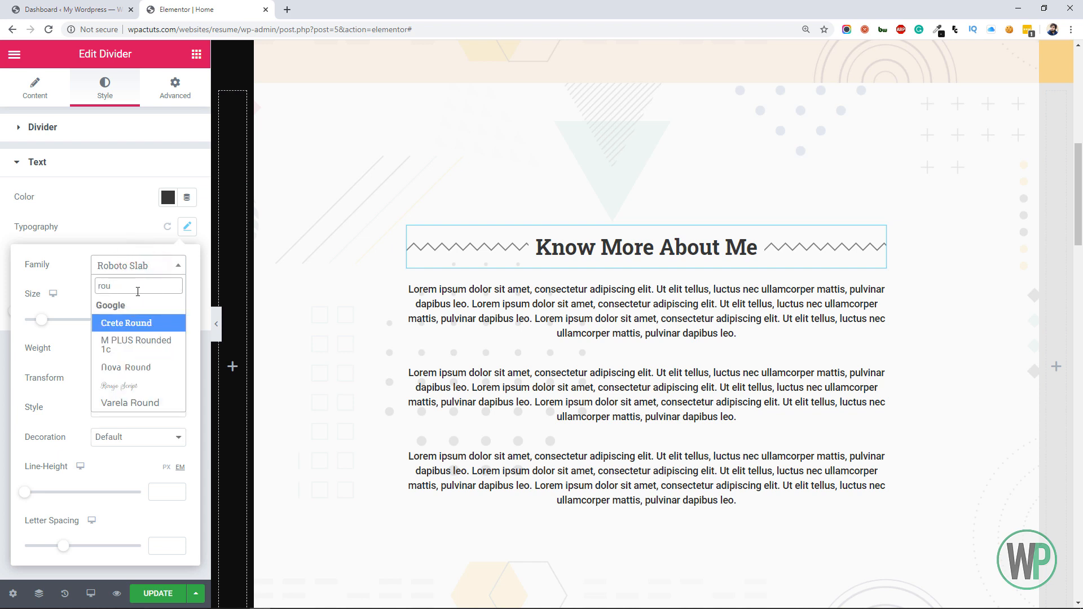
{"action": "left_click", "coordinate": [150, 324]}
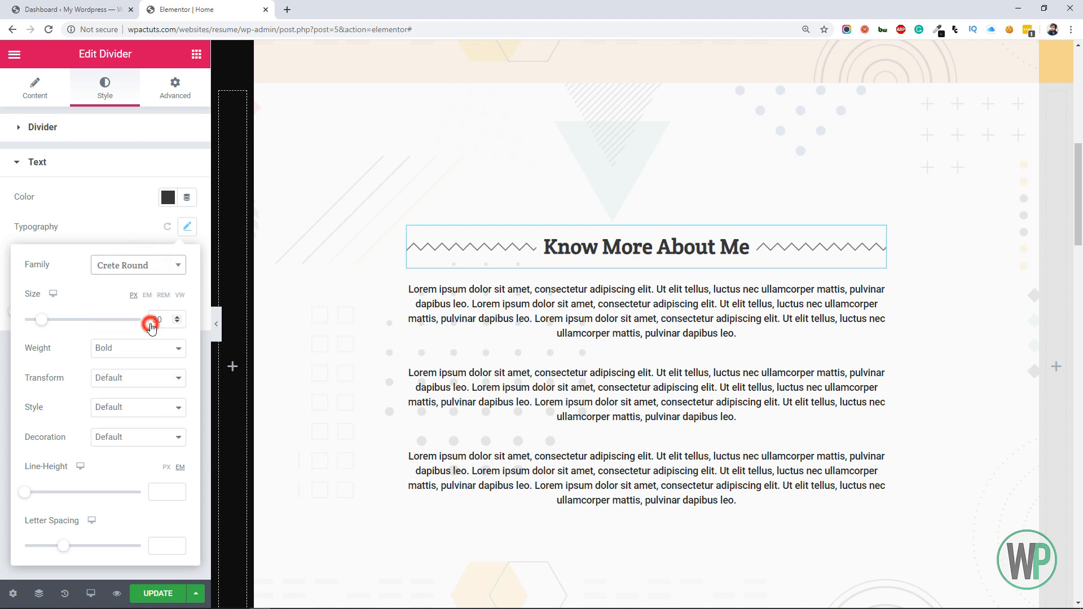
Change the divider text's font family to Varela Round and set its size to 32 px
{"action": "left_click", "coordinate": [148, 277]}
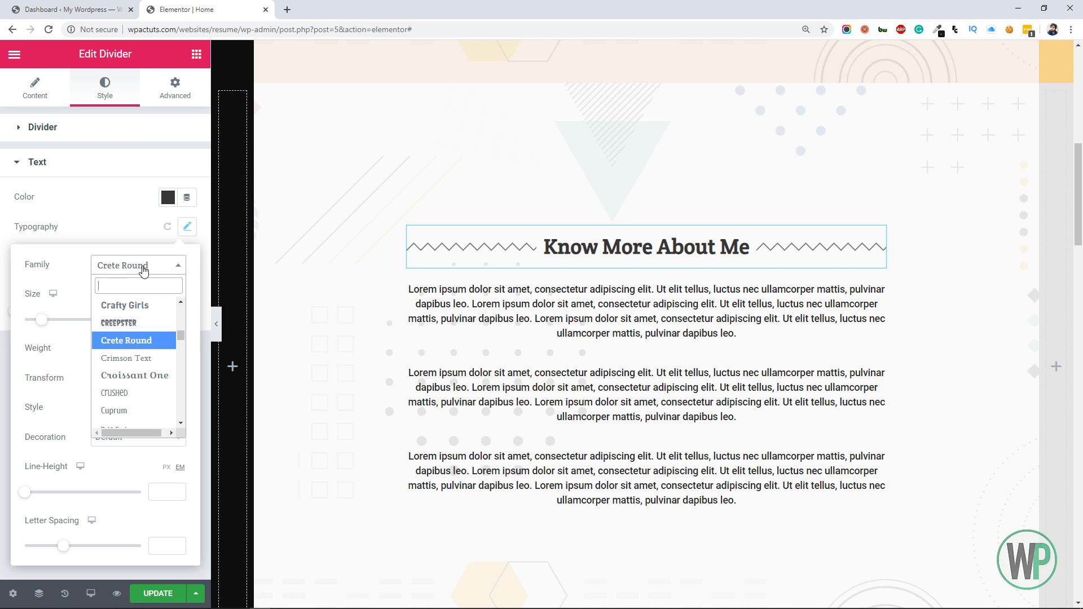
{"action": "type", "text": "rou"}
{"action": "left_click", "coordinate": [158, 408]}
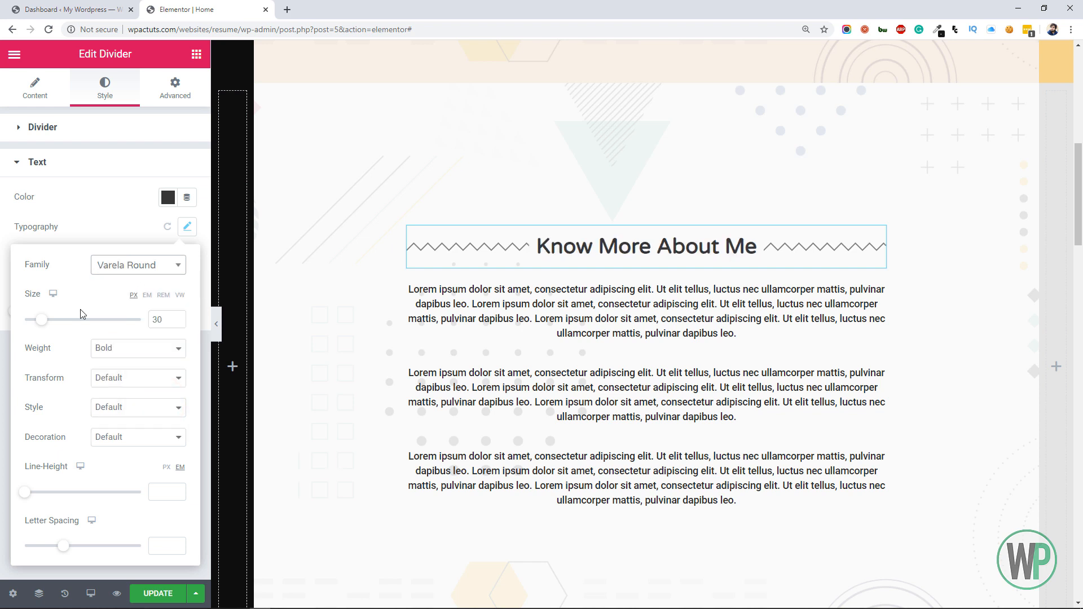
{"action": "double_click", "coordinate": [77, 218]}
{"action": "left_click", "coordinate": [185, 226]}
{"action": "left_click", "coordinate": [169, 319]}
{"action": "type", "text": "32"}
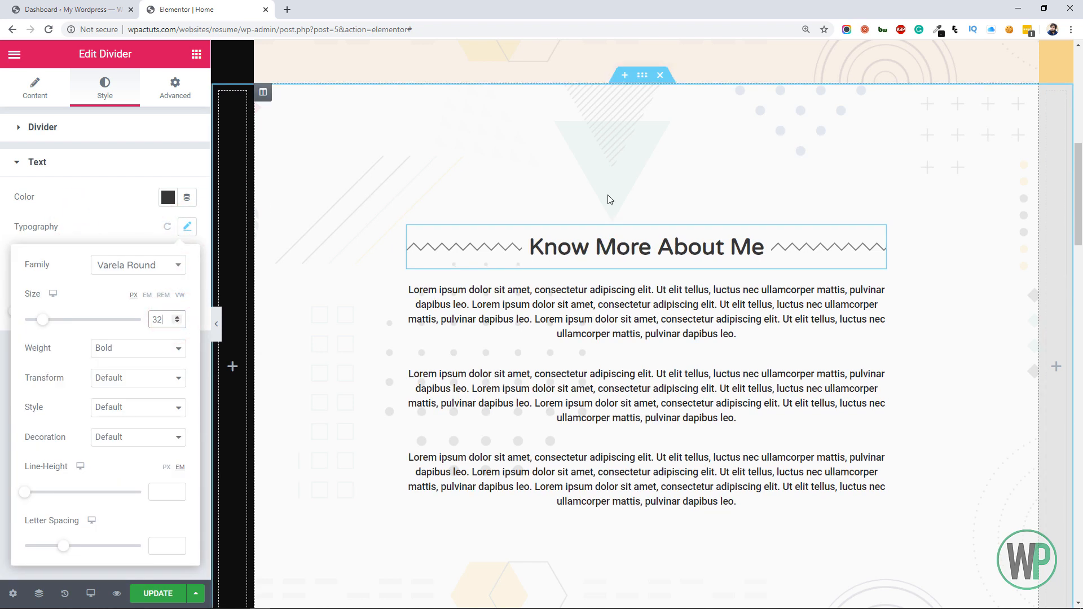
Give the column holding the heading and paragraphs a semi-transparent white background, #FFFFFFBF
{"action": "mouse_move", "coordinate": [1079, 200]}
{"action": "left_mouse_down"}
{"action": "mouse_move", "coordinate": [1079, 174]}
{"action": "mouse_move", "coordinate": [1079, 222]}
{"action": "mouse_move", "coordinate": [1079, 210]}
{"action": "left_mouse_up"}
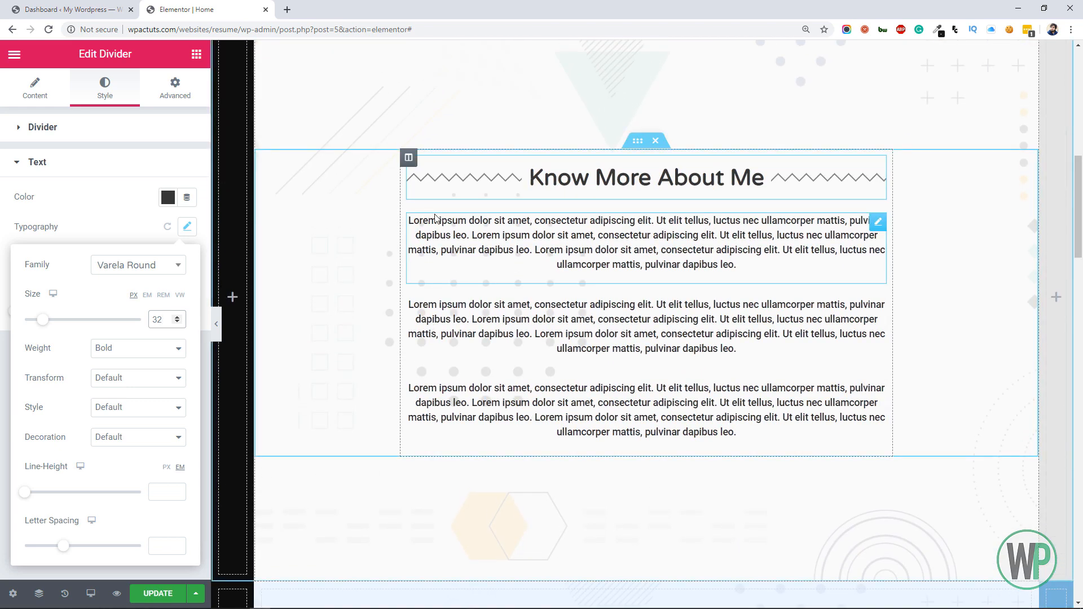
{"action": "left_click", "coordinate": [408, 164]}
{"action": "left_click", "coordinate": [104, 89]}
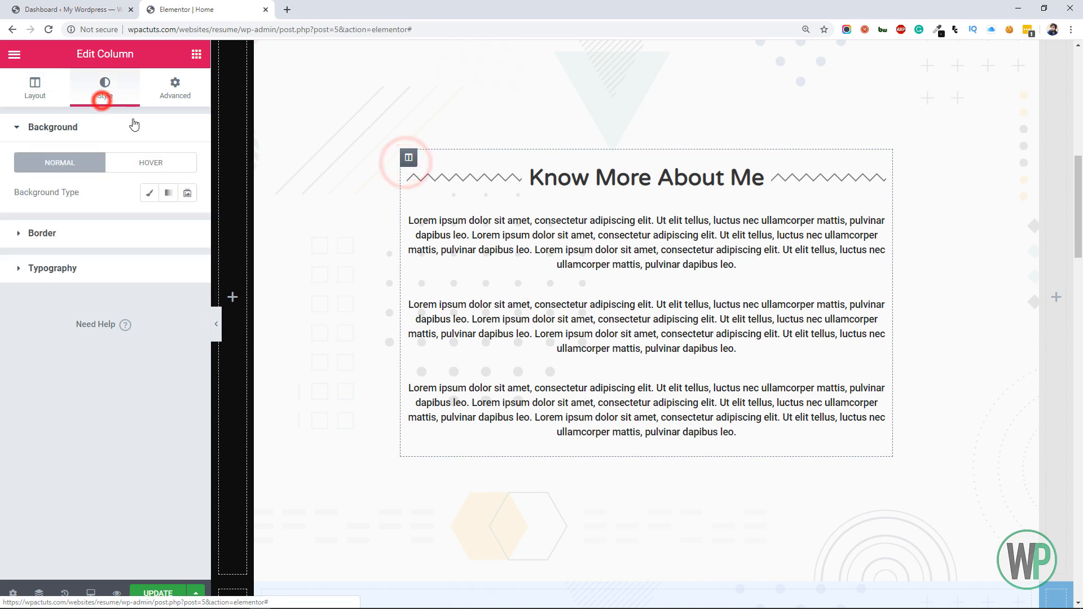
{"action": "left_click", "coordinate": [149, 193]}
{"action": "left_click", "coordinate": [166, 227]}
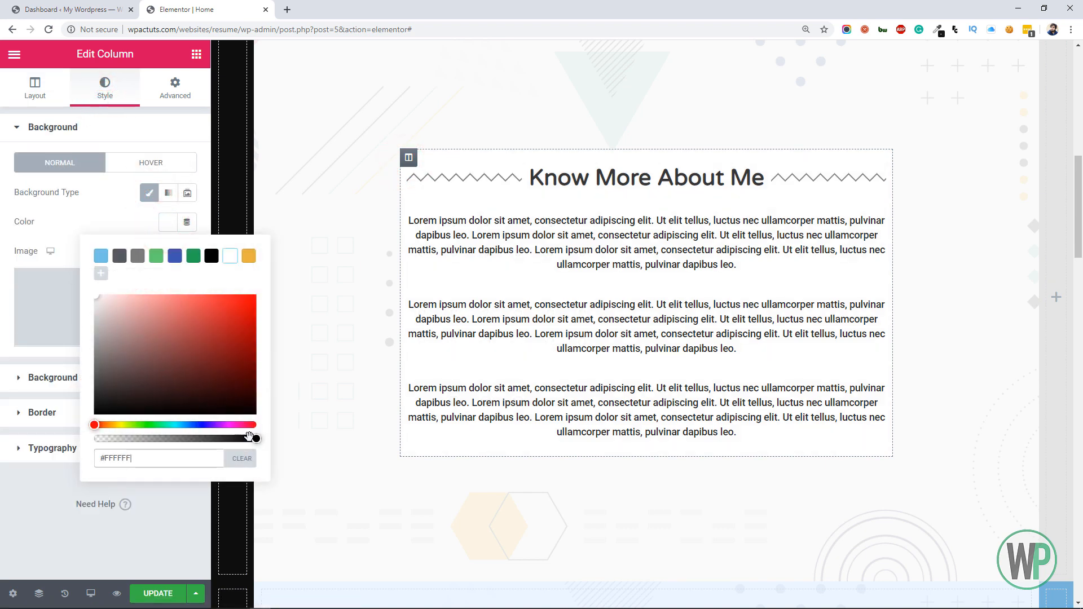
{"action": "left_click_drag", "start_coordinate": [253, 438], "coordinate": [236, 438]}
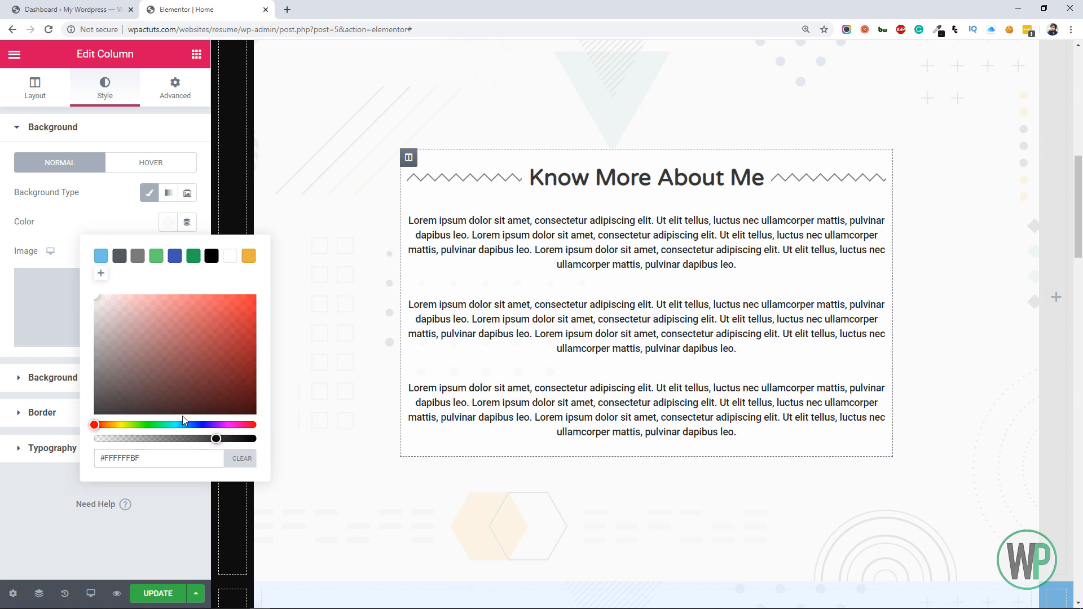
{"action": "left_click", "coordinate": [2, 234]}
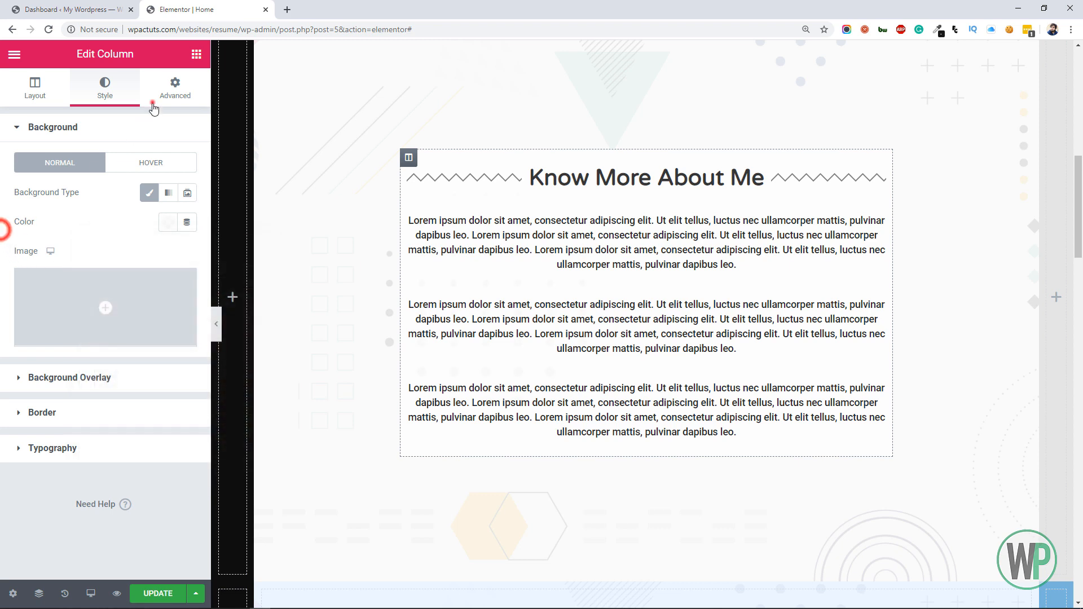
Set the column's padding to 20 px on all sides and check the spacing within the about section
{"action": "left_click", "coordinate": [175, 85]}
{"action": "left_click", "coordinate": [24, 251]}
{"action": "type", "text": "20"}
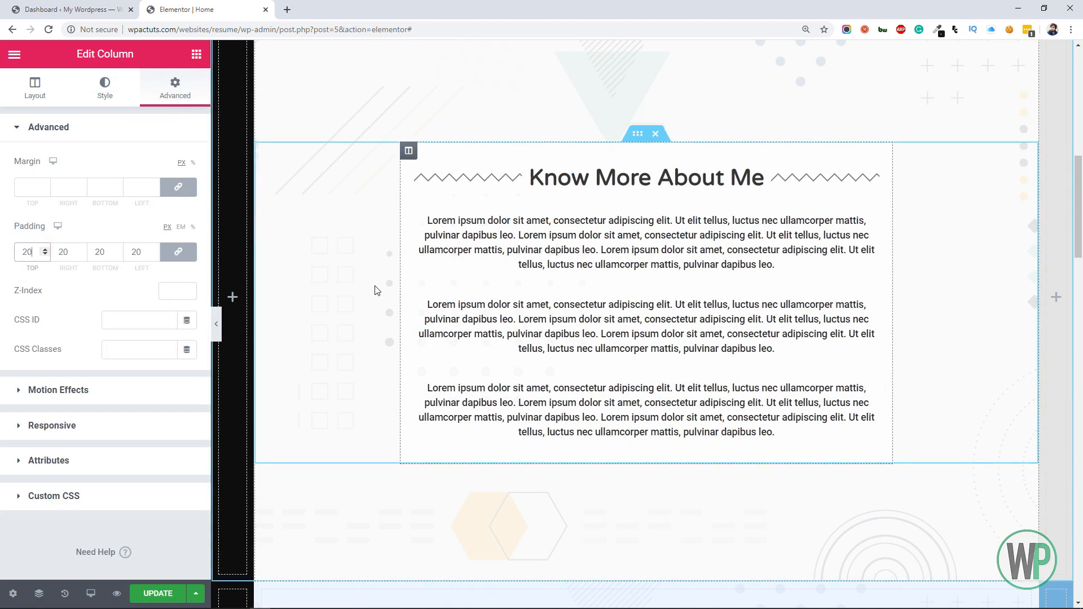
{"action": "scroll", "coordinate": [1054, 134], "scroll_direction": "down", "scroll_amount": 2}
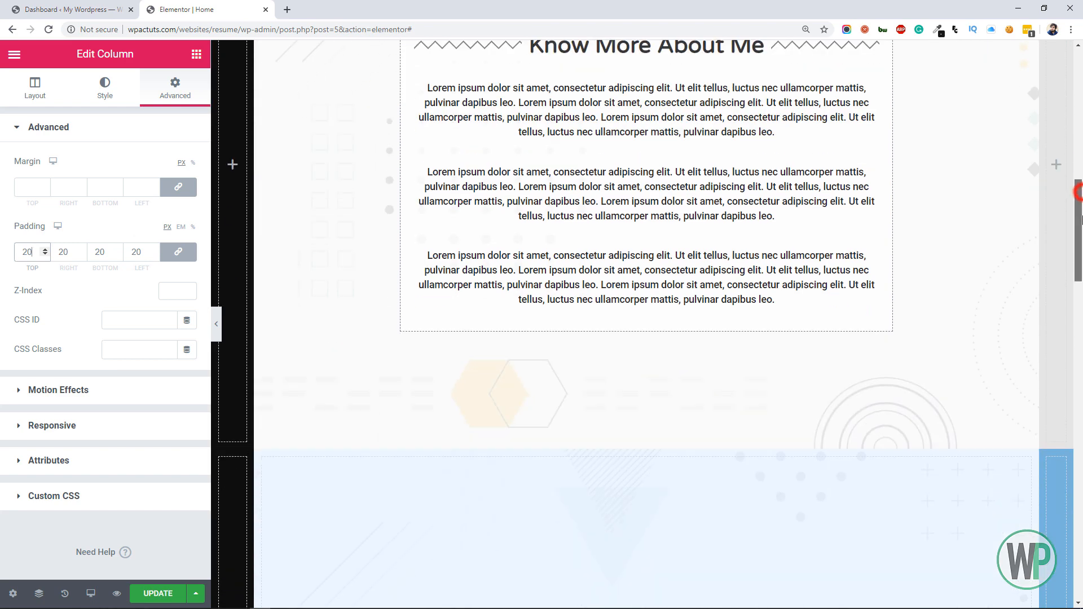
{"action": "scroll", "coordinate": [1074, 192], "scroll_direction": "up", "scroll_amount": 2}
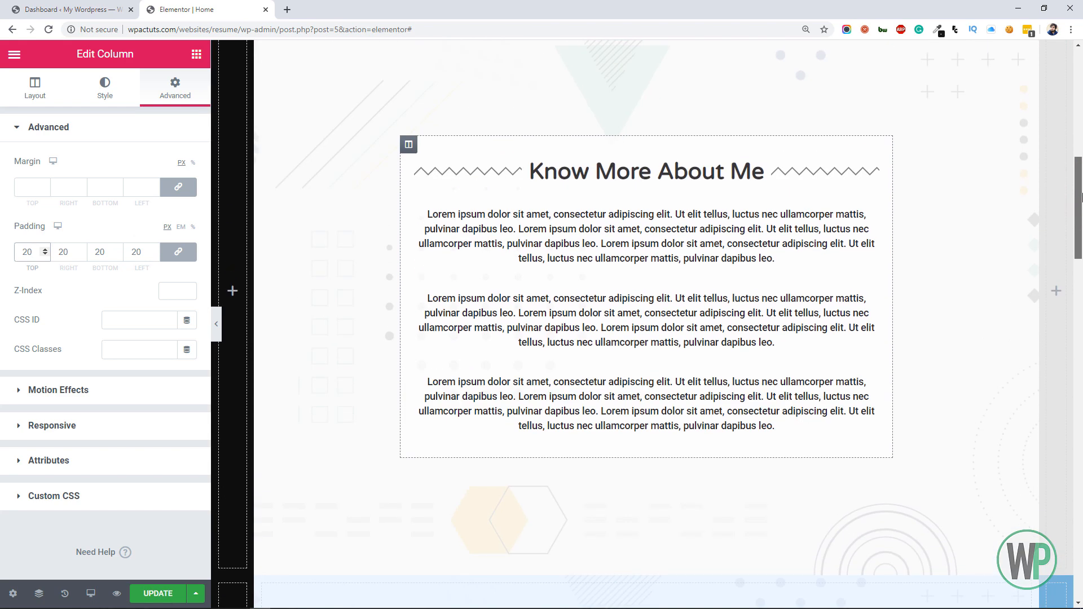
Shorten the about section's divider heading text to "More About Me"
{"action": "left_click", "coordinate": [614, 165]}
{"action": "left_click", "coordinate": [35, 91]}
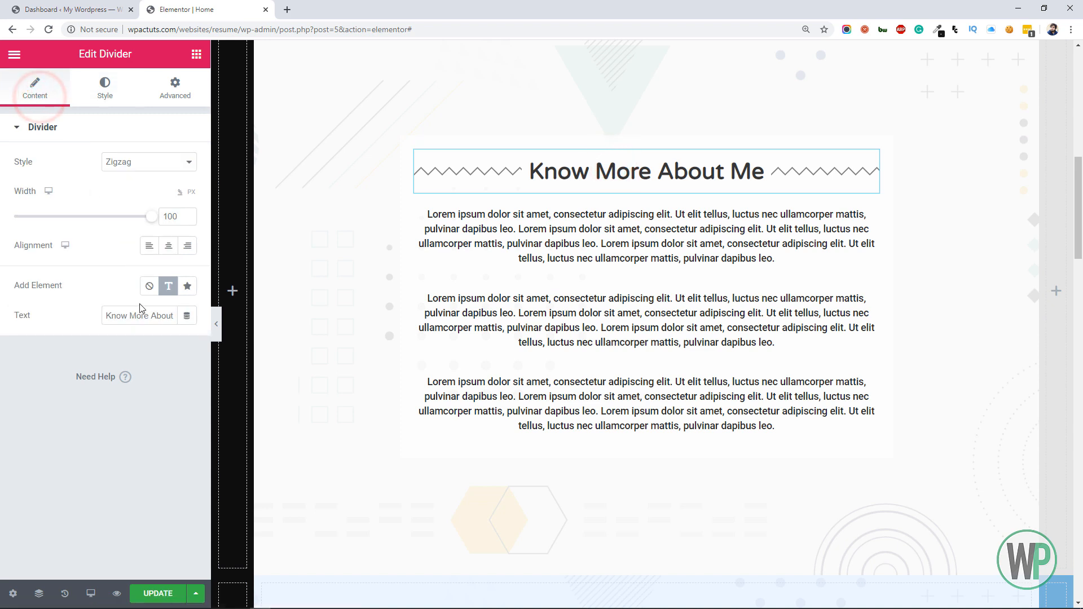
{"action": "key", "text": "BackSpace"}
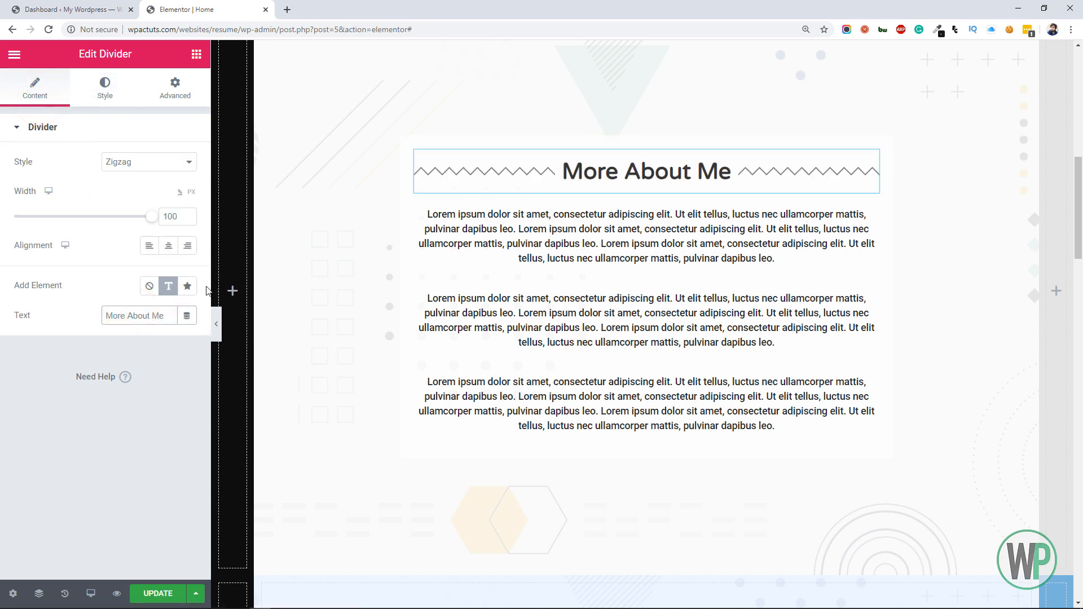
Add an inner section to the light blue skills section below the about section
{"action": "mouse_move", "coordinate": [1081, 246]}
{"action": "left_mouse_down"}
{"action": "mouse_move", "coordinate": [1081, 232]}
{"action": "mouse_move", "coordinate": [1081, 264]}
{"action": "mouse_move", "coordinate": [1081, 255]}
{"action": "left_mouse_up"}
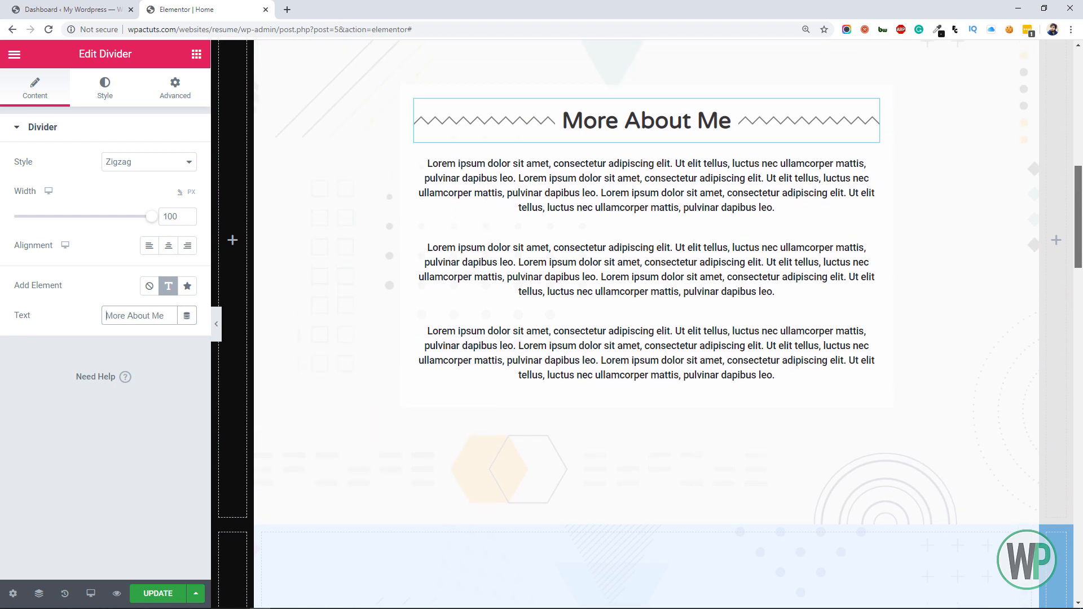
{"action": "left_click", "coordinate": [194, 55]}
{"action": "left_click_drag", "start_coordinate": [54, 181], "coordinate": [441, 347]}
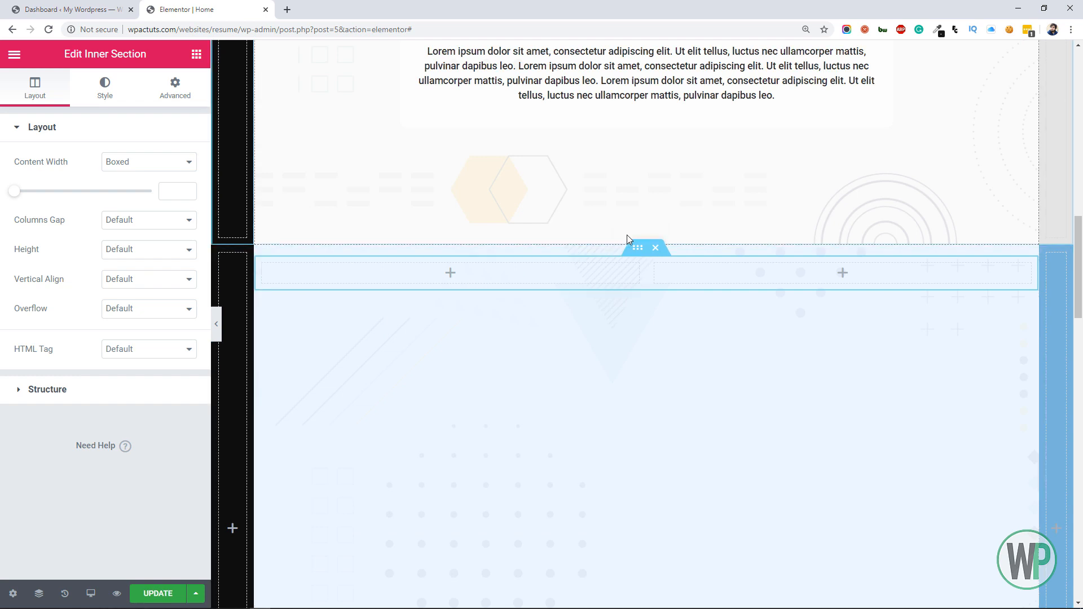
Set the vertical alignment of the light blue skills section to Middle
{"action": "right_click", "coordinate": [642, 239]}
{"action": "left_click", "coordinate": [669, 246]}
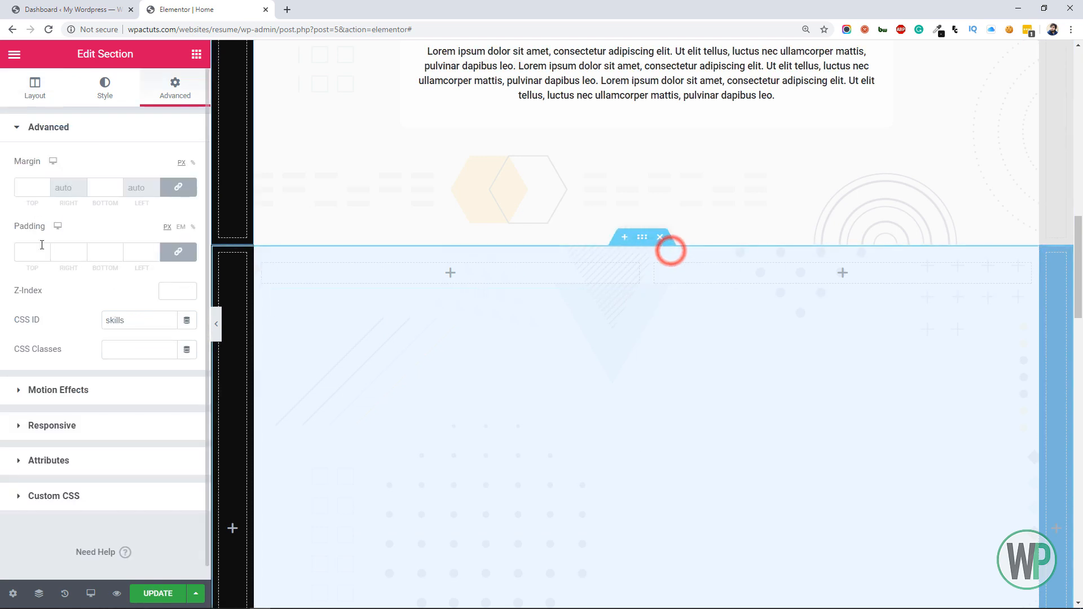
{"action": "left_click", "coordinate": [36, 90]}
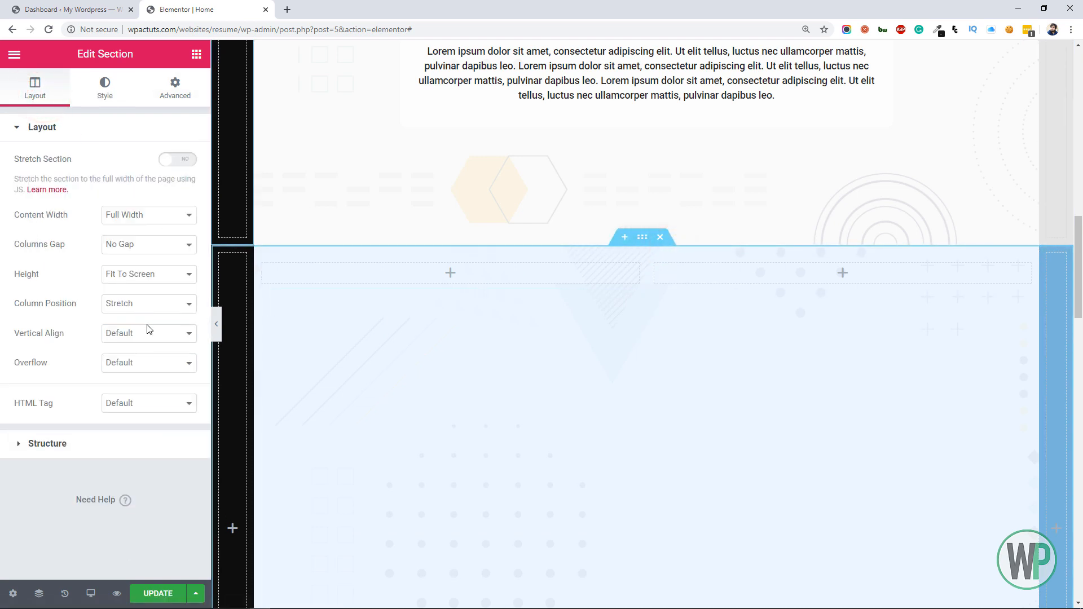
{"action": "left_click", "coordinate": [149, 332]}
{"action": "left_click", "coordinate": [153, 367]}
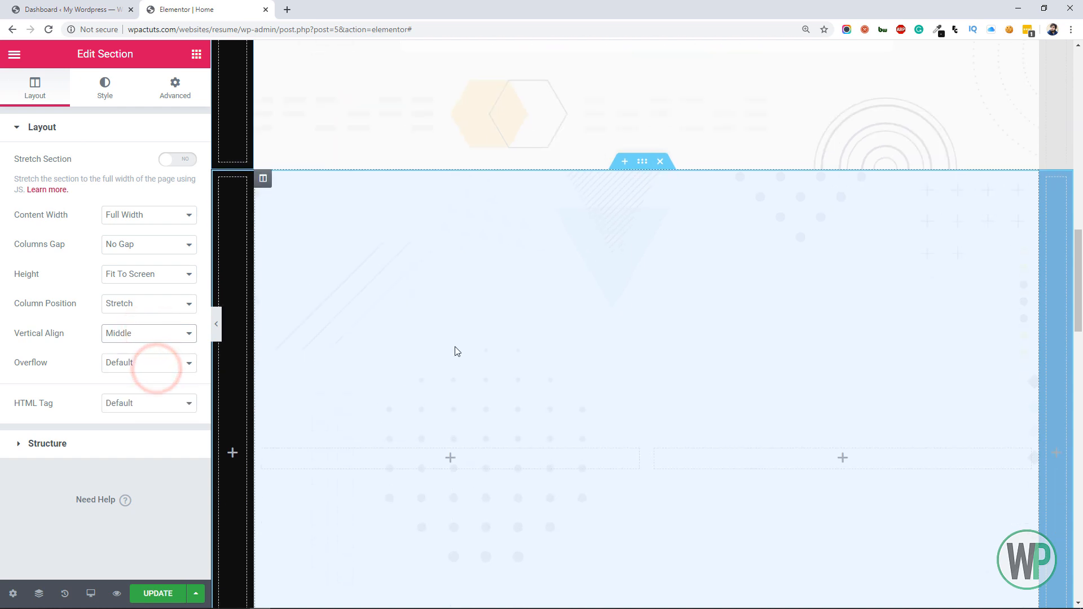
Delete the first column of the skills inner section and set the inner section's boxed content width to 900
{"action": "scroll", "coordinate": [456, 351], "scroll_direction": "down", "scroll_amount": 3}
{"action": "right_click", "coordinate": [264, 303]}
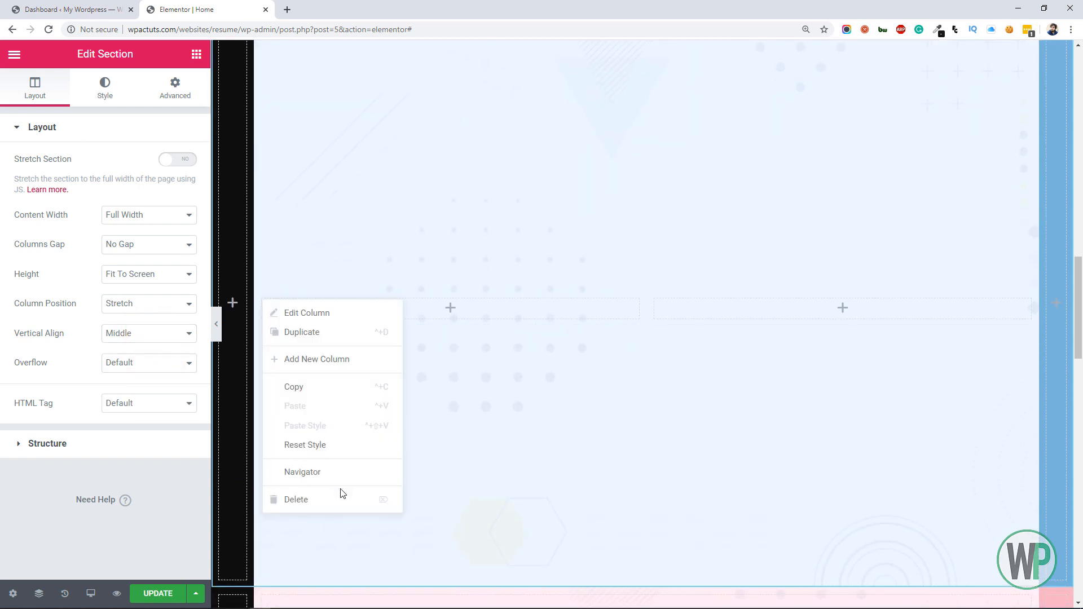
{"action": "left_click", "coordinate": [338, 493]}
{"action": "left_click", "coordinate": [639, 285]}
{"action": "left_click", "coordinate": [170, 190]}
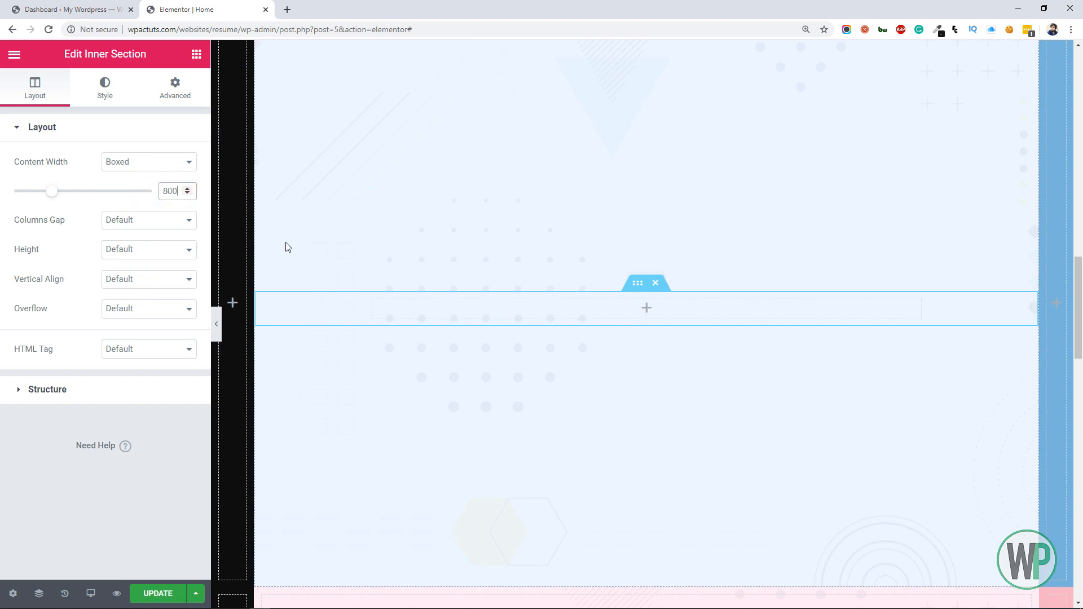
{"action": "left_click", "coordinate": [168, 189]}
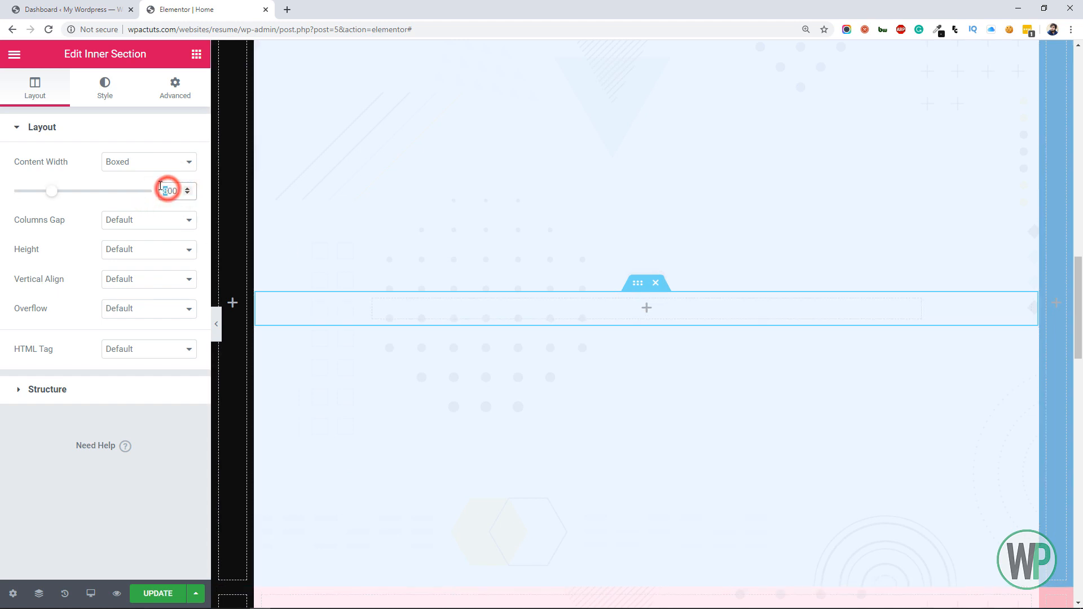
Copy the "More About Me" divider into the skills inner section and change the copy's text to "My Skills"
{"action": "scroll", "coordinate": [1075, 319], "scroll_direction": "up", "scroll_amount": 2}
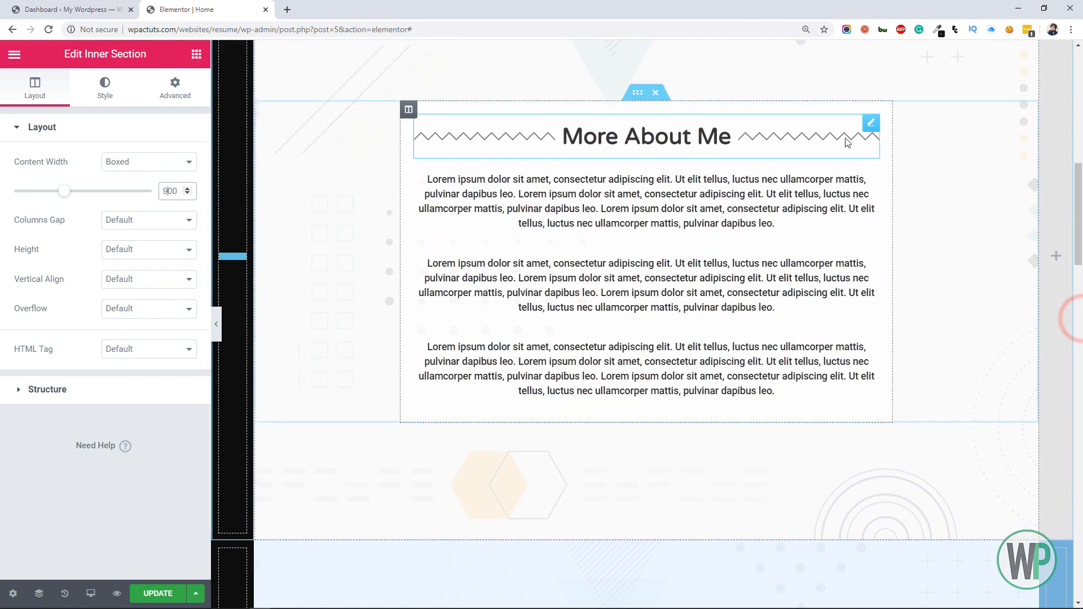
{"action": "right_click", "coordinate": [883, 129]}
{"action": "left_click", "coordinate": [904, 179]}
{"action": "scroll", "coordinate": [903, 179], "scroll_direction": "down", "scroll_amount": 9}
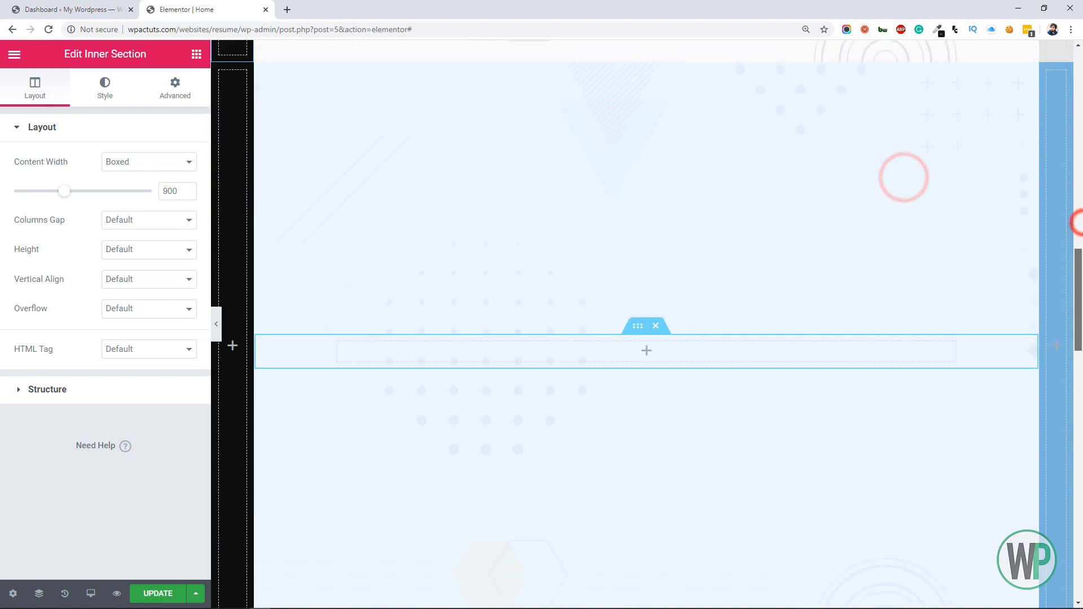
{"action": "right_click", "coordinate": [687, 332]}
{"action": "left_click", "coordinate": [746, 435]}
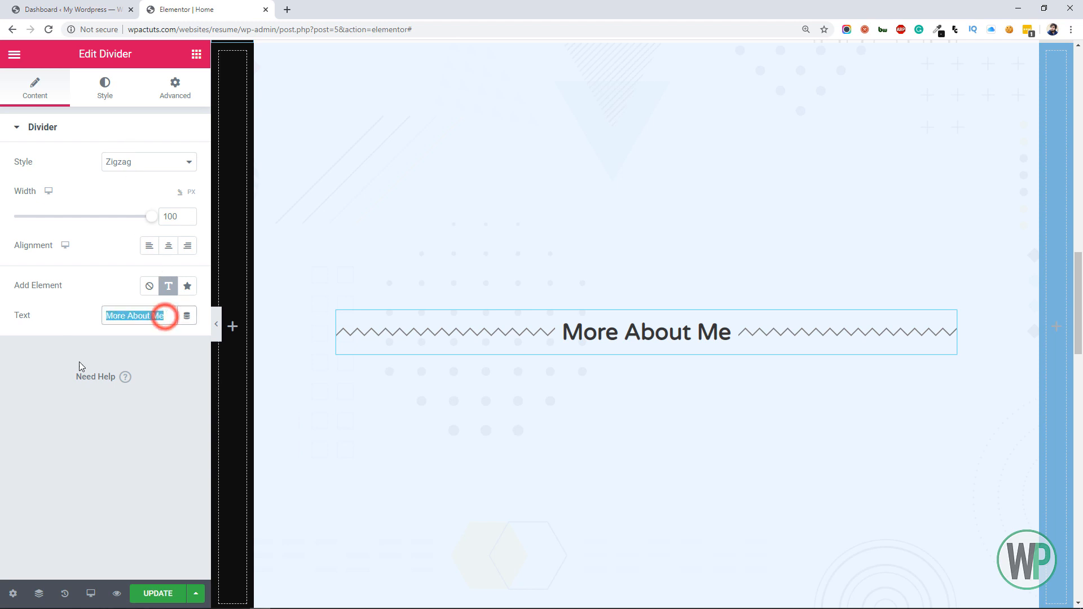
{"action": "type", "text": "My Skills"}
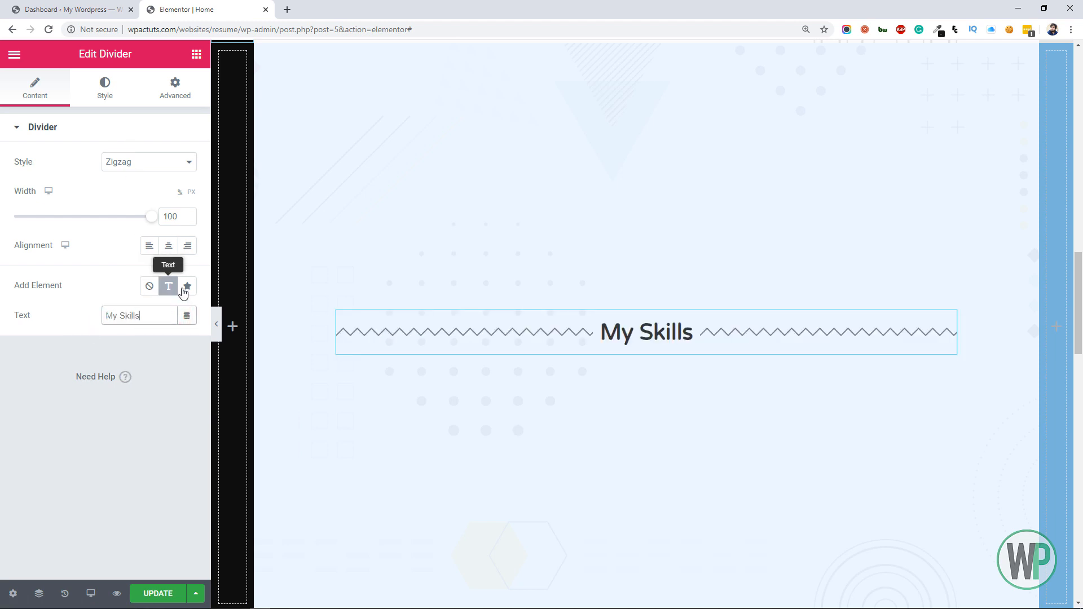
Add a Progress Bar widget directly below the "My Skills" divider heading
{"action": "left_click", "coordinate": [196, 55]}
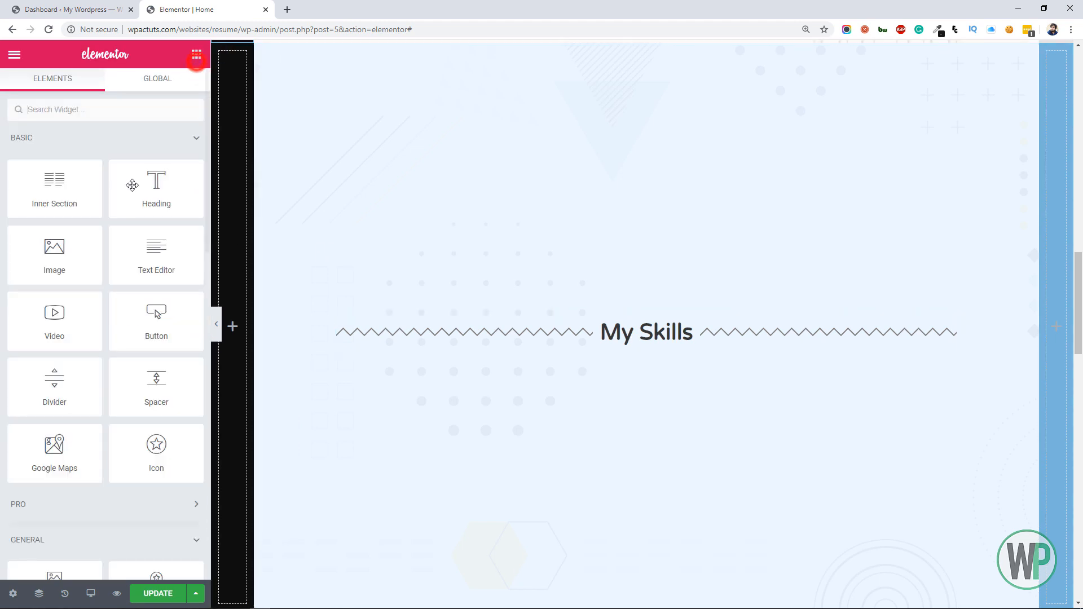
{"action": "scroll", "coordinate": [150, 269], "scroll_direction": "down", "scroll_amount": 4}
{"action": "scroll", "coordinate": [150, 269], "scroll_direction": "down", "scroll_amount": 3}
{"action": "scroll", "coordinate": [166, 285], "scroll_direction": "down", "scroll_amount": 3}
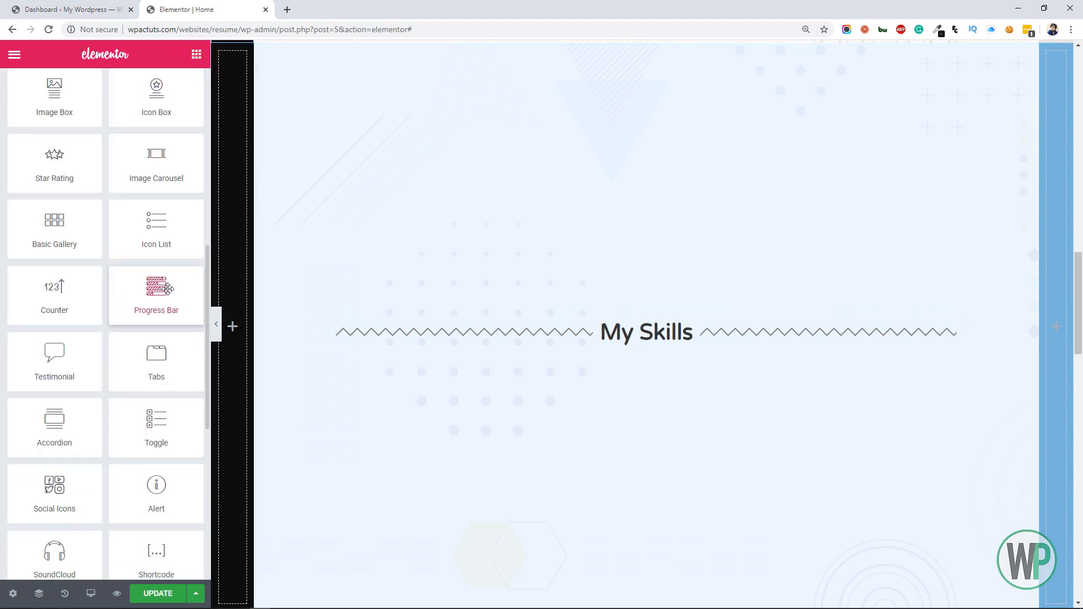
{"action": "left_click_drag", "start_coordinate": [368, 349], "coordinate": [626, 342]}
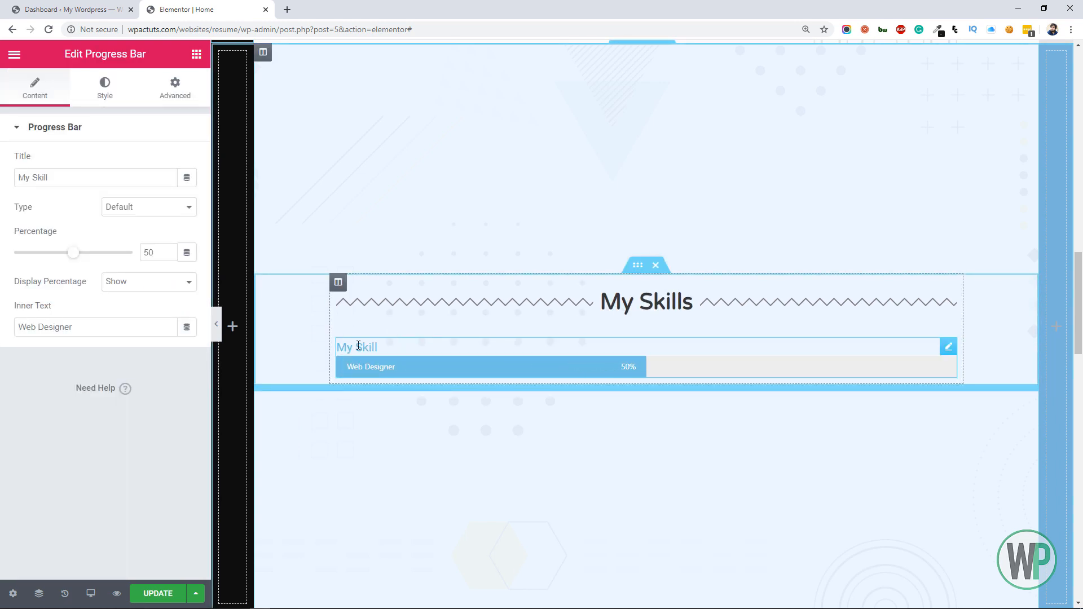
Title the progress bar "WordPress" and set its percentage to 90
{"action": "triple_click", "coordinate": [88, 178]}
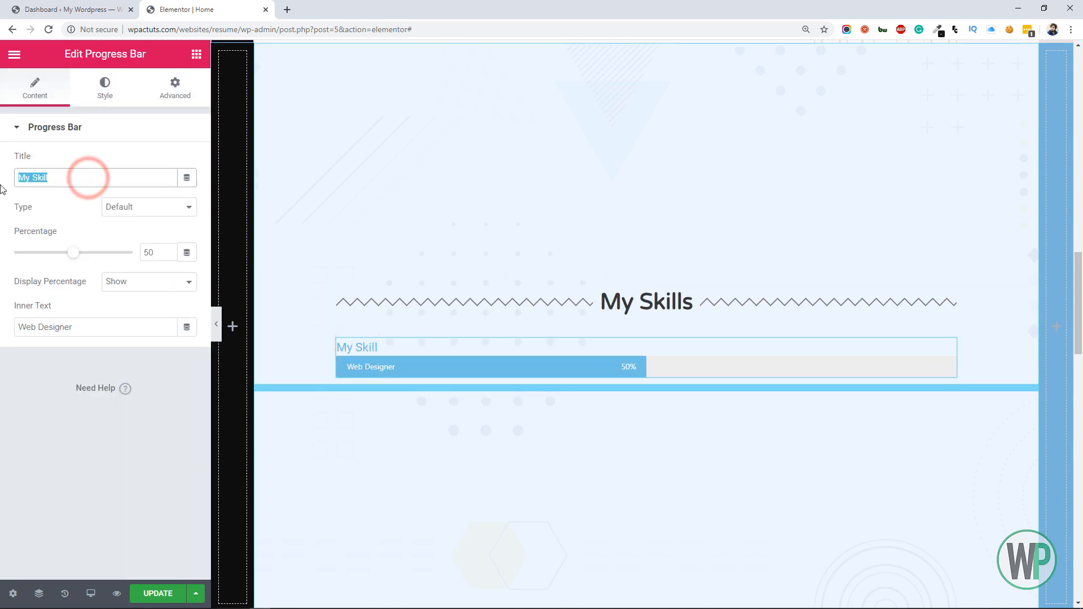
{"action": "type", "text": "Word"}
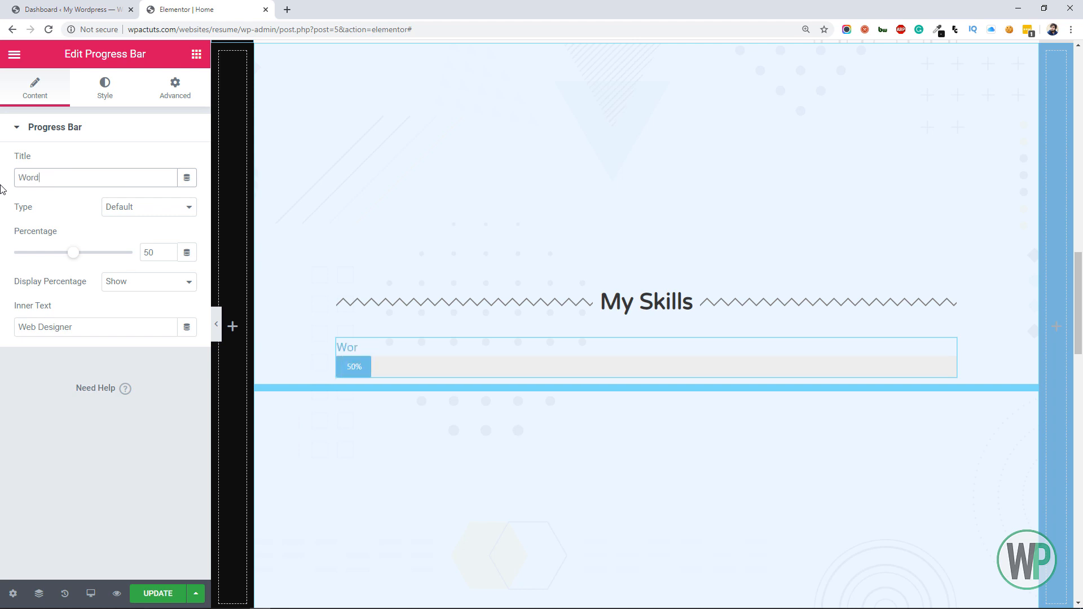
{"action": "type", "text": "Press"}
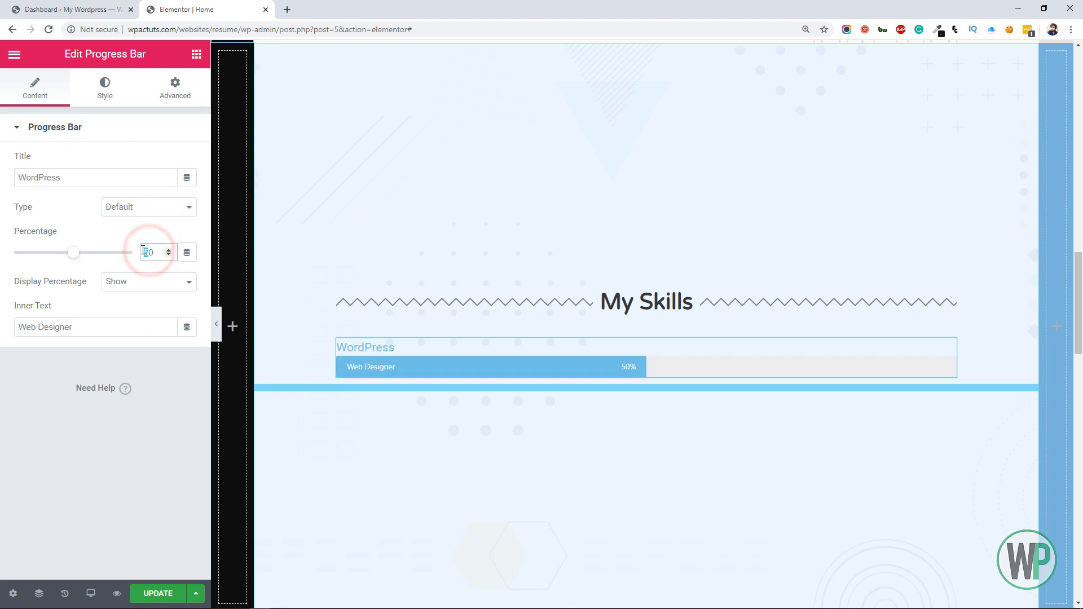
{"action": "type", "text": "9"}
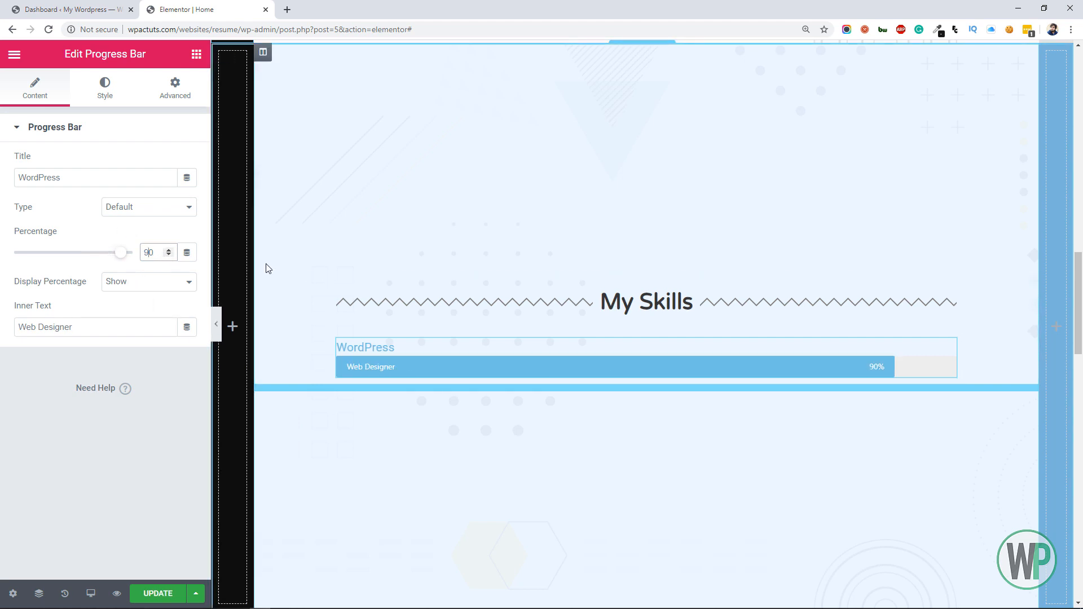
Open the style settings of the WordPress progress bar
{"action": "left_click", "coordinate": [94, 105]}
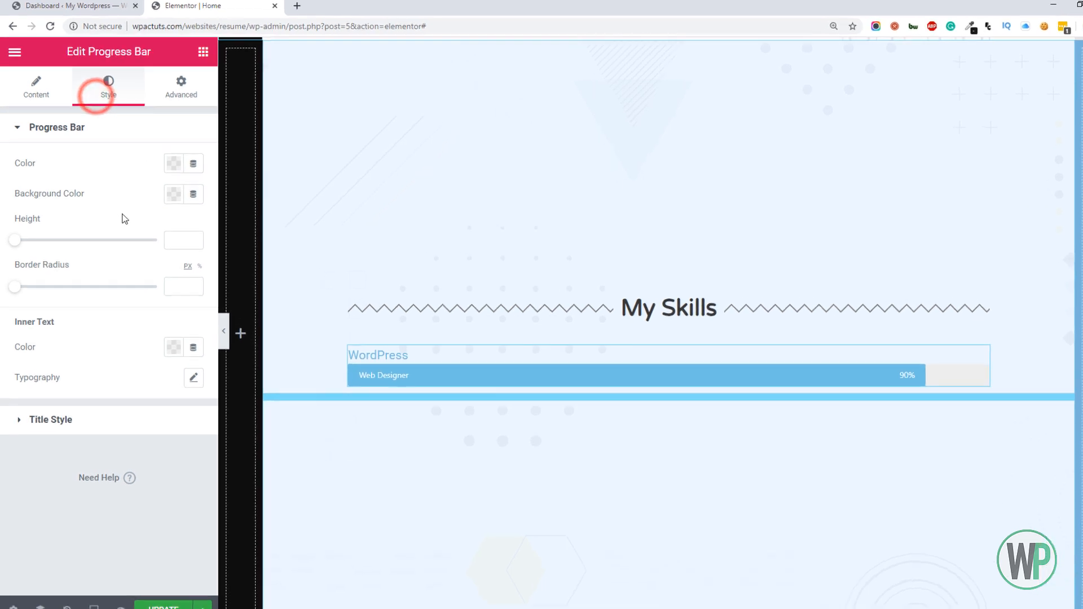
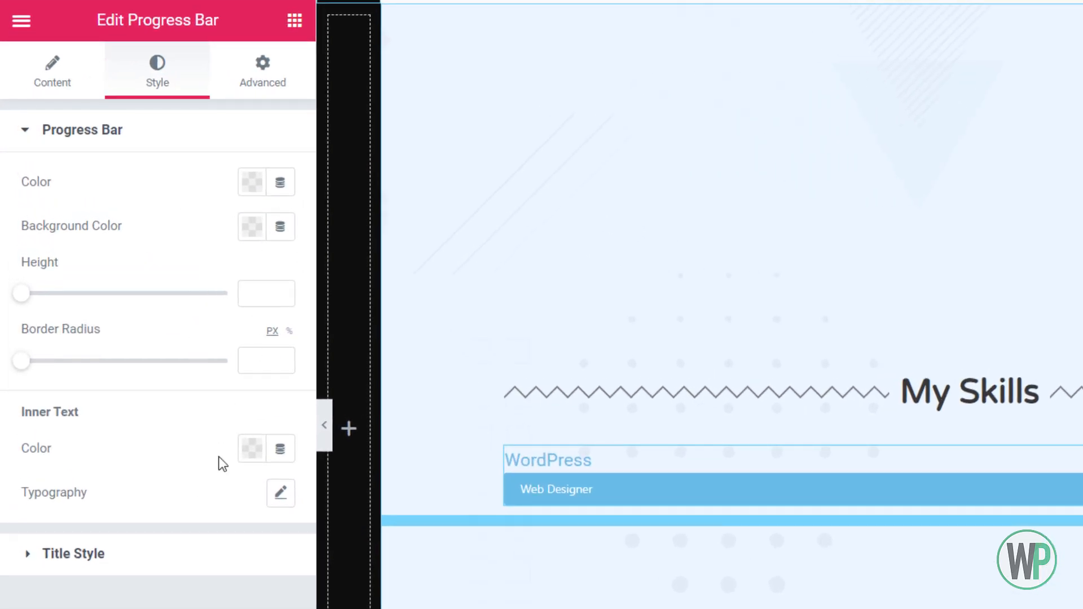
Change the progress bar's title text color to near-black
{"action": "left_click", "coordinate": [196, 553]}
{"action": "left_click", "coordinate": [245, 236]}
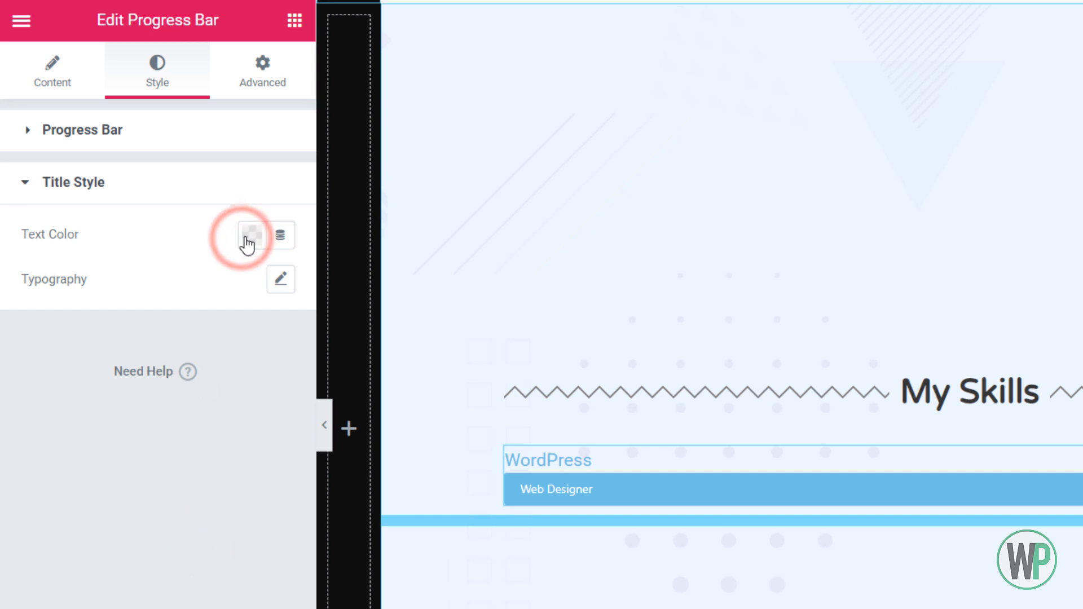
{"action": "left_click", "coordinate": [152, 490]}
{"action": "left_click", "coordinate": [6, 469]}
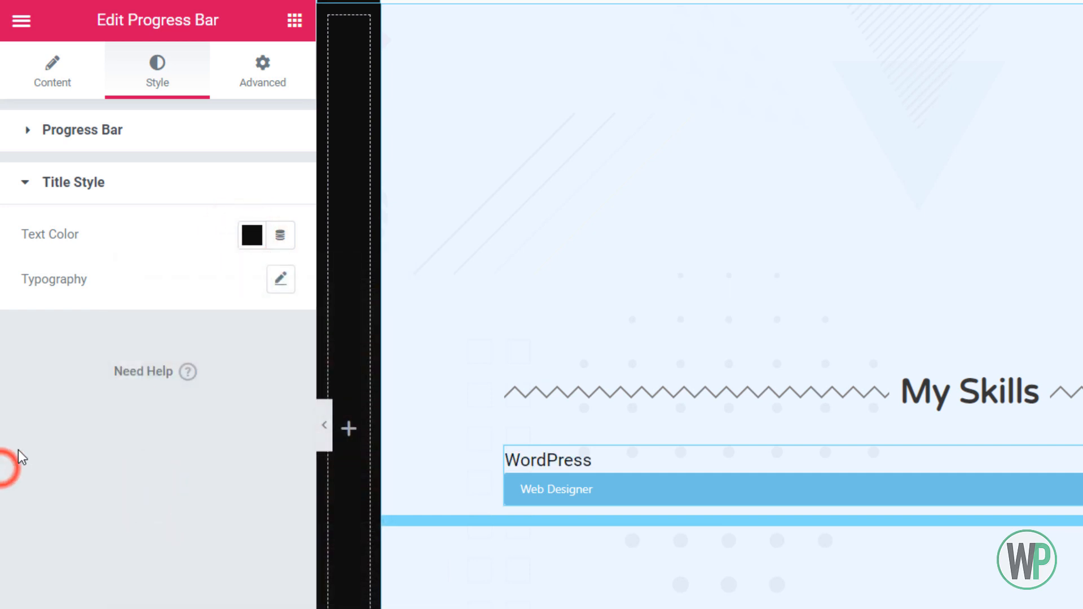
Set the progress bar's fill color to a dark slate blue, about #375D74
{"action": "left_click", "coordinate": [97, 140]}
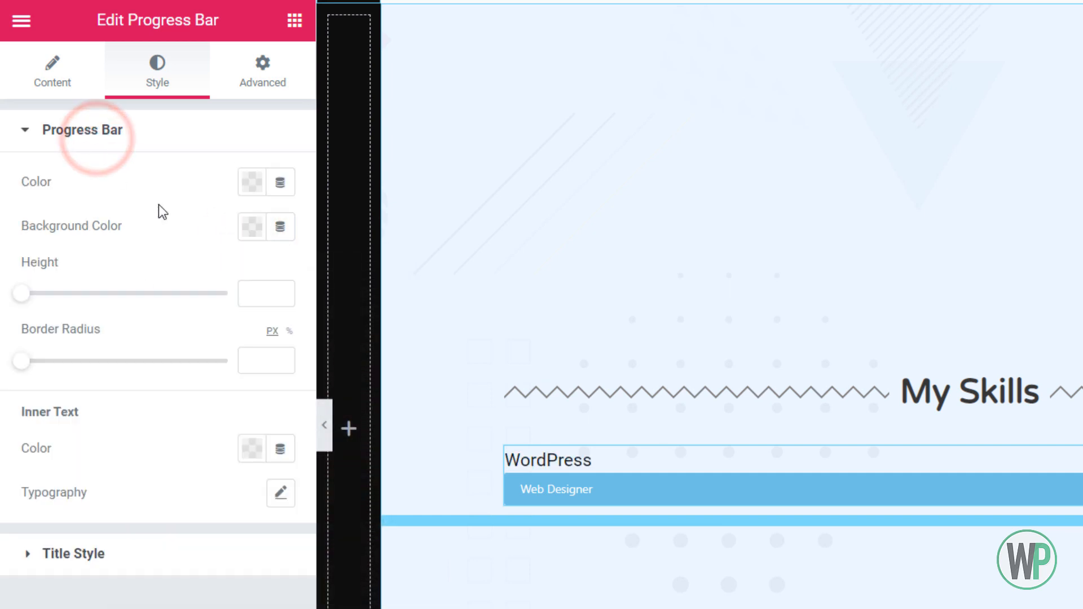
{"action": "left_click", "coordinate": [254, 181]}
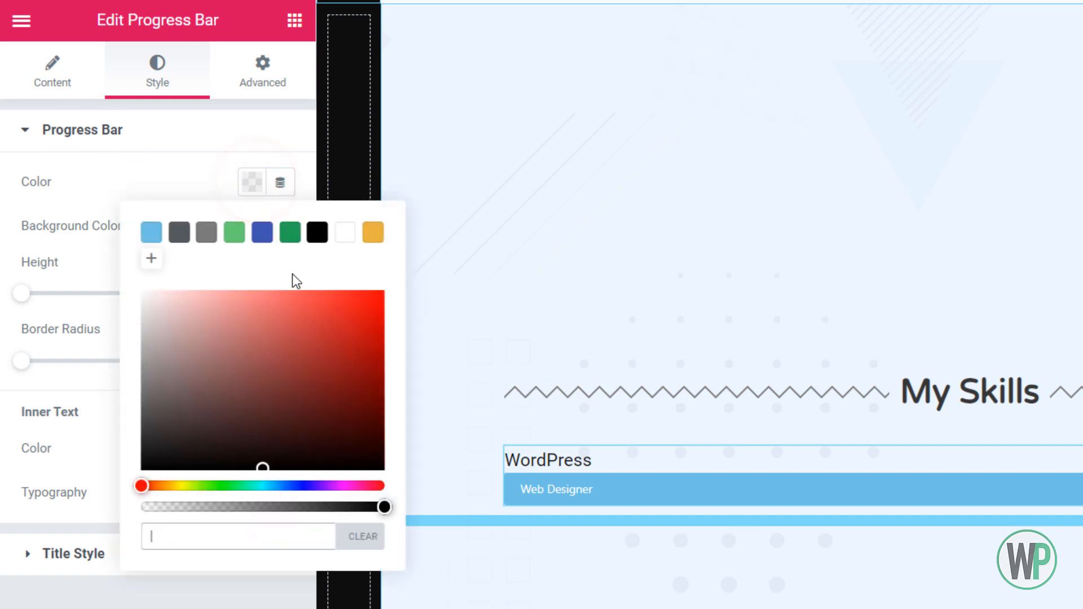
{"action": "left_click_drag", "start_coordinate": [290, 485], "coordinate": [278, 486]}
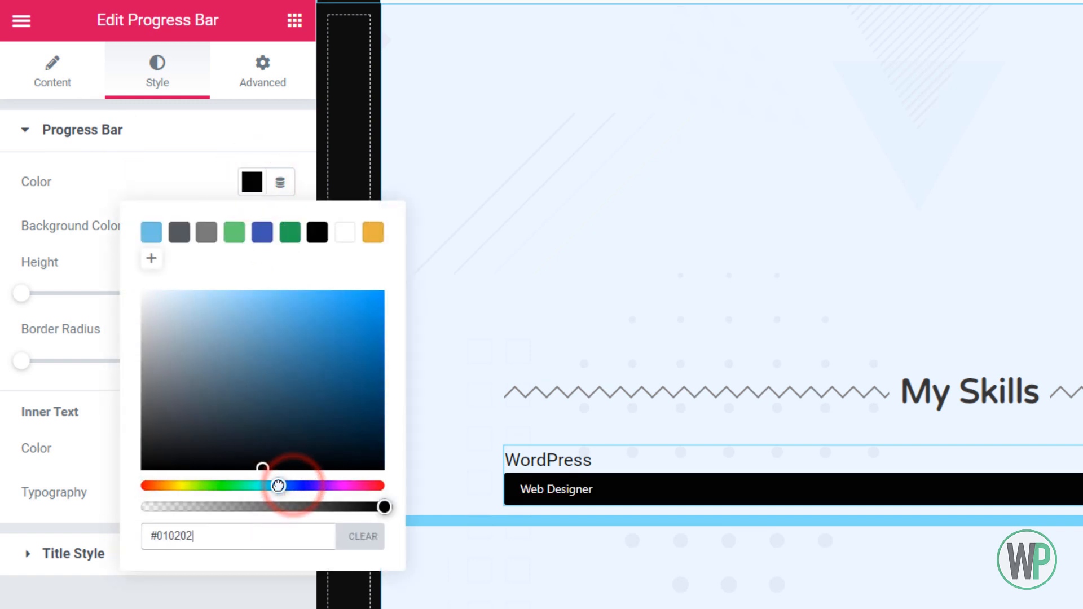
{"action": "left_click_drag", "start_coordinate": [272, 437], "coordinate": [270, 385]}
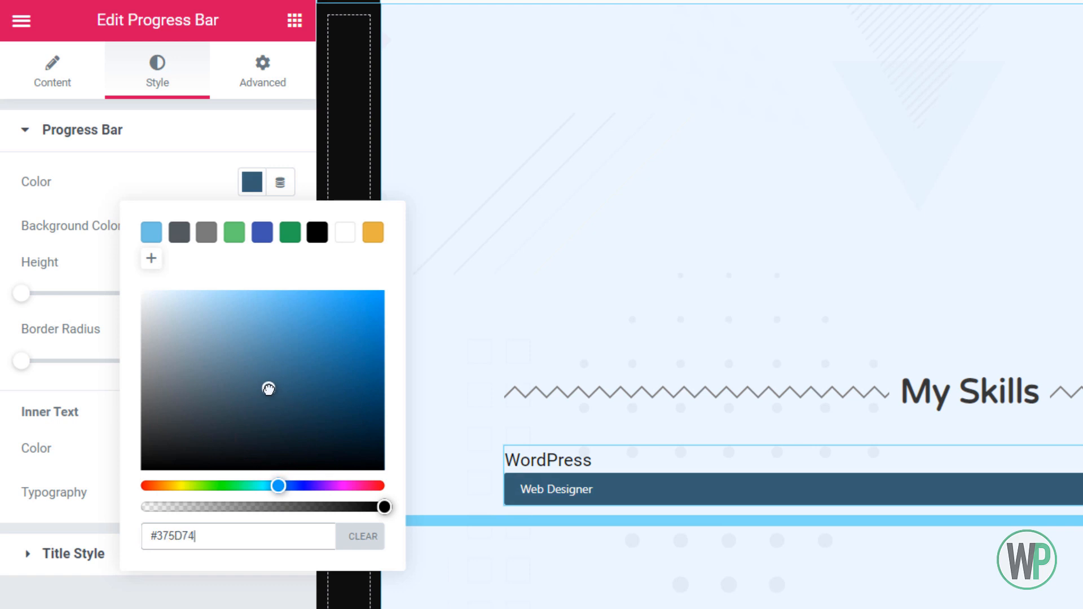
Replace the progress bar's inner text with "Website Creation Using WordPress & Elementor"
{"action": "left_click", "coordinate": [46, 82]}
{"action": "left_click", "coordinate": [132, 208]}
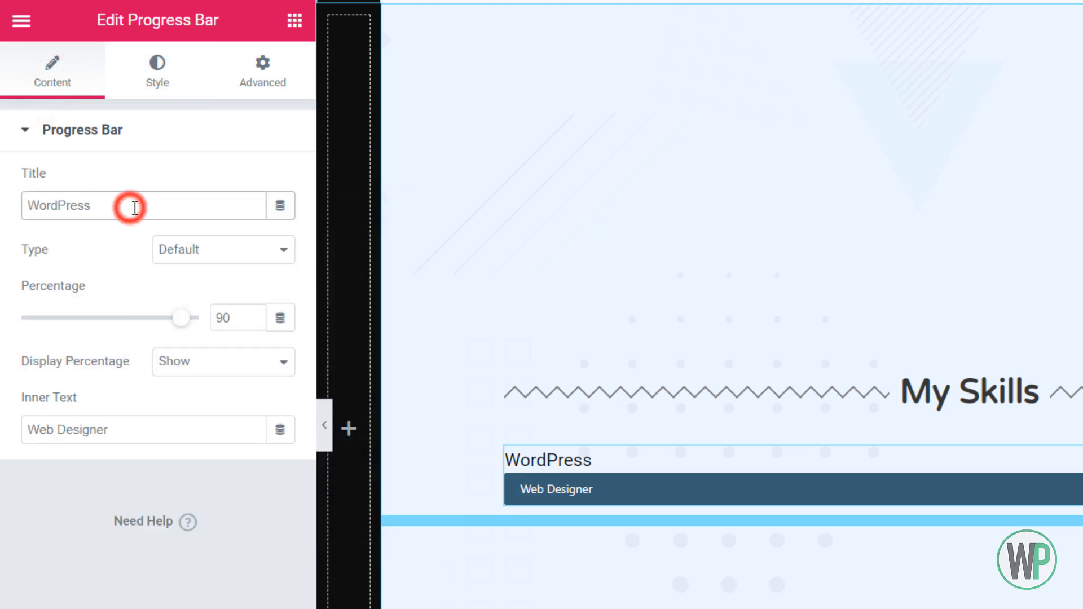
{"action": "left_click_drag", "start_coordinate": [137, 208], "coordinate": [21, 203]}
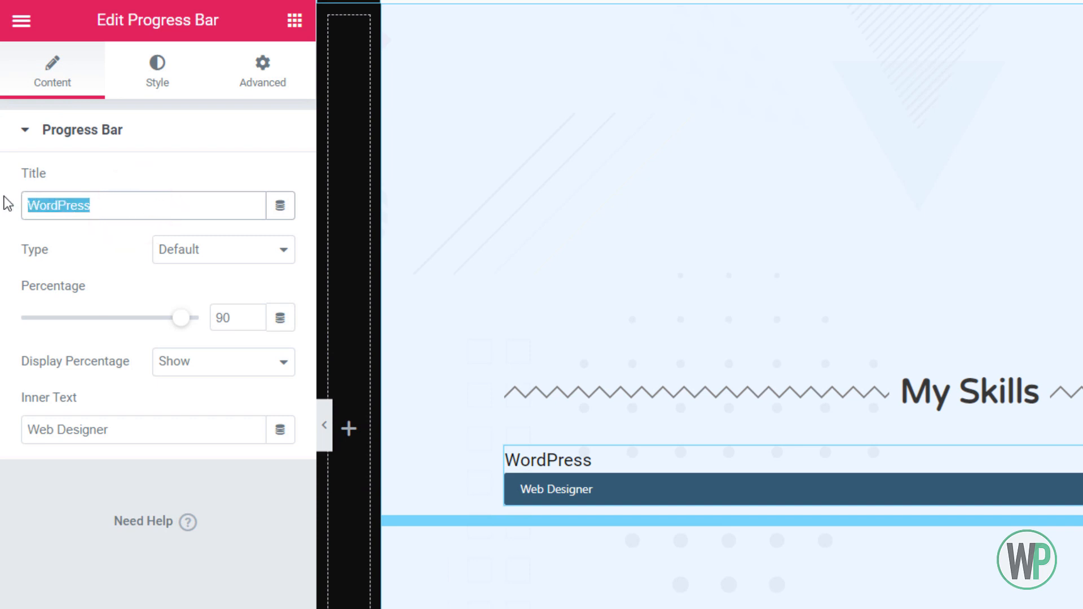
{"action": "triple_click", "coordinate": [163, 437]}
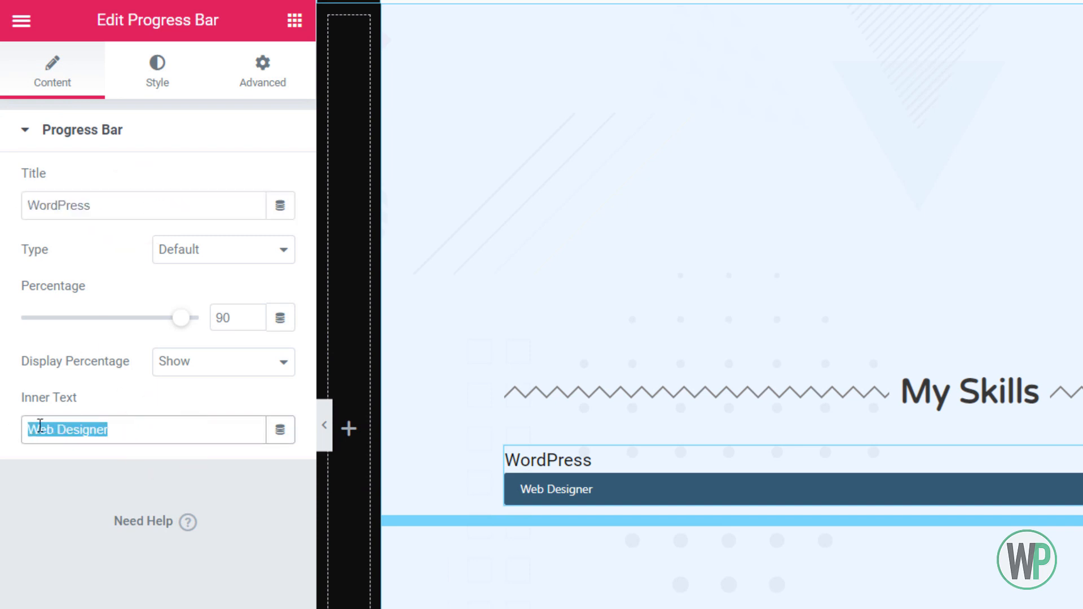
{"action": "type", "text": "Website Creation Using WordPress & Elementor"}
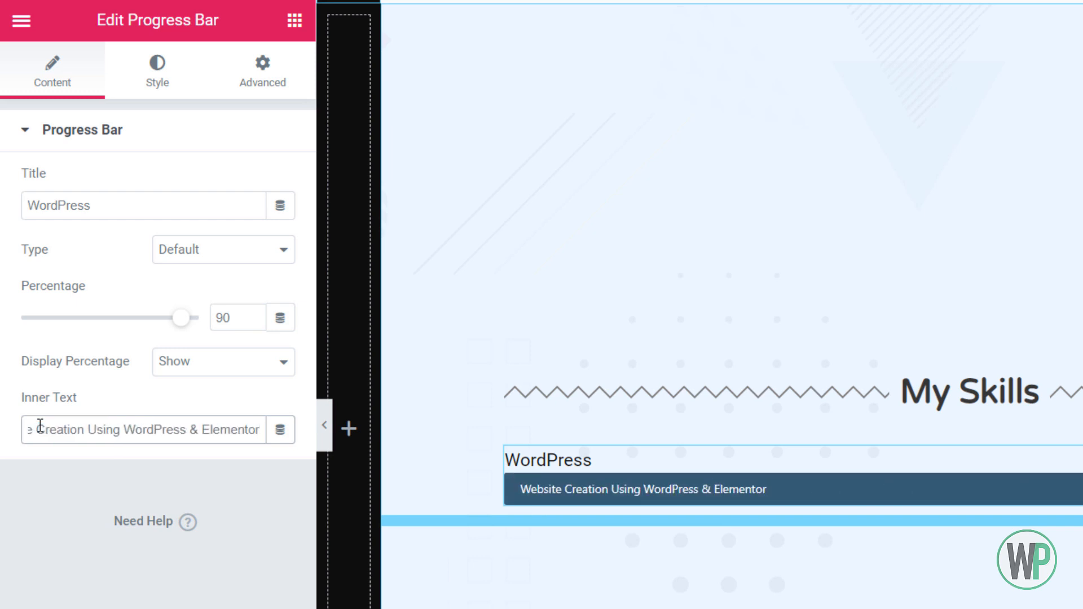
Change the progress bar's title to "Web Design"
{"action": "double_click", "coordinate": [88, 206]}
{"action": "type", "text": "Web design"}
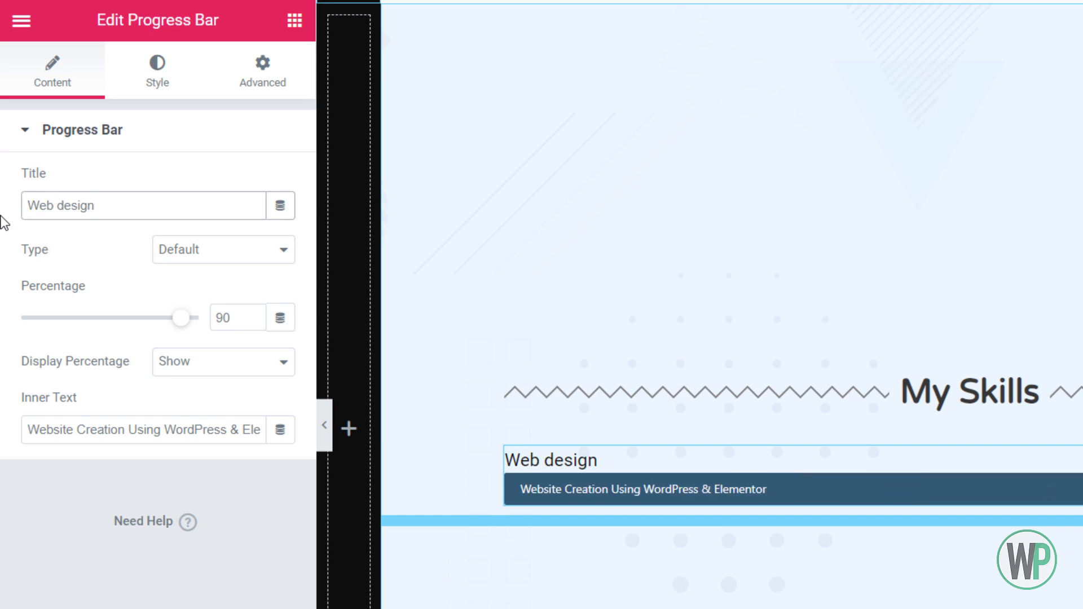
{"action": "key", "text": "BackSpace"}
{"action": "type", "text": "D"}
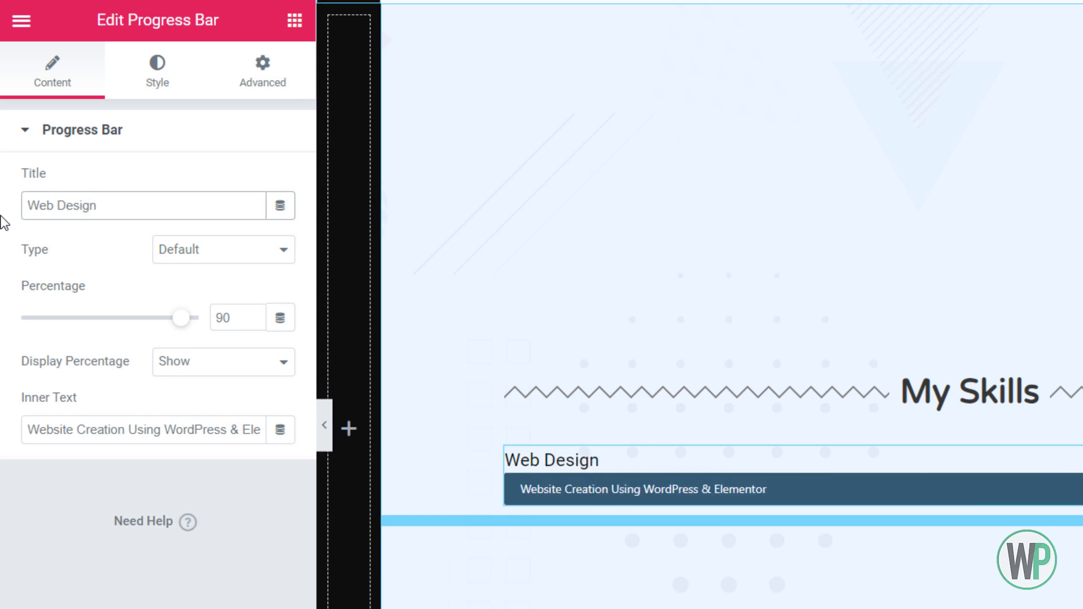
Set the progress bar title's typography to size 14 px, weight 500 and uppercase transform
{"action": "left_click", "coordinate": [152, 79]}
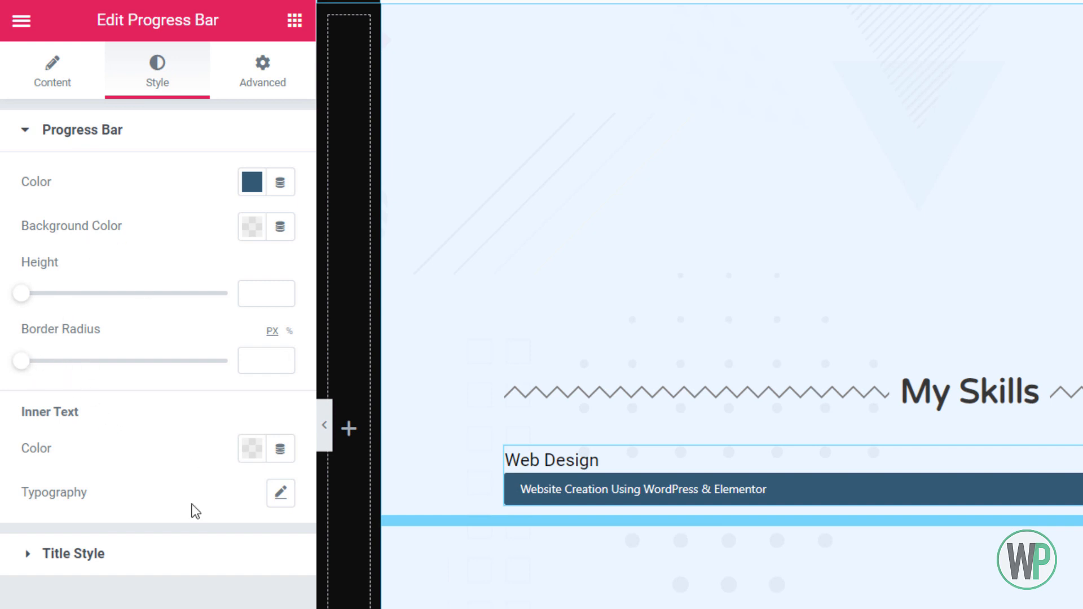
{"action": "left_click", "coordinate": [186, 543]}
{"action": "left_click", "coordinate": [275, 275]}
{"action": "left_click", "coordinate": [248, 418]}
{"action": "type", "text": "14"}
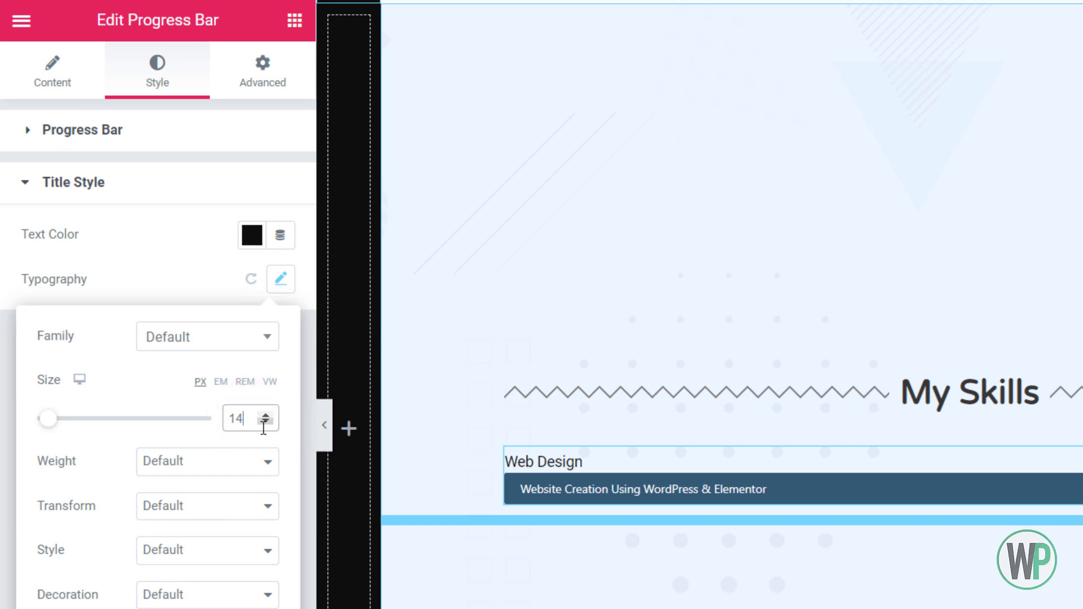
{"action": "left_click", "coordinate": [243, 457]}
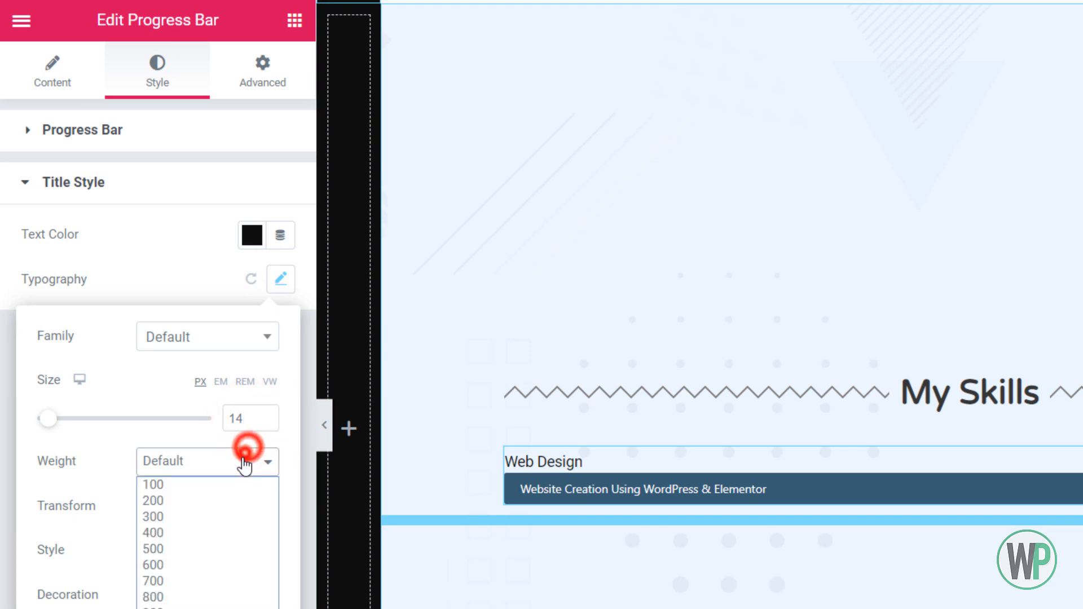
{"action": "left_click", "coordinate": [217, 550]}
{"action": "left_click", "coordinate": [185, 504]}
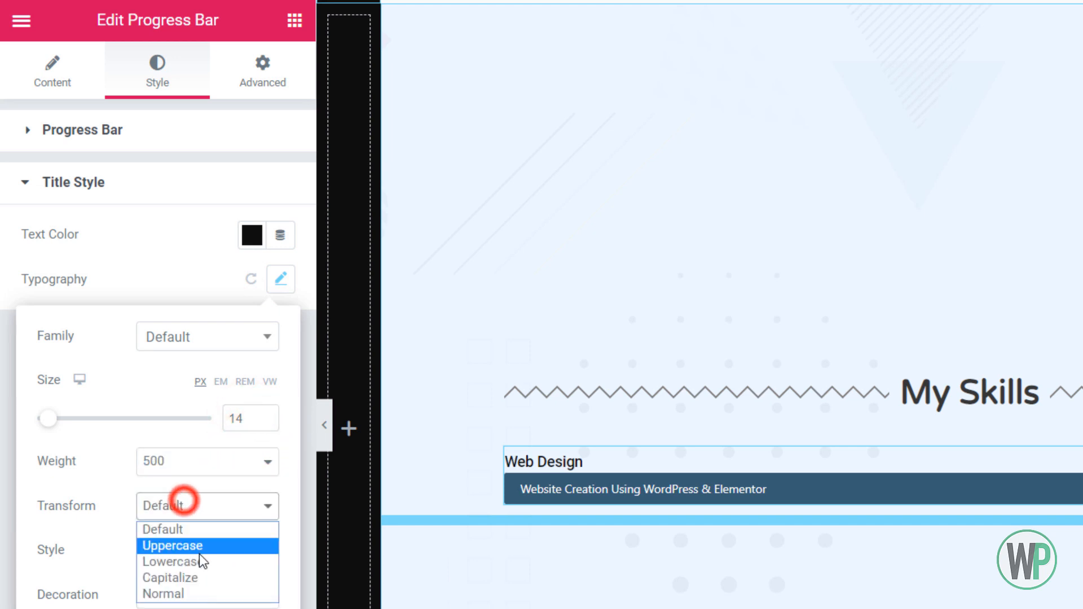
{"action": "left_click", "coordinate": [197, 545]}
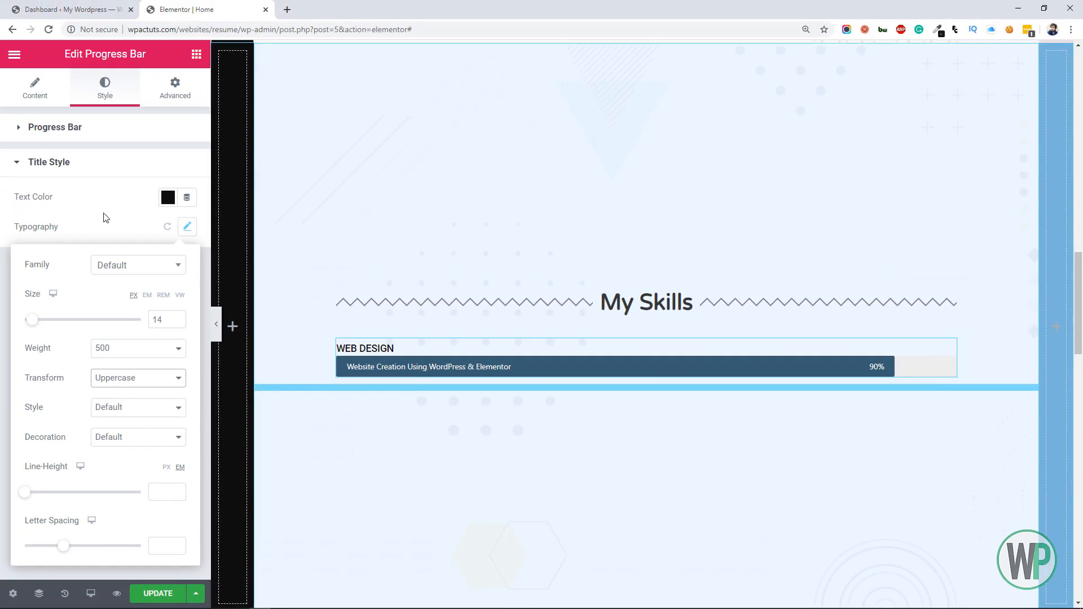
Set the progress bar's background color to white, #FFFFFF
{"action": "left_click", "coordinate": [80, 129]}
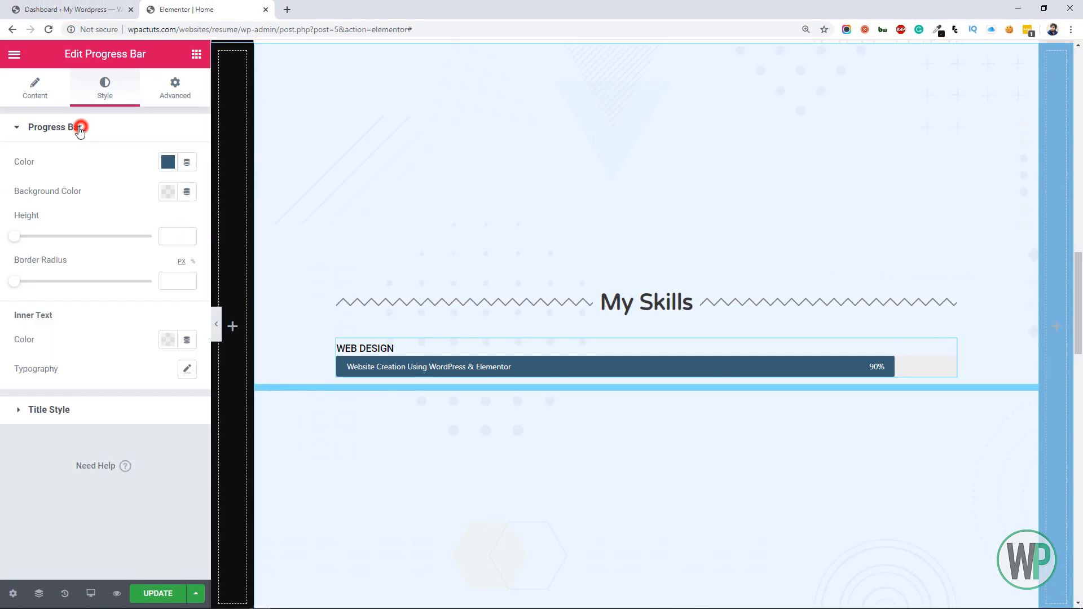
{"action": "left_click", "coordinate": [168, 193]}
{"action": "left_click", "coordinate": [96, 300]}
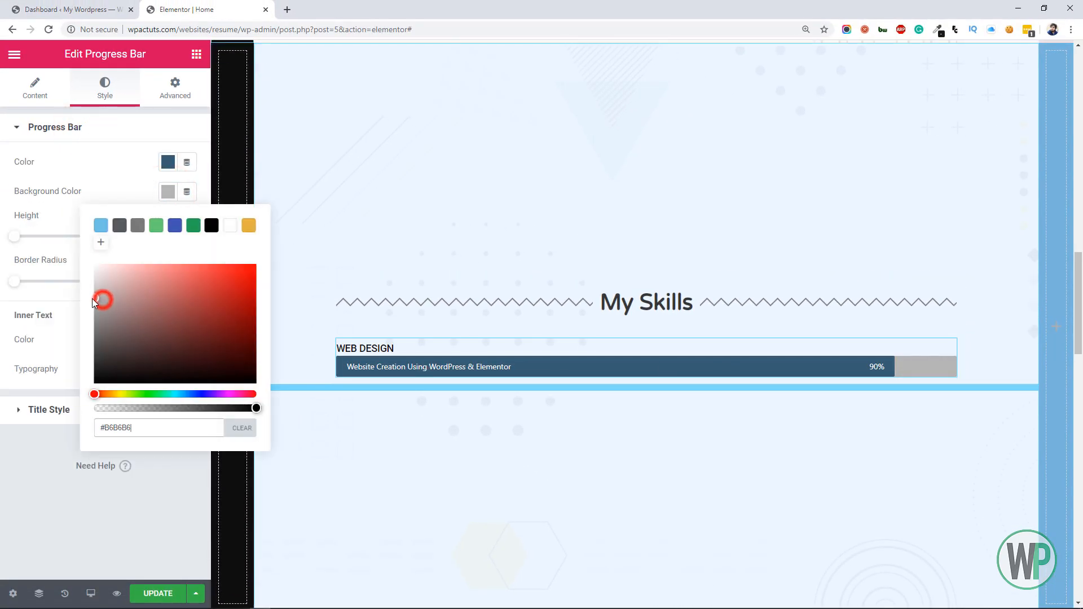
{"action": "left_click_drag", "start_coordinate": [93, 302], "coordinate": [75, 261]}
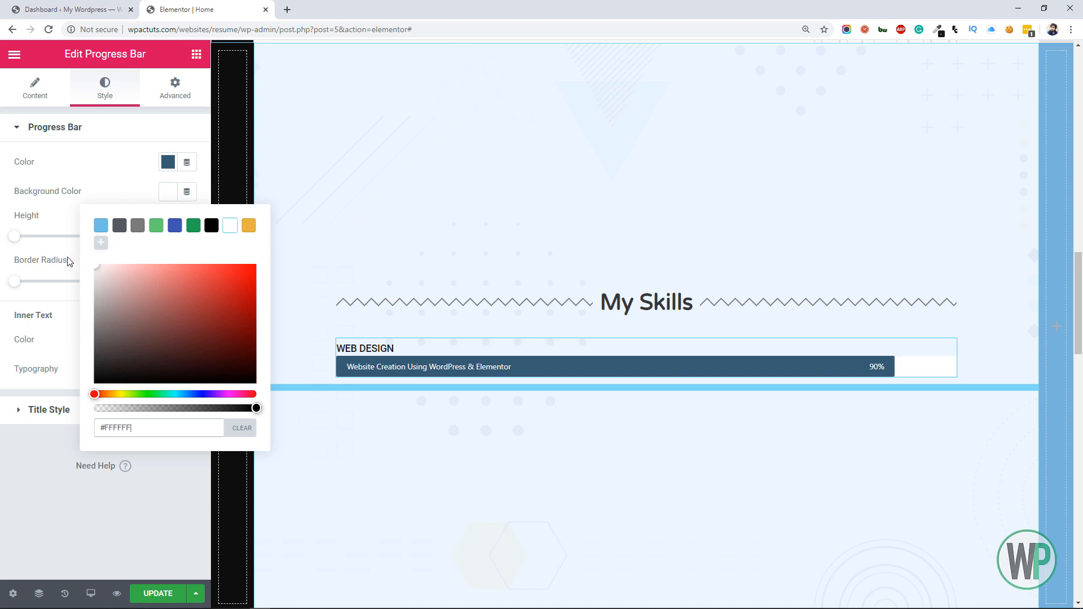
Set the Web Design progress bar's percentage to 95
{"action": "left_click", "coordinate": [19, 92]}
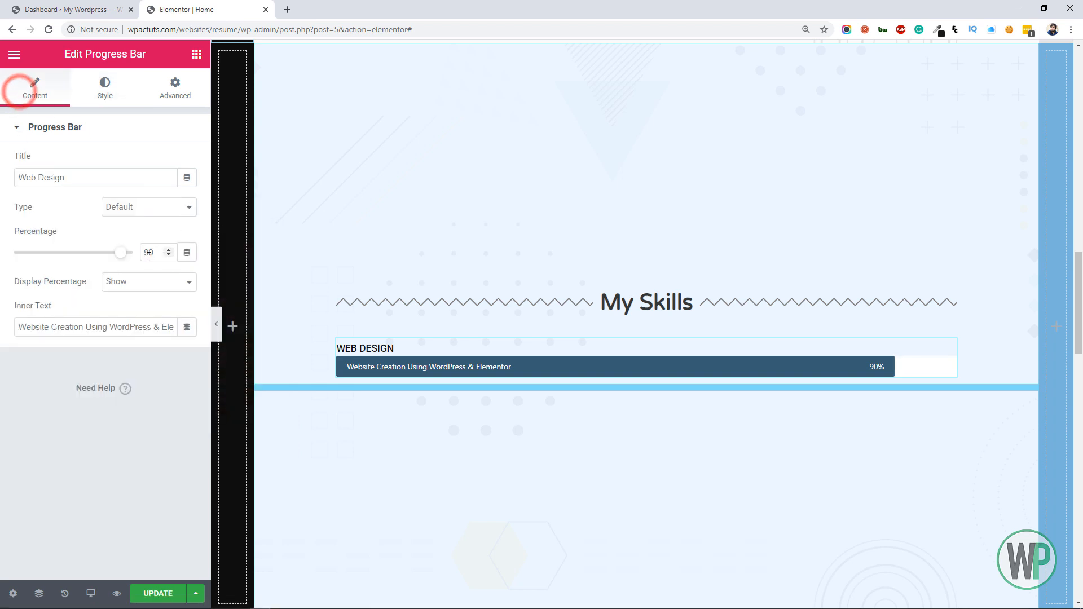
{"action": "left_click_drag", "start_coordinate": [150, 254], "coordinate": [168, 252]}
{"action": "type", "text": "5"}
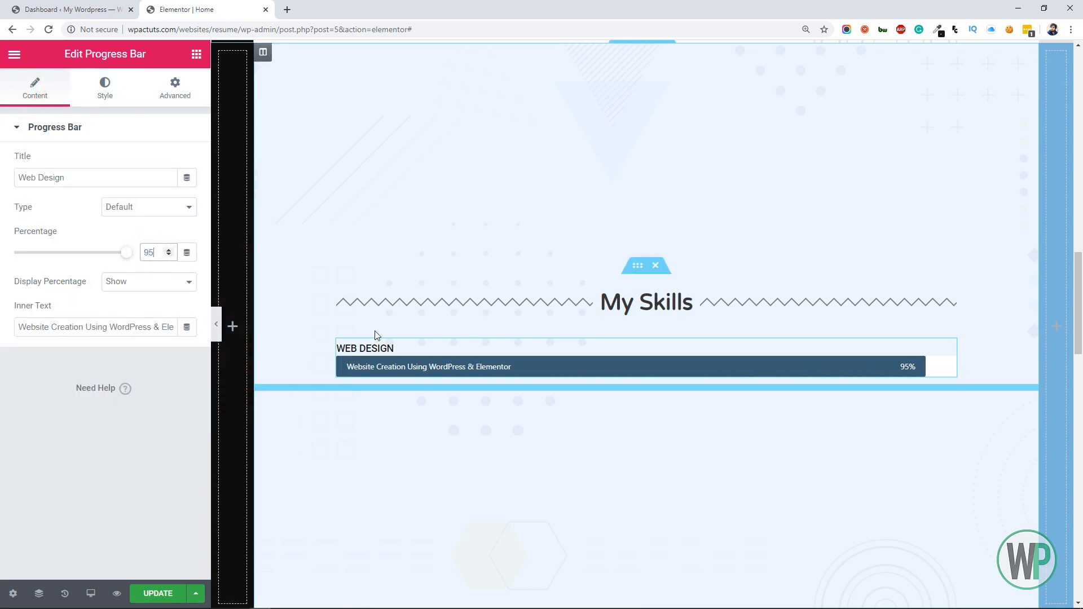
Duplicate the Web Design progress bar and title the copy "Programming"
{"action": "right_click", "coordinate": [949, 349]}
{"action": "left_click", "coordinate": [968, 373]}
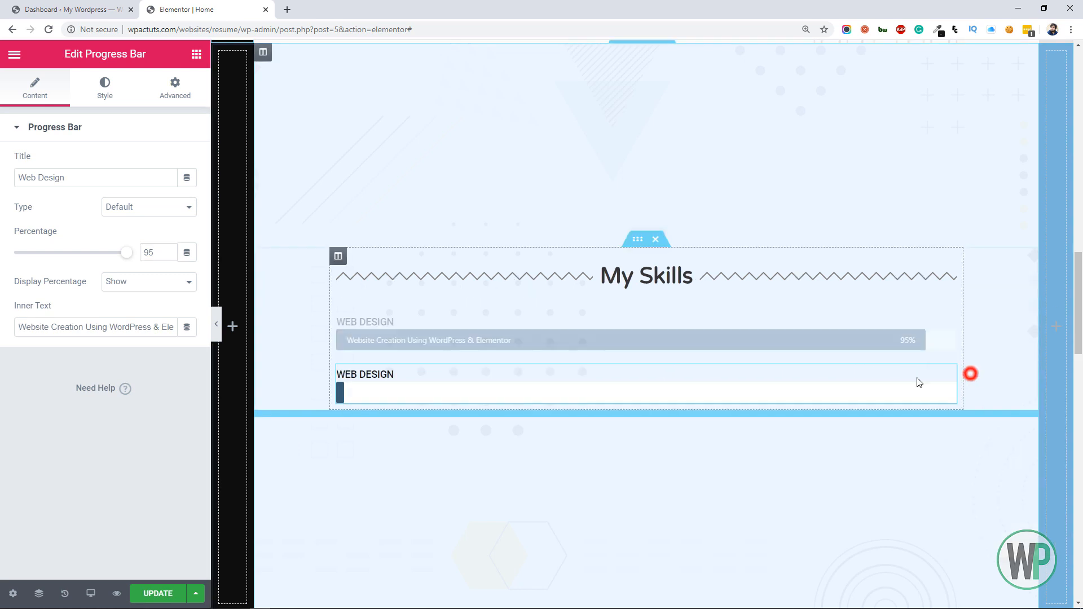
{"action": "triple_click", "coordinate": [101, 173]}
{"action": "type", "text": "Pr"}
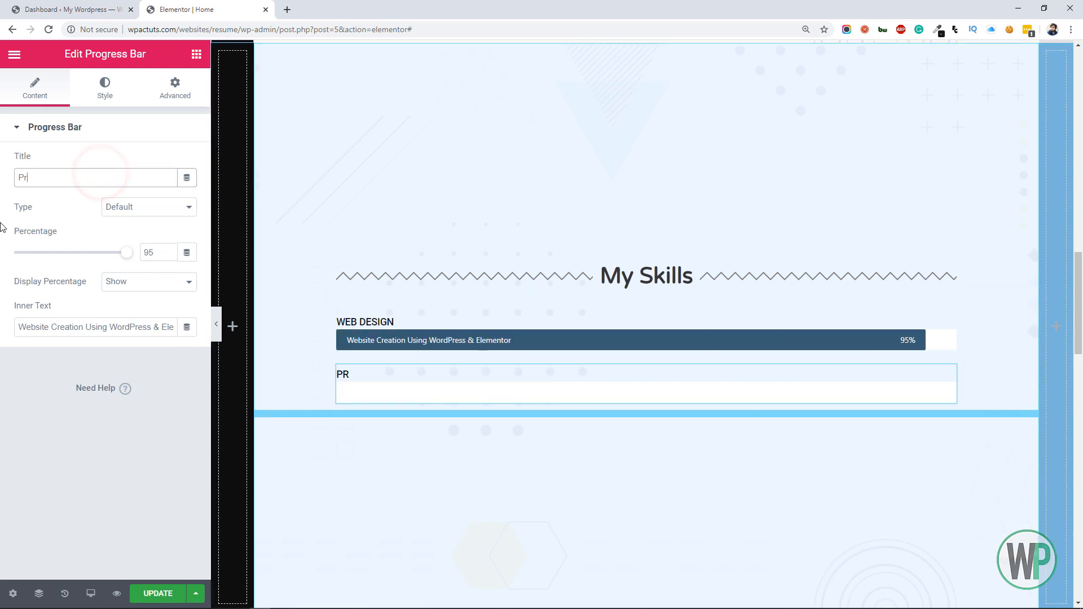
{"action": "type", "text": "ogramming"}
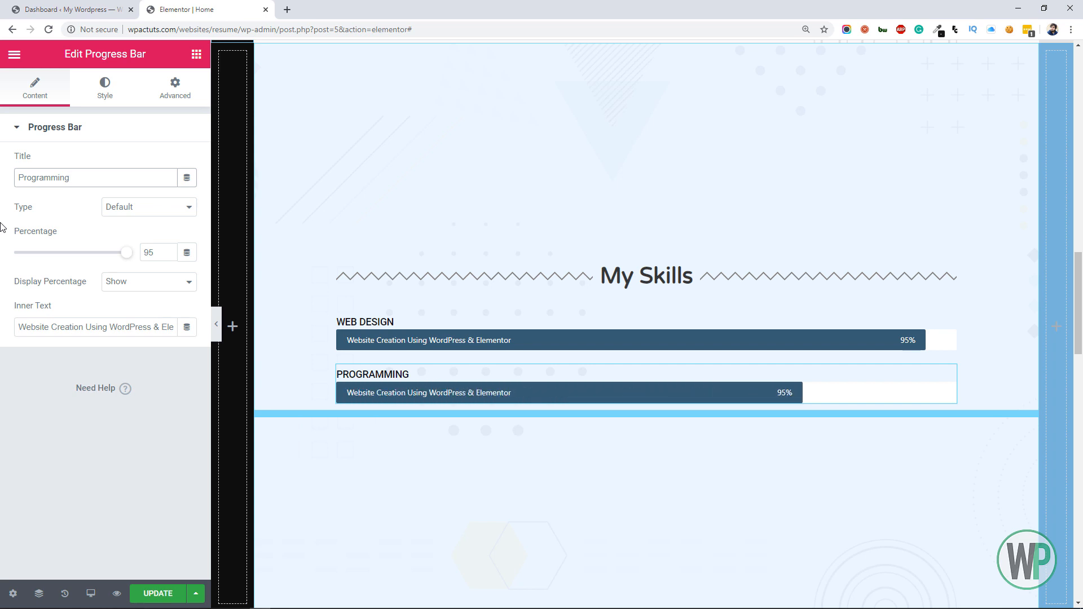
Set the Programming bar's inner text to "HTML, CSS, JS & PHP" and its percentage to 85
{"action": "triple_click", "coordinate": [109, 330]}
{"action": "type", "text": "H"}
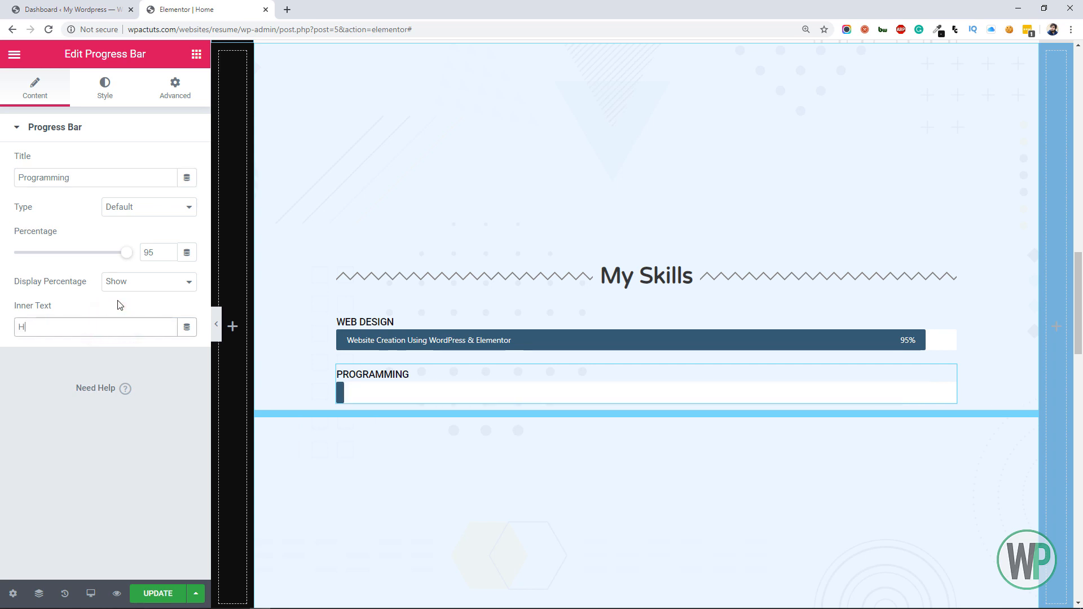
{"action": "type", "text": "TML,"}
{"action": "type", "text": "CSS, JS & PHP"}
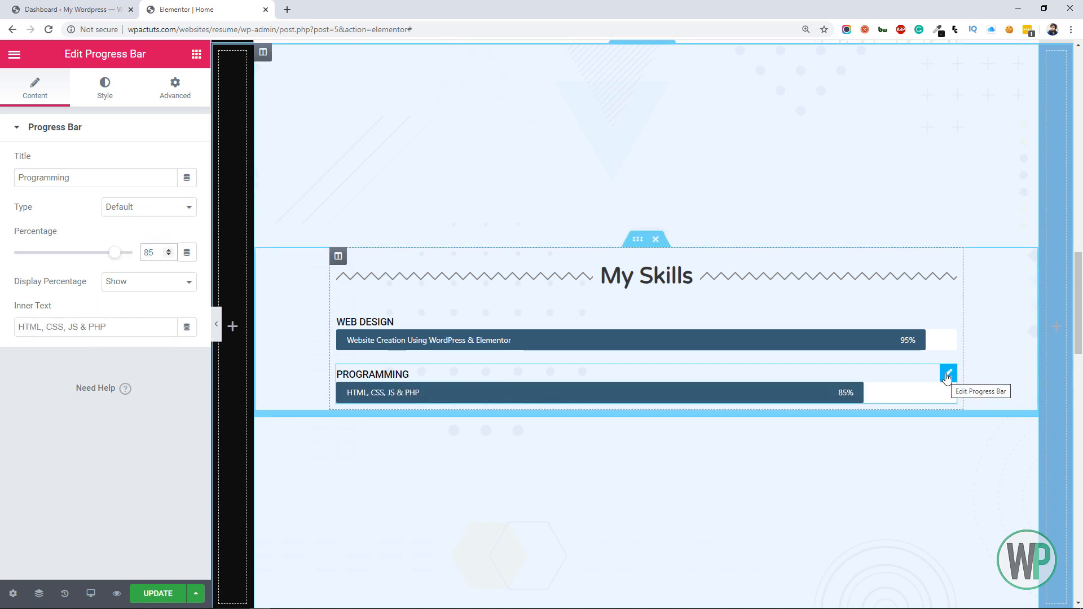
Duplicate the Programming progress bar and title the copy "Design Tools"
{"action": "right_click", "coordinate": [947, 377]}
{"action": "left_click", "coordinate": [973, 400]}
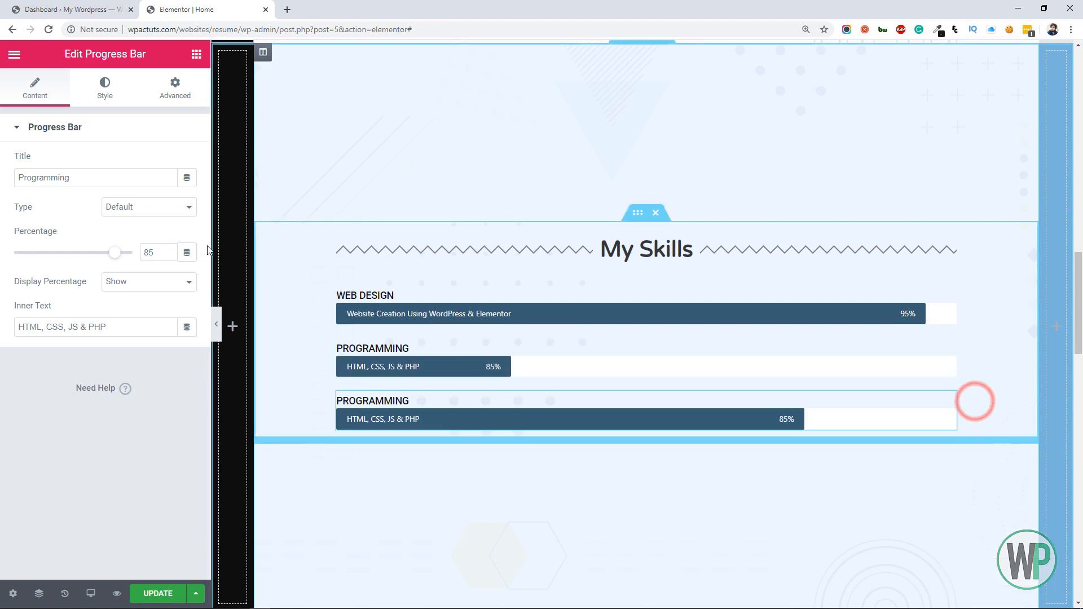
{"action": "left_click_drag", "start_coordinate": [104, 182], "coordinate": [23, 168]}
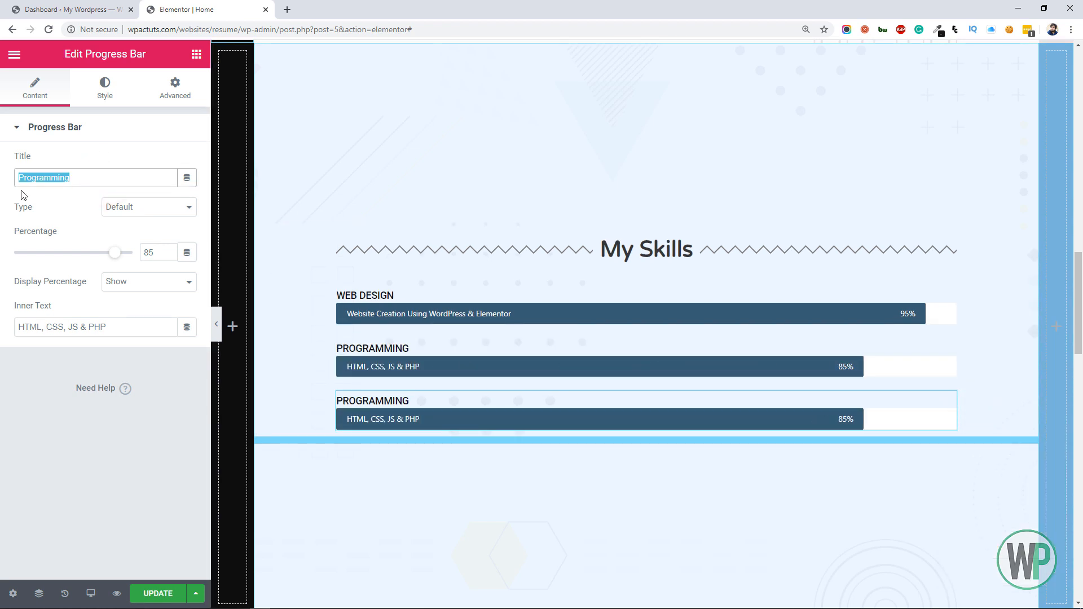
{"action": "type", "text": "Desig"}
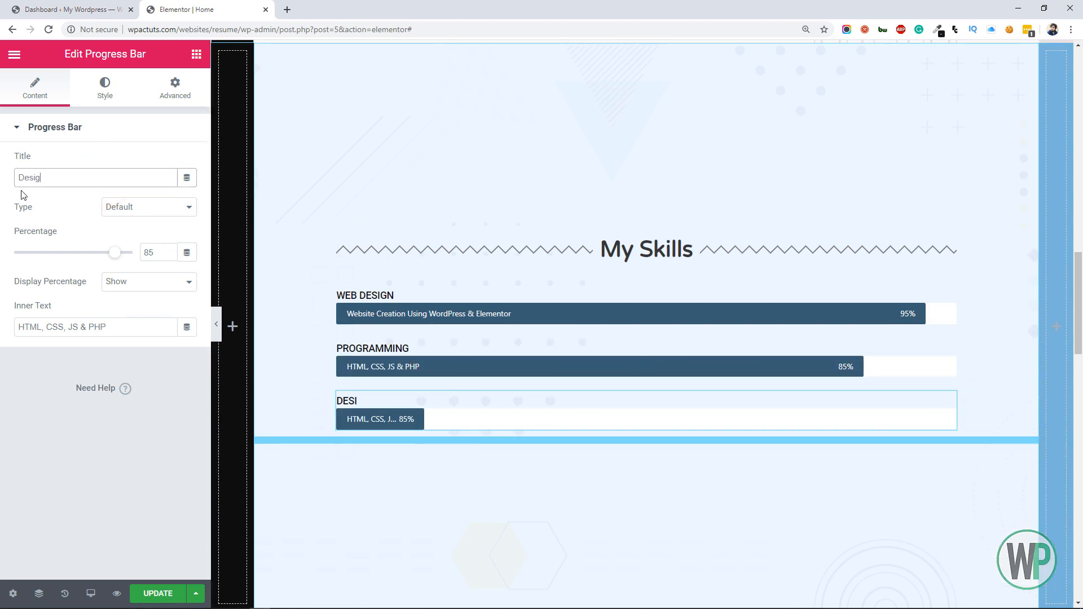
{"action": "type", "text": "n Tools"}
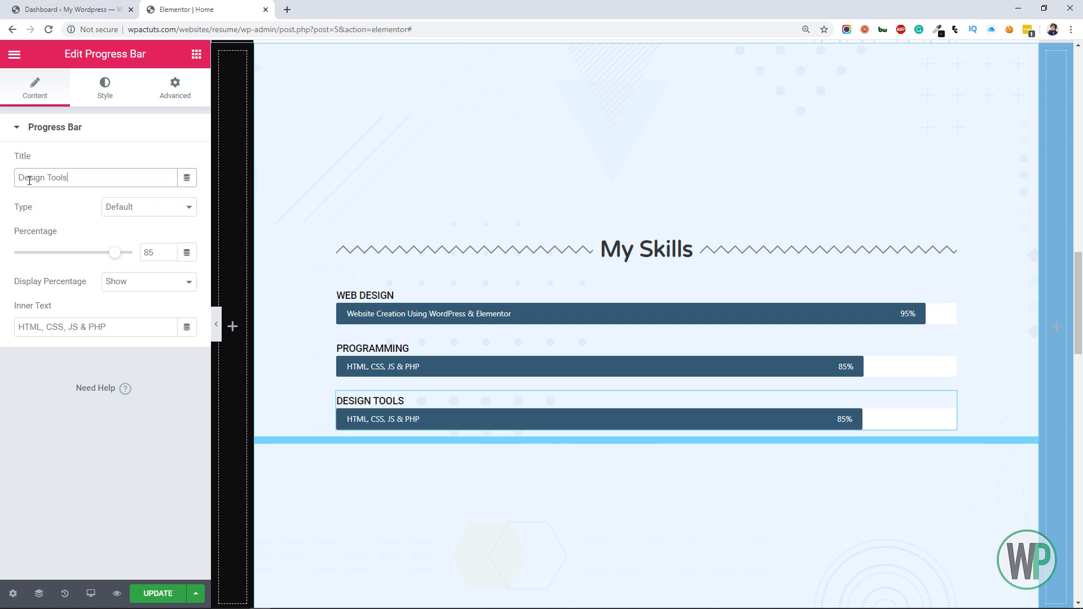
Set the Design Tools bar's inner text to "Photoshop, Illustrator" and its percentage to 75
{"action": "left_click_drag", "start_coordinate": [114, 319], "coordinate": [55, 314]}
{"action": "type", "text": "Ph"}
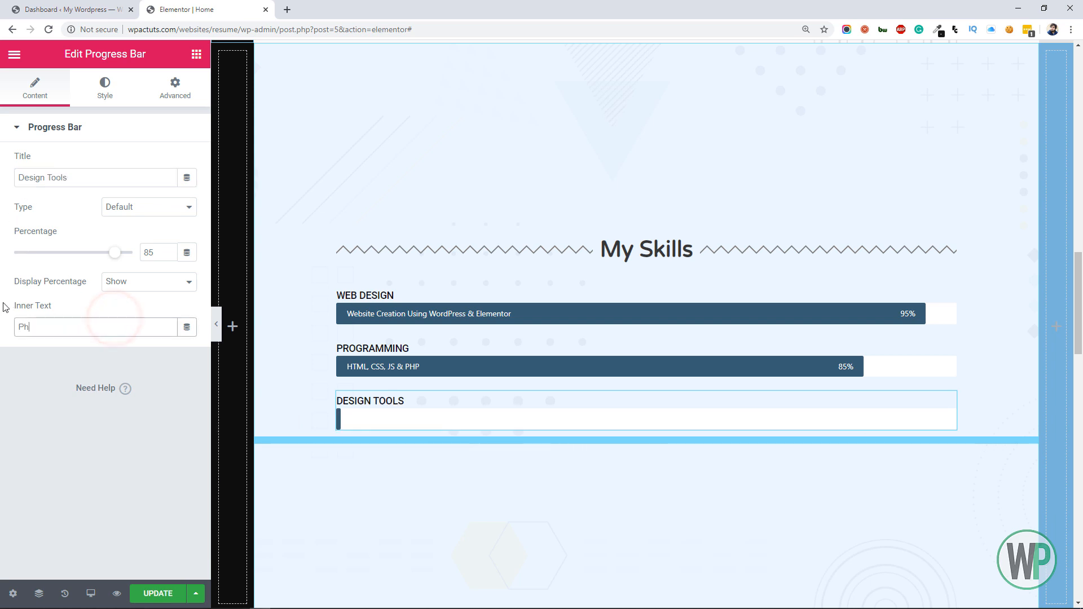
{"action": "type", "text": "otoshop,"}
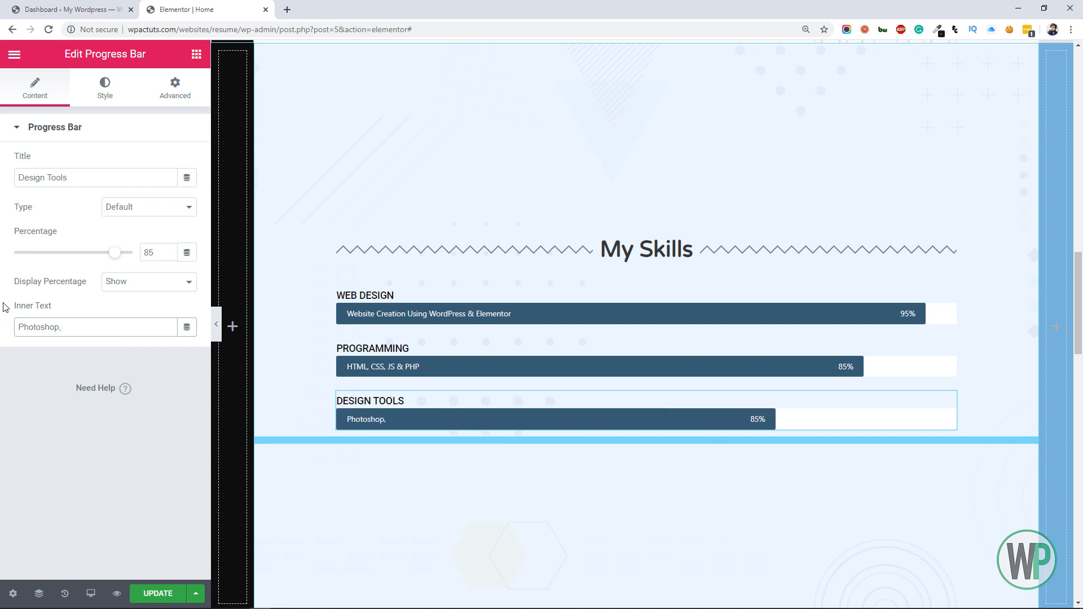
{"action": "type", "text": " Illustrator"}
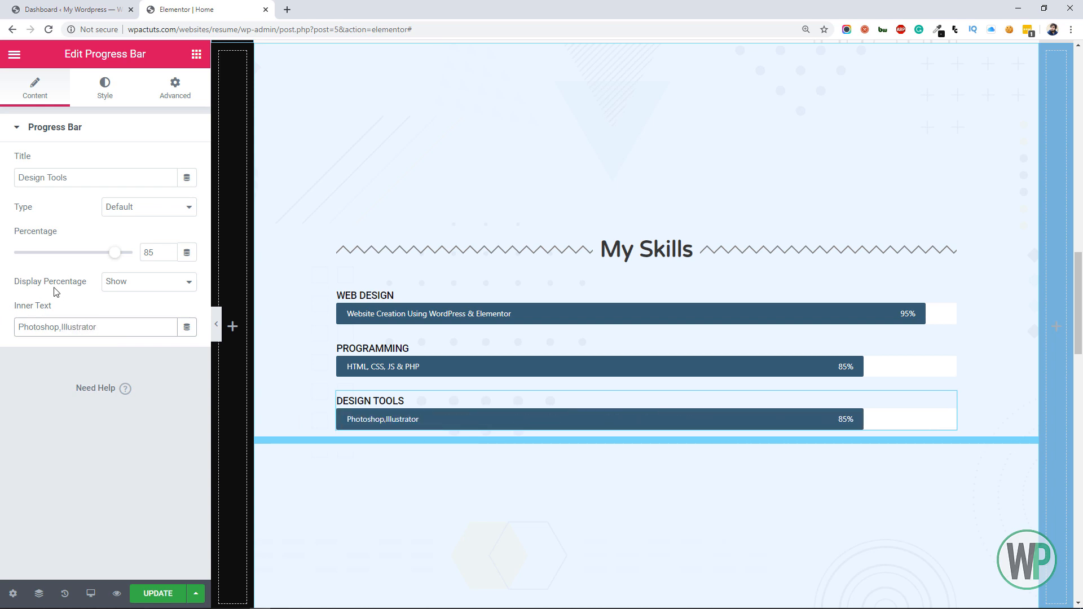
{"action": "left_click", "coordinate": [62, 326]}
{"action": "type", "text": "75"}
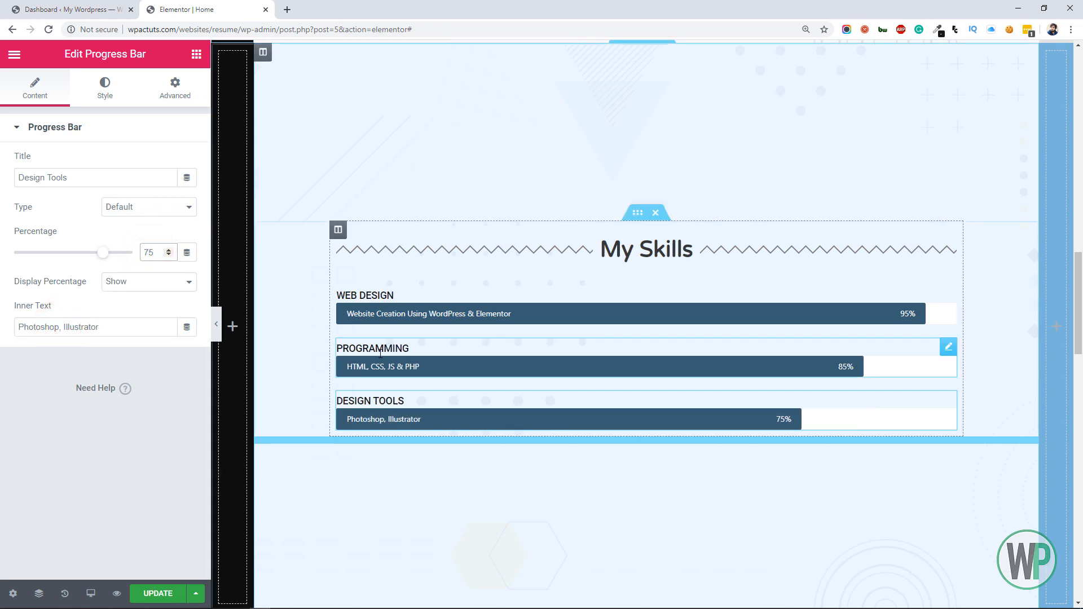
Set the Programming progress bar's percentage to 90
{"action": "left_click", "coordinate": [404, 361]}
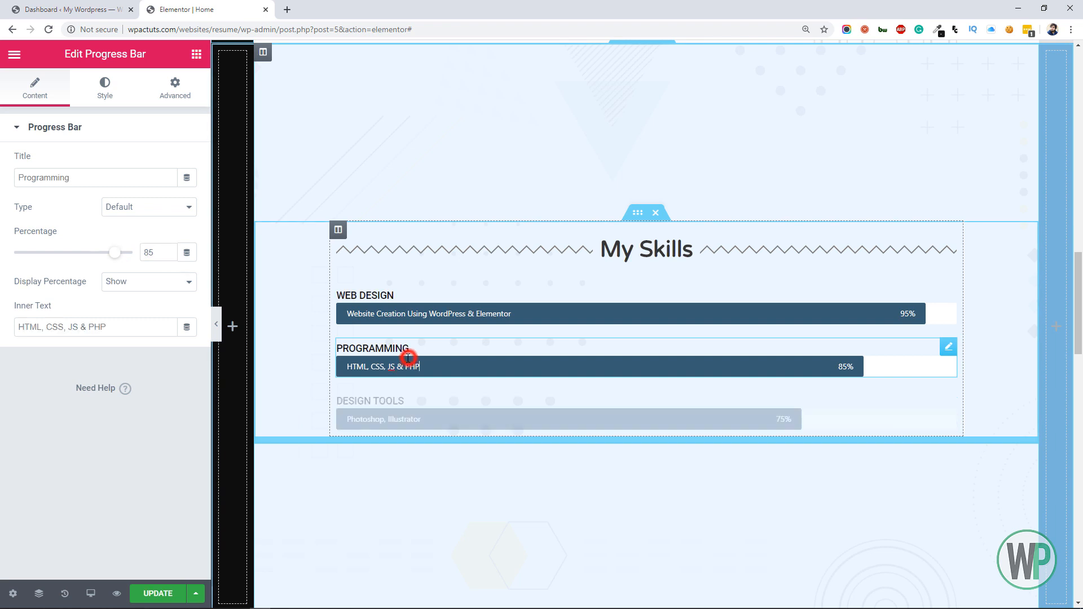
{"action": "double_click", "coordinate": [148, 254]}
{"action": "type", "text": "90"}
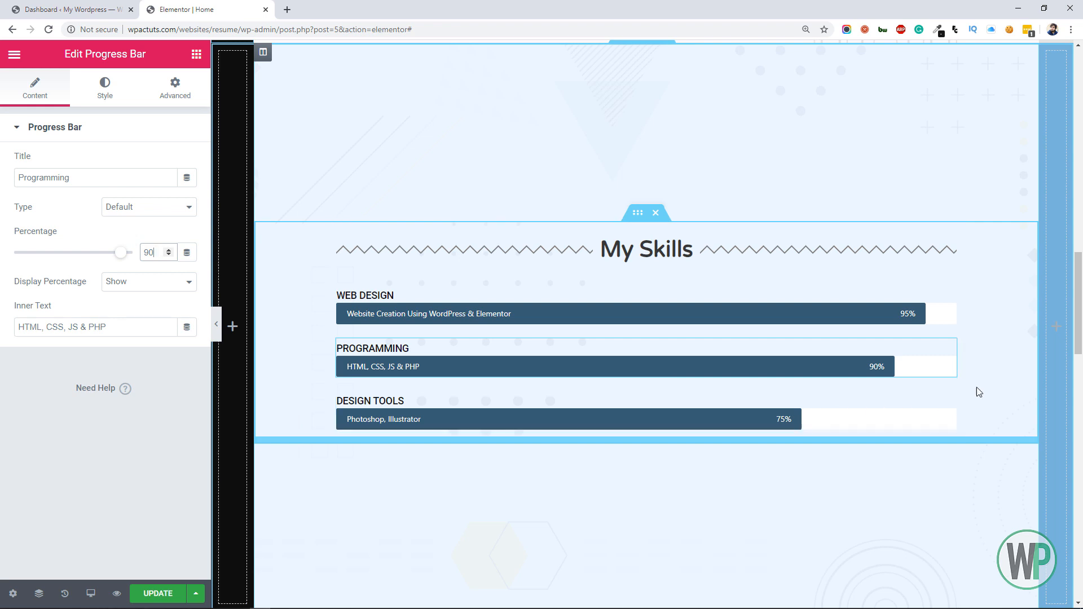
Duplicate the Design Tools progress bar and title the copy "Communication"
{"action": "right_click", "coordinate": [943, 401]}
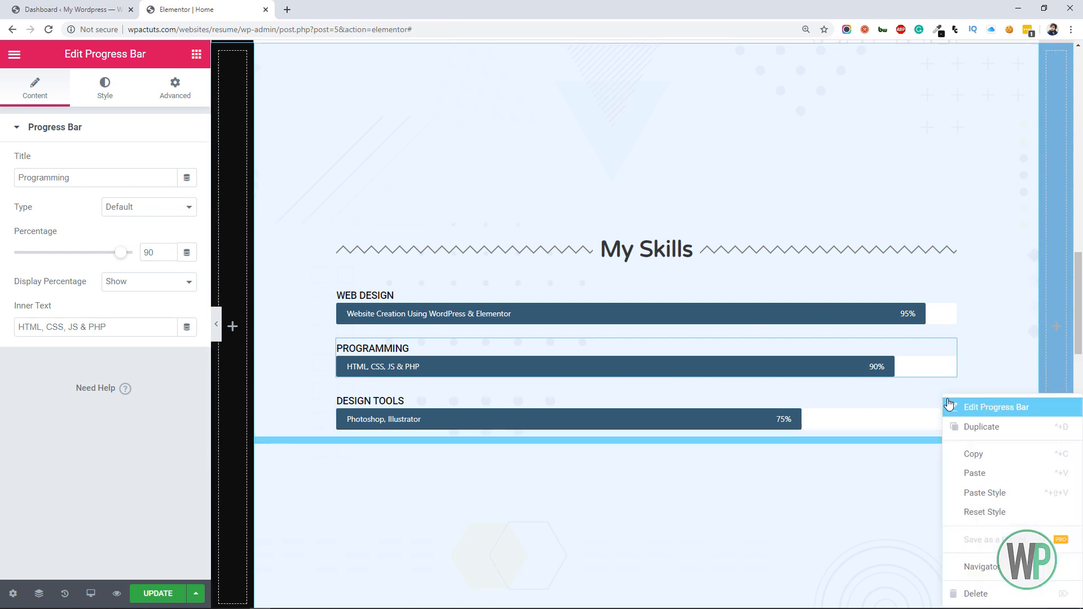
{"action": "left_click", "coordinate": [962, 427]}
{"action": "triple_click", "coordinate": [102, 177]}
{"action": "type", "text": "C"}
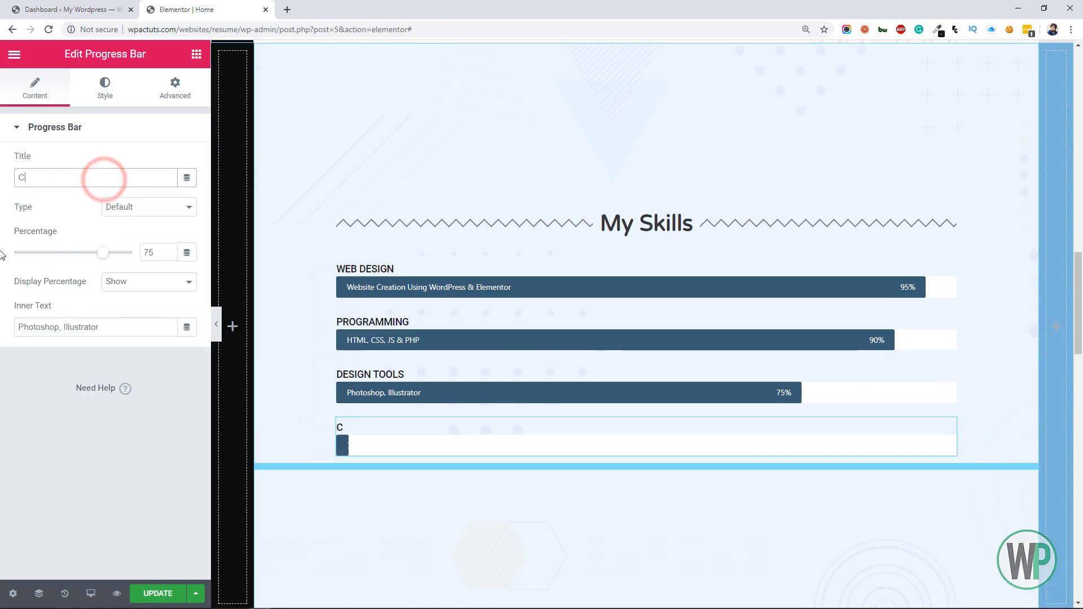
{"action": "type", "text": "ommunicatio"}
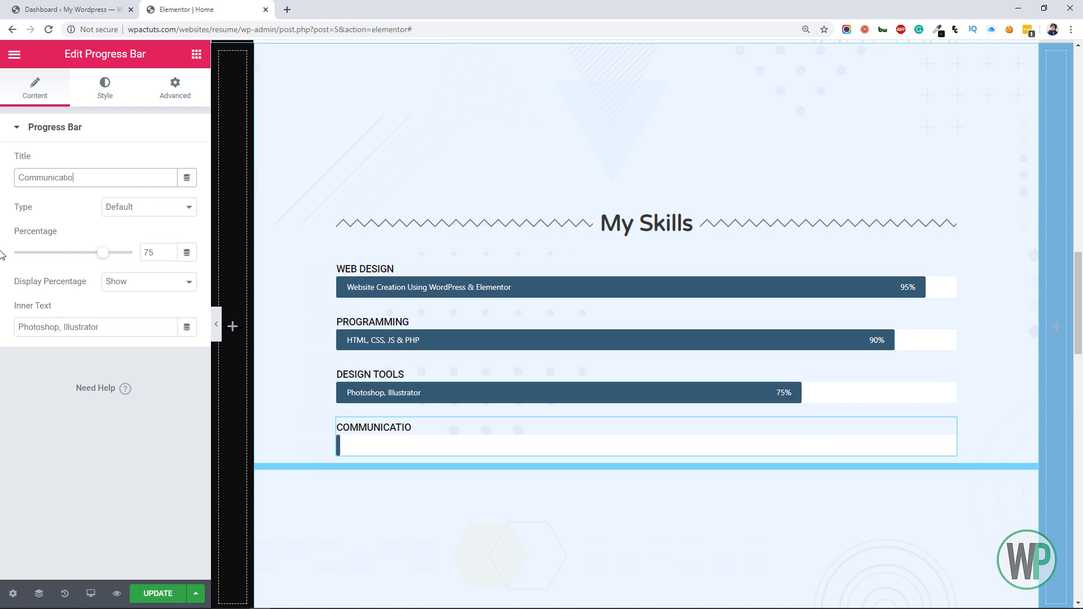
{"action": "type", "text": "n"}
Set the Communication bar's inner text to "English, German, Spanish" and its percentage to 85
{"action": "left_click", "coordinate": [125, 322]}
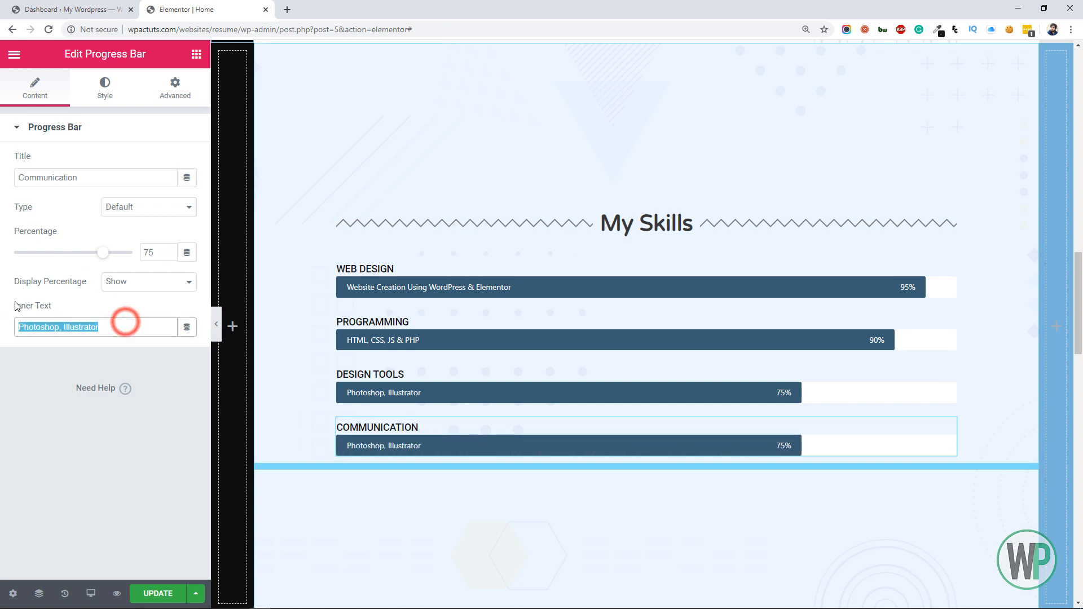
{"action": "left_click_drag", "start_coordinate": [147, 249], "coordinate": [138, 251]}
{"action": "type", "text": "9"}
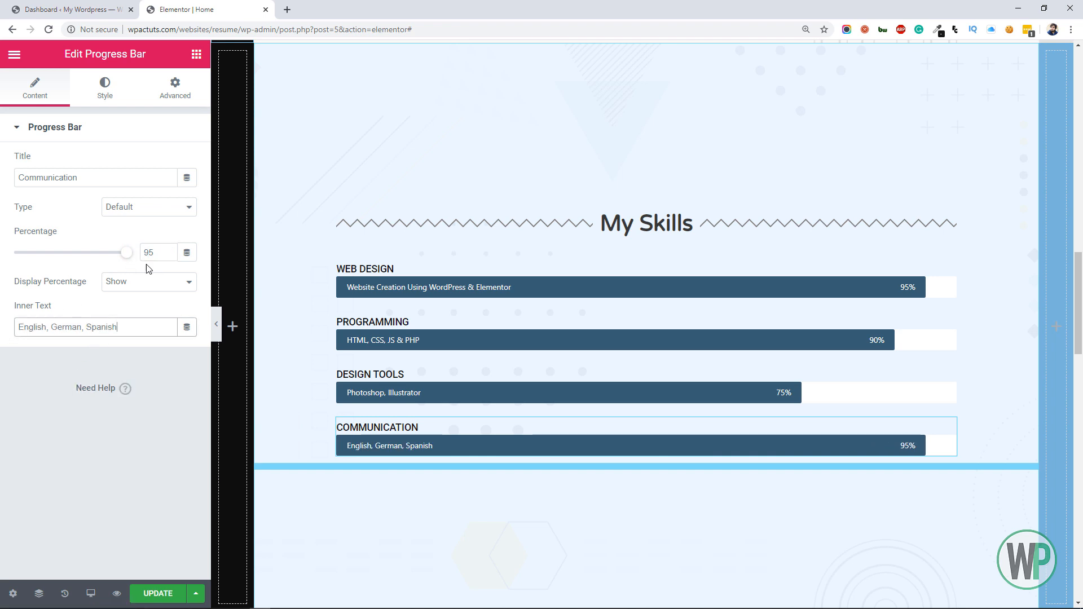
{"action": "left_click_drag", "start_coordinate": [151, 253], "coordinate": [138, 250]}
{"action": "type", "text": "8"}
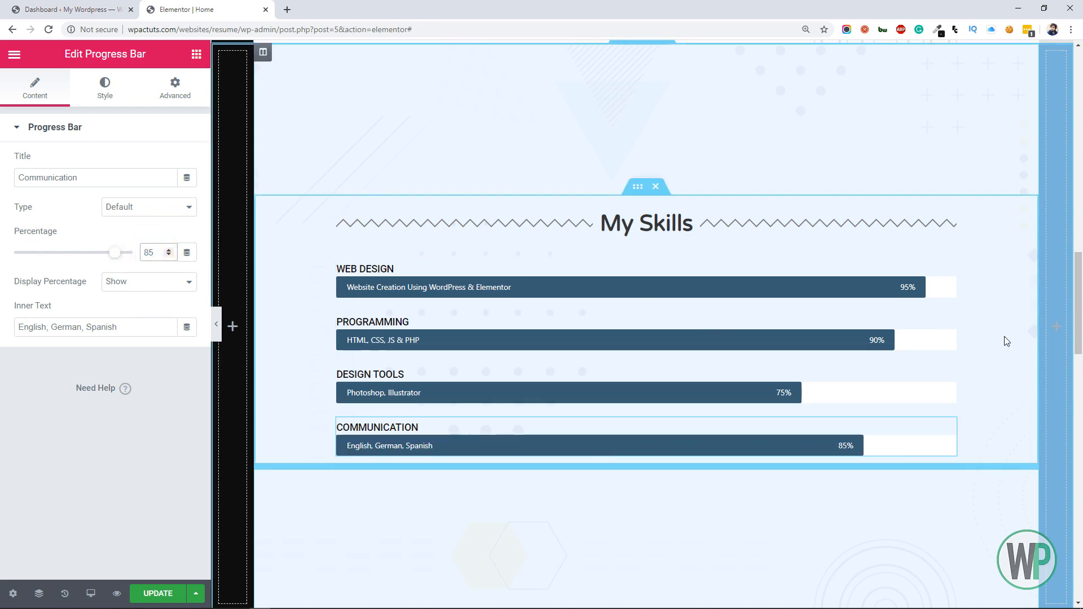
Set the vertical alignment of the pink section below My Skills to Middle and update the page
{"action": "left_click_drag", "start_coordinate": [1079, 279], "coordinate": [1080, 302]}
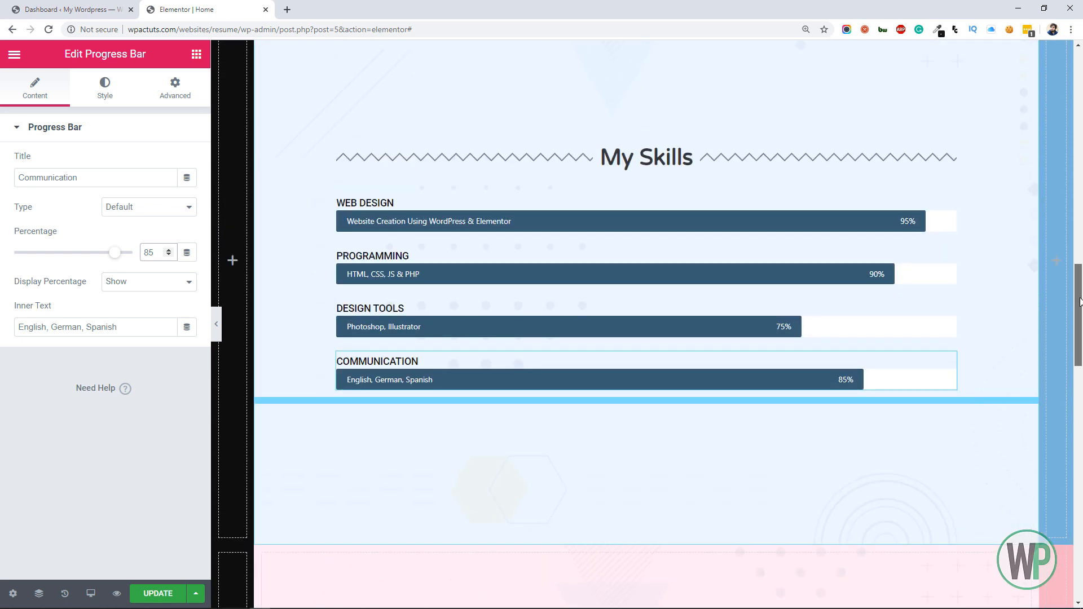
{"action": "left_click_drag", "start_coordinate": [1080, 302], "coordinate": [1080, 338]}
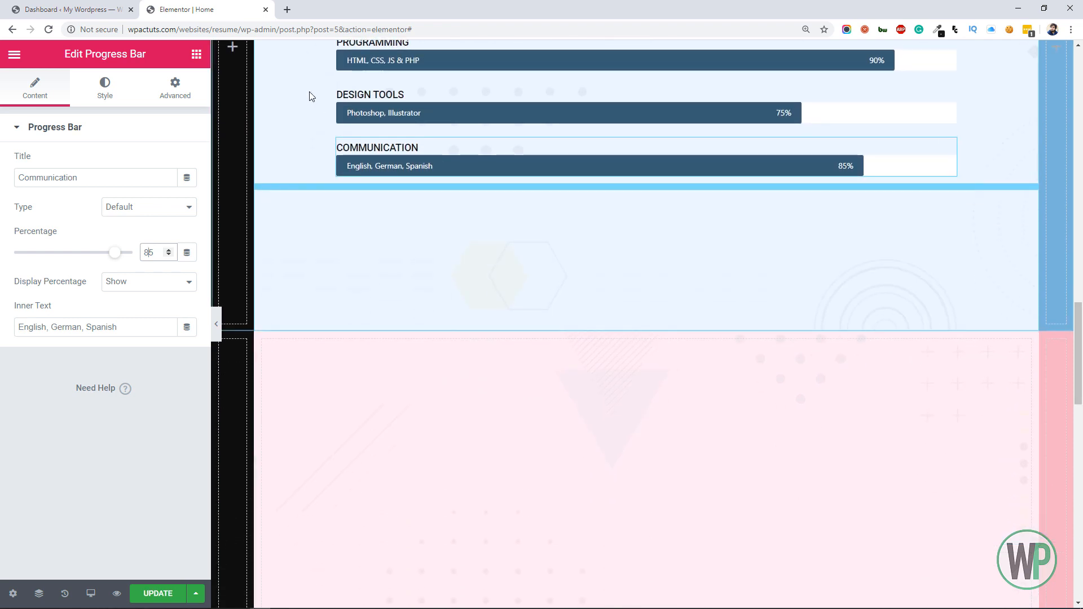
{"action": "left_click", "coordinate": [197, 56]}
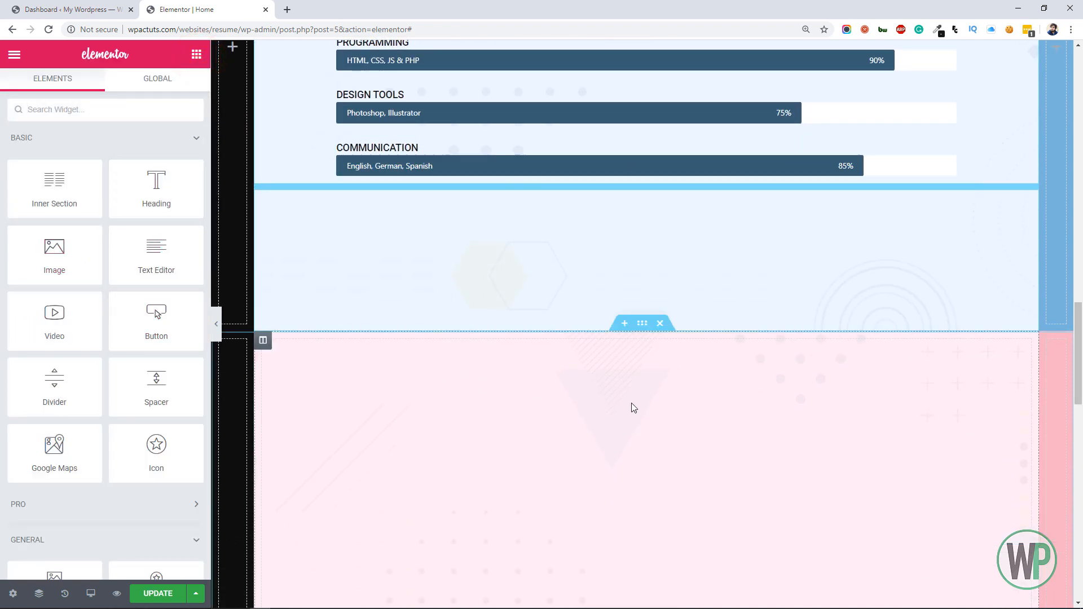
{"action": "right_click", "coordinate": [641, 325]}
{"action": "left_click", "coordinate": [656, 333]}
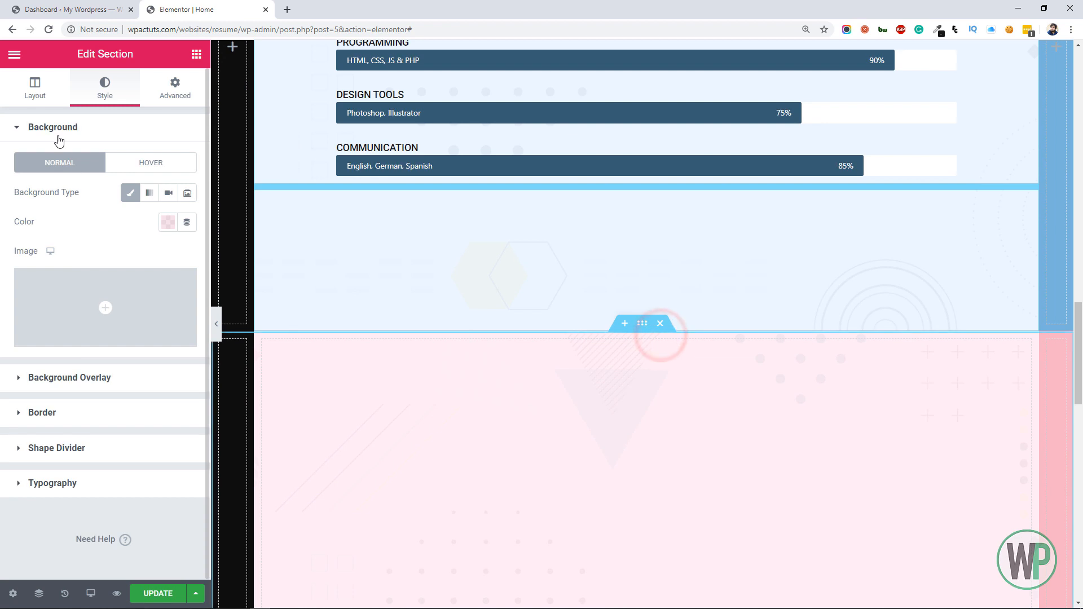
{"action": "left_click", "coordinate": [31, 88]}
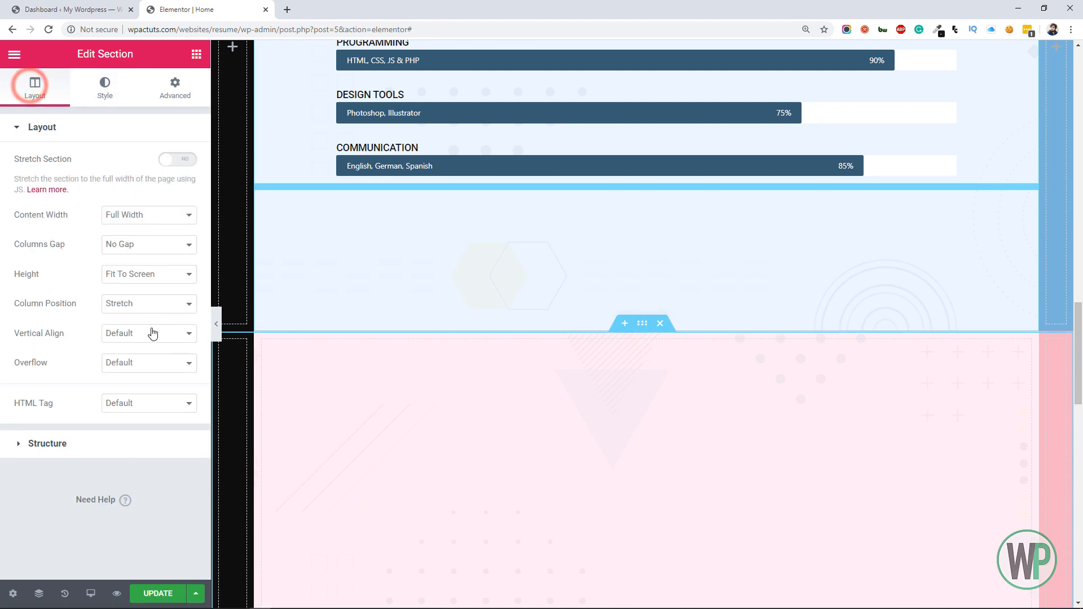
{"action": "left_click", "coordinate": [135, 335]}
{"action": "left_click", "coordinate": [140, 370]}
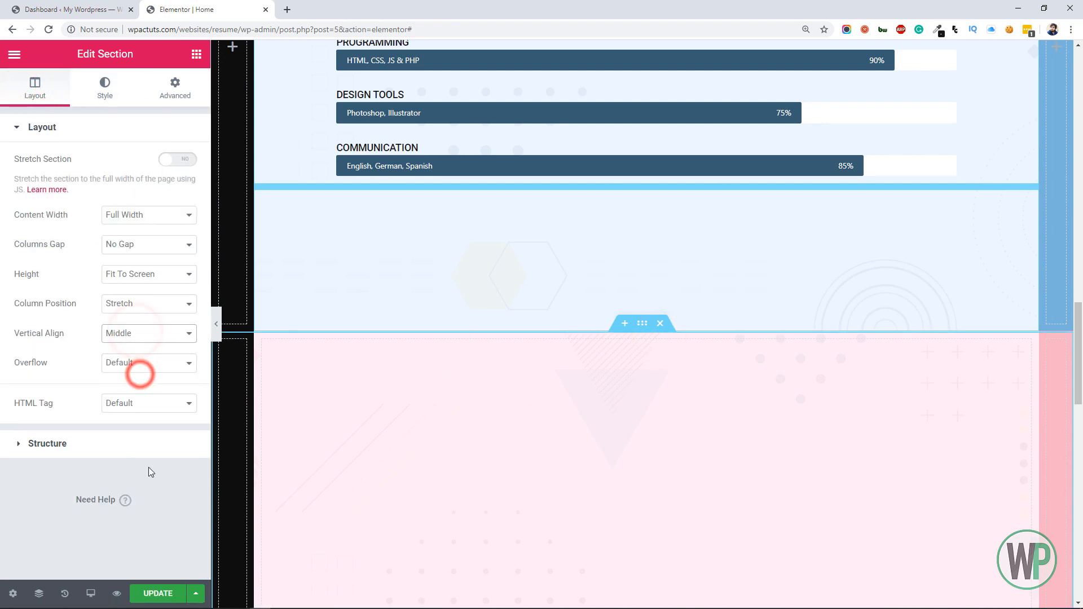
{"action": "left_click", "coordinate": [153, 595]}
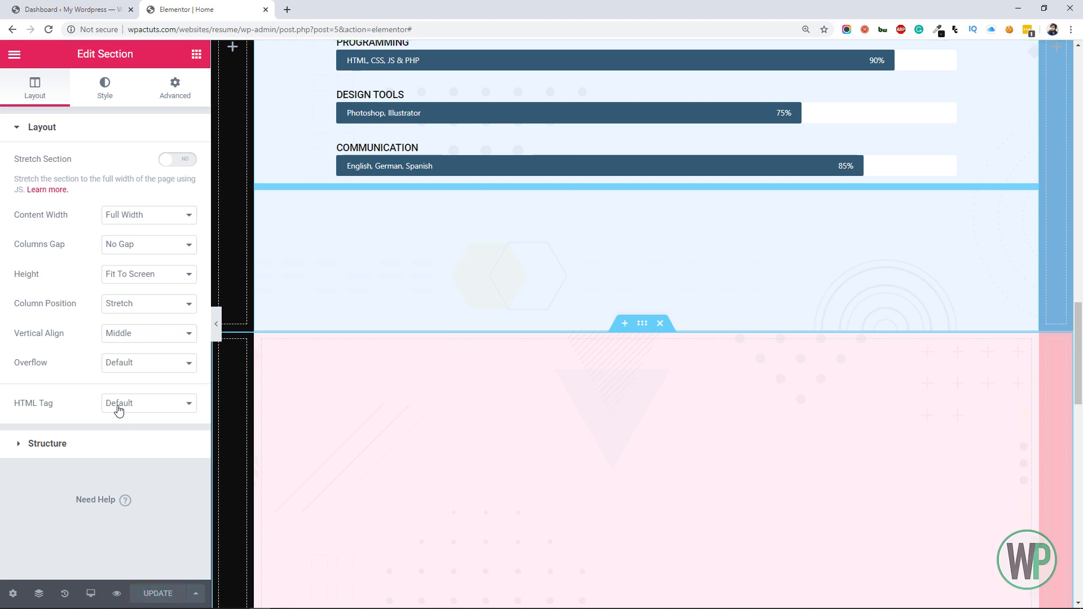
Add a single-column inner section to the pink section's middle column with a boxed content width of 900
{"action": "mouse_move", "coordinate": [1078, 351]}
{"action": "left_mouse_down"}
{"action": "mouse_move", "coordinate": [1079, 403]}
{"action": "mouse_move", "coordinate": [1082, 369]}
{"action": "left_mouse_up"}
{"action": "scroll", "coordinate": [855, 413], "scroll_direction": "down", "scroll_amount": 1}
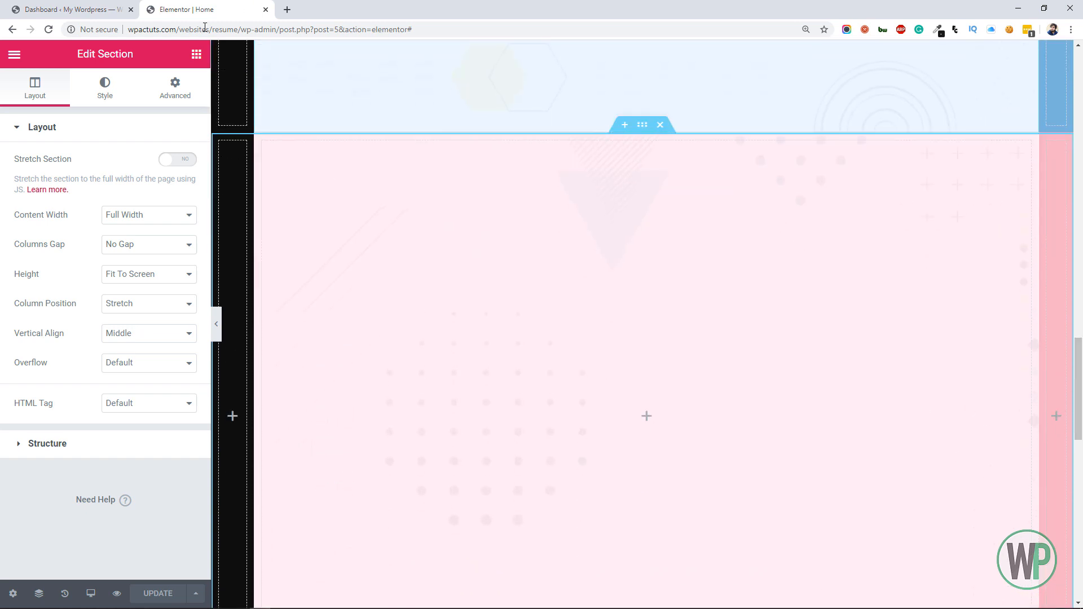
{"action": "left_click", "coordinate": [195, 54]}
{"action": "left_click_drag", "start_coordinate": [39, 205], "coordinate": [633, 383]}
{"action": "right_click", "coordinate": [280, 421]}
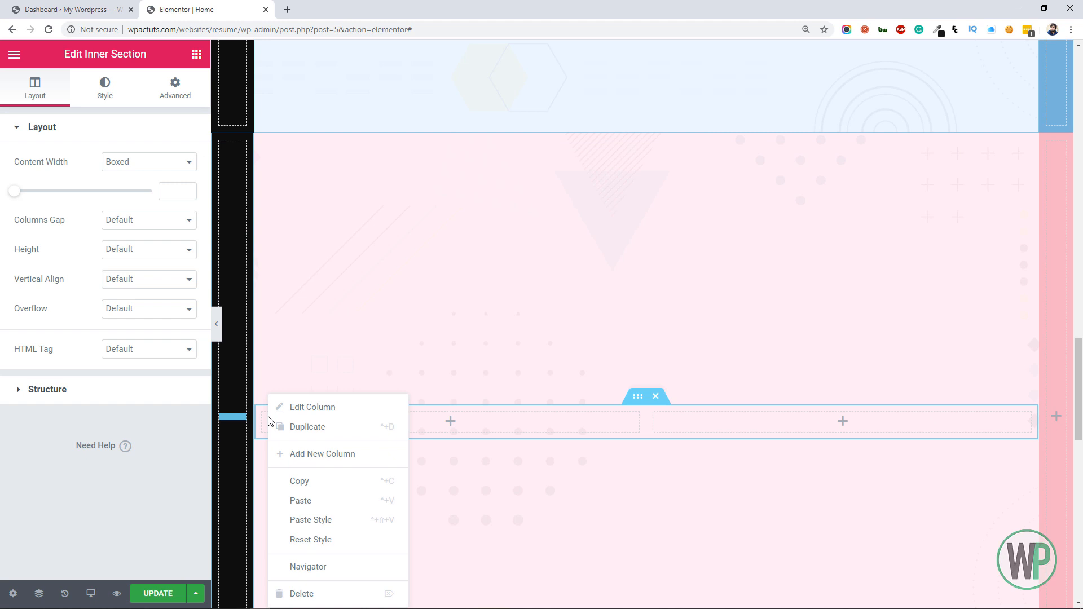
{"action": "left_click", "coordinate": [324, 592]}
{"action": "left_click", "coordinate": [172, 194]}
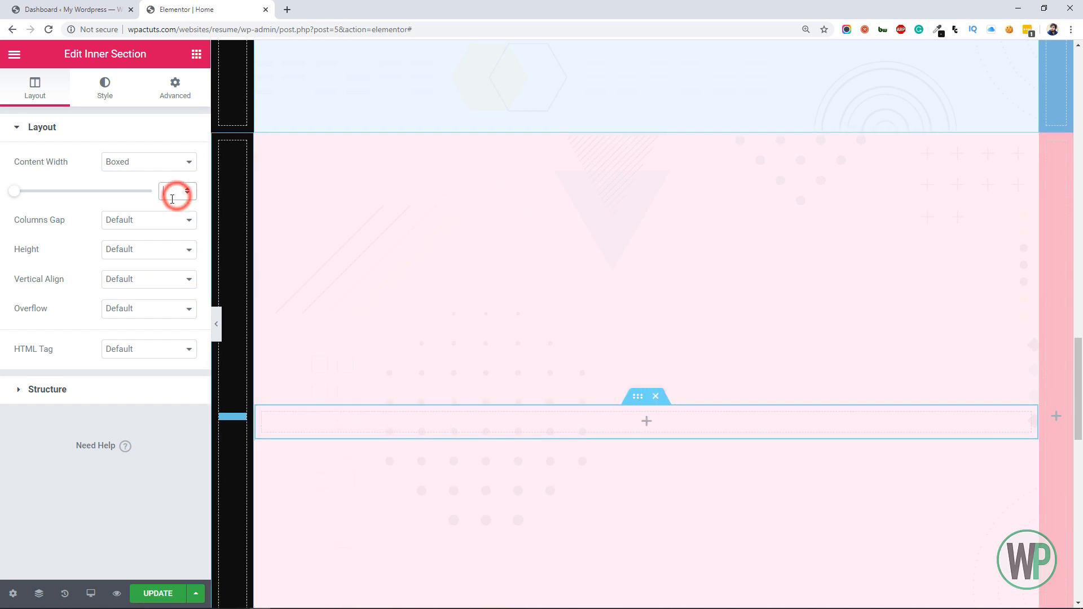
Copy the My Skills divider and paste it into the new inner section of the pink section
{"action": "scroll", "coordinate": [481, 307], "scroll_direction": "up", "scroll_amount": 8}
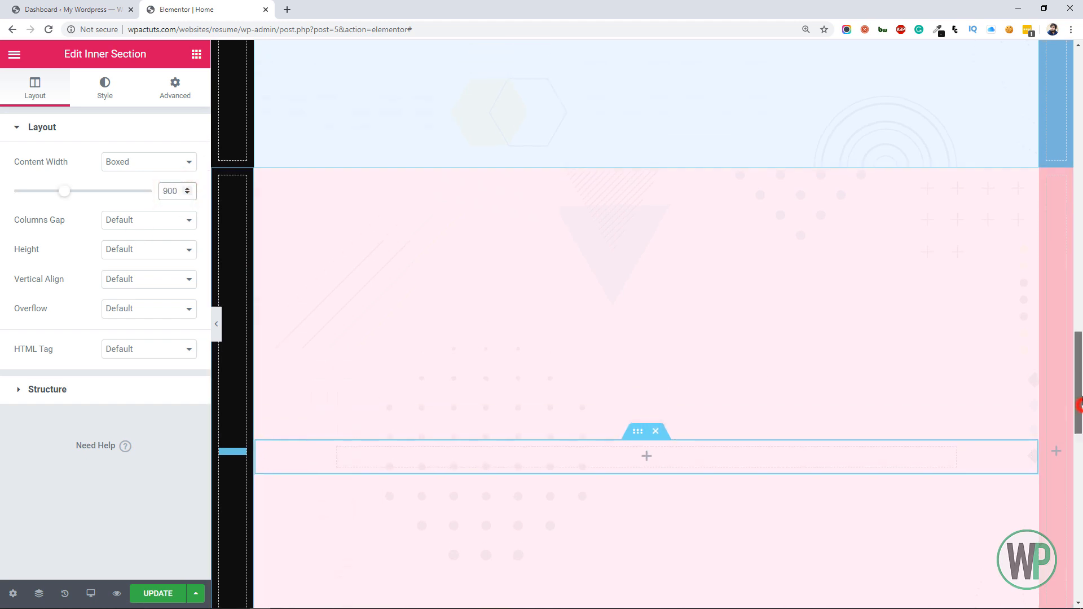
{"action": "right_click", "coordinate": [934, 162]}
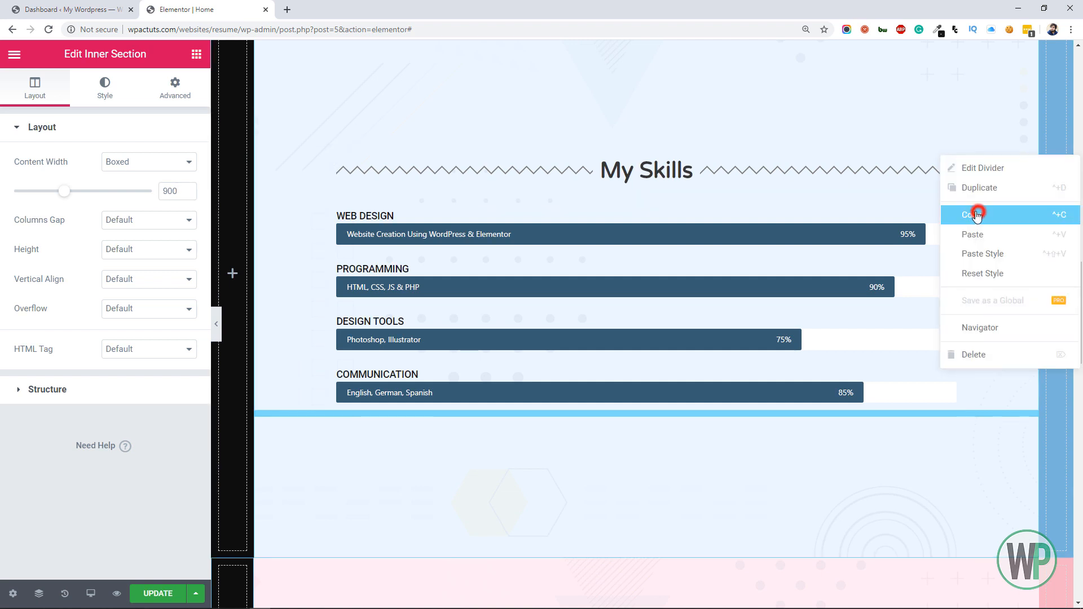
{"action": "left_click", "coordinate": [991, 213]}
{"action": "scroll", "coordinate": [740, 424], "scroll_direction": "down", "scroll_amount": 8}
{"action": "right_click", "coordinate": [740, 424]}
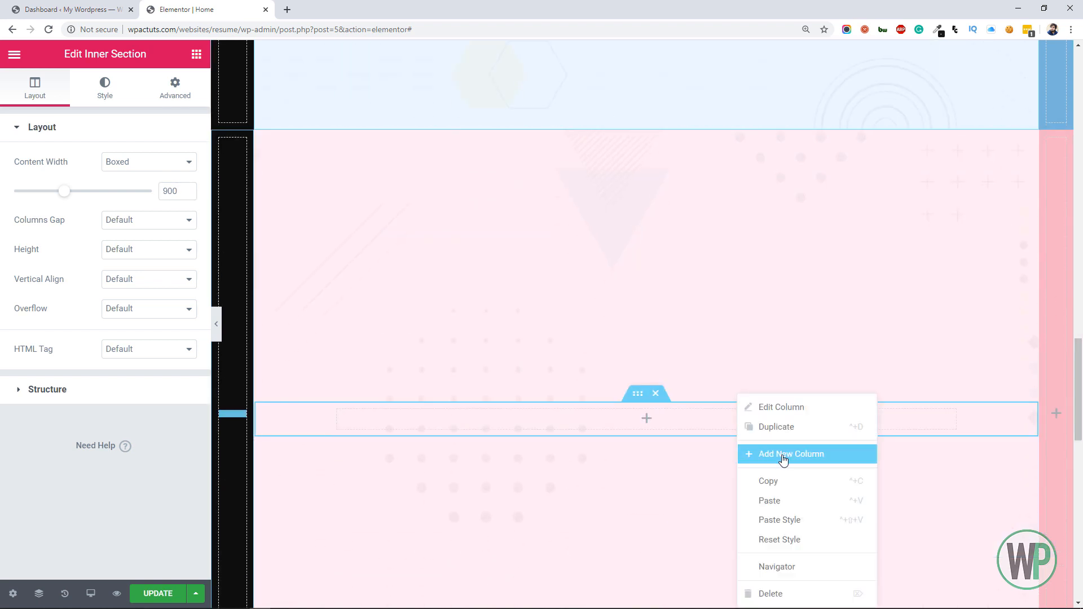
{"action": "left_click", "coordinate": [781, 501]}
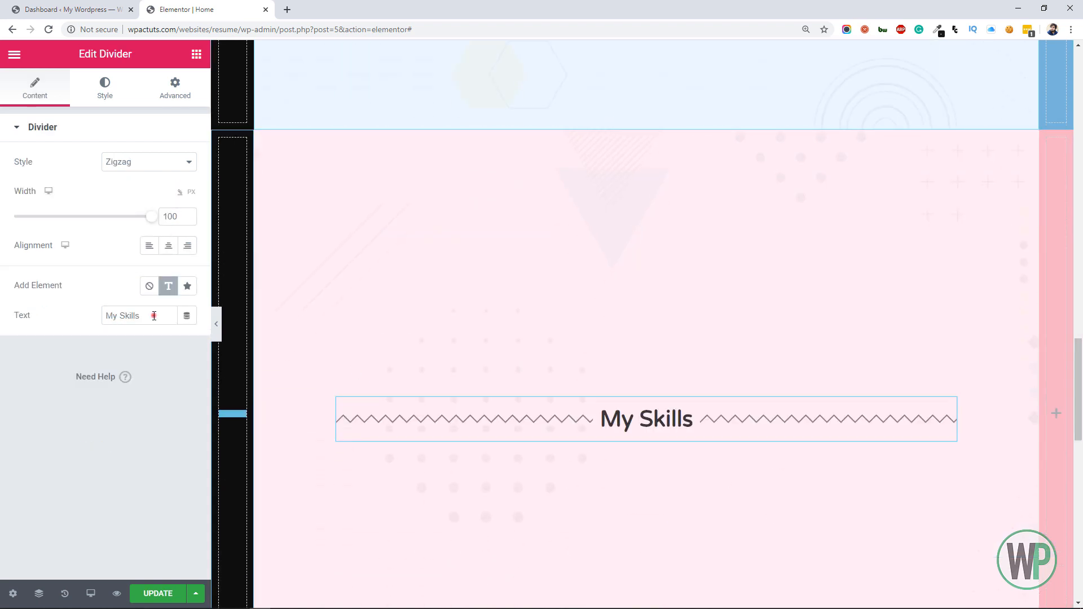
Try "Portfolio" with "My" in front of it as the pasted divider's text
{"action": "left_click_drag", "start_coordinate": [154, 316], "coordinate": [79, 320]}
{"action": "type", "text": "Portfo"}
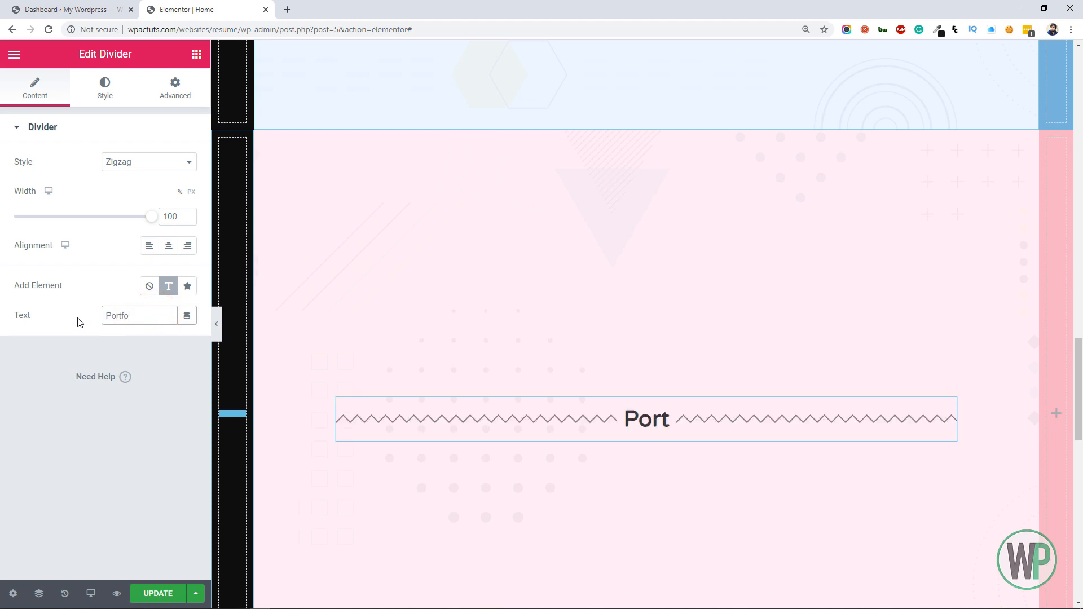
{"action": "type", "text": "lio"}
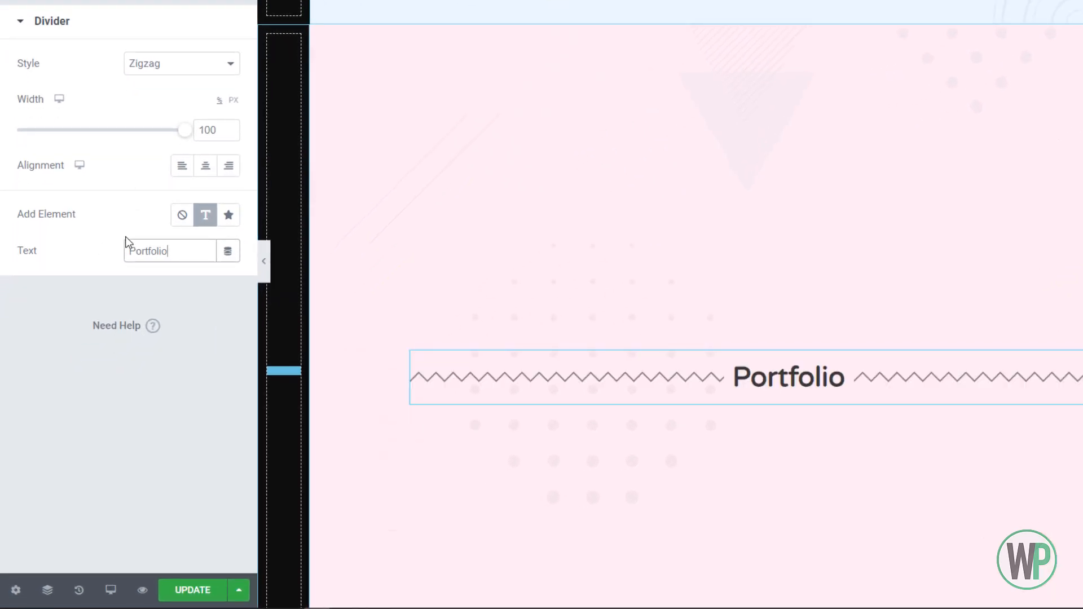
{"action": "left_click", "coordinate": [130, 248]}
{"action": "type", "text": "My"}
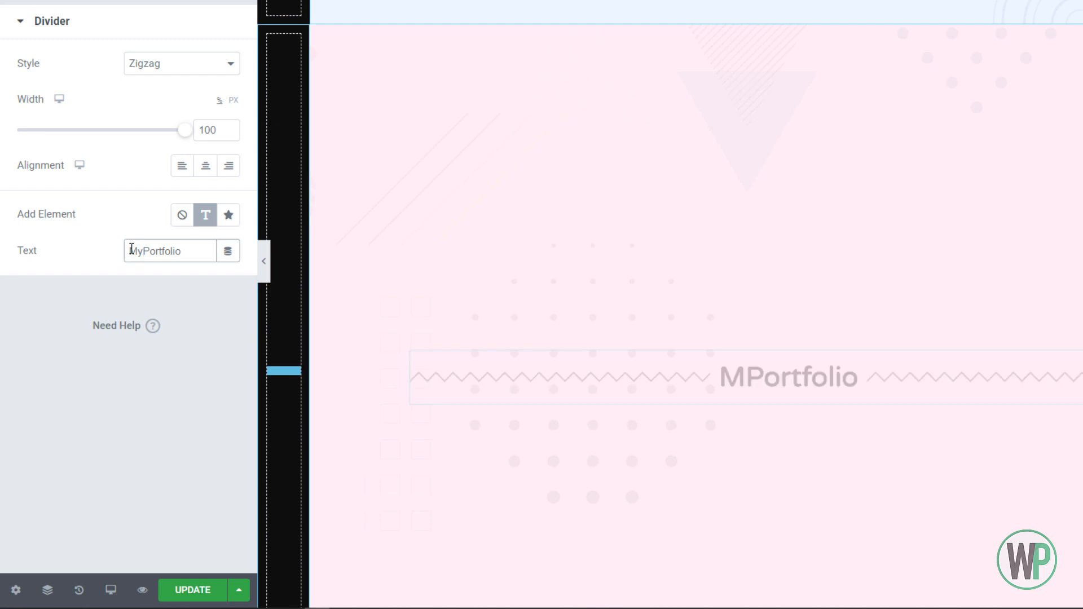
Replace the pasted divider's text with "Recent Projects"
{"action": "key", "text": "BackSpace"}
{"action": "key", "text": "Delete"}
{"action": "key", "text": "Delete"}
{"action": "key", "text": "Delete"}
{"action": "key", "text": "Delete"}
{"action": "key", "text": "Delete"}
{"action": "key", "text": "Delete"}
{"action": "key", "text": "Delete"}
{"action": "key", "text": "Delete"}
{"action": "key", "text": "Delete"}
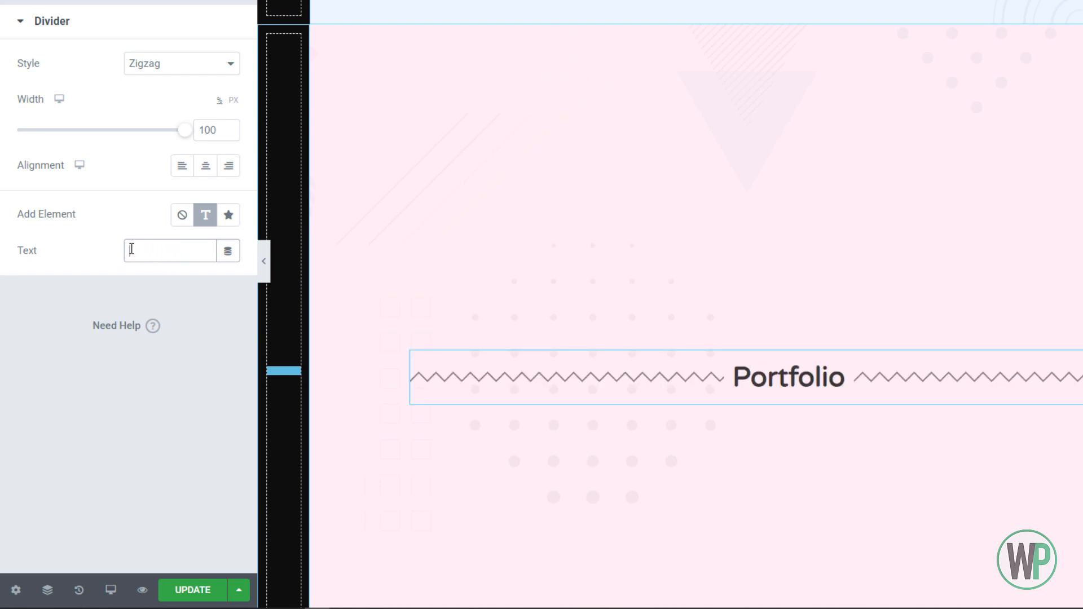
{"action": "type", "text": "Recent Proj"}
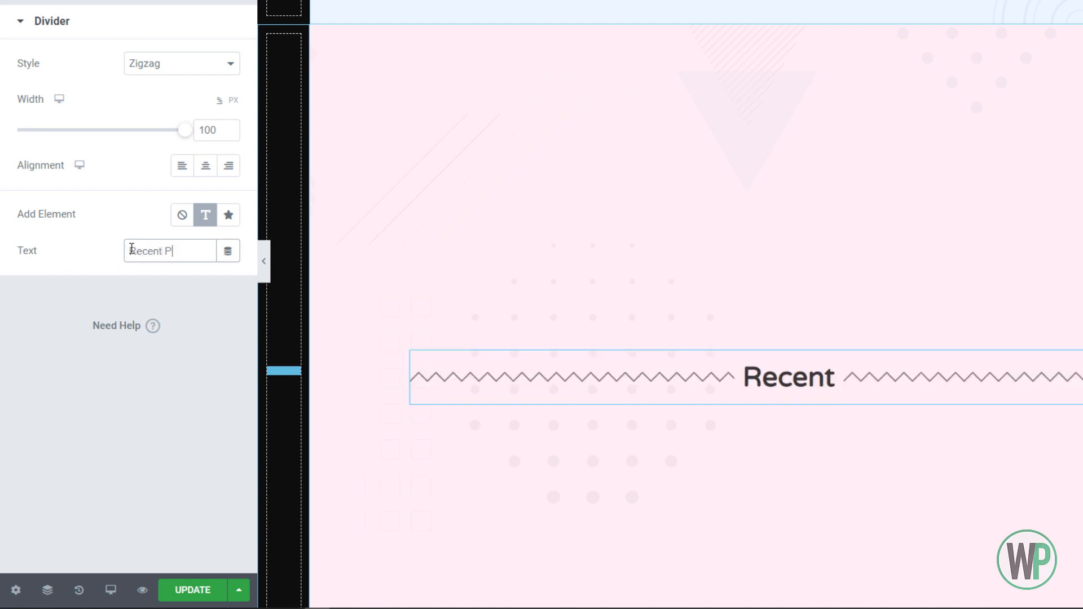
{"action": "type", "text": "ects"}
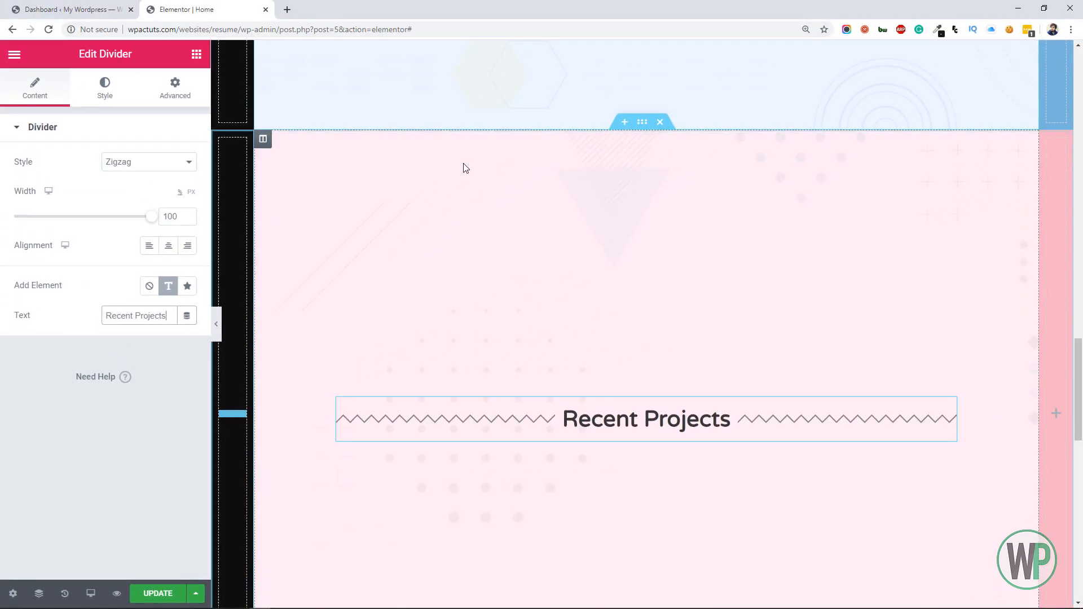
Add a Basic Gallery widget directly below the Recent Projects divider
{"action": "left_click", "coordinate": [198, 59]}
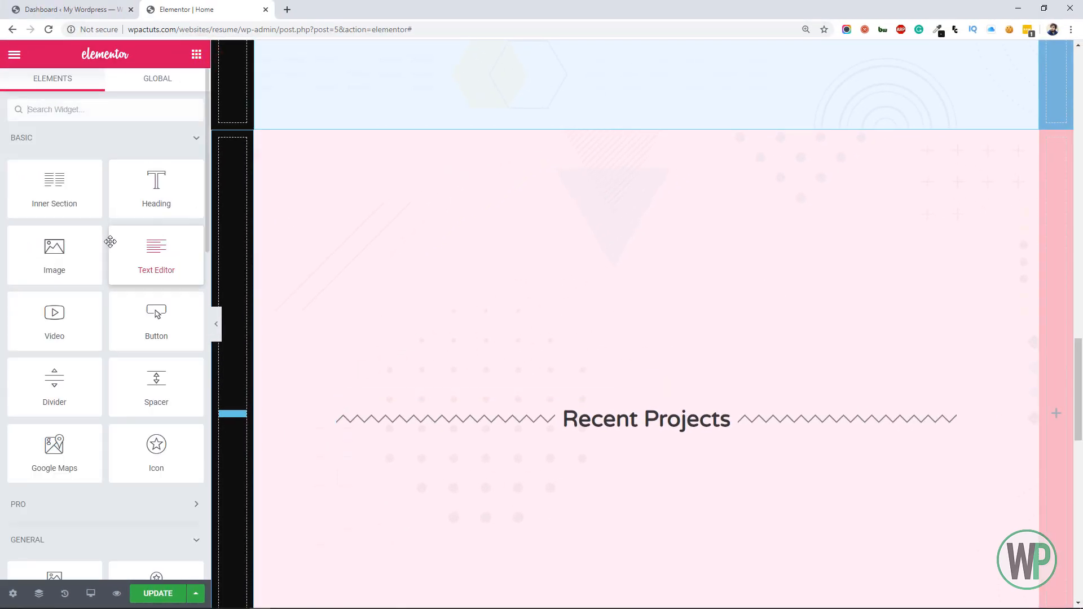
{"action": "scroll", "coordinate": [110, 246], "scroll_direction": "down", "scroll_amount": 5}
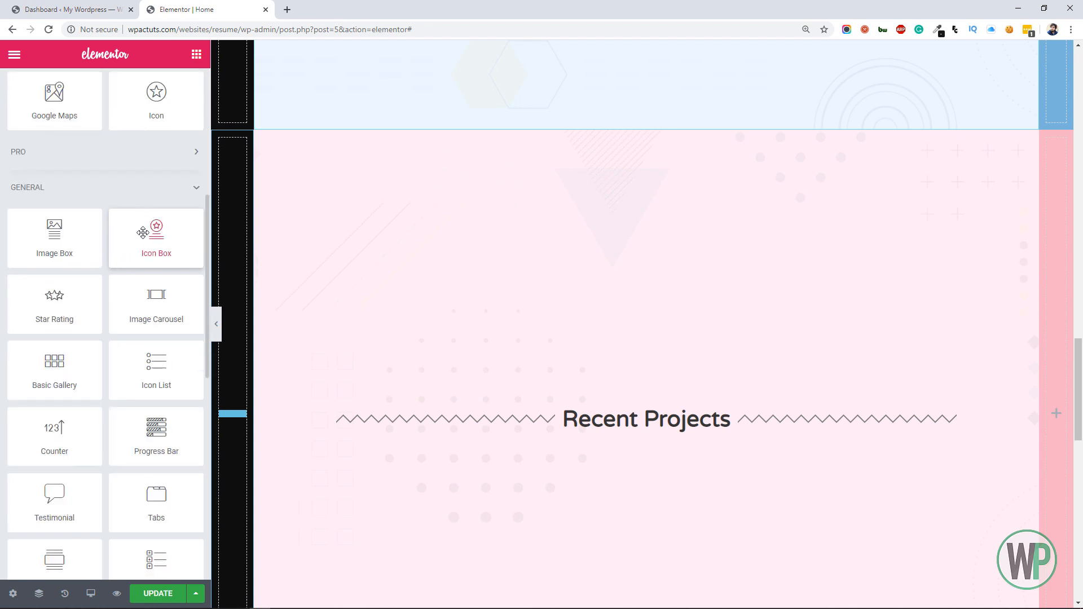
{"action": "scroll", "coordinate": [146, 237], "scroll_direction": "down", "scroll_amount": 3}
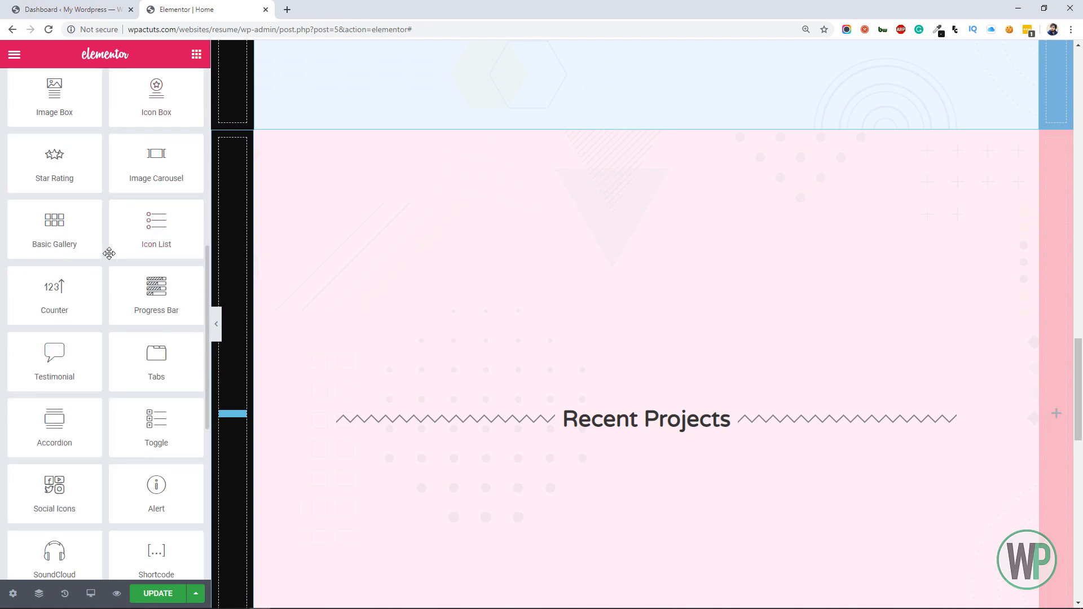
{"action": "left_click_drag", "start_coordinate": [80, 235], "coordinate": [483, 423]}
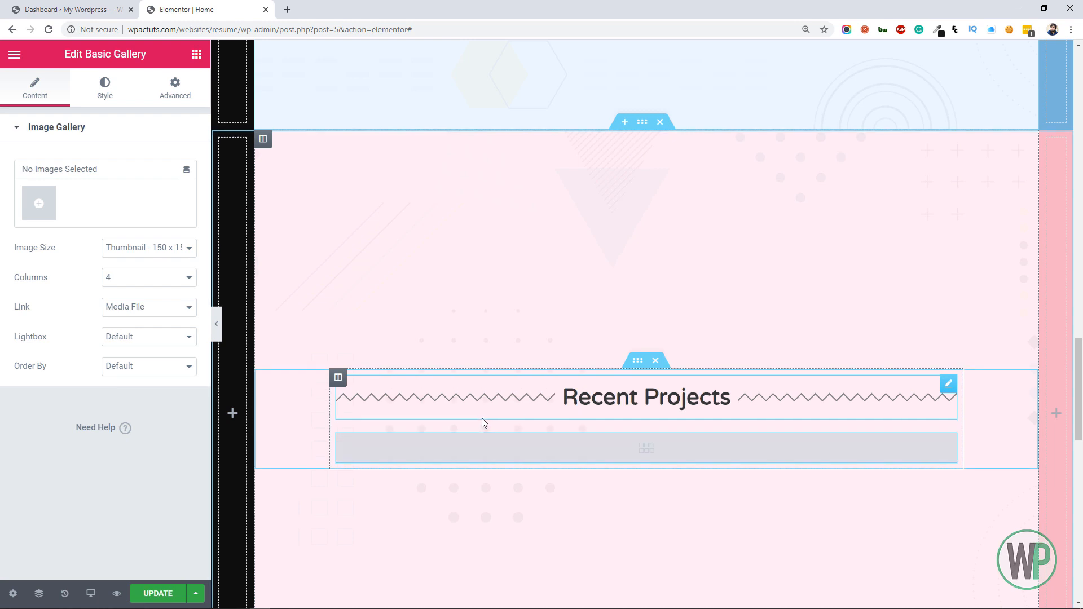
{"action": "left_click", "coordinate": [489, 440]}
{"action": "left_click", "coordinate": [483, 446]}
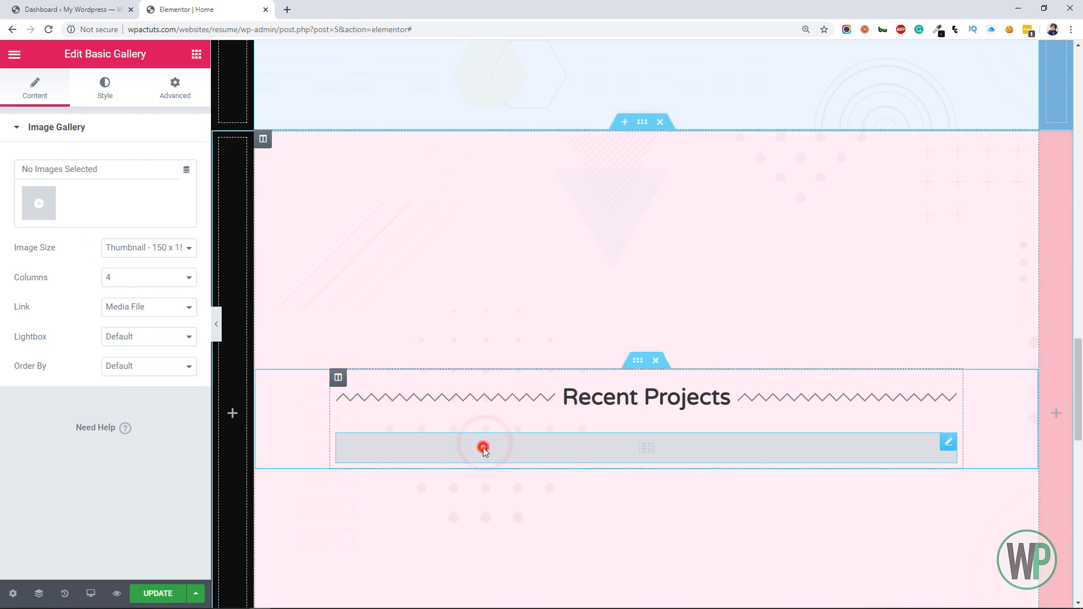
{"action": "key", "text": "ctrl+z"}
{"action": "key", "text": "ctrl+z"}
{"action": "key", "text": "ctrl+shift+z"}
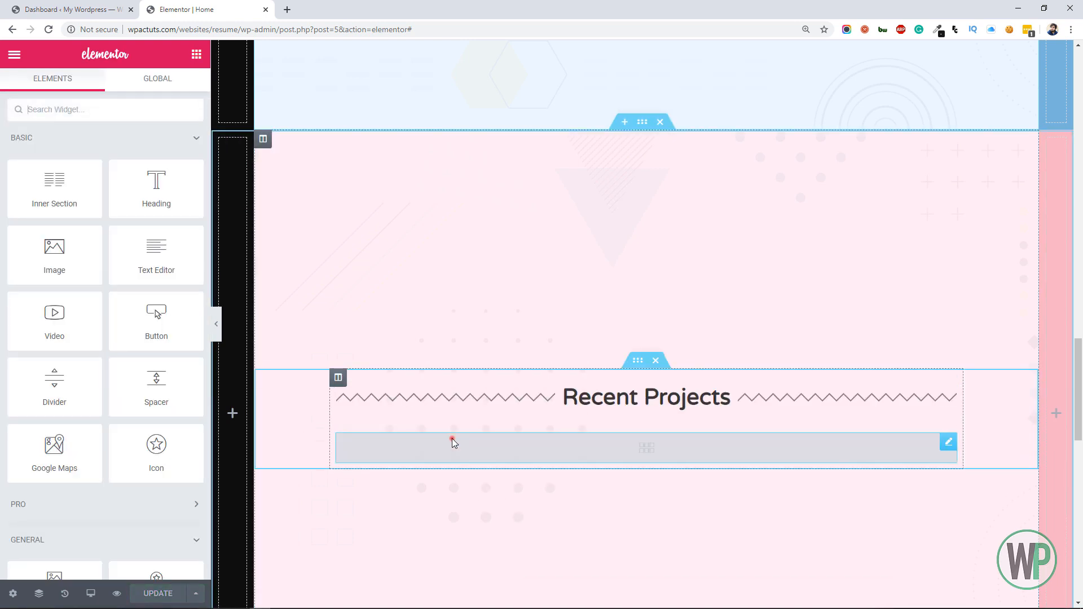
Upload the eight project photos from tmp_graphics to the gallery below Recent Projects, excluding the portrait, bg.png and circle_bg.png
{"action": "left_click", "coordinate": [452, 438]}
{"action": "left_click", "coordinate": [36, 197]}
{"action": "left_click", "coordinate": [193, 109]}
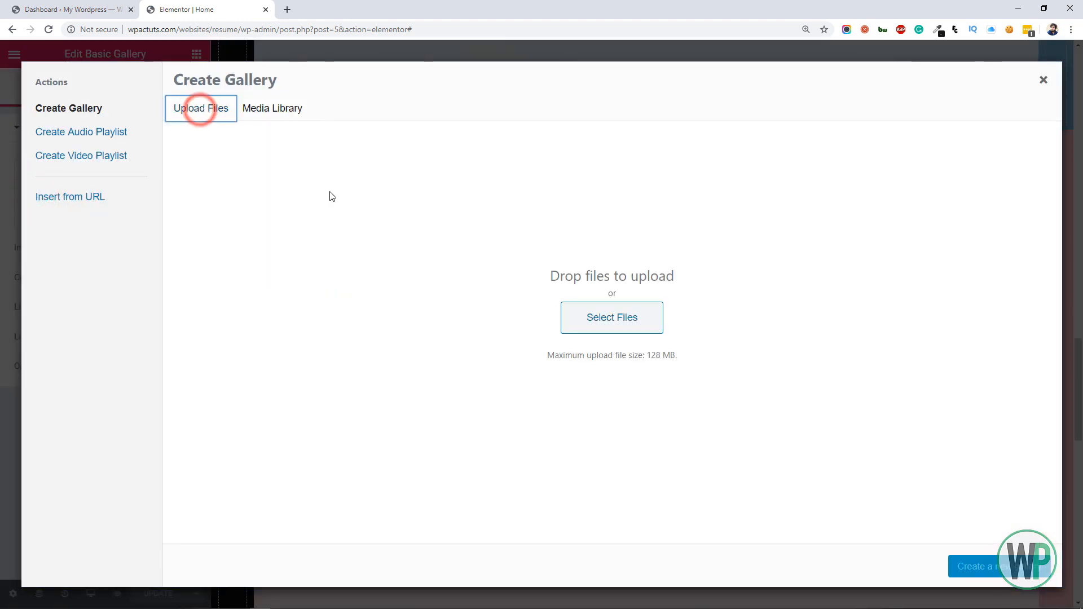
{"action": "left_click", "coordinate": [580, 324]}
{"action": "left_click", "coordinate": [204, 100]}
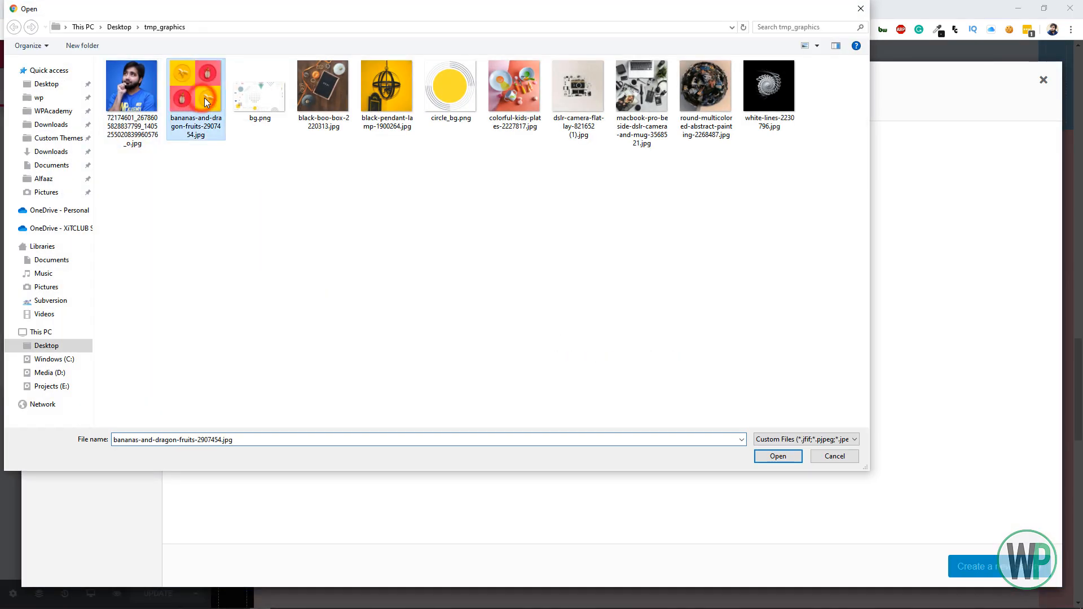
{"action": "left_click", "coordinate": [343, 101], "text": "ctrl"}
{"action": "left_click", "coordinate": [387, 95], "text": "ctrl"}
{"action": "left_click", "coordinate": [514, 96], "text": "ctrl"}
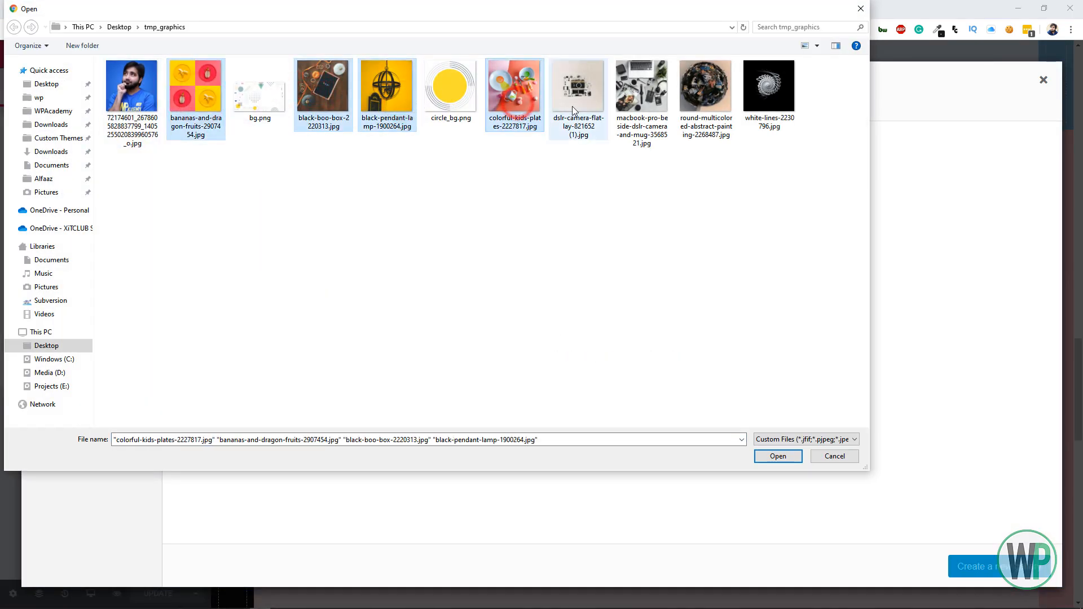
{"action": "left_click", "coordinate": [572, 106], "text": "ctrl"}
{"action": "left_click", "coordinate": [638, 102], "text": "ctrl"}
{"action": "left_click", "coordinate": [690, 104], "text": "ctrl"}
{"action": "left_click", "coordinate": [754, 106], "text": "ctrl"}
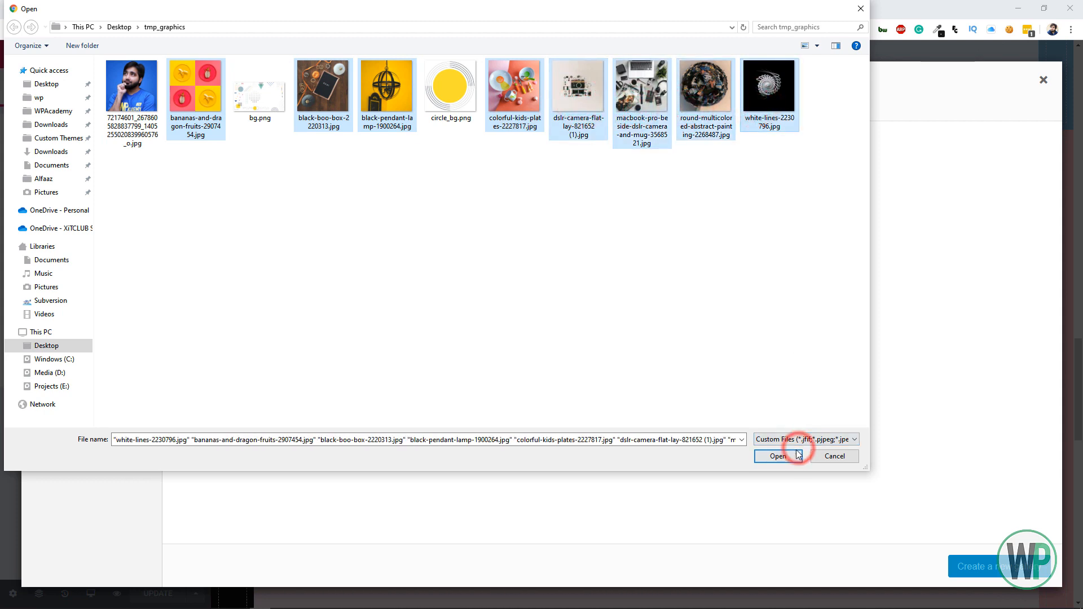
{"action": "left_click", "coordinate": [797, 455]}
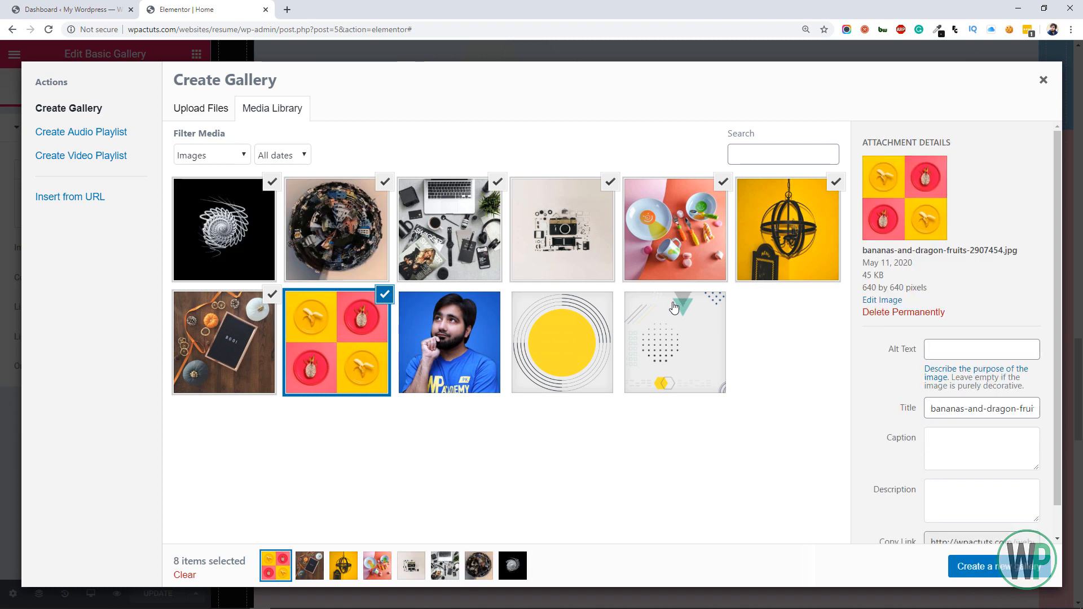
Create and insert the gallery from the eight uploaded images, and set its image size to Medium - 300 x 300
{"action": "left_click", "coordinate": [996, 571]}
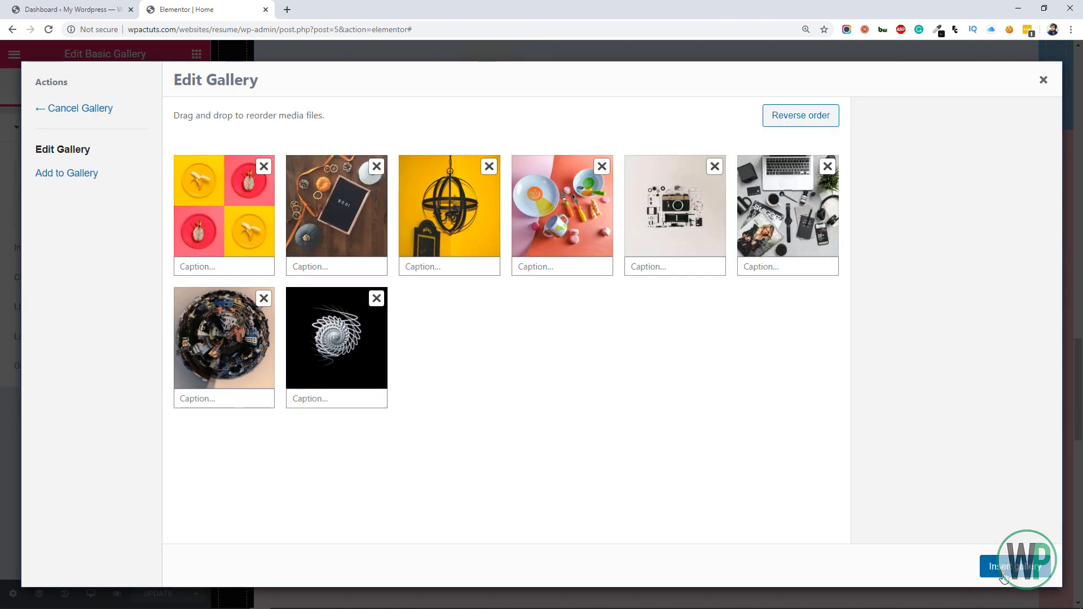
{"action": "left_click", "coordinate": [1003, 576]}
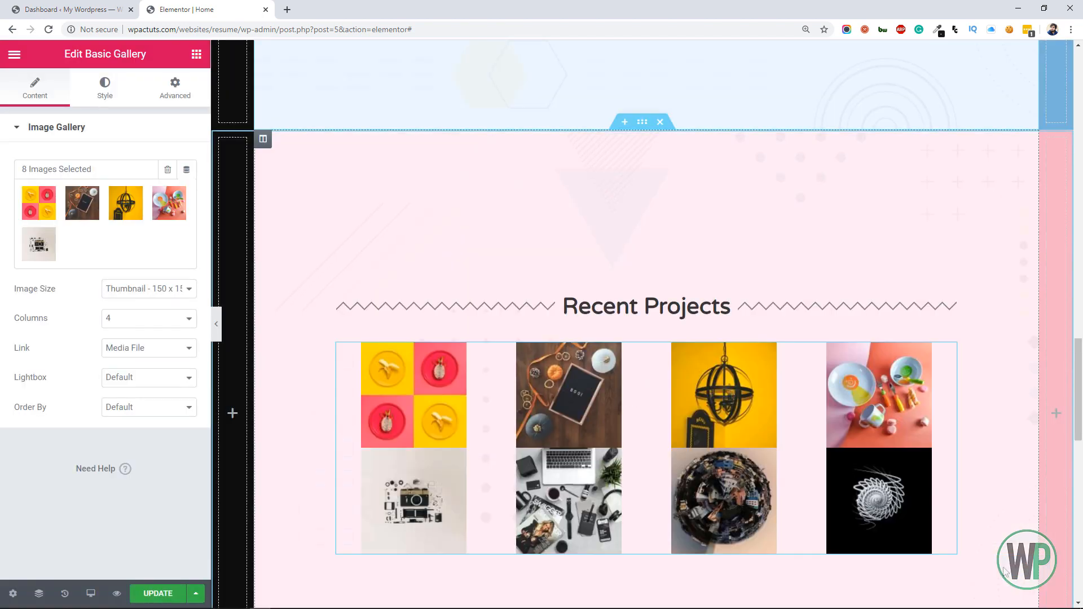
{"action": "left_click", "coordinate": [163, 289]}
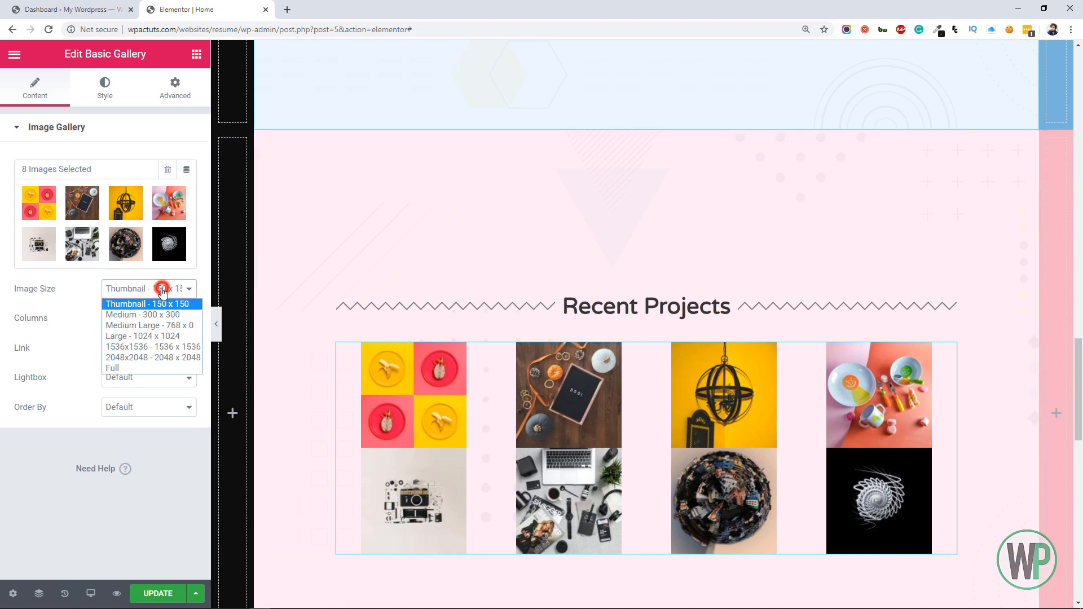
{"action": "left_click", "coordinate": [168, 314]}
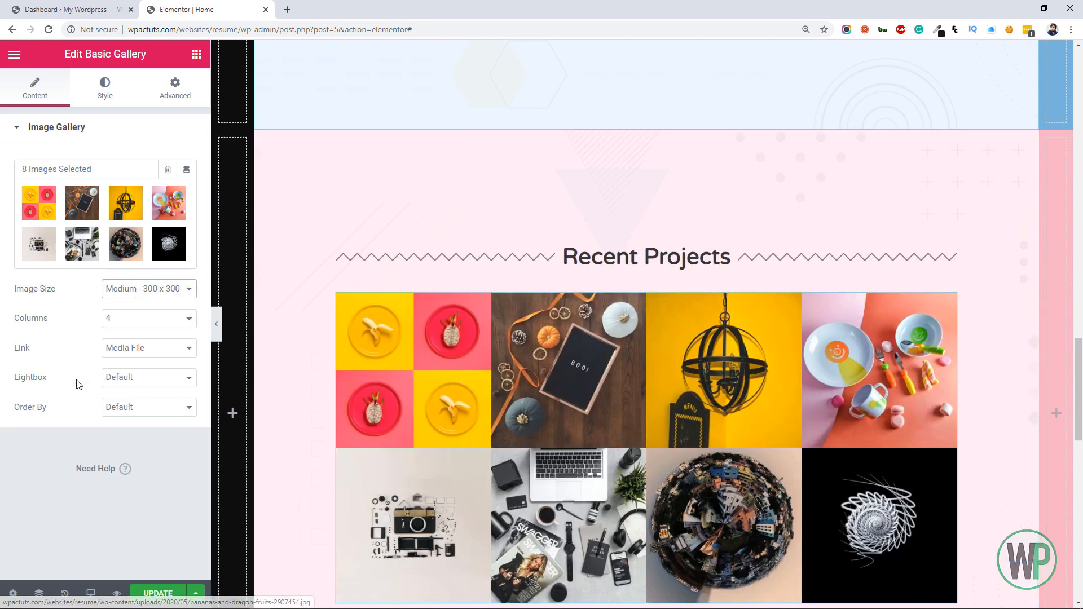
Keep the gallery linked to Media File with Default ordering, and set its Lightbox to Yes
{"action": "left_click", "coordinate": [118, 350]}
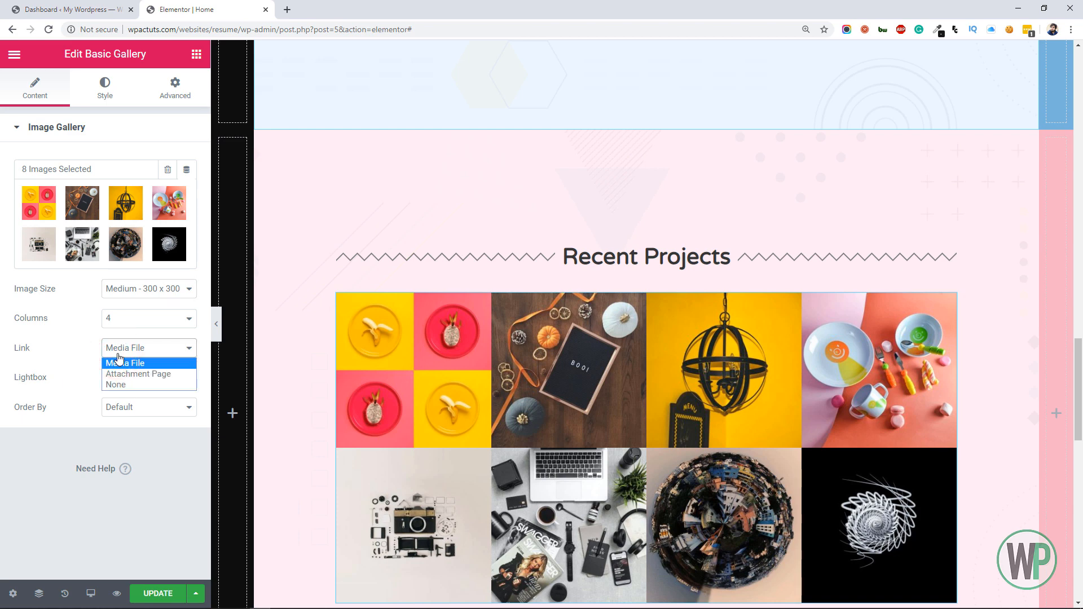
{"action": "left_click", "coordinate": [118, 361]}
{"action": "left_click", "coordinate": [134, 378]}
{"action": "left_click", "coordinate": [129, 399]}
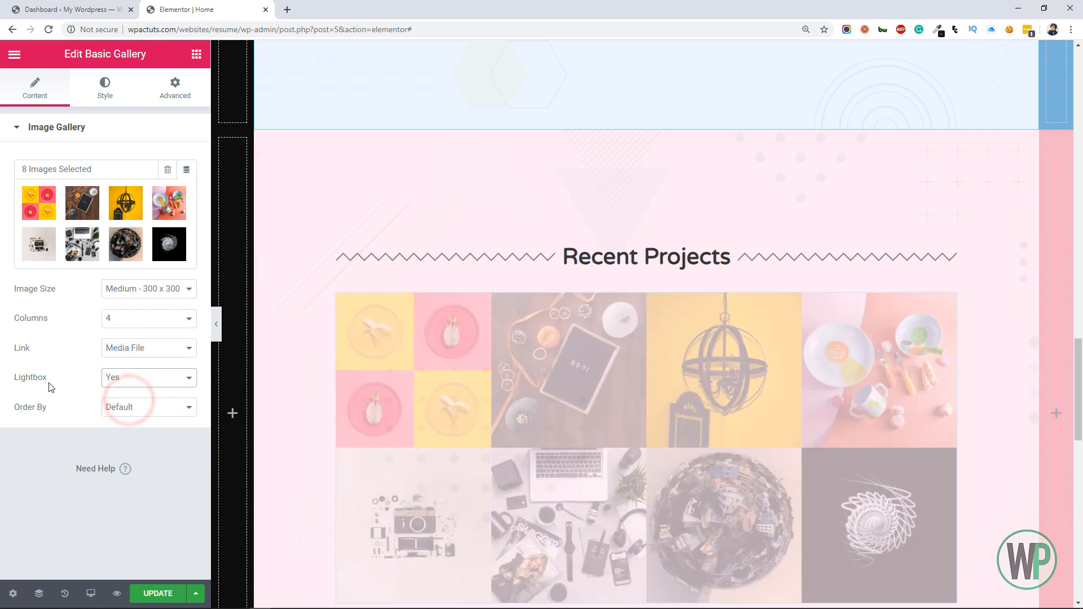
{"action": "left_click", "coordinate": [121, 410]}
{"action": "left_click", "coordinate": [122, 411]}
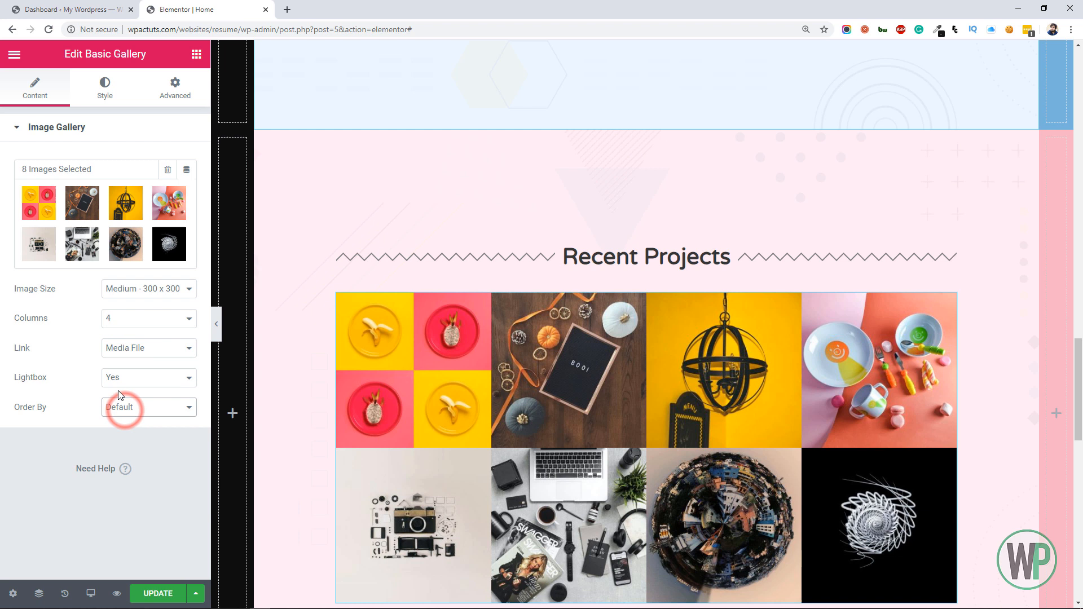
Try a custom spacing of 10 between the gallery images, and return the spacing to Default
{"action": "left_click", "coordinate": [86, 99]}
{"action": "left_click", "coordinate": [123, 161]}
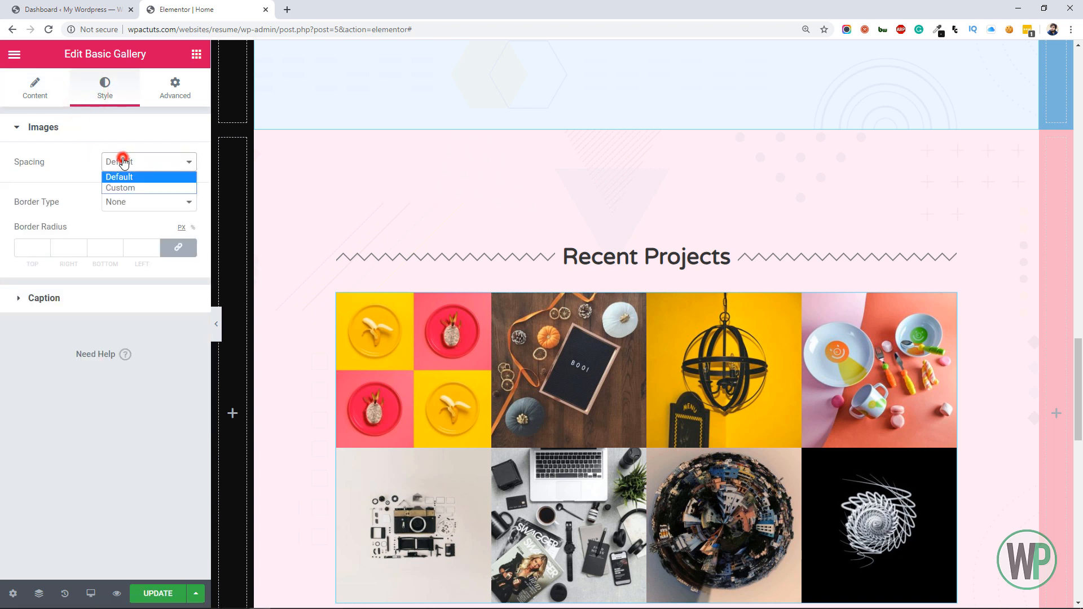
{"action": "left_click", "coordinate": [132, 188]}
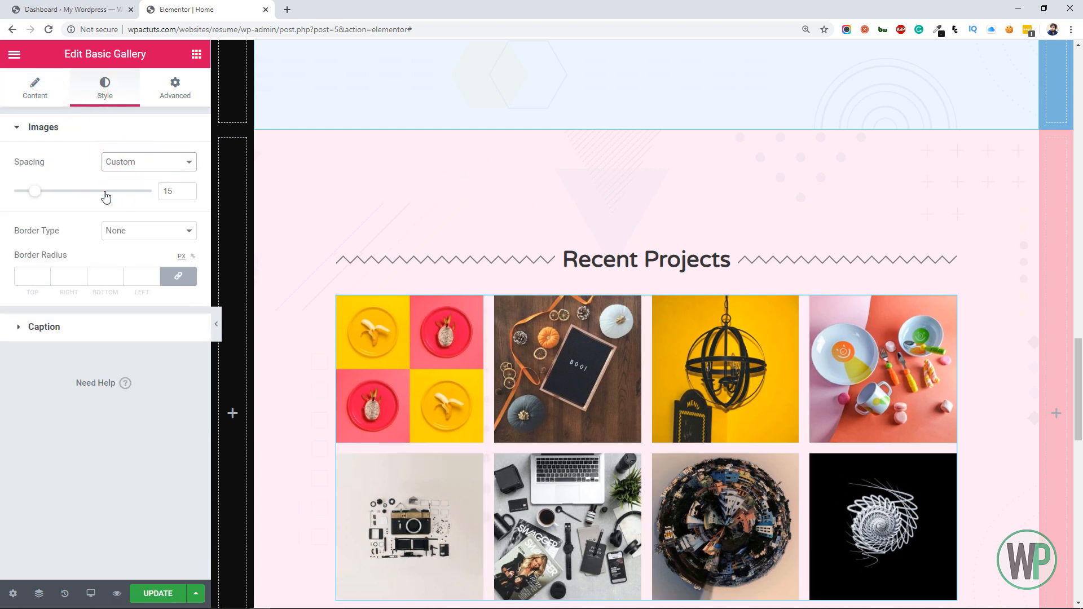
{"action": "double_click", "coordinate": [171, 190]}
{"action": "type", "text": "10"}
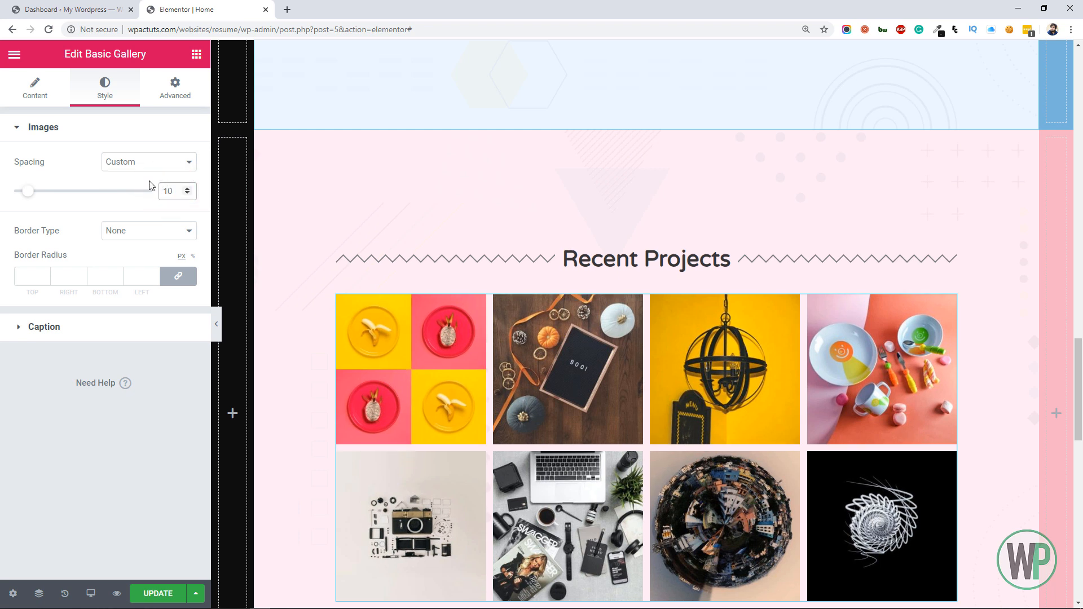
{"action": "scroll", "coordinate": [461, 318], "scroll_direction": "down", "scroll_amount": 2}
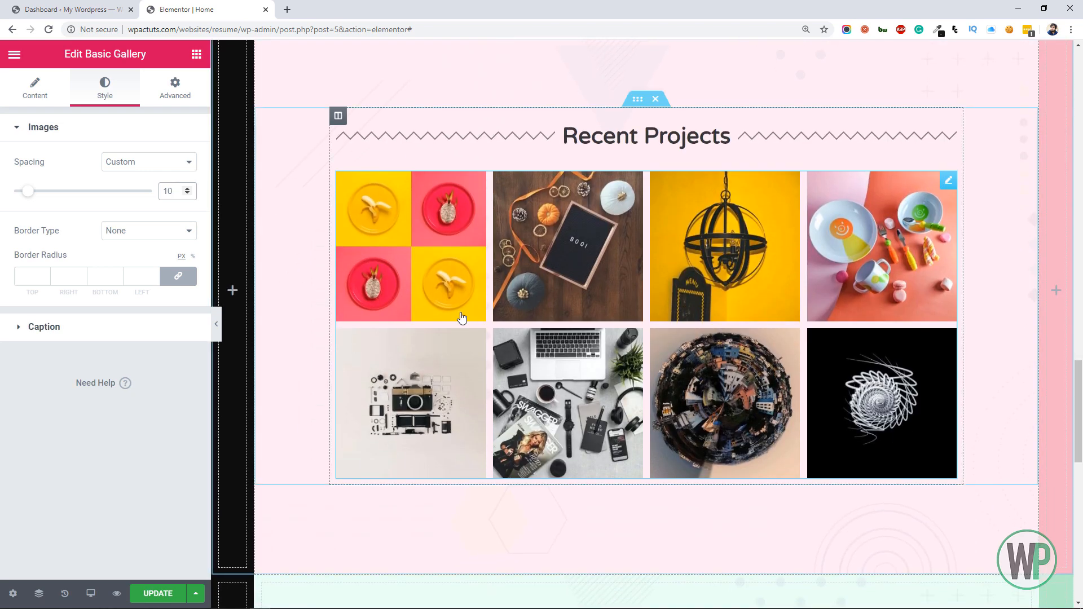
{"action": "left_click", "coordinate": [141, 162]}
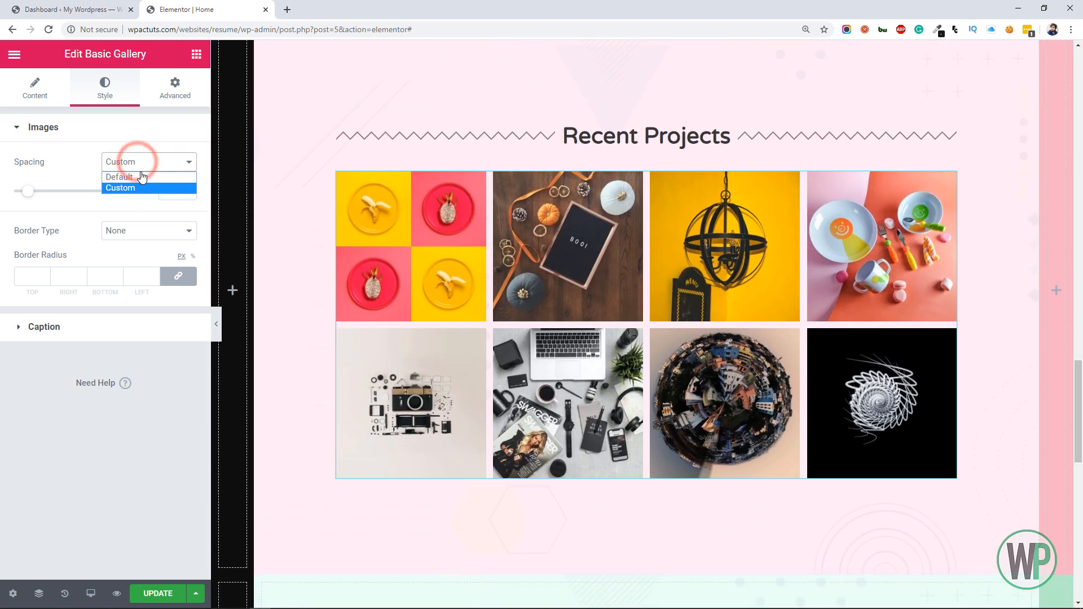
{"action": "left_click", "coordinate": [146, 179]}
Try the gallery in 3 columns and return it to 4 columns
{"action": "left_click", "coordinate": [44, 100]}
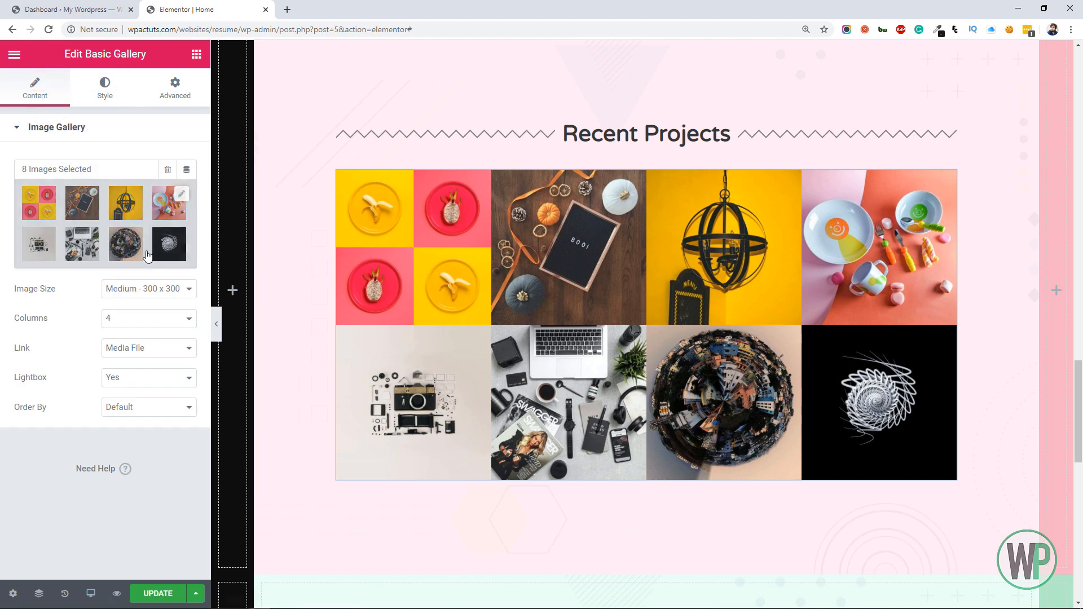
{"action": "left_click", "coordinate": [141, 317]}
{"action": "left_click", "coordinate": [143, 353]}
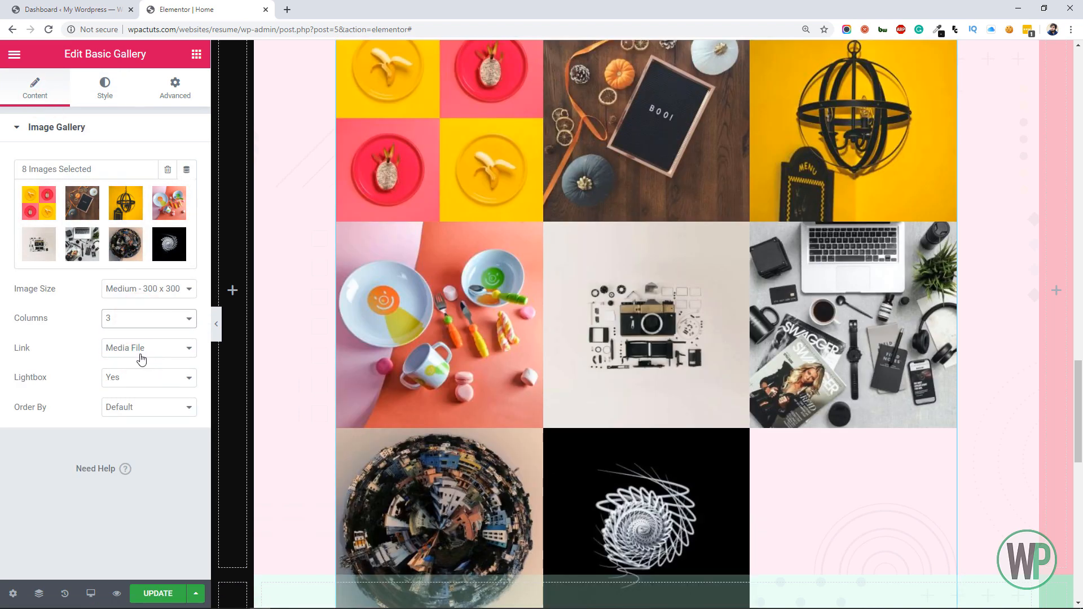
{"action": "left_click_drag", "start_coordinate": [1079, 407], "coordinate": [1081, 370]}
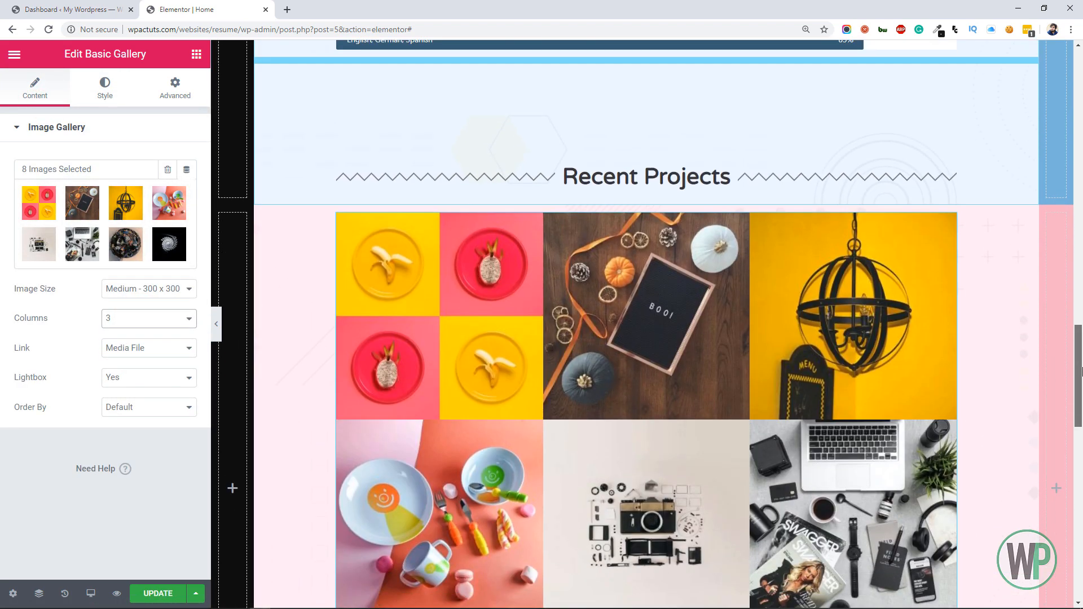
{"action": "left_click", "coordinate": [186, 319]}
{"action": "left_click", "coordinate": [159, 366]}
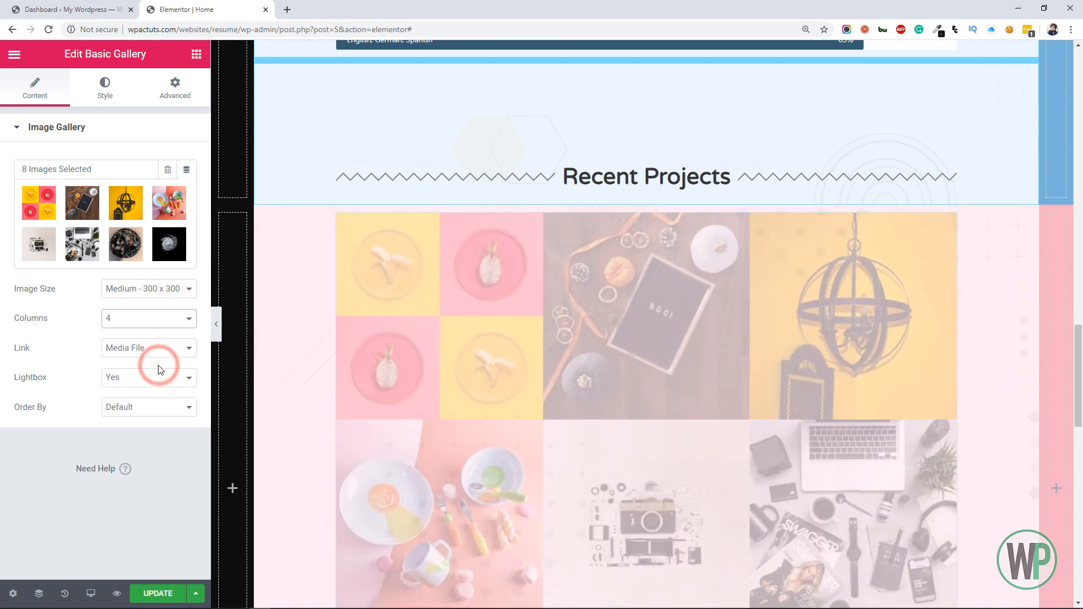
{"action": "left_click_drag", "start_coordinate": [1080, 408], "coordinate": [1079, 437]}
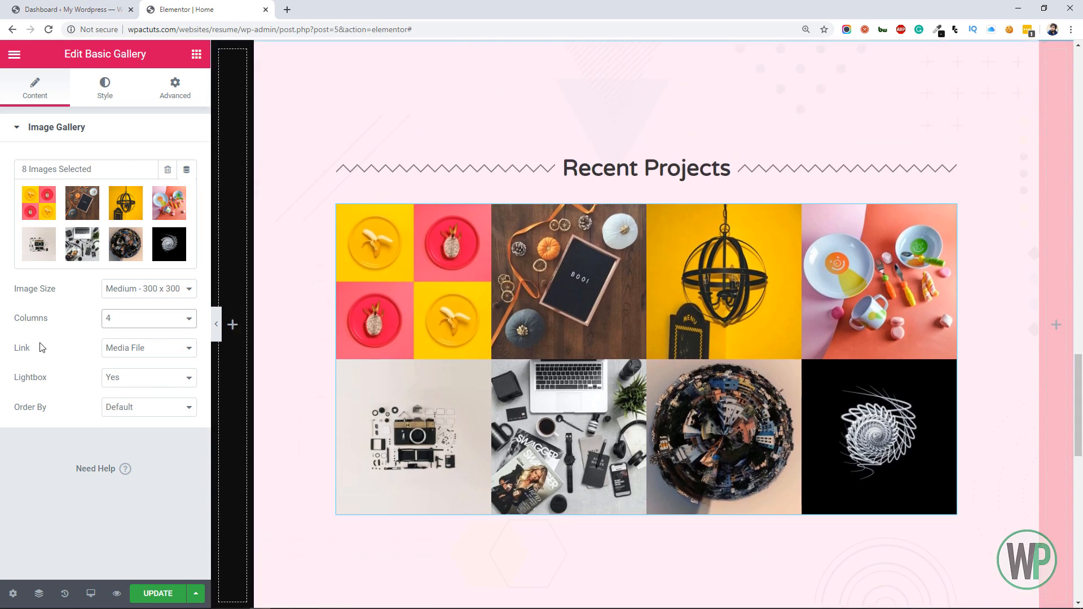
Preview gallery images in the lightbox and try the Medium Large - 768 x 0 image size
{"action": "left_click", "coordinate": [428, 331]}
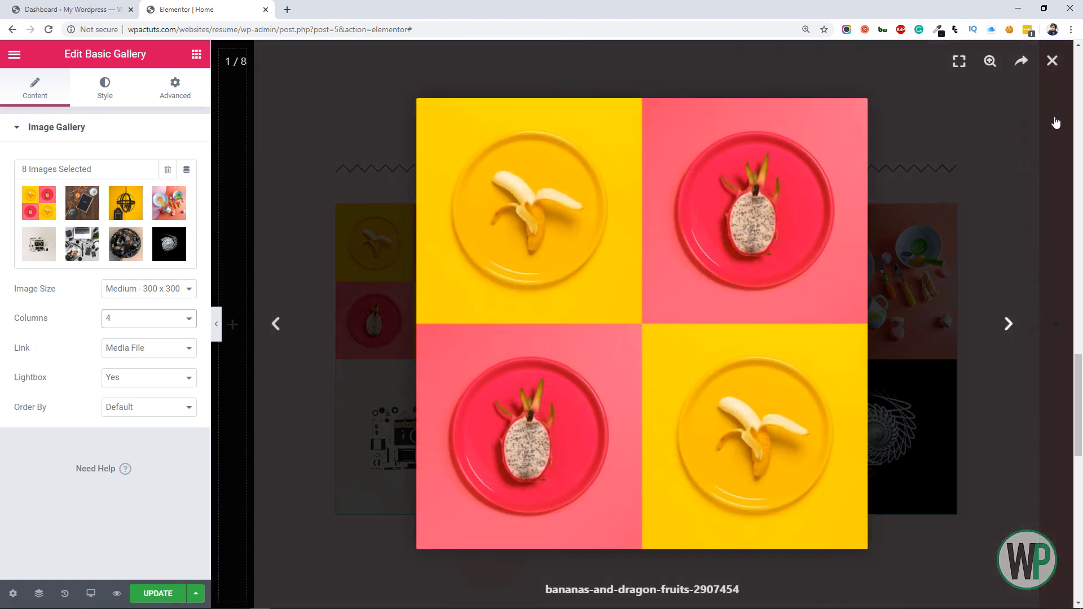
{"action": "left_click", "coordinate": [1051, 62]}
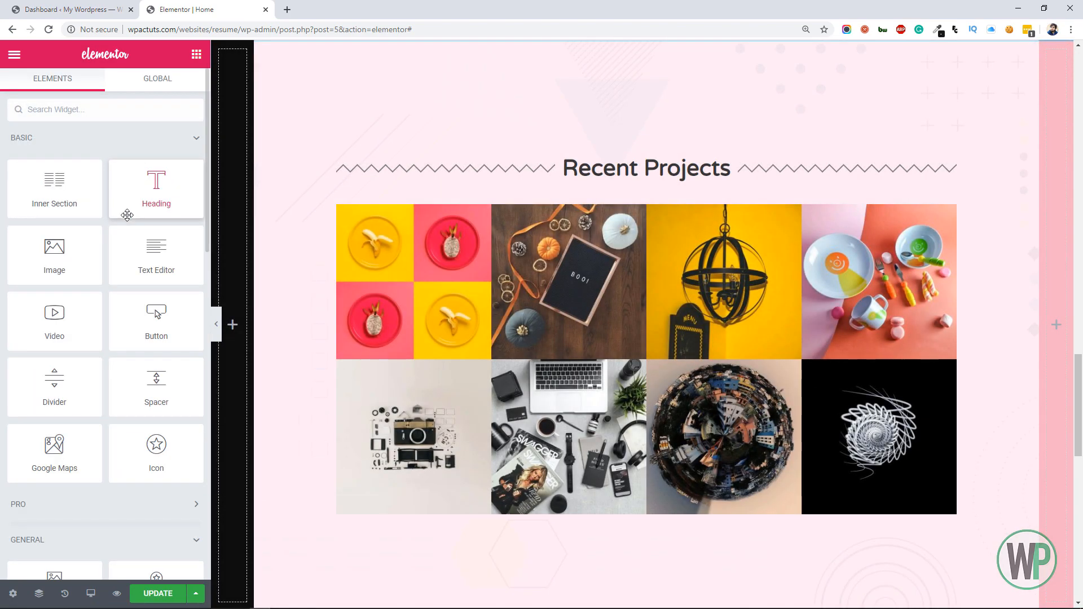
{"action": "left_click", "coordinate": [947, 211]}
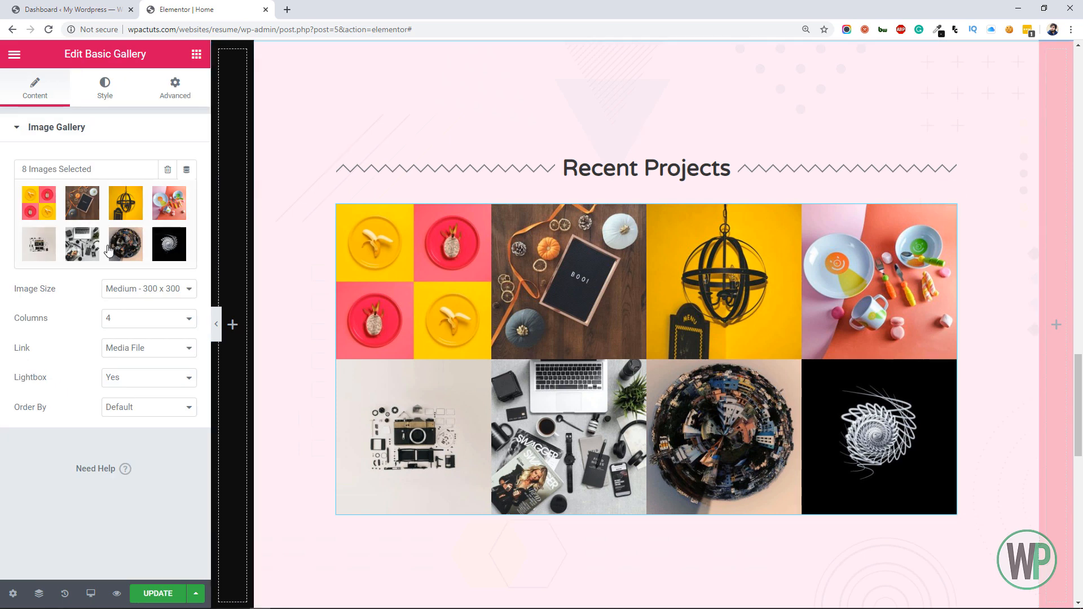
{"action": "left_click", "coordinate": [127, 289]}
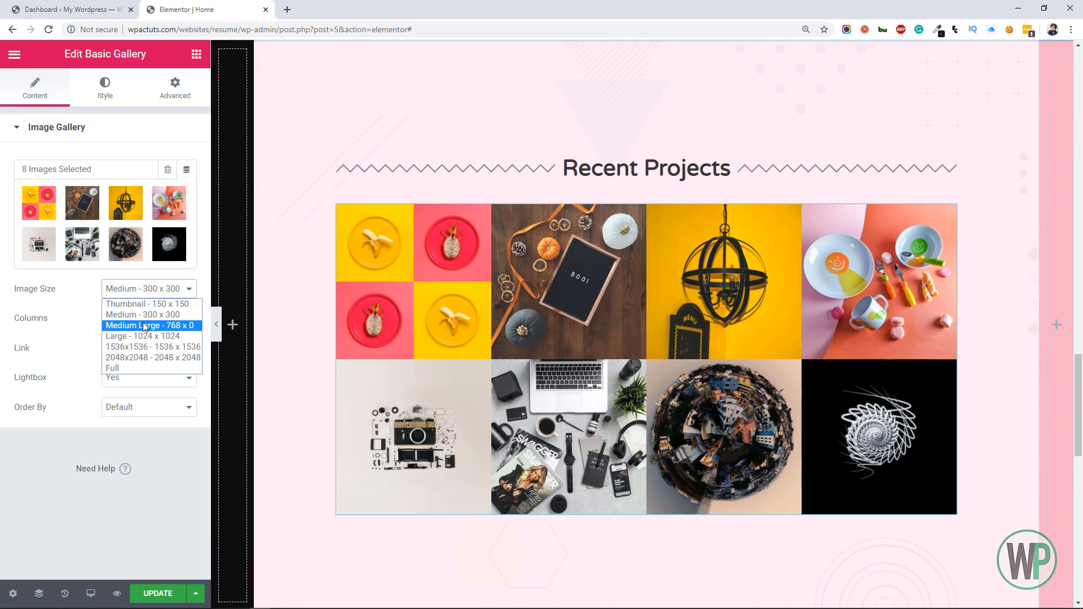
{"action": "left_click", "coordinate": [124, 325]}
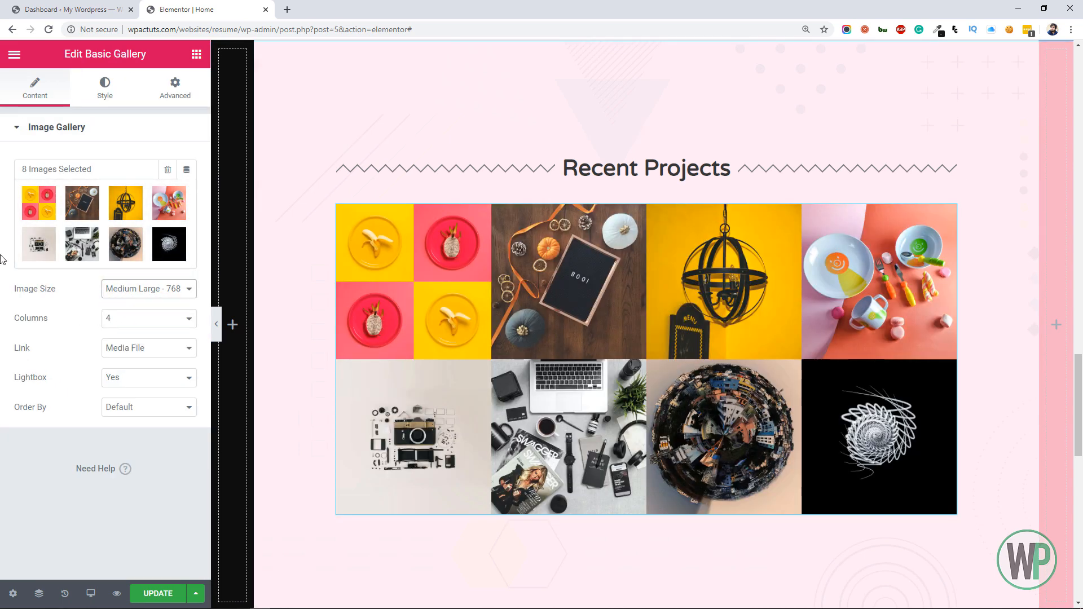
{"action": "left_click", "coordinate": [416, 270]}
{"action": "left_click", "coordinate": [1052, 61]}
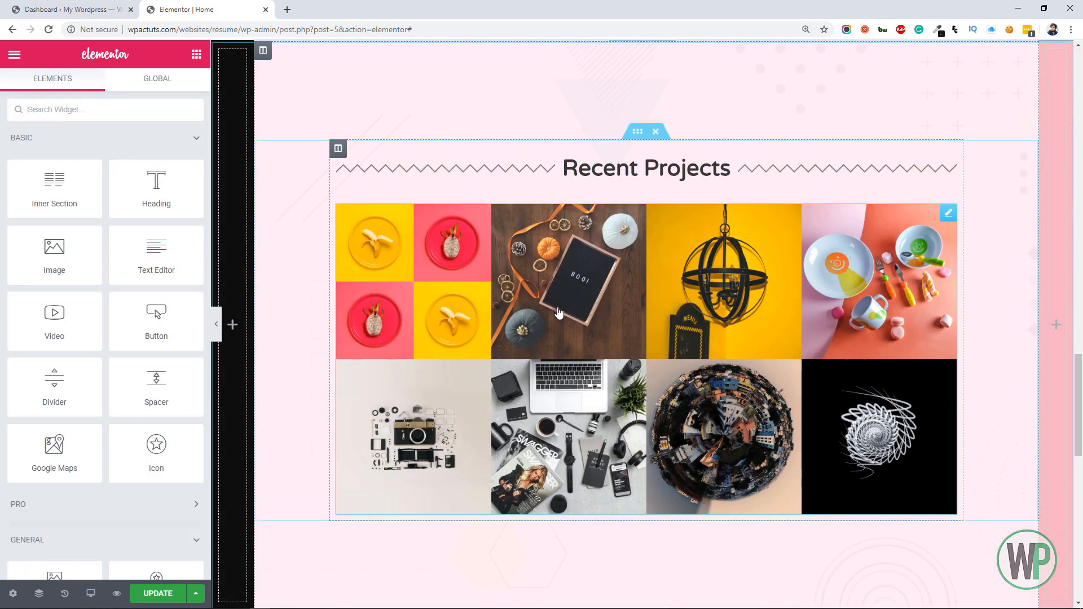
{"action": "left_click", "coordinate": [627, 282]}
{"action": "left_click", "coordinate": [932, 161]}
Set the gallery's image size to Full and check the bananas and dragon fruits image in the lightbox
{"action": "left_click", "coordinate": [159, 288]}
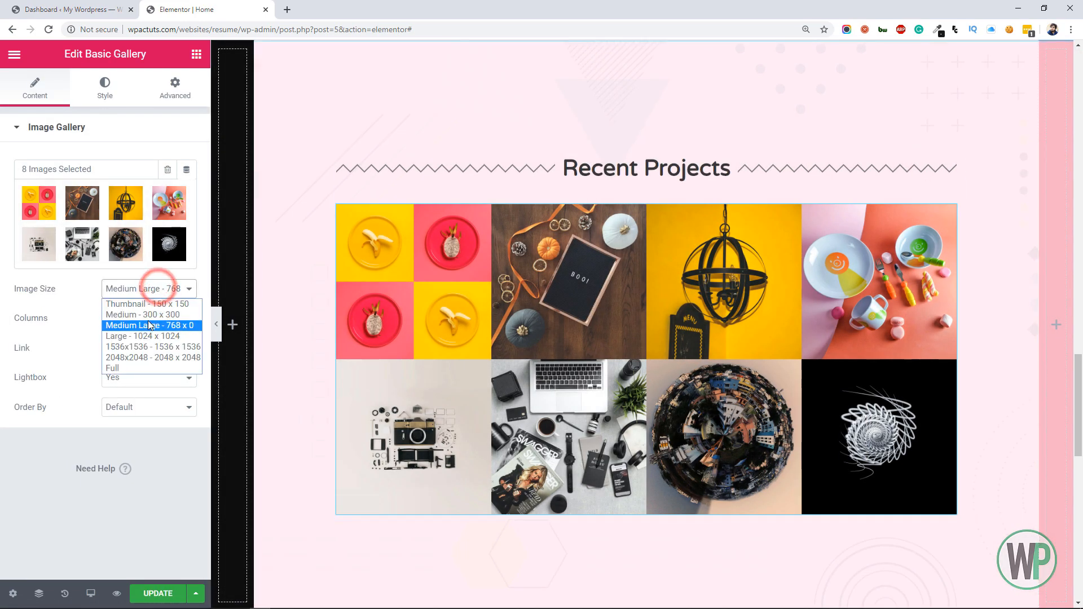
{"action": "left_click", "coordinate": [137, 360]}
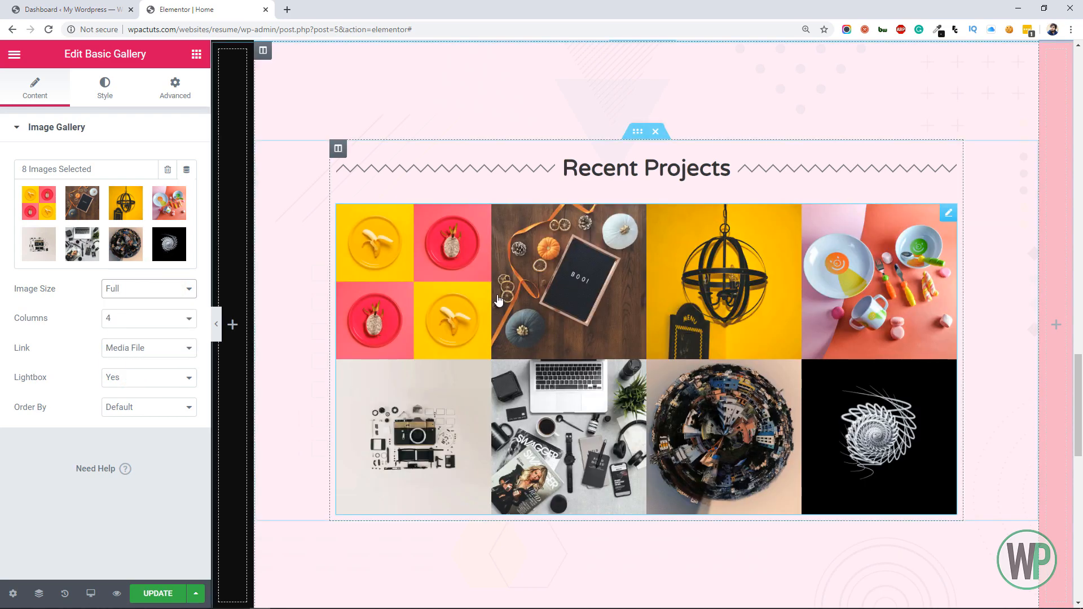
{"action": "left_click", "coordinate": [454, 303]}
{"action": "left_click", "coordinate": [1041, 64]}
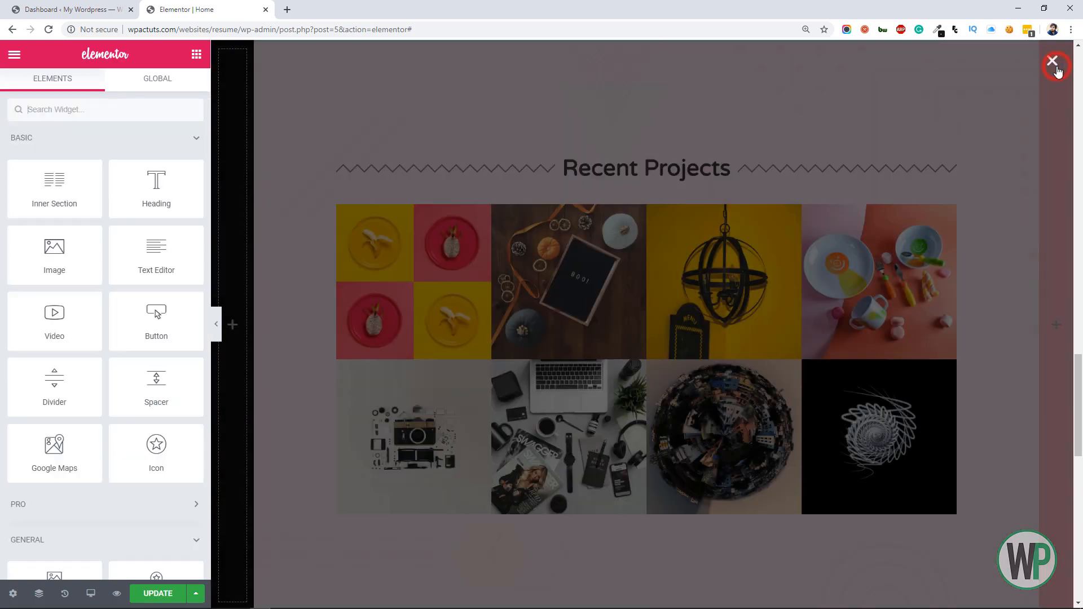
Set the vertical alignment of the mint green contact section to Middle and return to the widget list
{"action": "left_click_drag", "start_coordinate": [1077, 379], "coordinate": [1080, 468]}
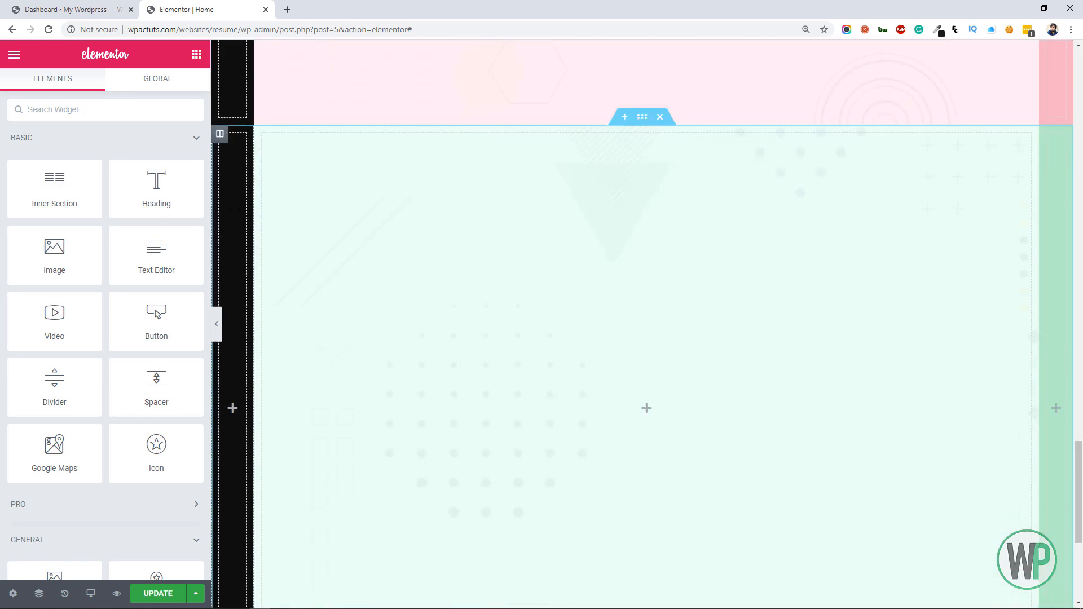
{"action": "right_click", "coordinate": [641, 121]}
{"action": "left_click", "coordinate": [663, 131]}
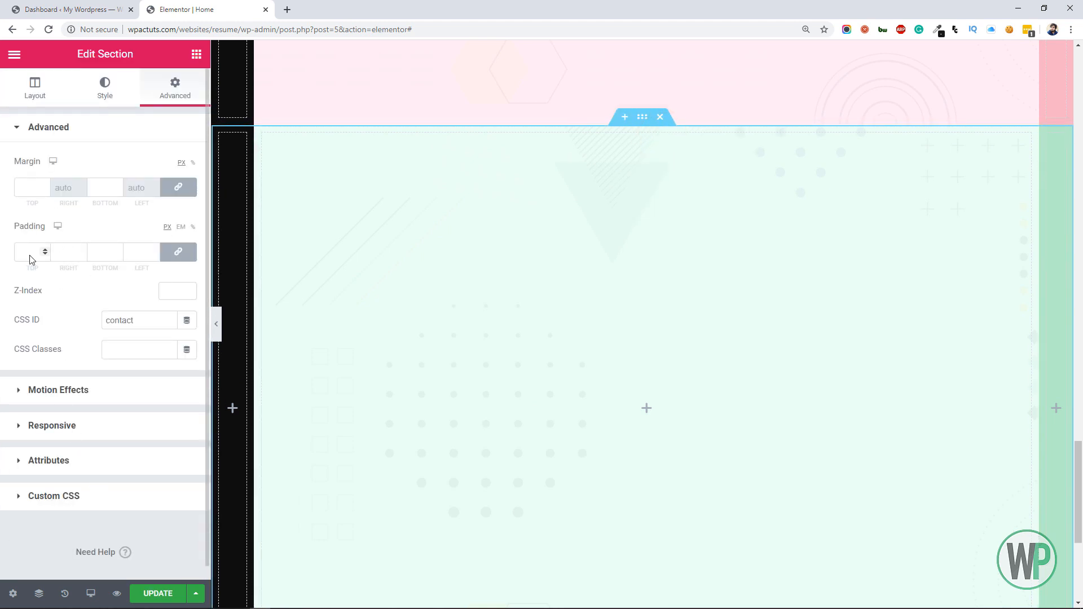
{"action": "left_click", "coordinate": [32, 90]}
{"action": "left_click", "coordinate": [119, 335]}
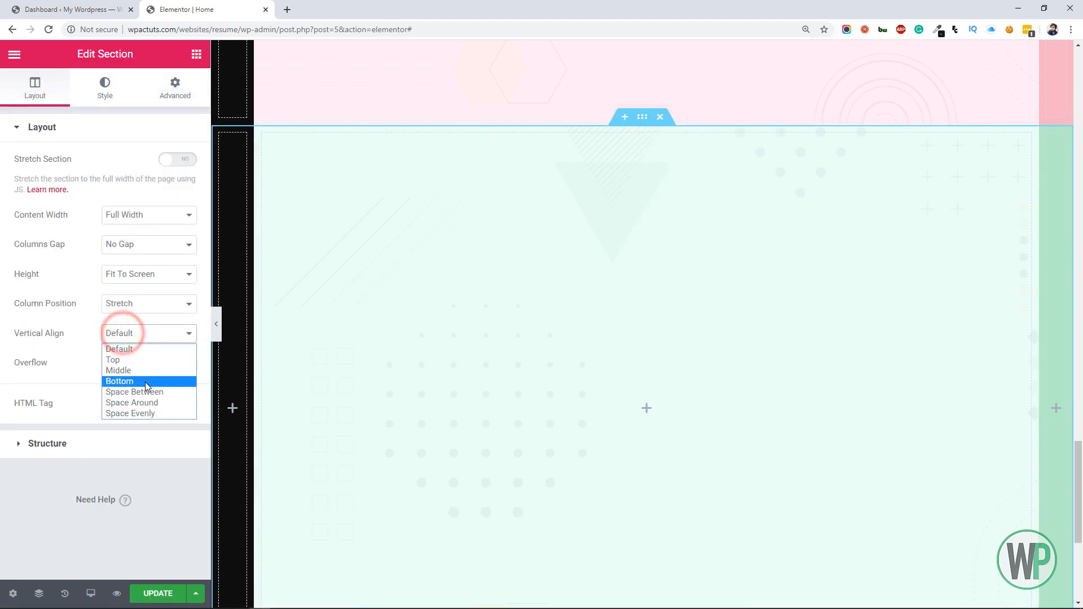
{"action": "left_click", "coordinate": [141, 370]}
{"action": "left_click", "coordinate": [196, 55]}
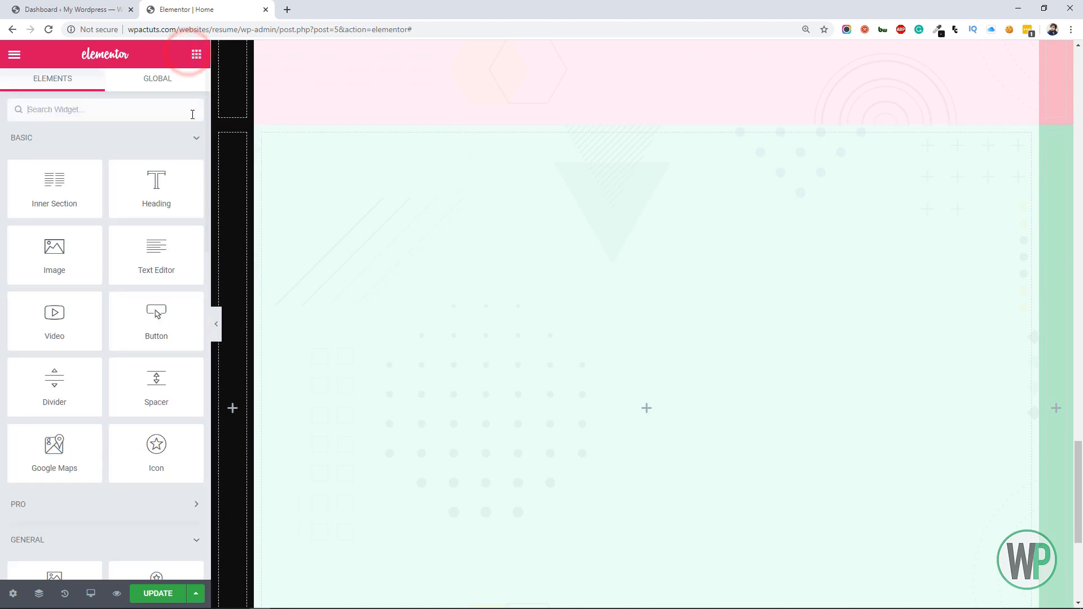
Add an inner section to the mint green contact section and delete one of its two columns
{"action": "left_click_drag", "start_coordinate": [81, 208], "coordinate": [472, 235]}
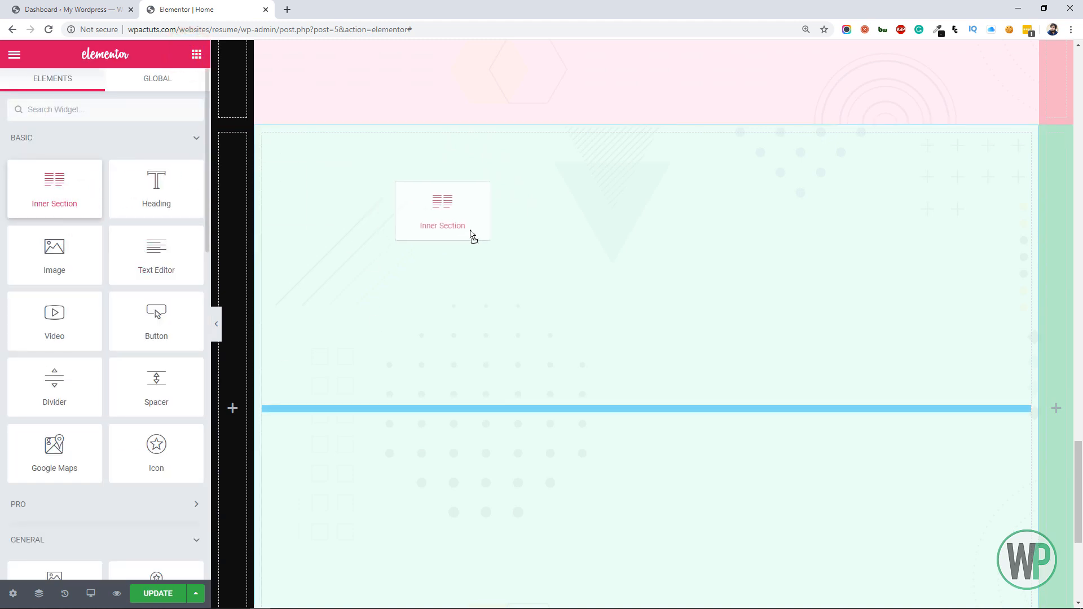
{"action": "left_click_drag", "start_coordinate": [573, 395], "coordinate": [563, 392]}
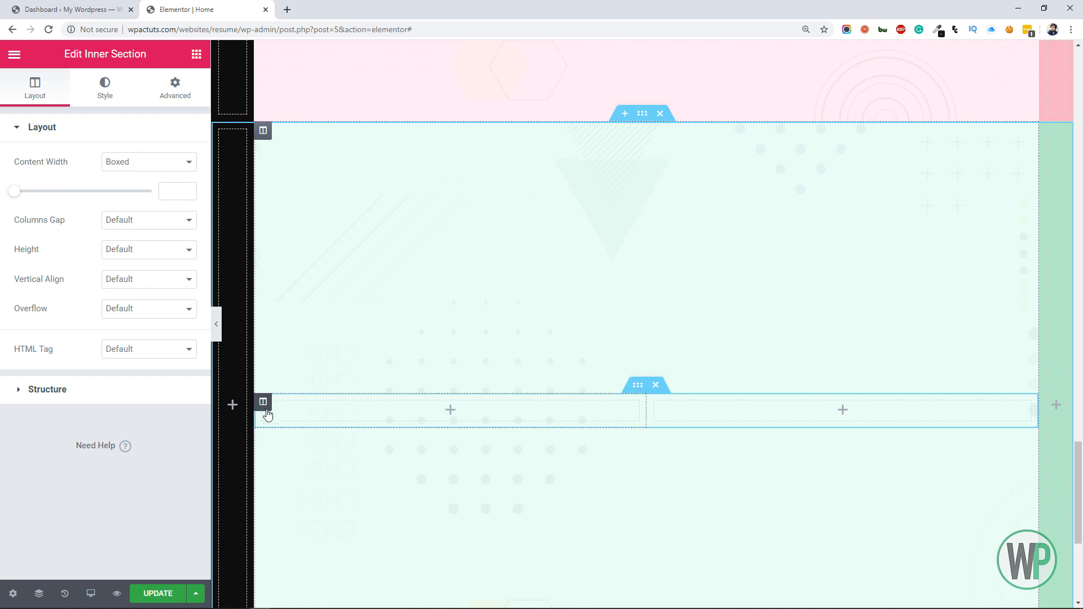
{"action": "right_click", "coordinate": [263, 406]}
{"action": "left_click", "coordinate": [331, 588]}
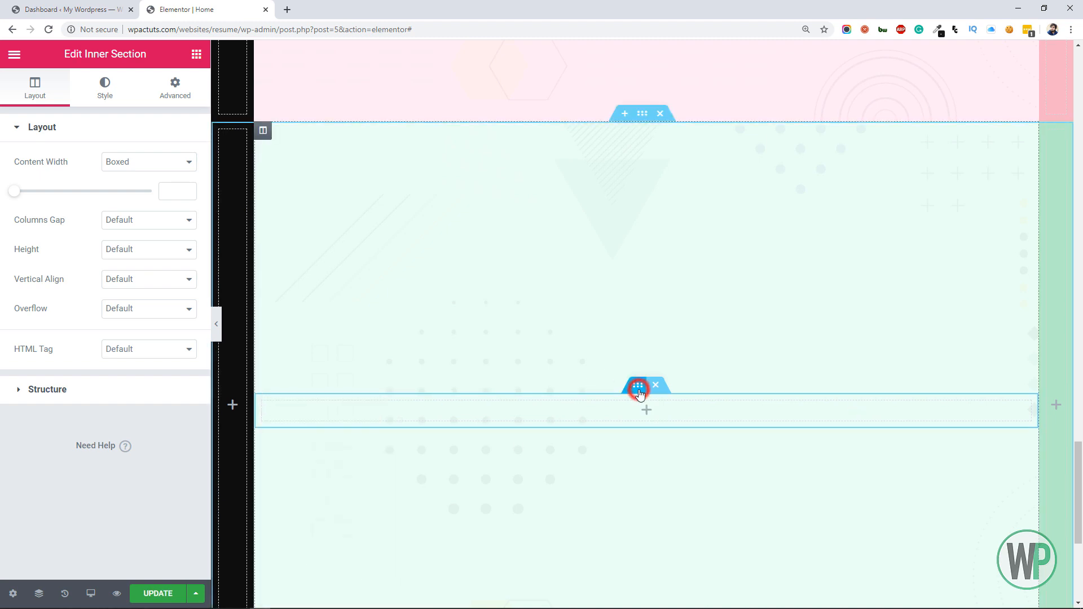
Set the boxed content width of the contact section's inner section to 900
{"action": "left_click", "coordinate": [101, 94]}
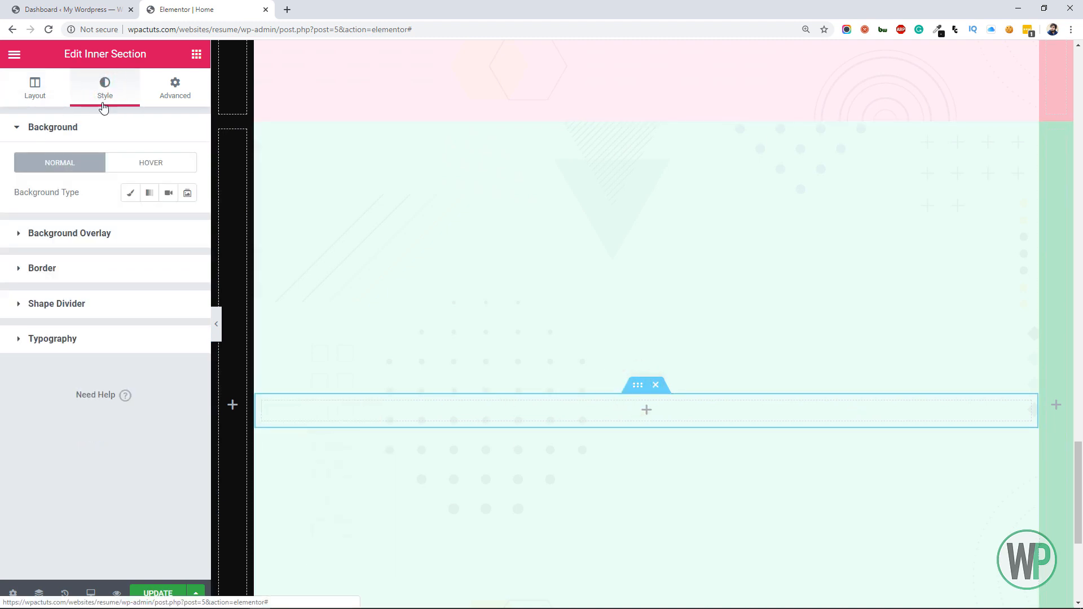
{"action": "left_click_drag", "start_coordinate": [70, 108], "coordinate": [65, 105]}
{"action": "left_click", "coordinate": [30, 98]}
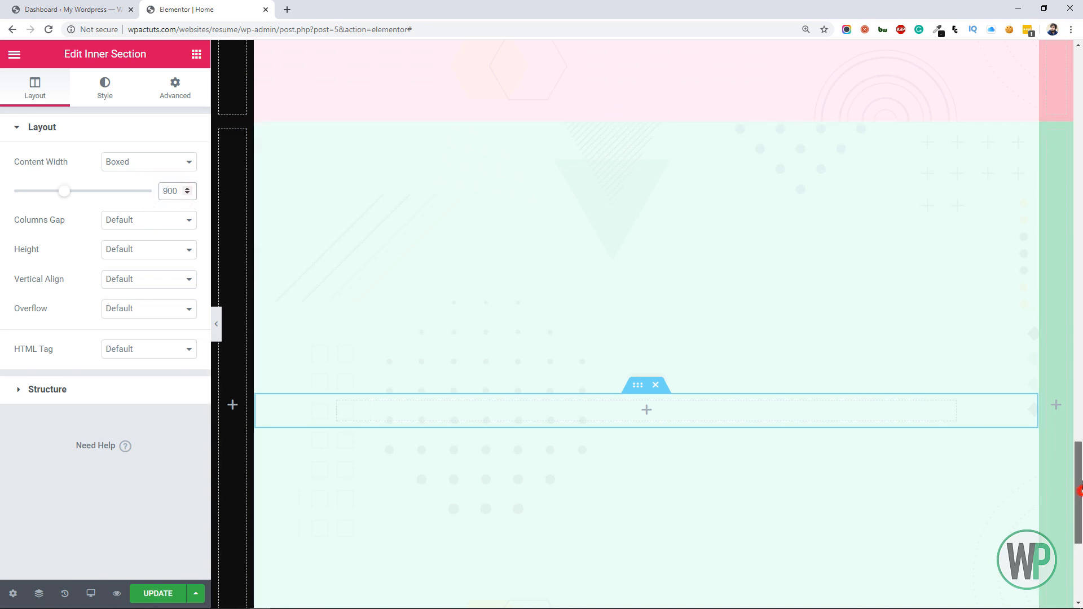
Set the Recent Projects divider's width to 60% and center it
{"action": "left_click_drag", "start_coordinate": [1077, 491], "coordinate": [1077, 382]}
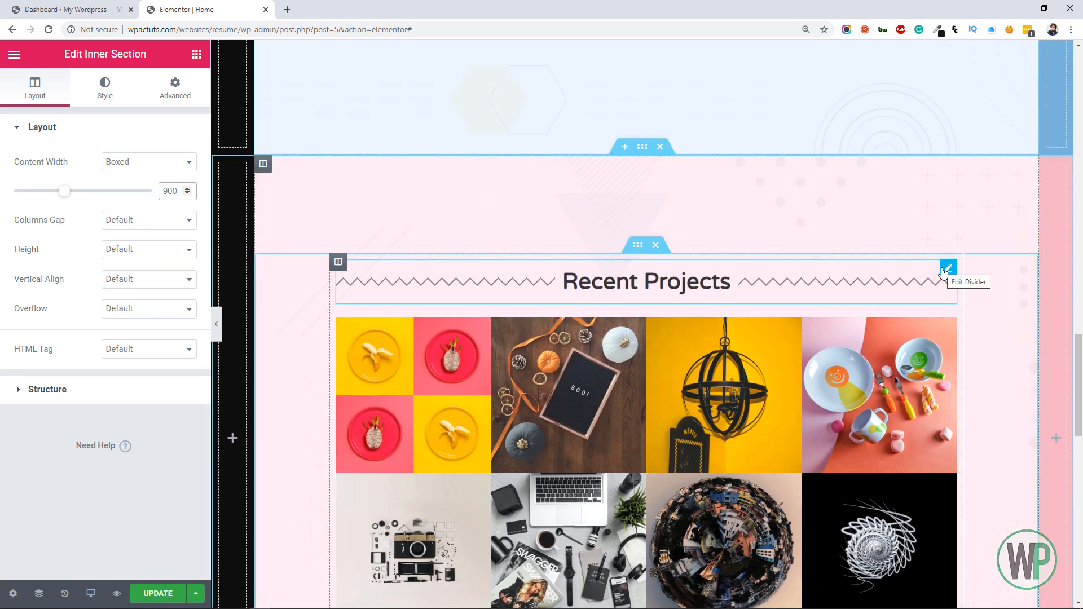
{"action": "right_click", "coordinate": [943, 272]}
{"action": "left_click", "coordinate": [959, 278]}
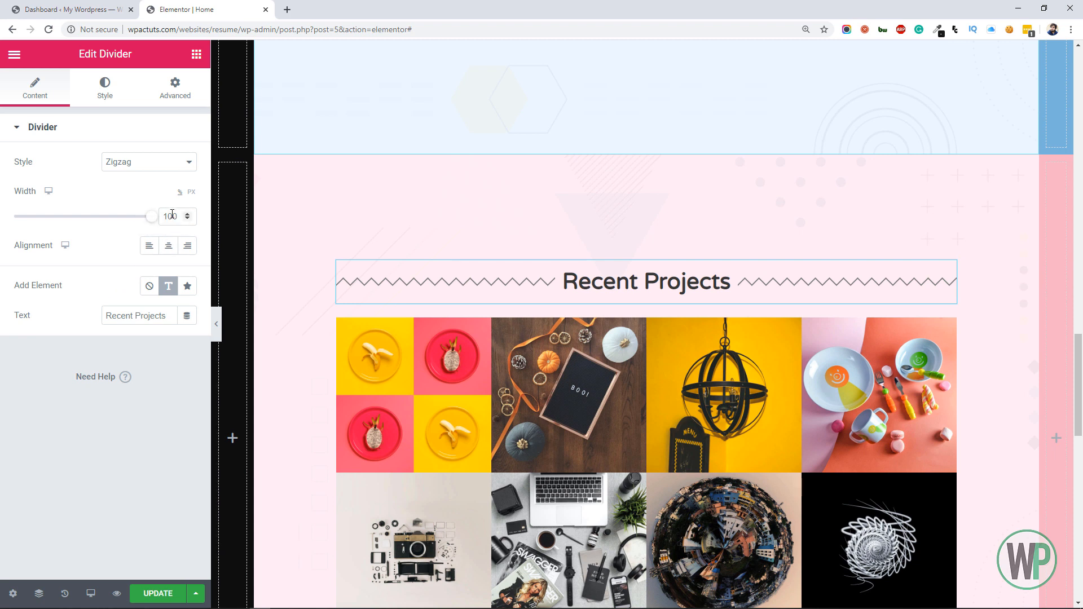
{"action": "type", "text": "60"}
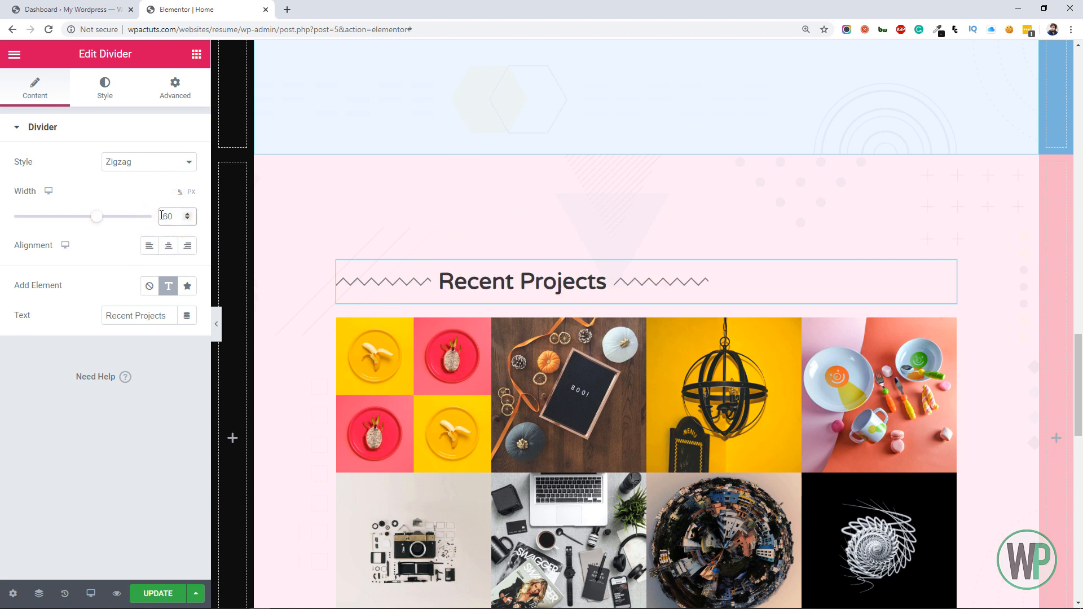
{"action": "left_click", "coordinate": [169, 246]}
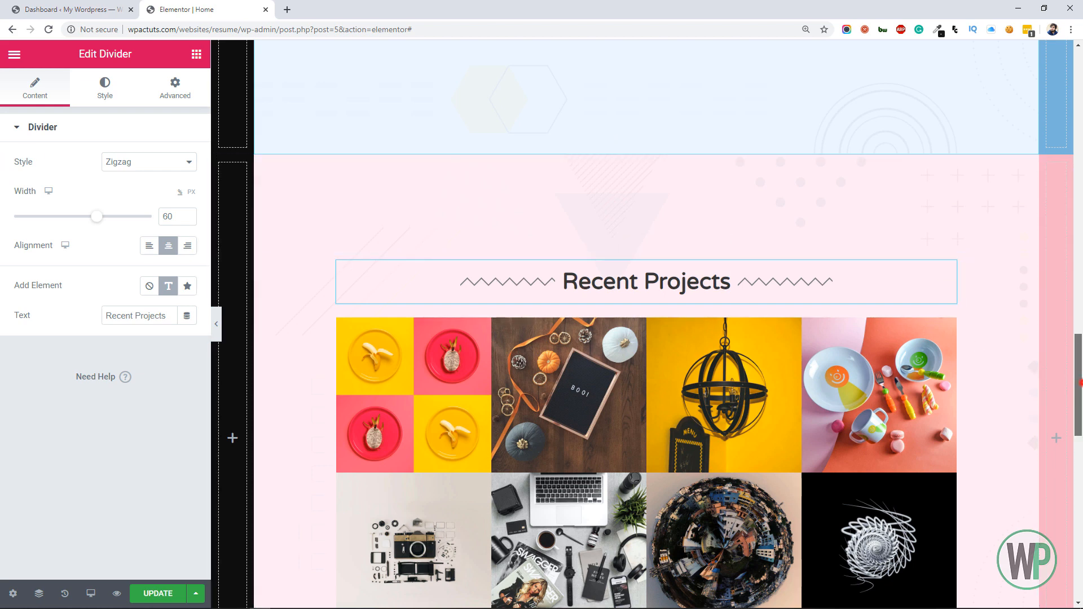
Set the My Skills divider's width to 60% and center it
{"action": "scroll", "coordinate": [801, 307], "scroll_direction": "down", "scroll_amount": 10}
{"action": "right_click", "coordinate": [776, 317]}
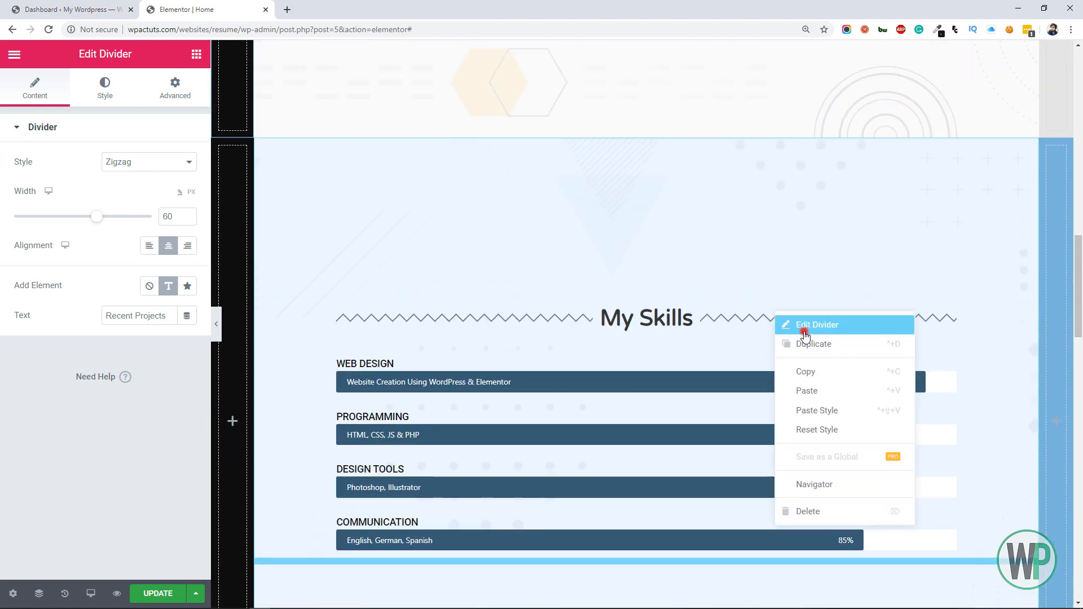
{"action": "left_click", "coordinate": [803, 326]}
{"action": "type", "text": "60"}
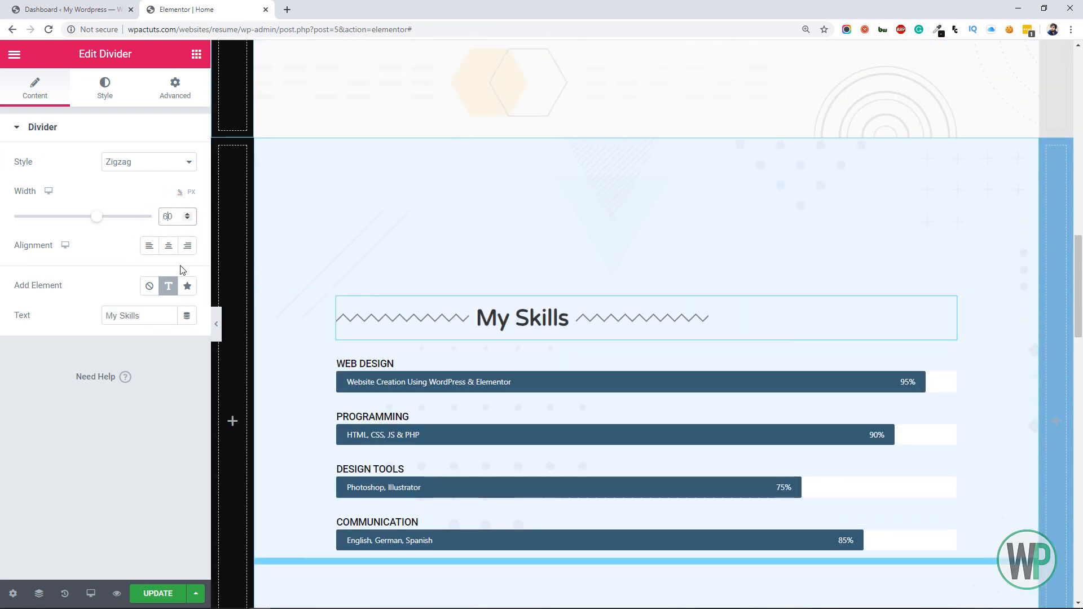
{"action": "left_click", "coordinate": [168, 246]}
Center the More About Me divider at slightly over 60% width and set its inner section's boxed content width to 900
{"action": "left_click", "coordinate": [1077, 341]}
{"action": "left_click", "coordinate": [1079, 299]}
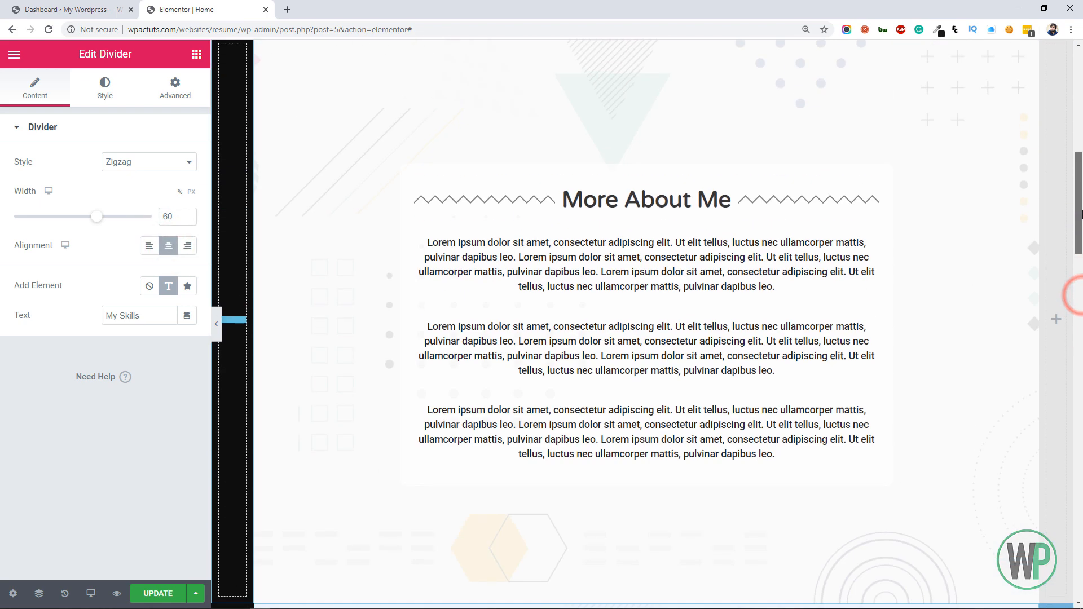
{"action": "right_click", "coordinate": [798, 276]}
{"action": "left_click", "coordinate": [833, 283]}
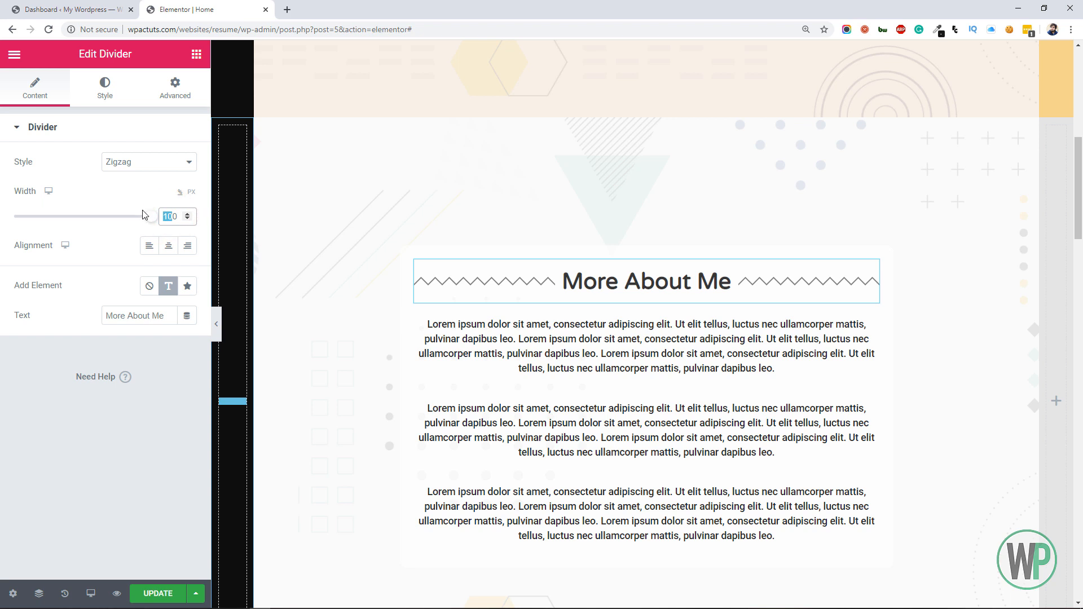
{"action": "type", "text": "60"}
{"action": "left_click", "coordinate": [166, 250]}
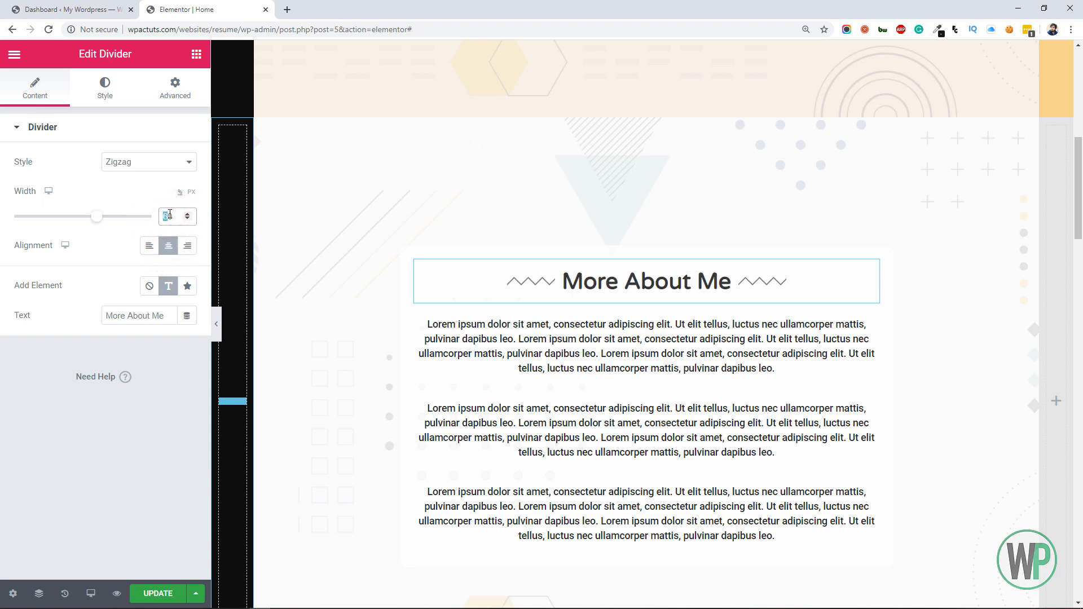
{"action": "left_click", "coordinate": [634, 238]}
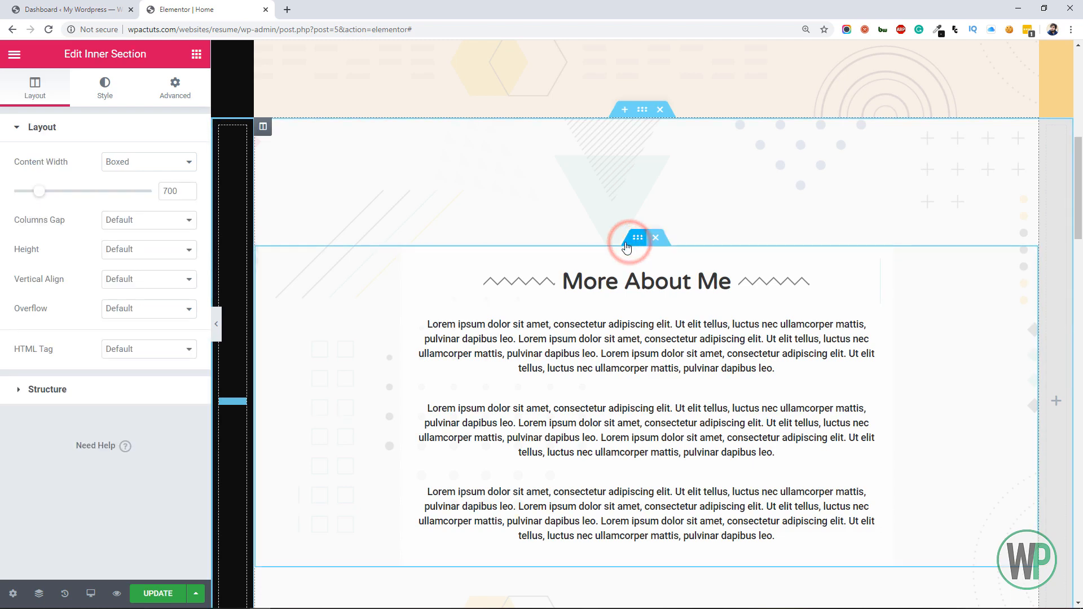
{"action": "type", "text": "9"}
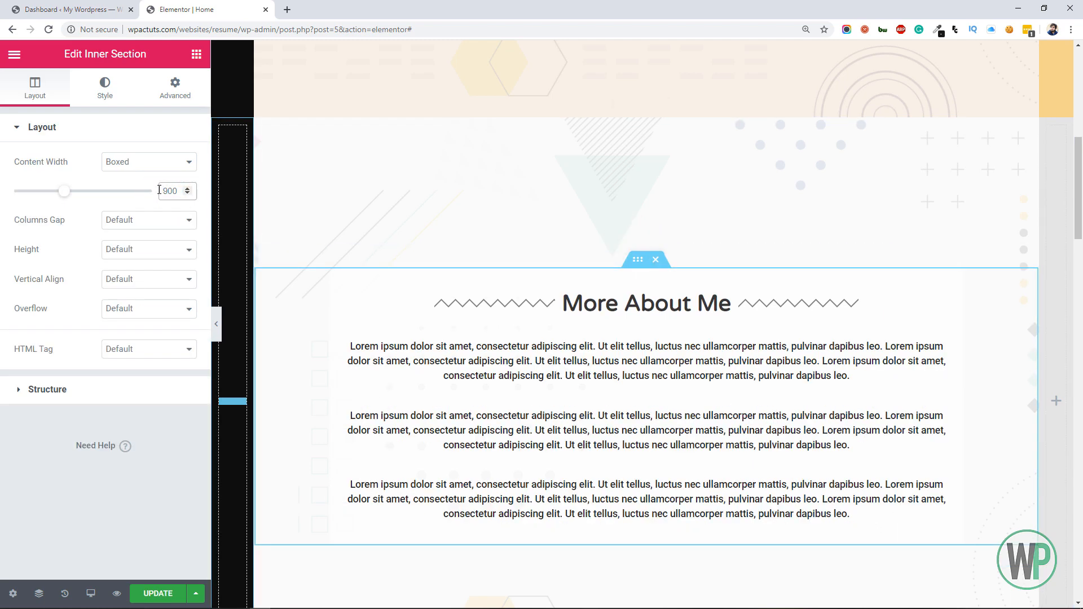
Copy the Recent Projects divider into the contact section's inner section and change its text to Contact Me
{"action": "left_click_drag", "start_coordinate": [1077, 183], "coordinate": [1076, 527]}
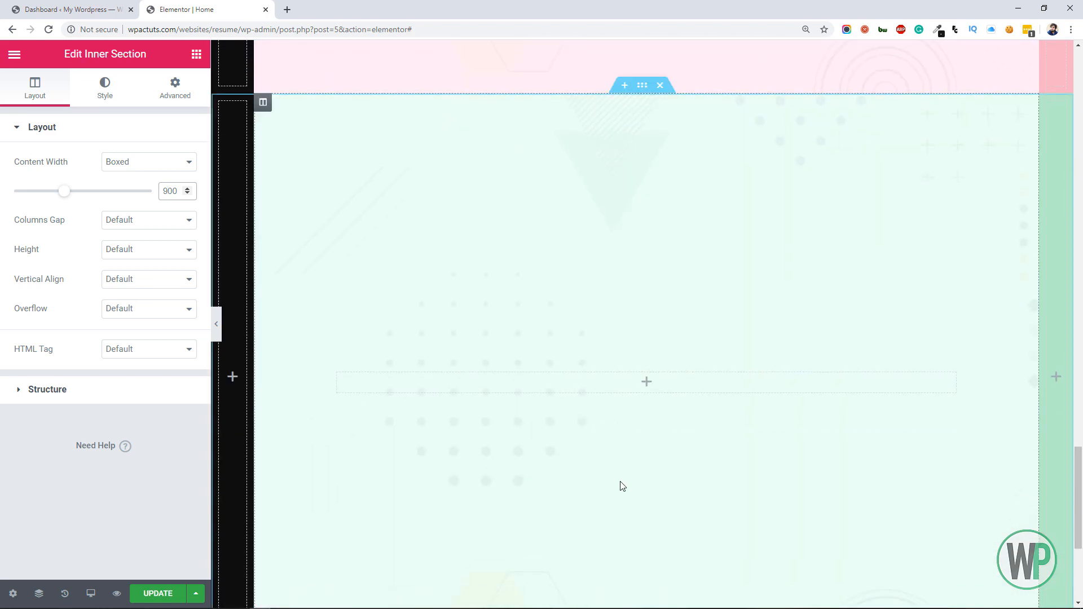
{"action": "mouse_move", "coordinate": [1079, 474]}
{"action": "left_mouse_down"}
{"action": "mouse_move", "coordinate": [1080, 387]}
{"action": "mouse_move", "coordinate": [1081, 468]}
{"action": "left_mouse_up"}
{"action": "right_click", "coordinate": [881, 146]}
{"action": "left_click", "coordinate": [925, 203]}
{"action": "right_click", "coordinate": [727, 451]}
{"action": "left_click", "coordinate": [776, 498]}
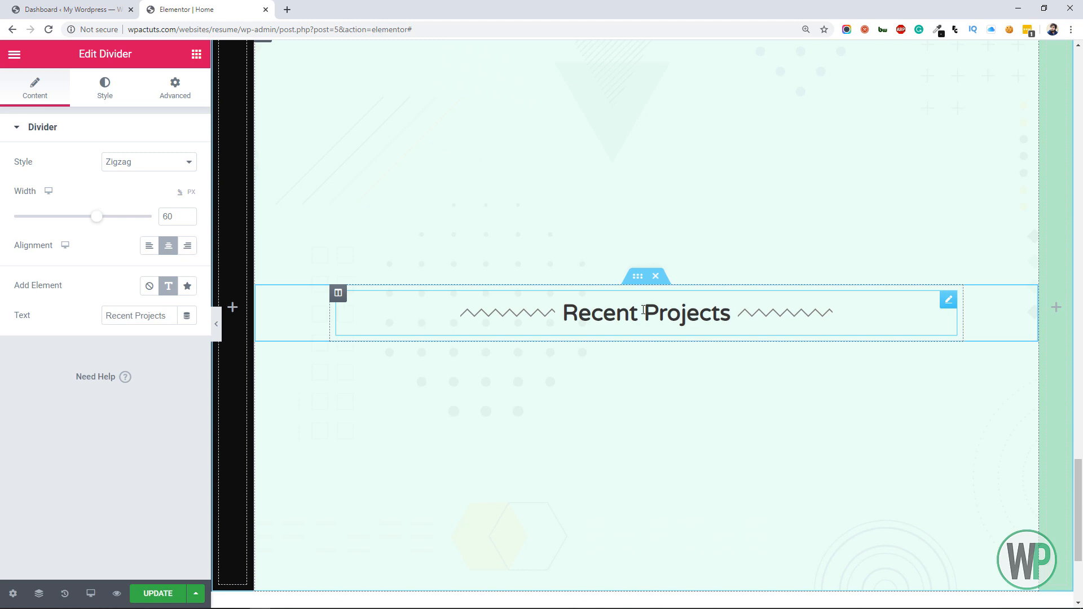
{"action": "left_click", "coordinate": [643, 309]}
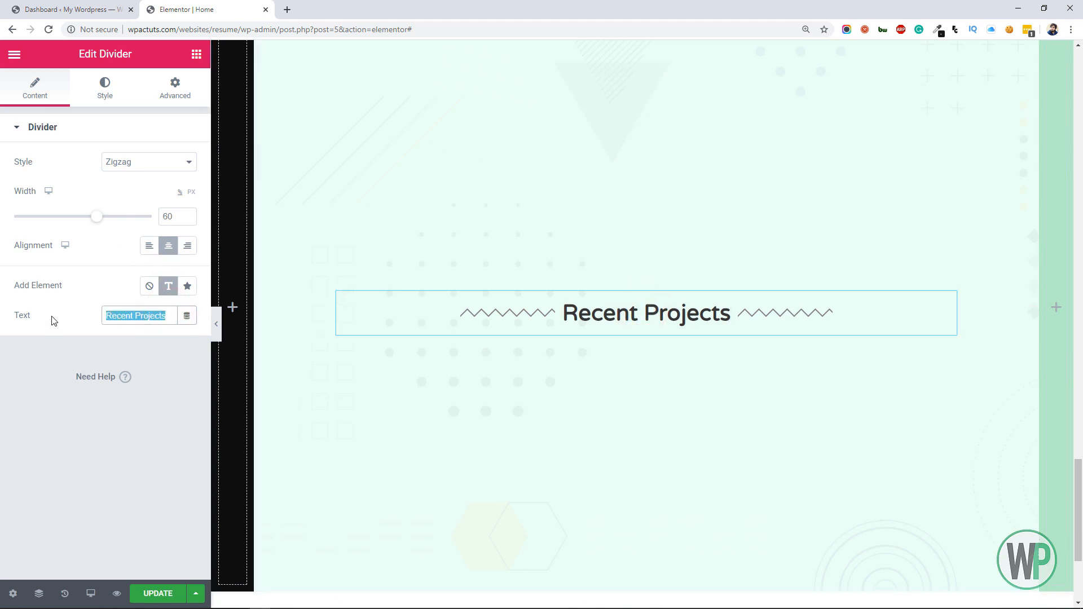
{"action": "type", "text": "Contact Me"}
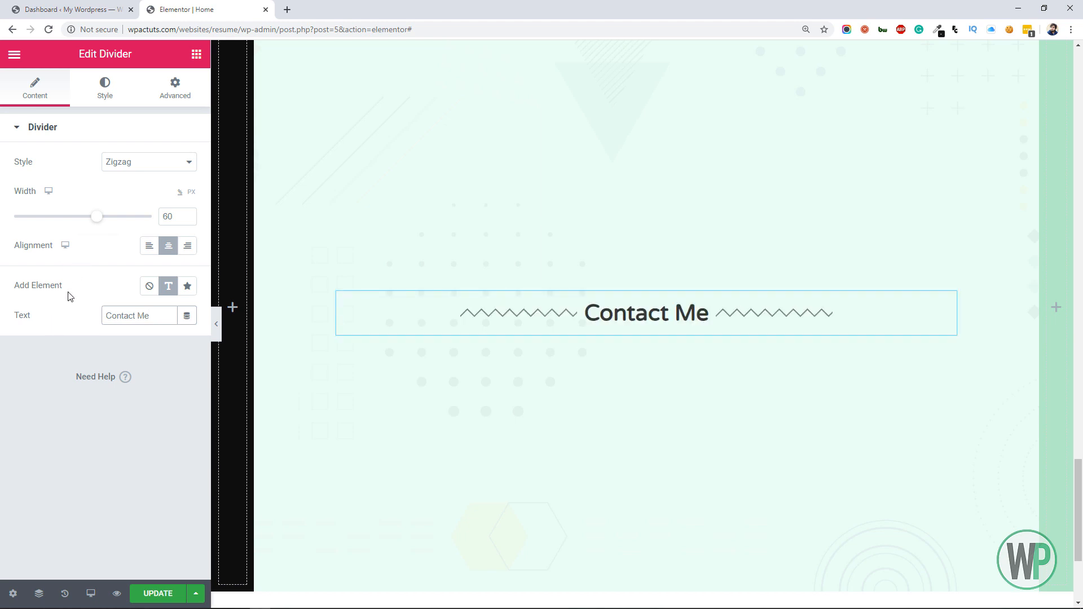
In the WordPress dashboard, search the plugins for "wp forms" and install and activate Contact Form by WPForms
{"action": "left_click", "coordinate": [95, 10]}
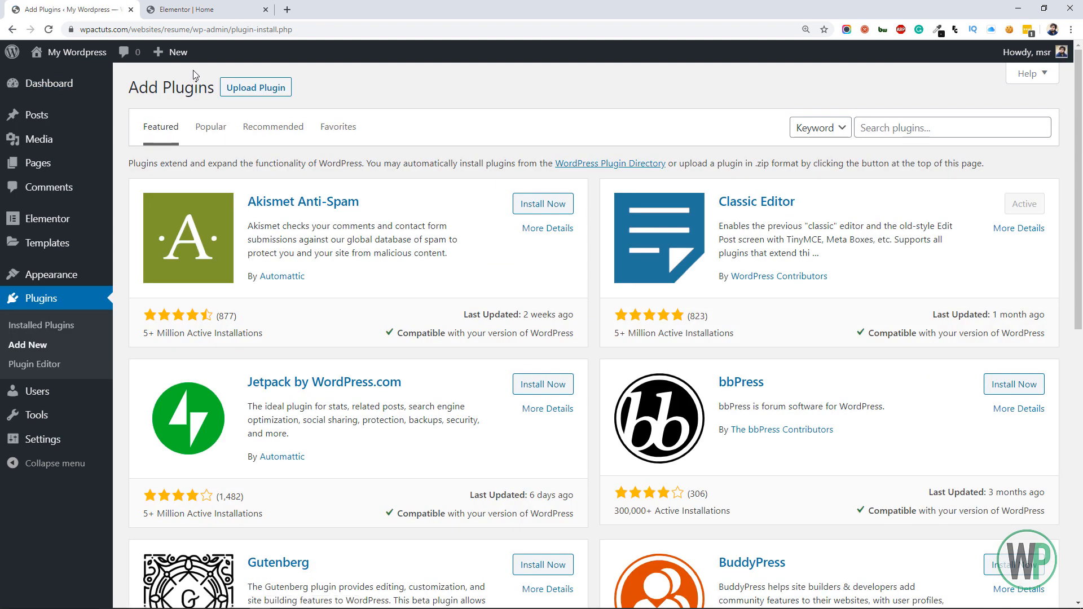
{"action": "left_click", "coordinate": [924, 129]}
{"action": "type", "text": "wp"}
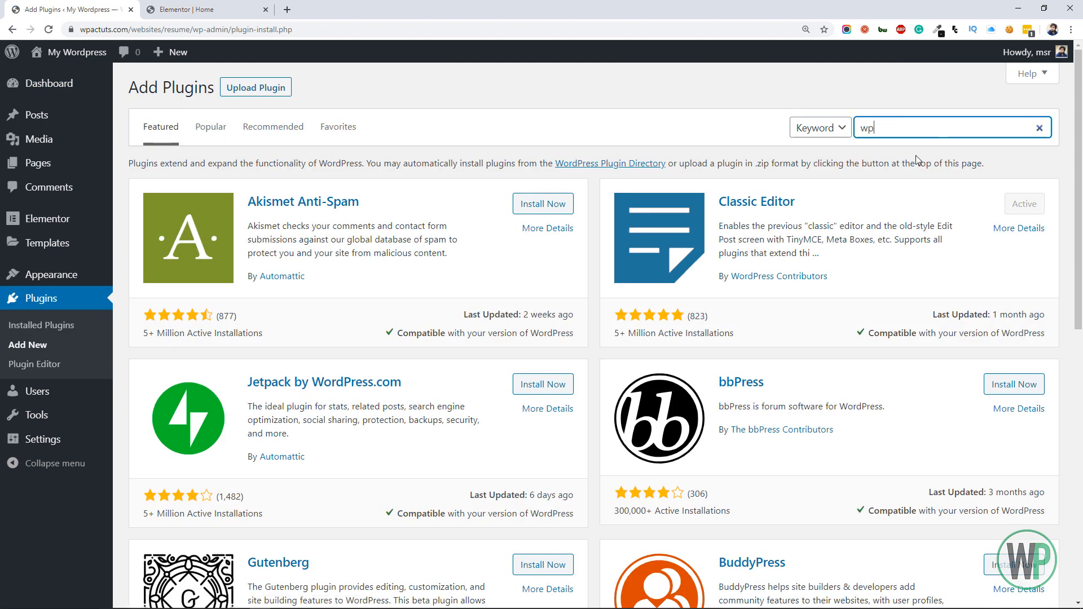
{"action": "type", "text": " forms"}
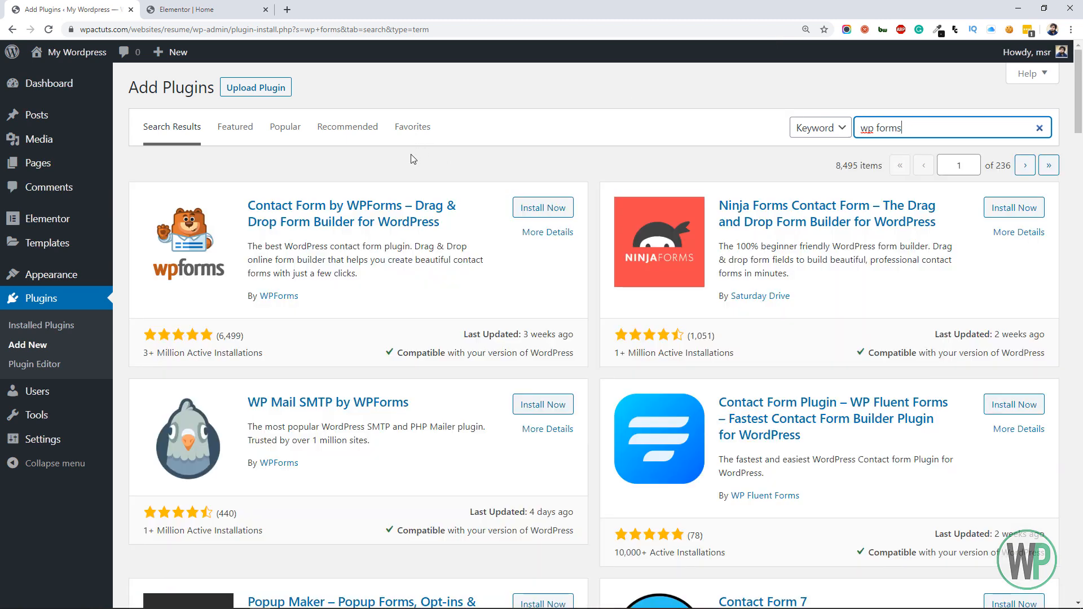
{"action": "left_click", "coordinate": [559, 207]}
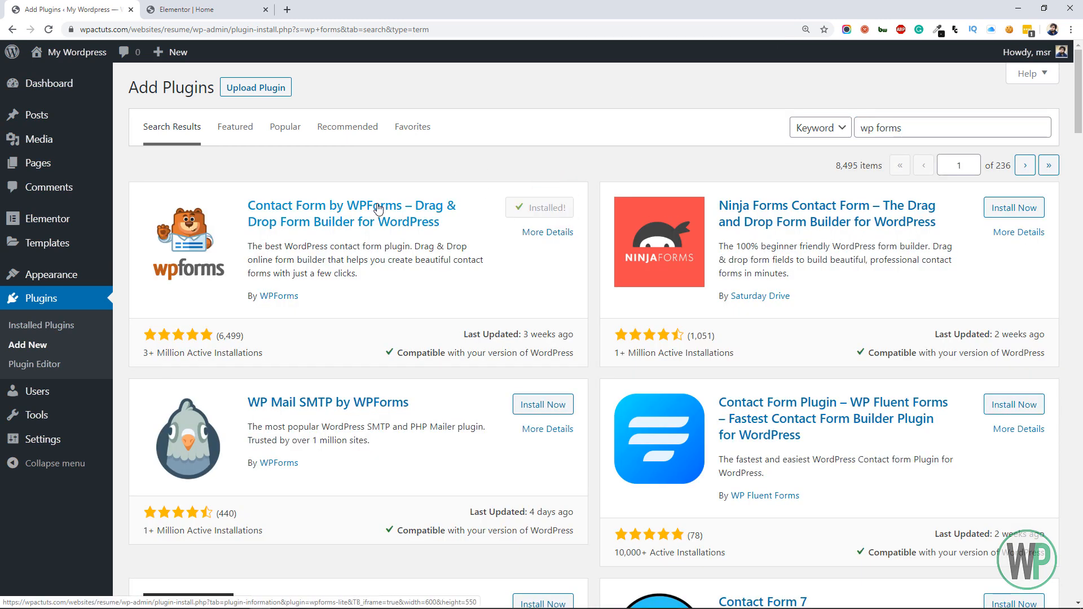
{"action": "left_click", "coordinate": [550, 209]}
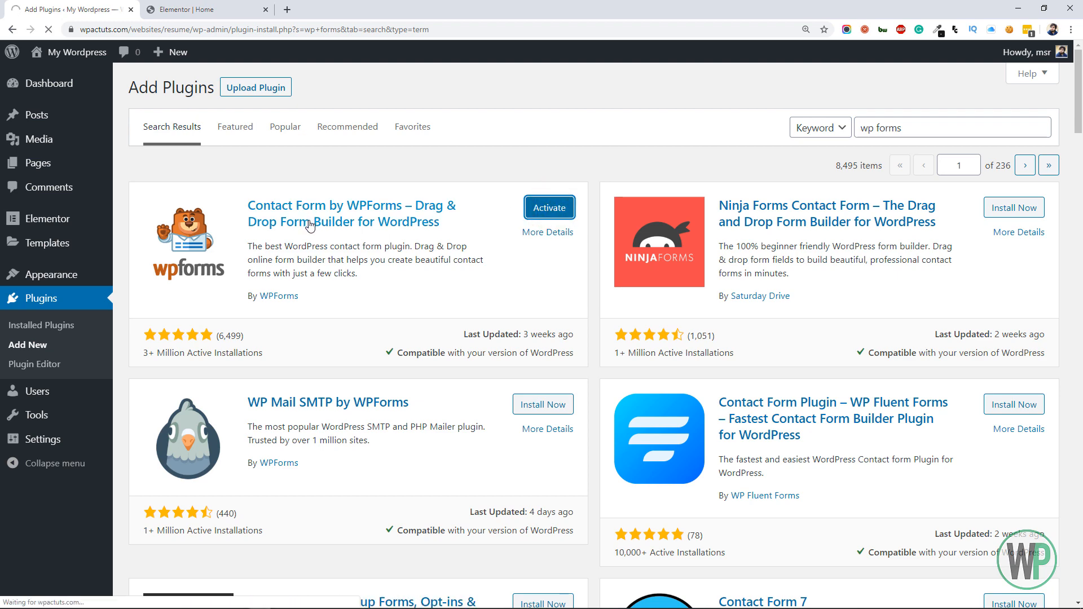
Create a first form in WPForms from the Simple Contact Form template
{"action": "scroll", "coordinate": [308, 225], "scroll_direction": "down", "scroll_amount": 8}
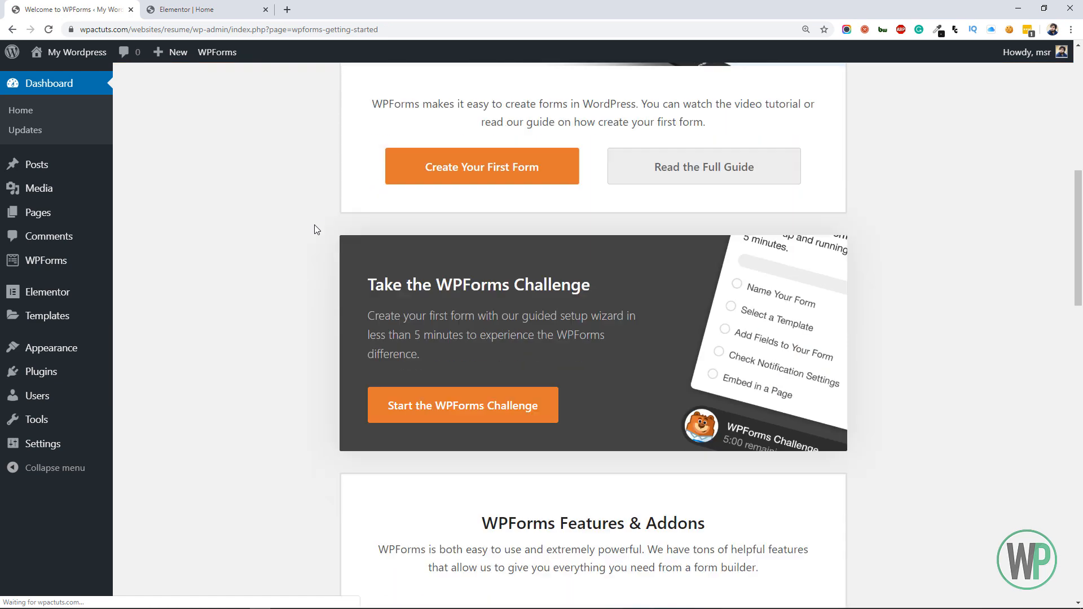
{"action": "left_click", "coordinate": [409, 178]}
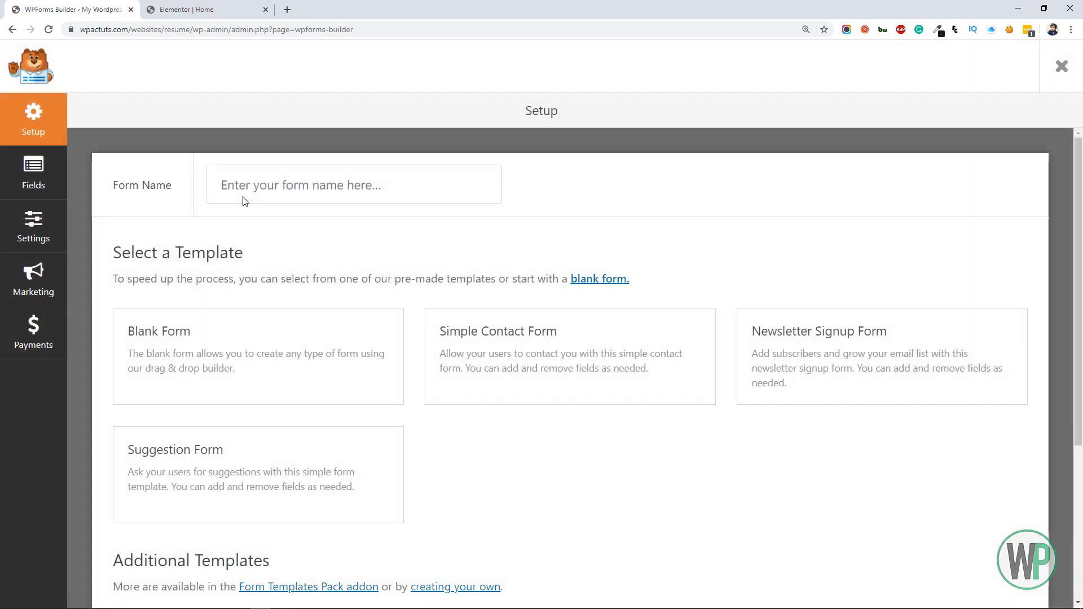
{"action": "scroll", "coordinate": [259, 212], "scroll_direction": "down", "scroll_amount": 1}
{"action": "left_click", "coordinate": [560, 310]}
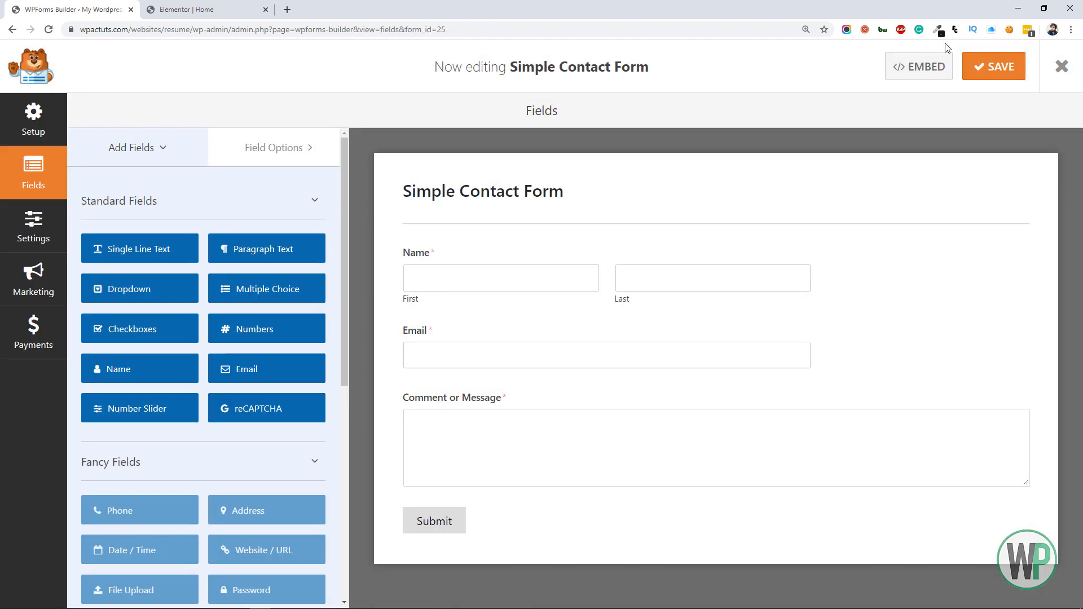
Copy the Simple Contact Form's embed shortcode and close the embed dialog
{"action": "left_click", "coordinate": [897, 67]}
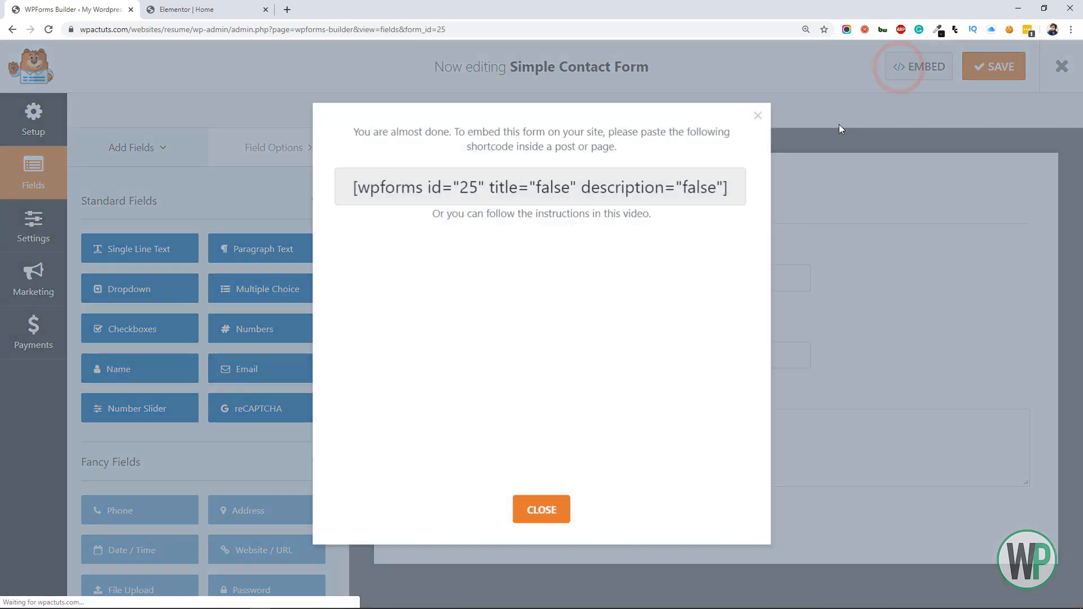
{"action": "left_click", "coordinate": [629, 182]}
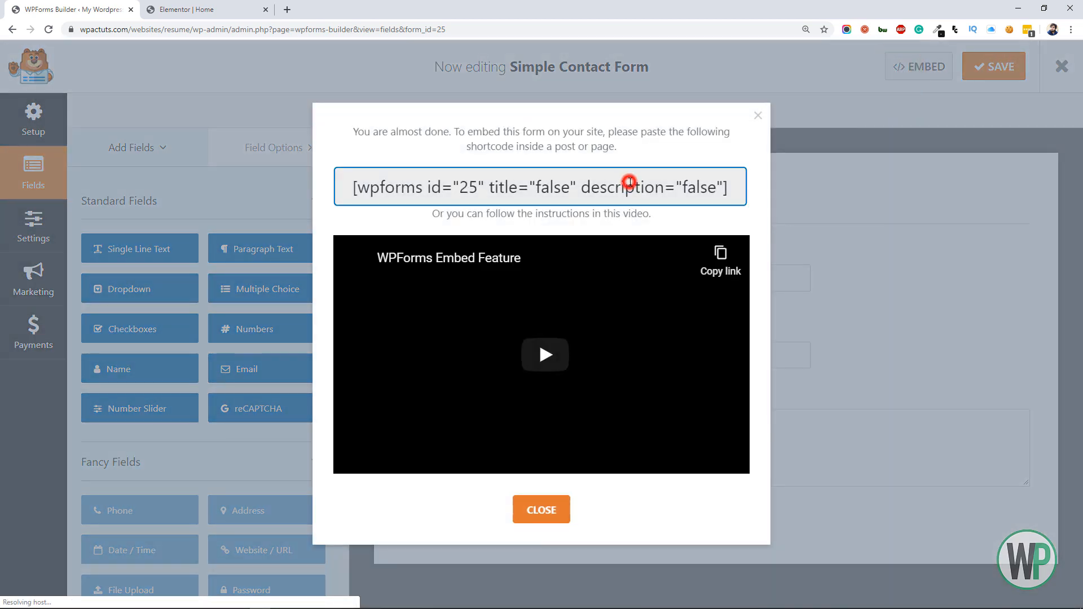
{"action": "triple_click", "coordinate": [630, 183]}
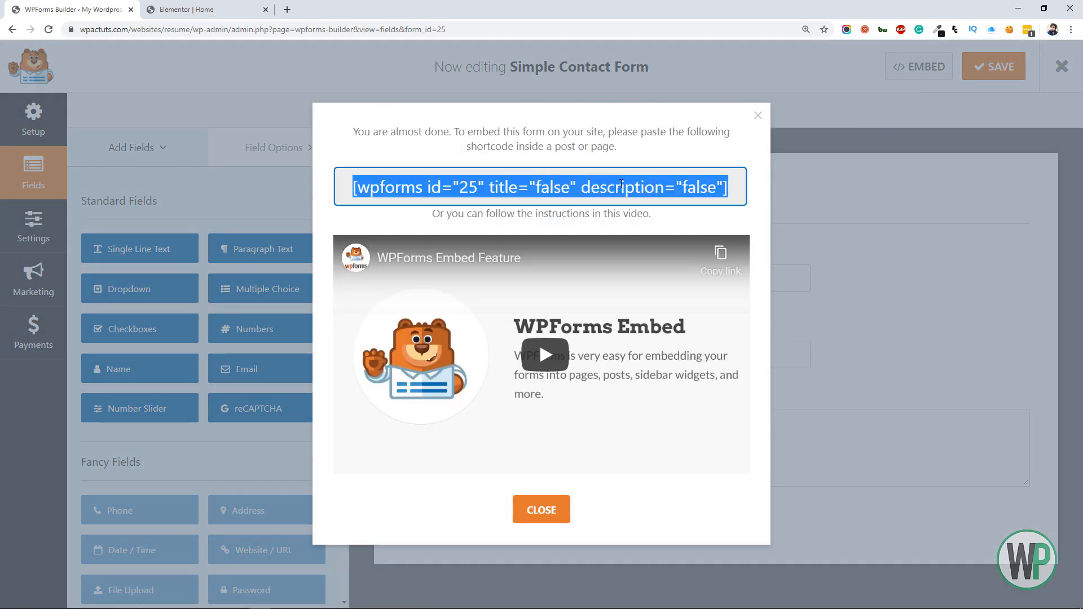
{"action": "left_click", "coordinate": [754, 116]}
Back in Elementor, add a Shortcode widget below the Contact Me divider and paste [wpforms id="25" title="false" description="false"] into it
{"action": "left_click", "coordinate": [173, 7]}
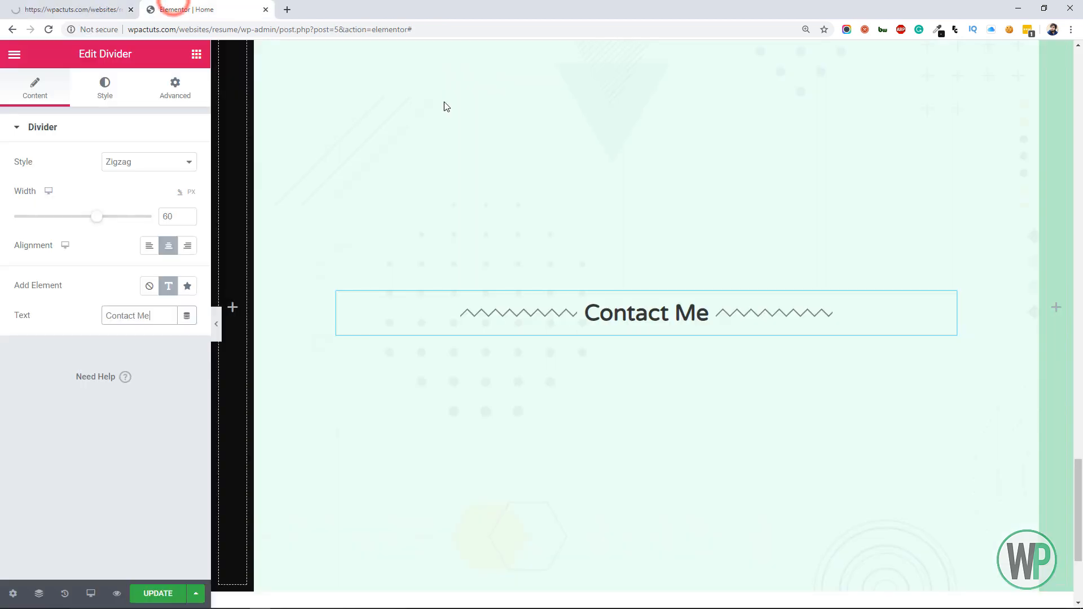
{"action": "left_click", "coordinate": [197, 59]}
{"action": "left_click", "coordinate": [115, 118]}
{"action": "type", "text": "sho"}
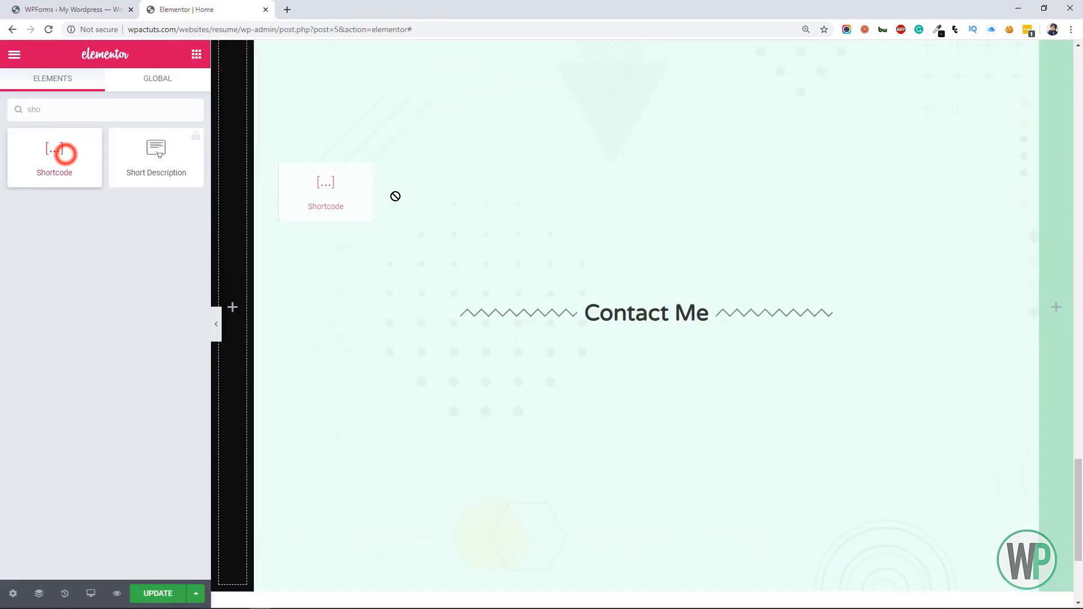
{"action": "left_click_drag", "start_coordinate": [396, 196], "coordinate": [633, 333]}
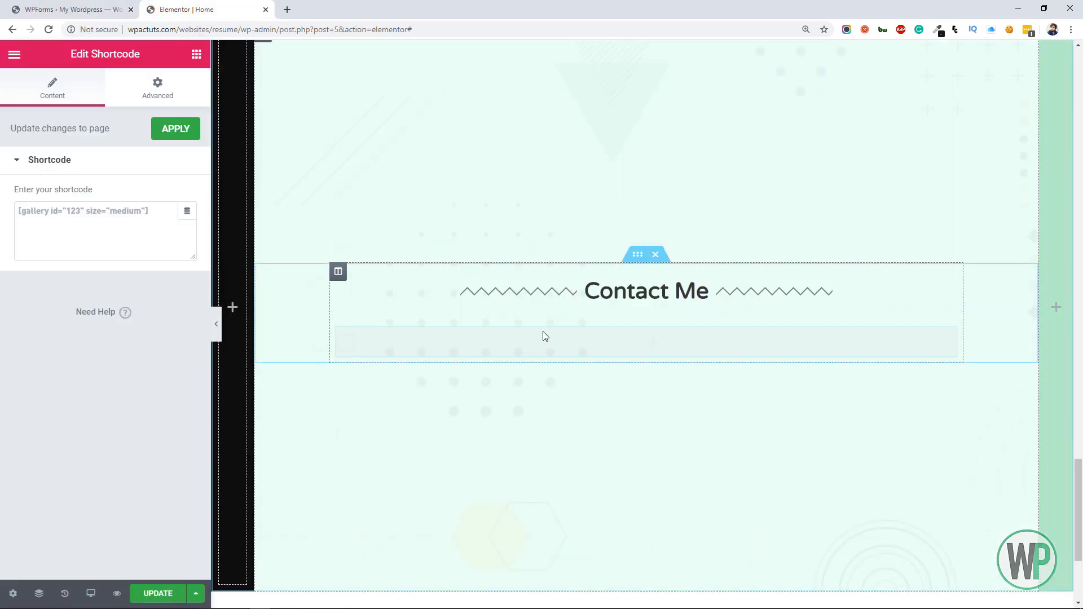
{"action": "left_click", "coordinate": [147, 227]}
{"action": "key", "text": "ctrl+v"}
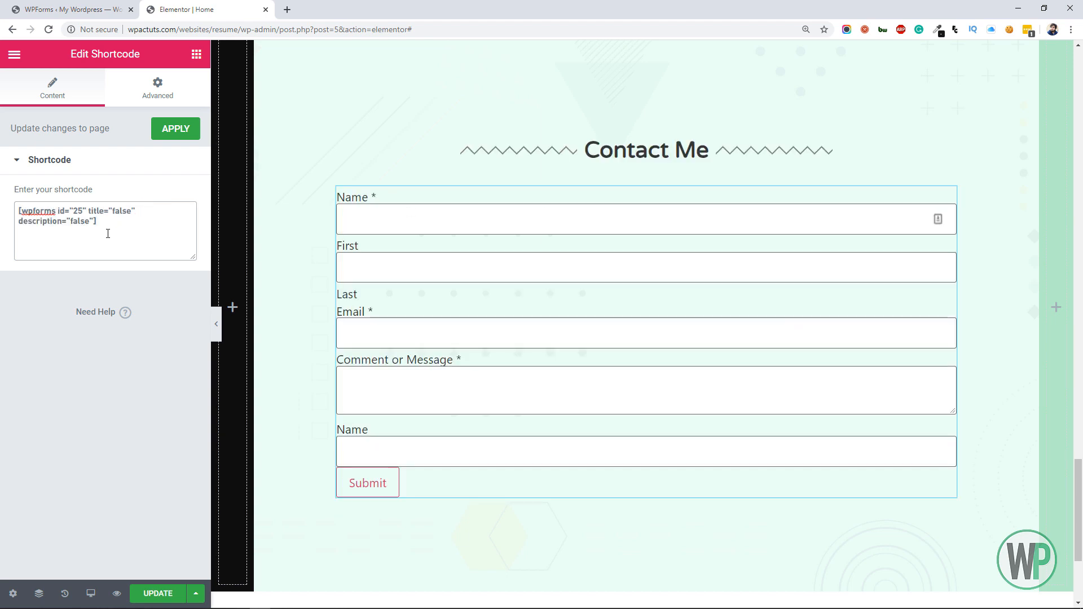
Switch to the WordPress dashboard and save the WPForms general settings with Include Form Styling set to Base styling only
{"action": "left_click", "coordinate": [79, 6]}
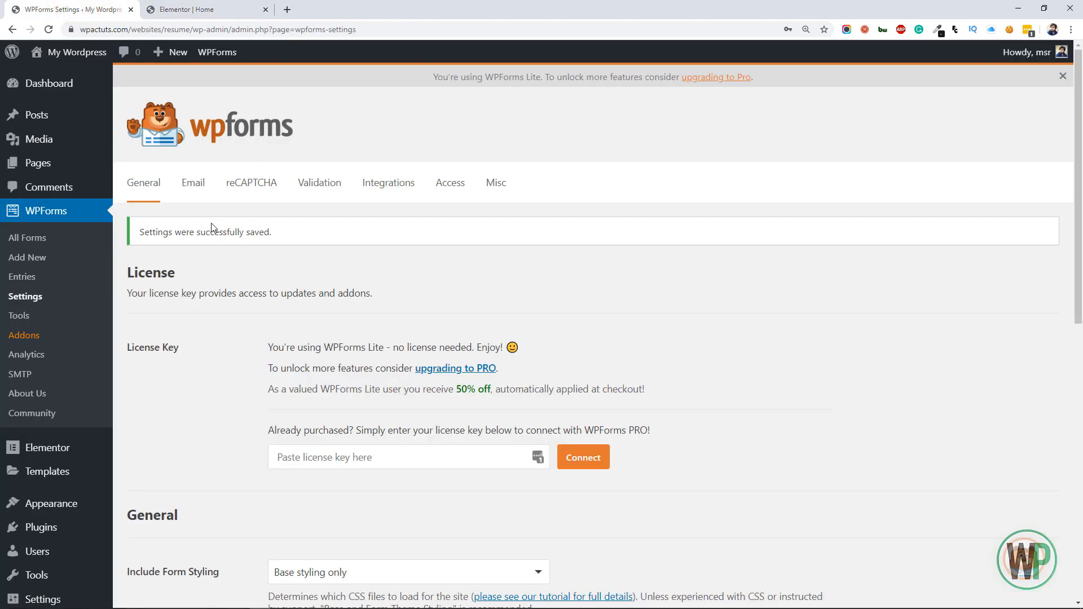
Open the Simple Contact Form from the WPForms forms list and rename it Contact Form in its general settings
{"action": "left_click", "coordinate": [49, 241]}
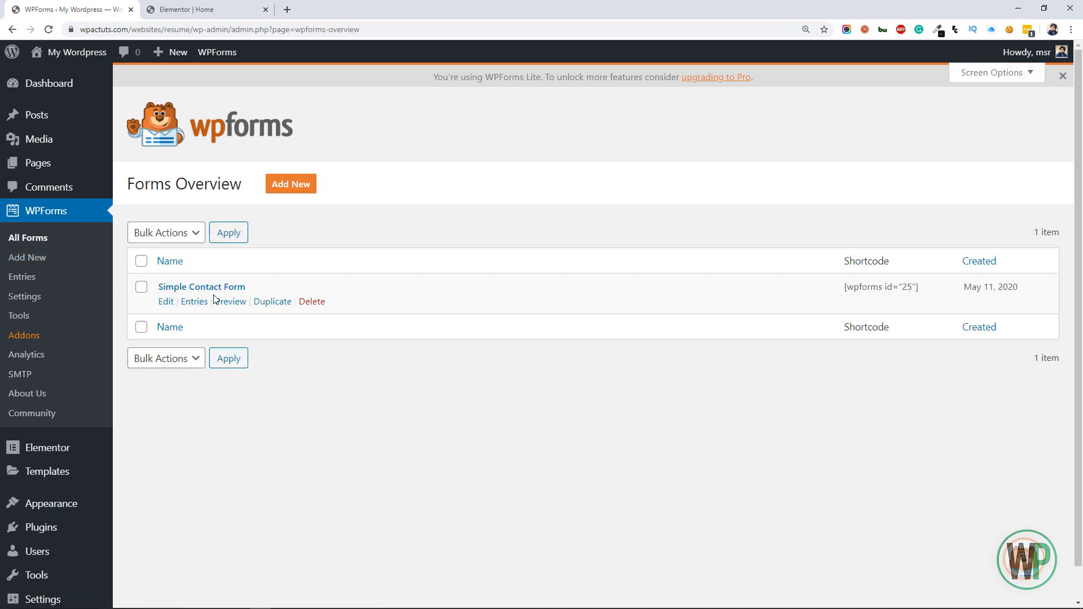
{"action": "left_click", "coordinate": [203, 288]}
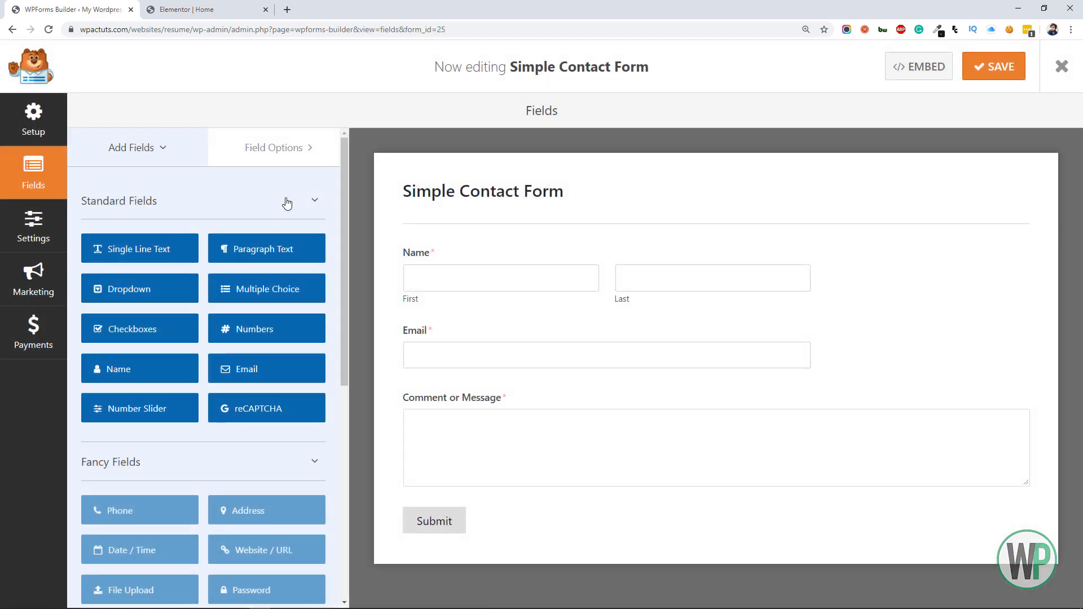
{"action": "left_click", "coordinate": [42, 229]}
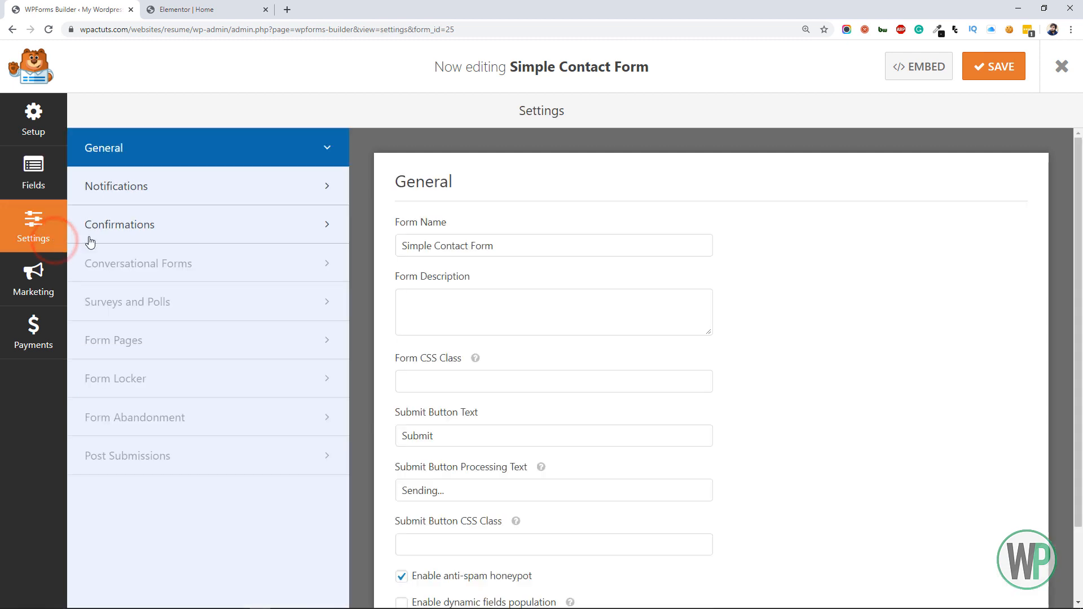
{"action": "scroll", "coordinate": [461, 239], "scroll_direction": "down", "scroll_amount": 2}
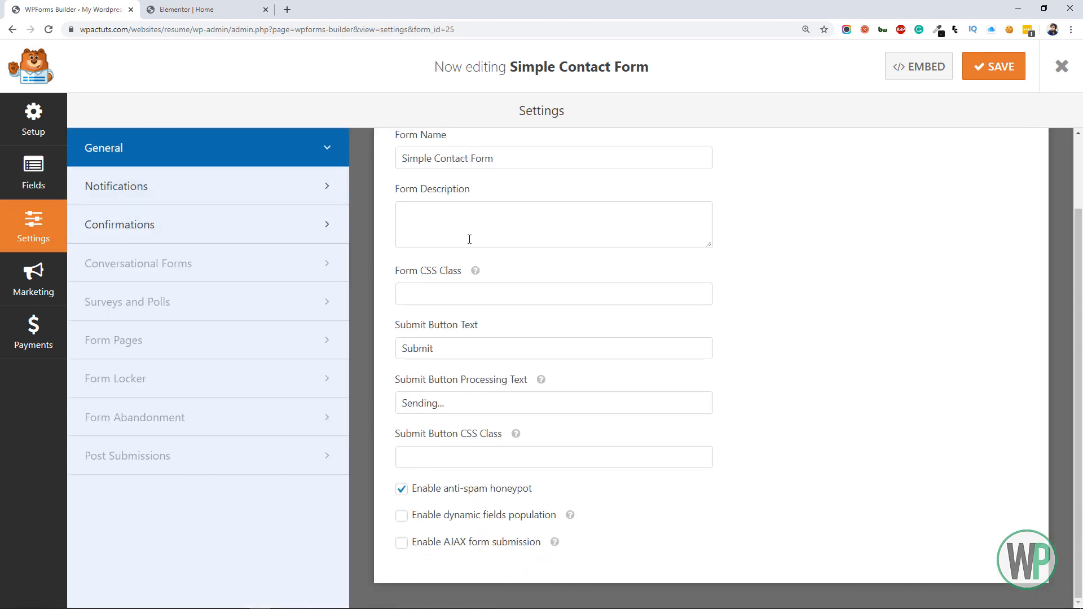
{"action": "scroll", "coordinate": [465, 243], "scroll_direction": "up", "scroll_amount": 2}
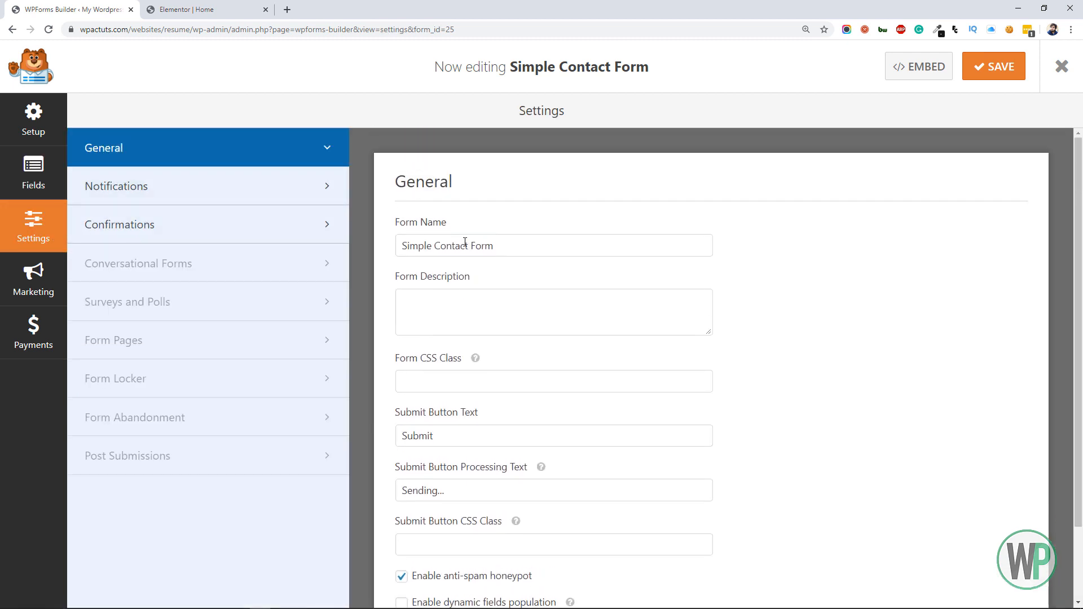
{"action": "left_click_drag", "start_coordinate": [434, 246], "coordinate": [398, 246]}
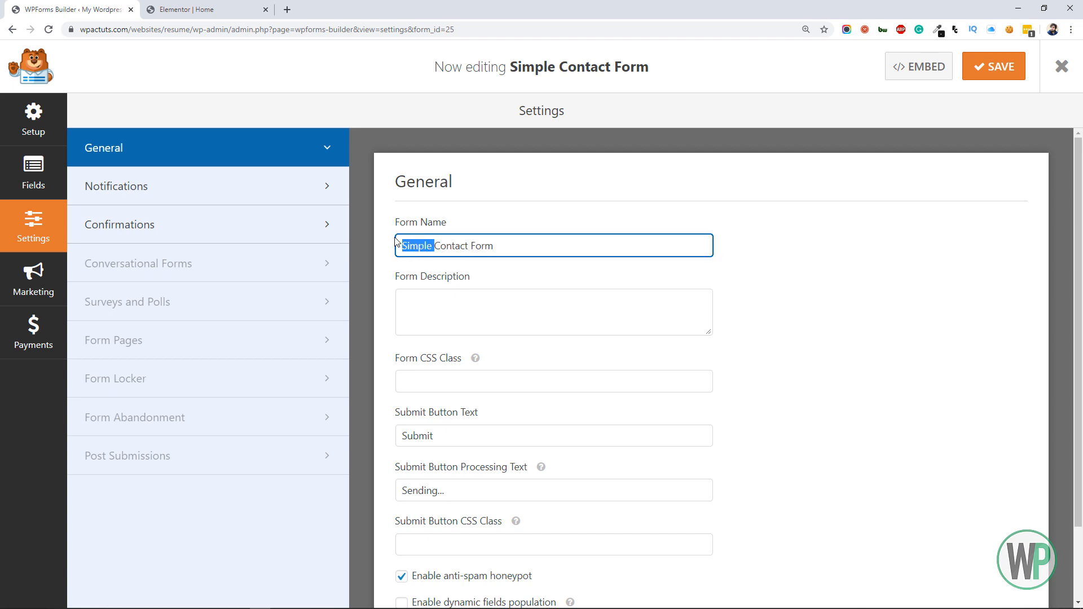
{"action": "key", "text": "BackSpace"}
Set the contact form's submit button text to Send Message
{"action": "scroll", "coordinate": [428, 284], "scroll_direction": "down", "scroll_amount": 2}
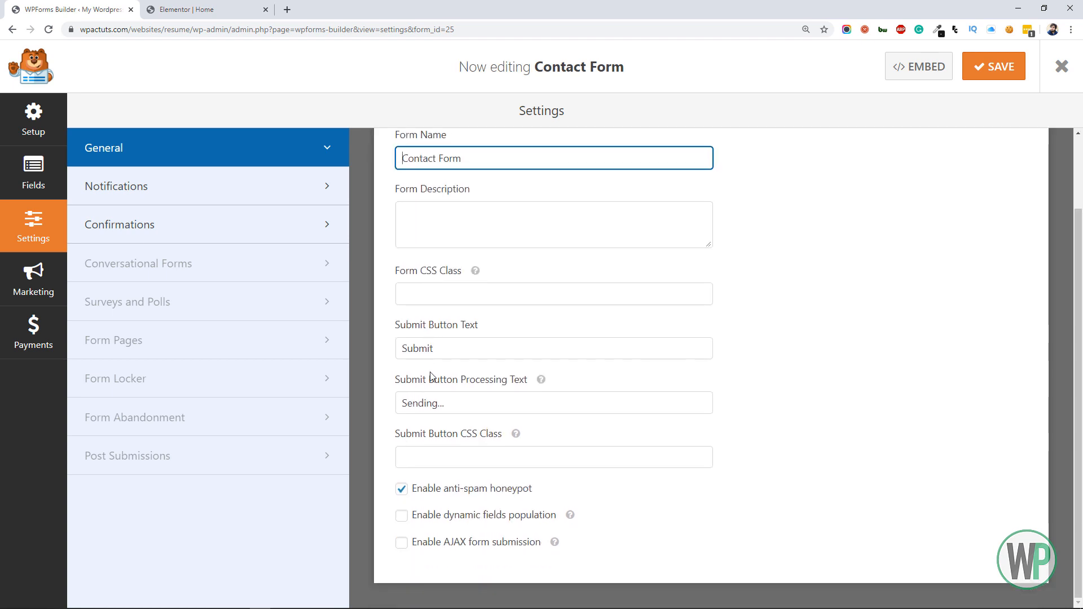
{"action": "left_click_drag", "start_coordinate": [443, 352], "coordinate": [402, 347]}
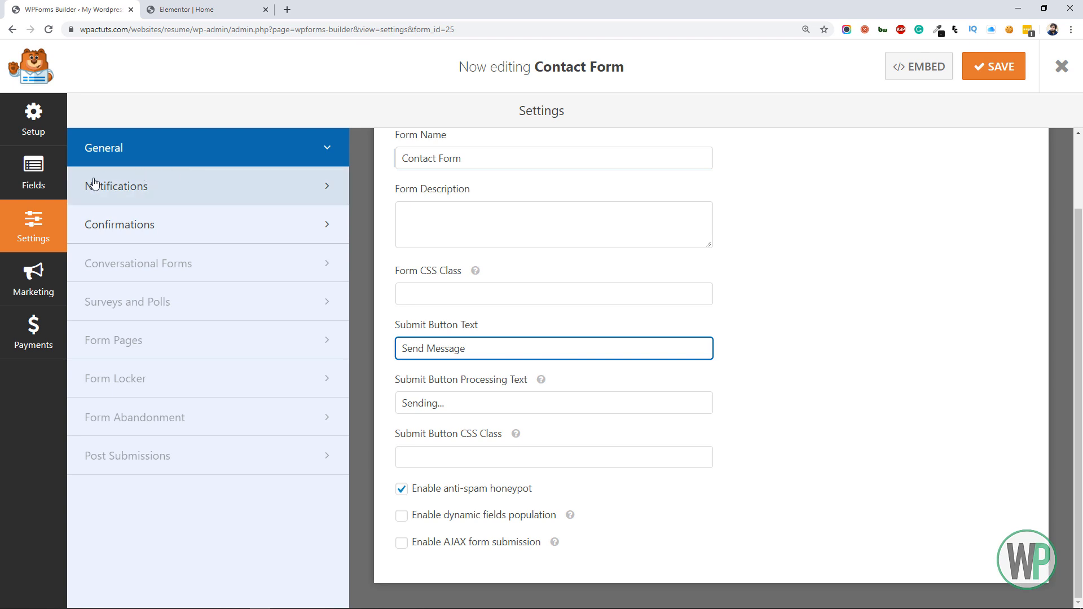
{"action": "left_click", "coordinate": [208, 181]}
Return to the form's fields and set the Name field's size to Large in its advanced options
{"action": "left_click", "coordinate": [40, 182]}
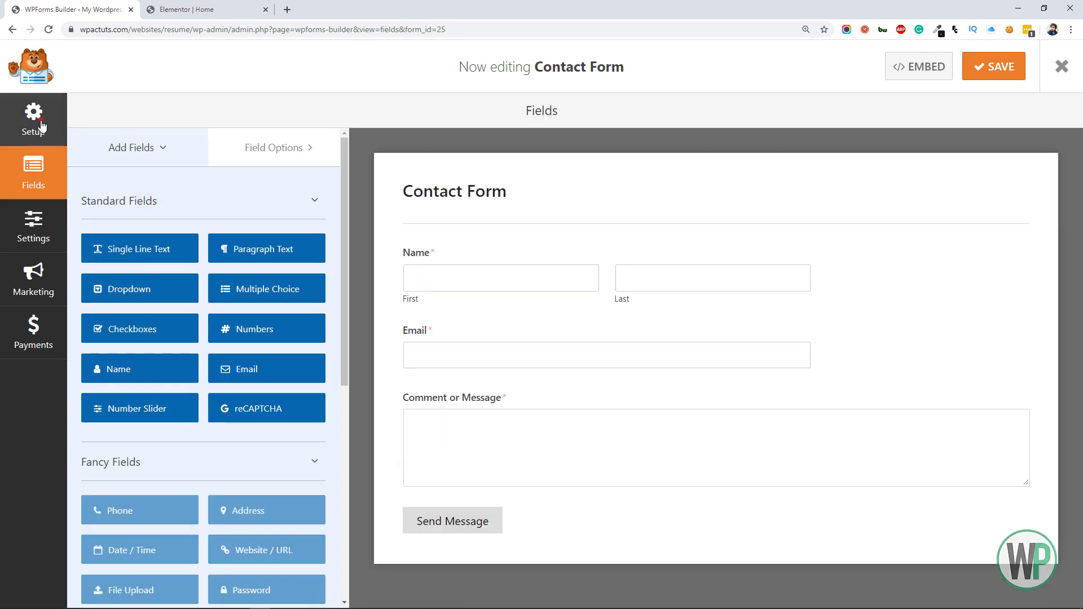
{"action": "left_click", "coordinate": [33, 119]}
{"action": "left_click", "coordinate": [35, 166]}
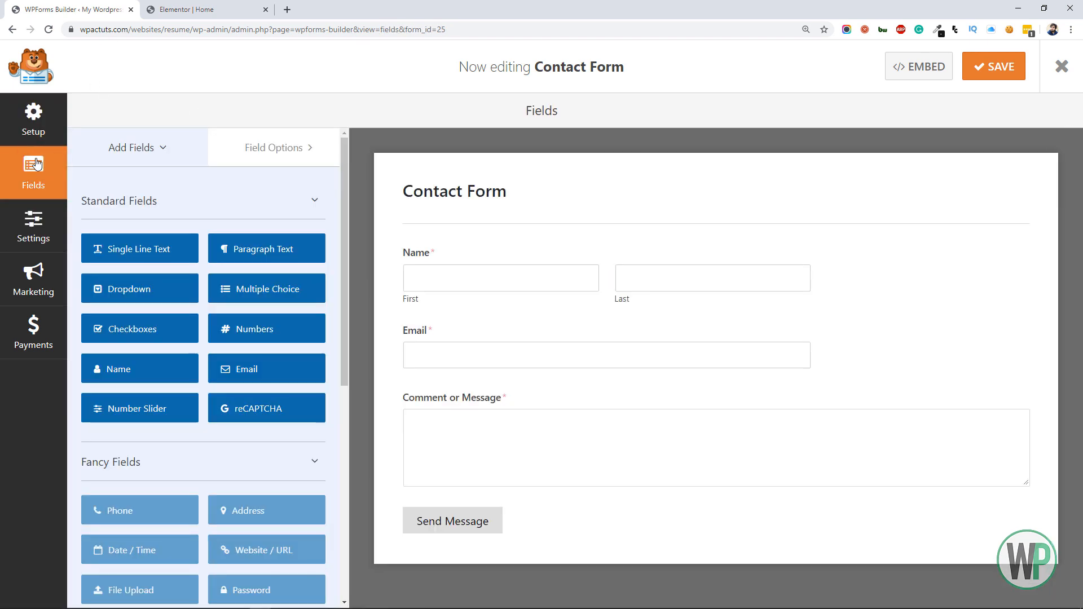
{"action": "left_click", "coordinate": [439, 255]}
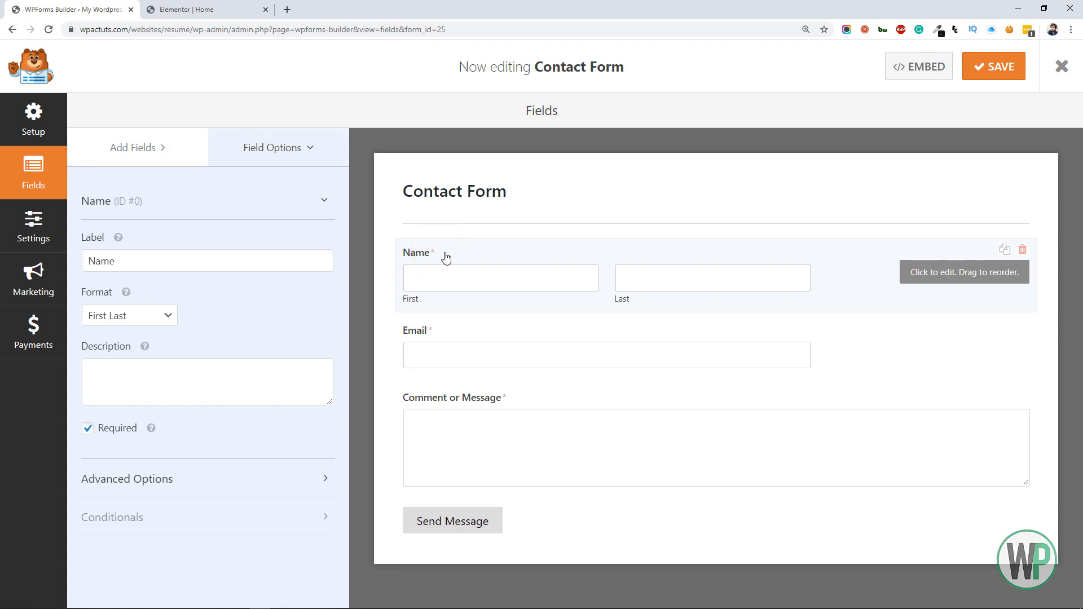
{"action": "left_click", "coordinate": [136, 263]}
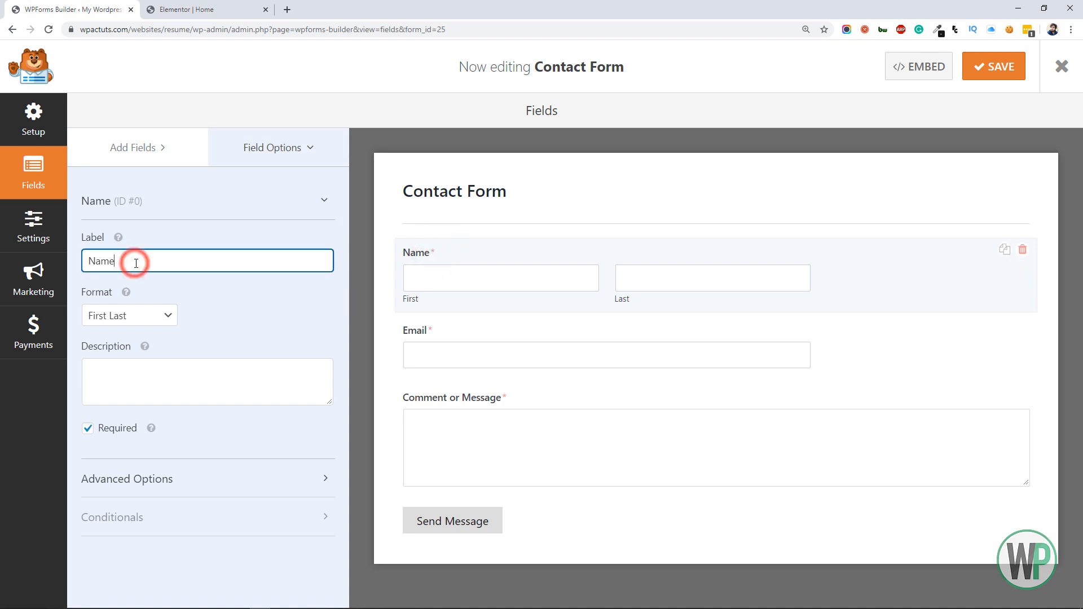
{"action": "left_click", "coordinate": [140, 318]}
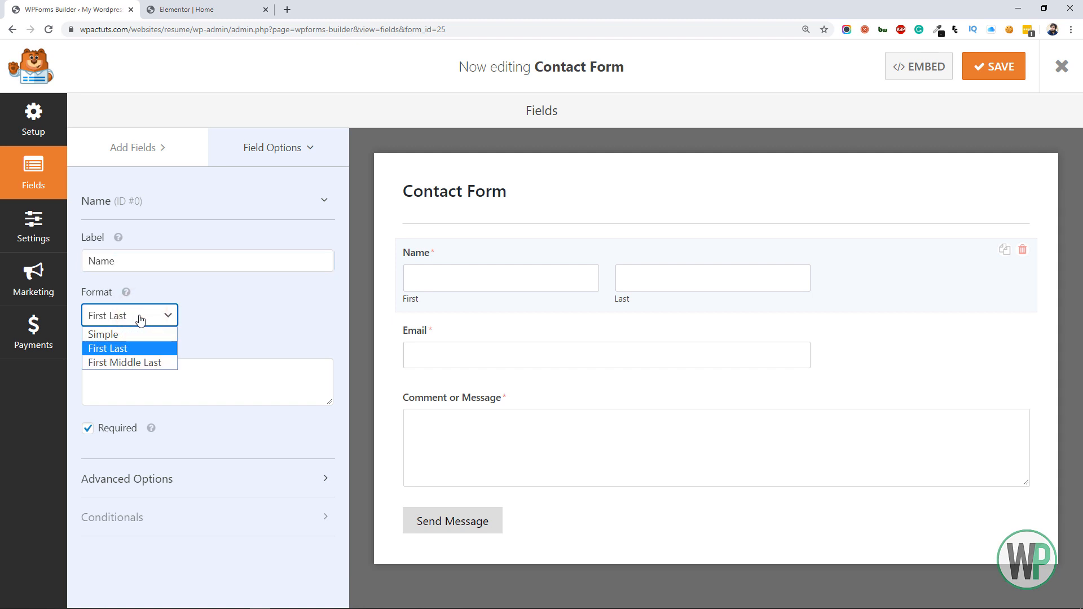
{"action": "left_click", "coordinate": [139, 319]}
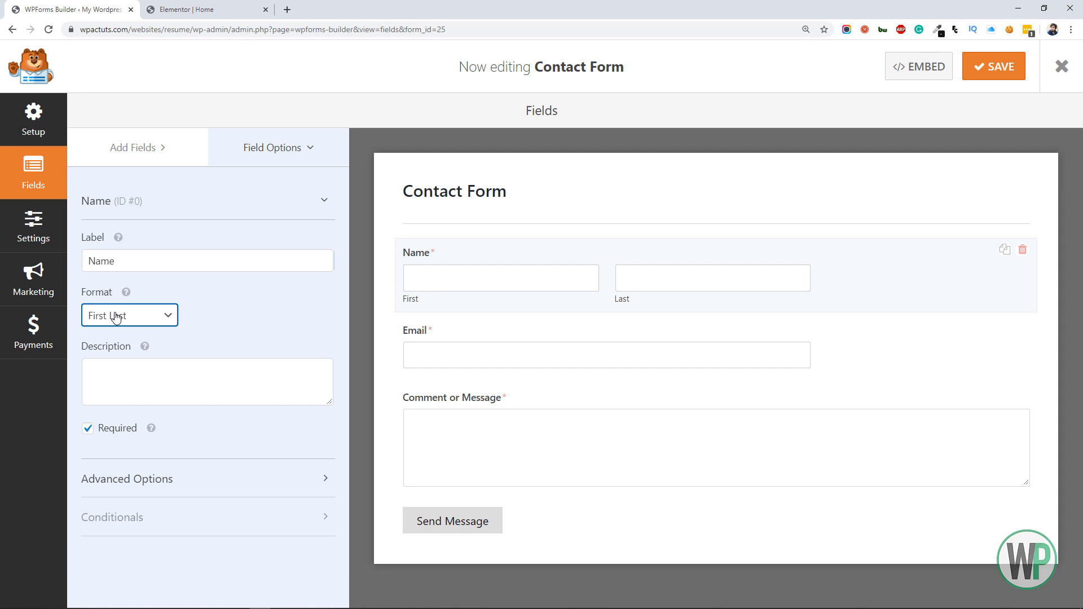
{"action": "left_click", "coordinate": [127, 479]}
{"action": "scroll", "coordinate": [184, 411], "scroll_direction": "down", "scroll_amount": 5}
{"action": "left_click", "coordinate": [97, 268]}
{"action": "left_click", "coordinate": [115, 314]}
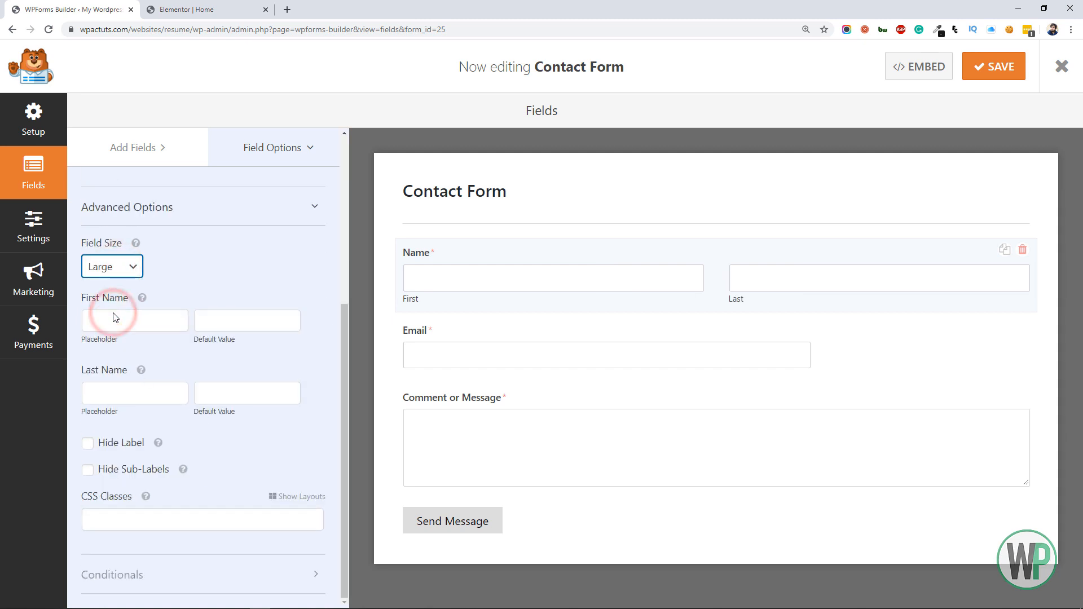
Set the Email field's size to Large, save the form and exit the form builder
{"action": "left_click", "coordinate": [446, 346]}
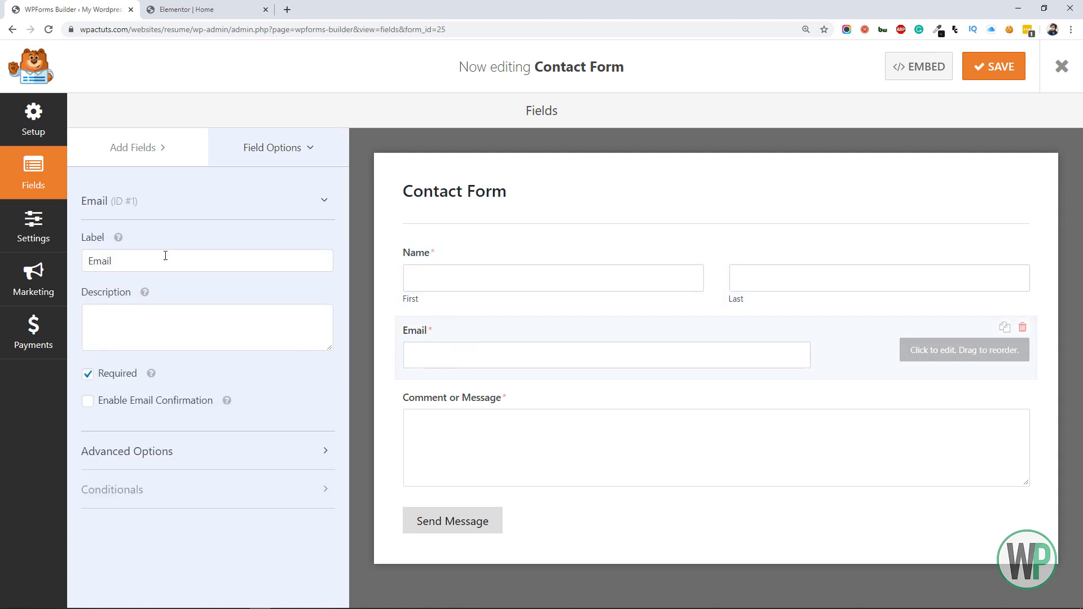
{"action": "left_click", "coordinate": [178, 450]}
{"action": "scroll", "coordinate": [117, 411], "scroll_direction": "down", "scroll_amount": 3}
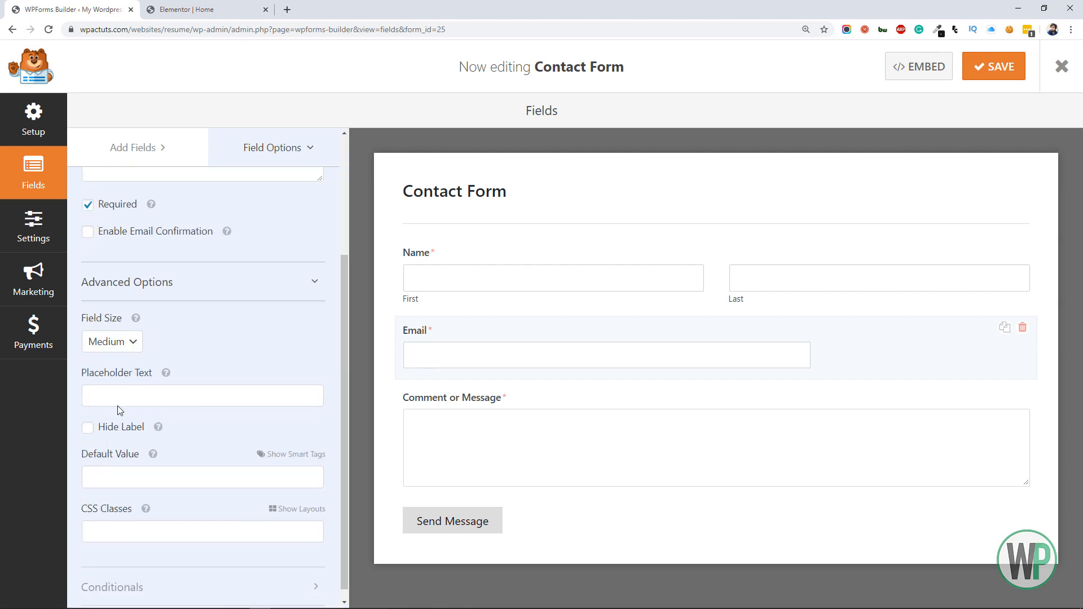
{"action": "left_click", "coordinate": [99, 342]}
{"action": "left_click", "coordinate": [106, 388]}
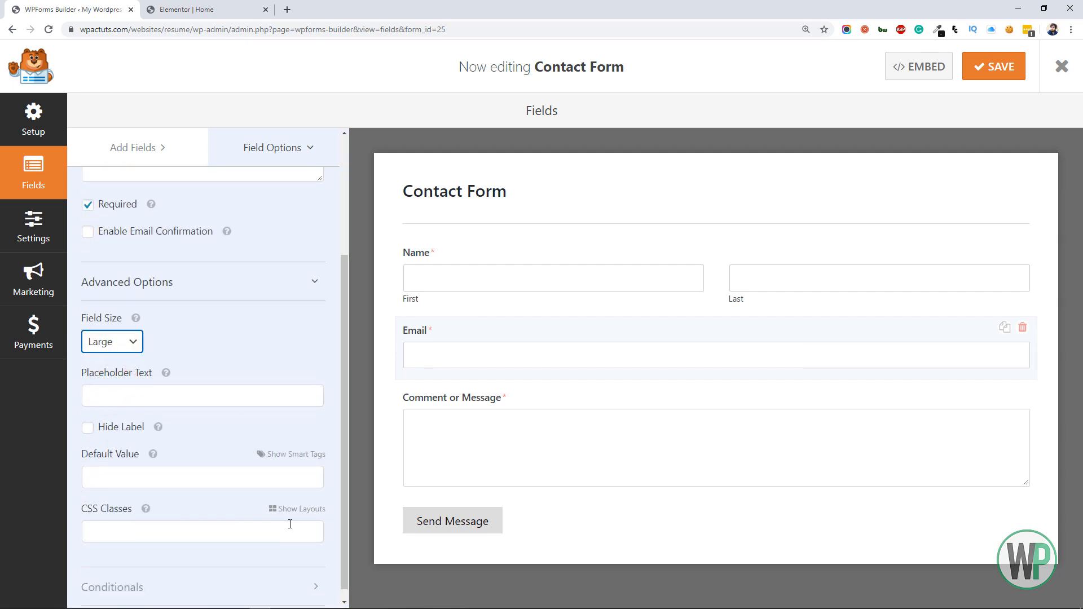
{"action": "scroll", "coordinate": [243, 513], "scroll_direction": "down", "scroll_amount": 1}
{"action": "left_click", "coordinate": [993, 66]}
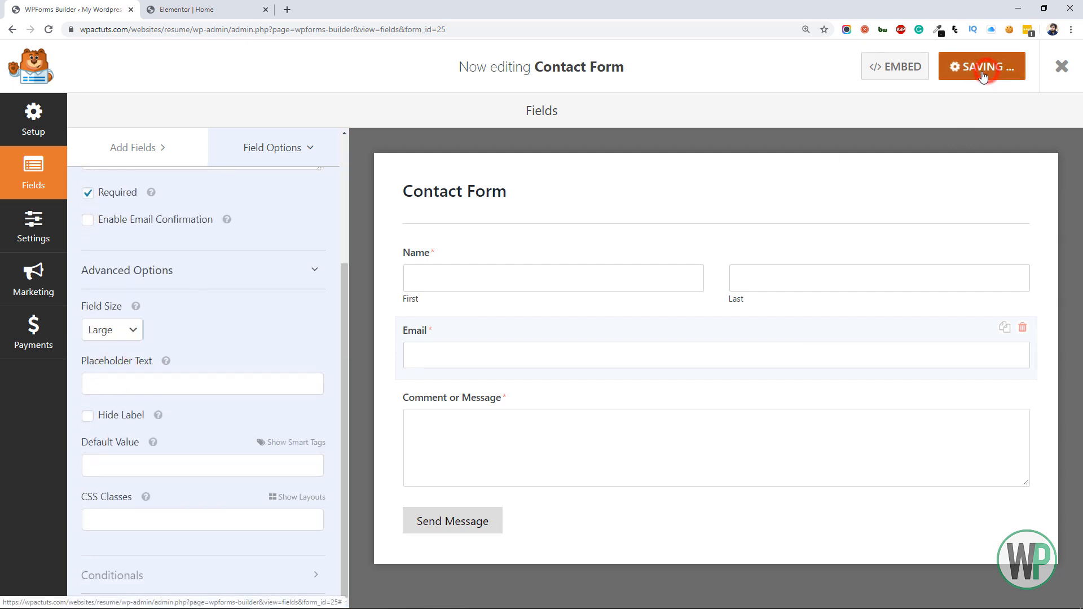
{"action": "left_click", "coordinate": [1062, 65]}
Switch to the Elementor editor, reload the page and select the form's Shortcode widget in the Contact Me section
{"action": "left_click", "coordinate": [229, 9]}
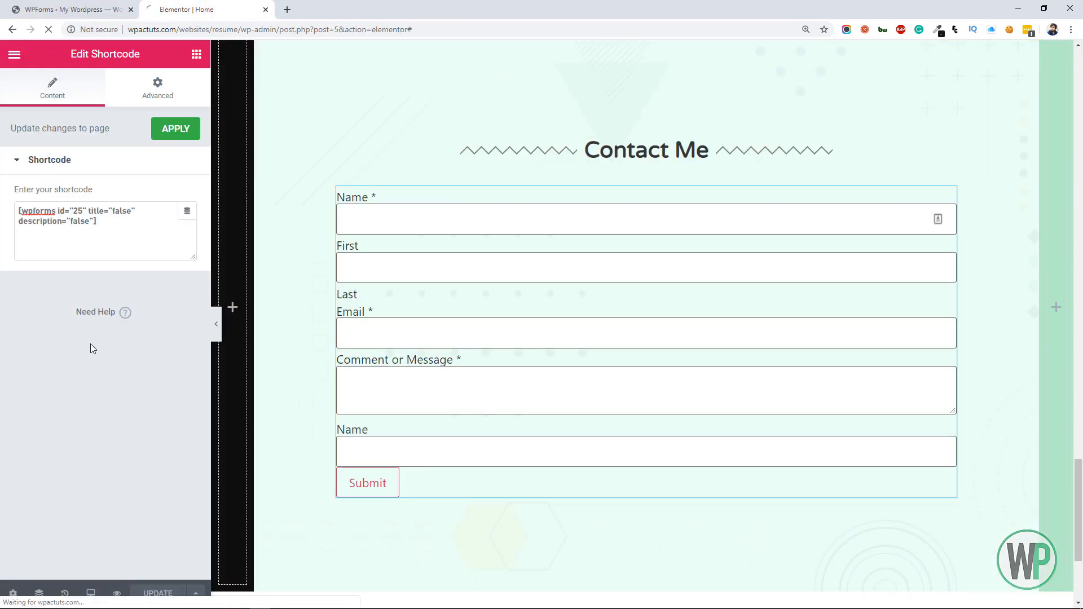
{"action": "key", "text": "F5"}
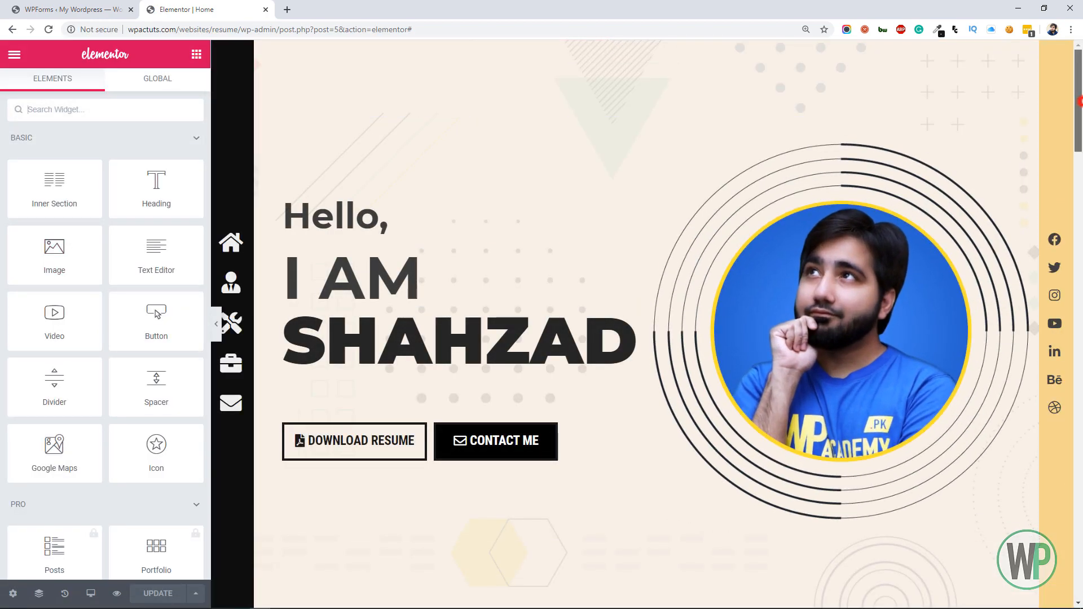
{"action": "left_click_drag", "start_coordinate": [1078, 98], "coordinate": [1081, 513]}
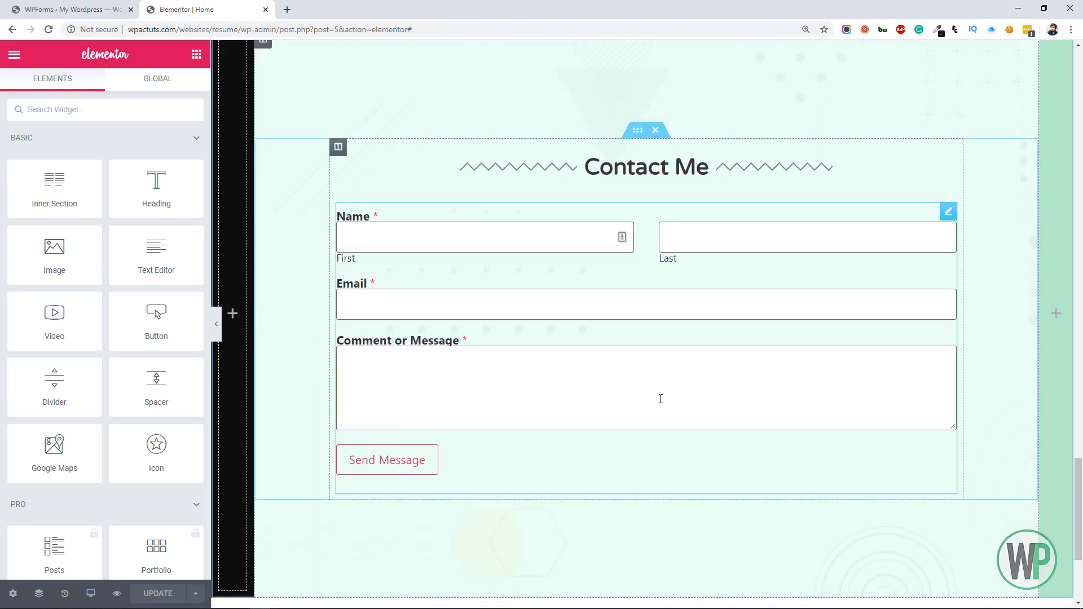
{"action": "left_click", "coordinate": [556, 211]}
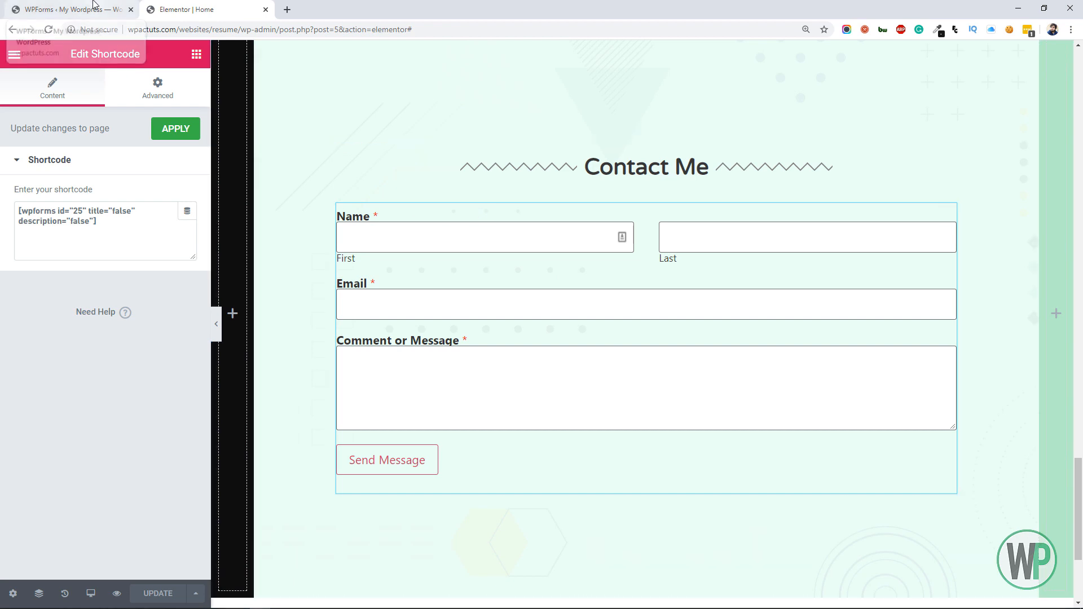
Switch to the WordPress dashboard and search the installed themes for astra
{"action": "left_click", "coordinate": [79, 10]}
{"action": "mouse_move", "coordinate": [132, 511]}
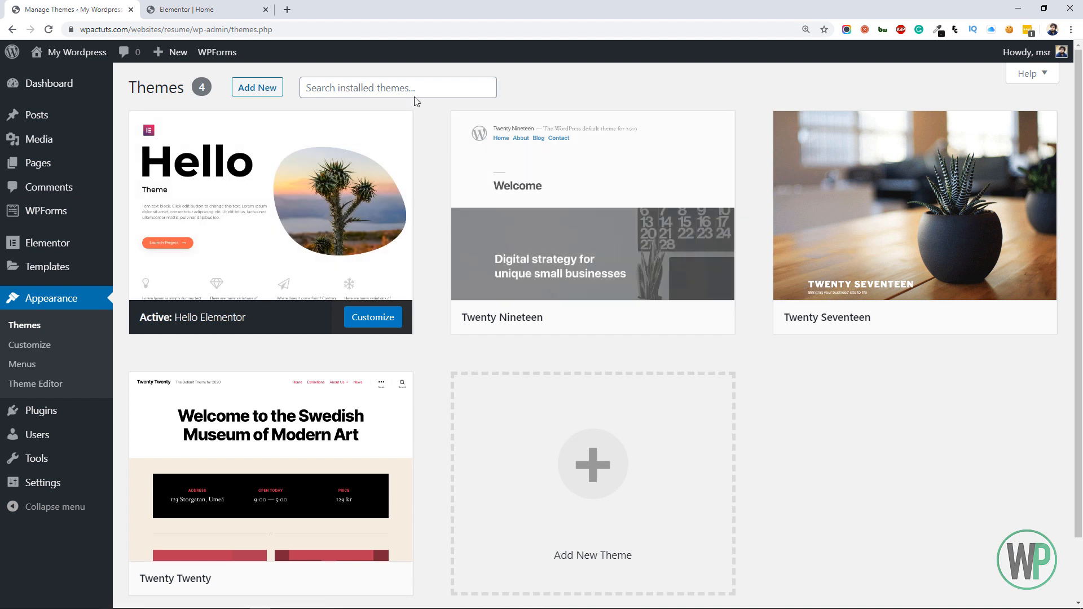
{"action": "left_click", "coordinate": [413, 92]}
{"action": "type", "text": "astra"}
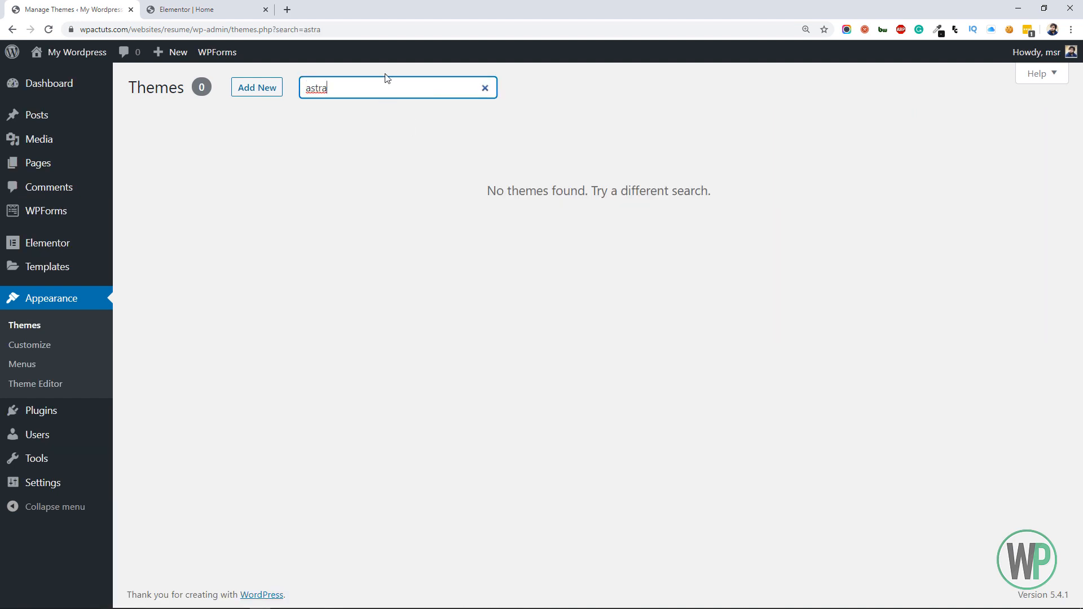
Search for astra among the themes available to add, then install and activate the Astra theme
{"action": "left_click", "coordinate": [256, 85]}
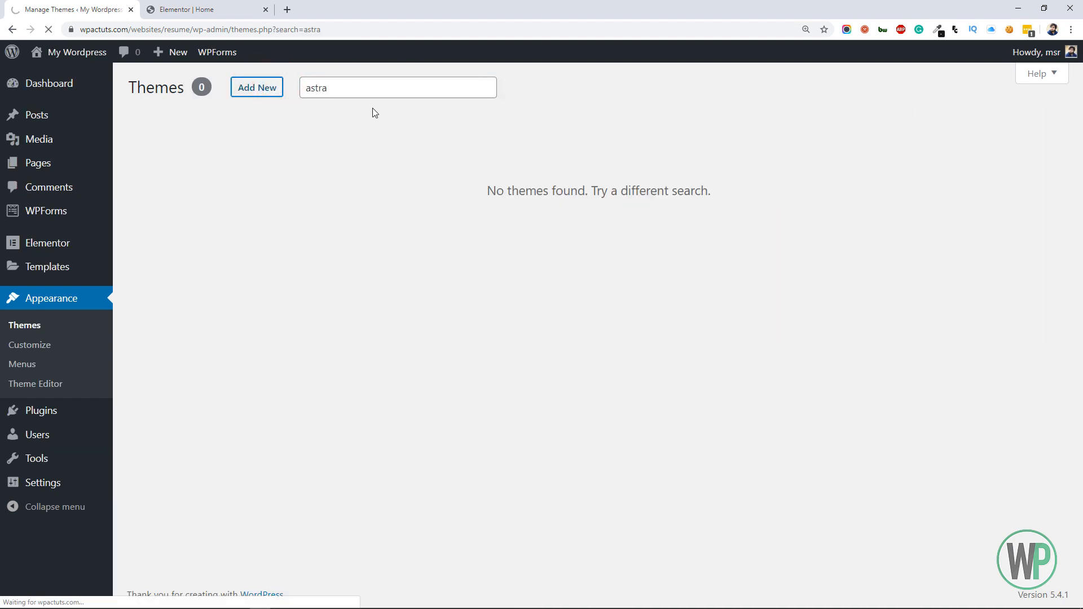
{"action": "left_click", "coordinate": [370, 92]}
{"action": "left_click", "coordinate": [882, 128]}
{"action": "type", "text": "a"}
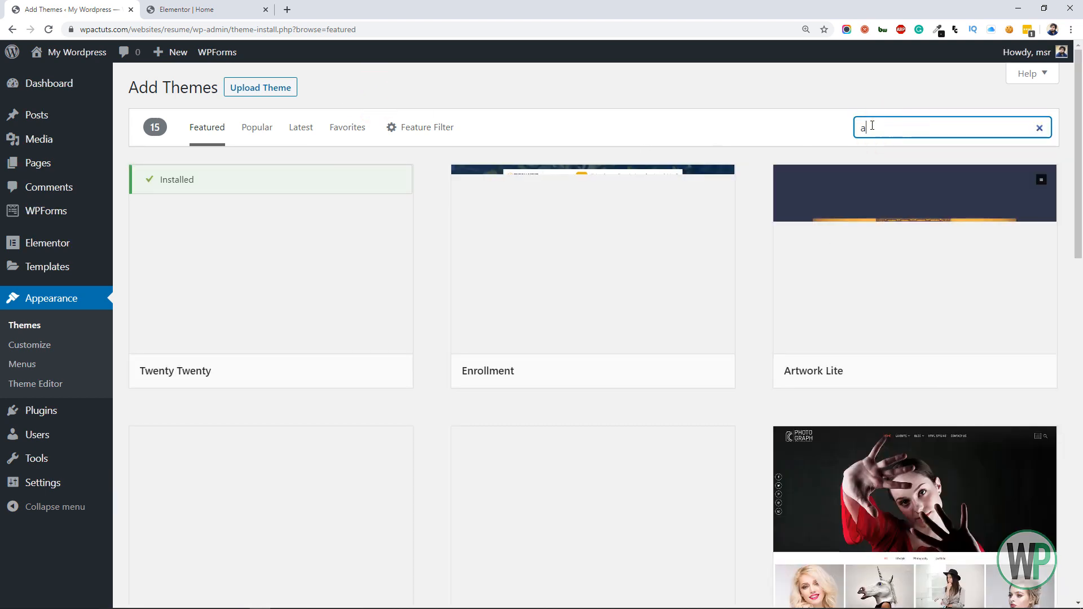
{"action": "type", "text": "strq"}
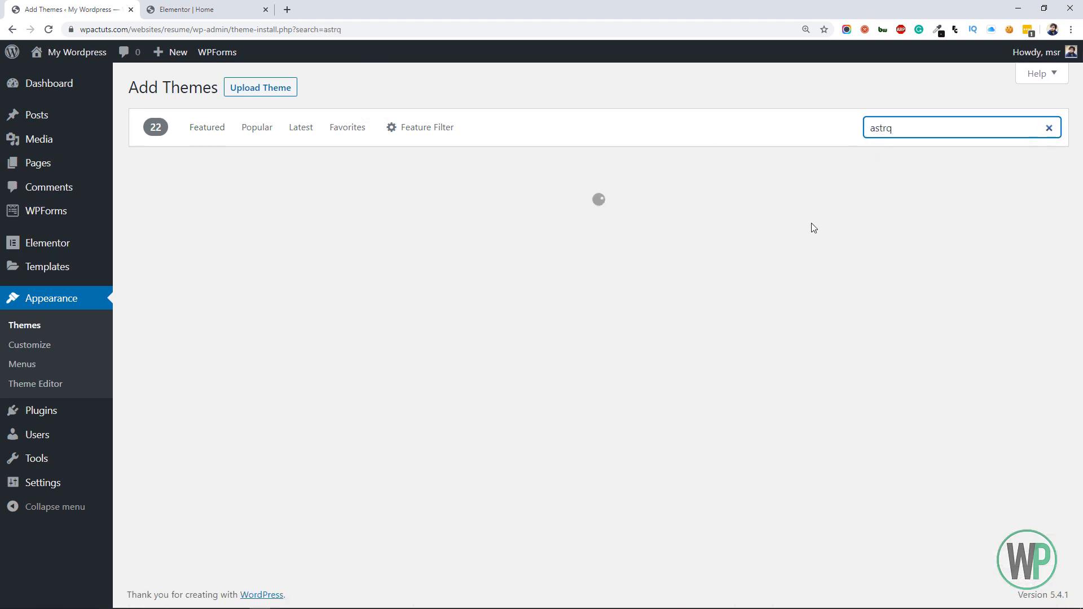
{"action": "key", "text": "BackSpace"}
{"action": "type", "text": "a"}
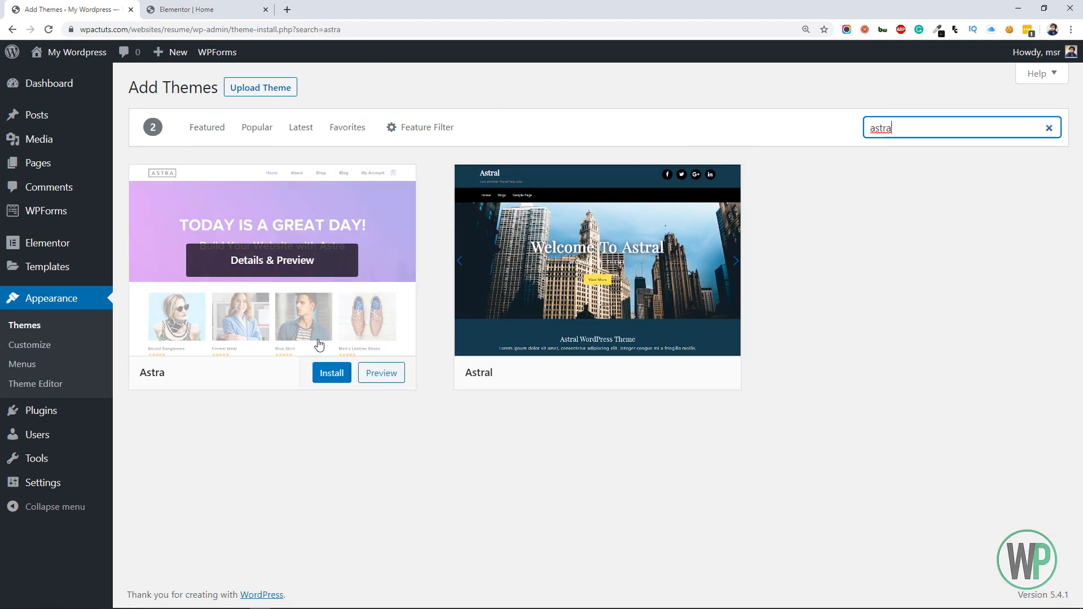
{"action": "left_click", "coordinate": [330, 374]}
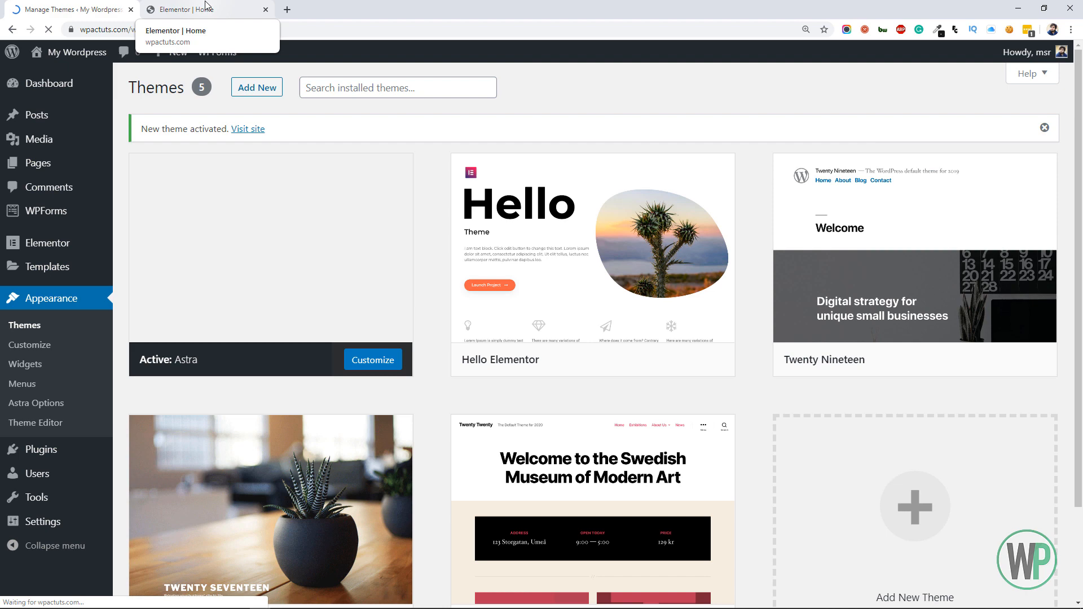
Reload the page in the Elementor editor and examine the contact form with the new theme
{"action": "left_click", "coordinate": [205, 6]}
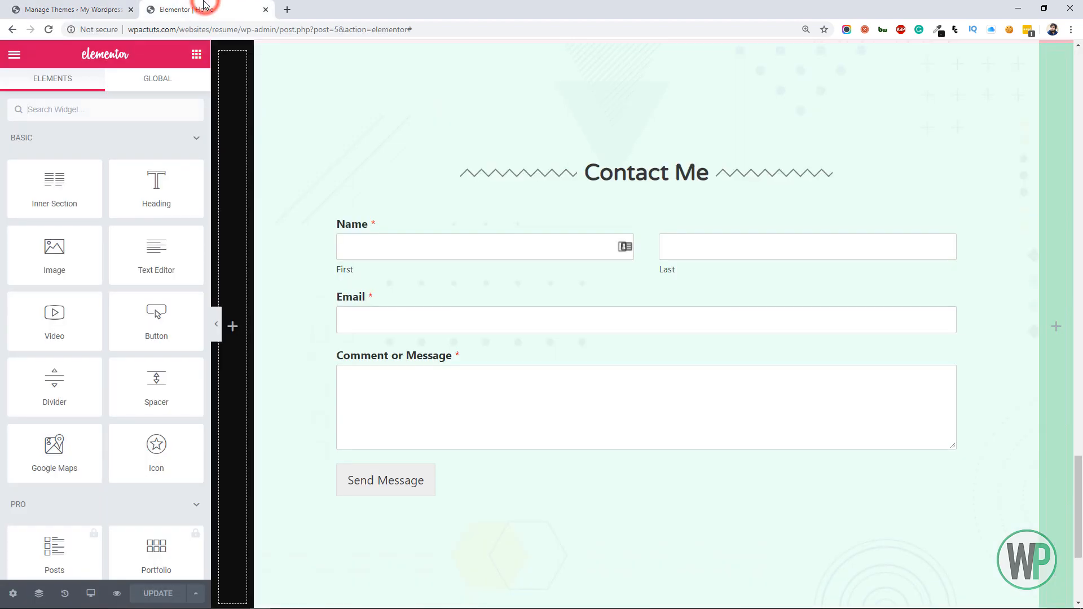
{"action": "key", "text": "F5"}
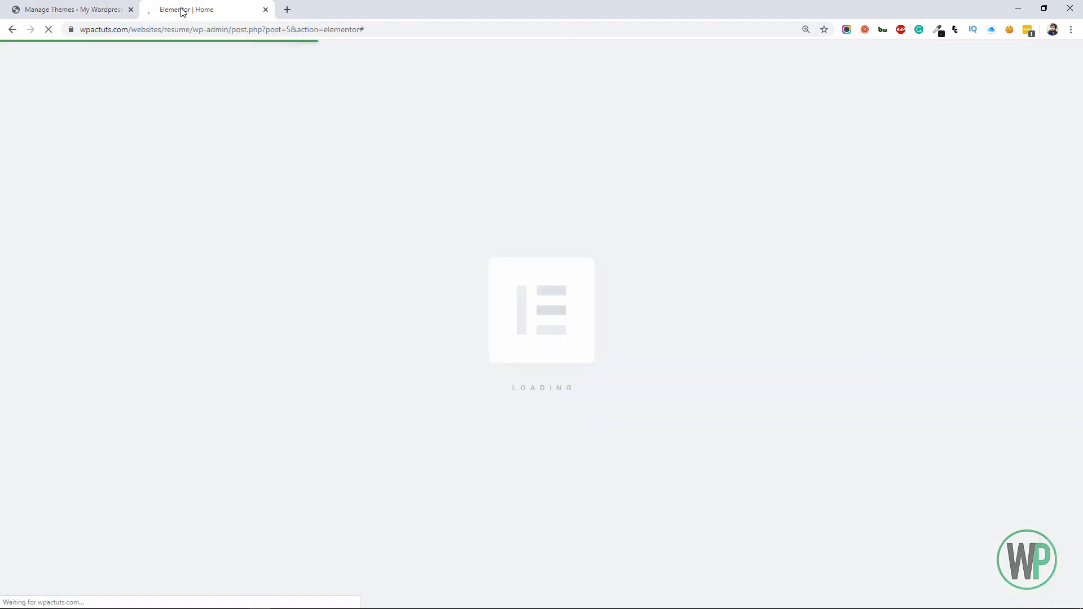
{"action": "left_click_drag", "start_coordinate": [1081, 93], "coordinate": [1081, 508]}
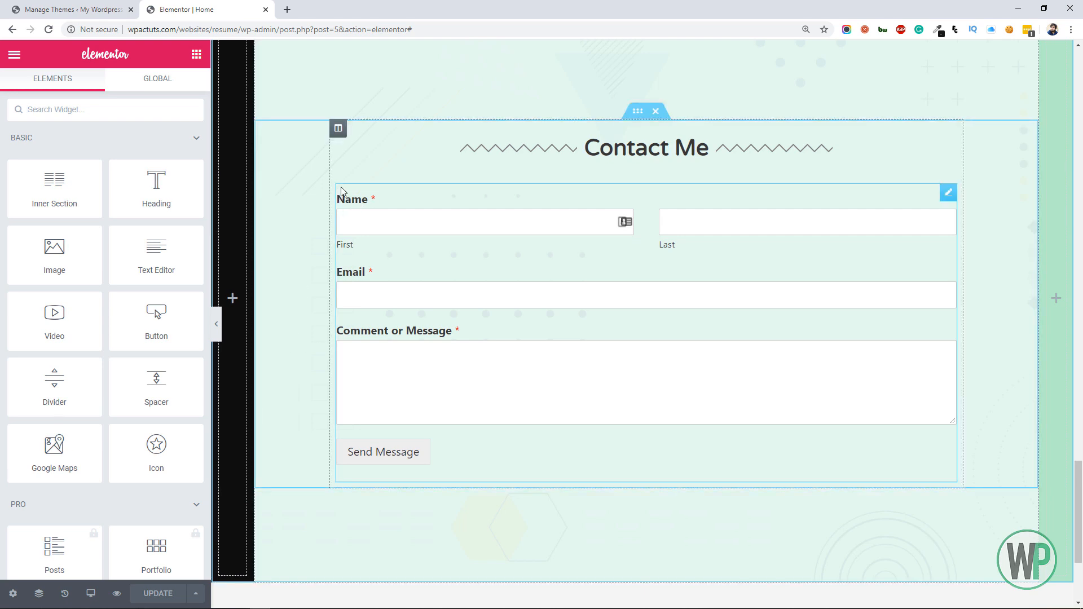
Set the padding of the contact form's Shortcode widget to 20 px on all sides
{"action": "left_click", "coordinate": [730, 207]}
{"action": "left_click", "coordinate": [179, 95]}
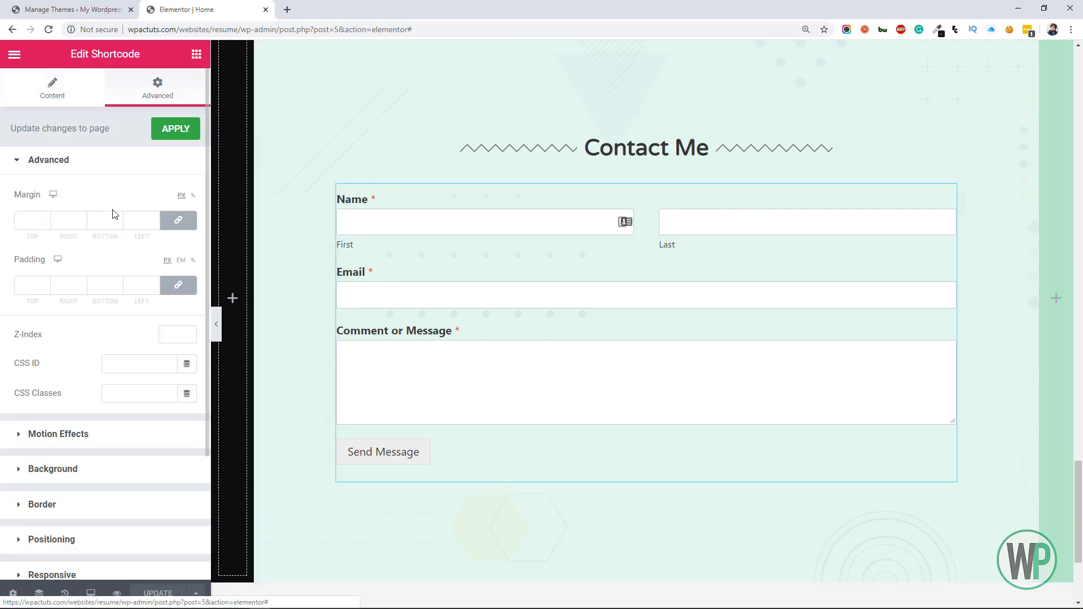
{"action": "left_click", "coordinate": [32, 284]}
{"action": "type", "text": "20"}
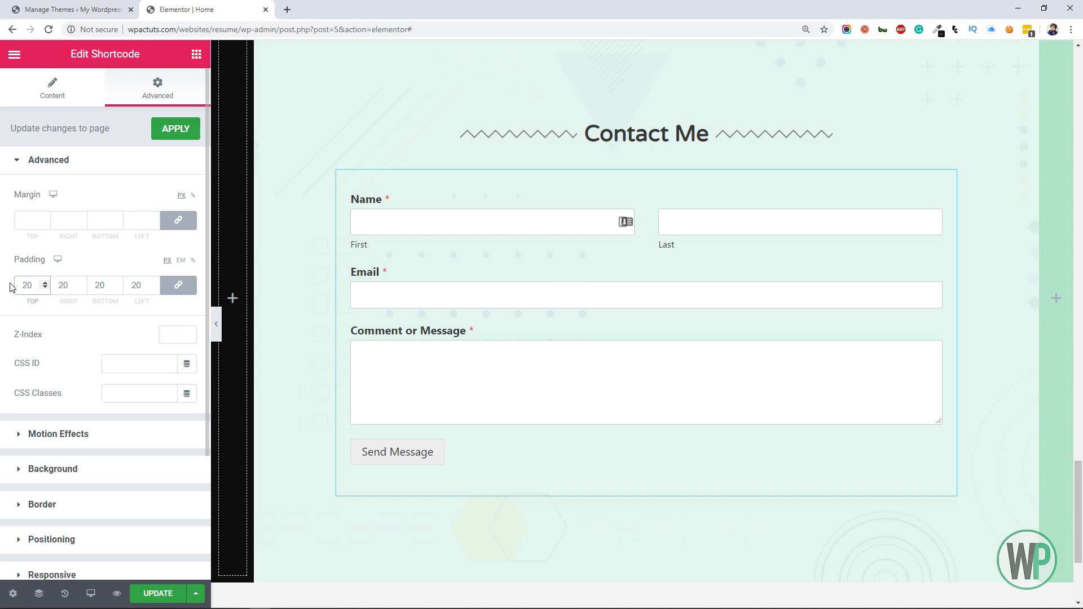
Give the contact form's Shortcode widget a classic background in semi-transparent white, #FFFFFF9E
{"action": "left_click", "coordinate": [97, 472]}
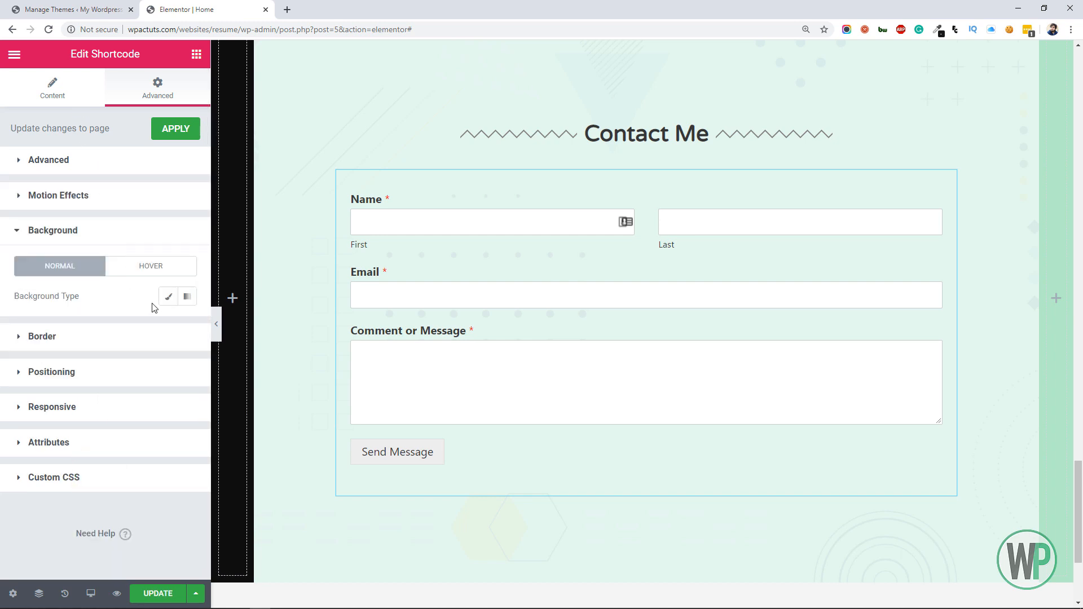
{"action": "left_click", "coordinate": [167, 296]}
{"action": "left_click", "coordinate": [168, 325]}
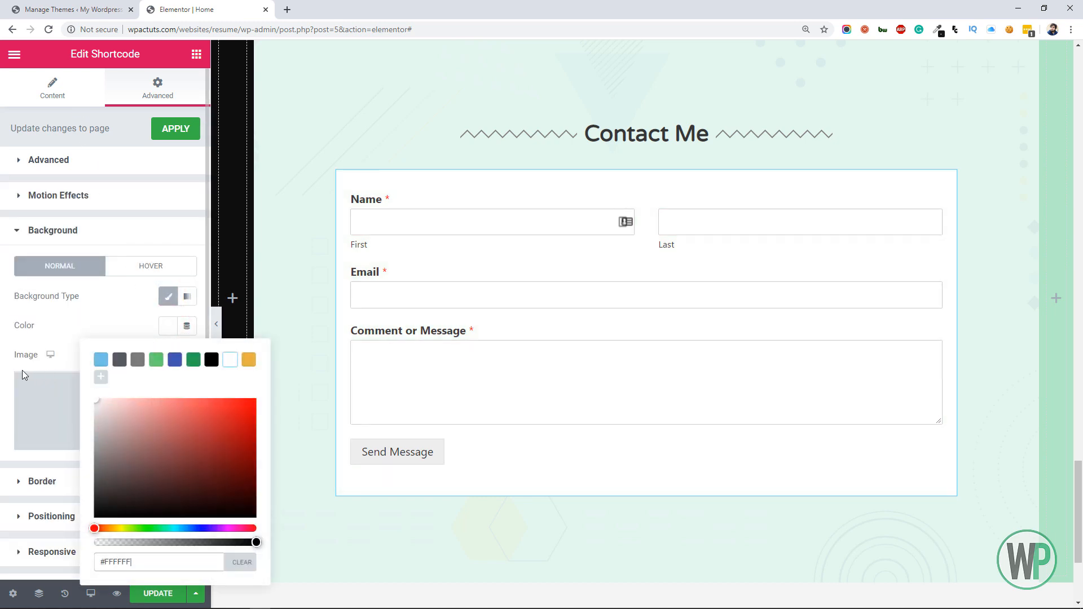
{"action": "left_click", "coordinate": [22, 374]}
{"action": "left_click", "coordinate": [165, 333]}
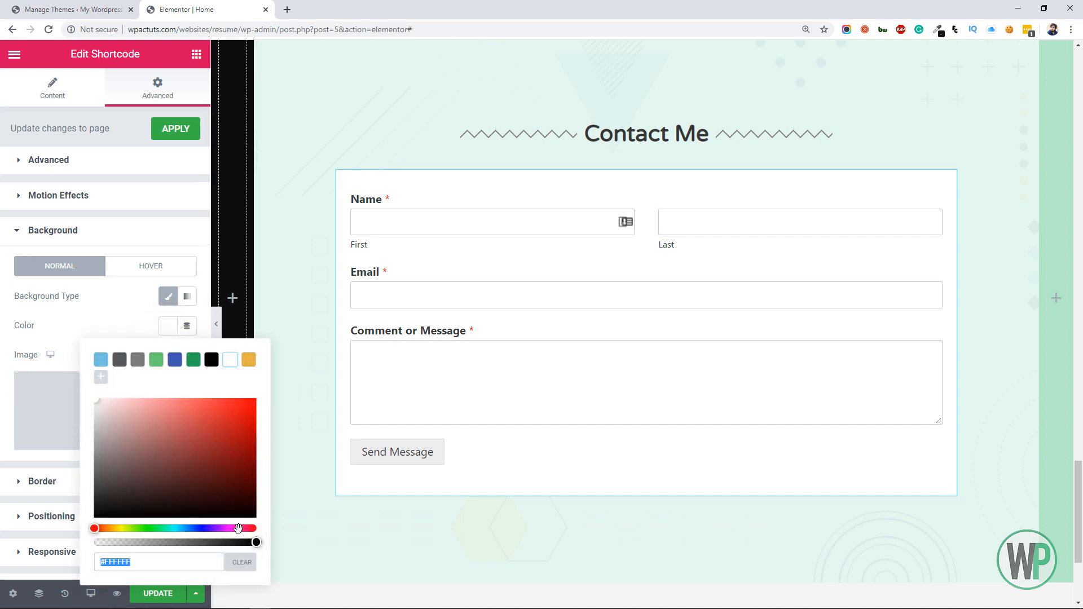
{"action": "left_click_drag", "start_coordinate": [253, 542], "coordinate": [198, 541]}
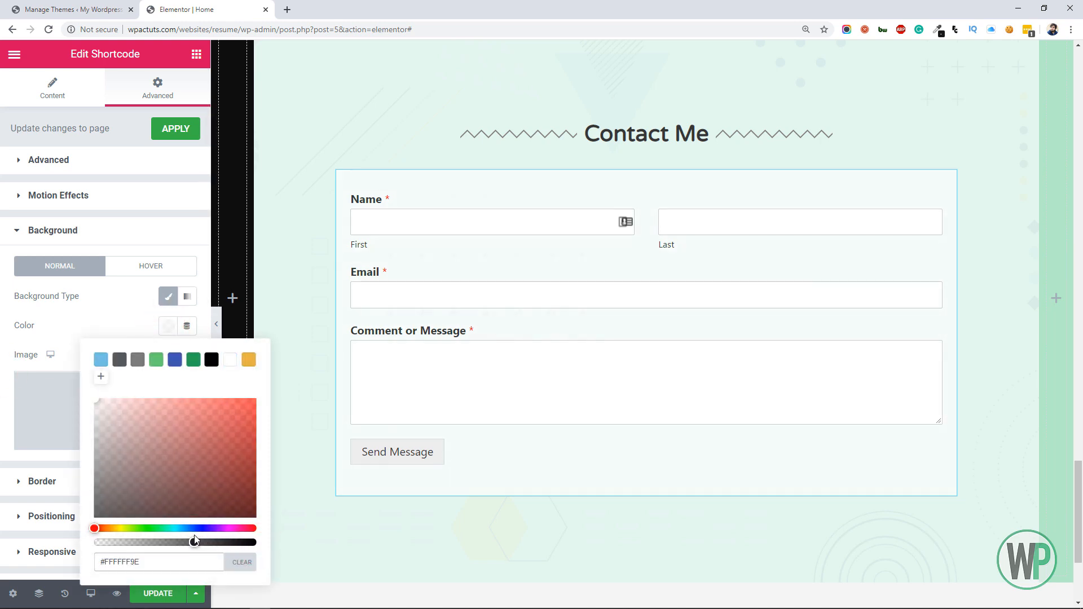
Round the contact form widget's corners with a 10 px border radius on all sides and update the page
{"action": "left_click", "coordinate": [31, 481]}
{"action": "left_click", "coordinate": [35, 387]}
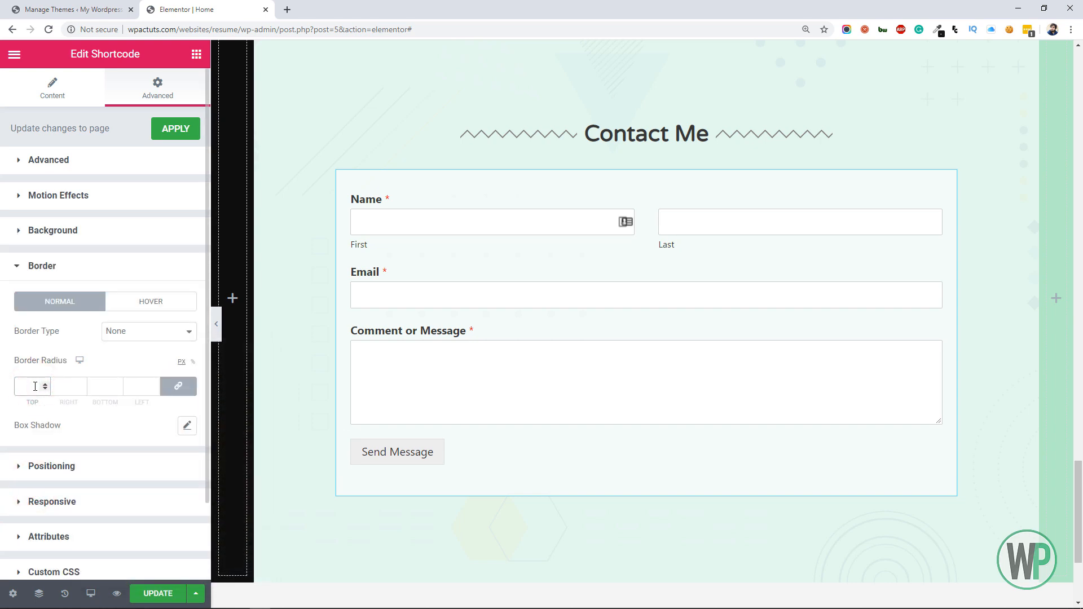
{"action": "scroll", "coordinate": [35, 386], "scroll_direction": "down", "scroll_amount": 2}
{"action": "type", "text": "10"}
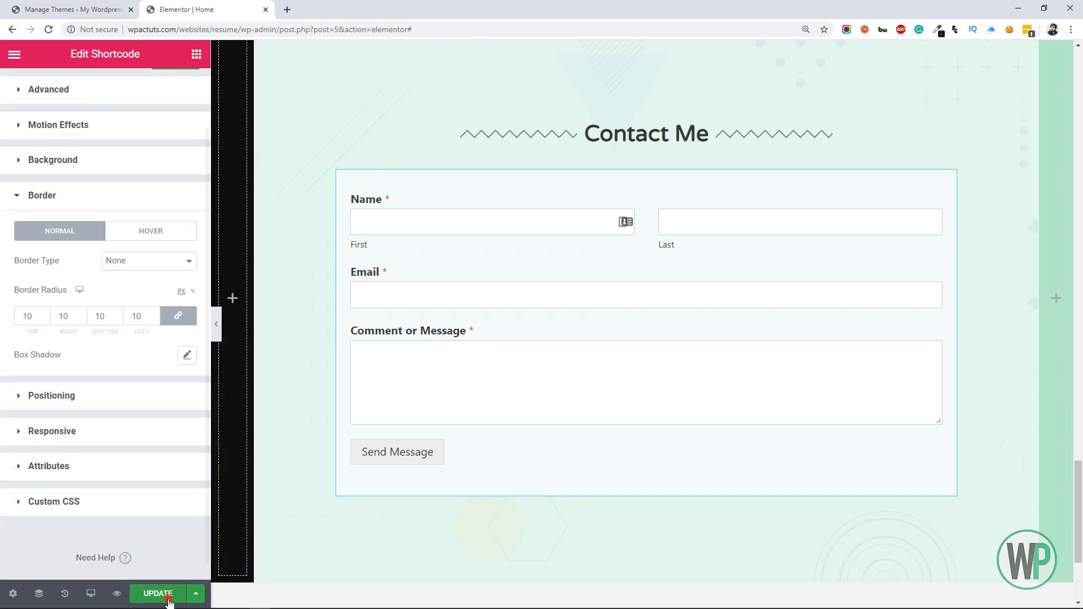
{"action": "left_click", "coordinate": [418, 121]}
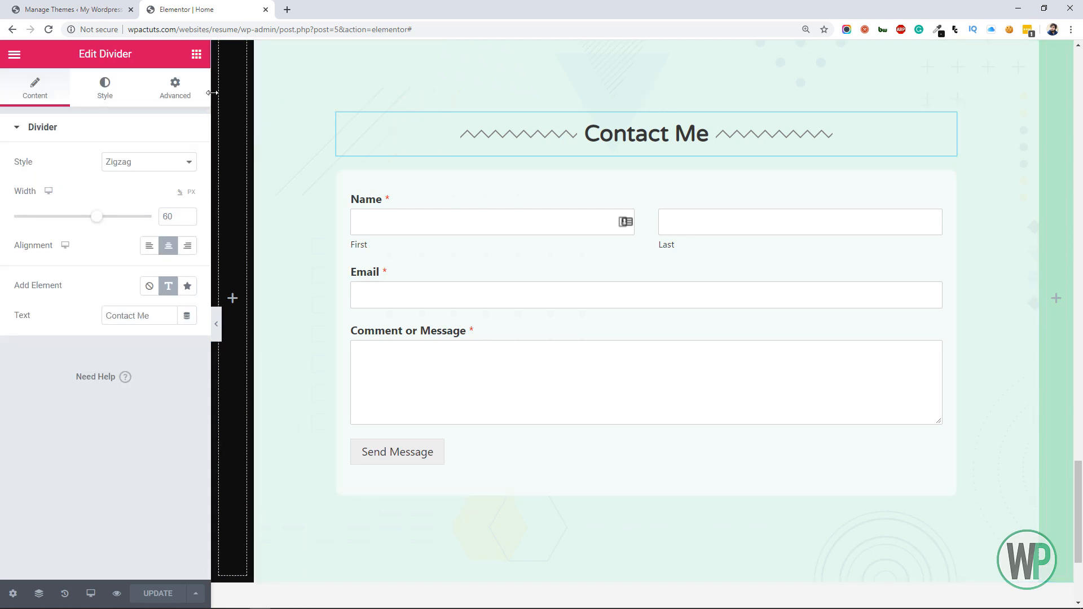
Make the contact form widget's background color more transparent and update the page
{"action": "left_click", "coordinate": [741, 194]}
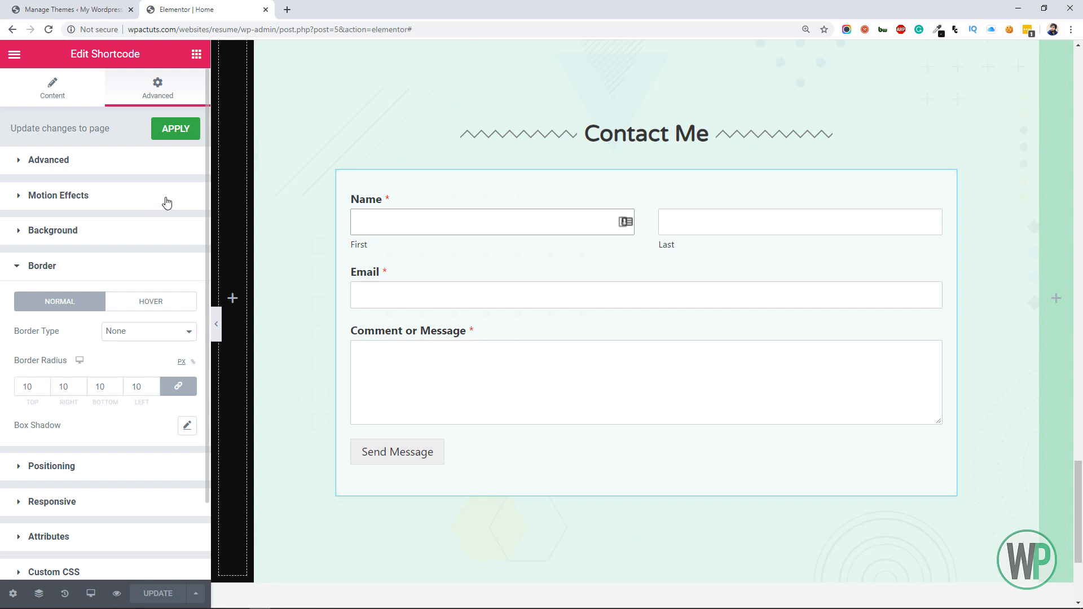
{"action": "left_click", "coordinate": [78, 229]}
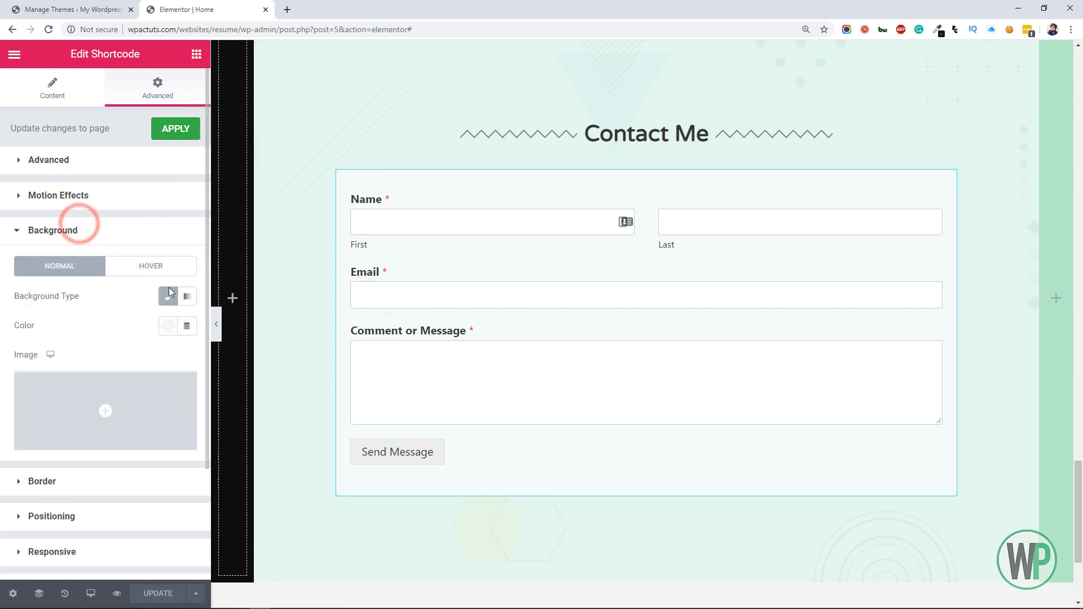
{"action": "left_click", "coordinate": [167, 326]}
{"action": "left_click_drag", "start_coordinate": [198, 542], "coordinate": [160, 542]}
{"action": "left_click", "coordinate": [151, 595]}
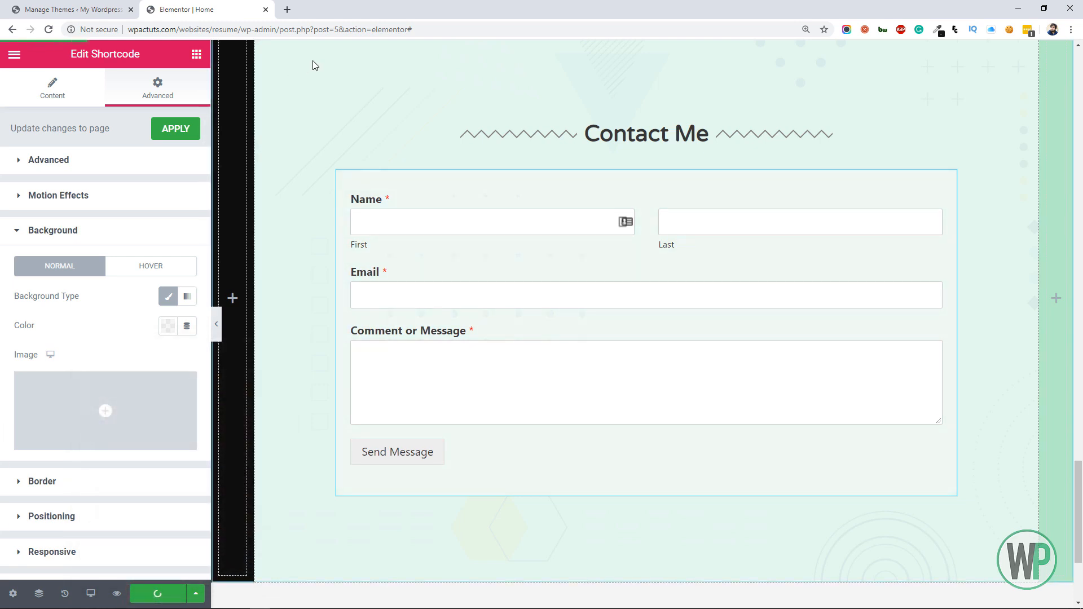
{"action": "left_click", "coordinate": [482, 124]}
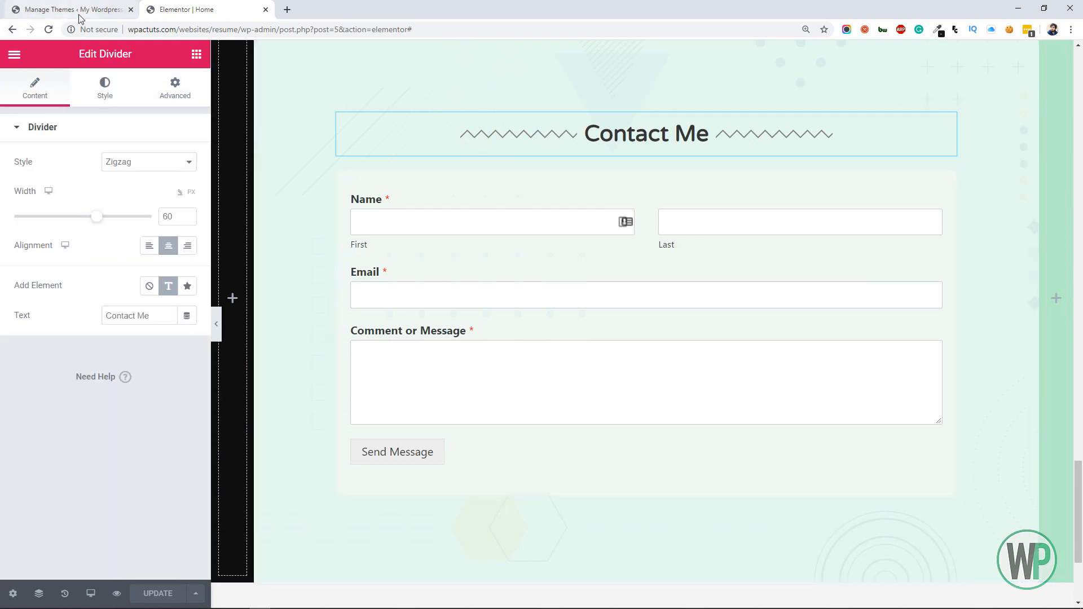
Set the contact form widget's padding to 30 px on all sides and update the page
{"action": "left_click", "coordinate": [569, 178]}
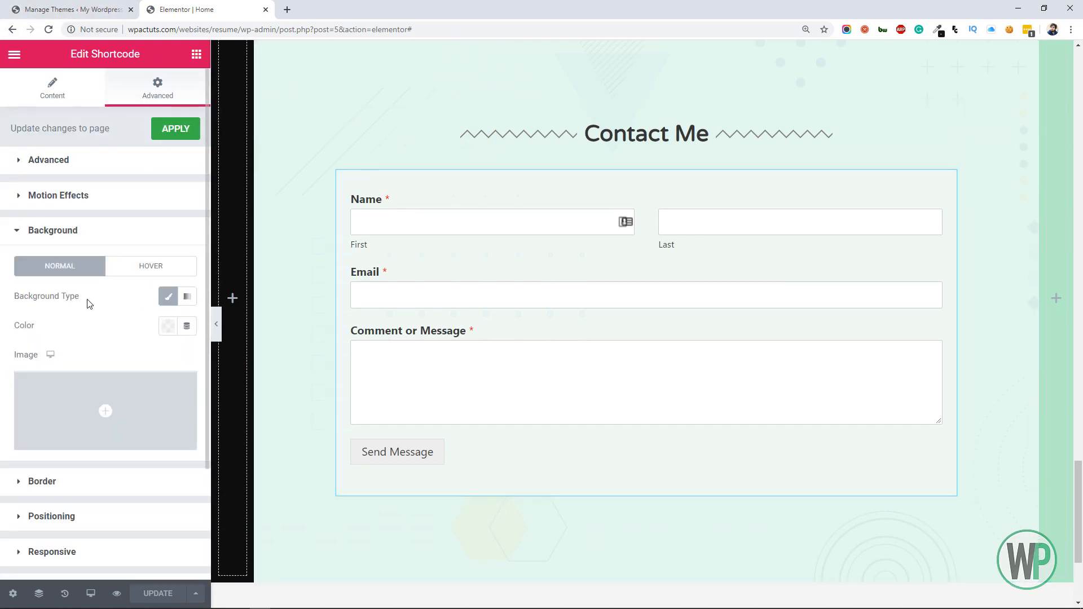
{"action": "left_click", "coordinate": [67, 160]}
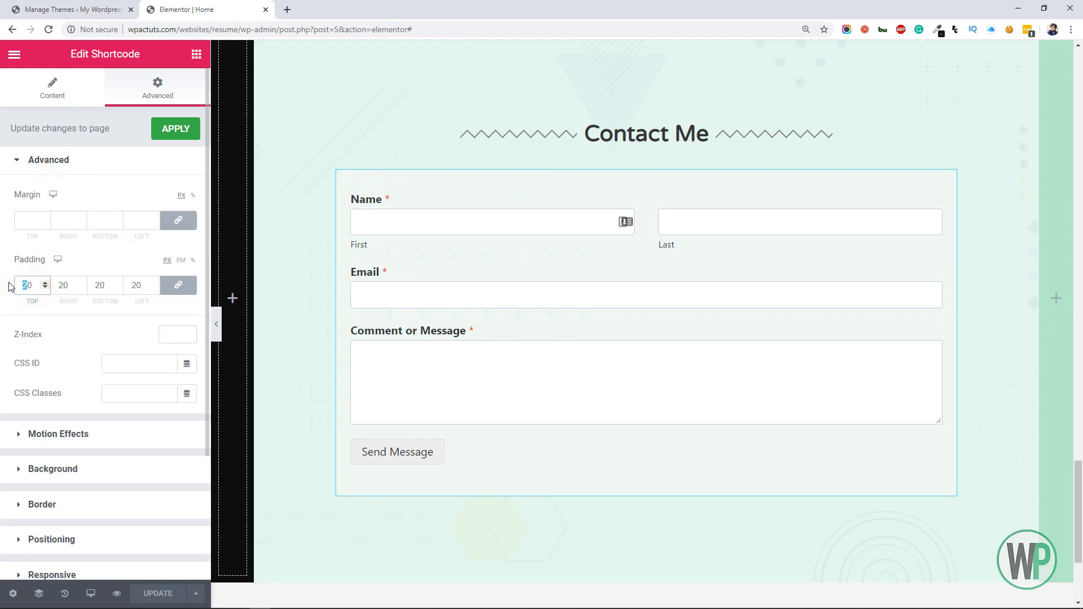
{"action": "type", "text": "3"}
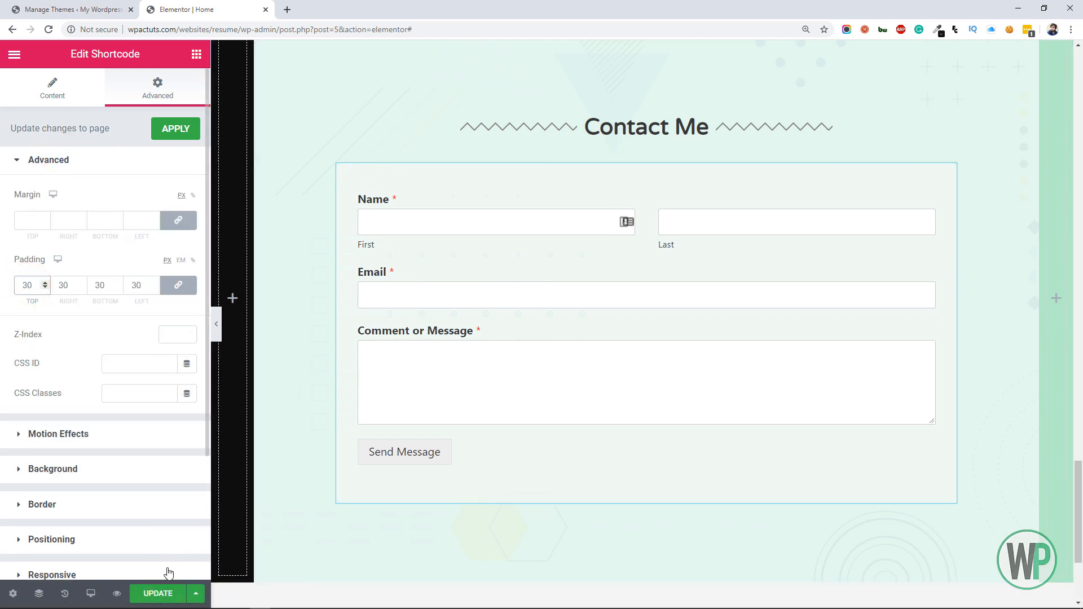
{"action": "left_click", "coordinate": [160, 592]}
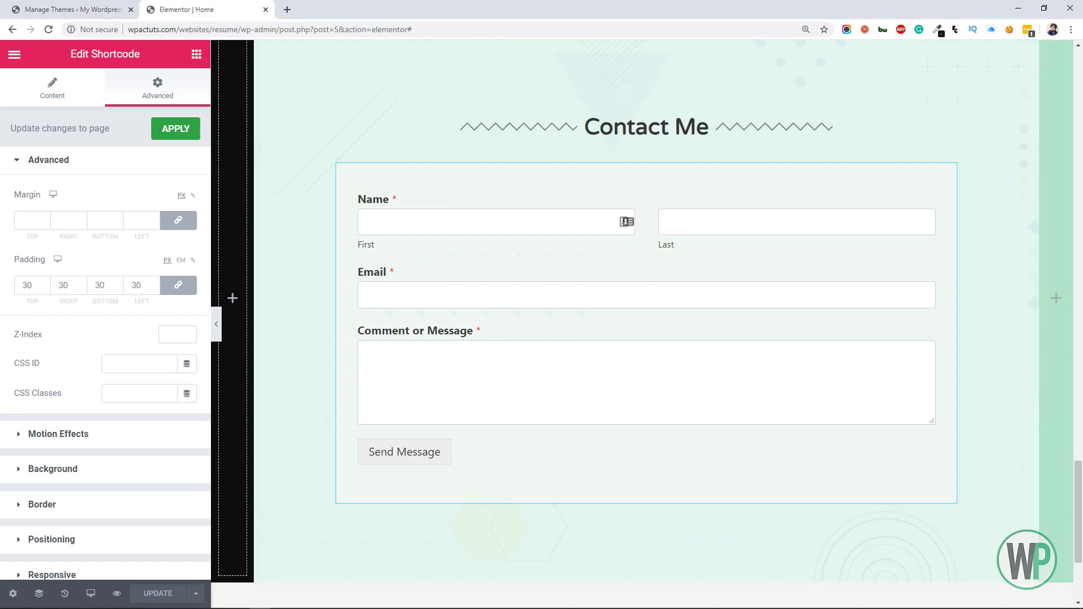
Apply the Fade In entrance animation to the inner section holding More About Me
{"action": "left_click_drag", "start_coordinate": [1078, 485], "coordinate": [1082, 182]}
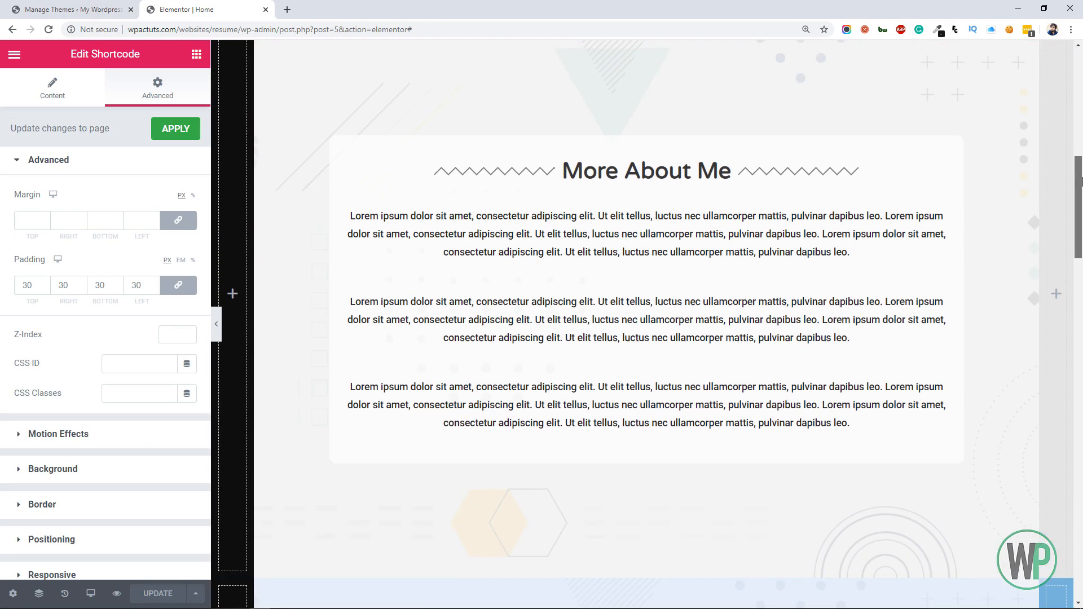
{"action": "left_click", "coordinate": [638, 141]}
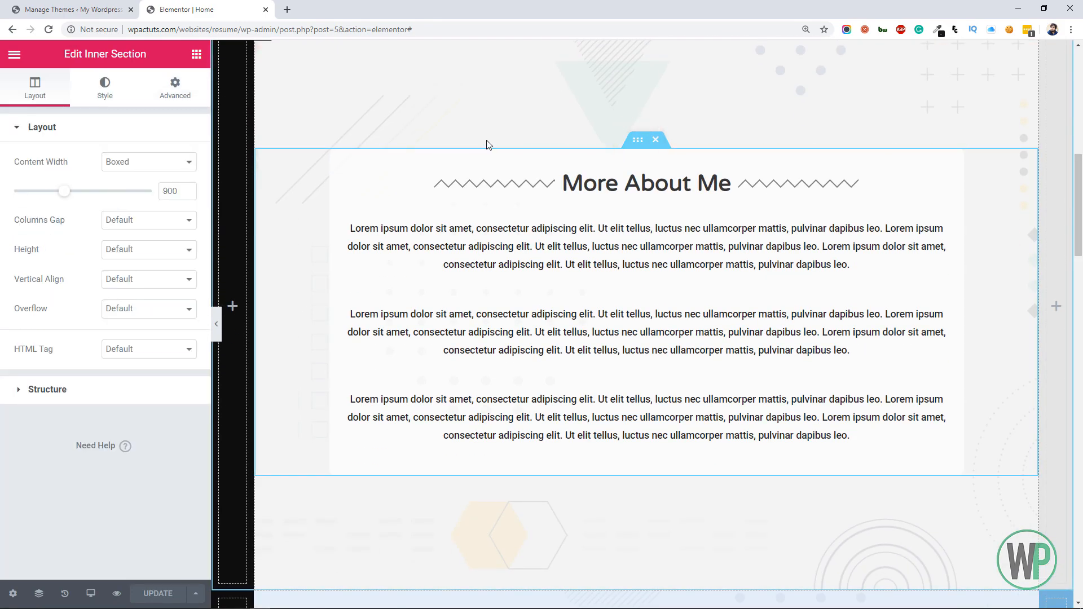
{"action": "left_click", "coordinate": [175, 87]}
{"action": "left_click", "coordinate": [119, 399]}
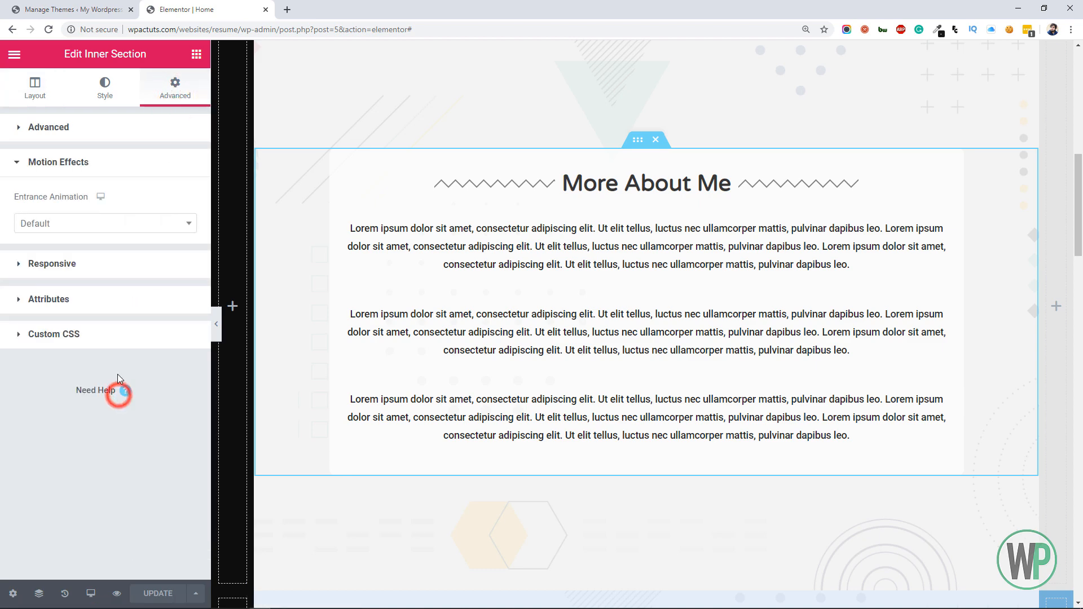
{"action": "left_click", "coordinate": [133, 224]}
{"action": "left_click", "coordinate": [102, 293]}
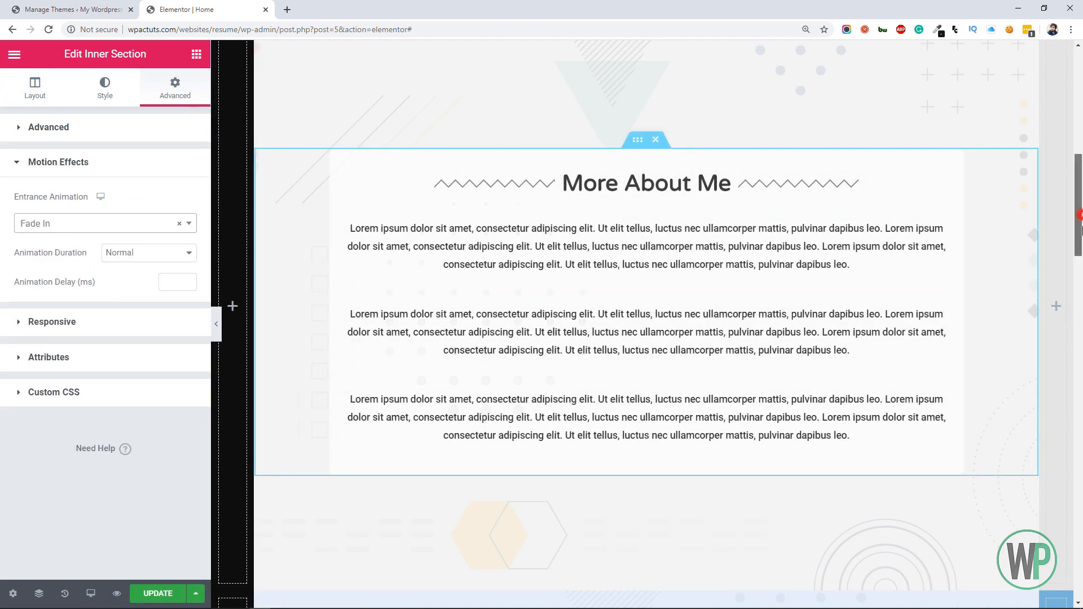
Apply the Fade In entrance animation to the My Skills inner section
{"action": "left_click_drag", "start_coordinate": [1078, 214], "coordinate": [1078, 321]}
{"action": "left_click", "coordinate": [637, 138]}
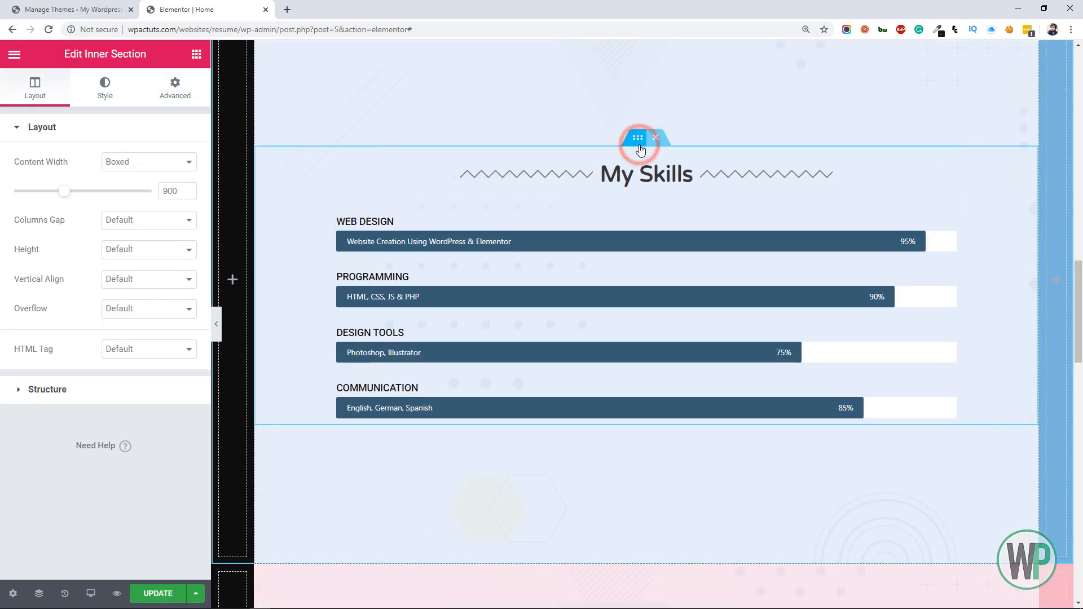
{"action": "left_click", "coordinate": [186, 100]}
{"action": "left_click", "coordinate": [120, 390]}
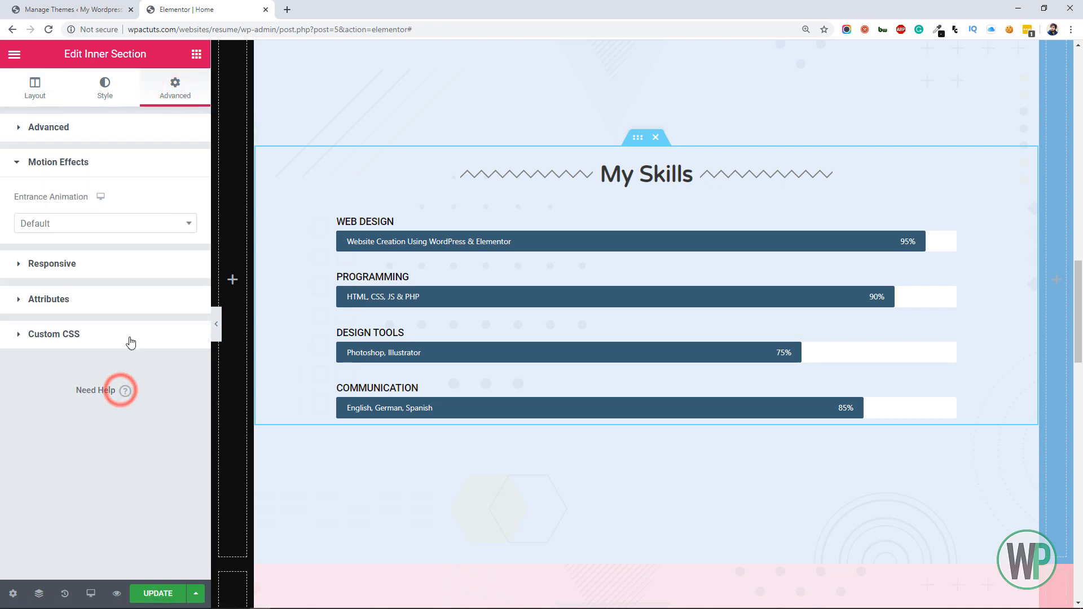
{"action": "left_click", "coordinate": [107, 223]}
{"action": "left_click", "coordinate": [160, 296]}
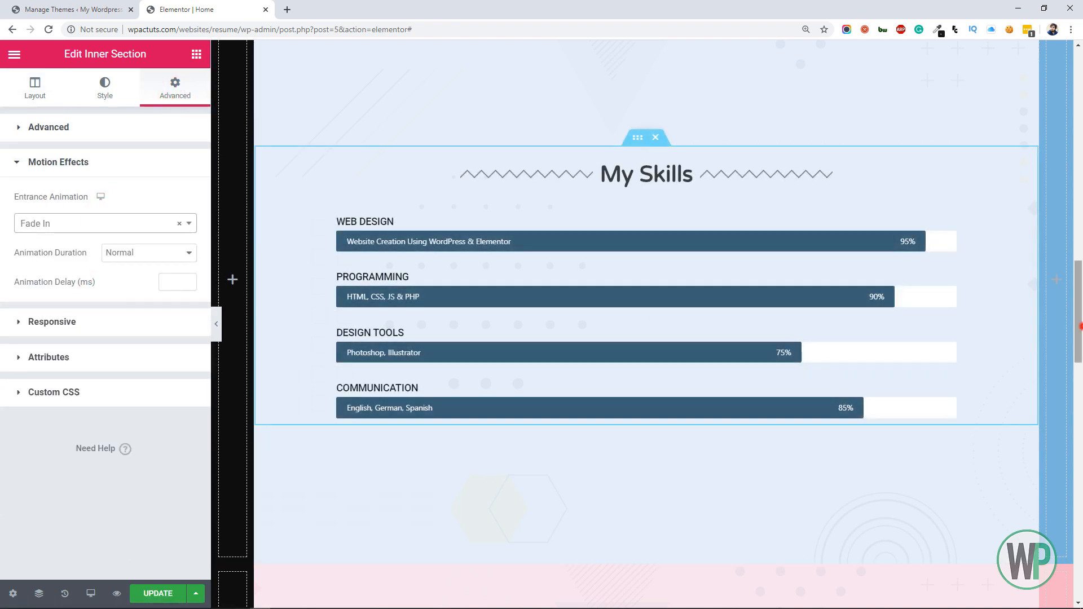
Apply the Fade In entrance animation to the Recent Projects inner section
{"action": "scroll", "coordinate": [1003, 414], "scroll_direction": "down", "scroll_amount": 9}
{"action": "left_click", "coordinate": [633, 157]}
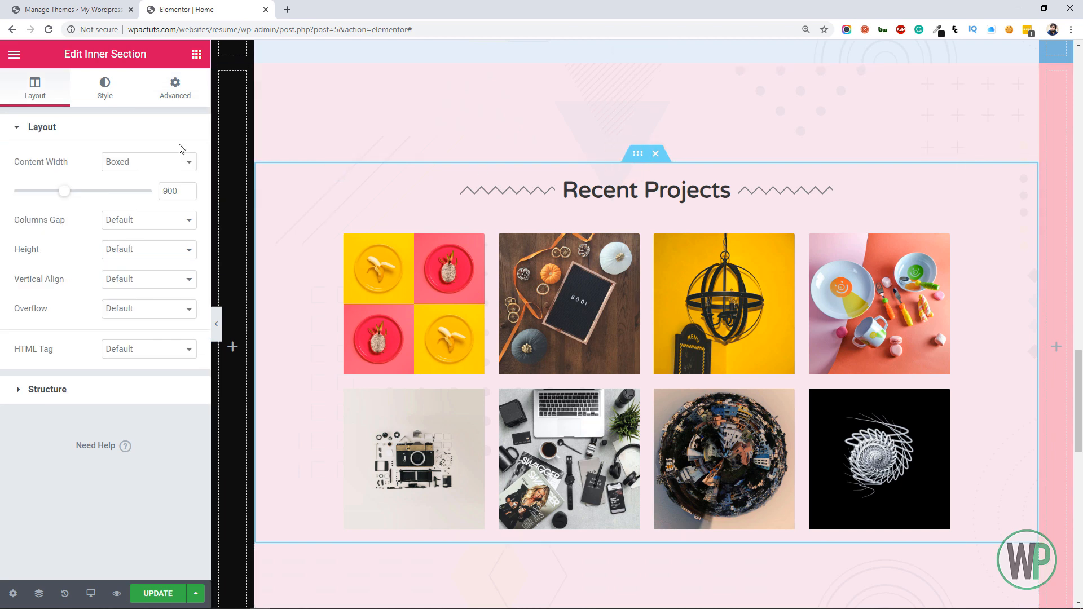
{"action": "left_click", "coordinate": [177, 106]}
{"action": "left_click", "coordinate": [147, 394]}
{"action": "left_click", "coordinate": [114, 225]}
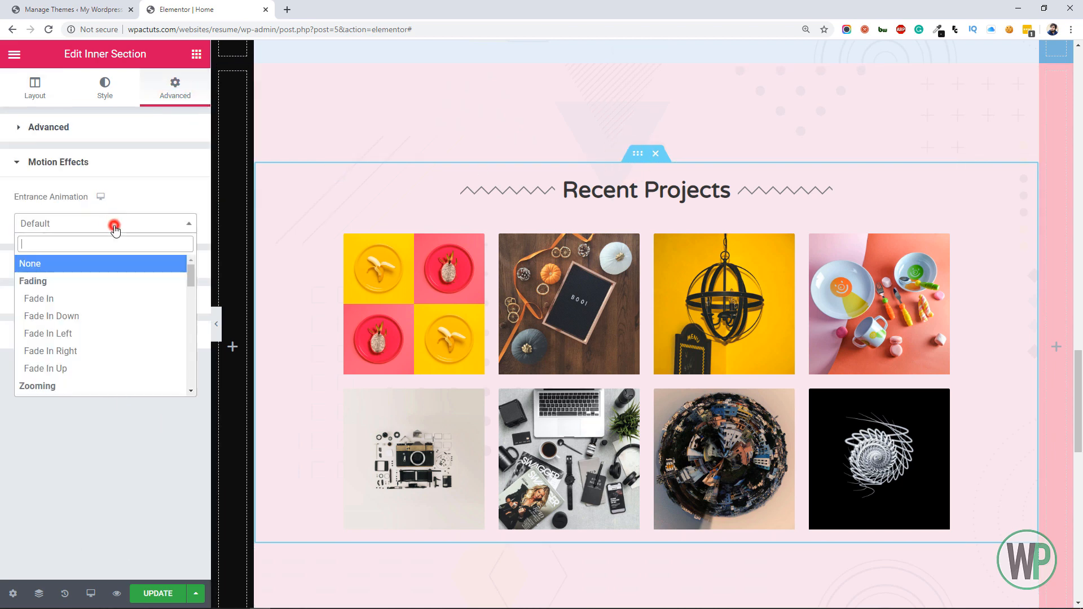
{"action": "left_click", "coordinate": [119, 297]}
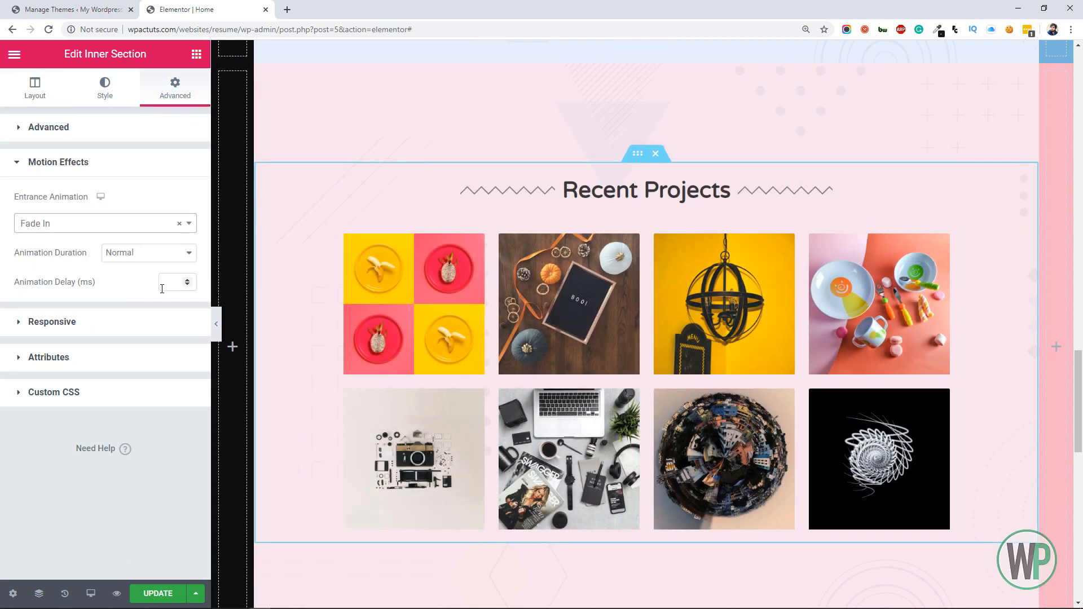
Apply the Fade In entrance animation to the Contact Me inner section
{"action": "scroll", "coordinate": [639, 226], "scroll_direction": "down", "scroll_amount": 10}
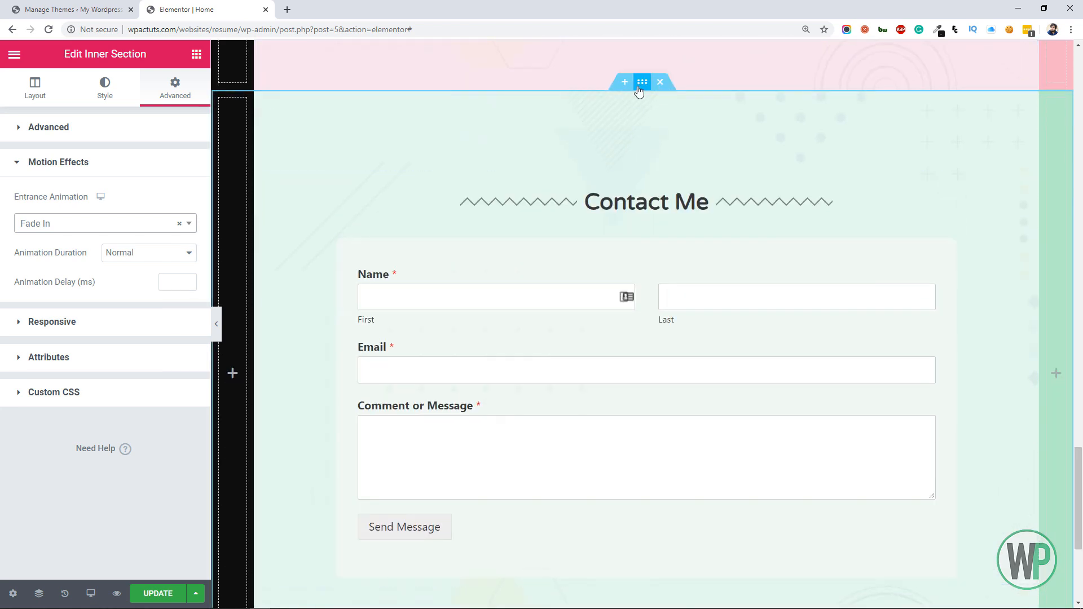
{"action": "left_click", "coordinate": [636, 164]}
{"action": "left_click", "coordinate": [183, 100]}
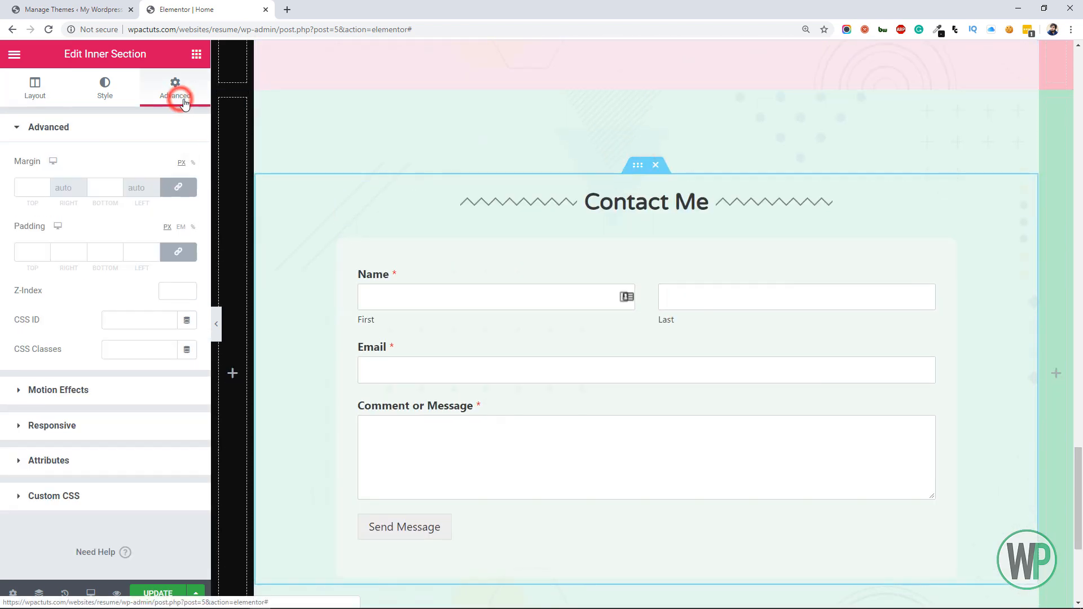
{"action": "left_click", "coordinate": [138, 390]}
{"action": "left_click", "coordinate": [129, 223]}
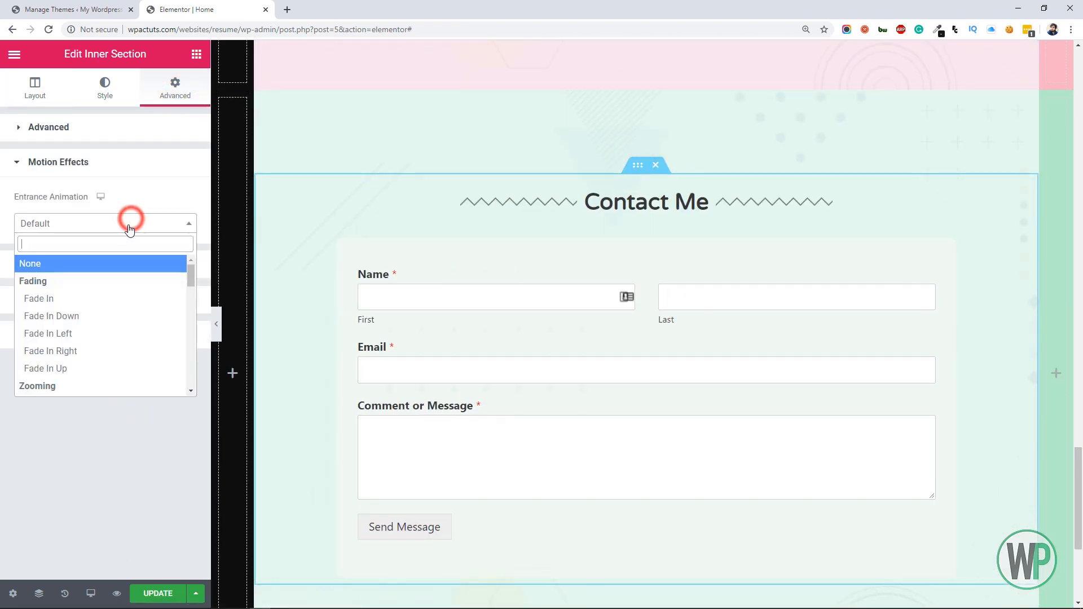
{"action": "left_click", "coordinate": [125, 303]}
Check the CSS ID in the outer Contact Me section's advanced settings, then return to the page's hero section
{"action": "right_click", "coordinate": [642, 87]}
{"action": "left_click", "coordinate": [667, 107]}
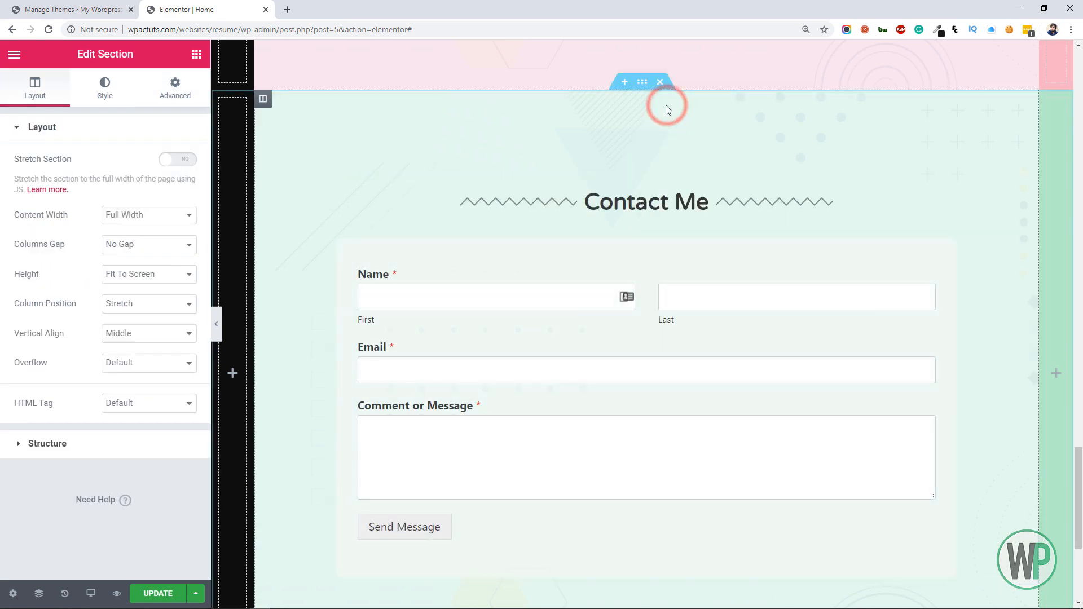
{"action": "left_click", "coordinate": [169, 95]}
{"action": "left_click_drag", "start_coordinate": [1077, 529], "coordinate": [1078, 441]}
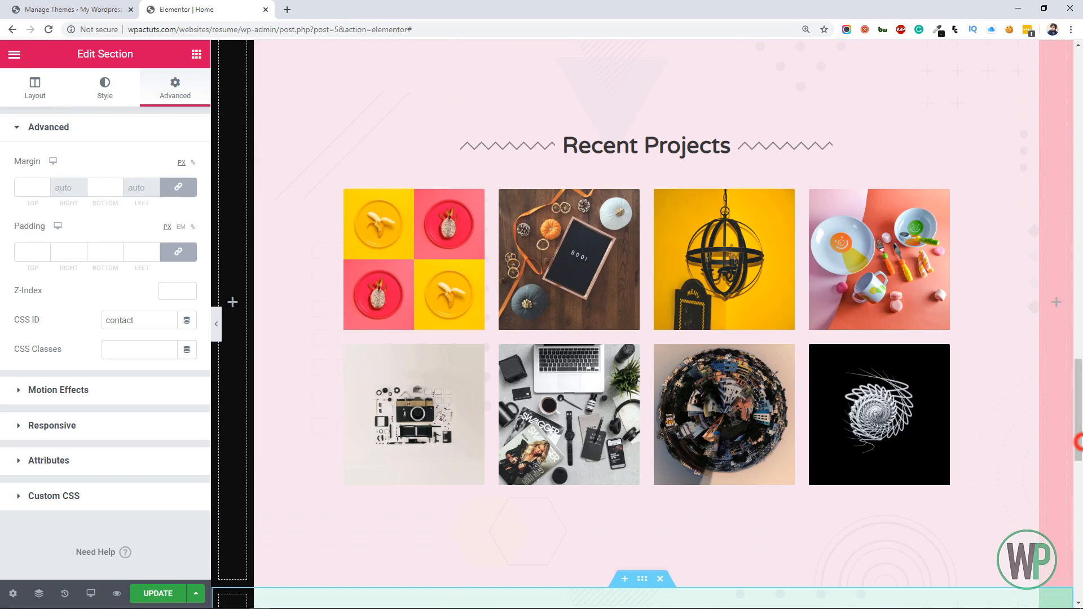
{"action": "scroll", "coordinate": [1077, 442], "scroll_direction": "up", "scroll_amount": 20}
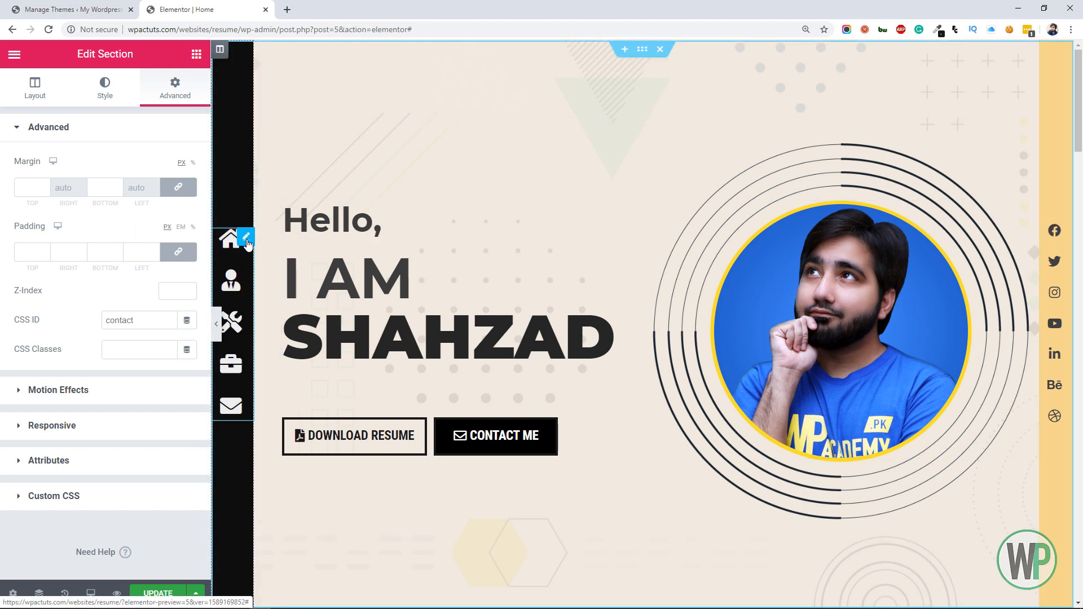
Link the home item of the sidebar icon list to #main
{"action": "left_click", "coordinate": [246, 239]}
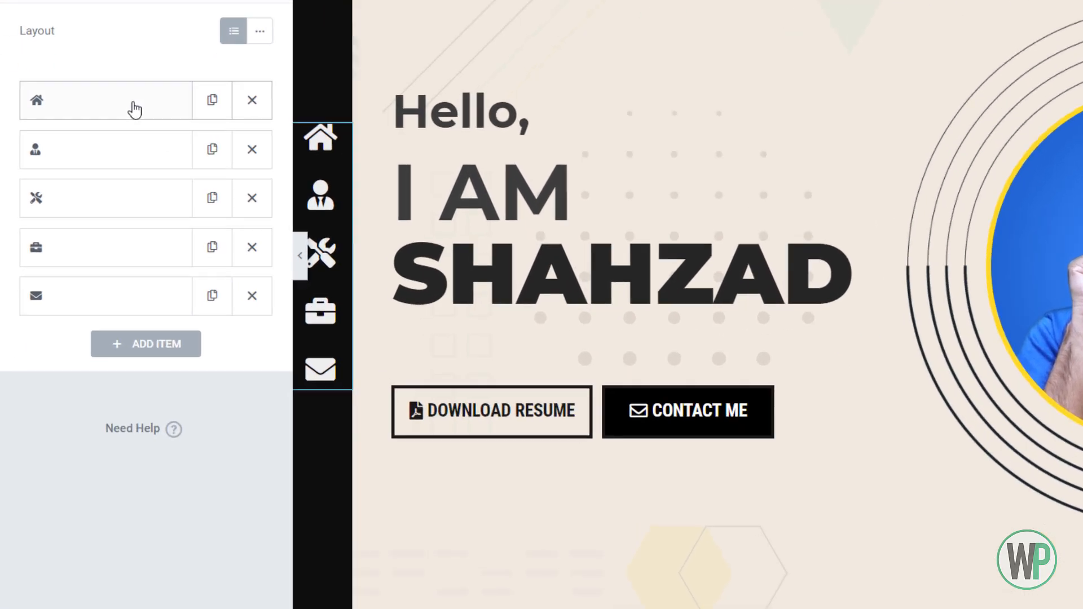
{"action": "left_click", "coordinate": [96, 213]}
{"action": "left_click", "coordinate": [157, 340]}
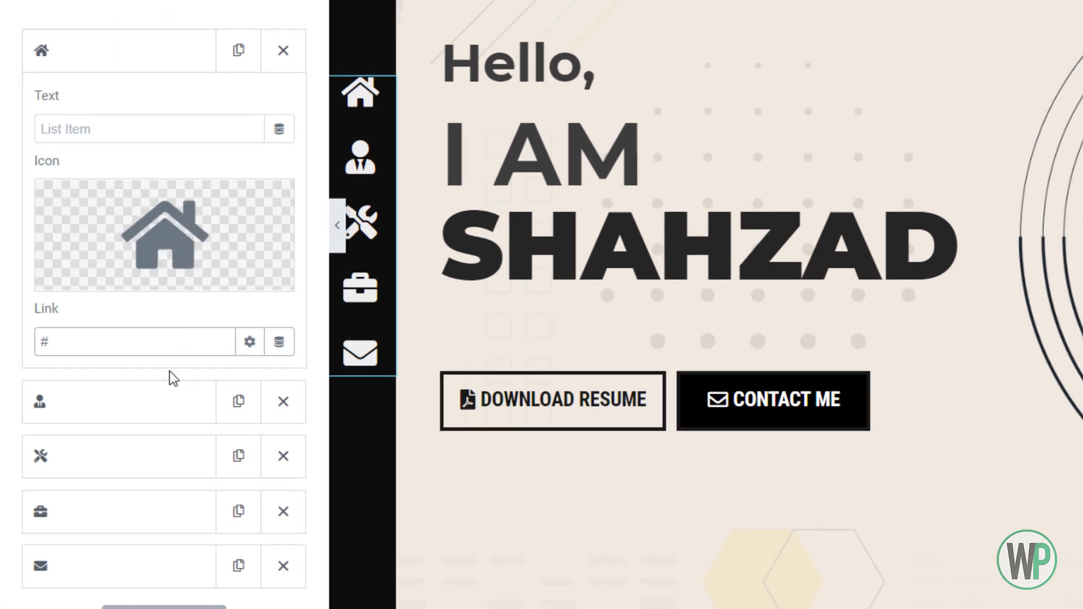
{"action": "type", "text": "main"}
Link the person item of the sidebar icon list to #about
{"action": "scroll", "coordinate": [146, 293], "scroll_direction": "down", "scroll_amount": 2}
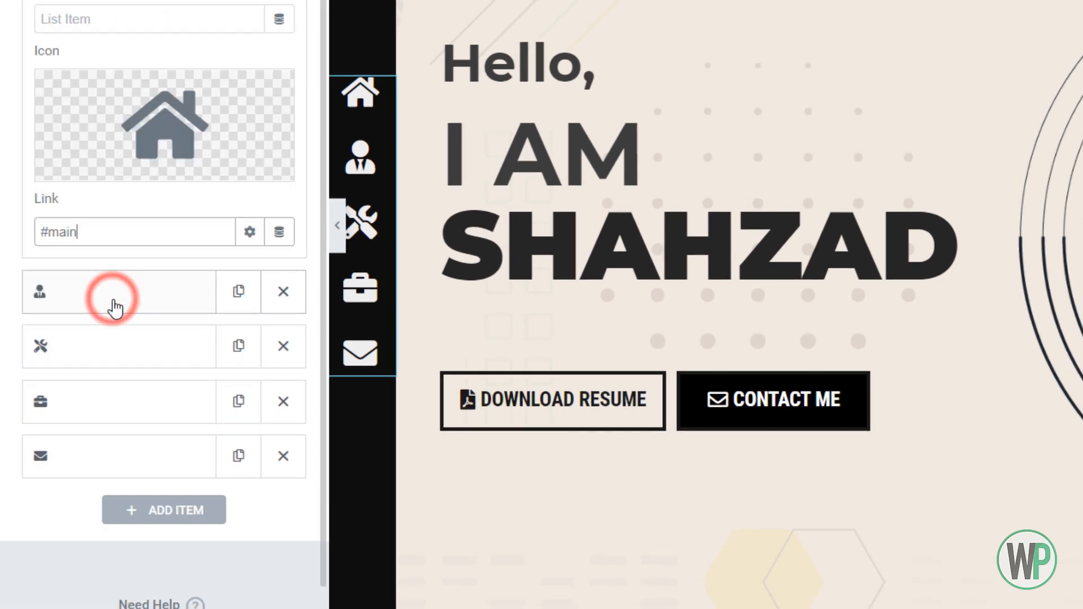
{"action": "left_click", "coordinate": [115, 307]}
{"action": "left_click", "coordinate": [128, 296]}
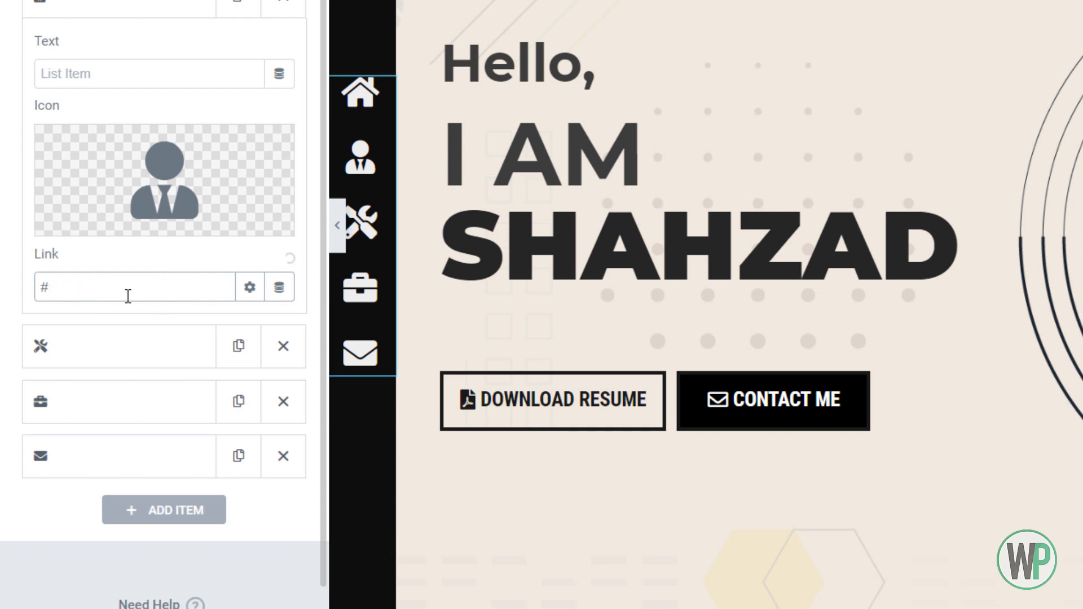
Link the tools item of the sidebar icon list to #skill and the briefcase item to #portfolio
{"action": "left_click", "coordinate": [135, 337]}
{"action": "left_click", "coordinate": [128, 338]}
{"action": "type", "text": "skills"}
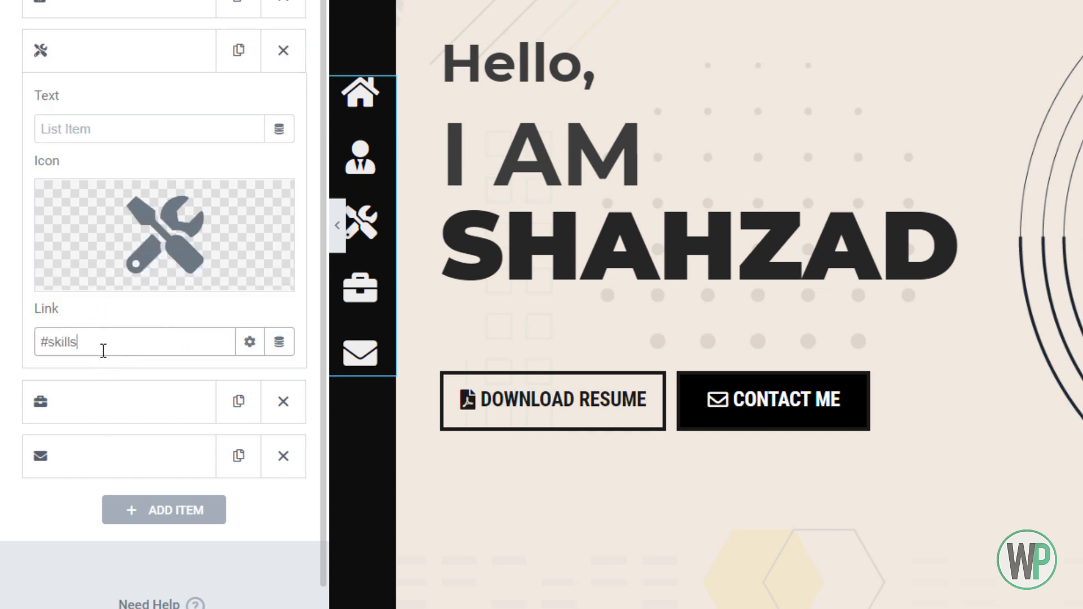
{"action": "left_click", "coordinate": [93, 400]}
{"action": "left_click", "coordinate": [102, 392]}
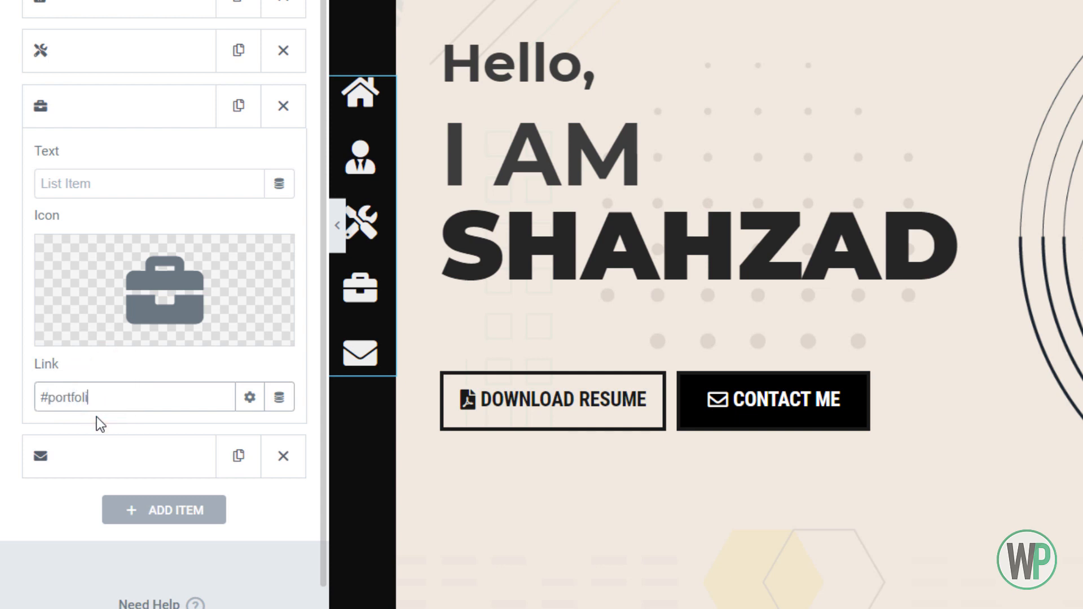
Link the envelope item of the sidebar icon list to #contact
{"action": "left_click", "coordinate": [122, 468]}
{"action": "left_click", "coordinate": [120, 451]}
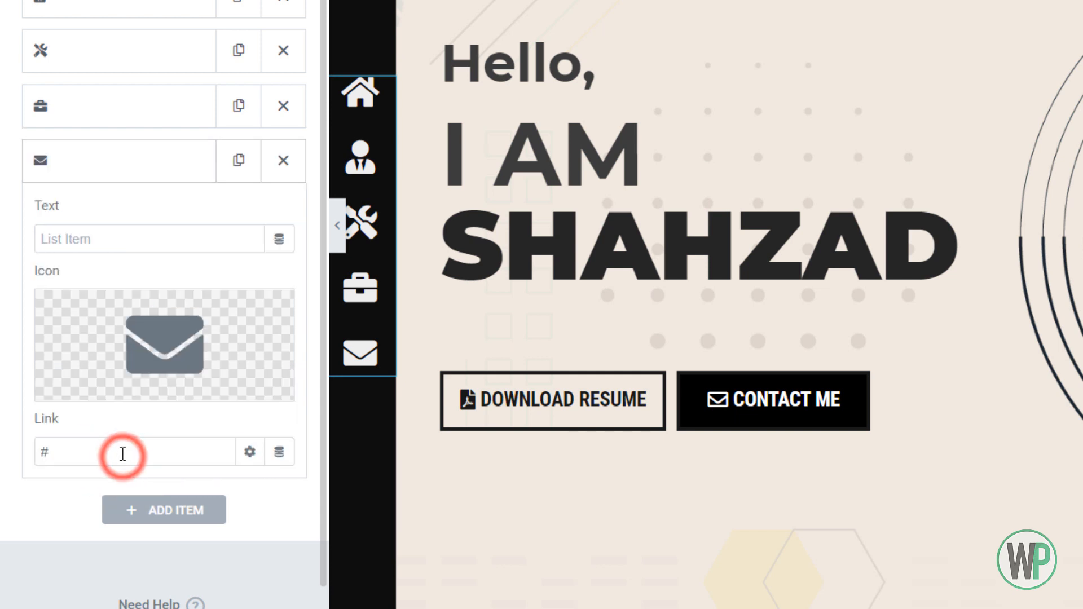
{"action": "left_click", "coordinate": [143, 455]}
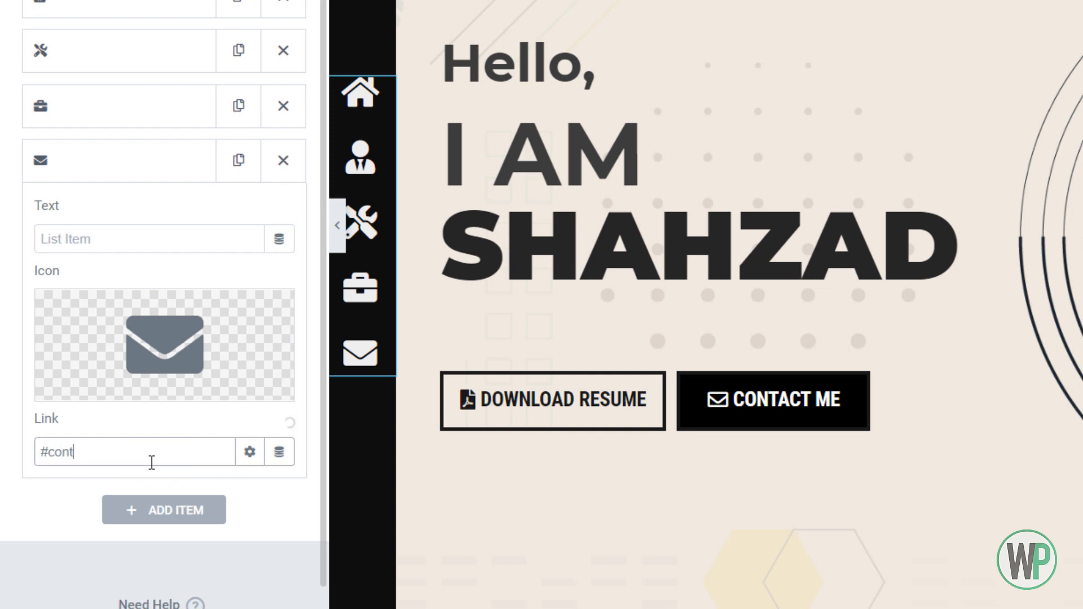
{"action": "left_click", "coordinate": [81, 352]}
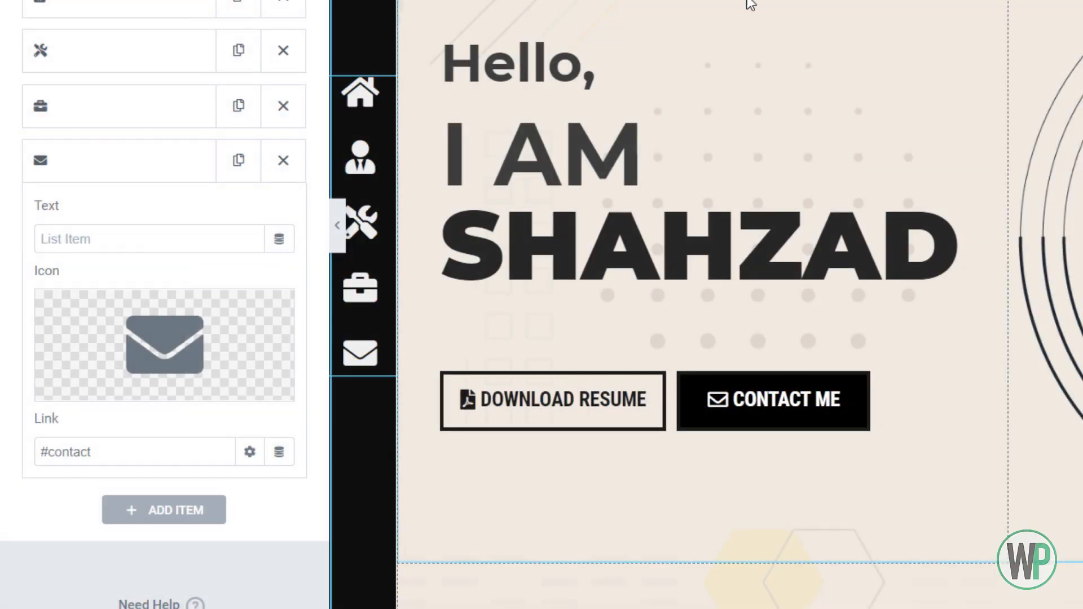
{"action": "scroll", "coordinate": [358, 175], "scroll_direction": "down", "scroll_amount": 10}
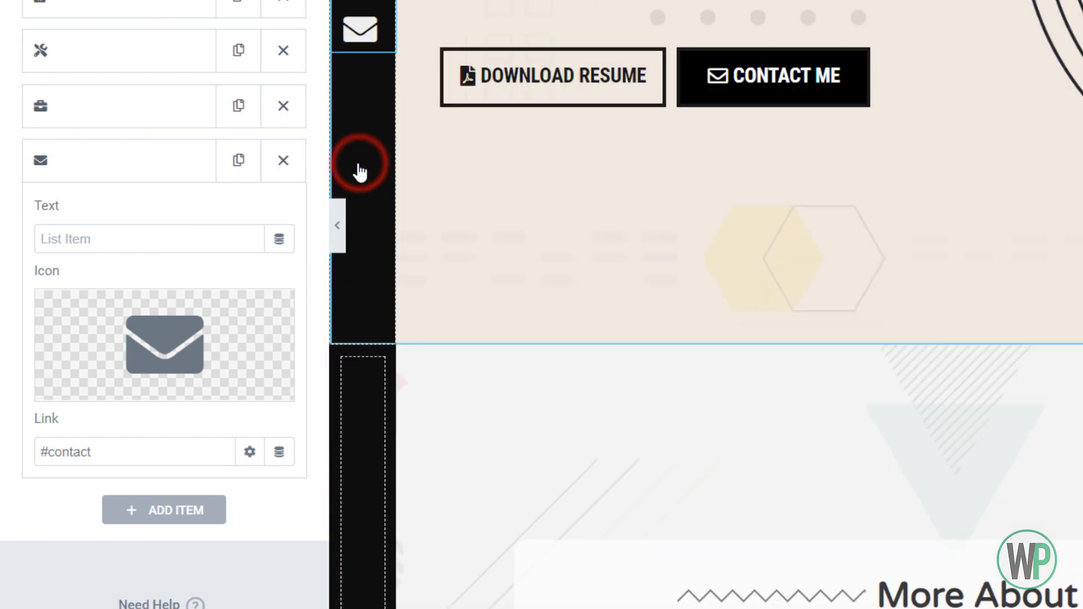
{"action": "scroll", "coordinate": [367, 154], "scroll_direction": "up", "scroll_amount": 10}
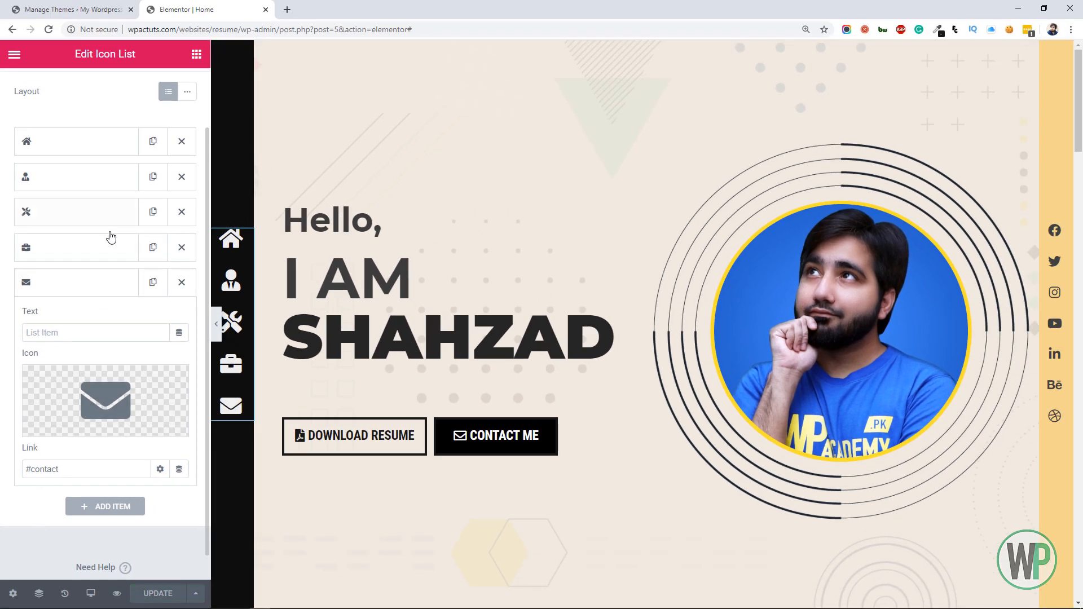
Switch to the WordPress admin and open the live site in a new browser tab
{"action": "left_click", "coordinate": [76, 10]}
{"action": "right_click", "coordinate": [56, 72]}
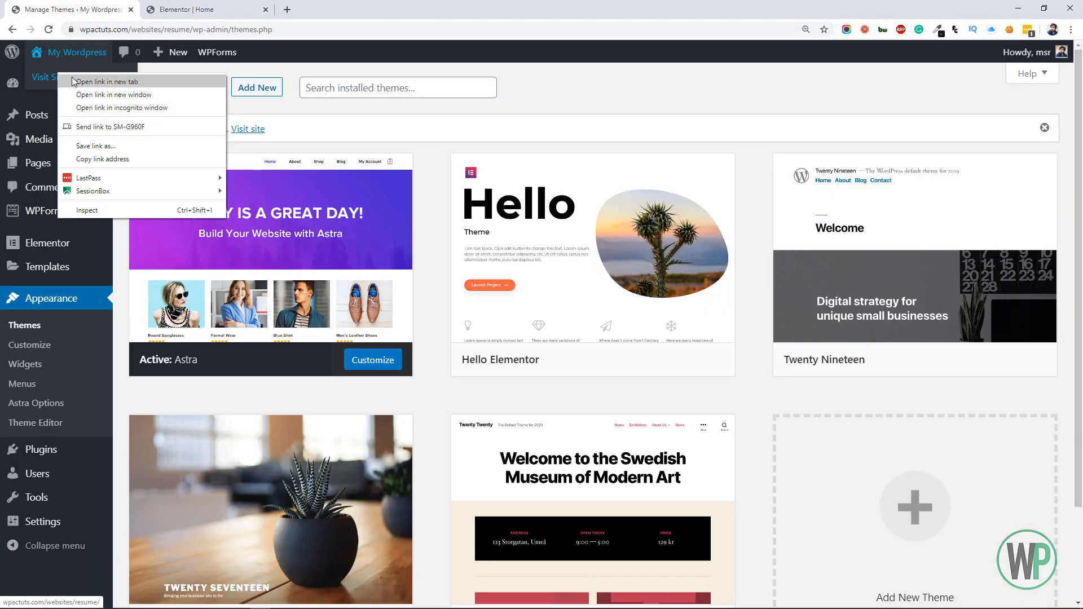
{"action": "left_click", "coordinate": [96, 82]}
{"action": "left_click", "coordinate": [338, 9]}
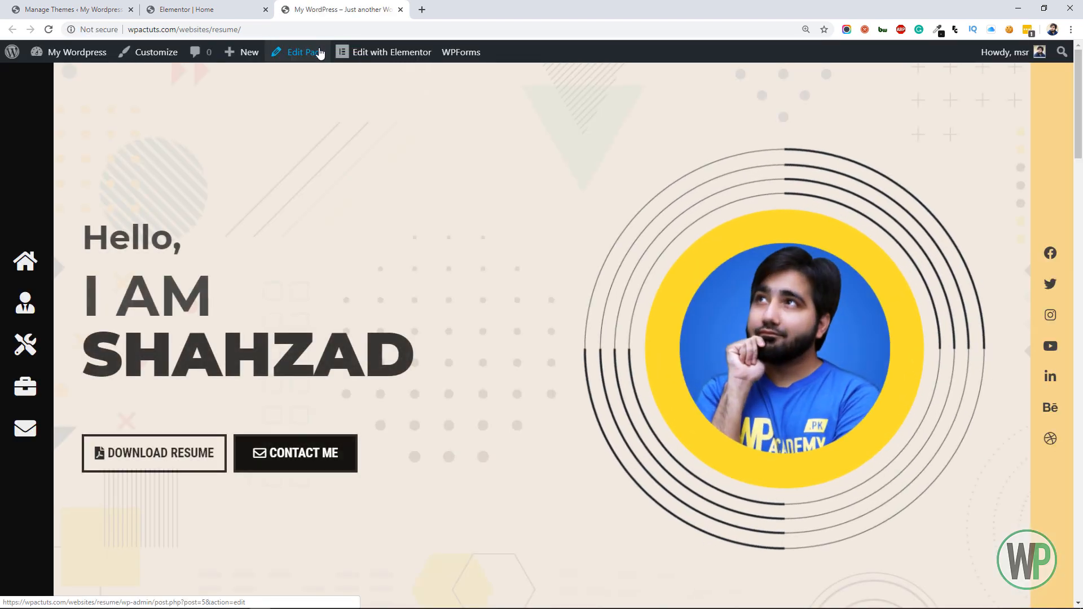
Disable "Show Toolbar when viewing site" in the WordPress user profile and update the profile
{"action": "left_click", "coordinate": [79, 10]}
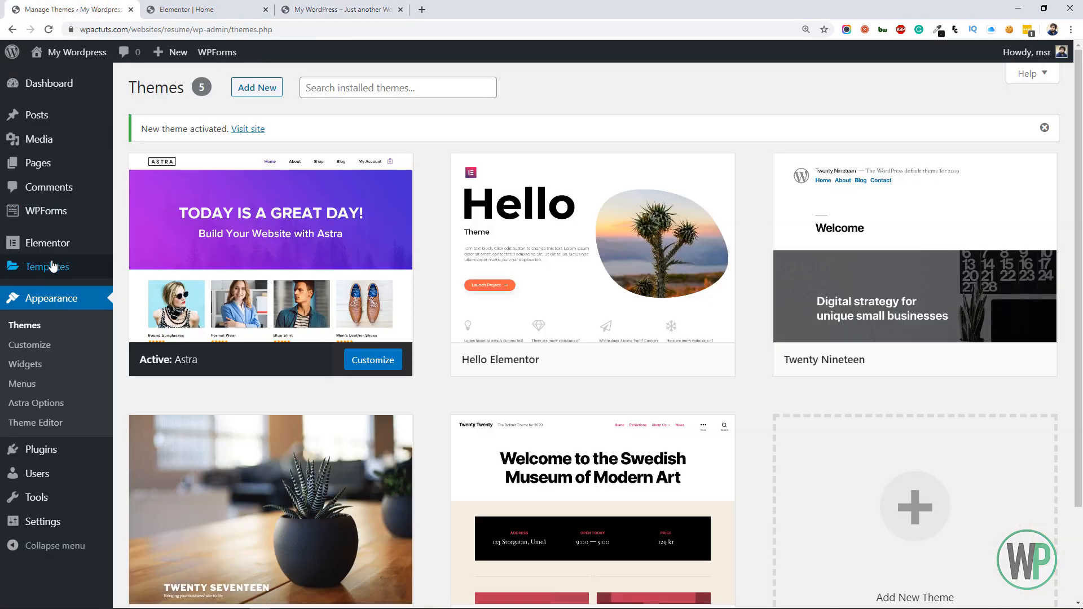
{"action": "mouse_move", "coordinate": [72, 474]}
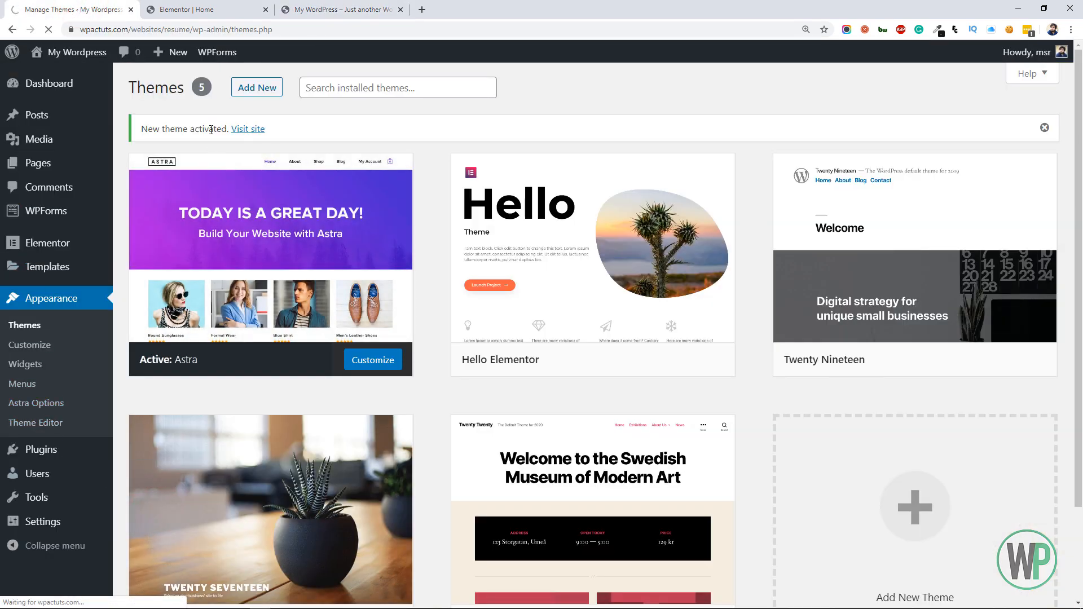
{"action": "scroll", "coordinate": [255, 373], "scroll_direction": "down", "scroll_amount": 4}
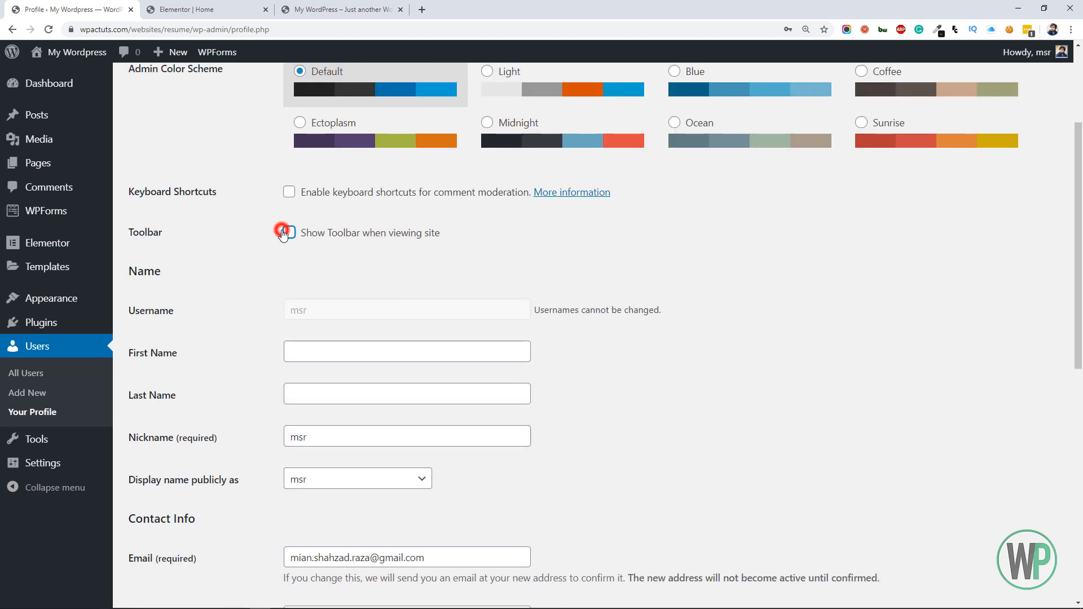
{"action": "scroll", "coordinate": [284, 234], "scroll_direction": "down", "scroll_amount": 9}
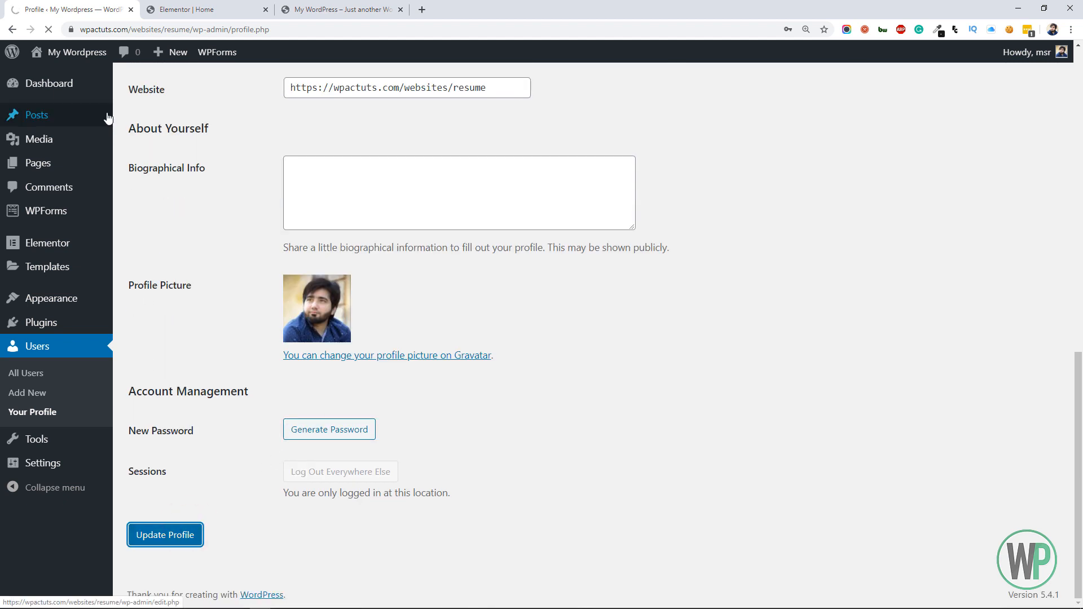
Reload the live site, test the sidebar's person icon link, and return to the hero section
{"action": "left_click", "coordinate": [323, 6]}
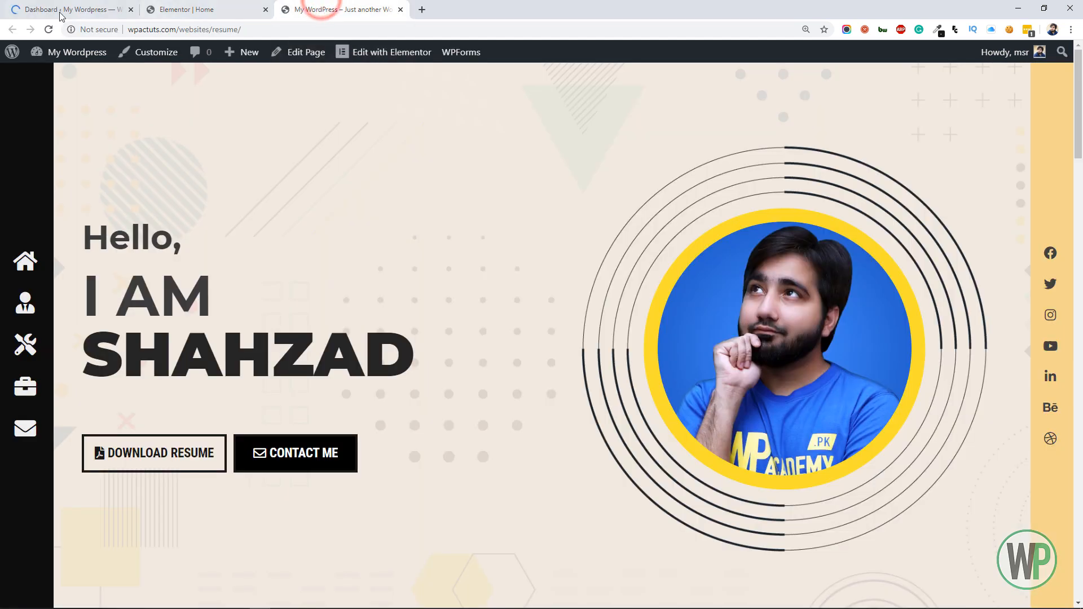
{"action": "left_click", "coordinate": [48, 30]}
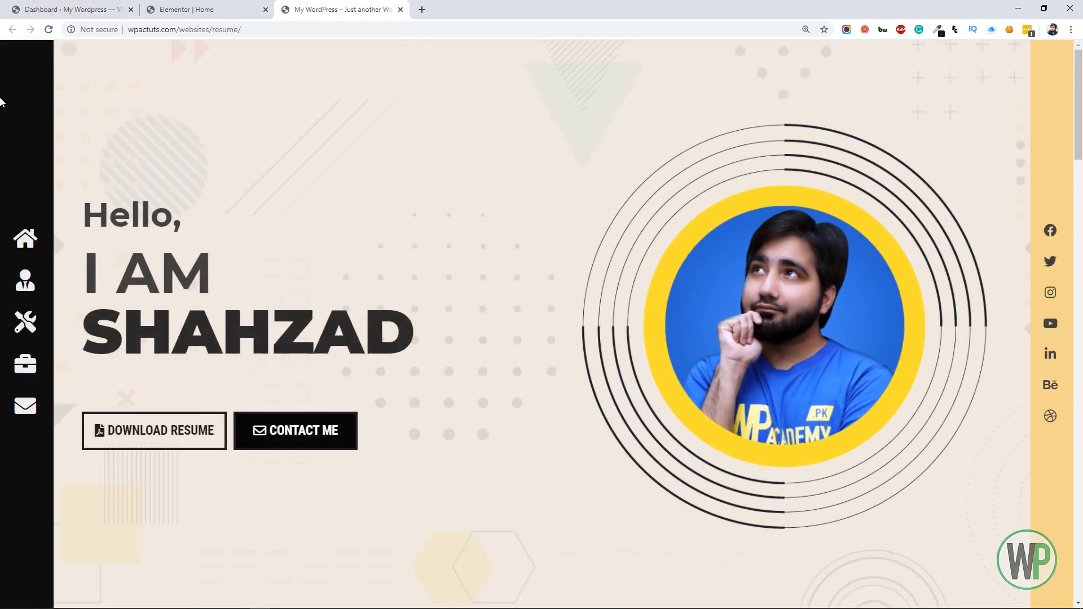
{"action": "left_click", "coordinate": [23, 279]}
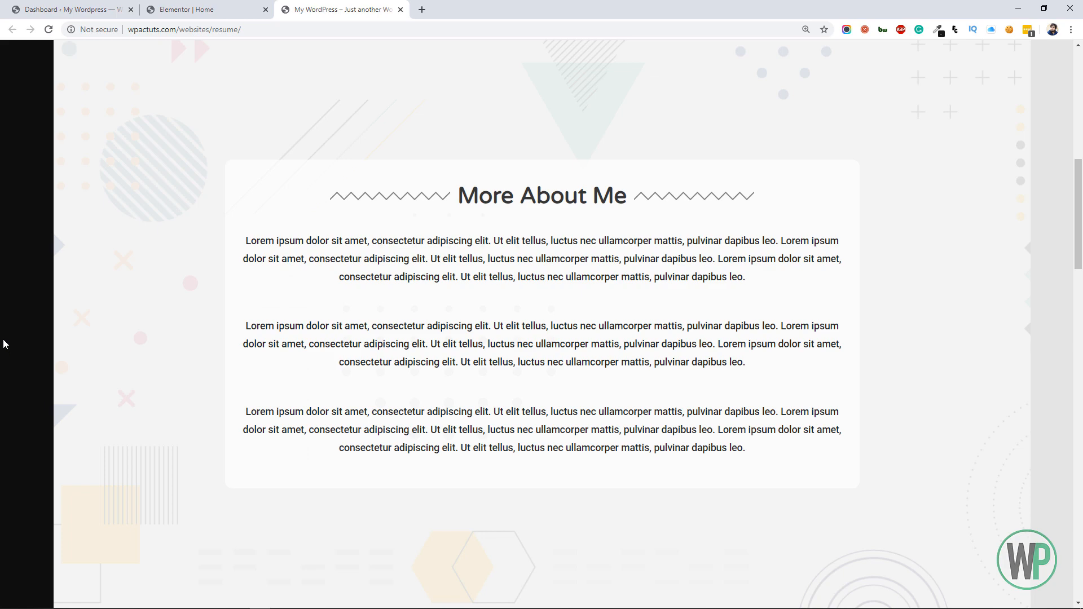
{"action": "left_click_drag", "start_coordinate": [1077, 203], "coordinate": [1077, 89]}
{"action": "key", "text": "F5"}
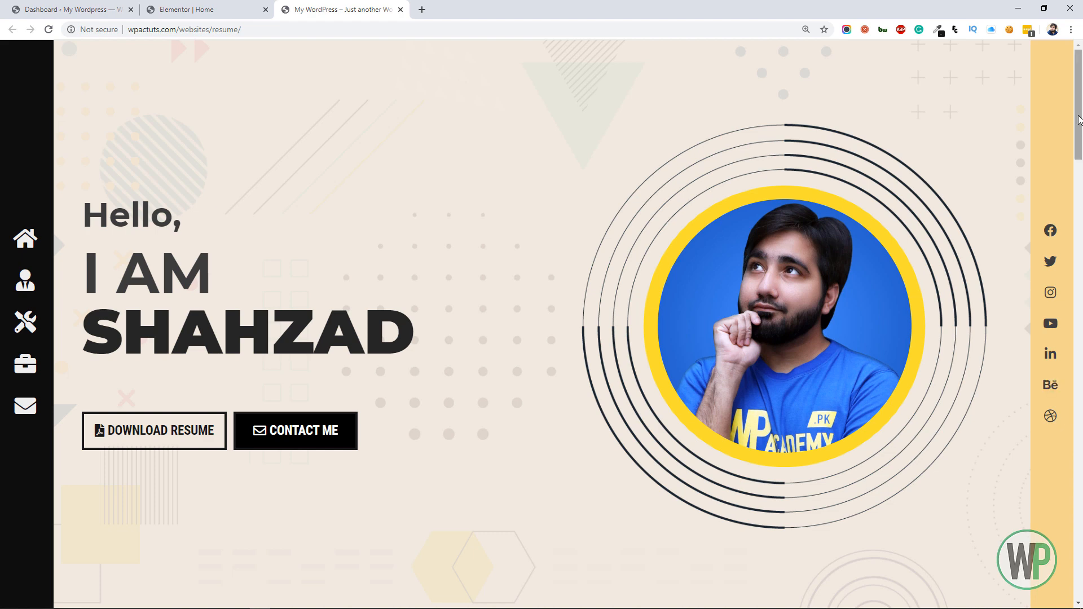
Switch back to the Elementor editor and give the sidebar navigation icon list a custom width of 5%
{"action": "left_click", "coordinate": [243, 9]}
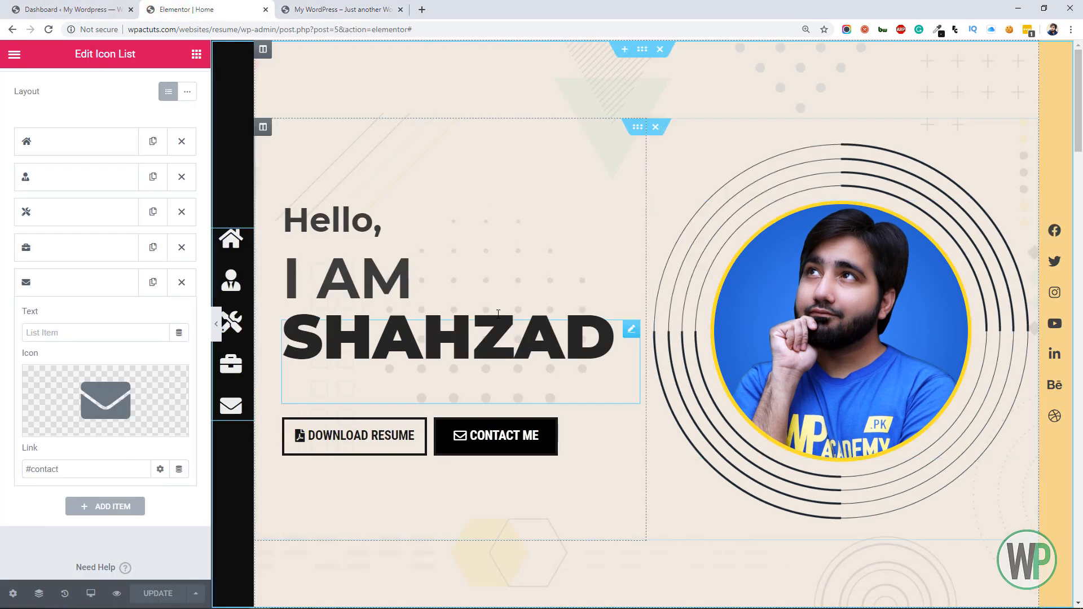
{"action": "right_click", "coordinate": [246, 242]}
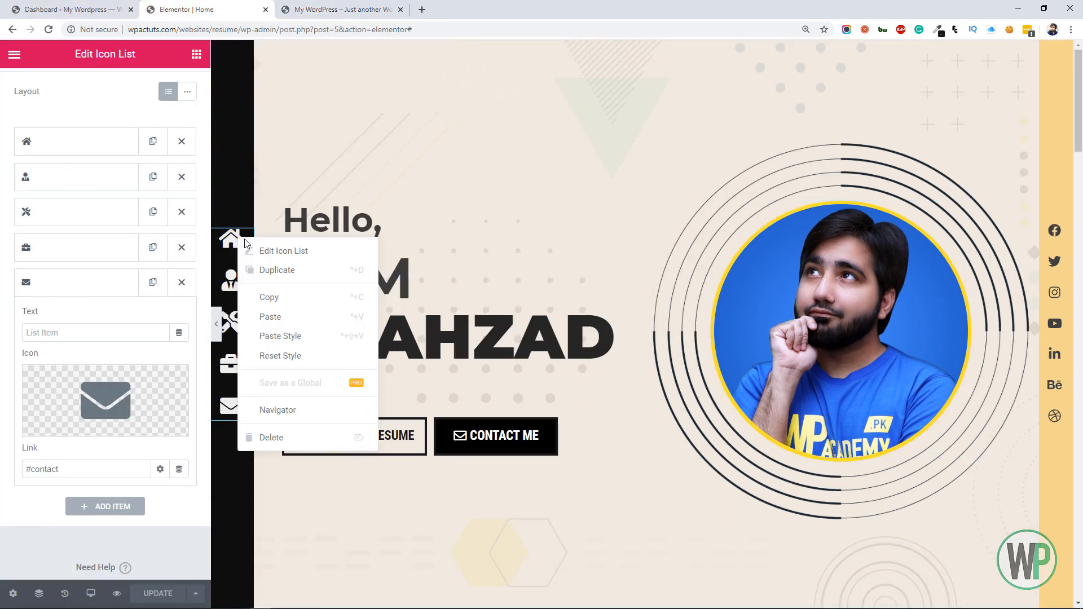
{"action": "left_click", "coordinate": [247, 251]}
{"action": "left_click", "coordinate": [169, 103]}
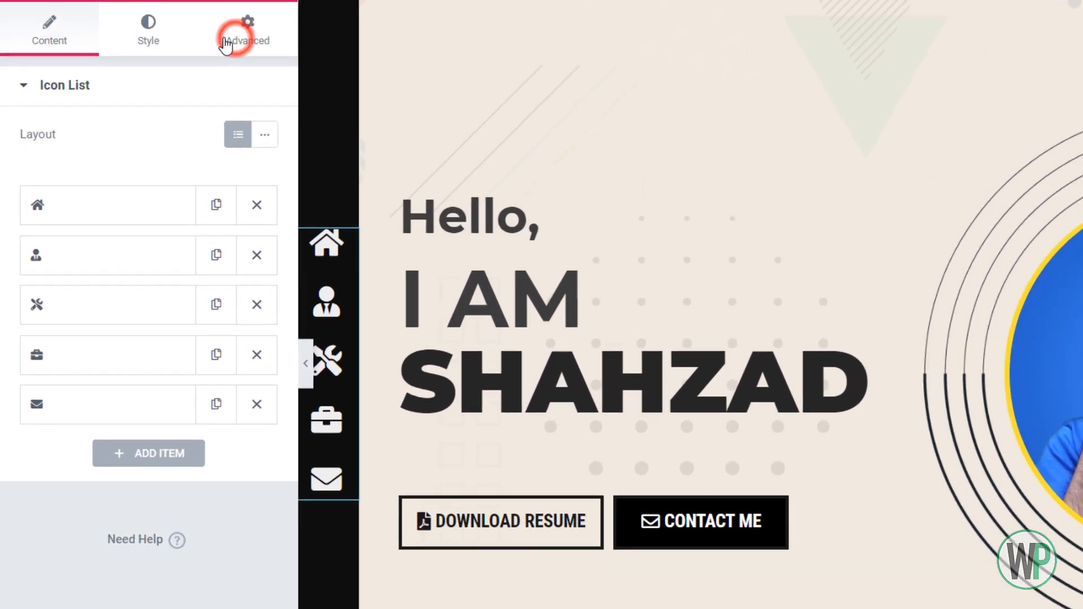
{"action": "scroll", "coordinate": [170, 158], "scroll_direction": "down", "scroll_amount": 3}
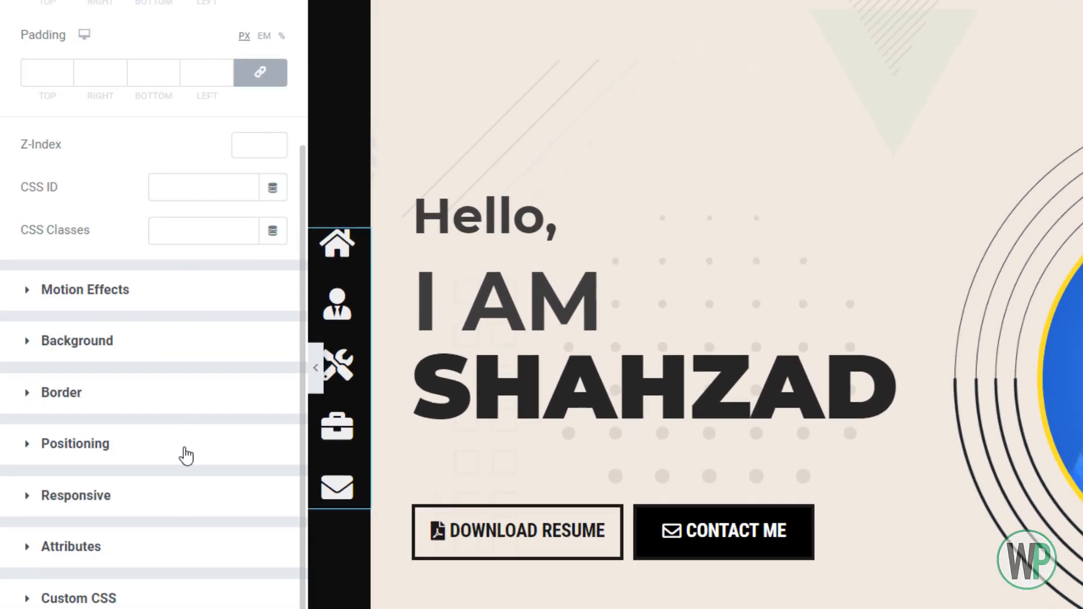
{"action": "left_click", "coordinate": [184, 458]}
{"action": "left_click", "coordinate": [234, 338]}
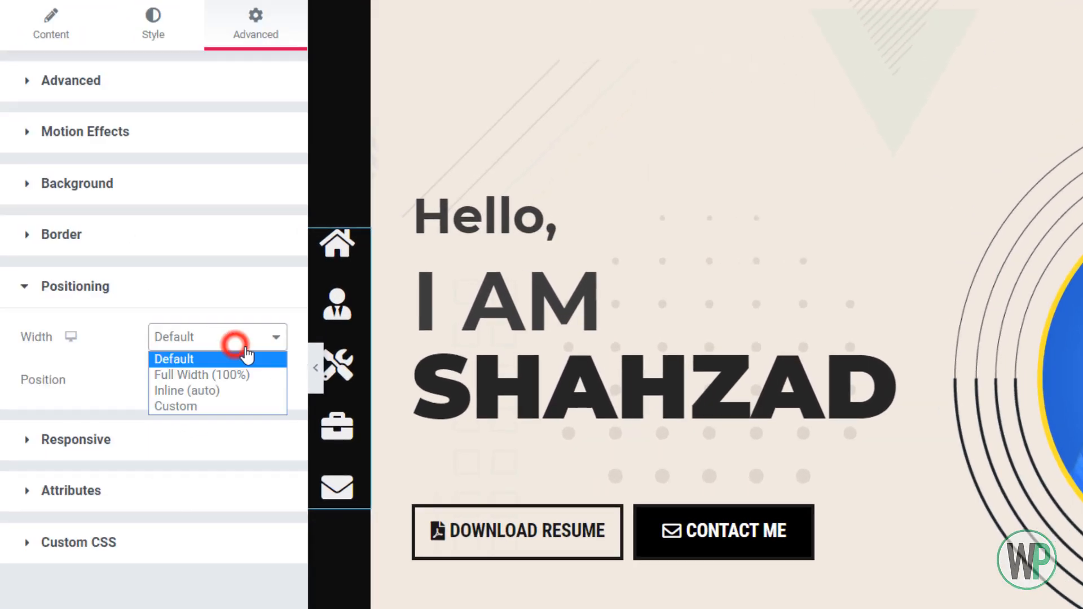
{"action": "left_click", "coordinate": [233, 406]}
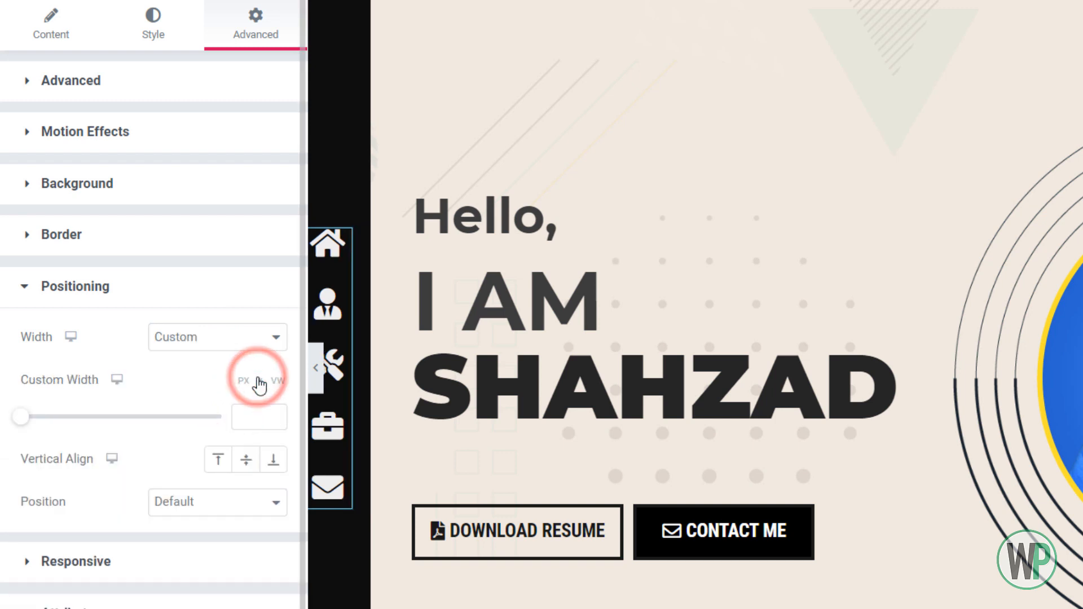
{"action": "type", "text": "5"}
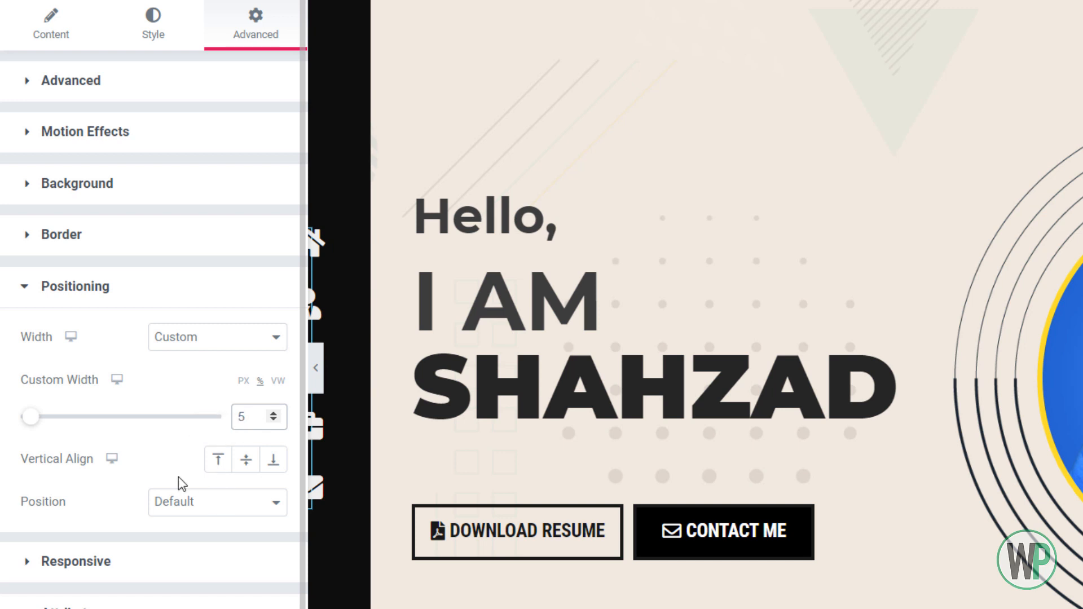
Set the sidebar navigation icon list's position to Fixed, with the horizontal offset in VW and the vertical offset in VH
{"action": "scroll", "coordinate": [182, 484], "scroll_direction": "down", "scroll_amount": 1}
{"action": "left_click", "coordinate": [203, 437]}
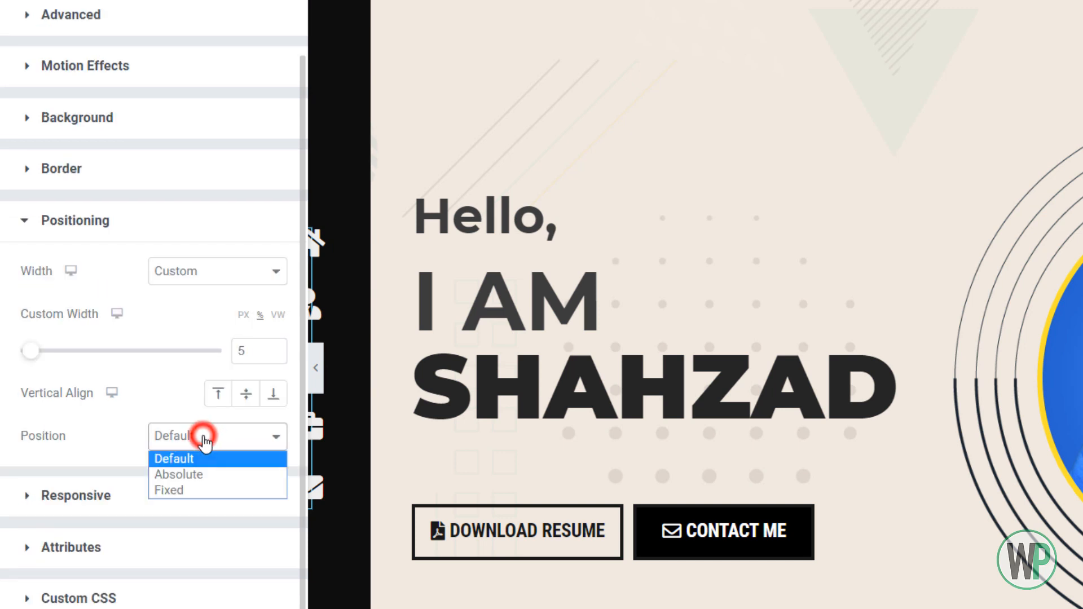
{"action": "left_click", "coordinate": [210, 491]}
{"action": "scroll", "coordinate": [224, 478], "scroll_direction": "down", "scroll_amount": 5}
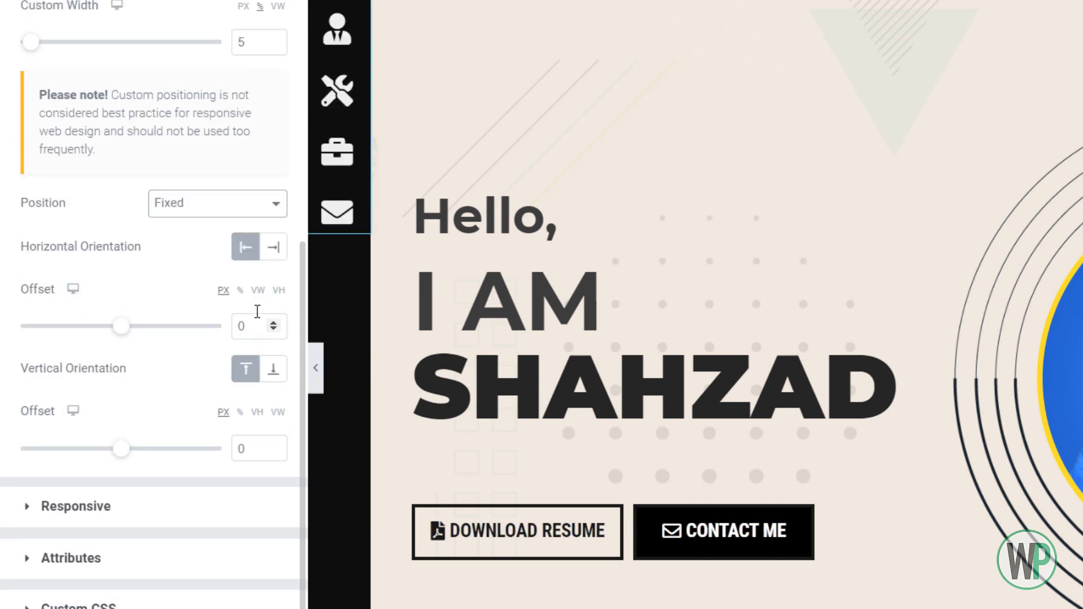
{"action": "left_click", "coordinate": [258, 291]}
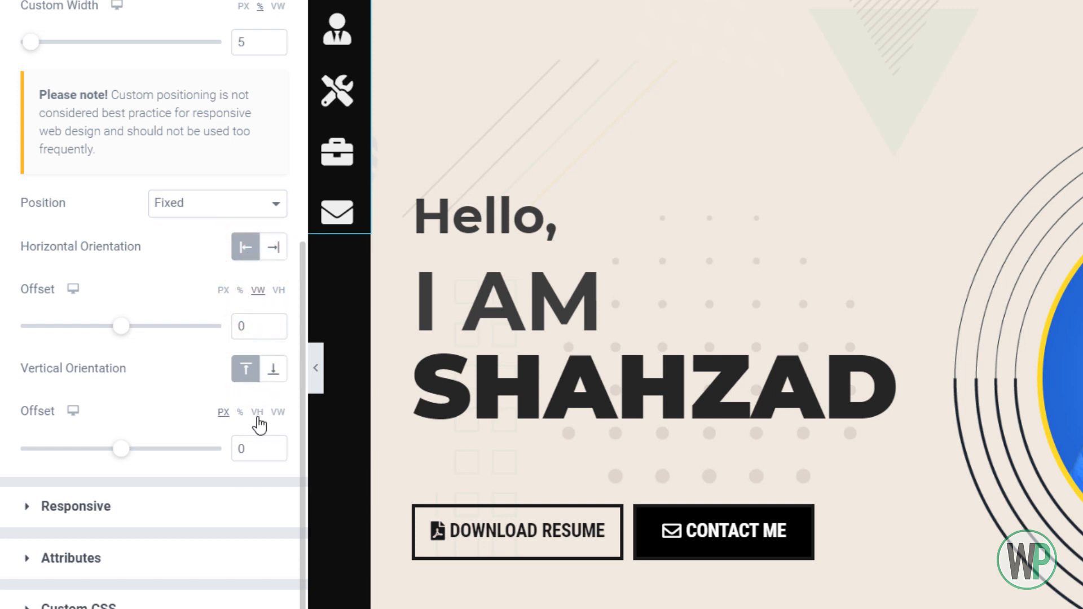
{"action": "left_click", "coordinate": [257, 412]}
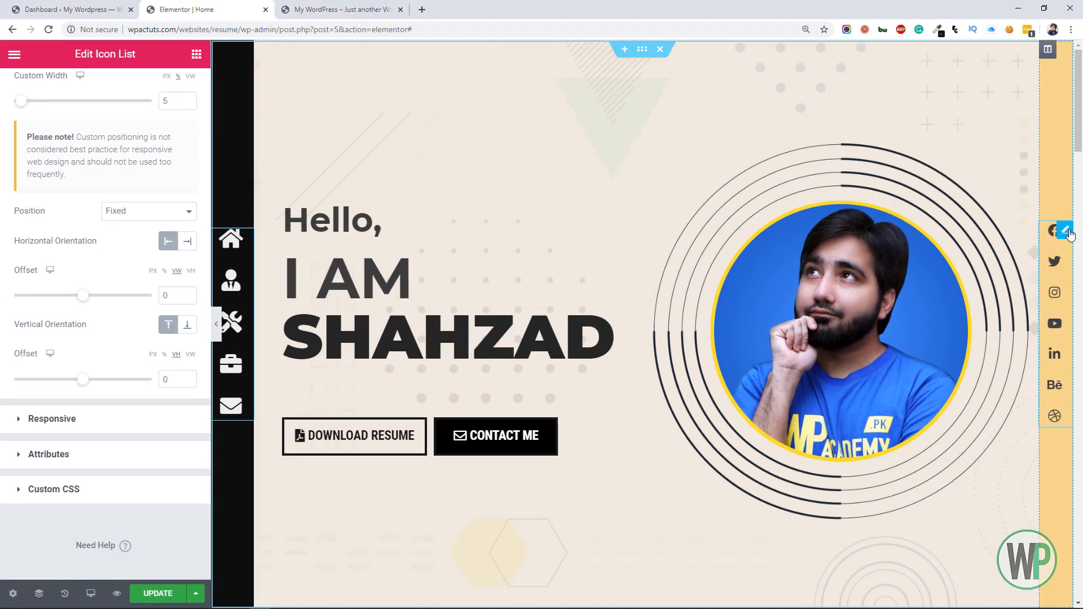
Open the positioning settings of the social media icon list in the hero section's yellow column
{"action": "right_click", "coordinate": [1069, 235]}
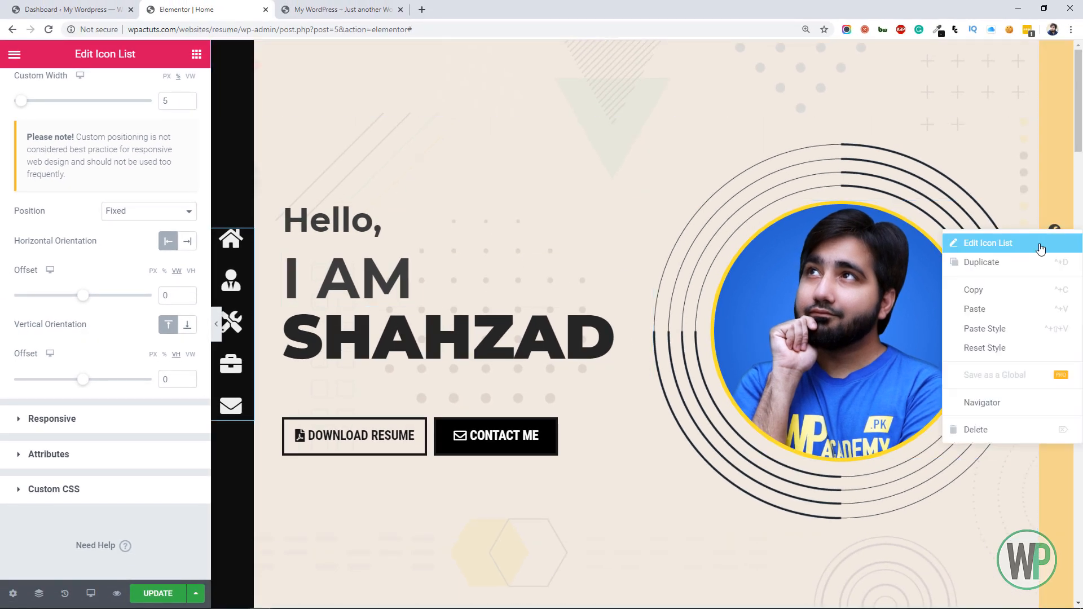
{"action": "left_click", "coordinate": [1040, 248]}
{"action": "left_click", "coordinate": [174, 89]}
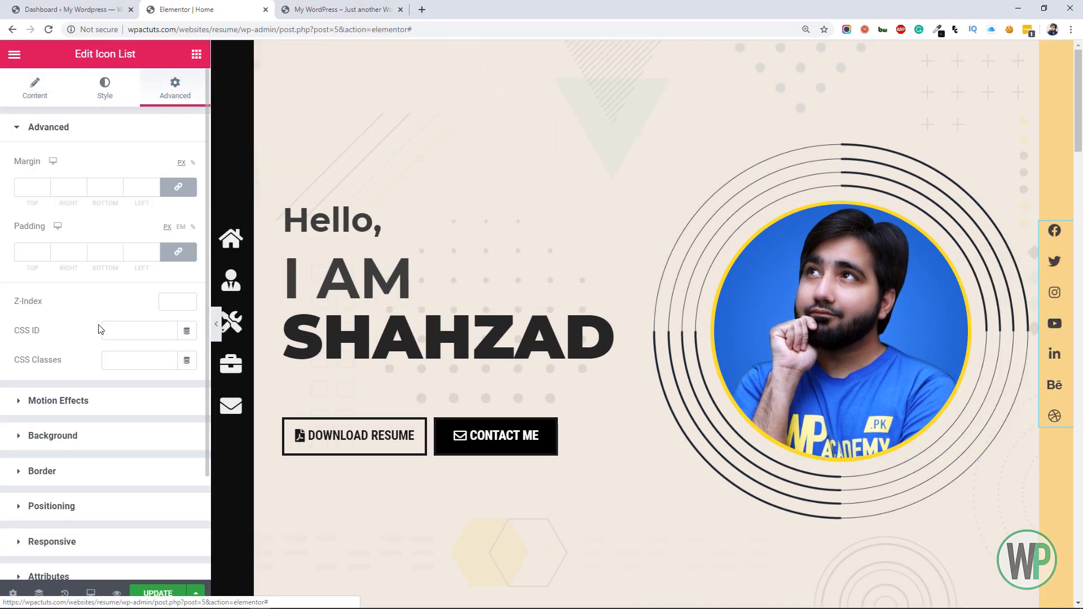
{"action": "scroll", "coordinate": [107, 395], "scroll_direction": "down", "scroll_amount": 2}
{"action": "left_click", "coordinate": [107, 433]}
{"action": "left_click", "coordinate": [211, 241]}
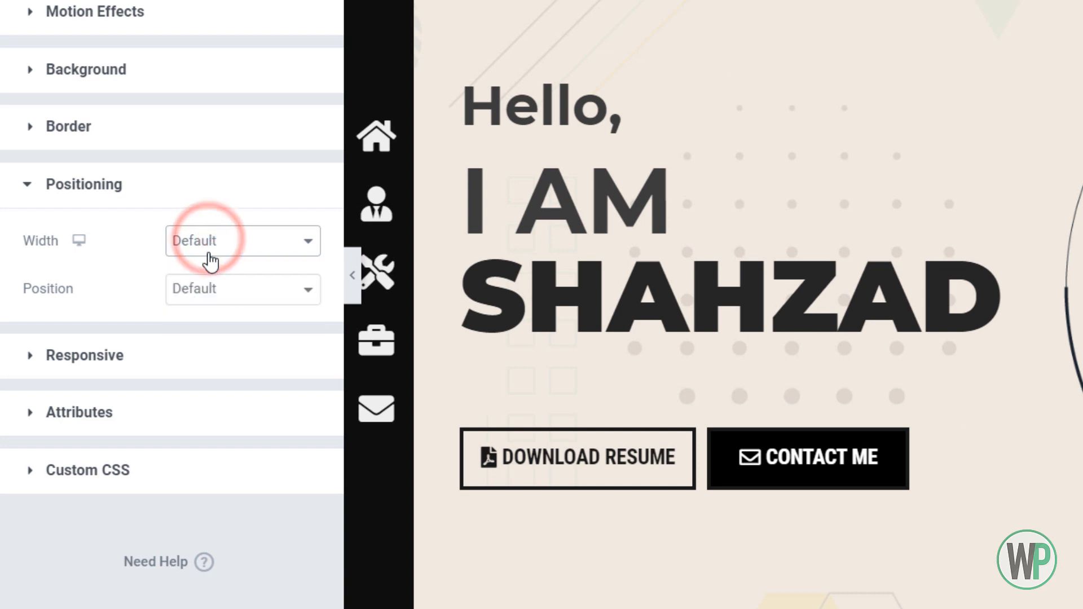
Check the column width of the yellow social icons column, then return to its icon list's positioning settings
{"action": "left_click", "coordinate": [1071, 293]}
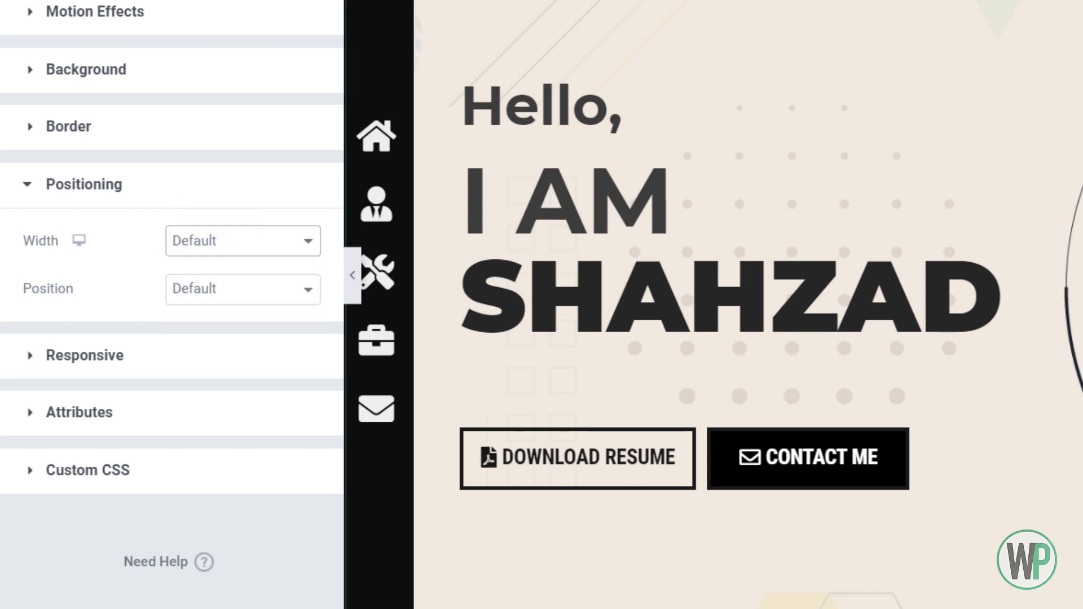
{"action": "left_click", "coordinate": [1076, 102]}
{"action": "double_click", "coordinate": [273, 8]}
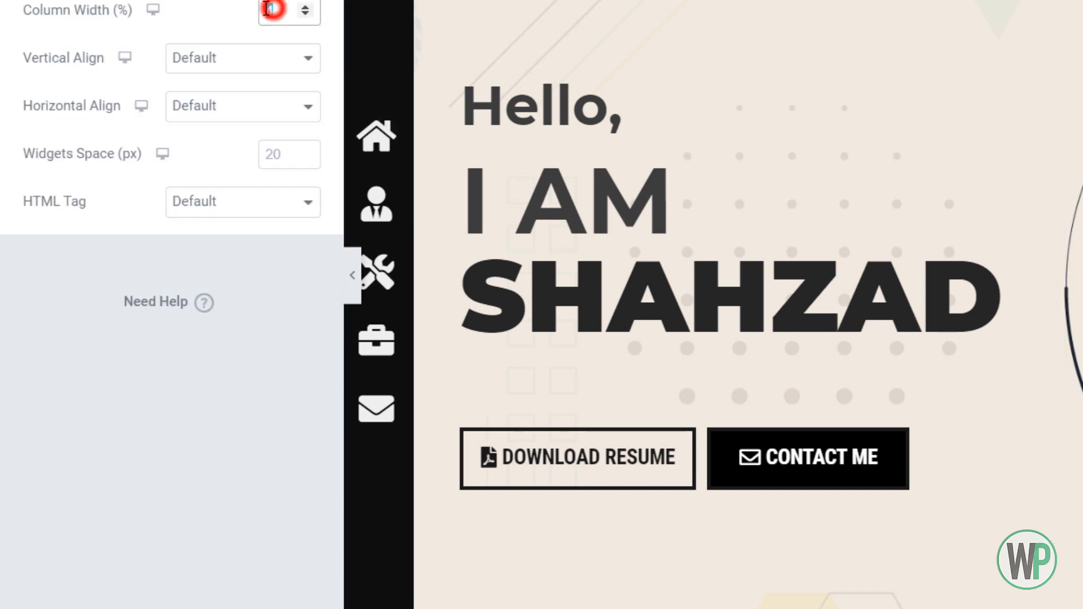
{"action": "left_click", "coordinate": [1076, 102]}
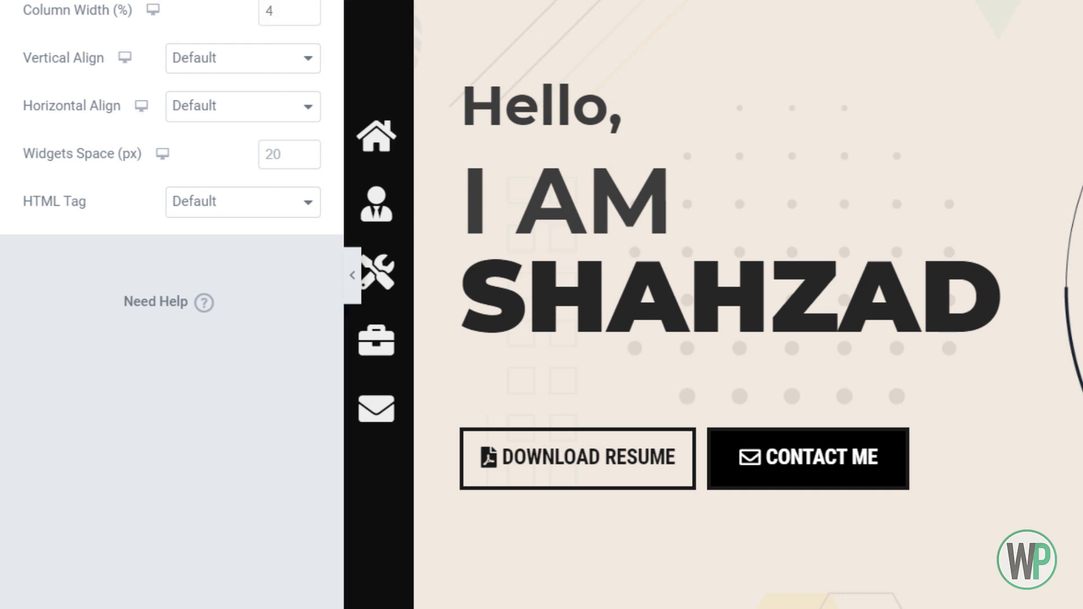
{"action": "left_click", "coordinate": [382, 48]}
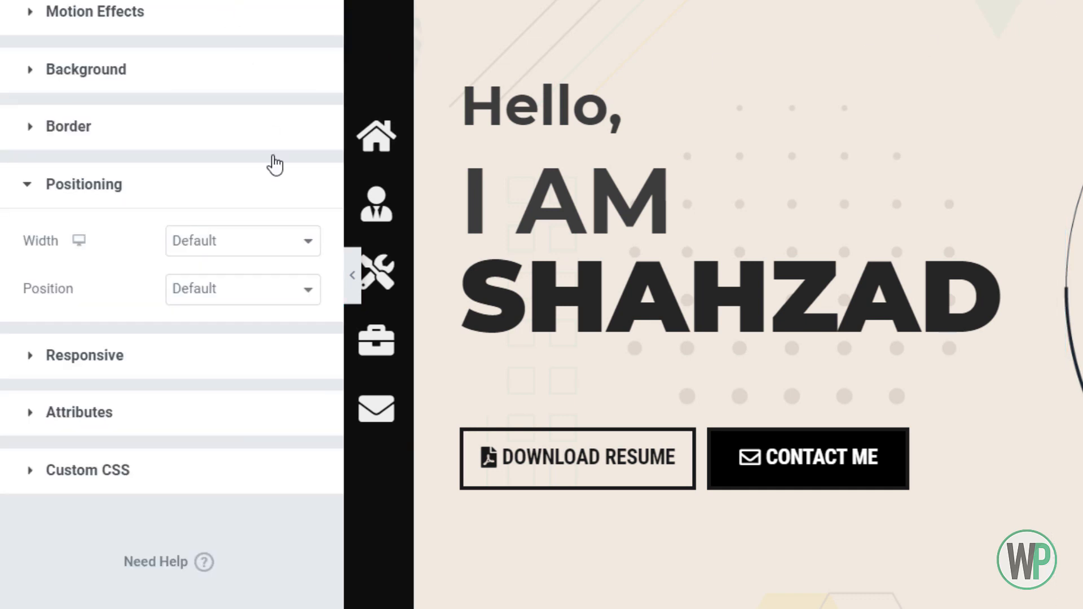
Give the social media icon list a custom width of 4% and set its position to Fixed
{"action": "left_click", "coordinate": [261, 243]}
{"action": "left_click", "coordinate": [248, 316]}
{"action": "left_click", "coordinate": [292, 290]}
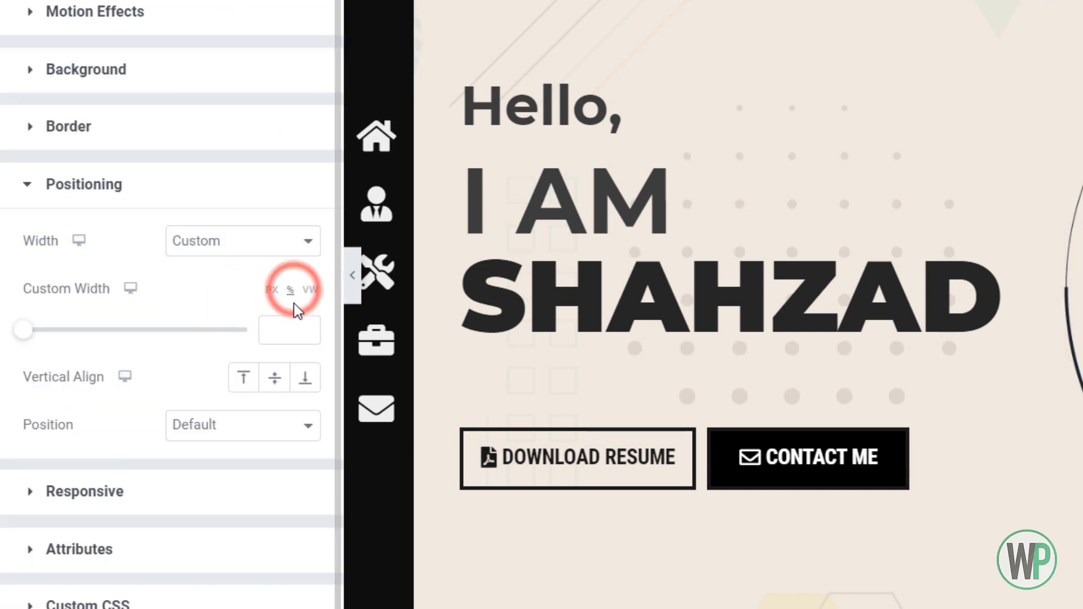
{"action": "type", "text": "4"}
{"action": "left_click", "coordinate": [278, 424]}
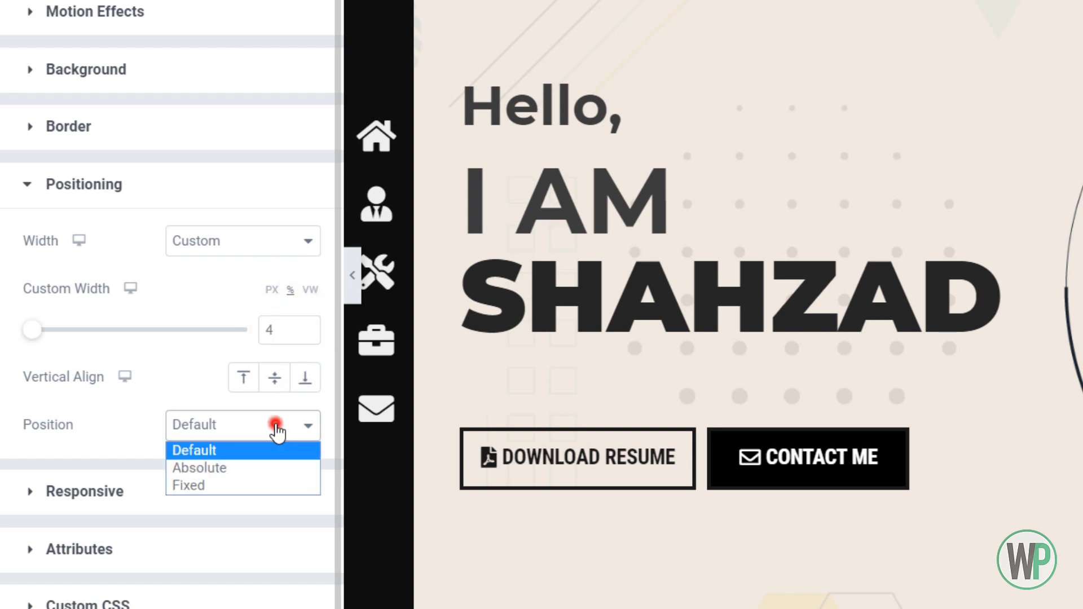
{"action": "left_click", "coordinate": [237, 485]}
Set the social icon list's horizontal orientation to Right, keeping it aligned to the top with its vertical offset in VH
{"action": "scroll", "coordinate": [236, 460], "scroll_direction": "down", "scroll_amount": 4}
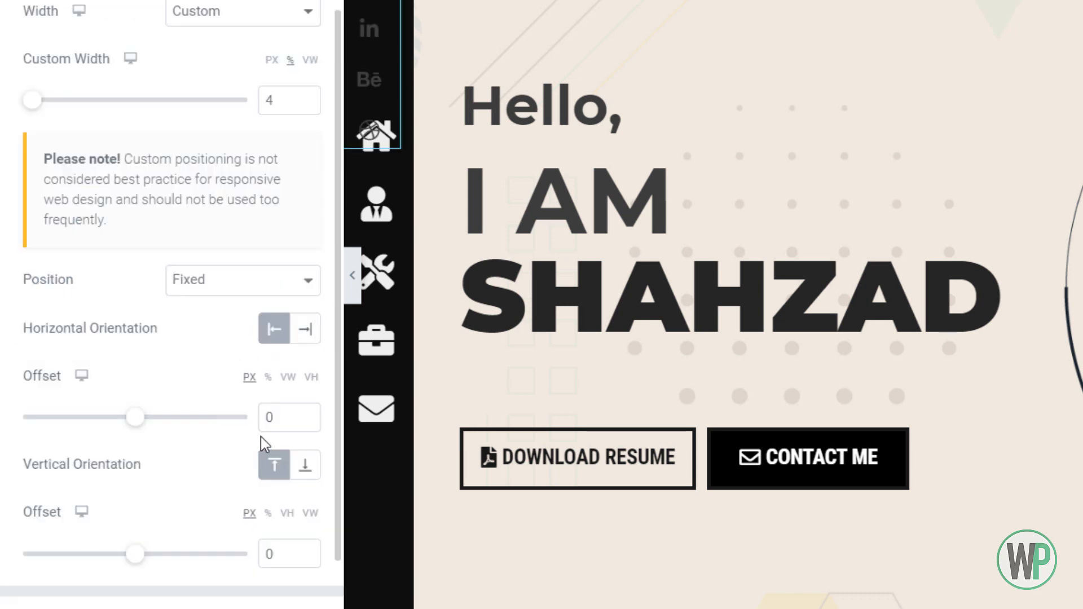
{"action": "left_click", "coordinate": [288, 377]}
{"action": "left_click", "coordinate": [305, 332]}
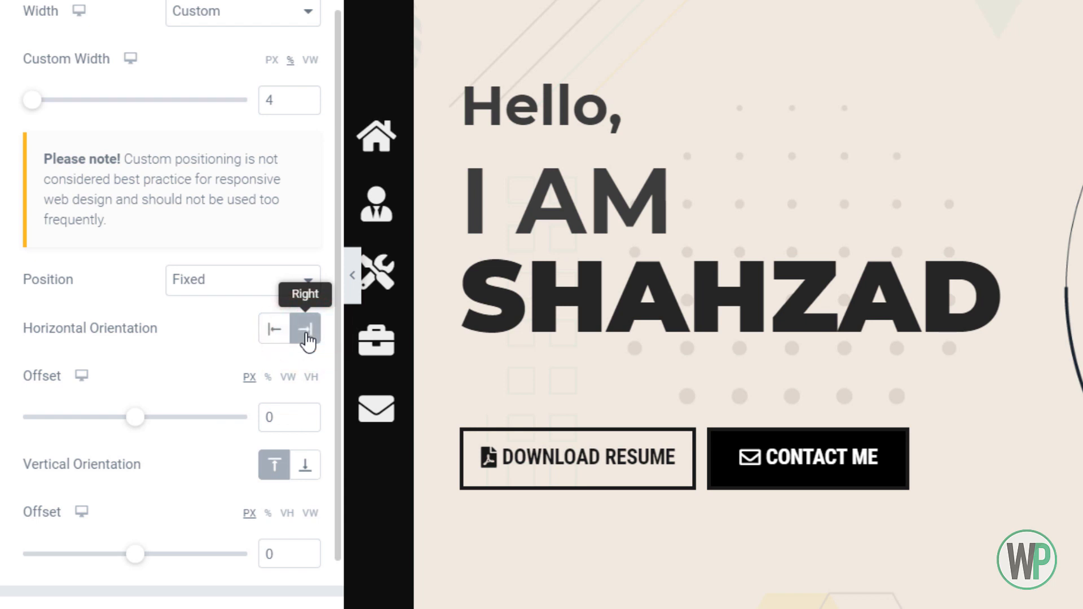
{"action": "left_click", "coordinate": [287, 512]}
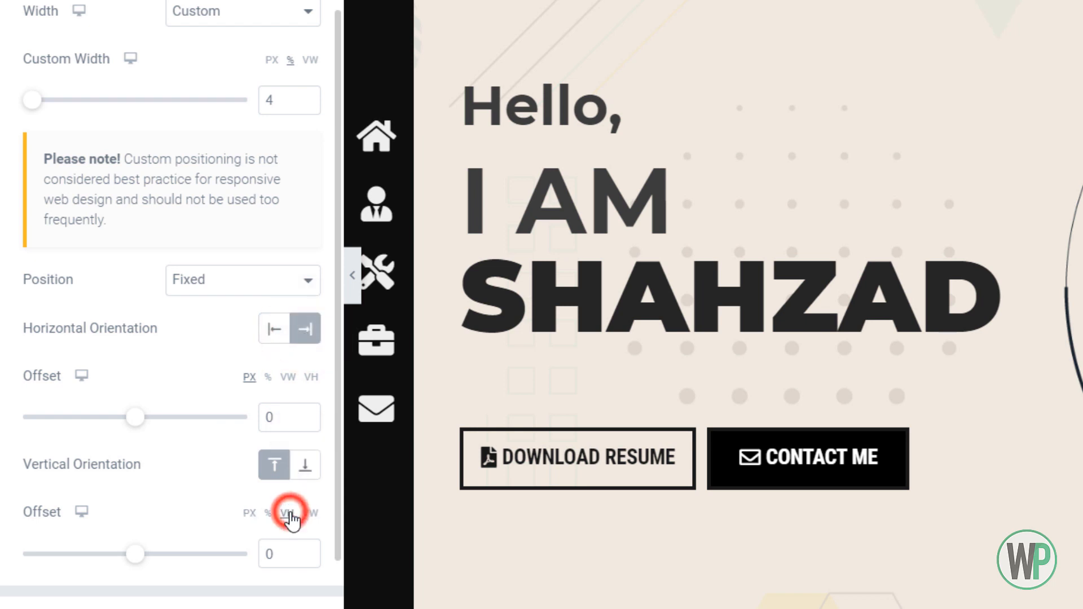
{"action": "left_click", "coordinate": [275, 471]}
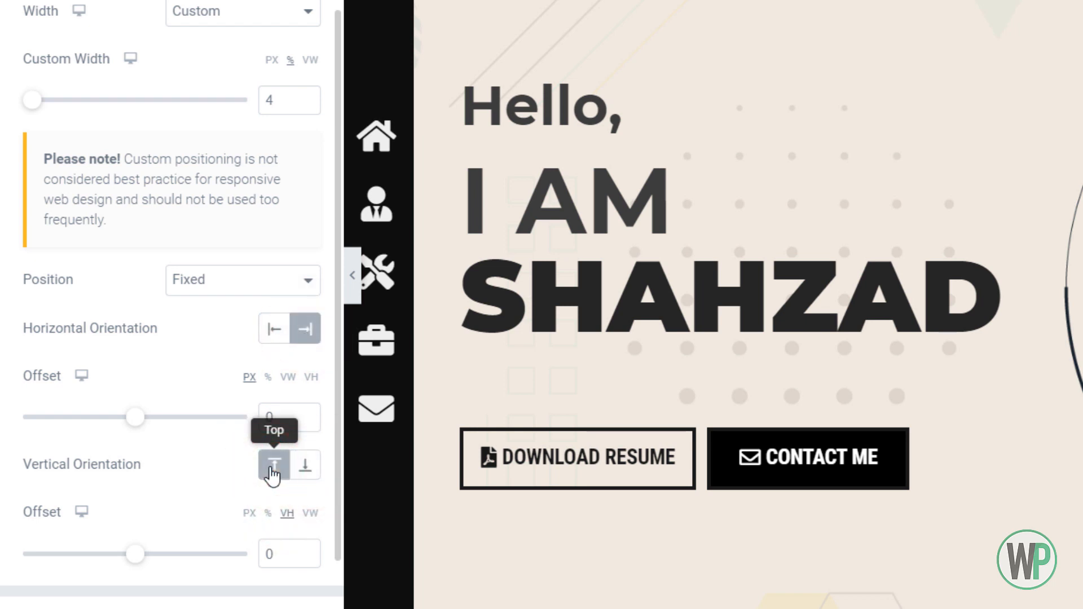
{"action": "left_click", "coordinate": [273, 551]}
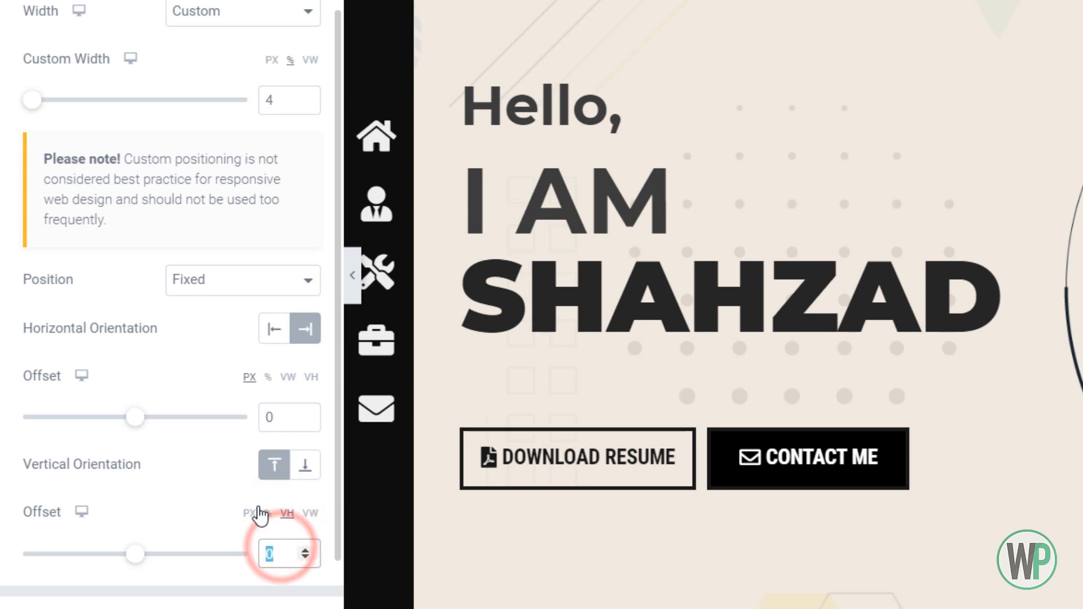
{"action": "double_click", "coordinate": [269, 417]}
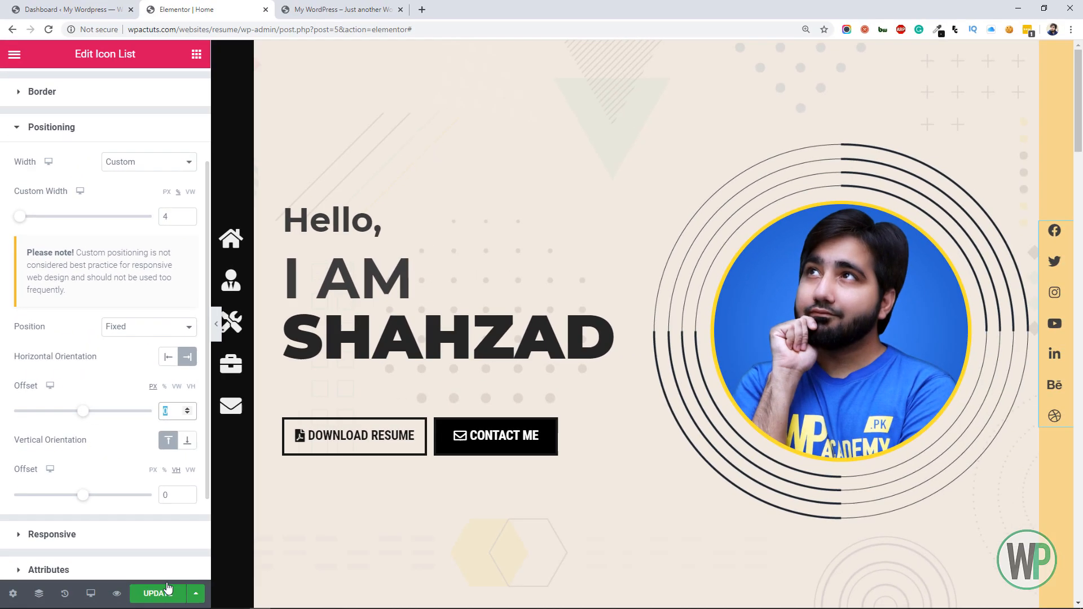
Update the page in Elementor and reload the live resume site in its own browser tab
{"action": "left_click", "coordinate": [166, 591]}
{"action": "left_click", "coordinate": [367, 6]}
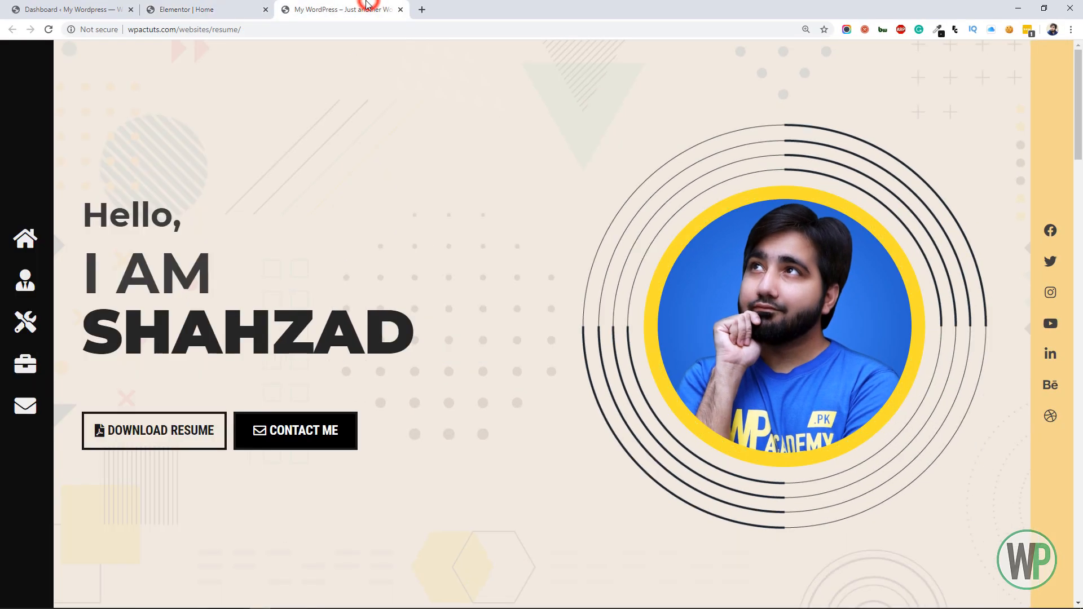
{"action": "key", "text": "ctrl+plus"}
{"action": "key", "text": "F5"}
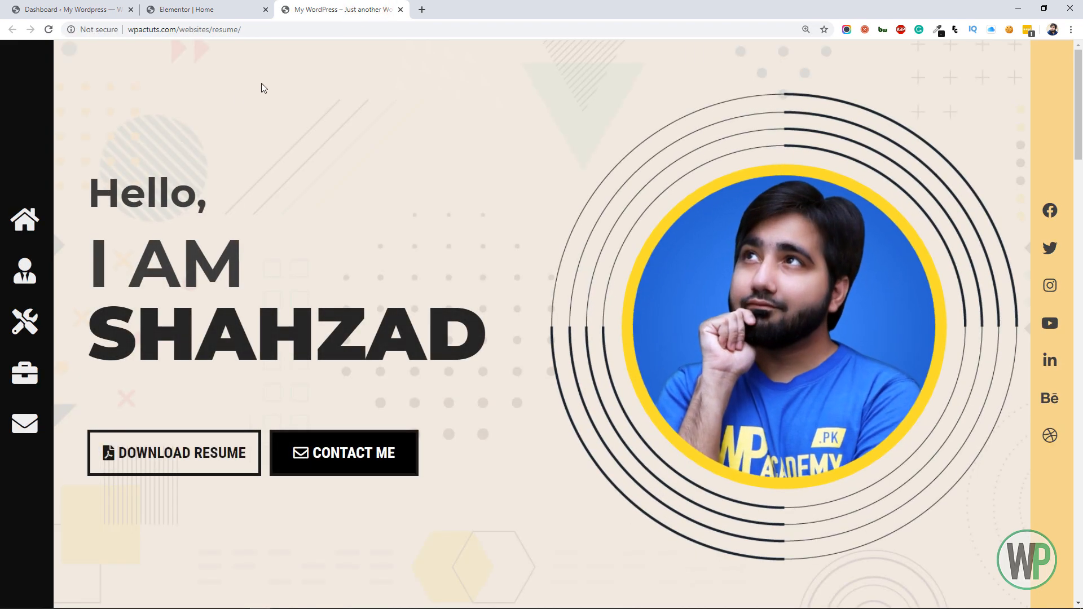
Test the live page's sidebar links to the about, skills, portfolio, contact and home sections
{"action": "left_click", "coordinate": [27, 276]}
{"action": "left_click", "coordinate": [26, 320]}
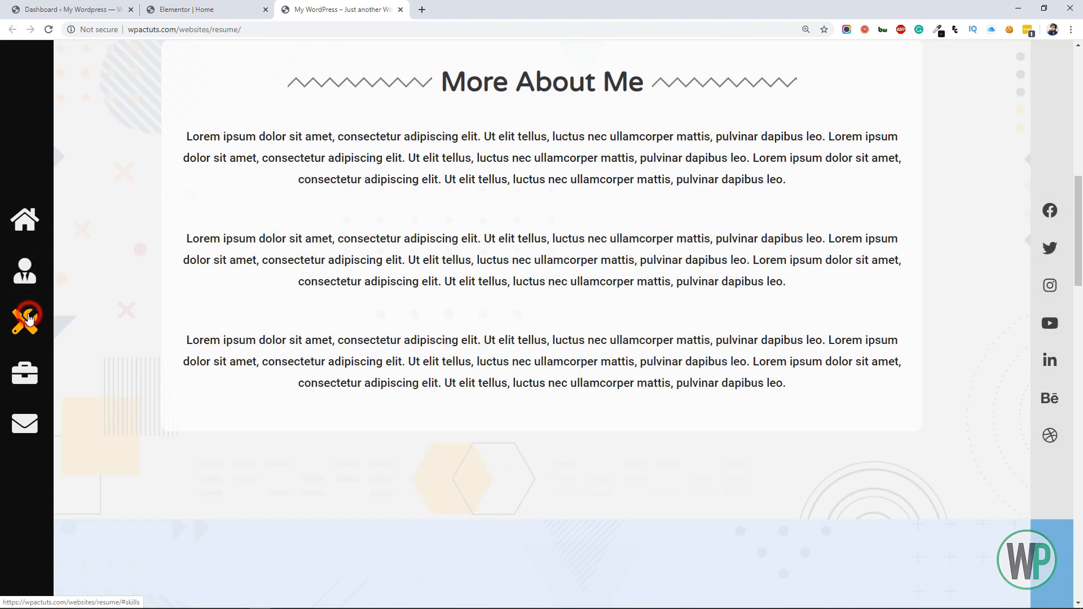
{"action": "left_click", "coordinate": [35, 387]}
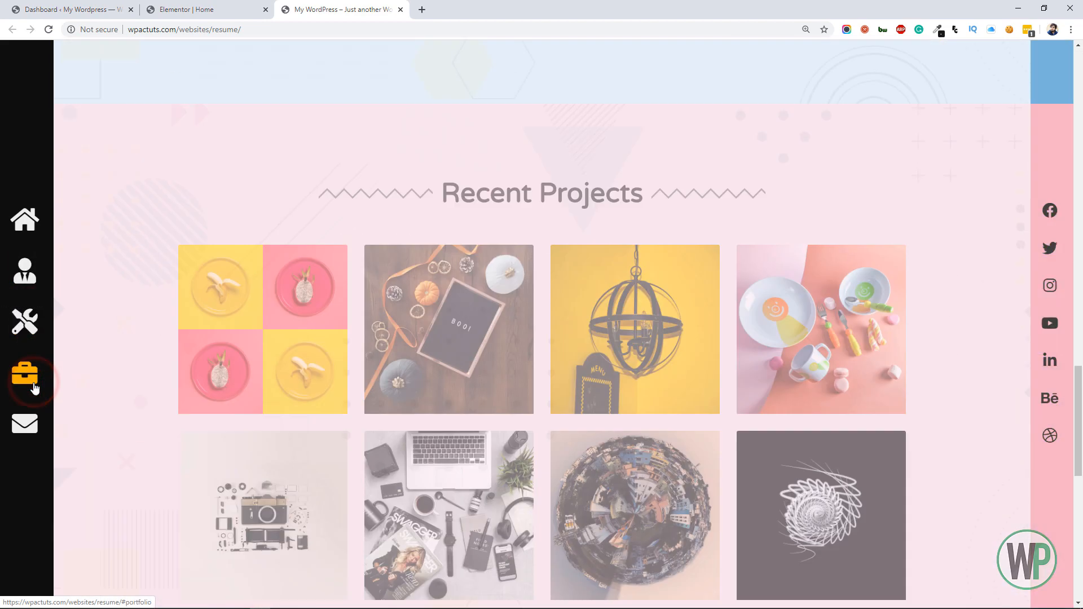
{"action": "left_click", "coordinate": [27, 423]}
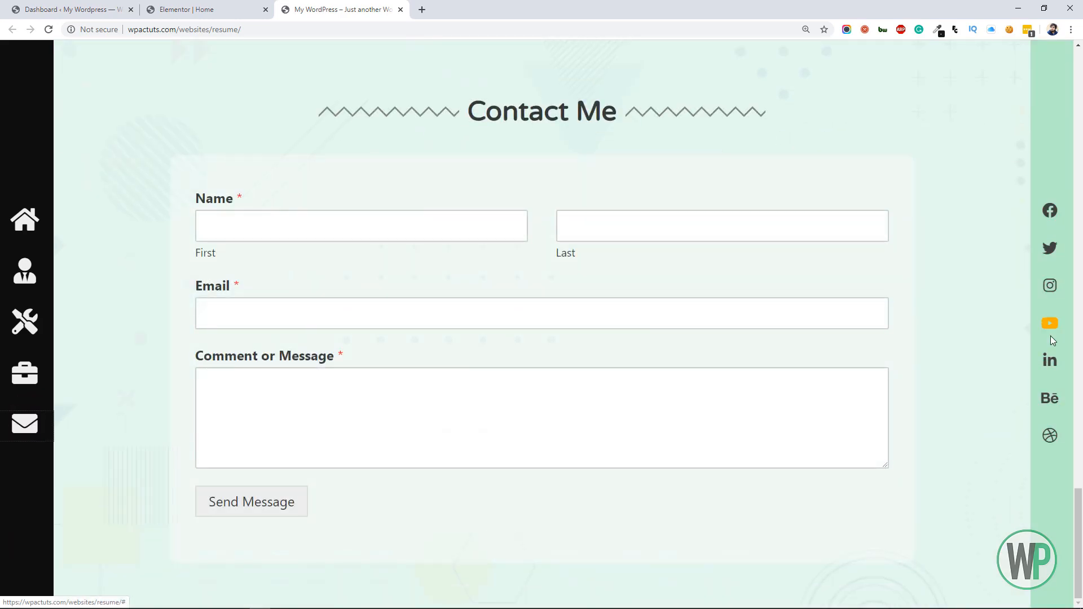
{"action": "left_click", "coordinate": [29, 232]}
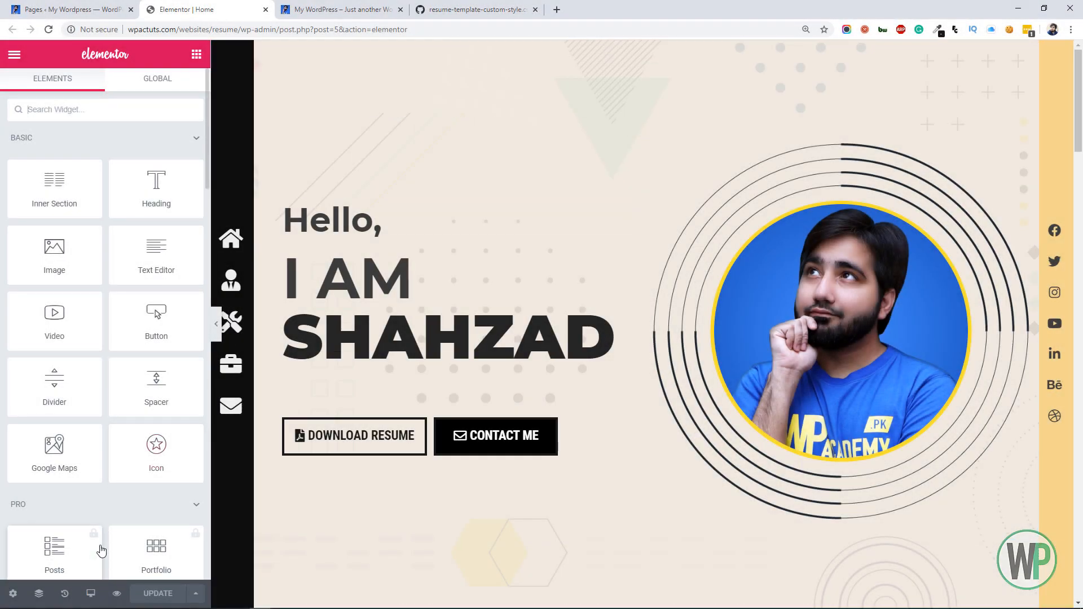
Preview the page in Elementor's Mobile view and return to the Desktop view
{"action": "left_click", "coordinate": [92, 593]}
{"action": "left_click", "coordinate": [87, 559]}
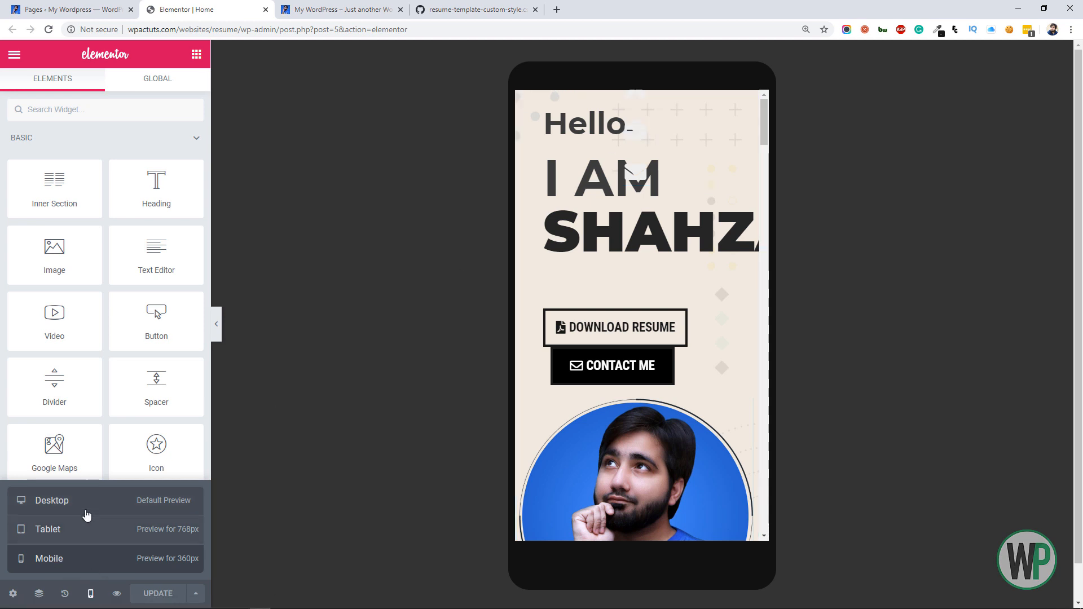
{"action": "left_click", "coordinate": [84, 506]}
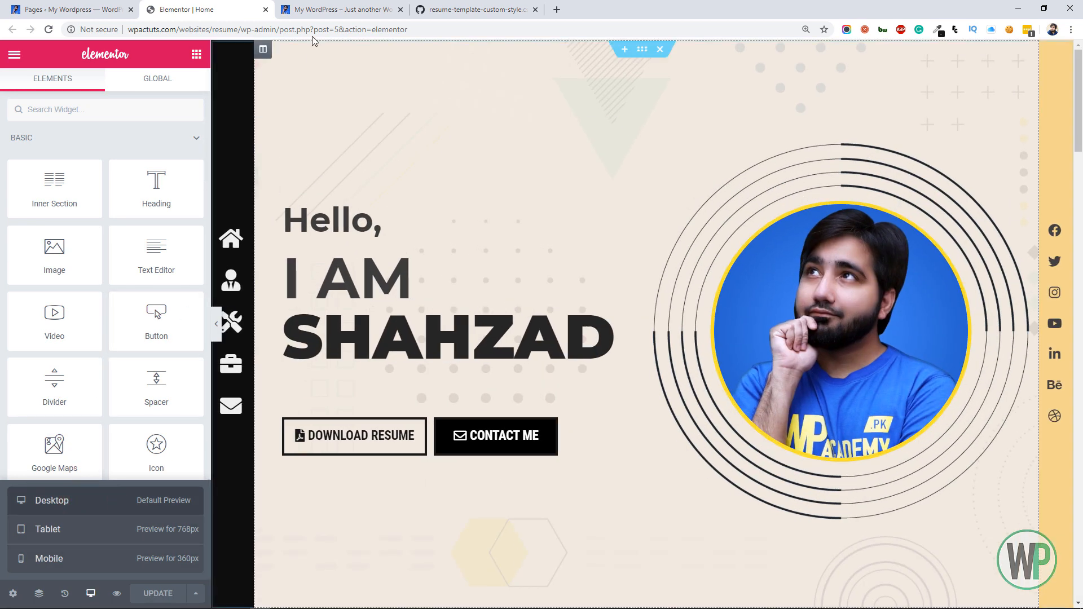
Switch to the GitHub Gist resume-template-custom-style.css and copy its entire CSS code
{"action": "left_click", "coordinate": [434, 6]}
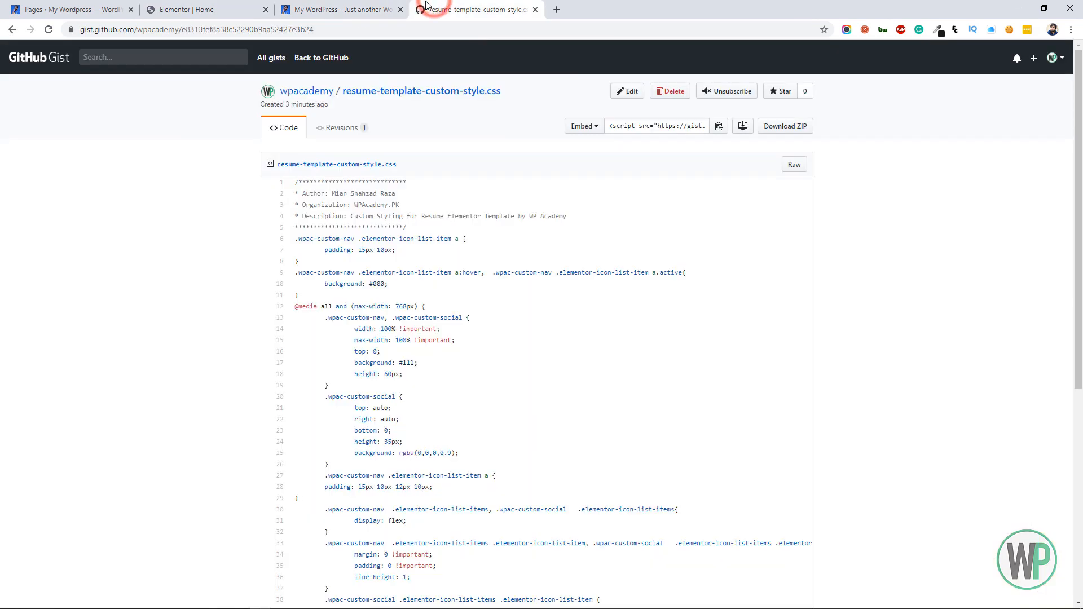
{"action": "scroll", "coordinate": [391, 211], "scroll_direction": "down", "scroll_amount": 4}
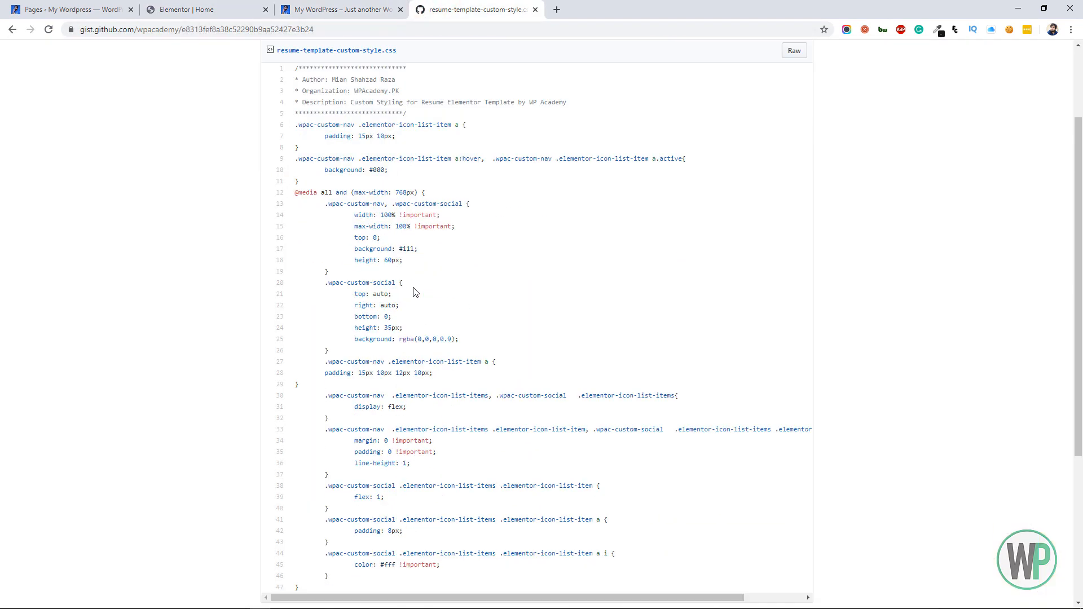
{"action": "left_click_drag", "start_coordinate": [315, 480], "coordinate": [296, 183]}
{"action": "right_click", "coordinate": [298, 179]}
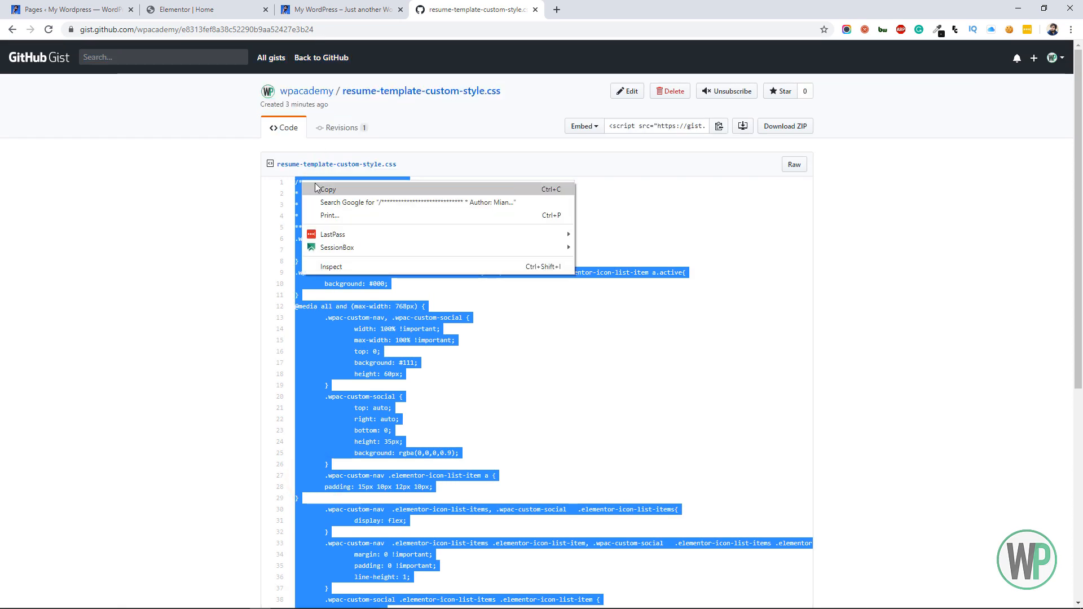
{"action": "left_click", "coordinate": [317, 182]}
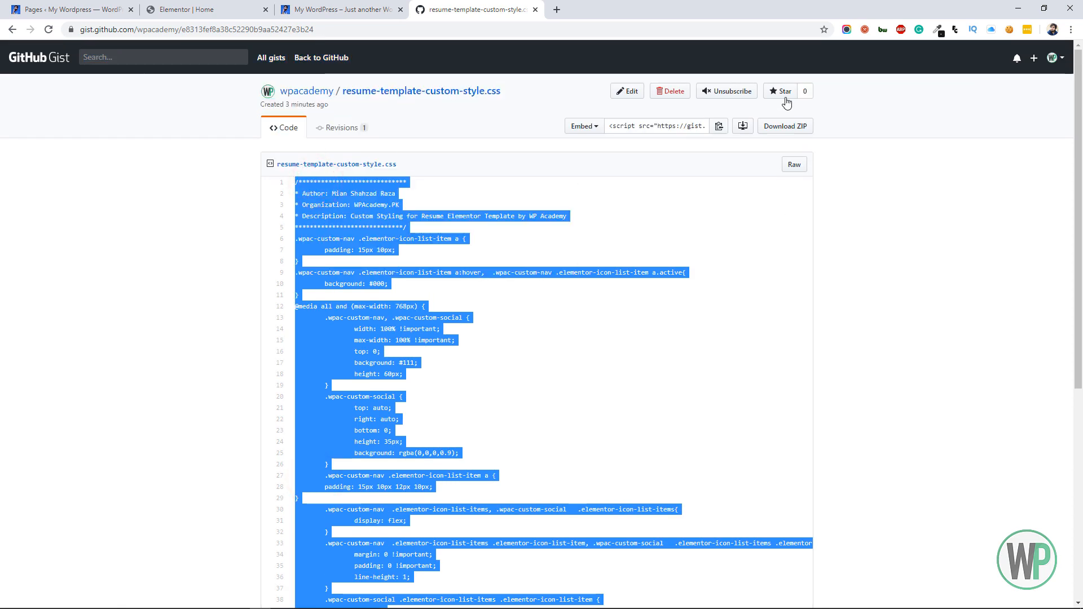
Switch to the WordPress dashboard and open the Additional CSS section of the theme Customizer
{"action": "left_click", "coordinate": [194, 9]}
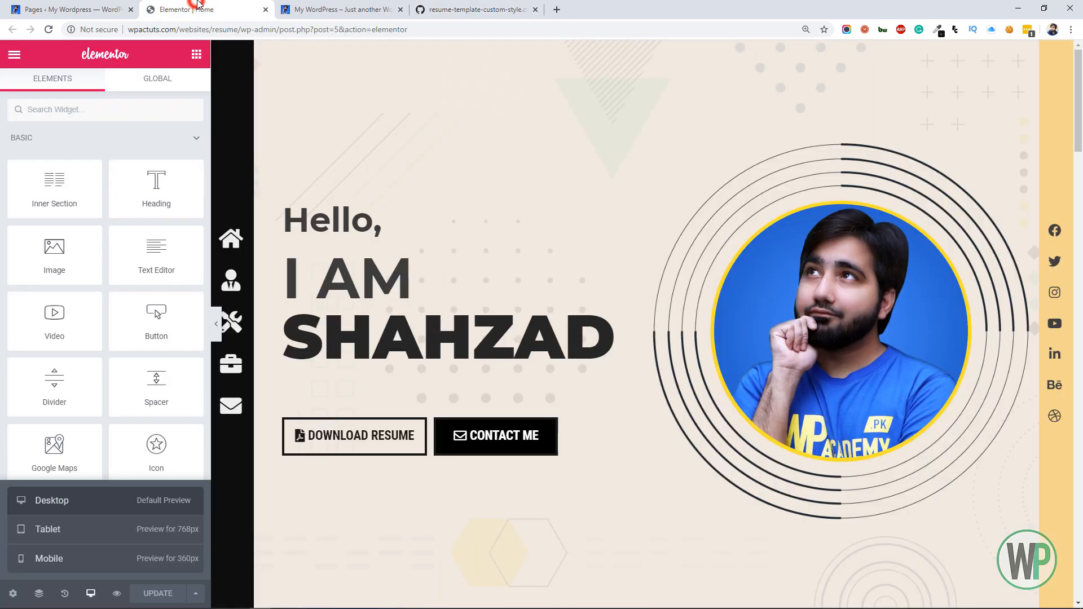
{"action": "left_click", "coordinate": [103, 7]}
{"action": "mouse_move", "coordinate": [105, 348]}
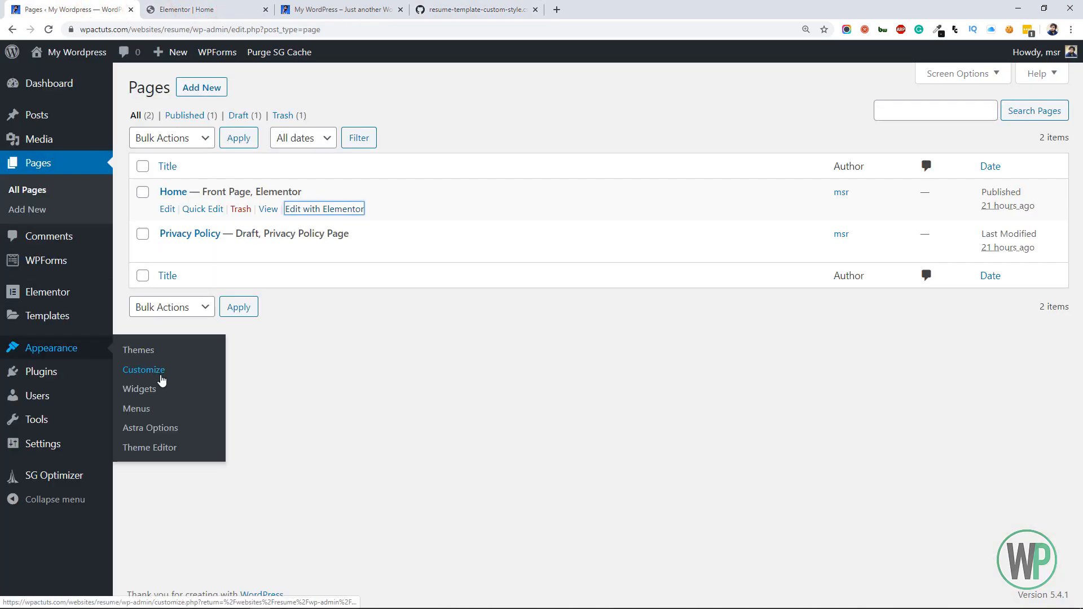
{"action": "left_click", "coordinate": [160, 375]}
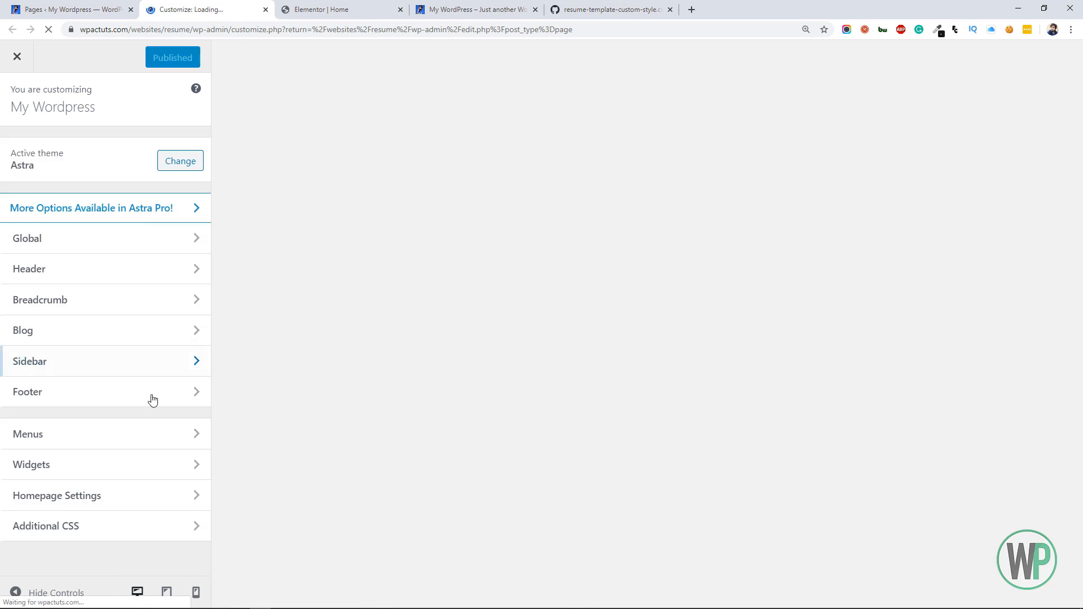
{"action": "left_click", "coordinate": [136, 525]}
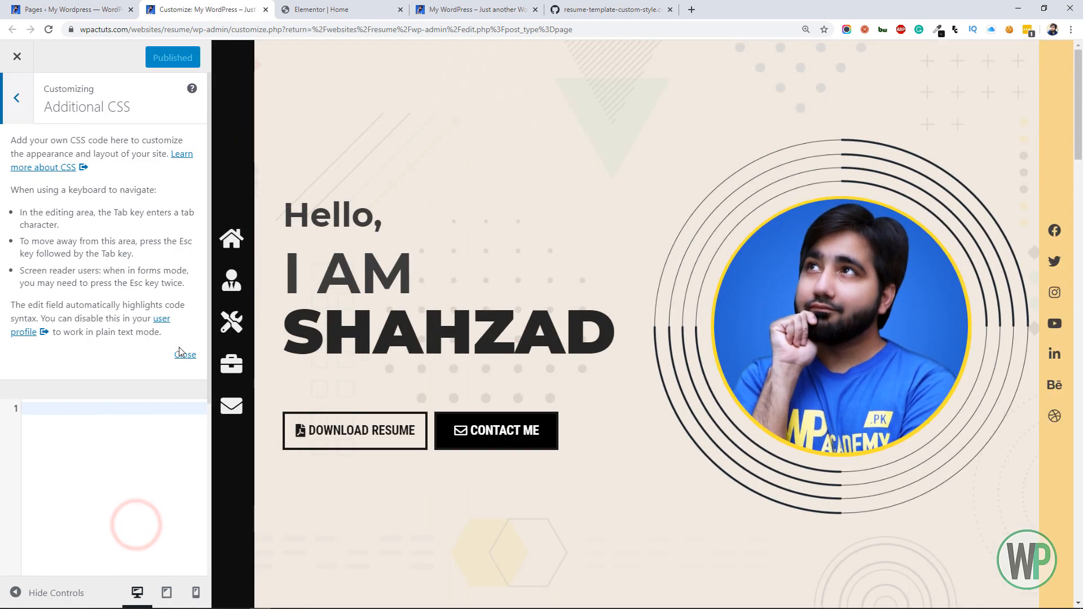
Close the Additional CSS help text and paste the copied stylesheet into the empty code editor
{"action": "left_click", "coordinate": [180, 353]}
{"action": "left_click", "coordinate": [138, 153]}
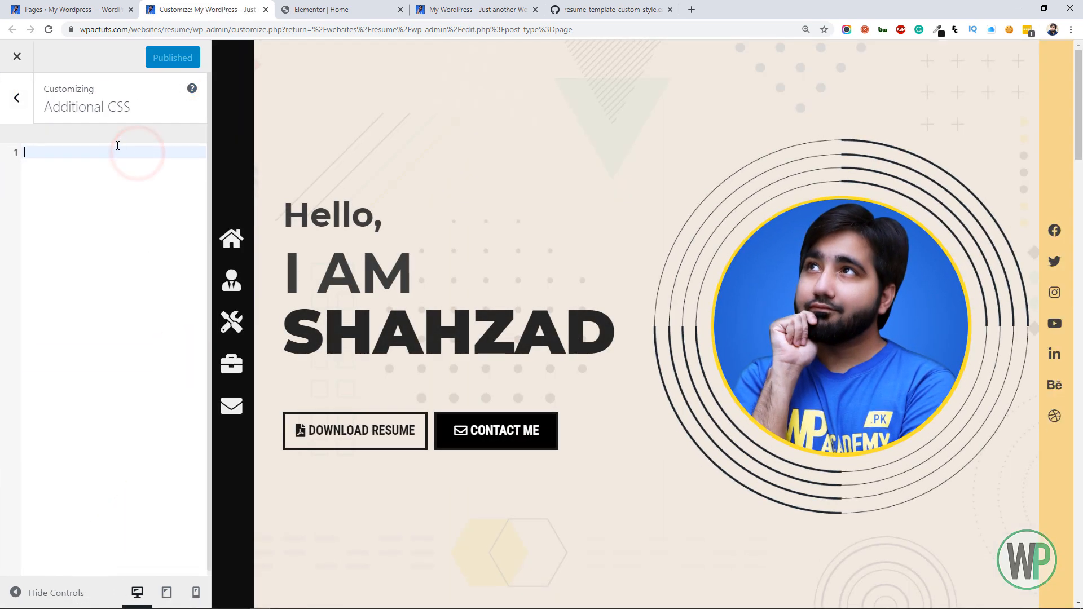
{"action": "key", "text": "ctrl+v"}
{"action": "left_click_drag", "start_coordinate": [200, 361], "coordinate": [196, 177]}
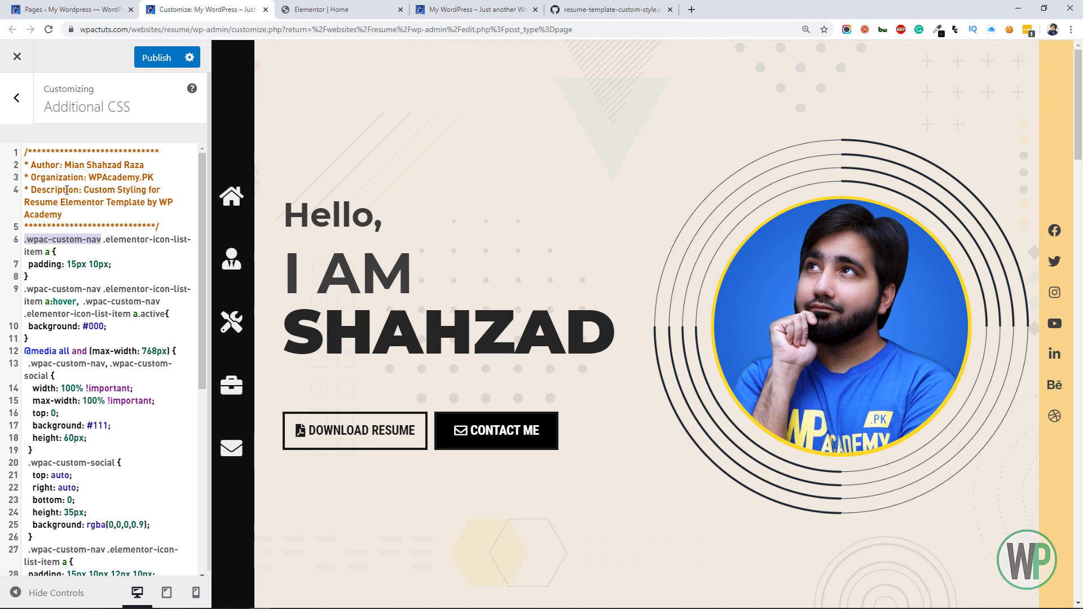
Switch back to the Elementor editor and give the sidebar navigation icon list the CSS class wpac-custom-nav, without a leading dot or space
{"action": "left_click", "coordinate": [321, 9]}
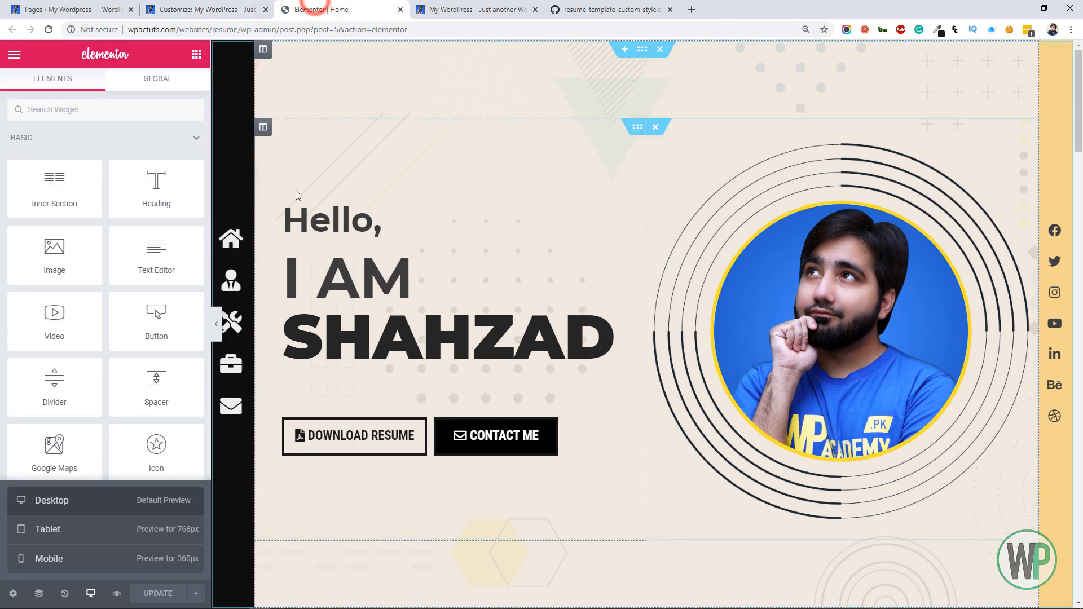
{"action": "right_click", "coordinate": [243, 239]}
{"action": "left_click", "coordinate": [274, 254]}
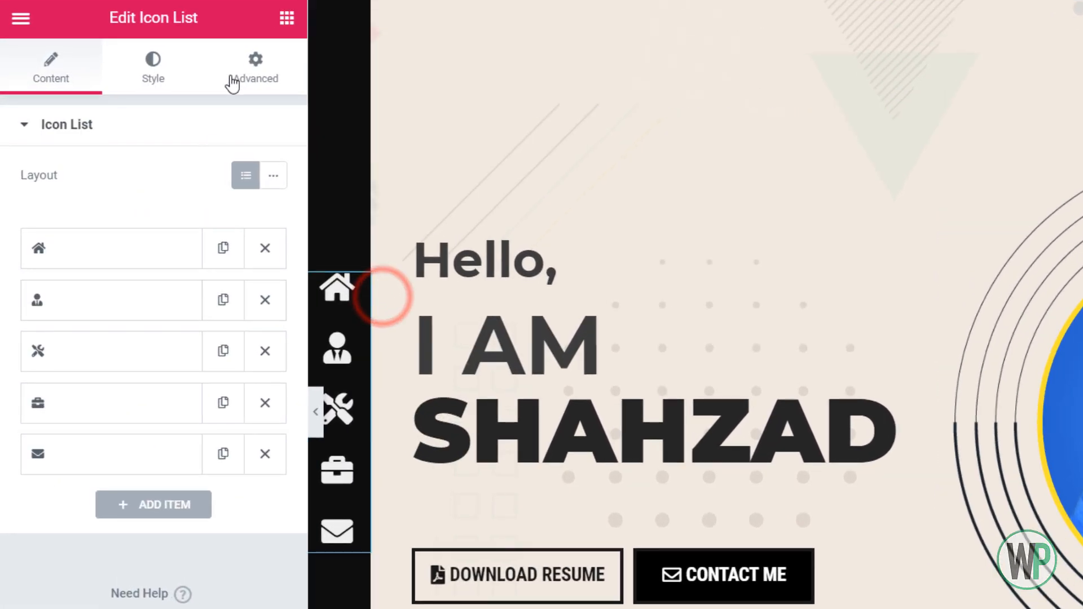
{"action": "left_click", "coordinate": [186, 84]}
{"action": "left_click", "coordinate": [152, 370]}
{"action": "triple_click", "coordinate": [210, 460]}
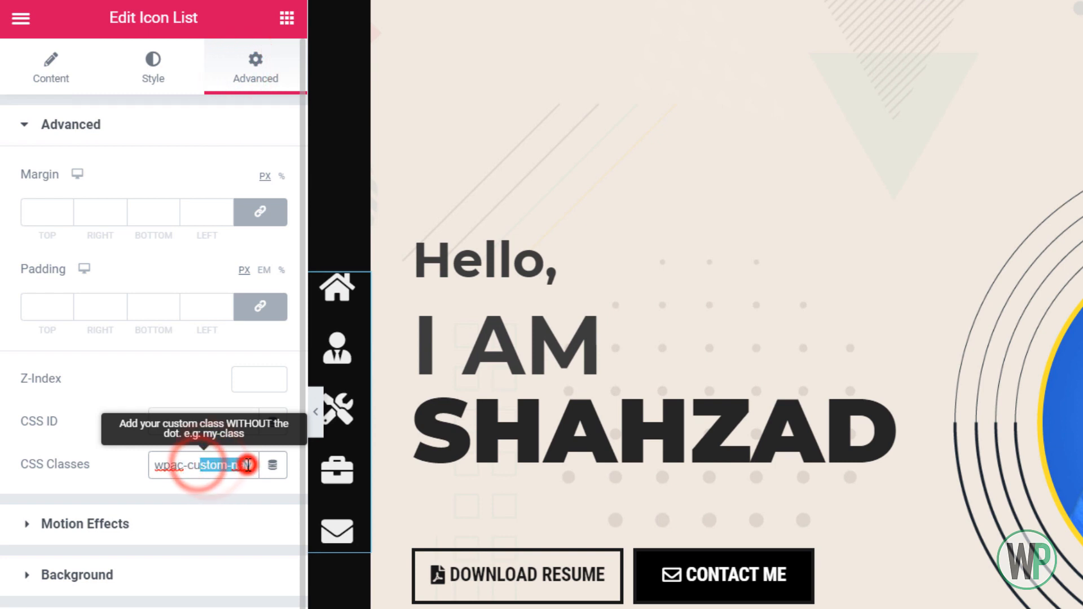
{"action": "key", "text": "ctrl+v"}
{"action": "left_click_drag", "start_coordinate": [253, 465], "coordinate": [81, 457]}
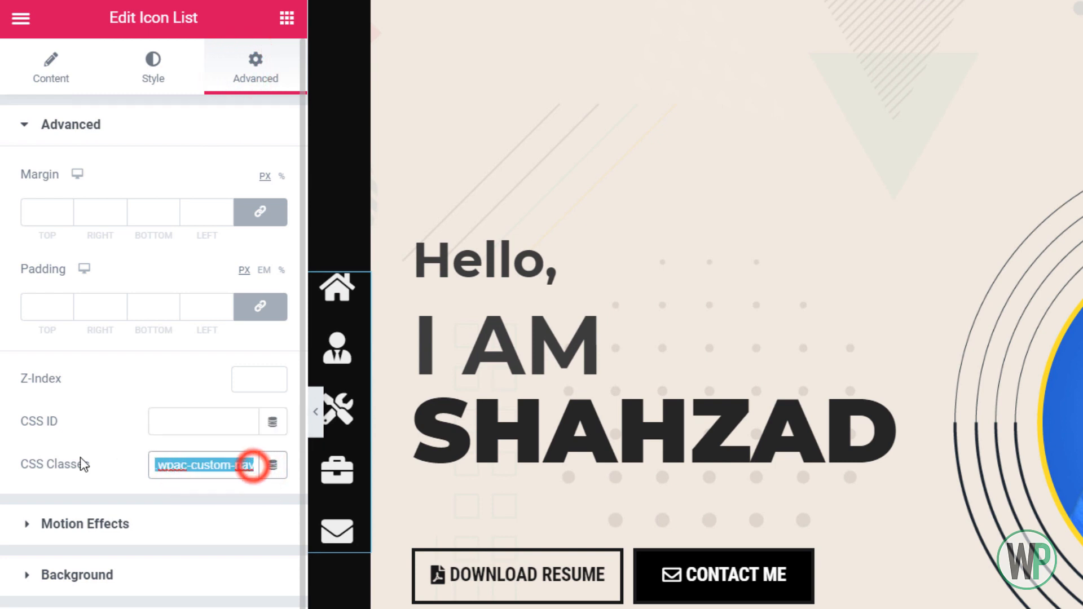
{"action": "key", "text": "BackSpace"}
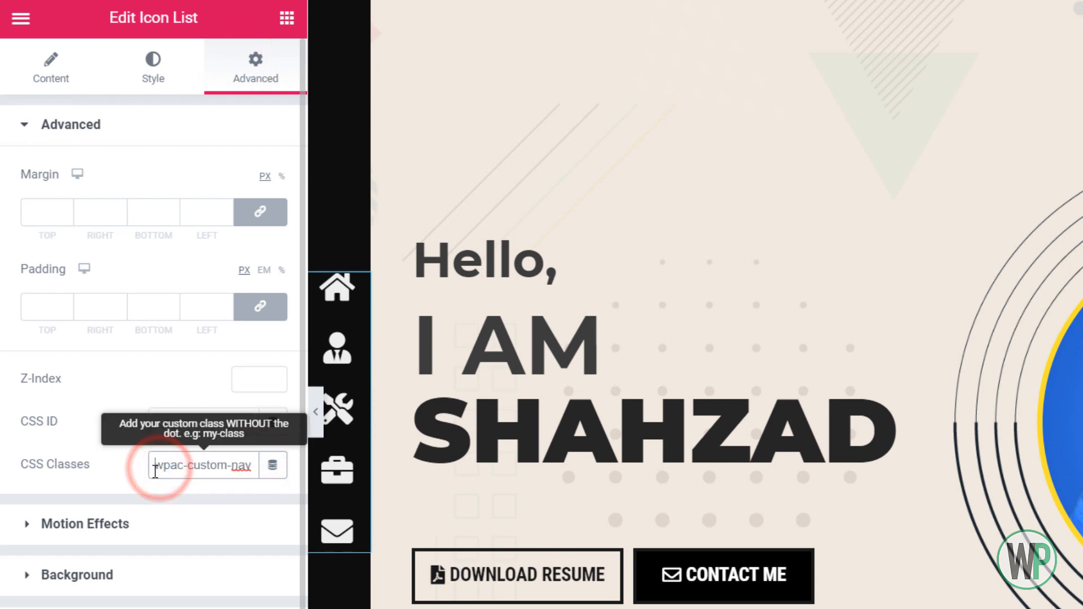
{"action": "left_click_drag", "start_coordinate": [196, 465], "coordinate": [261, 483]}
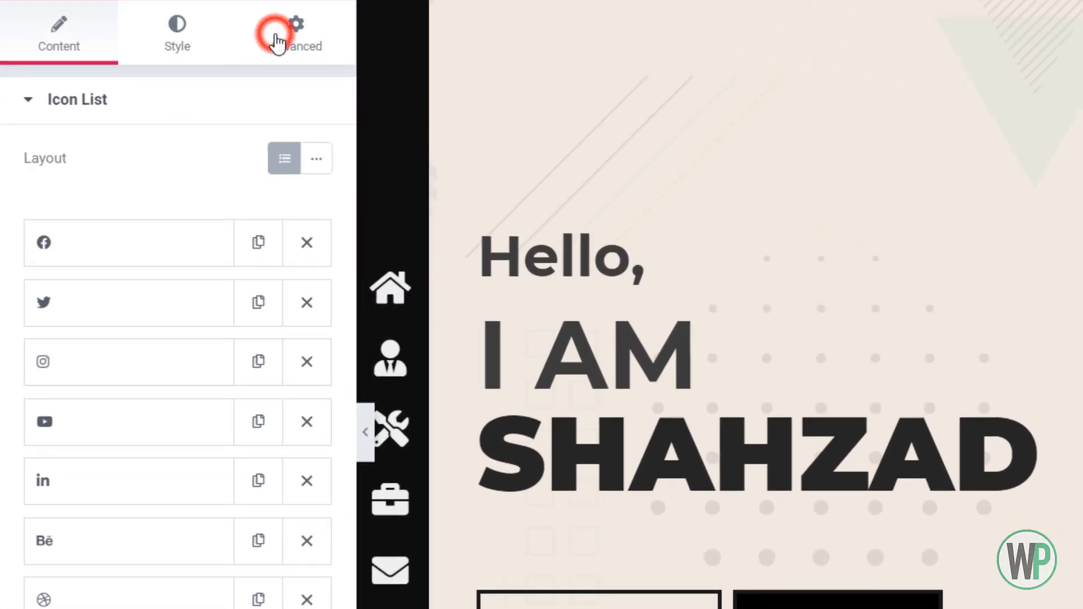
Give the social media icon list the CSS class wpac-custom-social
{"action": "left_click", "coordinate": [277, 42]}
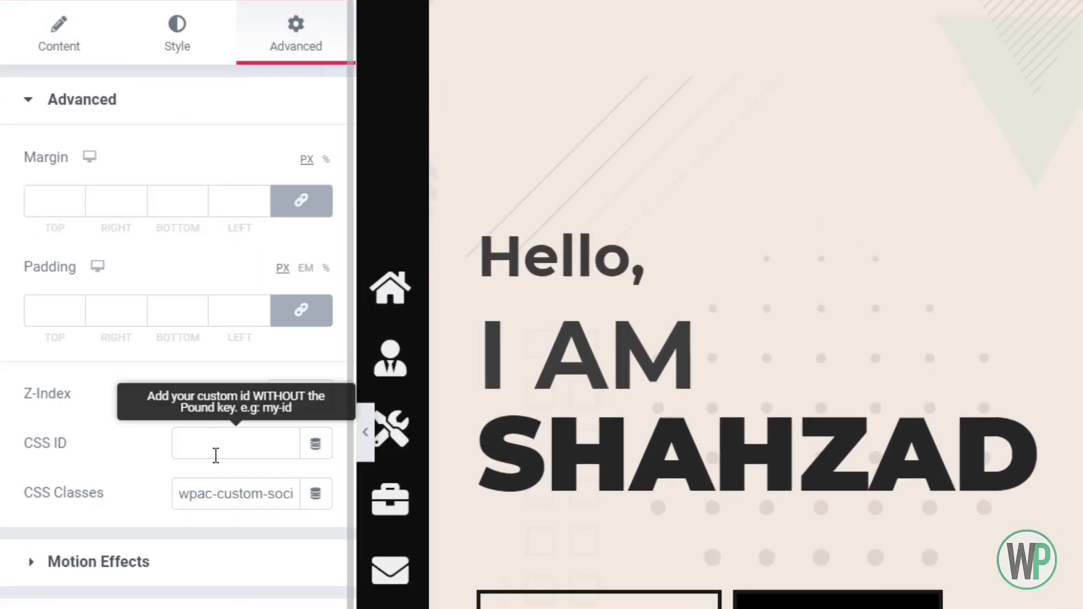
{"action": "left_click", "coordinate": [248, 495]}
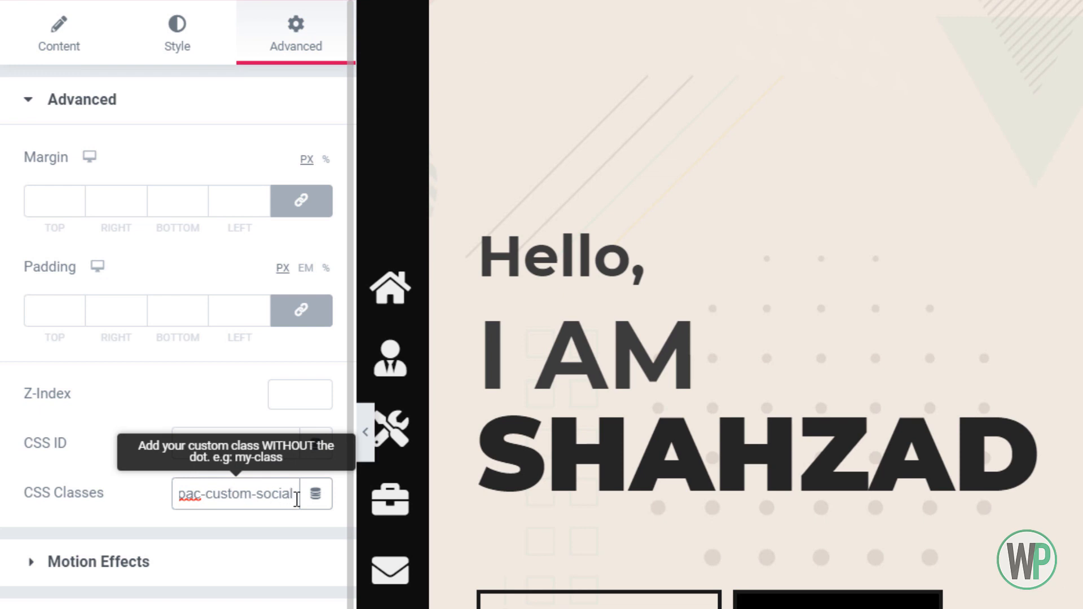
{"action": "left_click_drag", "start_coordinate": [296, 500], "coordinate": [101, 498]}
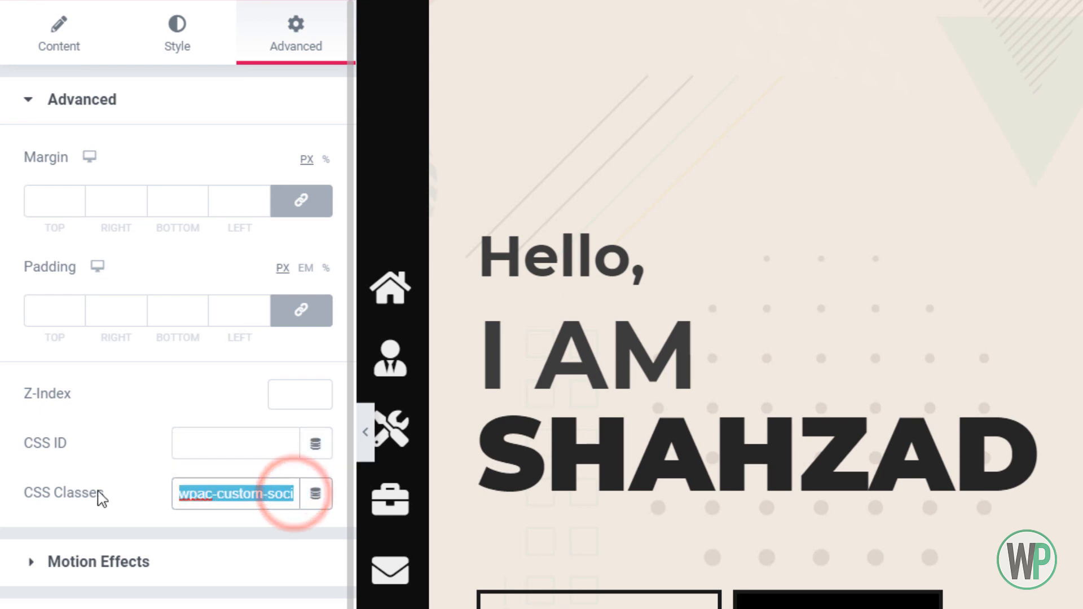
{"action": "left_click", "coordinate": [268, 485]}
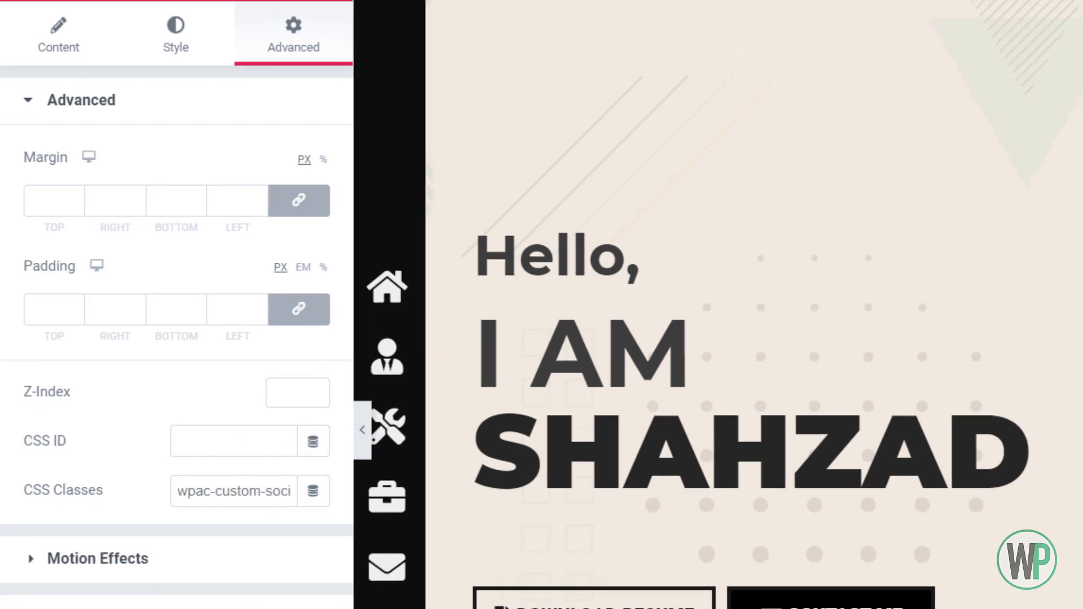
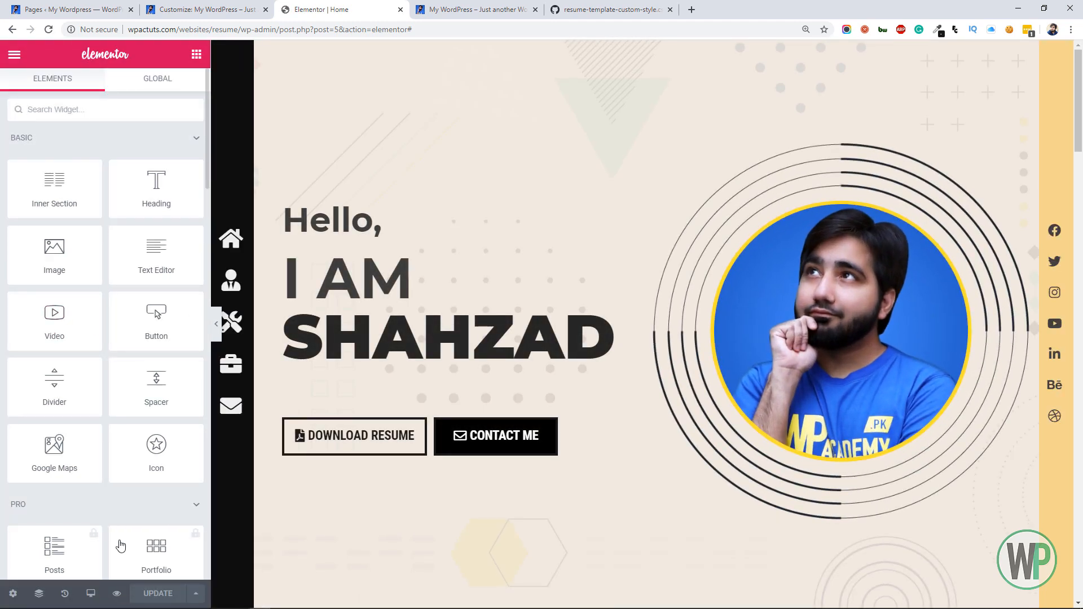
Switch the page preview to the mobile layout
{"action": "left_click", "coordinate": [90, 593]}
{"action": "left_click", "coordinate": [120, 564]}
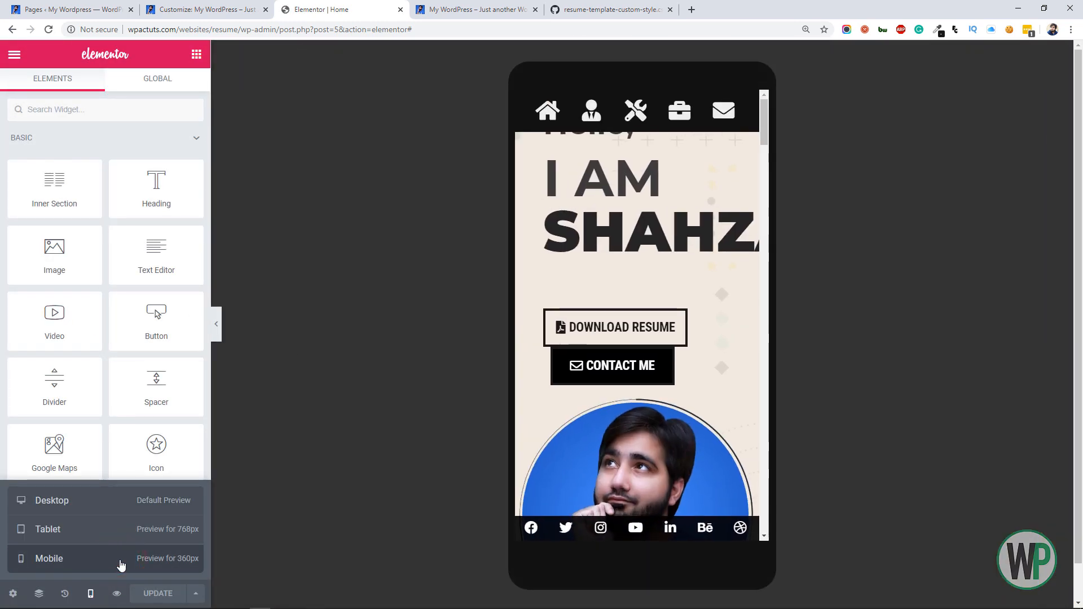
{"action": "mouse_move", "coordinate": [768, 120]}
{"action": "left_mouse_down"}
{"action": "mouse_move", "coordinate": [778, 177]}
{"action": "mouse_move", "coordinate": [765, 120]}
{"action": "mouse_move", "coordinate": [767, 189]}
{"action": "mouse_move", "coordinate": [765, 126]}
{"action": "left_mouse_up"}
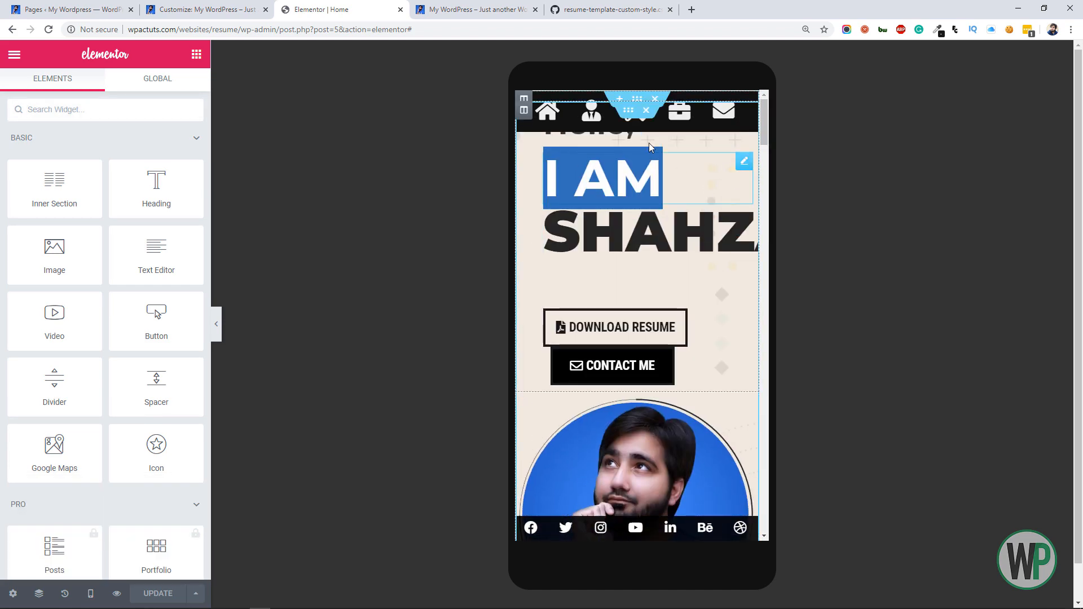
Unlink the hero section's mobile padding values and add top padding so the greeting clears the fixed navigation bar
{"action": "right_click", "coordinate": [646, 99]}
{"action": "left_click", "coordinate": [677, 109]}
{"action": "left_click", "coordinate": [179, 96]}
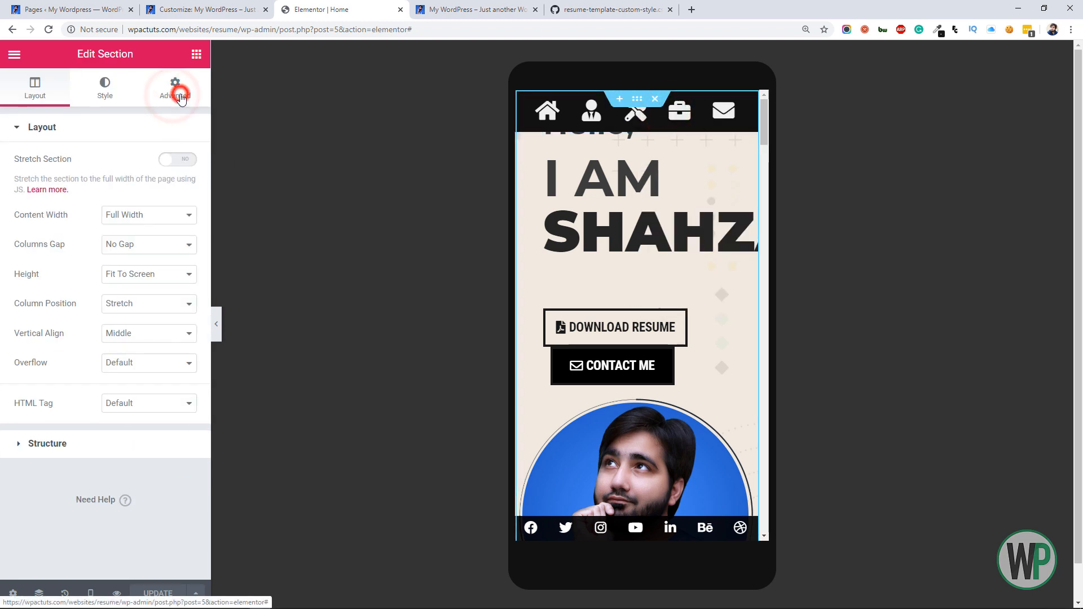
{"action": "left_click", "coordinate": [178, 252]}
{"action": "left_click", "coordinate": [25, 256]}
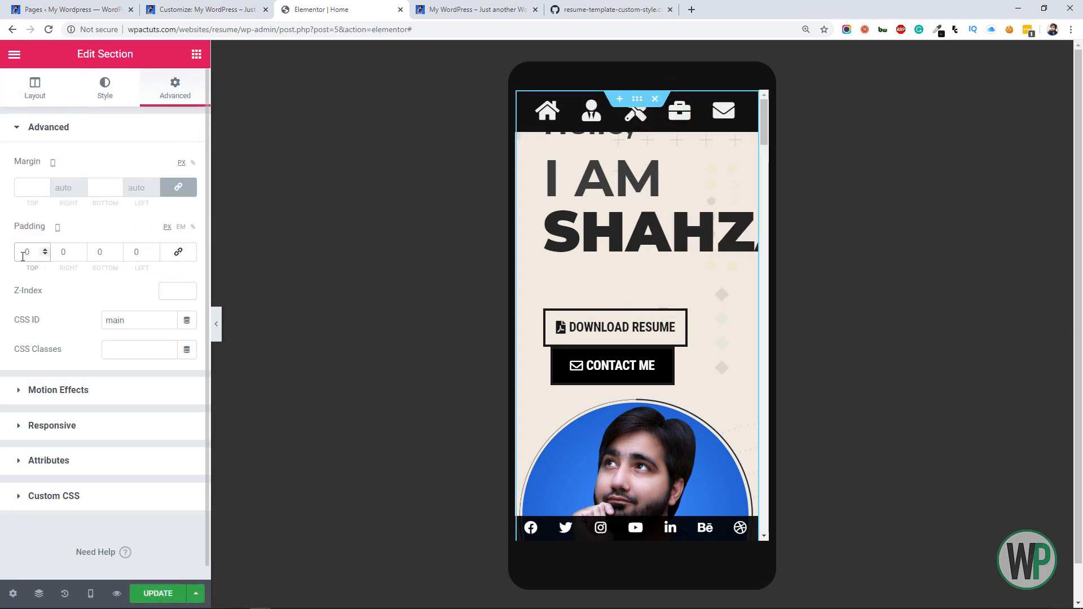
{"action": "type", "text": "6"}
Set the large name heading's mobile font size to 3 em and centre its text
{"action": "left_click", "coordinate": [624, 254]}
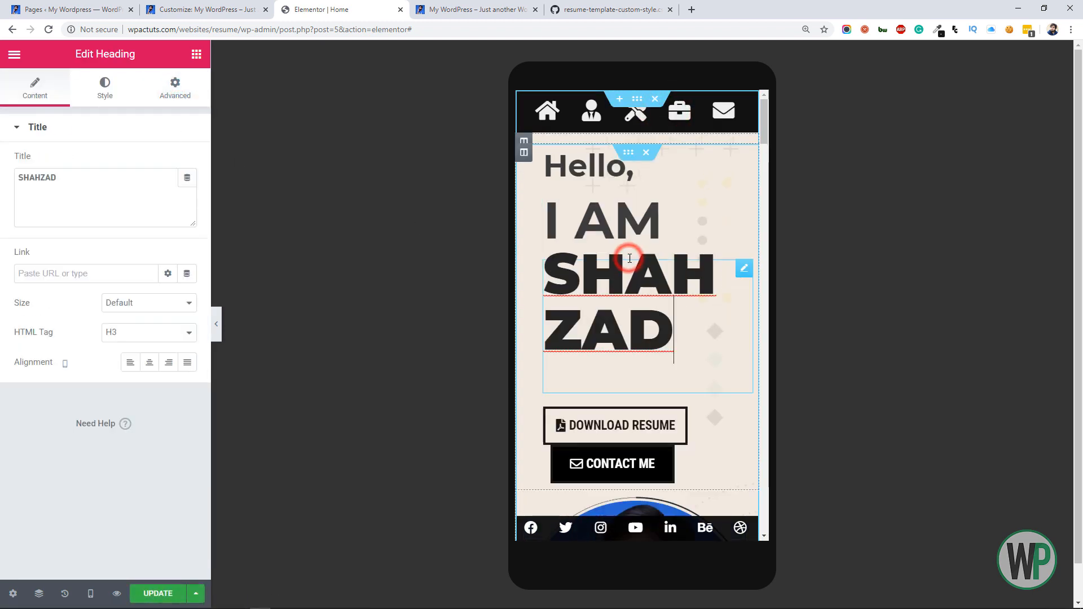
{"action": "left_click", "coordinate": [105, 90]}
{"action": "left_click", "coordinate": [186, 191]}
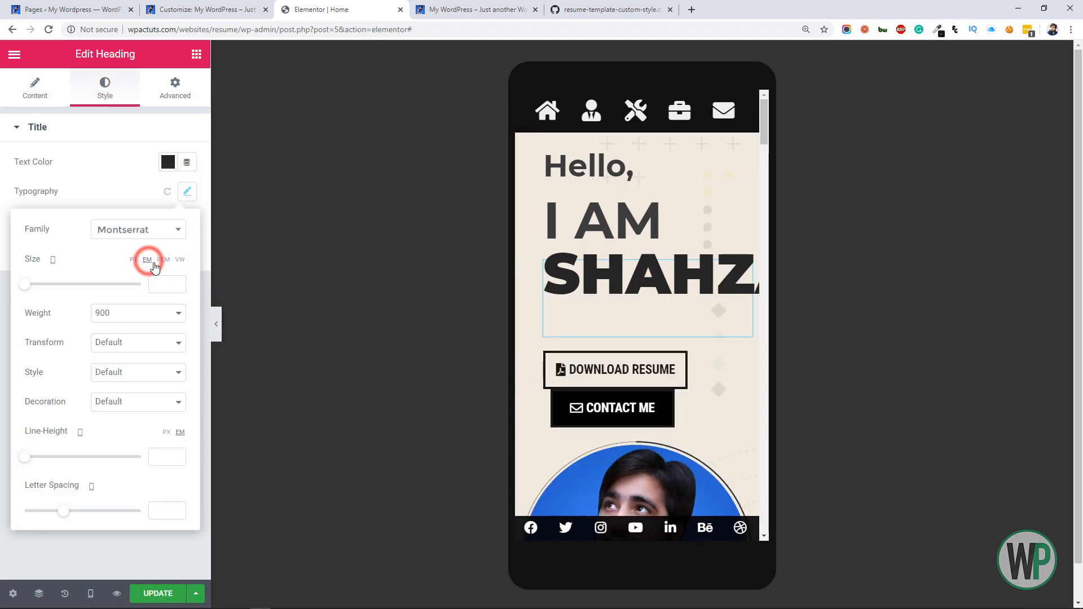
{"action": "type", "text": "2"}
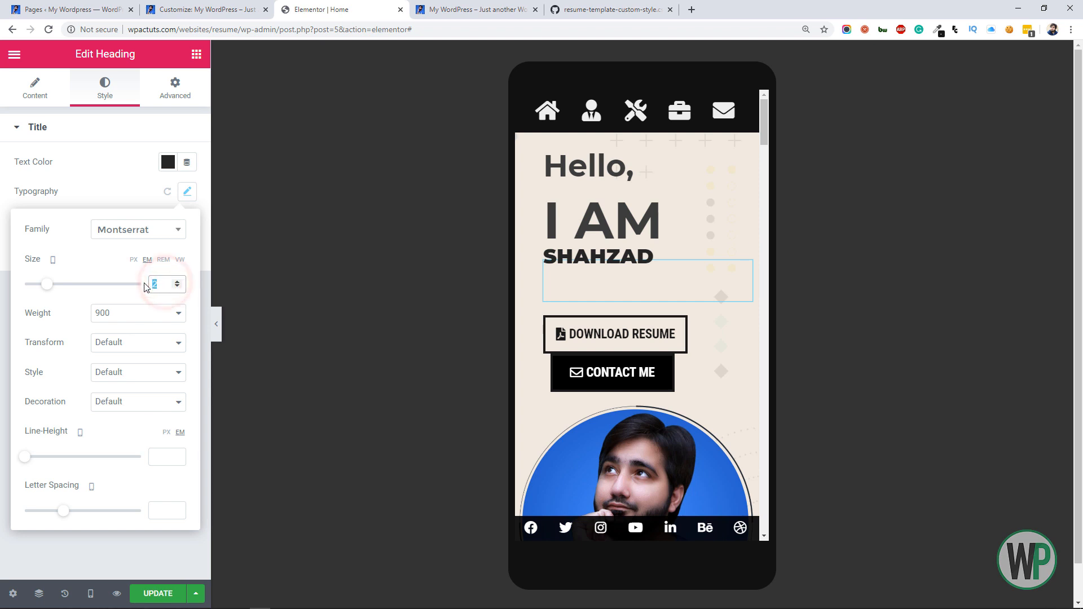
{"action": "type", "text": "3"}
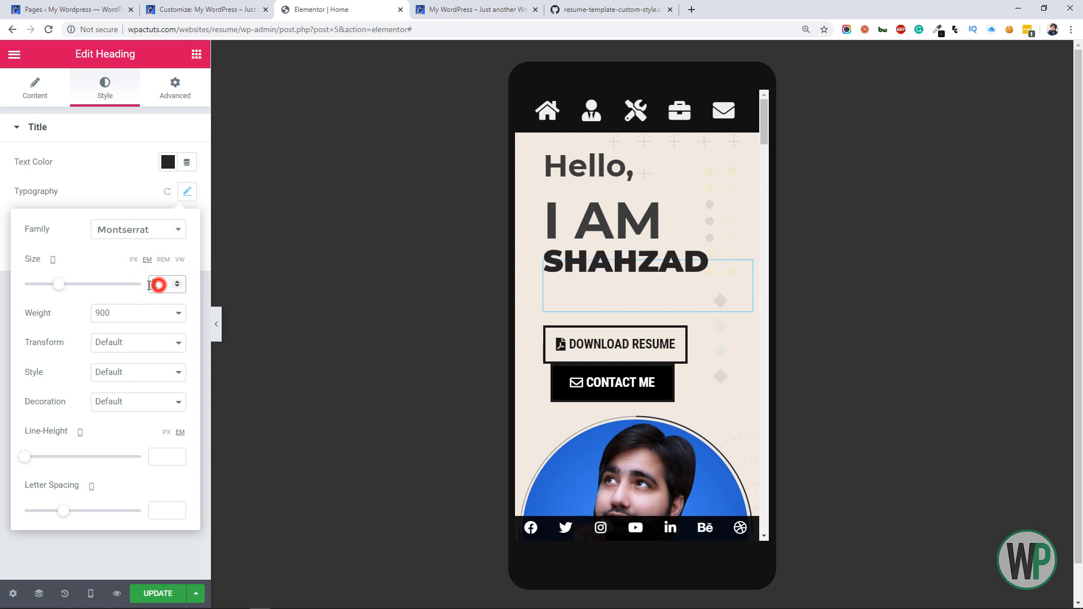
{"action": "type", "text": "4"}
{"action": "type", "text": "3"}
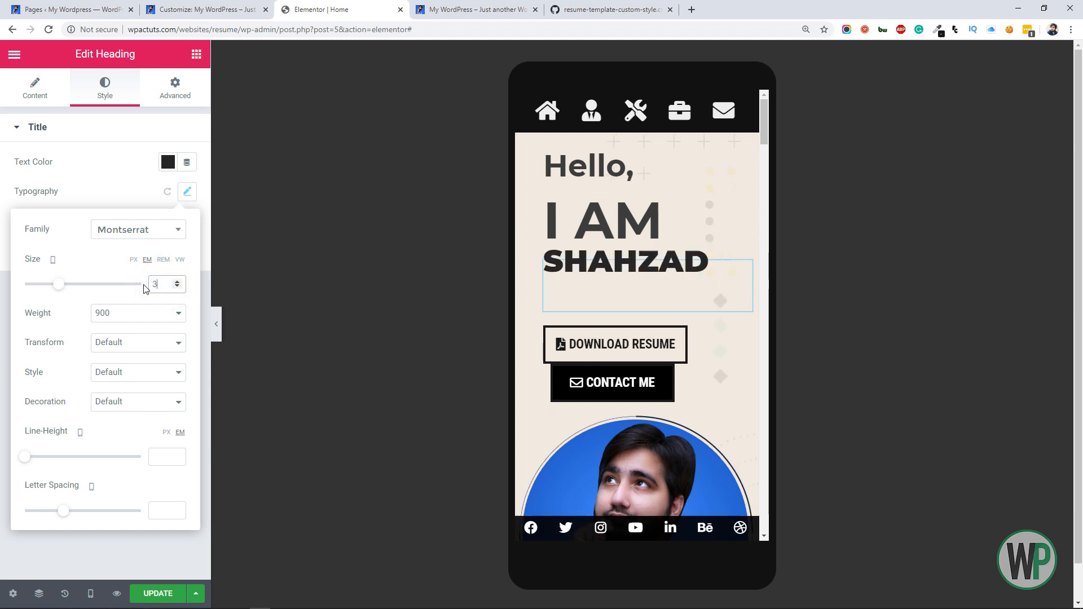
{"action": "left_click", "coordinate": [44, 93]}
{"action": "left_click", "coordinate": [150, 363]}
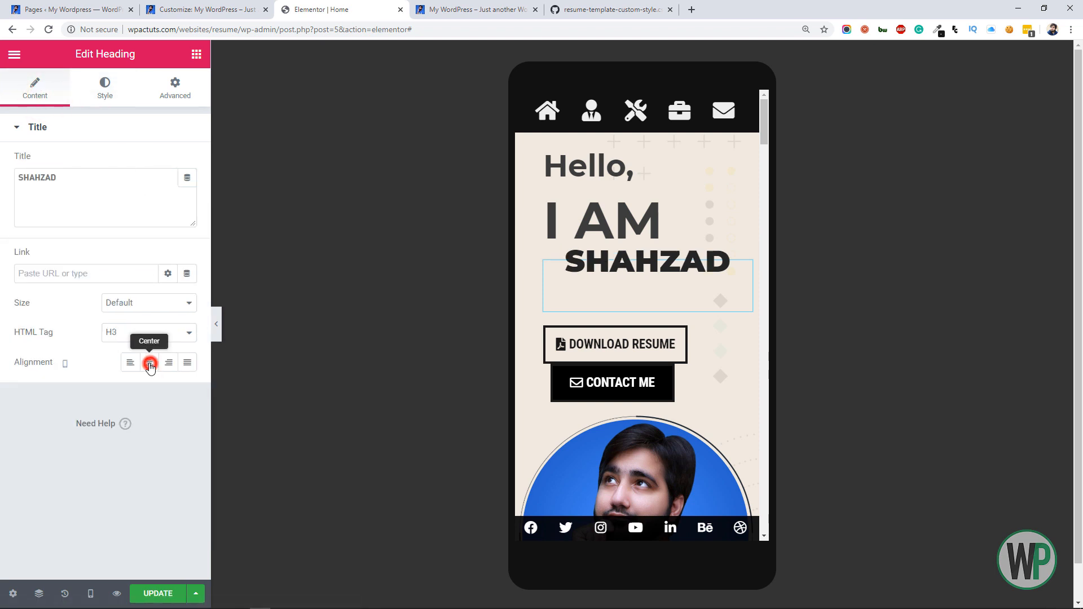
Centre the "I AM" heading in the mobile layout
{"action": "left_click", "coordinate": [571, 228]}
{"action": "left_click", "coordinate": [105, 89]}
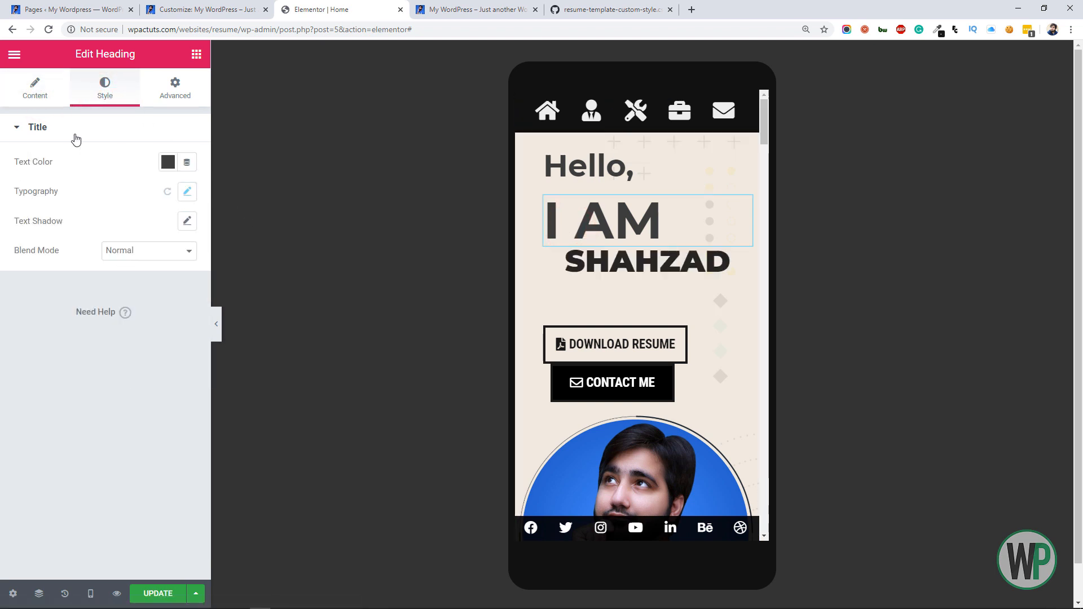
{"action": "left_click", "coordinate": [35, 90]}
{"action": "left_click", "coordinate": [149, 362]}
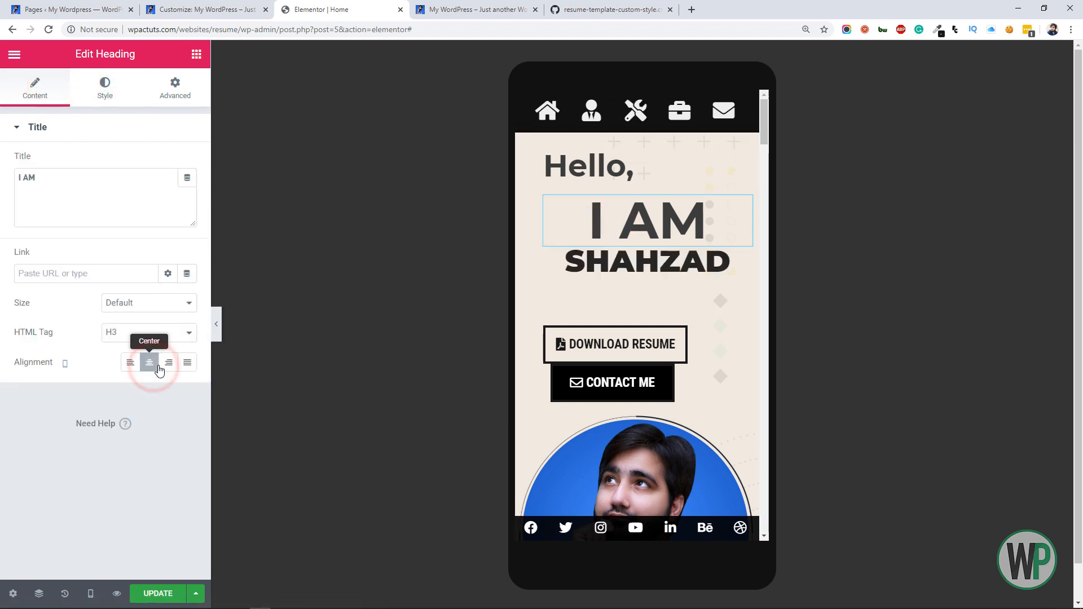
Set the name heading's mobile margin to 0 on all sides
{"action": "left_click", "coordinate": [596, 256]}
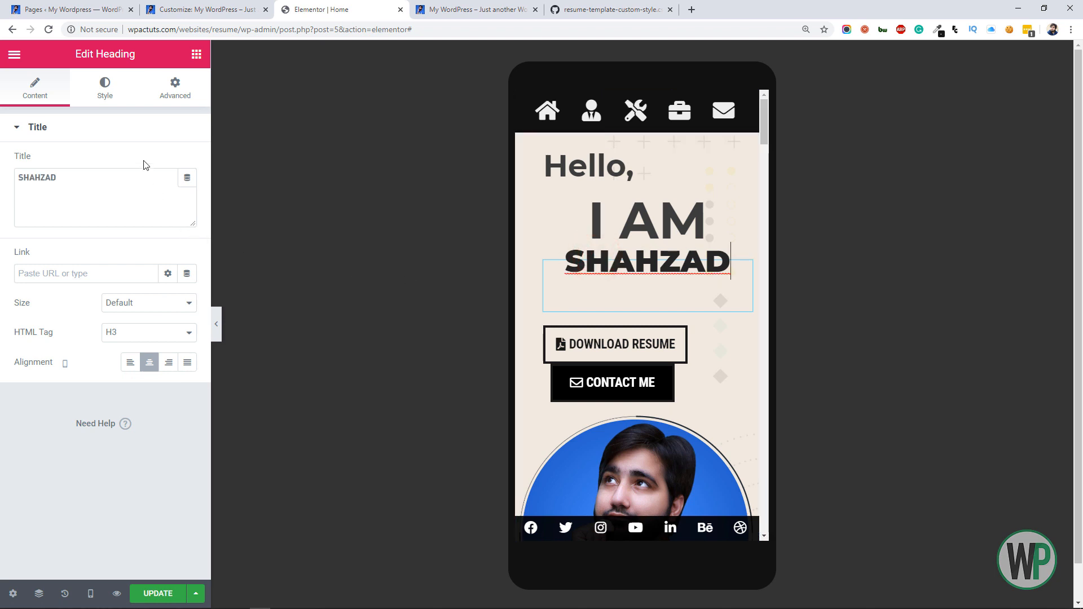
{"action": "left_click", "coordinate": [175, 89]}
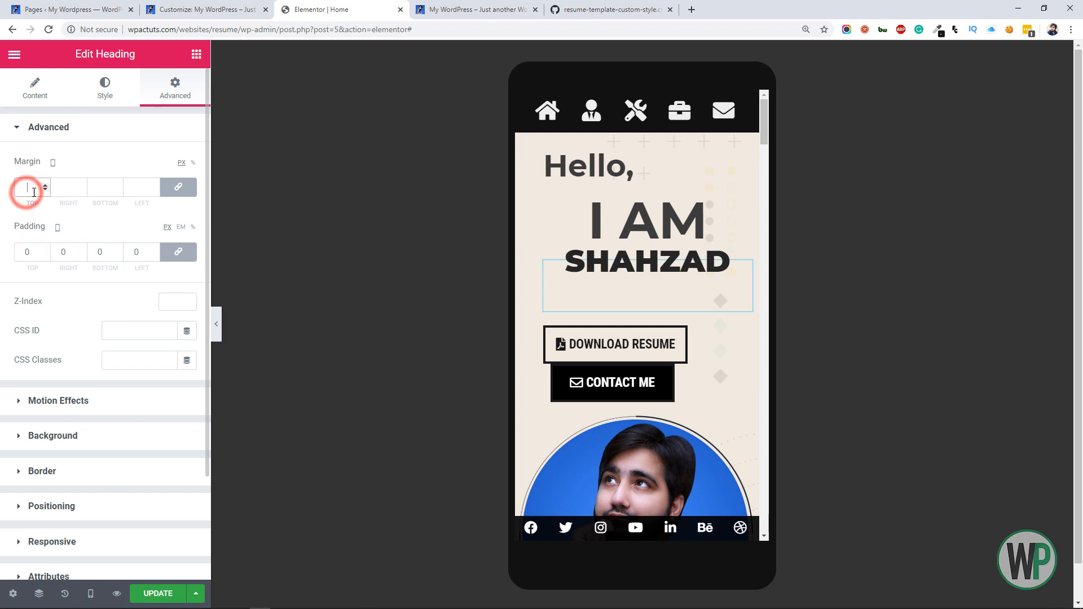
{"action": "type", "text": "0"}
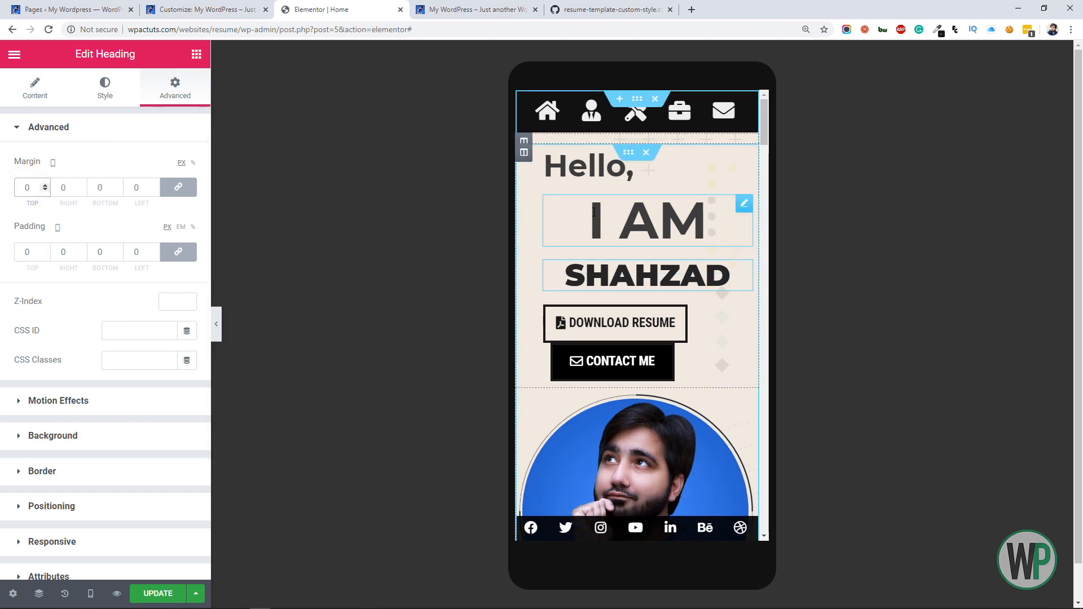
Set the mobile padding of the column holding the headings to 10 px on all sides
{"action": "left_click", "coordinate": [524, 152]}
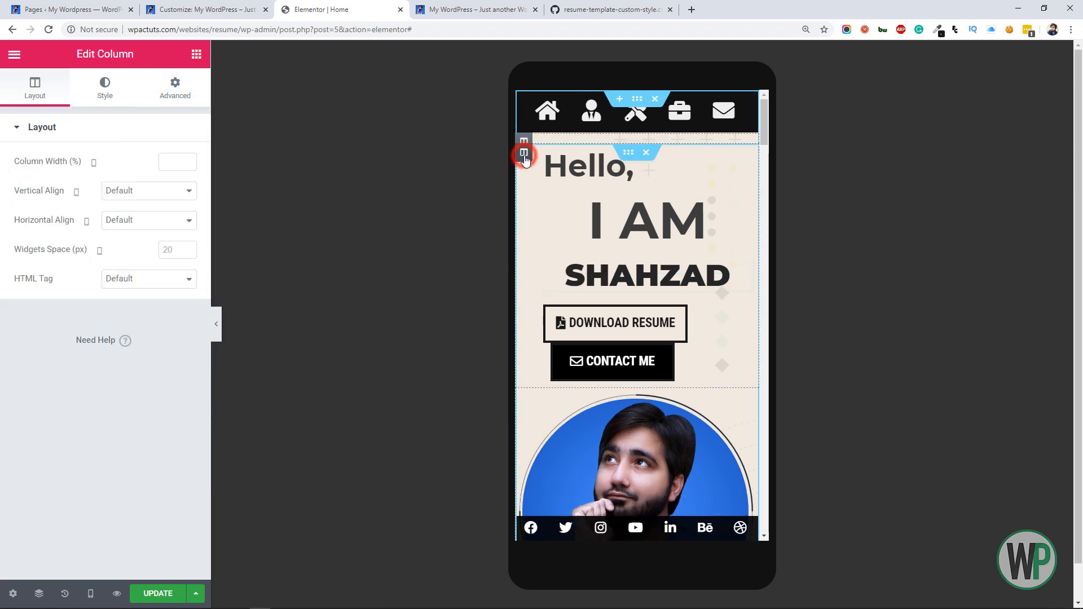
{"action": "left_click", "coordinate": [177, 91]}
{"action": "left_click", "coordinate": [33, 249]}
{"action": "type", "text": "10"}
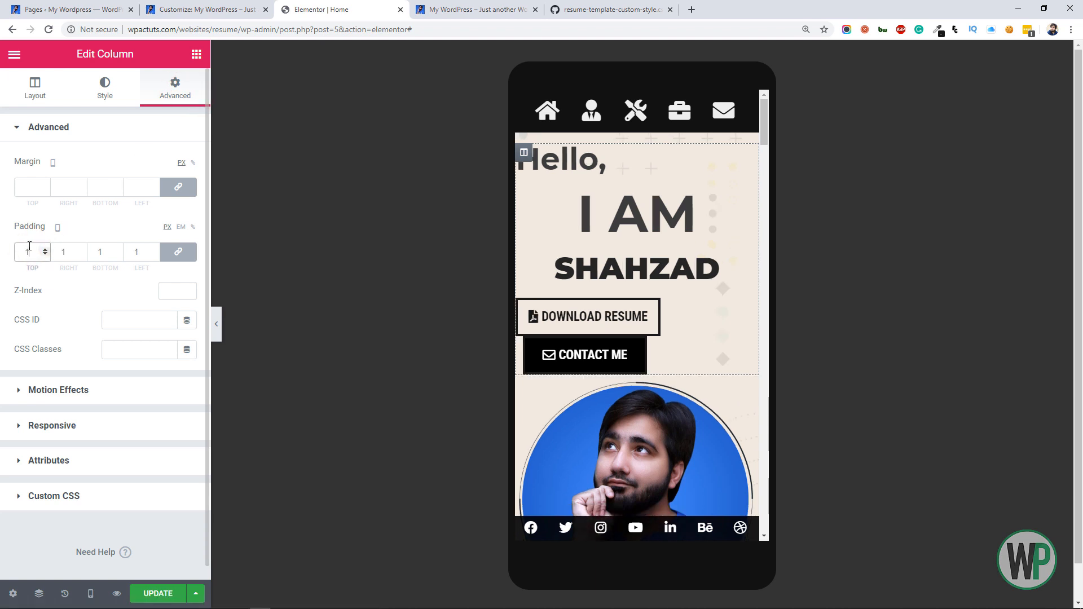
Increase the name heading's mobile font size to 4 em
{"action": "left_click", "coordinate": [611, 267]}
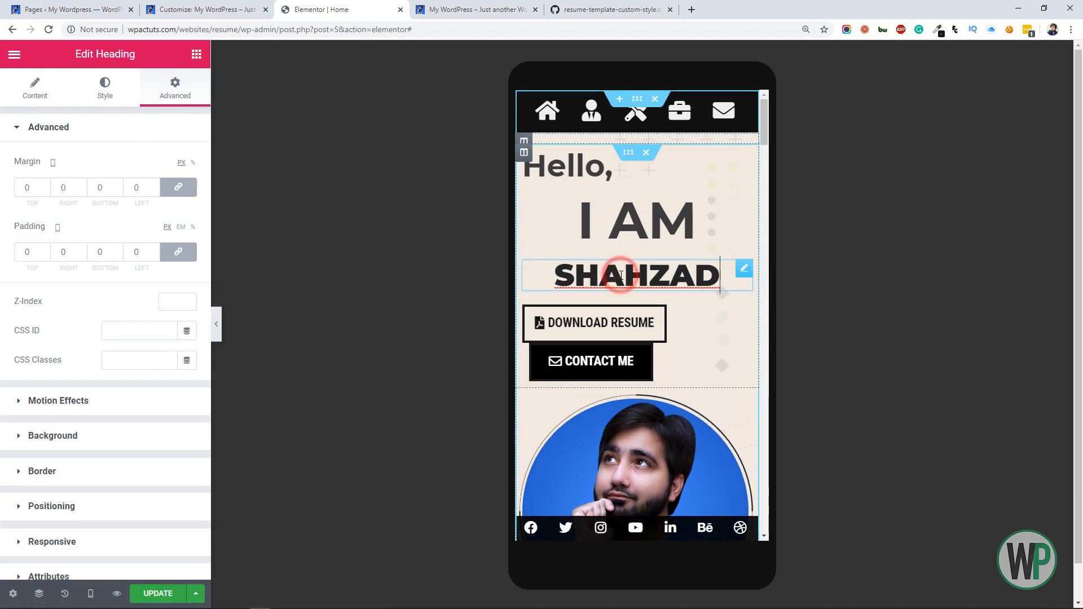
{"action": "left_click", "coordinate": [105, 89]}
{"action": "left_click", "coordinate": [186, 193]}
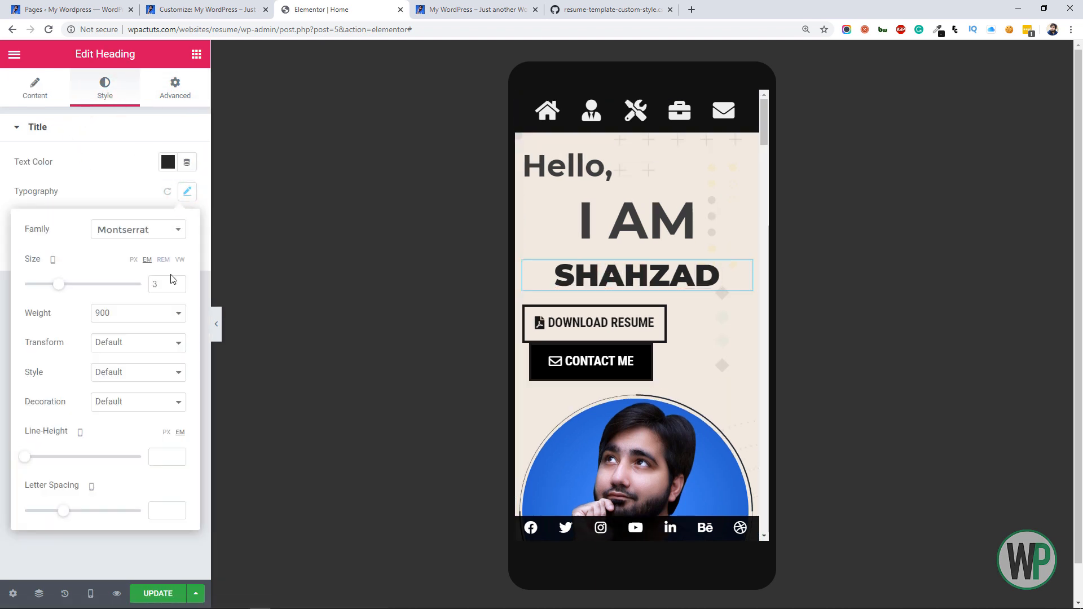
{"action": "type", "text": "4"}
Reduce the "I AM" heading's mobile font size, using em units
{"action": "left_click", "coordinate": [652, 232]}
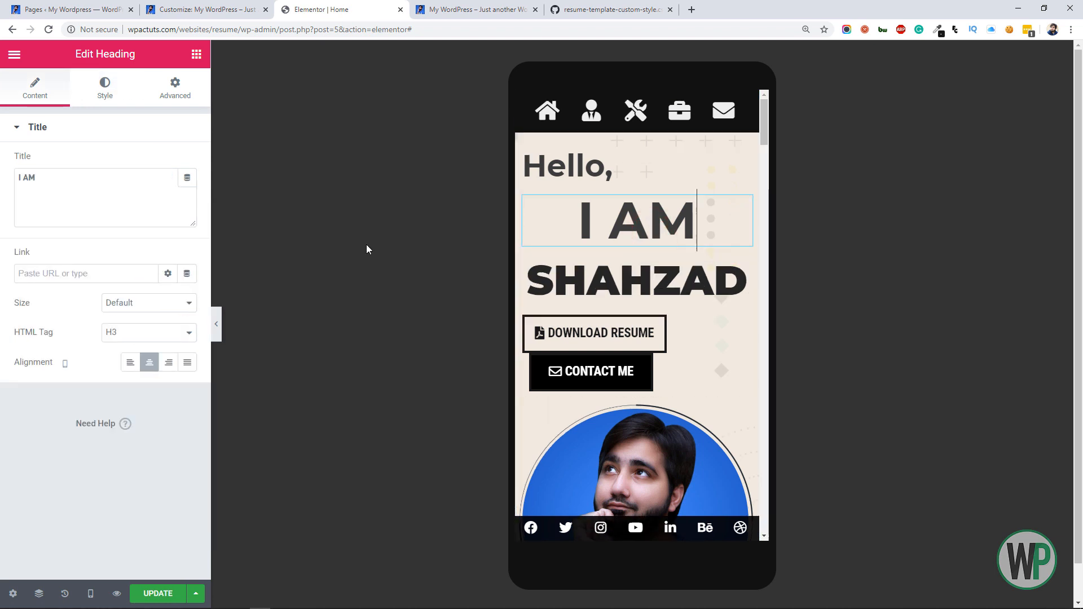
{"action": "left_click", "coordinate": [105, 89]}
{"action": "left_click", "coordinate": [186, 191]}
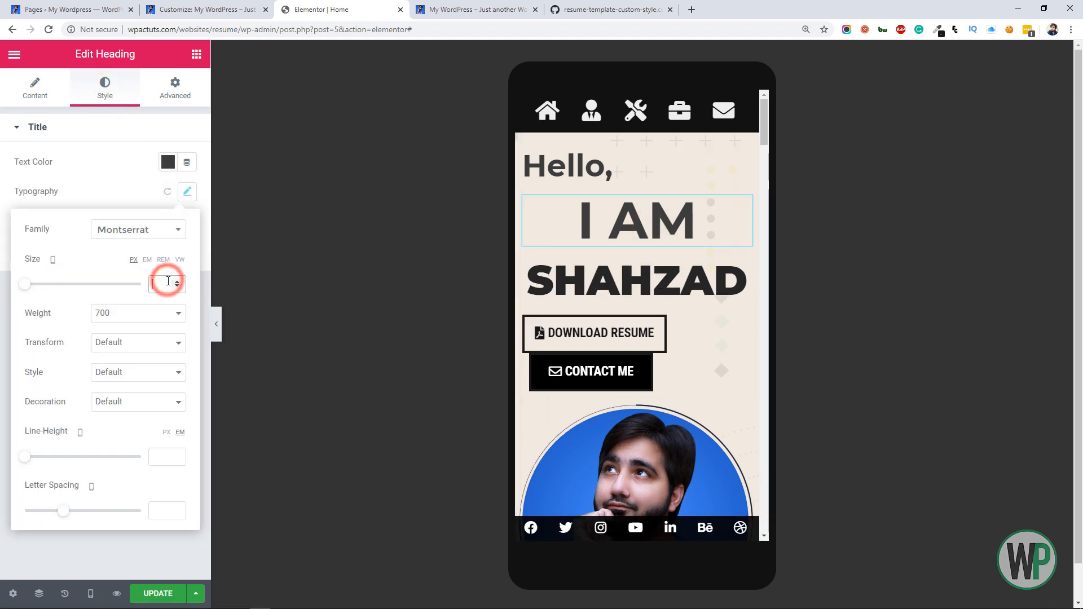
{"action": "type", "text": "2"}
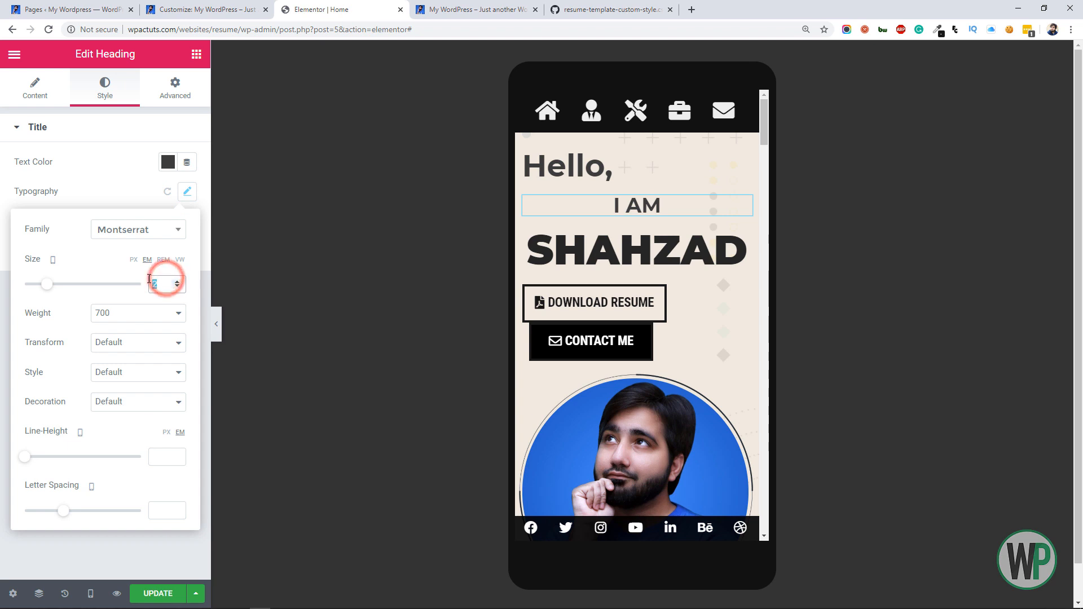
Centre the "Hello," heading in the mobile layout
{"action": "left_click", "coordinate": [530, 165]}
{"action": "left_click", "coordinate": [106, 93]}
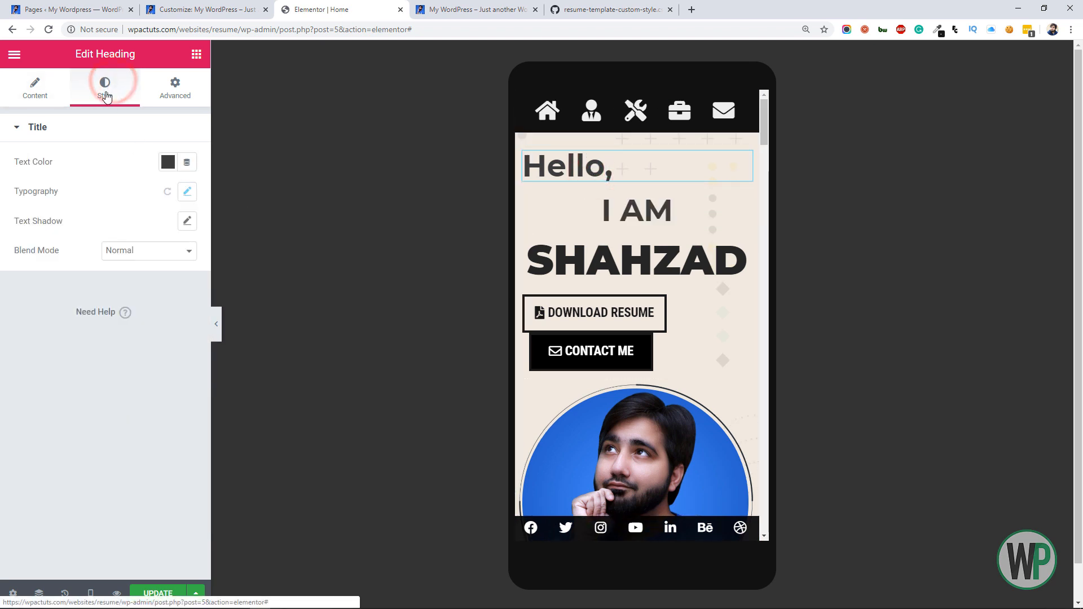
{"action": "left_click", "coordinate": [35, 88]}
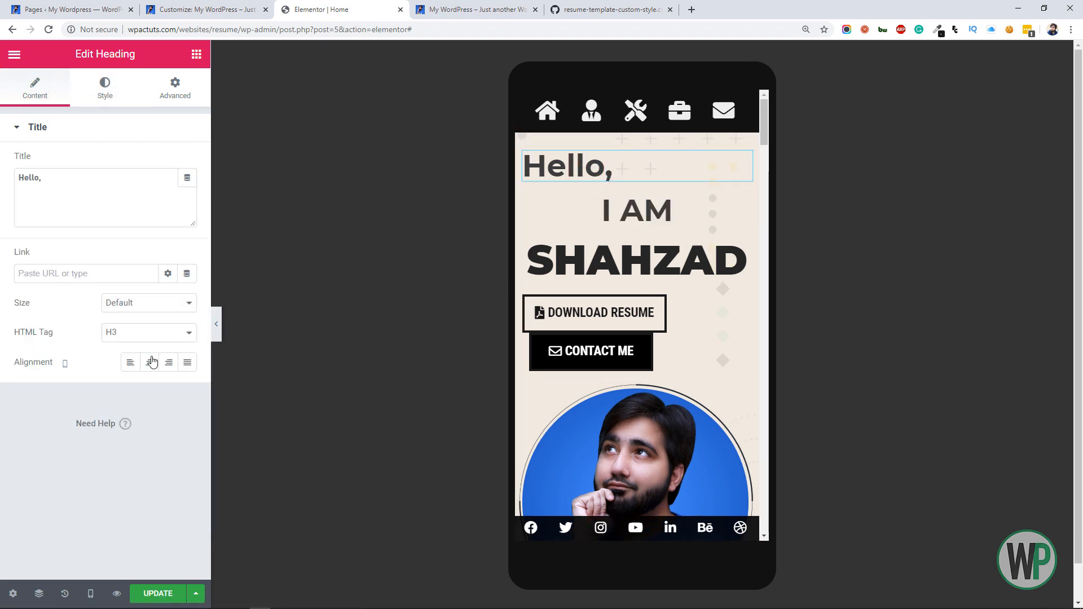
{"action": "left_click", "coordinate": [149, 362]}
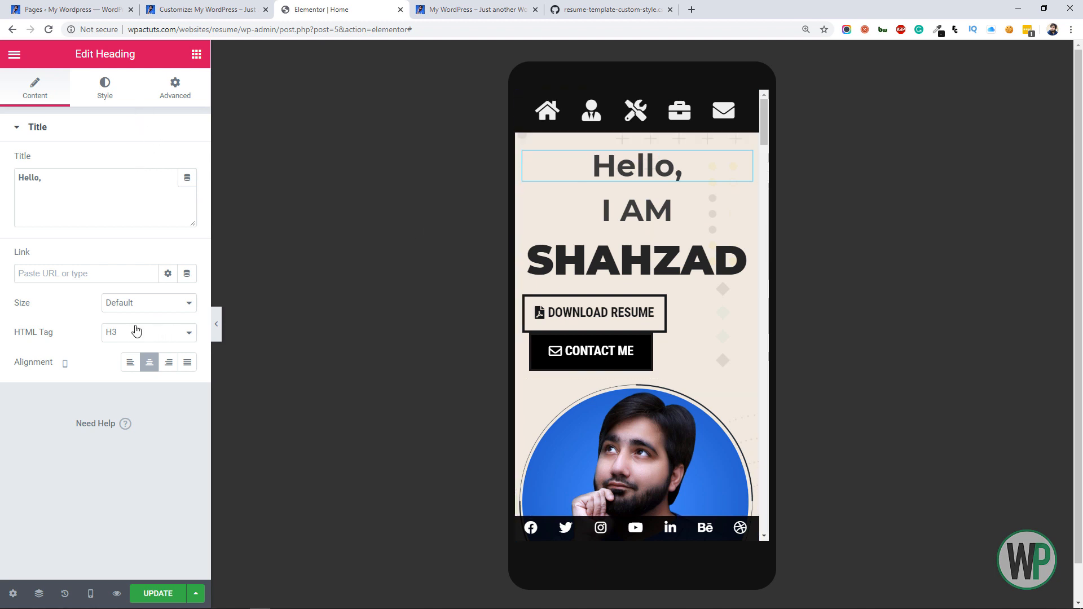
Set the "Hello," heading's mobile positioning width to Inline (auto)
{"action": "left_click", "coordinate": [170, 86]}
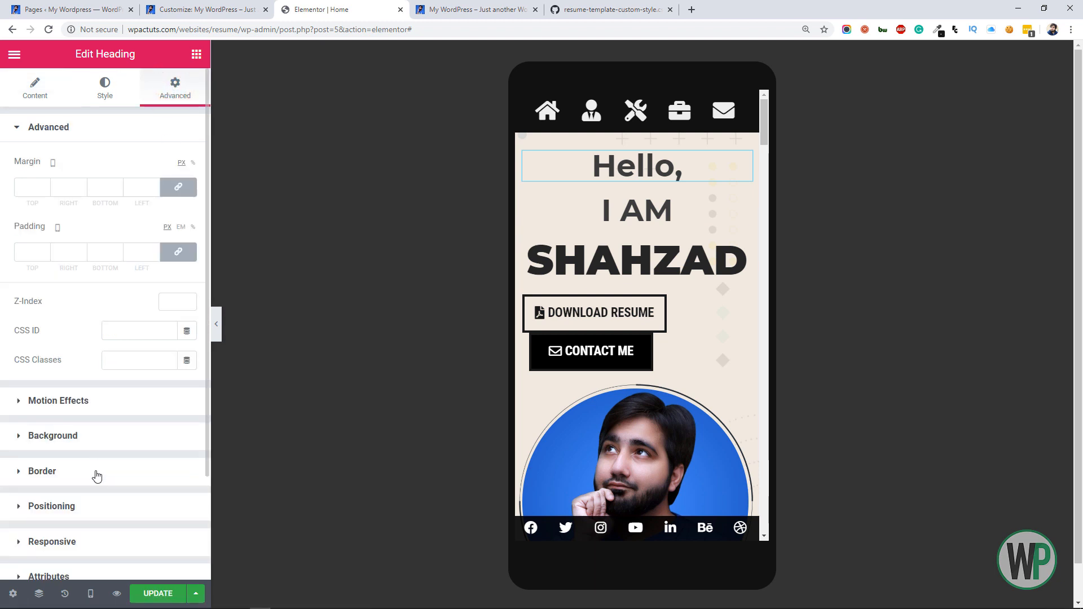
{"action": "left_click", "coordinate": [102, 506]}
{"action": "left_click", "coordinate": [149, 312]}
{"action": "left_click", "coordinate": [151, 334]}
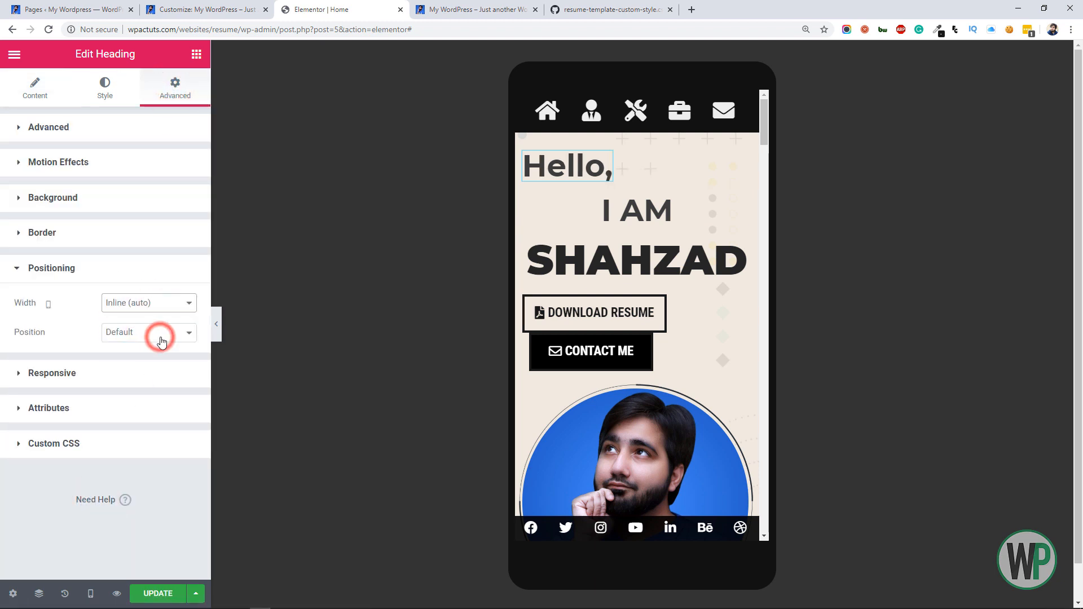
Set the "I AM" heading's mobile width to Inline (auto), unlink its margins and give it a 10 px left margin
{"action": "right_click", "coordinate": [727, 208]}
{"action": "left_click", "coordinate": [761, 214]}
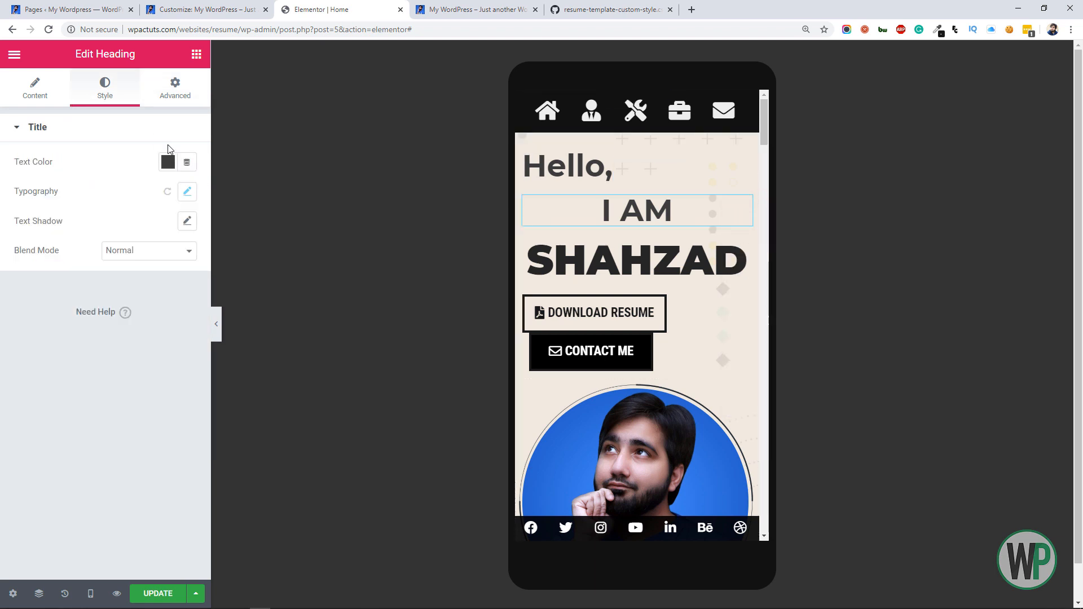
{"action": "left_click", "coordinate": [174, 86]}
{"action": "left_click", "coordinate": [137, 512]}
{"action": "left_click", "coordinate": [174, 302]}
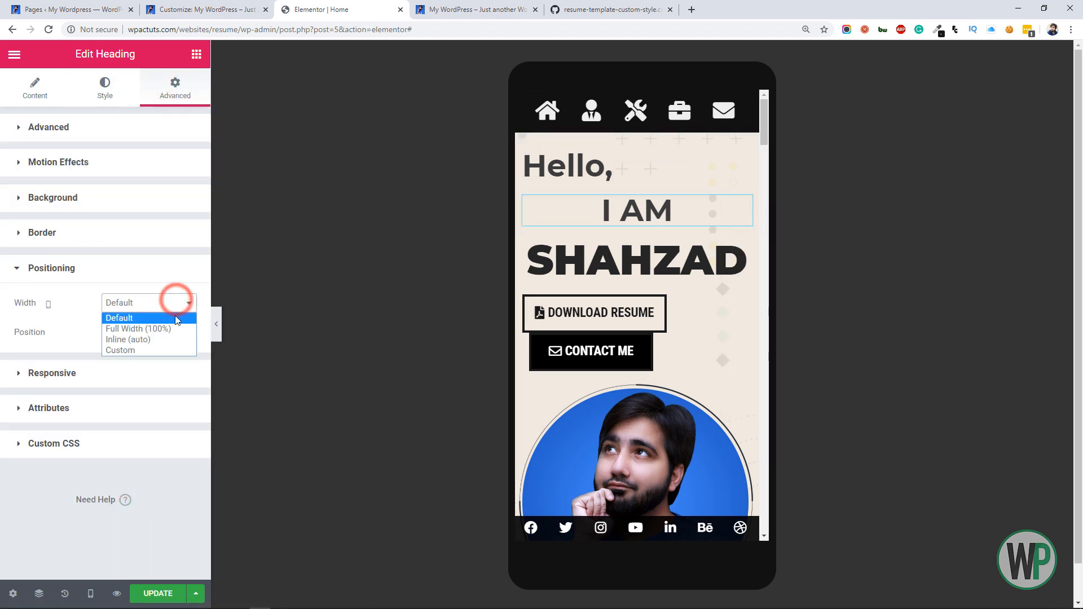
{"action": "left_click", "coordinate": [175, 340]}
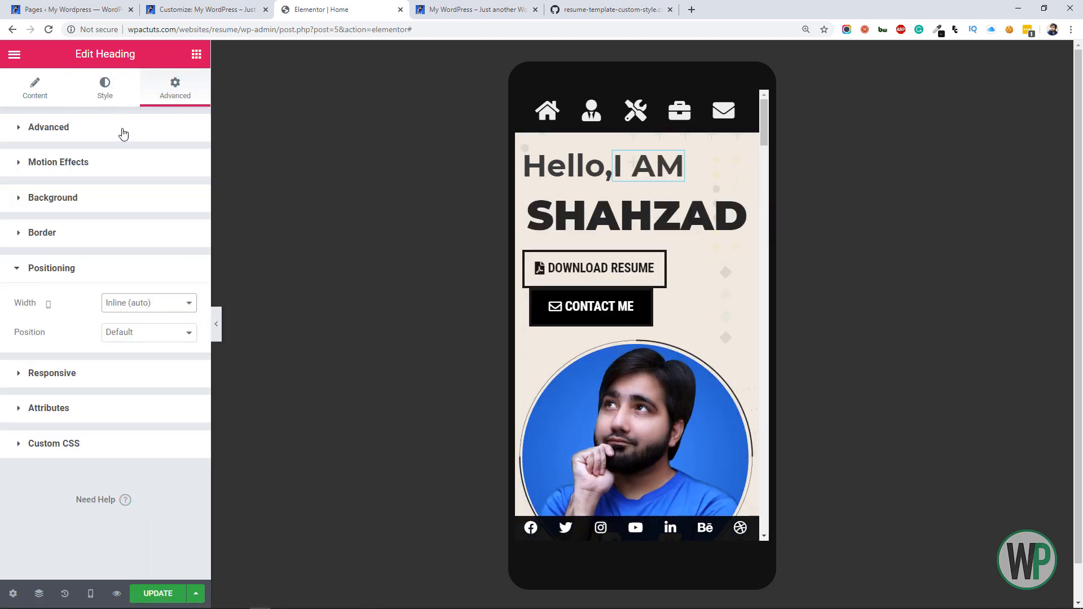
{"action": "left_click", "coordinate": [124, 130]}
{"action": "left_click", "coordinate": [178, 187]}
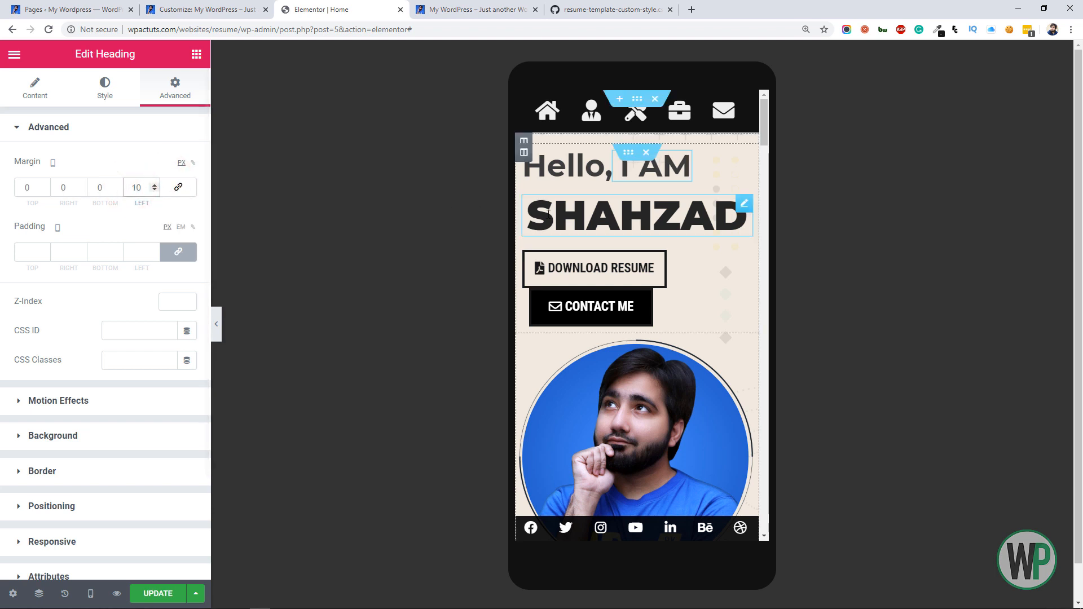
Set the Download Resume button's mobile font size to 14 px
{"action": "right_click", "coordinate": [658, 260]}
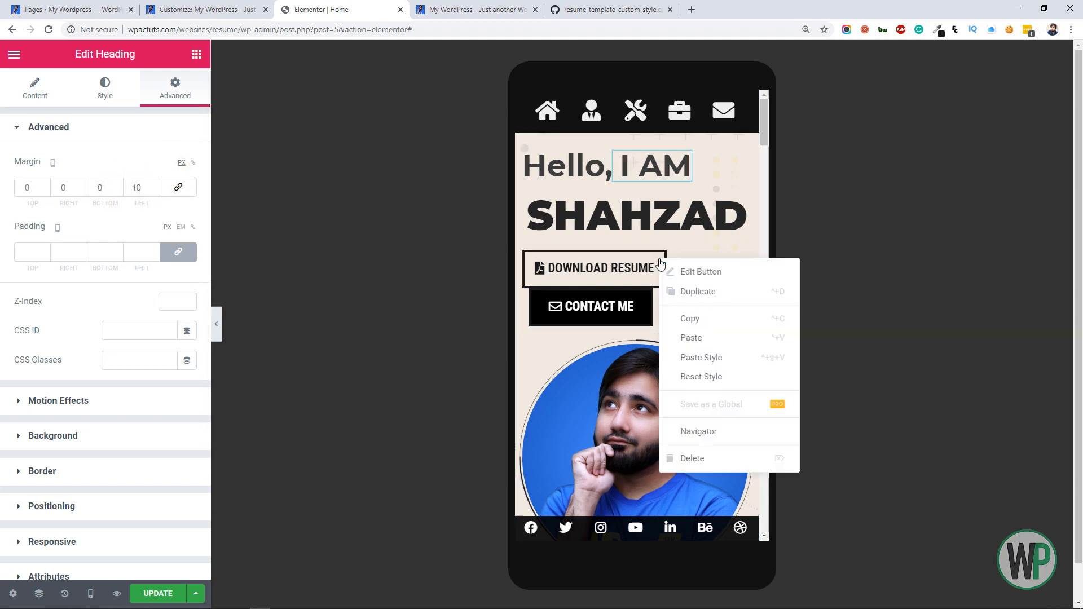
{"action": "left_click", "coordinate": [691, 273]}
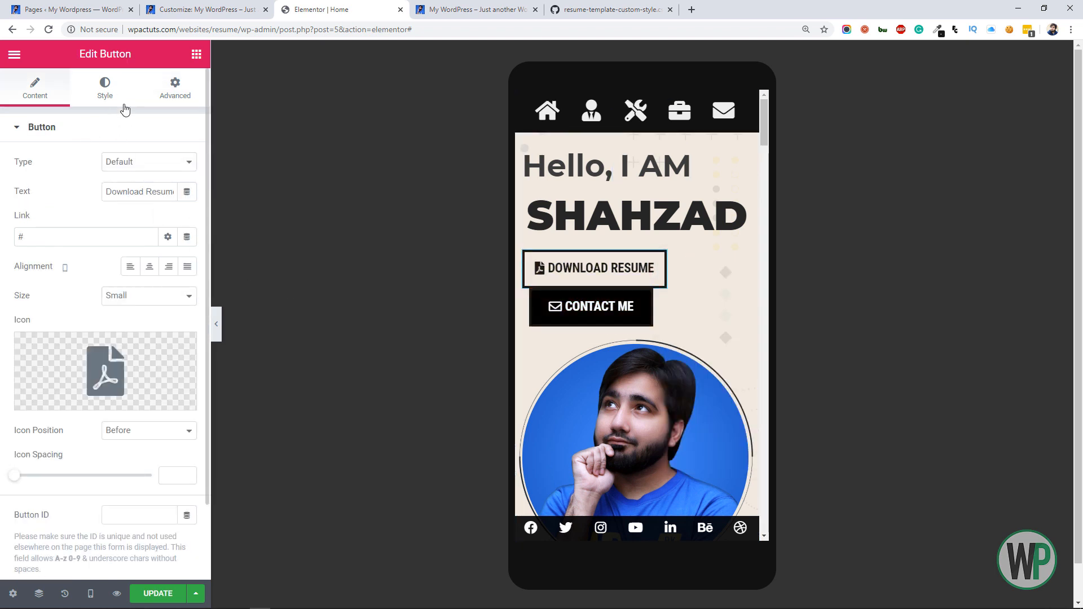
{"action": "left_click", "coordinate": [115, 97]}
{"action": "left_click", "coordinate": [188, 162]}
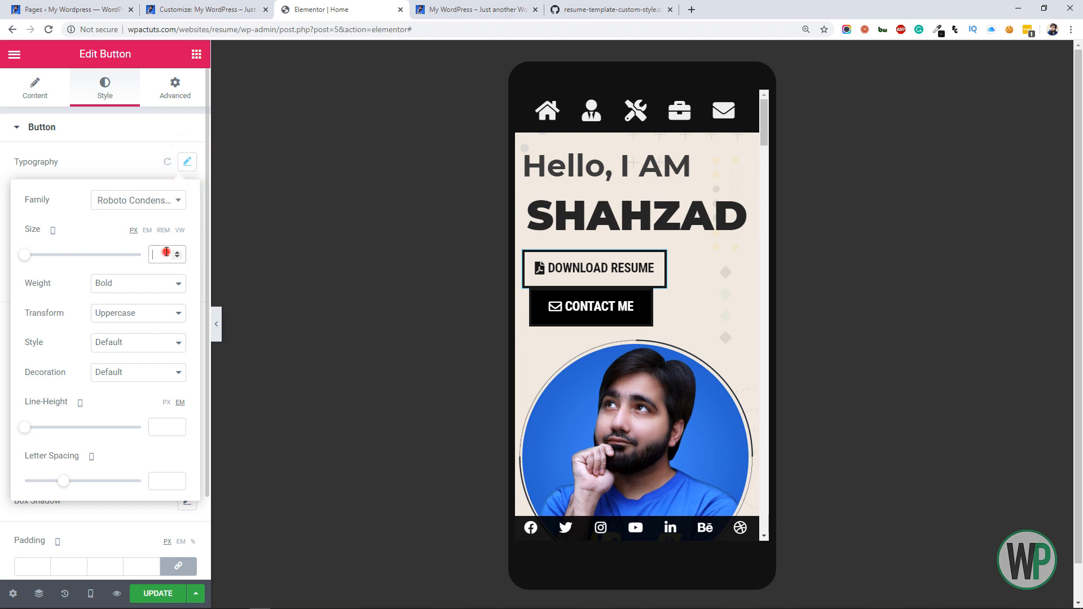
{"action": "type", "text": "14"}
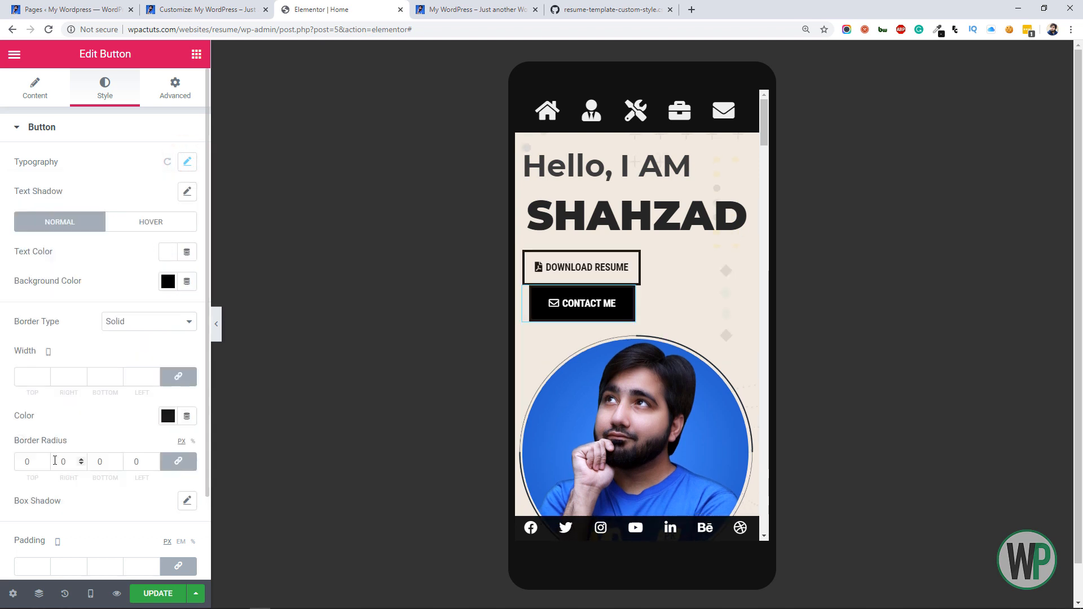
{"action": "scroll", "coordinate": [43, 467], "scroll_direction": "down", "scroll_amount": 1}
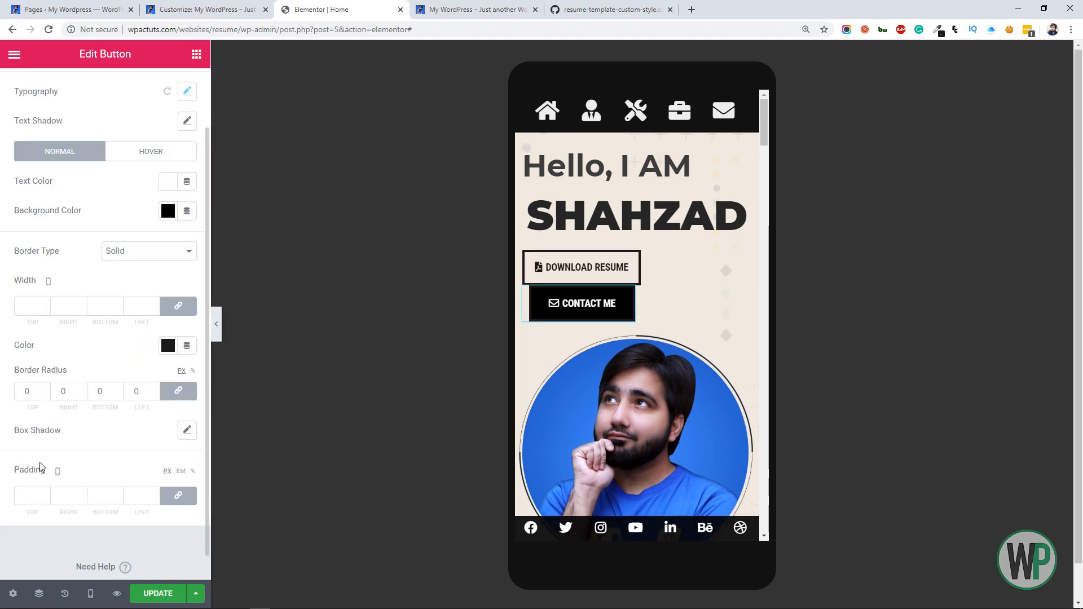
Set the mobile padding of the Contact Me and Download Resume buttons to 10 px on all sides
{"action": "type", "text": "10"}
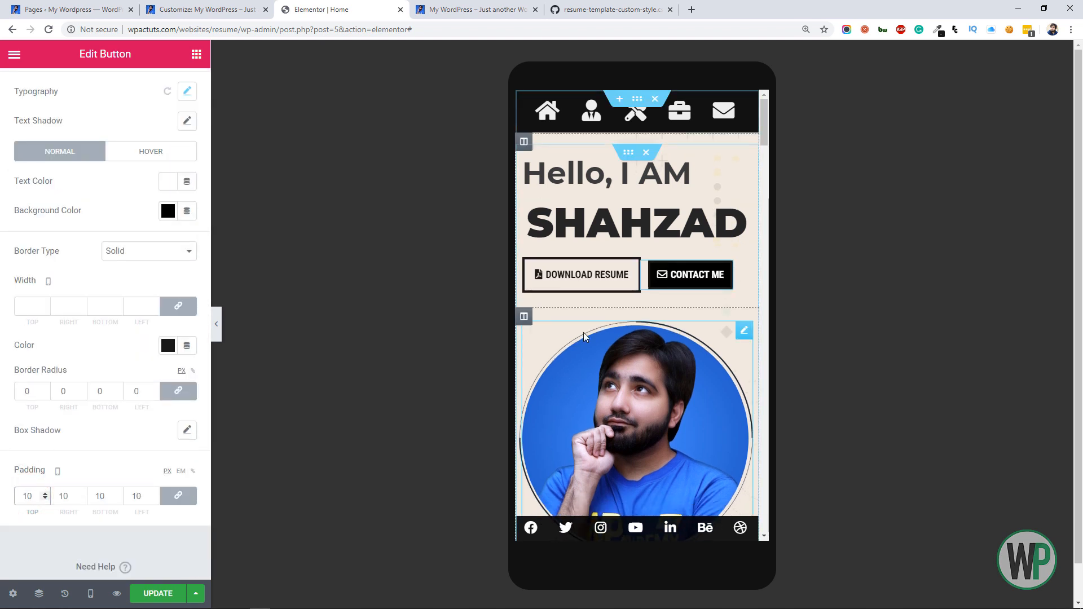
{"action": "right_click", "coordinate": [630, 267]}
{"action": "left_click", "coordinate": [668, 273]}
{"action": "scroll", "coordinate": [42, 494], "scroll_direction": "down", "scroll_amount": 1}
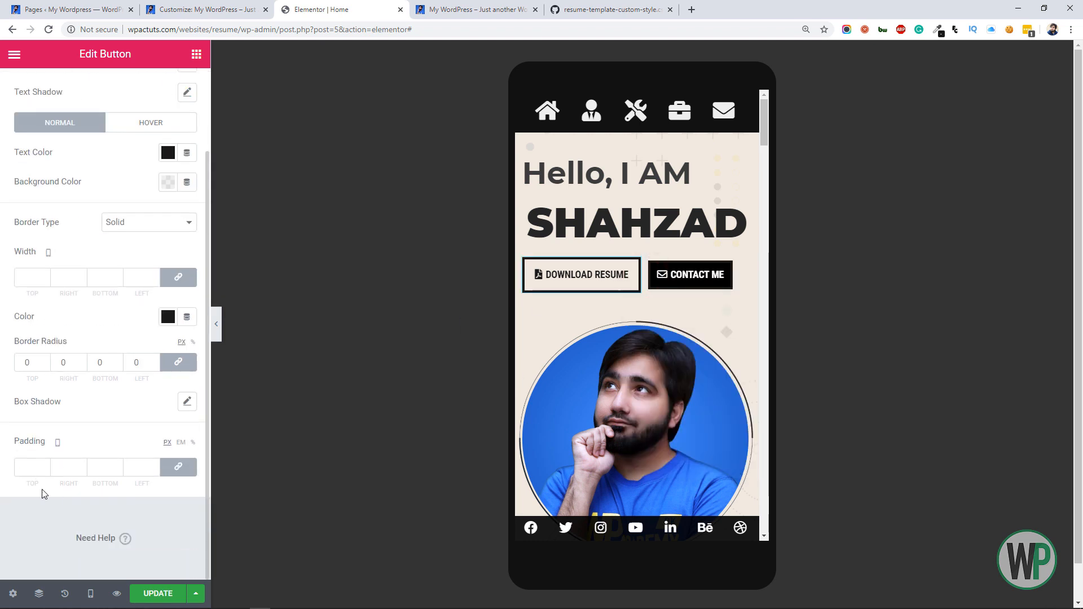
{"action": "type", "text": "1"}
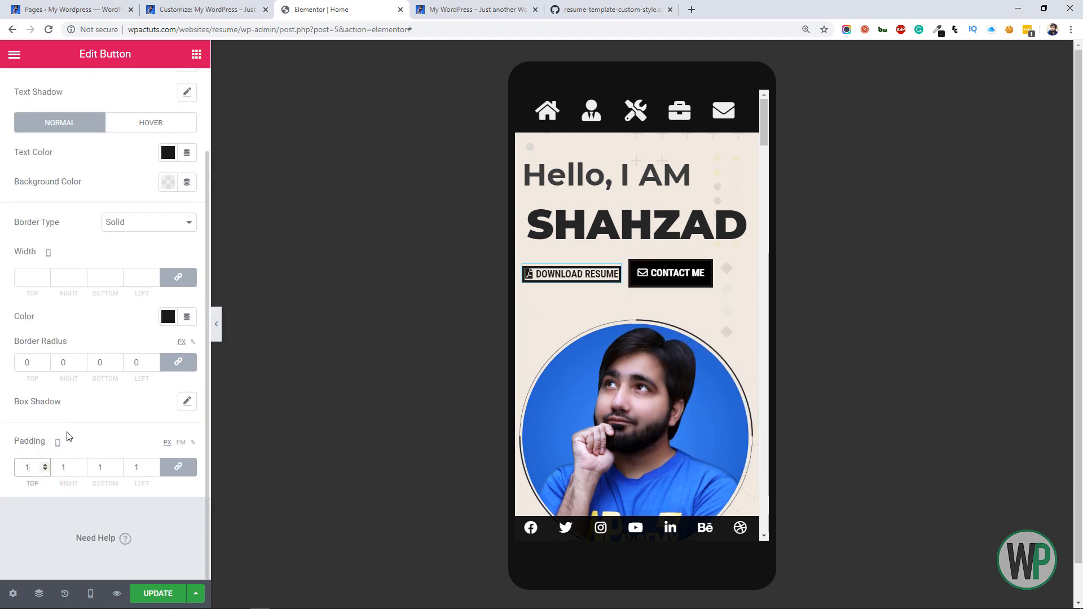
{"action": "type", "text": "0"}
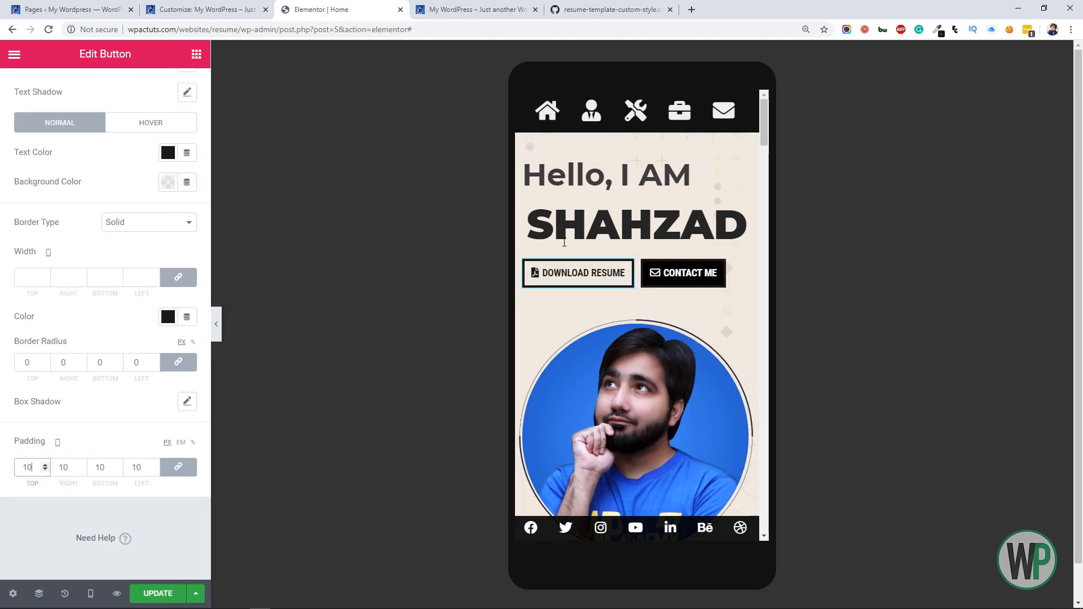
Set the mobile horizontal alignment of the column holding the hero headings and buttons to Center
{"action": "left_click", "coordinate": [524, 152]}
{"action": "left_click", "coordinate": [32, 92]}
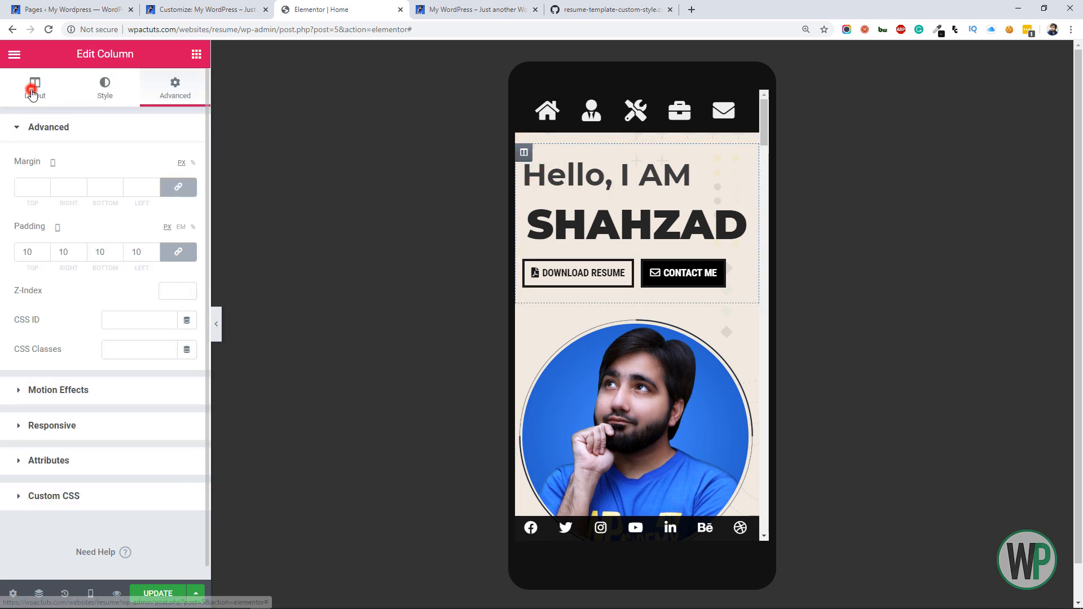
{"action": "left_click", "coordinate": [138, 219]}
{"action": "left_click", "coordinate": [145, 255]}
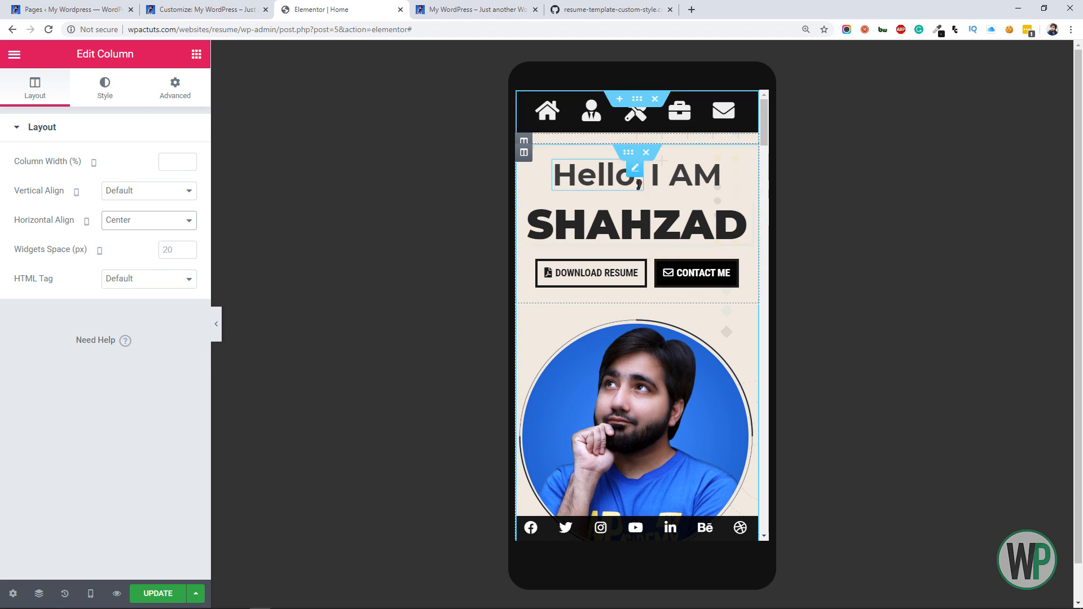
Enable Reverse Columns (Mobile) for the hero inner section so the photo comes before the headings
{"action": "right_click", "coordinate": [628, 158]}
{"action": "left_click", "coordinate": [656, 170]}
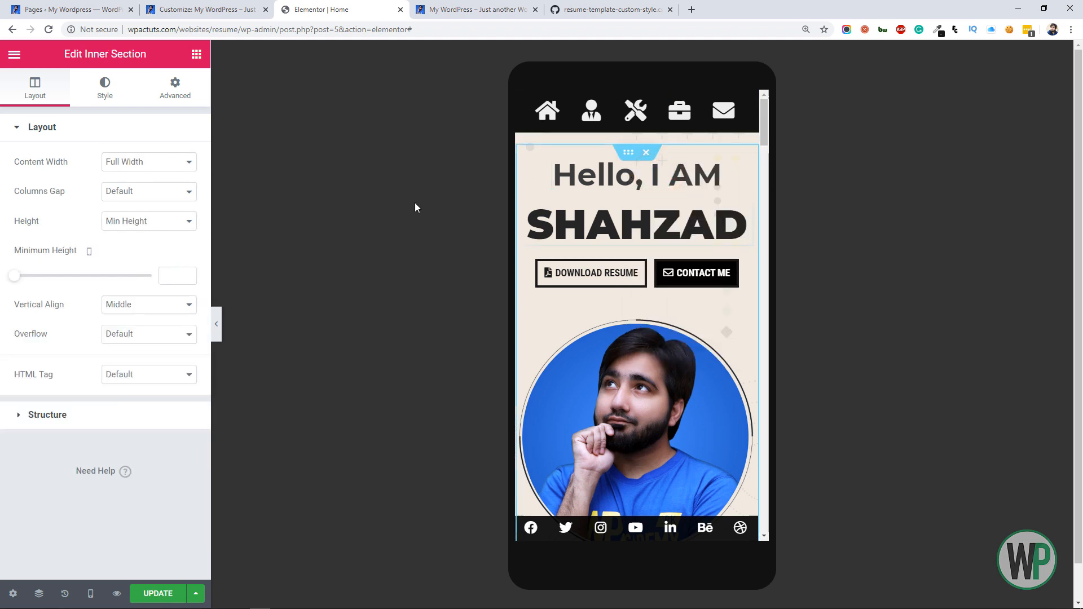
{"action": "left_click", "coordinate": [191, 104]}
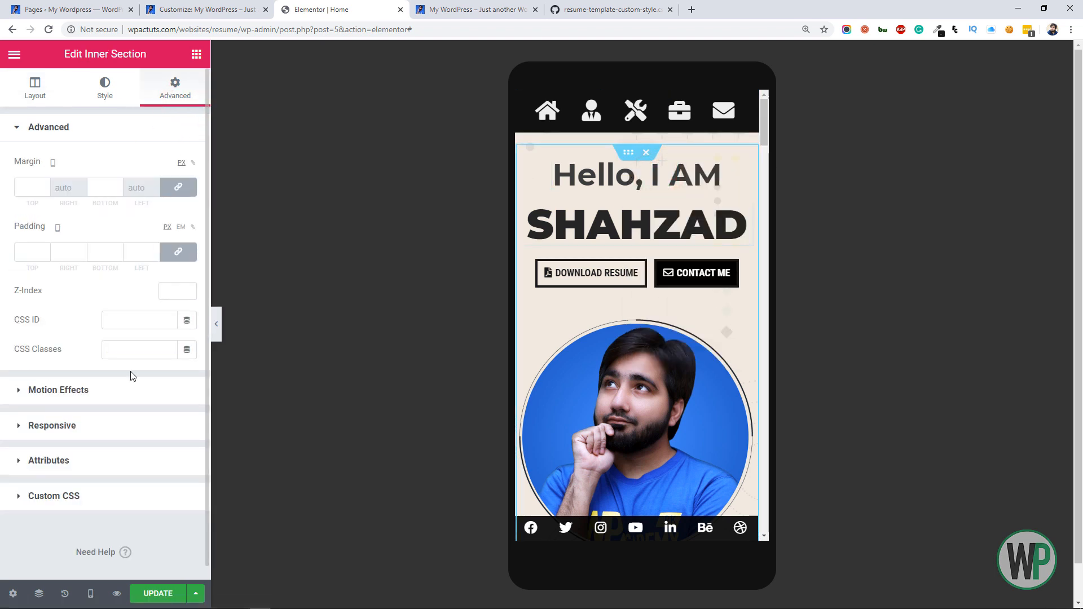
{"action": "left_click", "coordinate": [115, 432]}
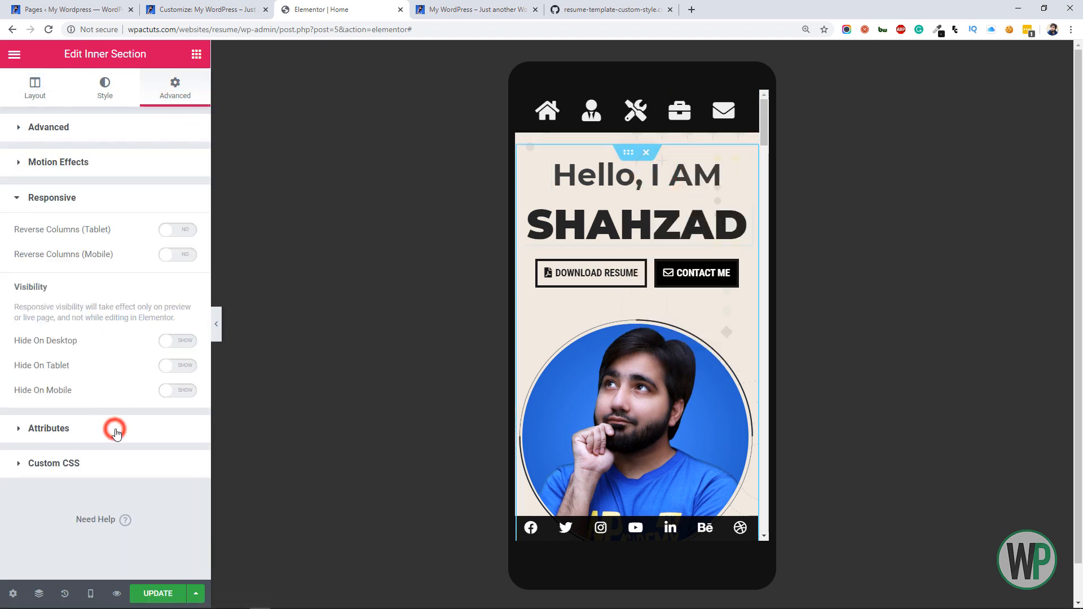
{"action": "left_click", "coordinate": [182, 255]}
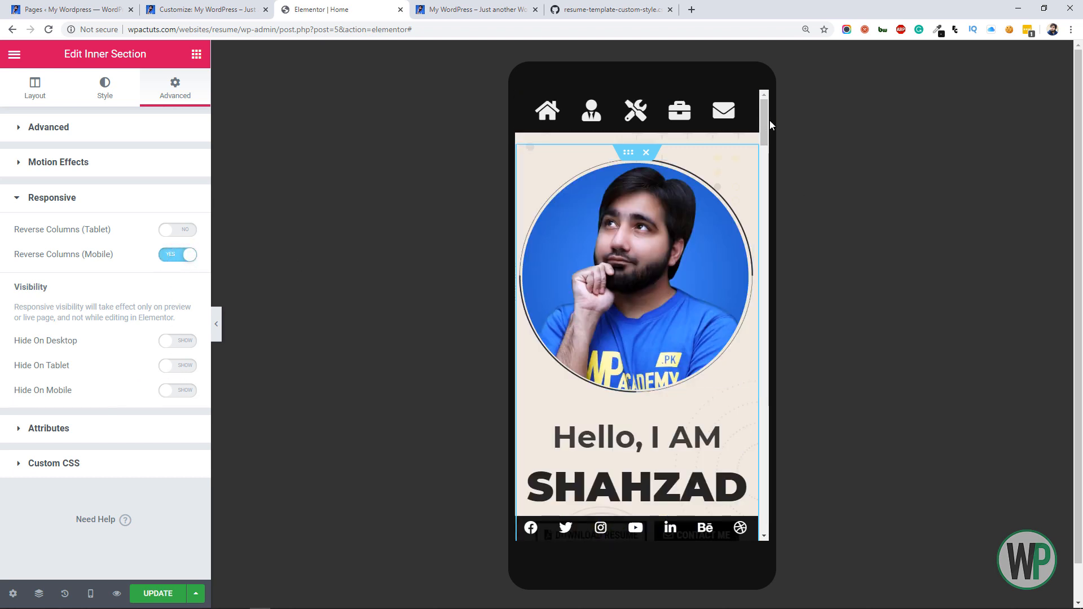
Hide the empty black column between the hero and the More About Me section on mobile
{"action": "left_click_drag", "start_coordinate": [766, 121], "coordinate": [764, 145]}
{"action": "right_click", "coordinate": [523, 308]}
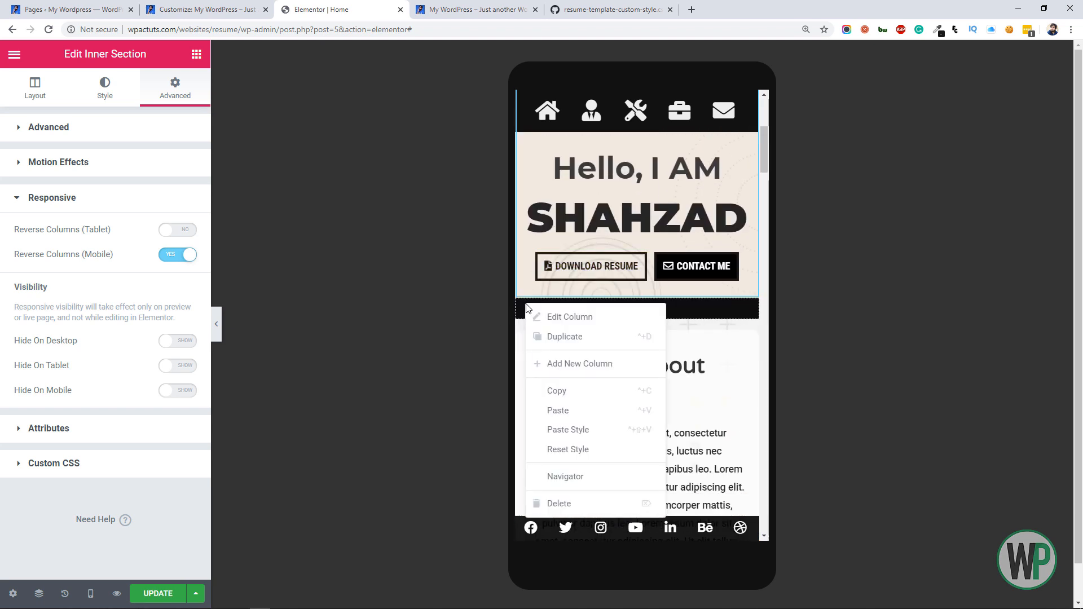
{"action": "left_click", "coordinate": [542, 315]}
{"action": "left_click", "coordinate": [164, 95]}
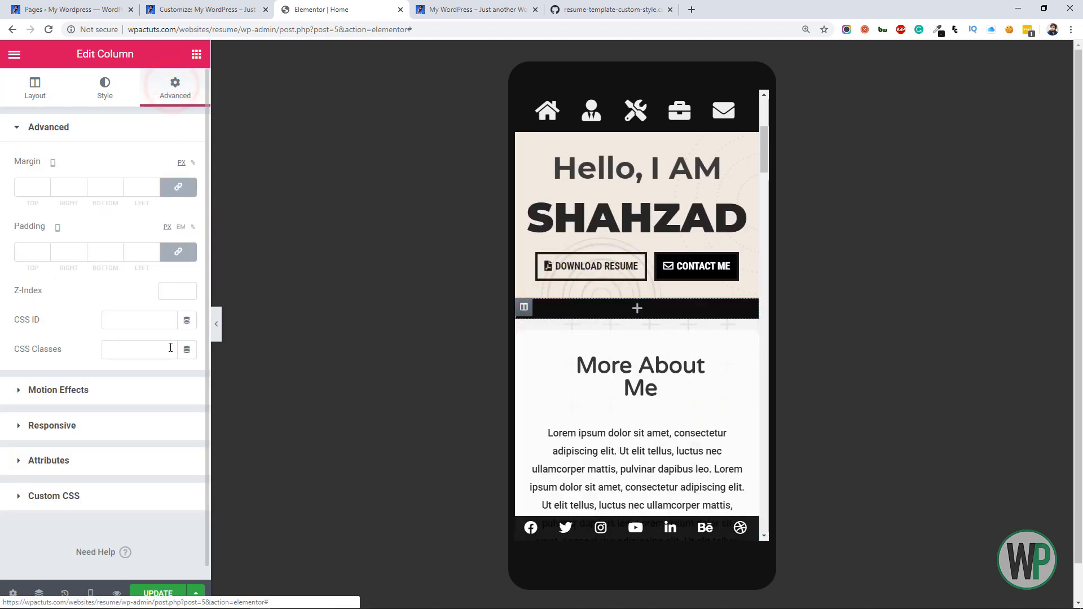
{"action": "left_click", "coordinate": [161, 431]}
{"action": "left_click", "coordinate": [189, 311]}
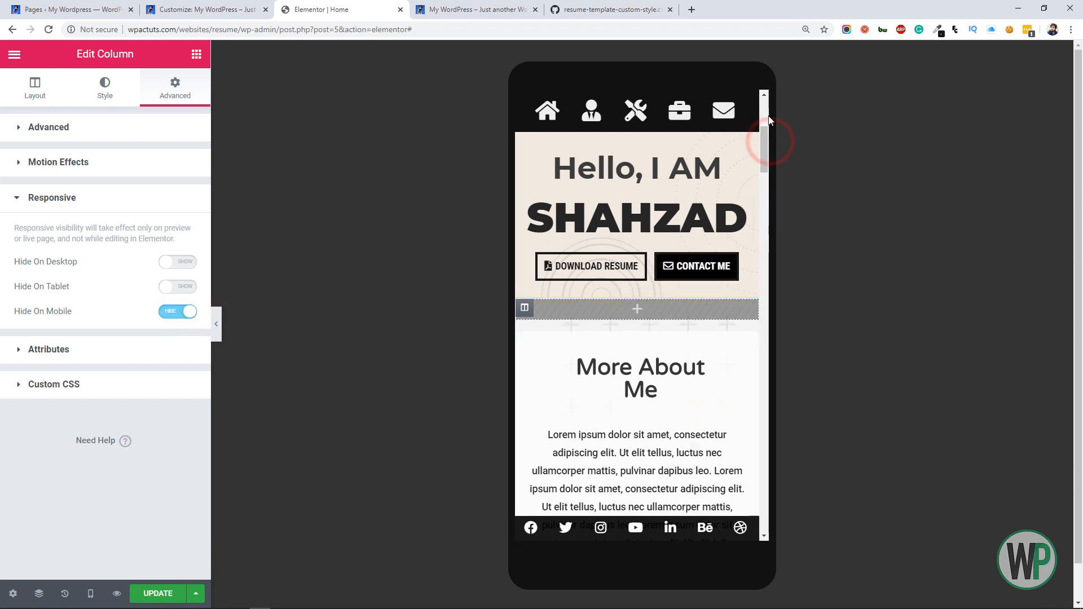
Hide the empty light grey column below the About text on mobile
{"action": "left_click_drag", "start_coordinate": [769, 119], "coordinate": [765, 219]}
{"action": "scroll", "coordinate": [586, 327], "scroll_direction": "down", "scroll_amount": 1}
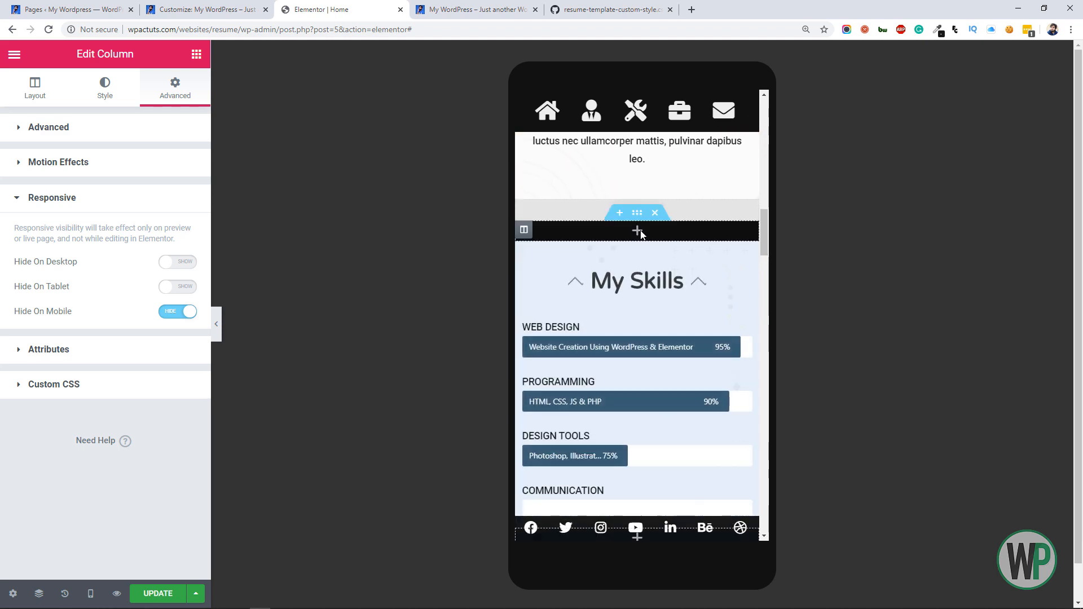
{"action": "right_click", "coordinate": [519, 207]}
{"action": "left_click", "coordinate": [544, 215]}
{"action": "left_click", "coordinate": [172, 97]}
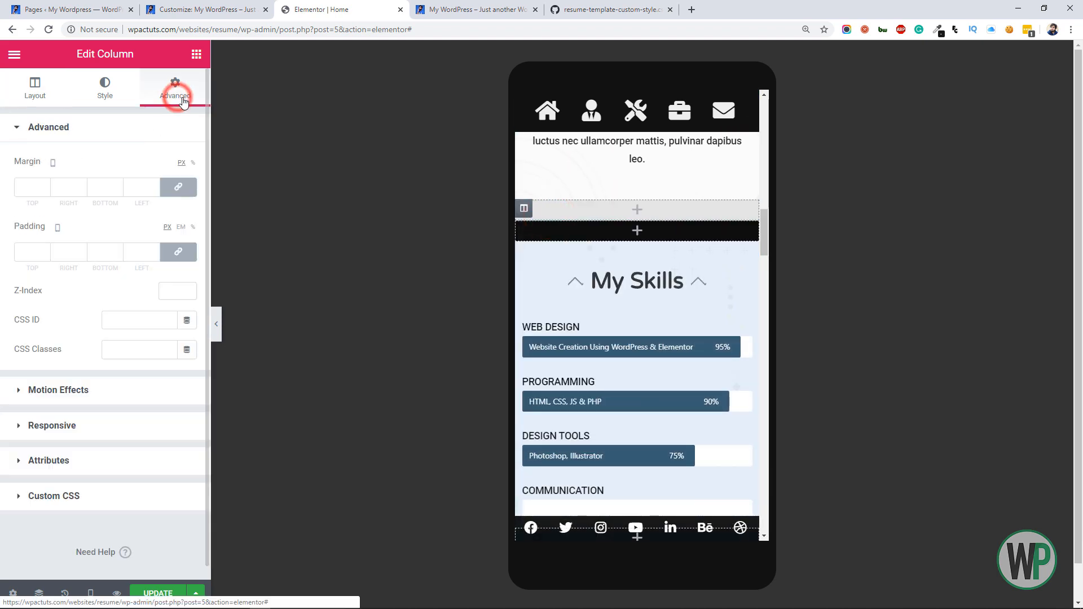
{"action": "left_click", "coordinate": [160, 427]}
{"action": "left_click", "coordinate": [177, 310]}
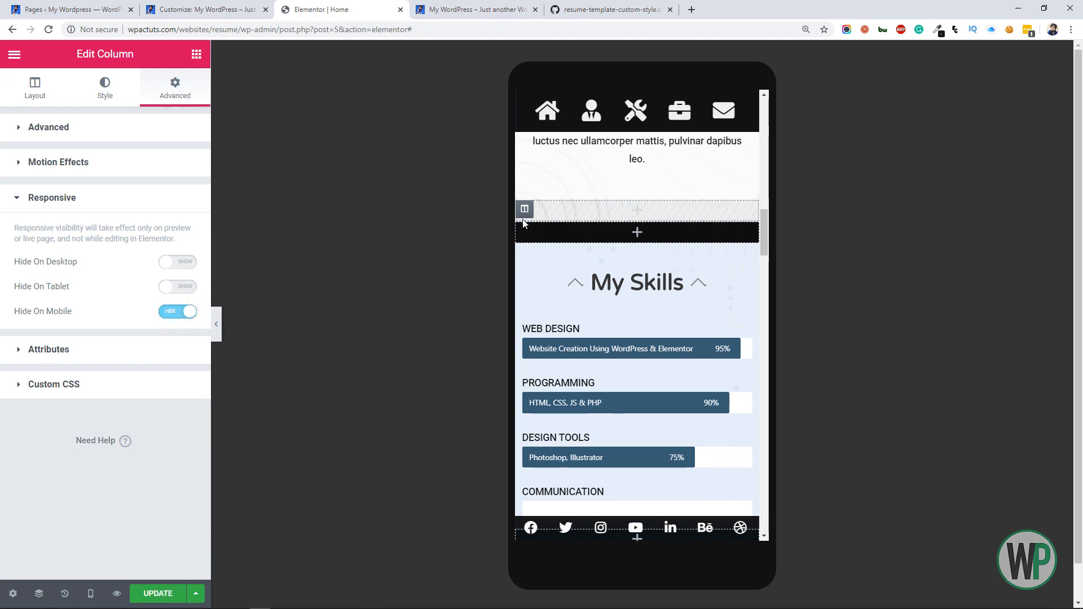
Hide the empty black column directly above the My Skills section on mobile
{"action": "right_click", "coordinate": [524, 229]}
{"action": "left_click", "coordinate": [540, 236]}
{"action": "left_click", "coordinate": [176, 87]}
{"action": "left_click", "coordinate": [161, 427]}
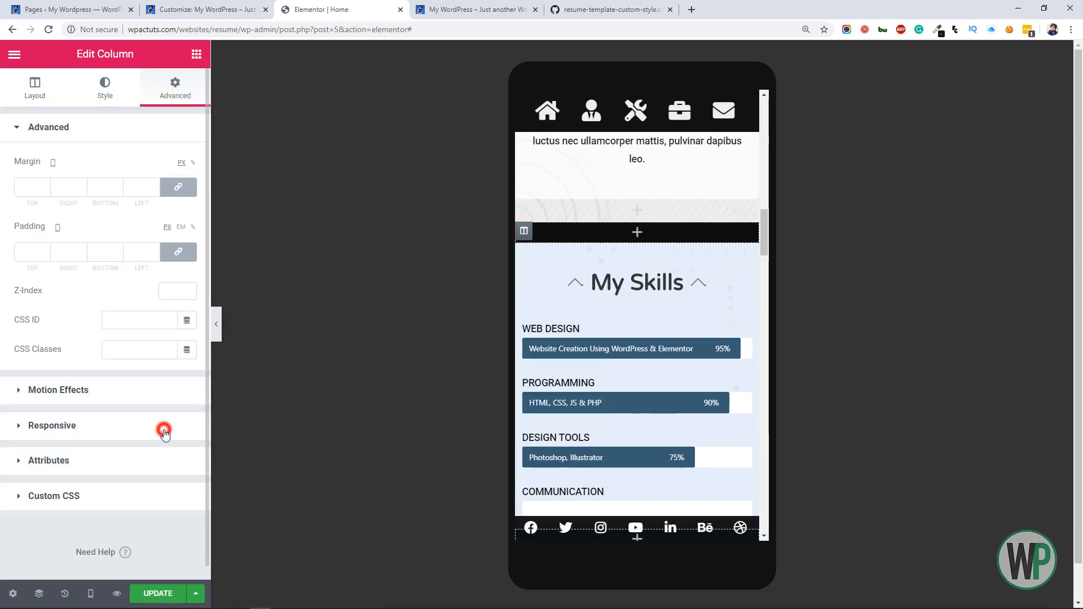
{"action": "left_click", "coordinate": [178, 311]}
Hide the empty blue column below the skill bars on mobile
{"action": "left_click_drag", "start_coordinate": [763, 238], "coordinate": [762, 249]}
{"action": "right_click", "coordinate": [524, 388]}
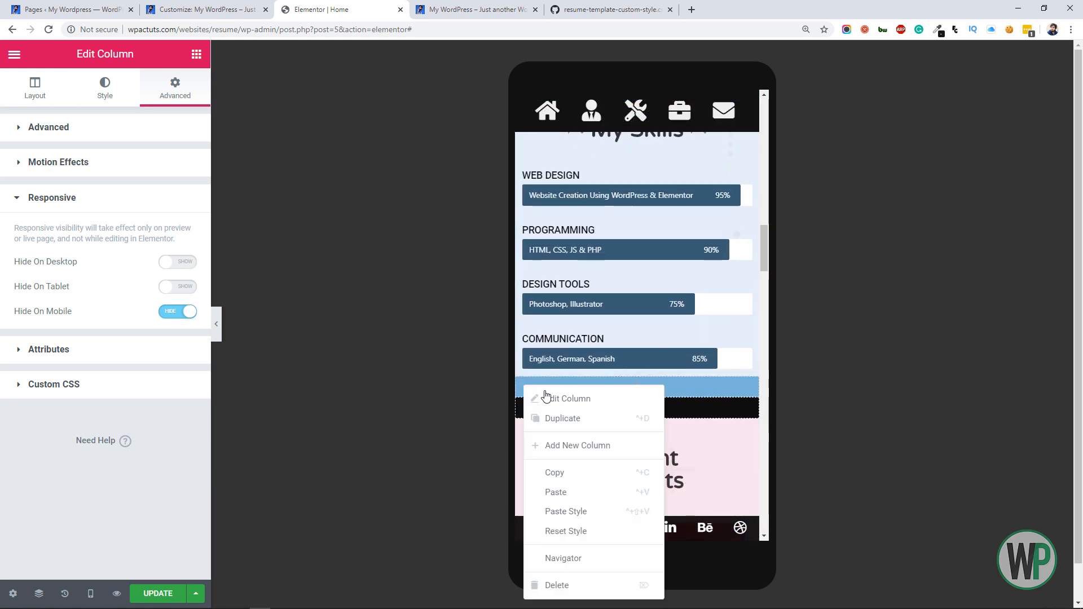
{"action": "left_click", "coordinate": [556, 397]}
{"action": "left_click", "coordinate": [190, 105]}
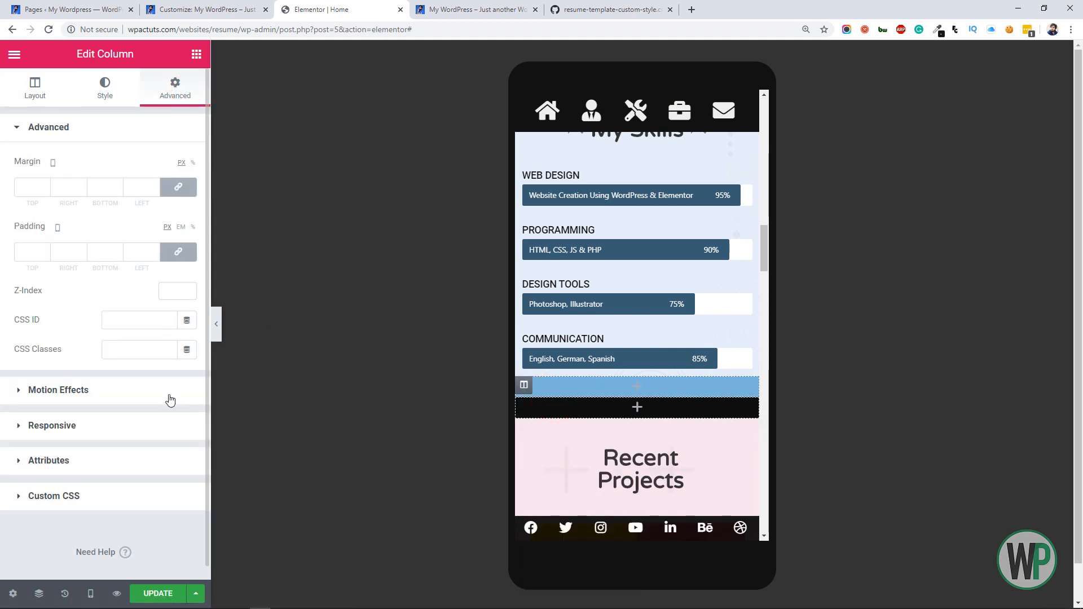
{"action": "left_click", "coordinate": [169, 424]}
{"action": "left_click", "coordinate": [181, 311]}
Hide the empty black column directly above the Recent Projects section on mobile
{"action": "right_click", "coordinate": [524, 408]}
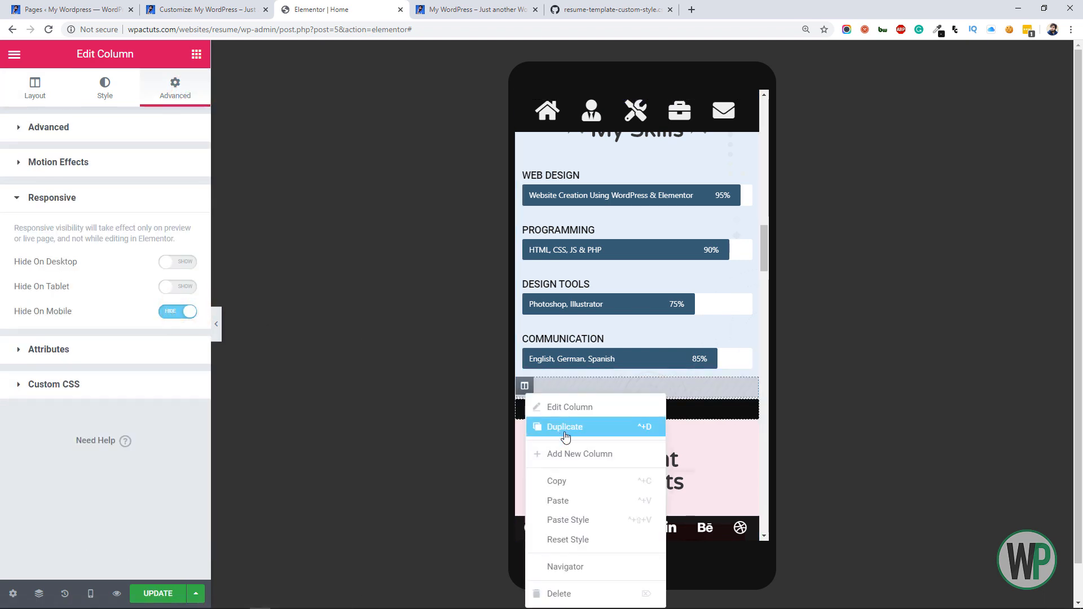
{"action": "left_click", "coordinate": [561, 406]}
{"action": "left_click", "coordinate": [163, 100]}
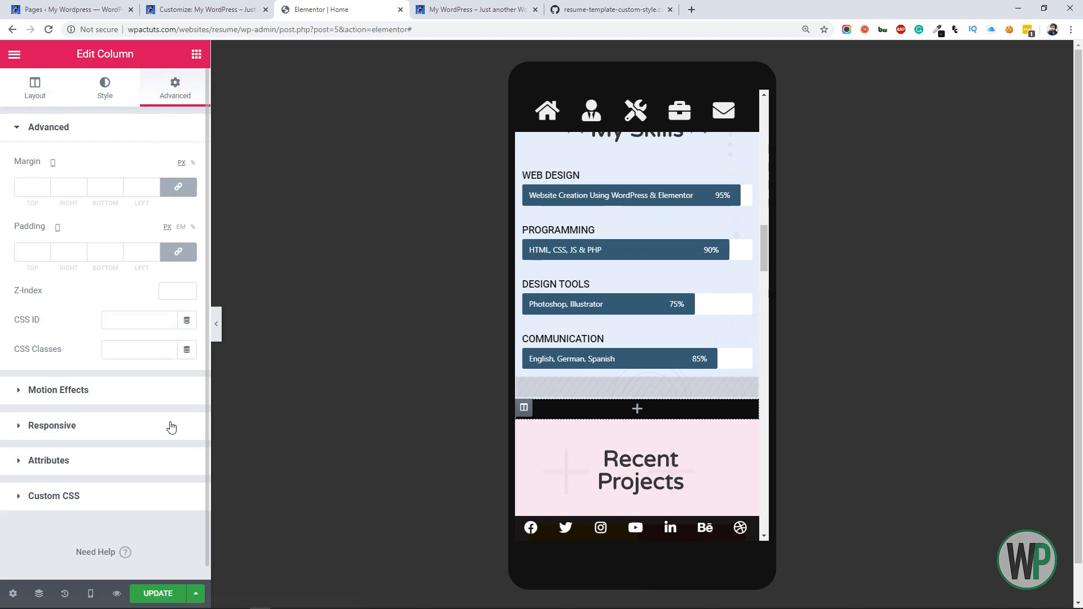
{"action": "left_click", "coordinate": [169, 424]}
{"action": "left_click", "coordinate": [189, 312]}
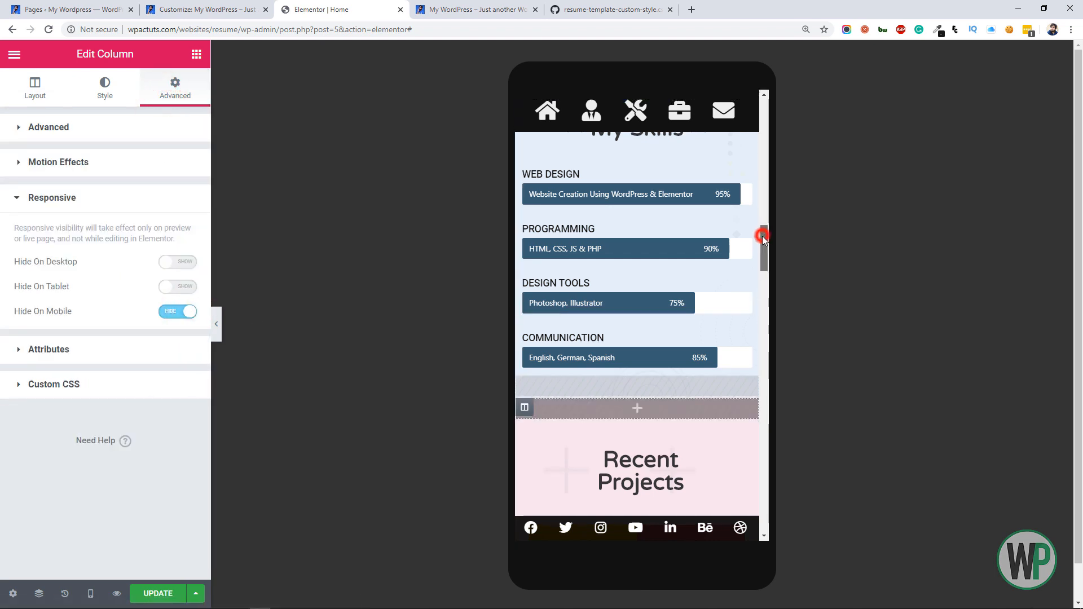
Unlink the My Skills inner section's mobile margins, set the top margin to 0 and enter a bottom margin
{"action": "left_click_drag", "start_coordinate": [762, 237], "coordinate": [762, 222]}
{"action": "right_click", "coordinate": [630, 228]}
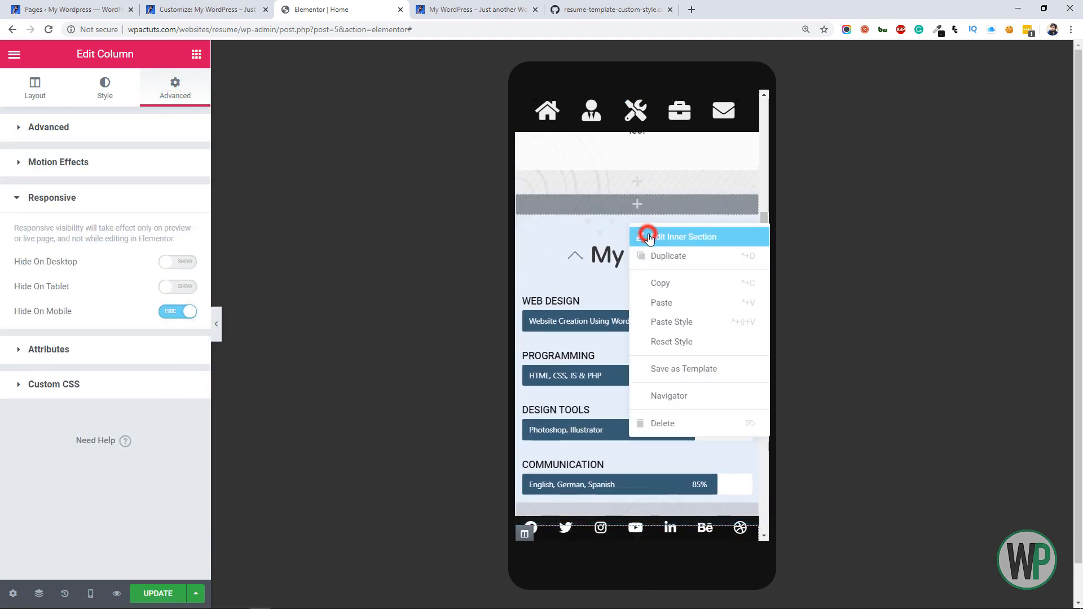
{"action": "left_click", "coordinate": [646, 234]}
{"action": "left_click", "coordinate": [186, 88]}
{"action": "left_click", "coordinate": [169, 190]}
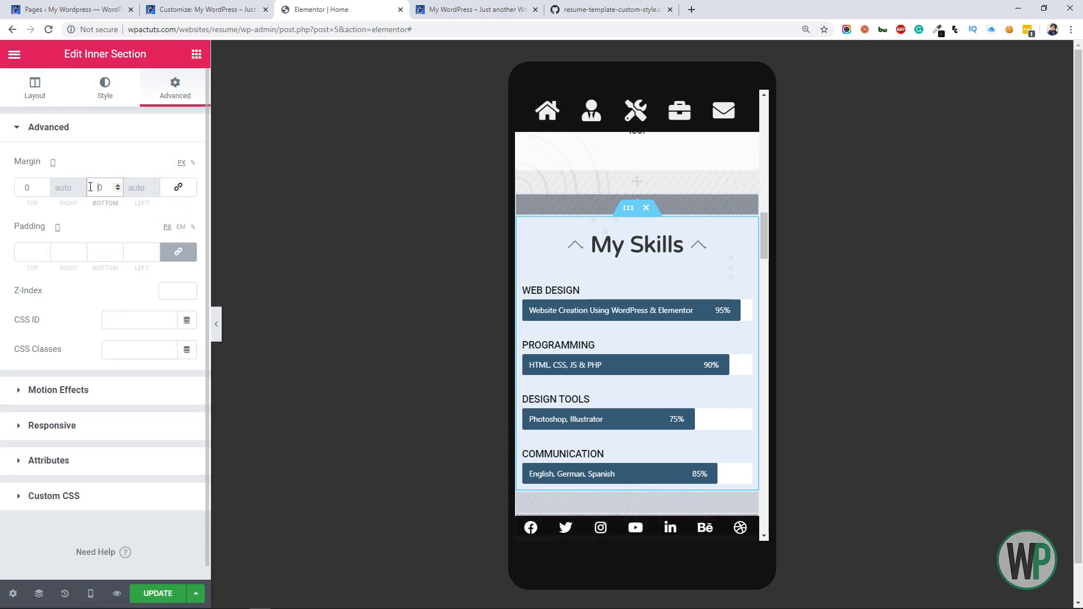
{"action": "type", "text": "3"}
Centre the Recent Projects divider on mobile and set its text size to 20 px
{"action": "left_click_drag", "start_coordinate": [764, 223], "coordinate": [766, 270]}
{"action": "left_click", "coordinate": [684, 268]}
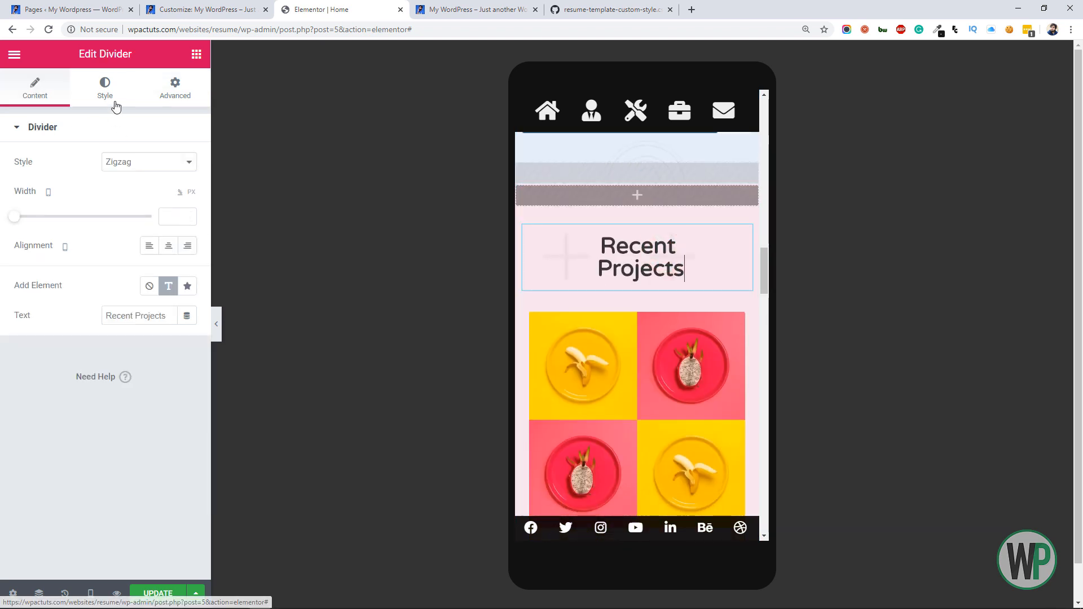
{"action": "left_click", "coordinate": [175, 251]}
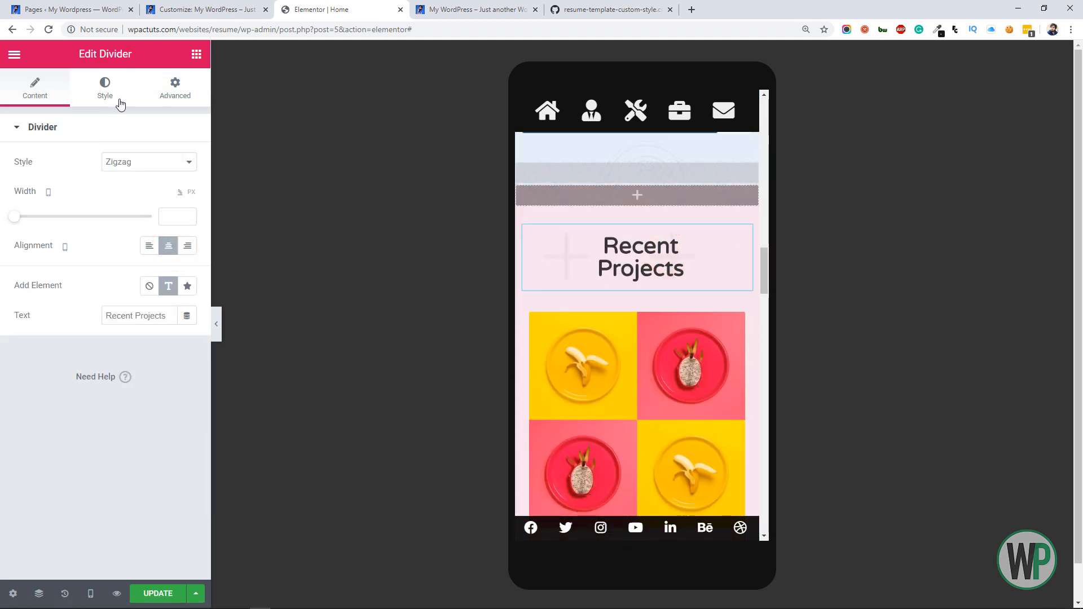
{"action": "left_click", "coordinate": [106, 90]}
{"action": "left_click", "coordinate": [128, 396]}
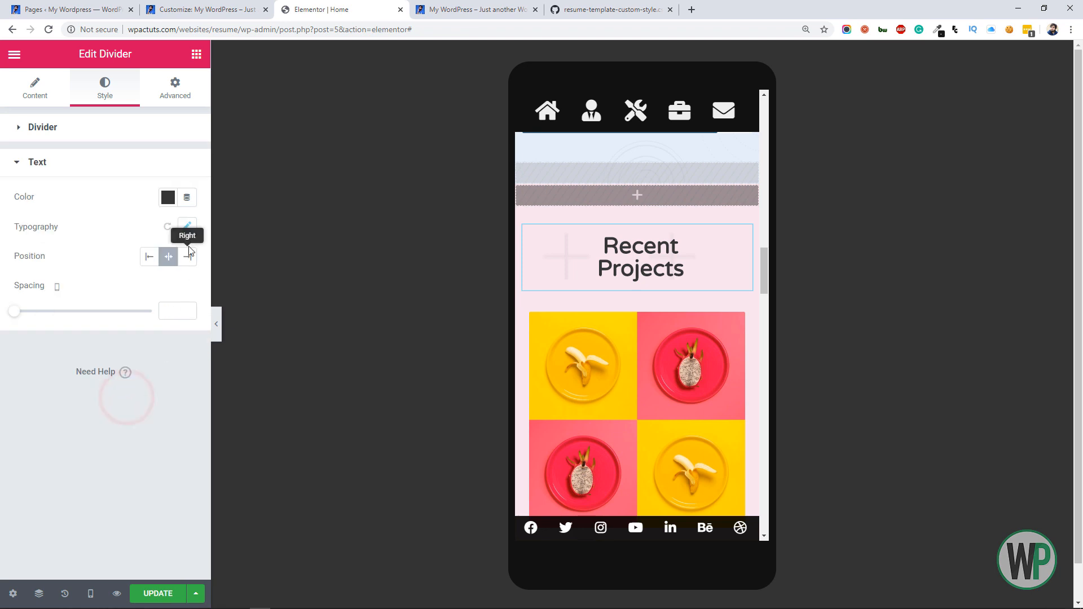
{"action": "left_click", "coordinate": [187, 226]}
{"action": "type", "text": "1"}
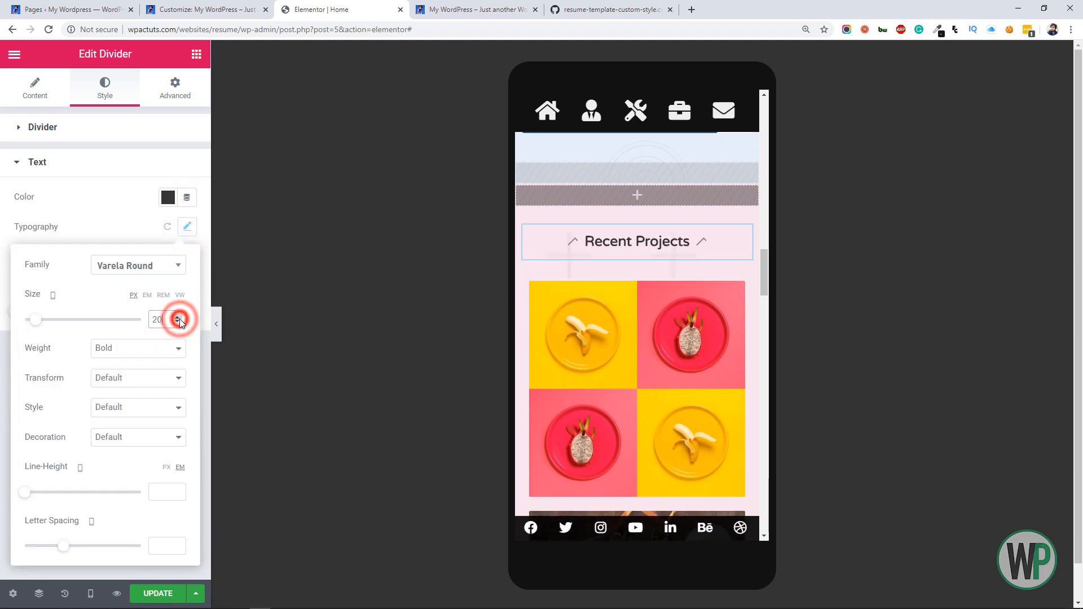
Set the Recent Projects divider's mobile width to 100%
{"action": "left_click", "coordinate": [34, 90]}
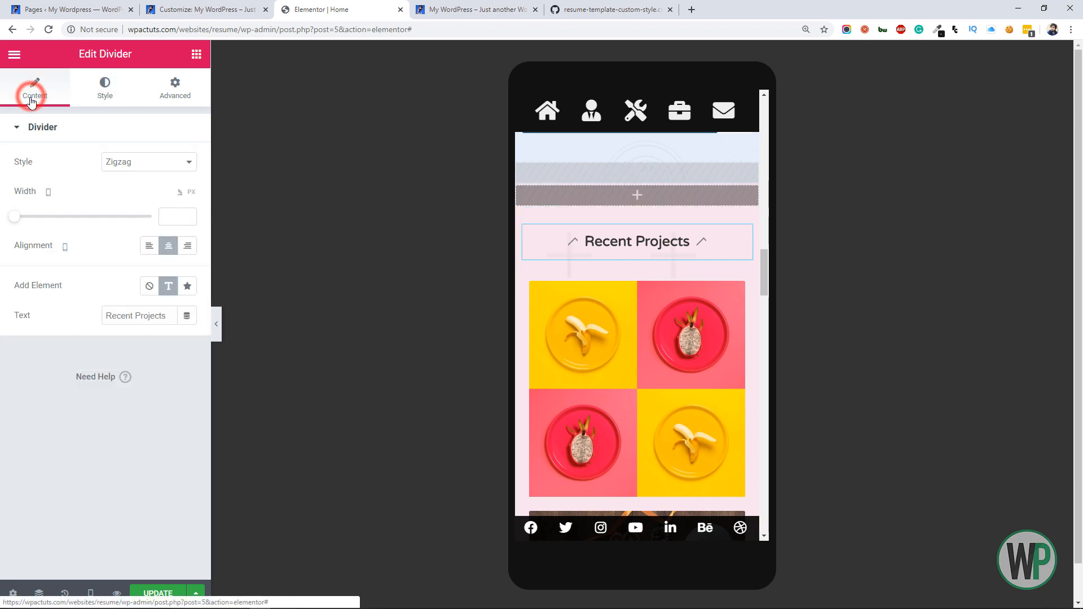
{"action": "type", "text": "10"}
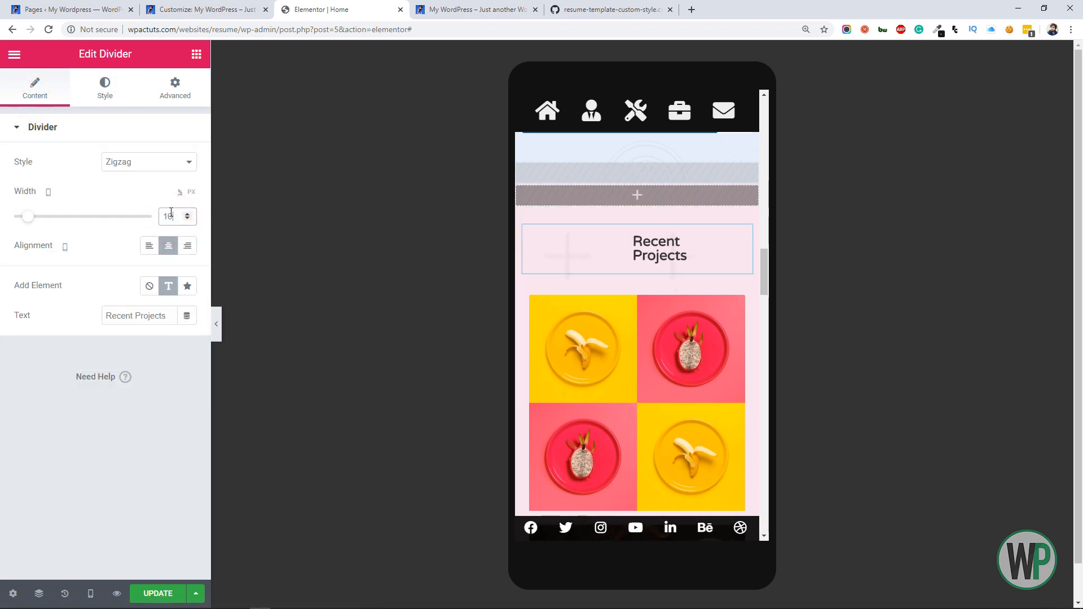
{"action": "type", "text": "0"}
Increase the Recent Projects divider's mobile text size to 24 px
{"action": "left_click", "coordinate": [104, 89]}
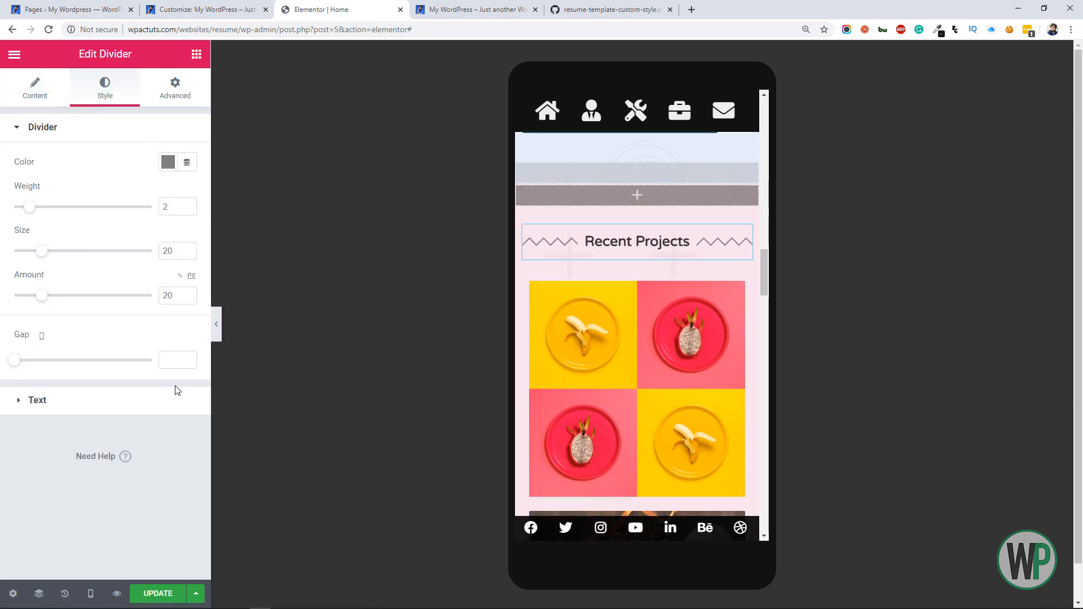
{"action": "left_click", "coordinate": [173, 391]}
{"action": "left_click", "coordinate": [191, 228]}
{"action": "left_click", "coordinate": [178, 317]}
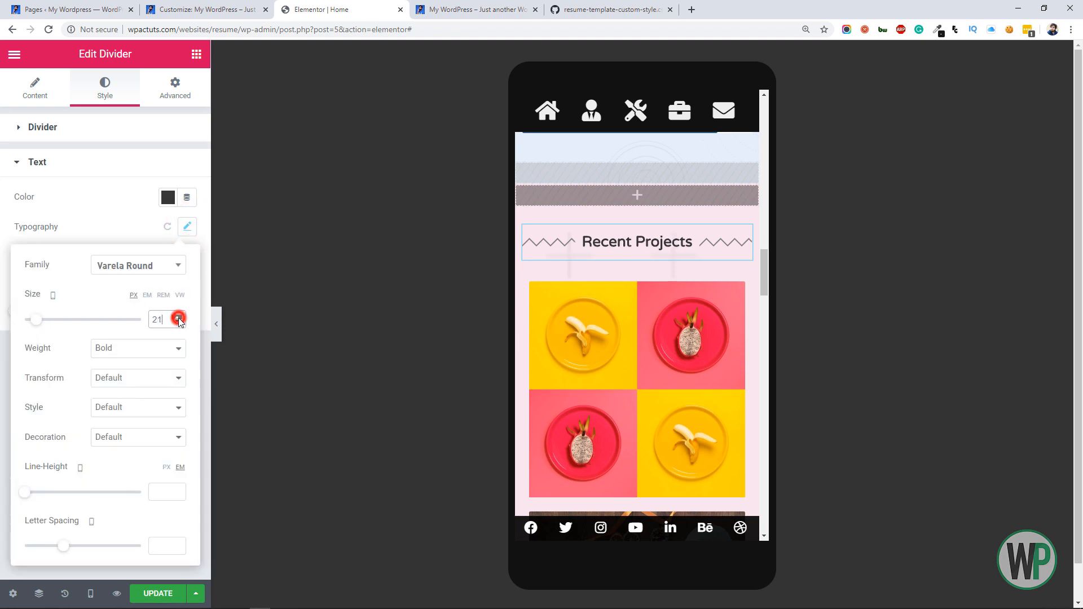
{"action": "left_click", "coordinate": [178, 318]}
{"action": "left_click", "coordinate": [178, 317]}
{"action": "left_click", "coordinate": [178, 317]}
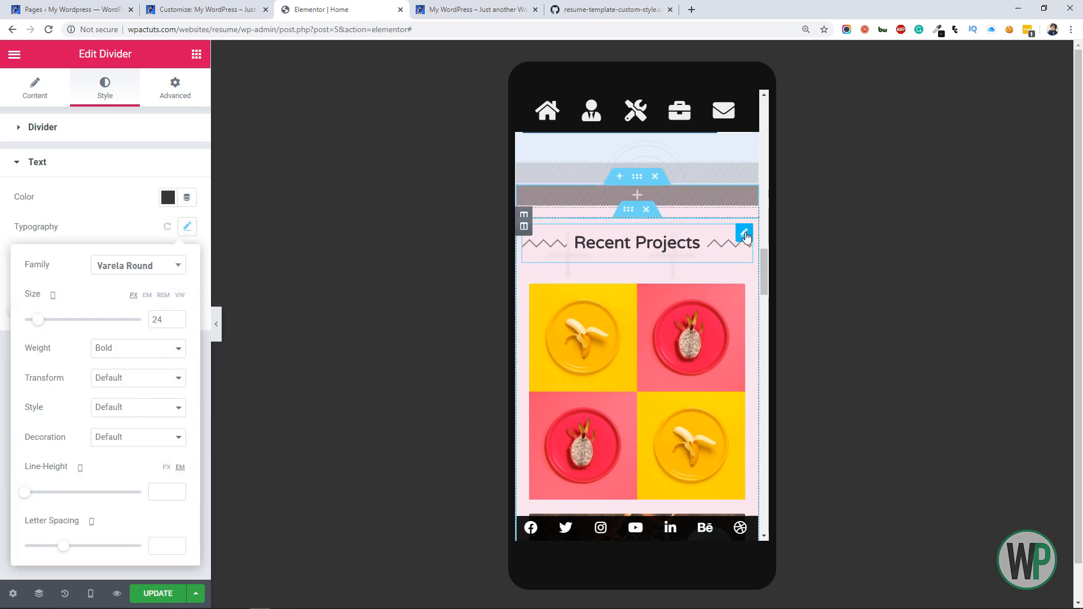
{"action": "right_click", "coordinate": [747, 237]}
{"action": "left_click", "coordinate": [784, 283]}
Hide the empty pink column between the project gallery and the Contact Me section on mobile
{"action": "mouse_move", "coordinate": [764, 269]}
{"action": "left_mouse_down"}
{"action": "mouse_move", "coordinate": [747, 384]}
{"action": "mouse_move", "coordinate": [751, 454]}
{"action": "left_mouse_up"}
{"action": "right_click", "coordinate": [524, 315]}
{"action": "left_click", "coordinate": [552, 326]}
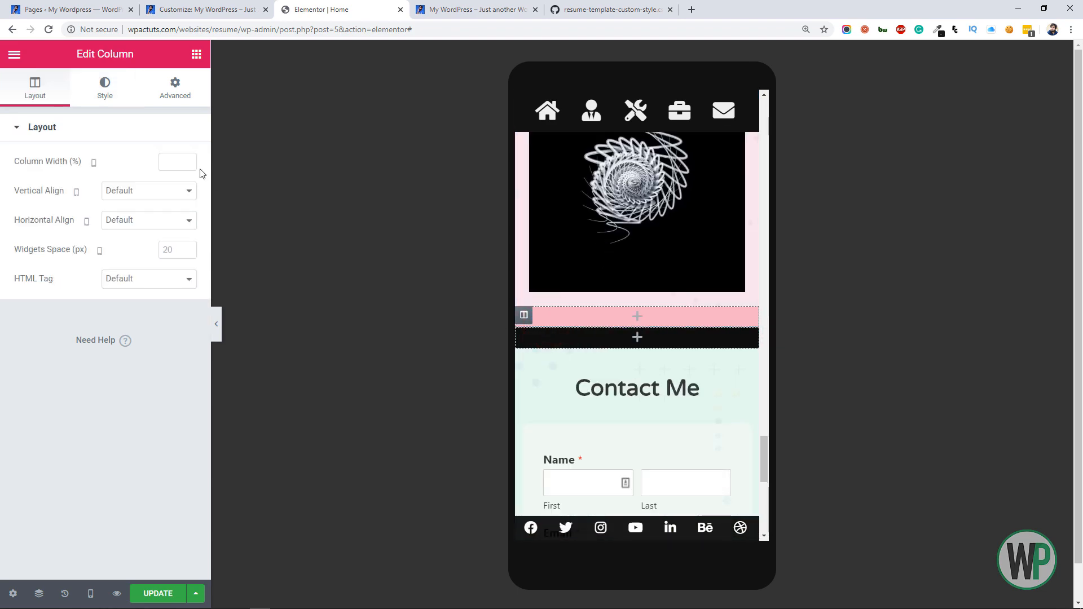
{"action": "left_click", "coordinate": [175, 87]}
{"action": "left_click", "coordinate": [157, 436]}
{"action": "left_click", "coordinate": [177, 311]}
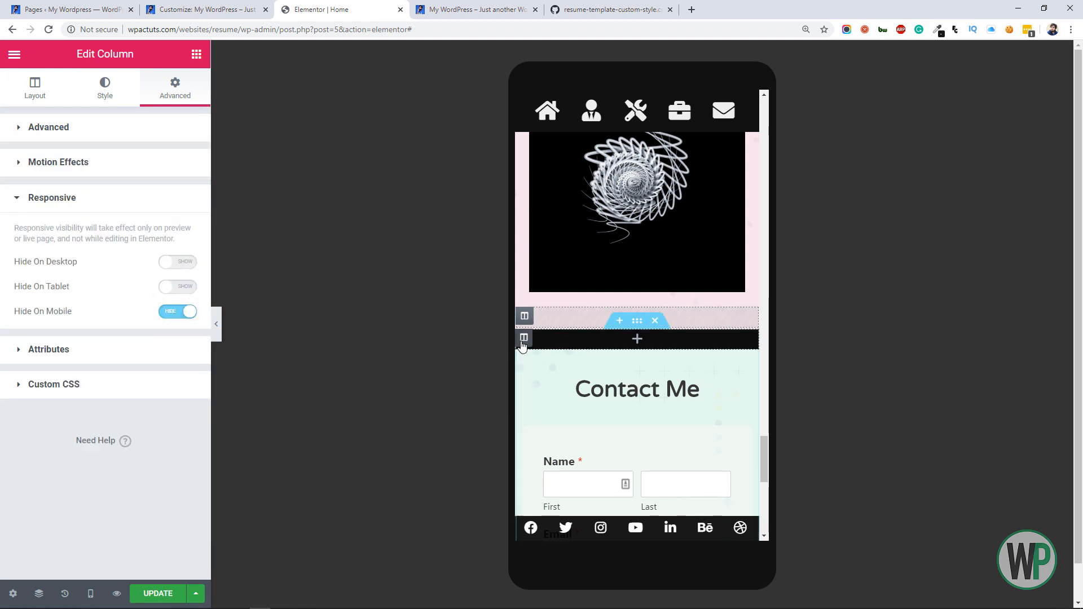
Hide the empty black column directly above the Contact Me section on mobile
{"action": "right_click", "coordinate": [525, 325]}
{"action": "left_click", "coordinate": [591, 394]}
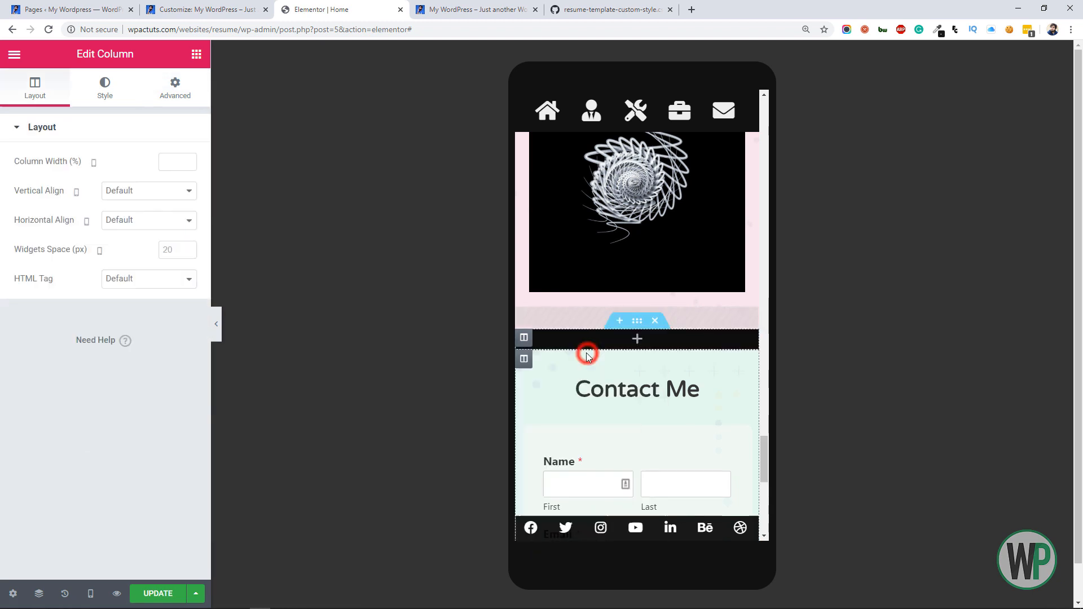
{"action": "left_click", "coordinate": [192, 79]}
{"action": "left_click_drag", "start_coordinate": [204, 119], "coordinate": [205, 197]}
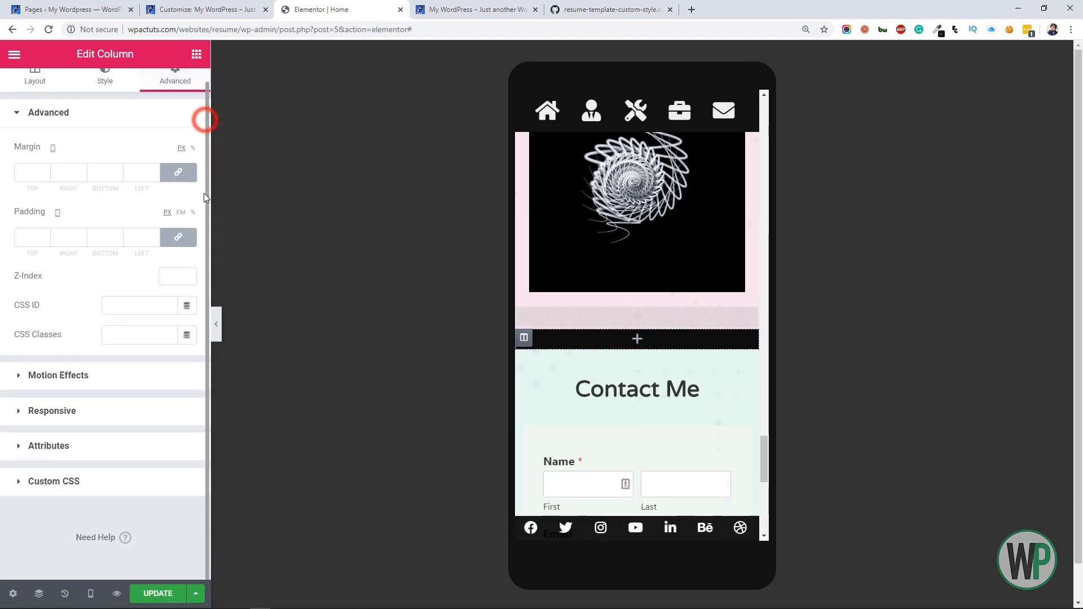
{"action": "left_click", "coordinate": [181, 423]}
{"action": "left_click", "coordinate": [190, 313]}
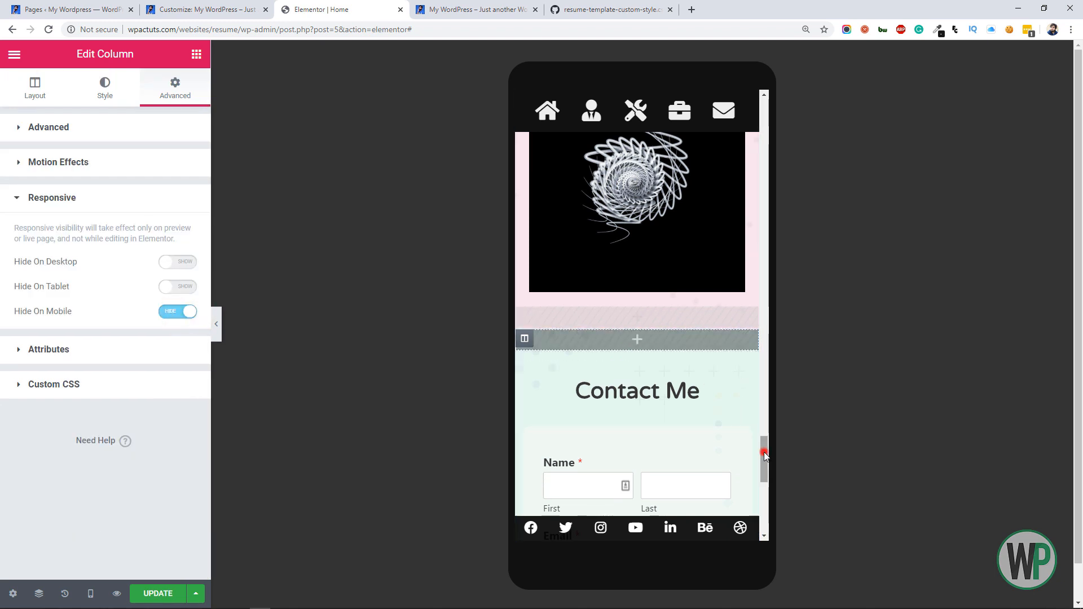
Paste the copied divider style onto the Contact Me heading
{"action": "left_click_drag", "start_coordinate": [765, 455], "coordinate": [761, 480]}
{"action": "right_click", "coordinate": [739, 206]}
{"action": "left_click", "coordinate": [784, 303]}
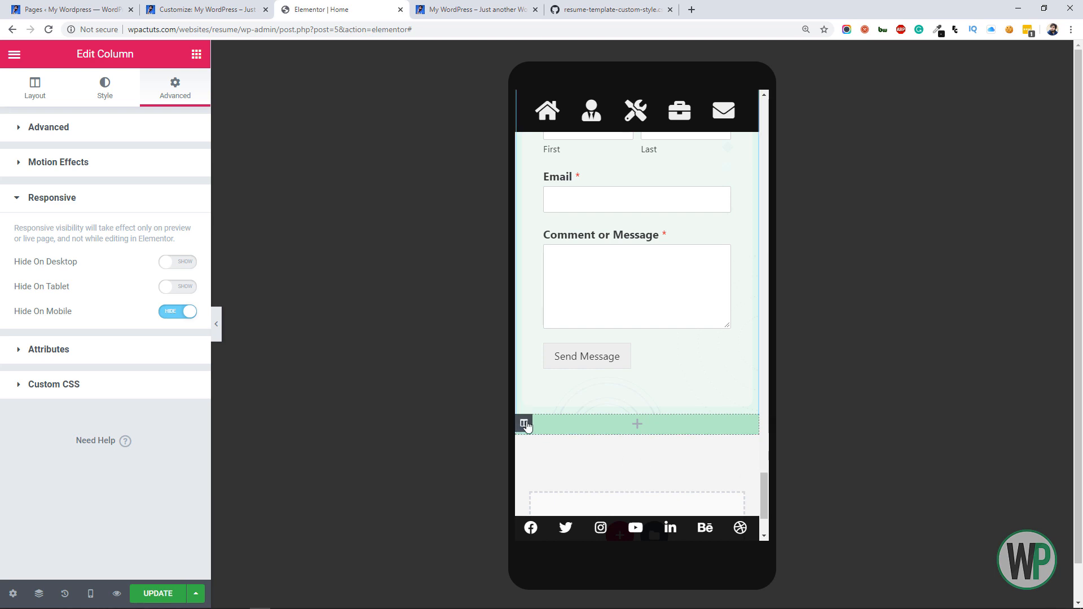
Hide the empty green column below the contact form on mobile
{"action": "right_click", "coordinate": [547, 435]}
{"action": "left_click", "coordinate": [556, 409]}
{"action": "left_click", "coordinate": [169, 91]}
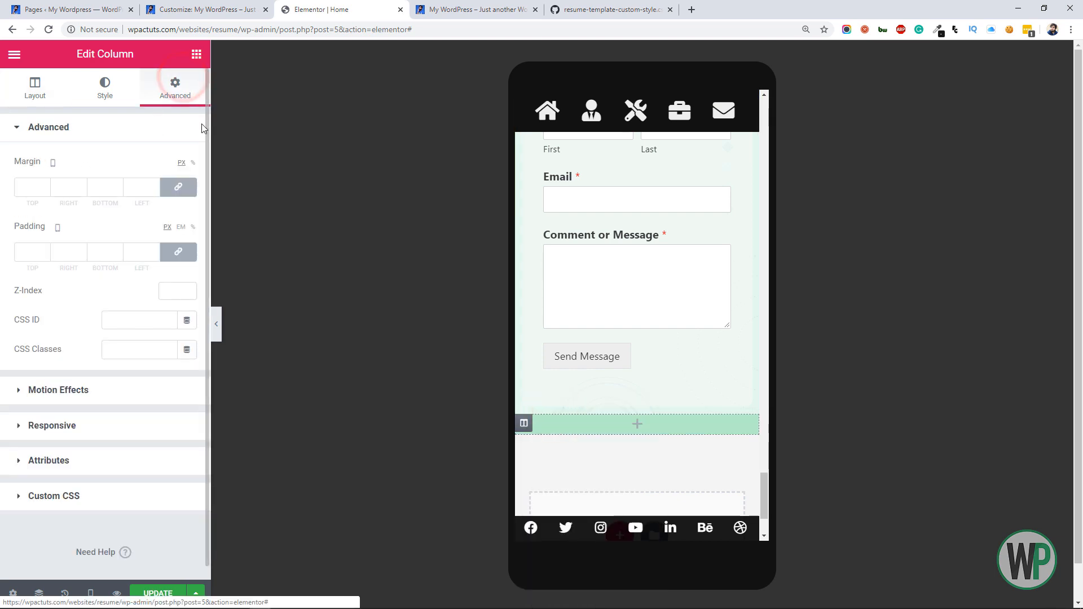
{"action": "left_click_drag", "start_coordinate": [205, 137], "coordinate": [205, 152]}
{"action": "left_click", "coordinate": [154, 411]}
{"action": "left_click", "coordinate": [191, 311]}
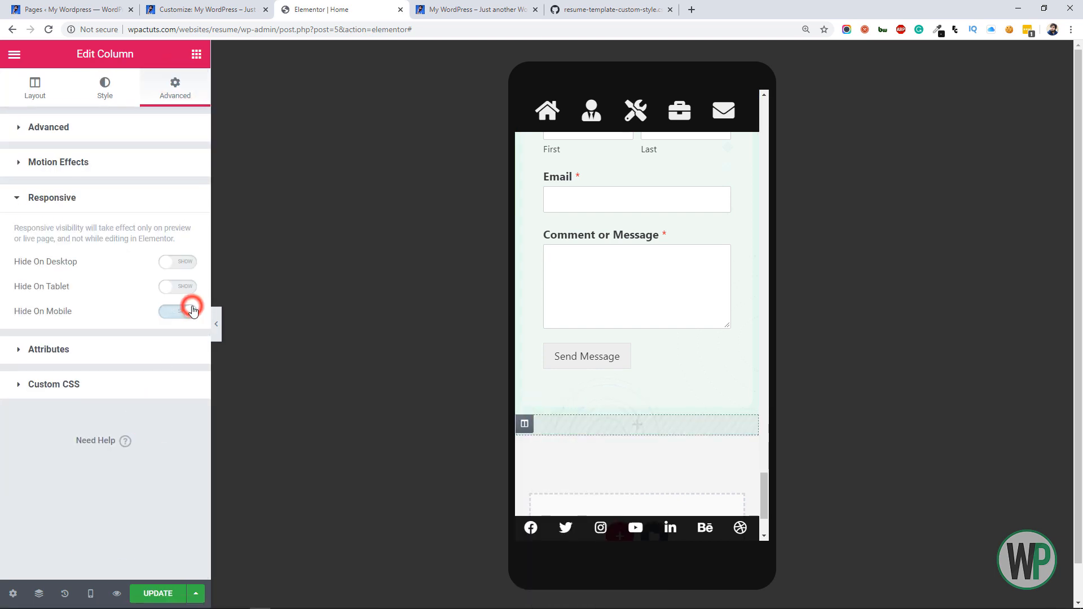
Paste the copied divider style onto the My Skills heading
{"action": "left_click_drag", "start_coordinate": [764, 484], "coordinate": [775, 223]}
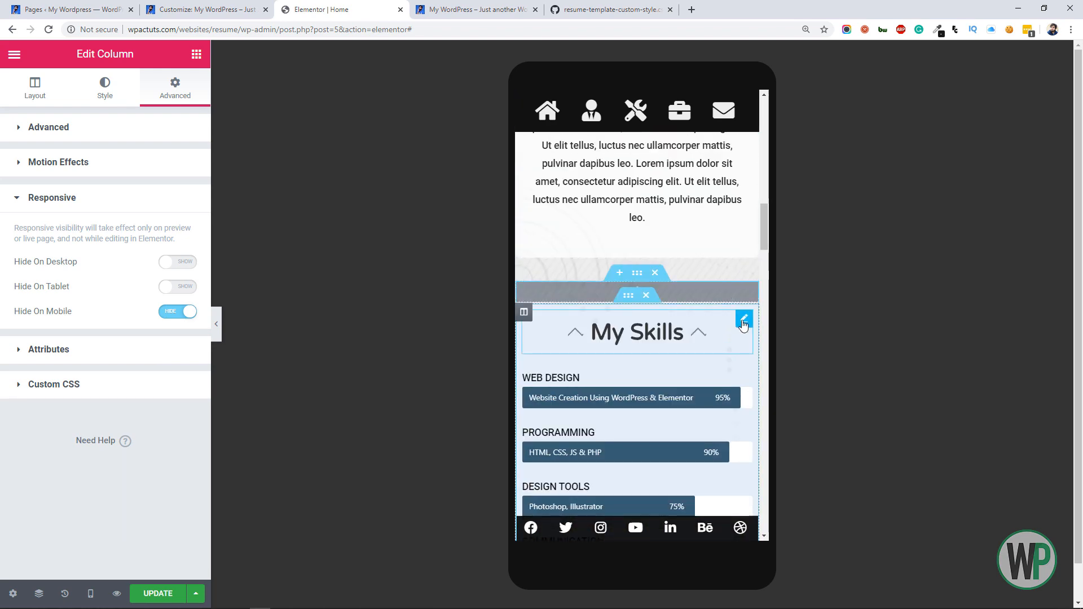
{"action": "right_click", "coordinate": [745, 321]}
{"action": "left_click", "coordinate": [815, 422]}
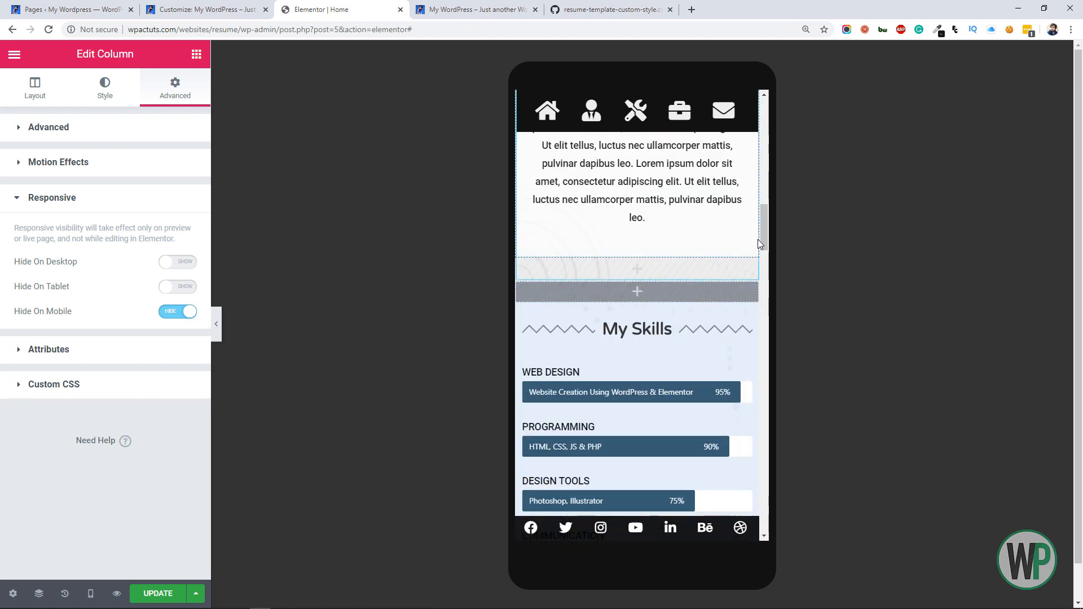
Paste the copied divider style onto the More About Me heading and update the page
{"action": "left_click_drag", "start_coordinate": [758, 240], "coordinate": [766, 109]}
{"action": "right_click", "coordinate": [733, 297]}
{"action": "left_click", "coordinate": [801, 392]}
{"action": "left_click", "coordinate": [156, 597]}
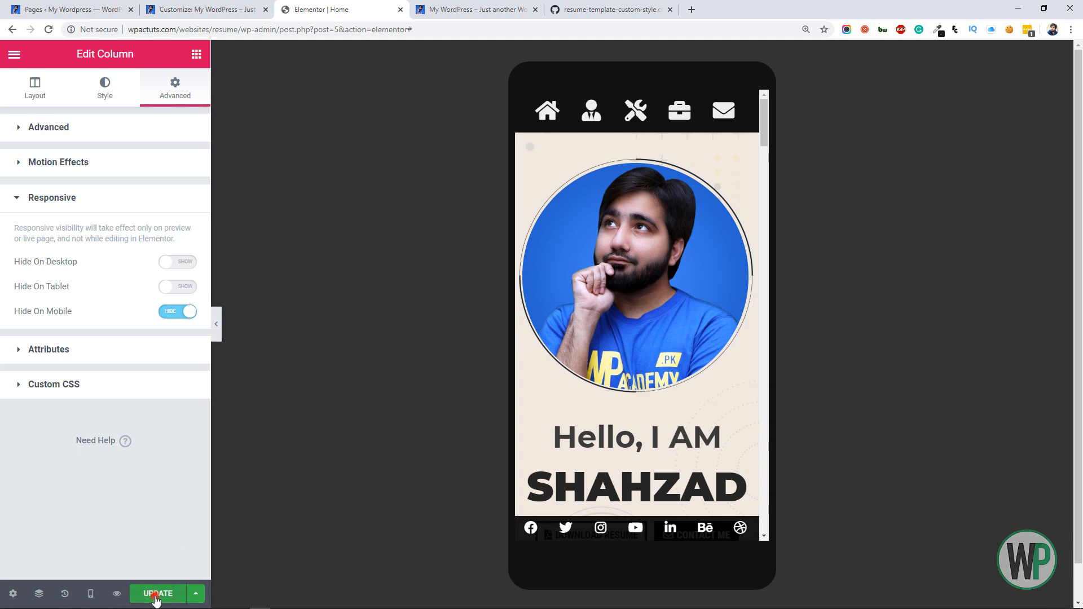
Switch to the live website and display it in the browser's mobile device emulation
{"action": "left_click", "coordinate": [429, 6]}
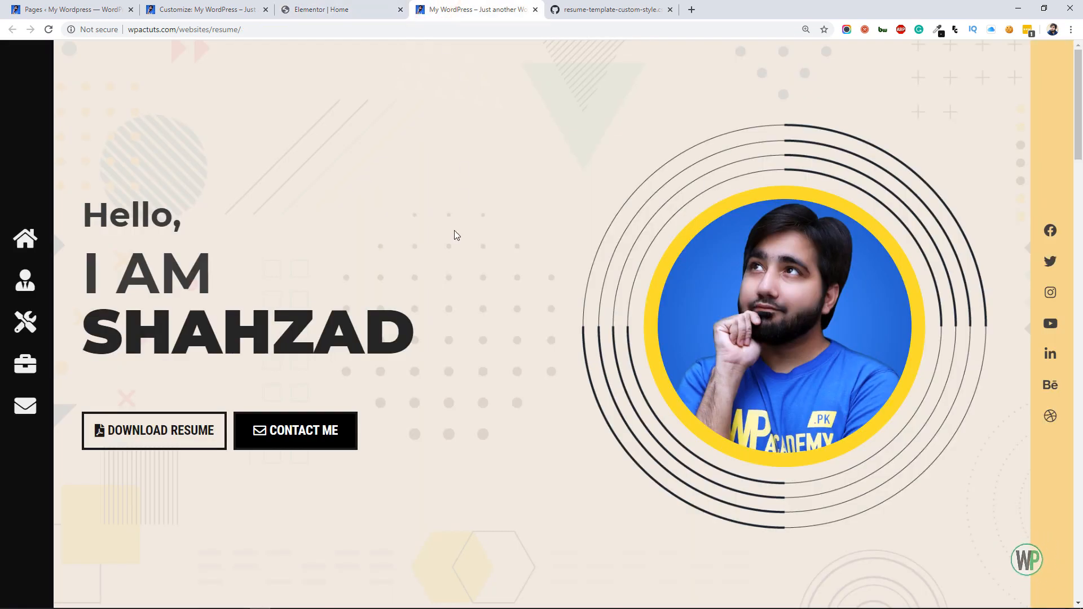
{"action": "right_click", "coordinate": [412, 290]}
{"action": "left_click", "coordinate": [486, 484]}
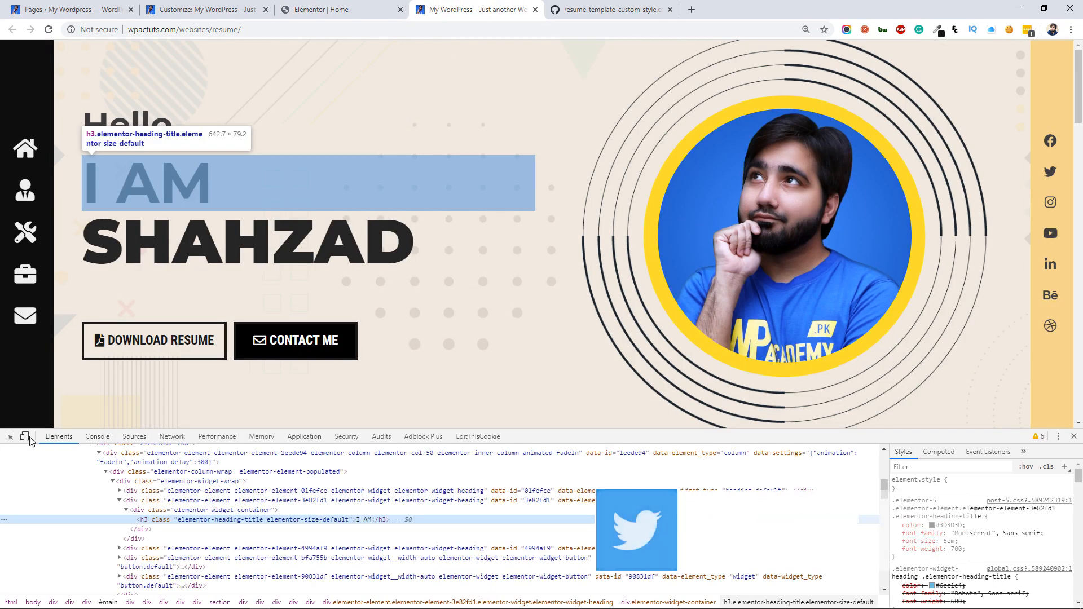
{"action": "left_click", "coordinate": [24, 436]}
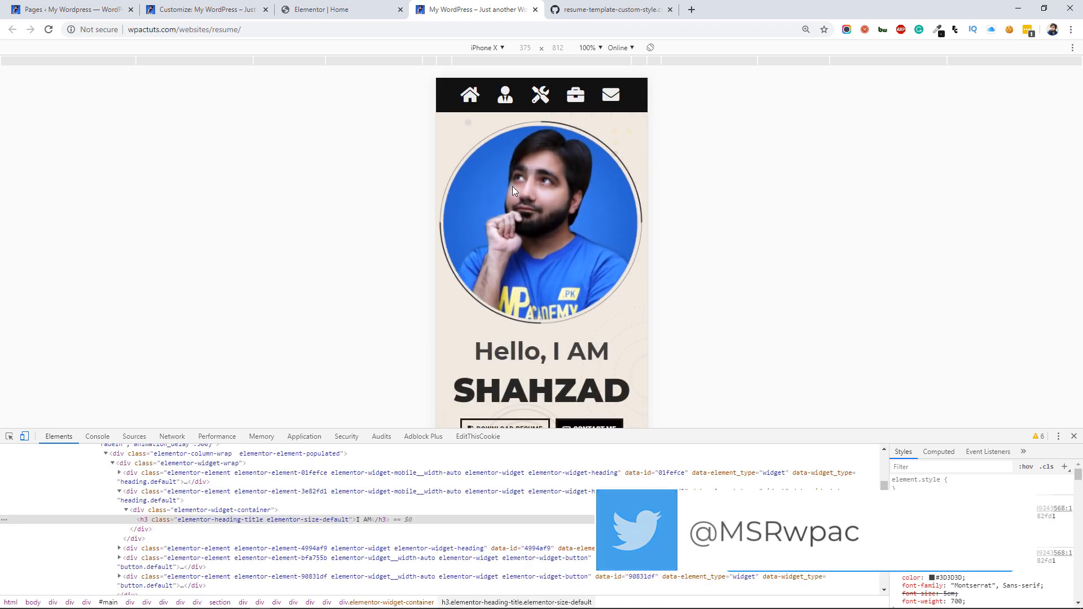
Check the live mobile layout by jumping to the about, skills, projects and contact sections through the header navigation
{"action": "left_click_drag", "start_coordinate": [514, 339], "coordinate": [496, 103]}
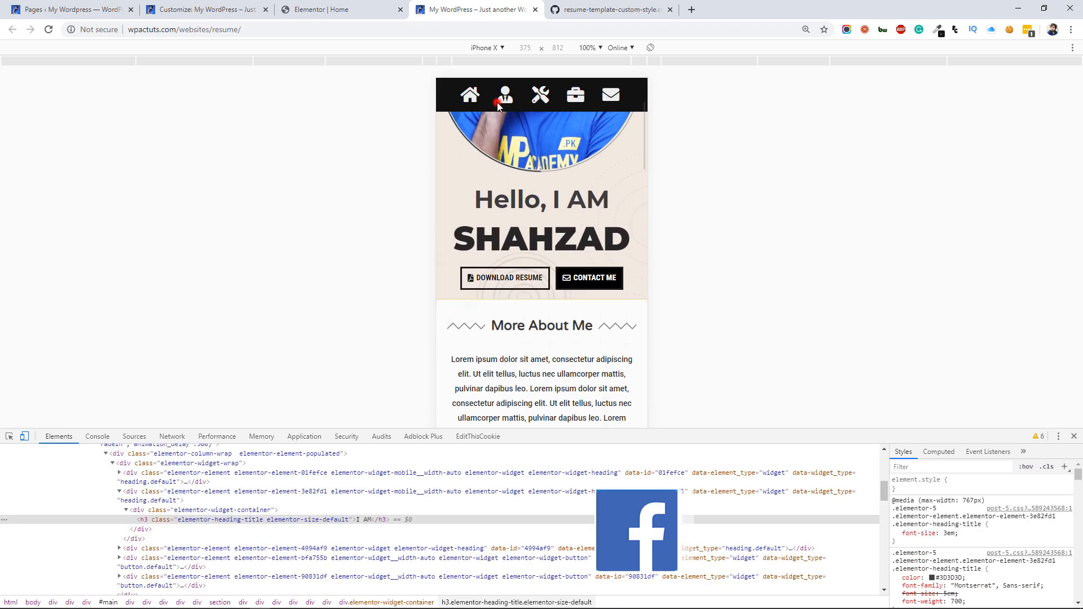
{"action": "left_click", "coordinate": [498, 105]}
{"action": "left_click", "coordinate": [540, 101]}
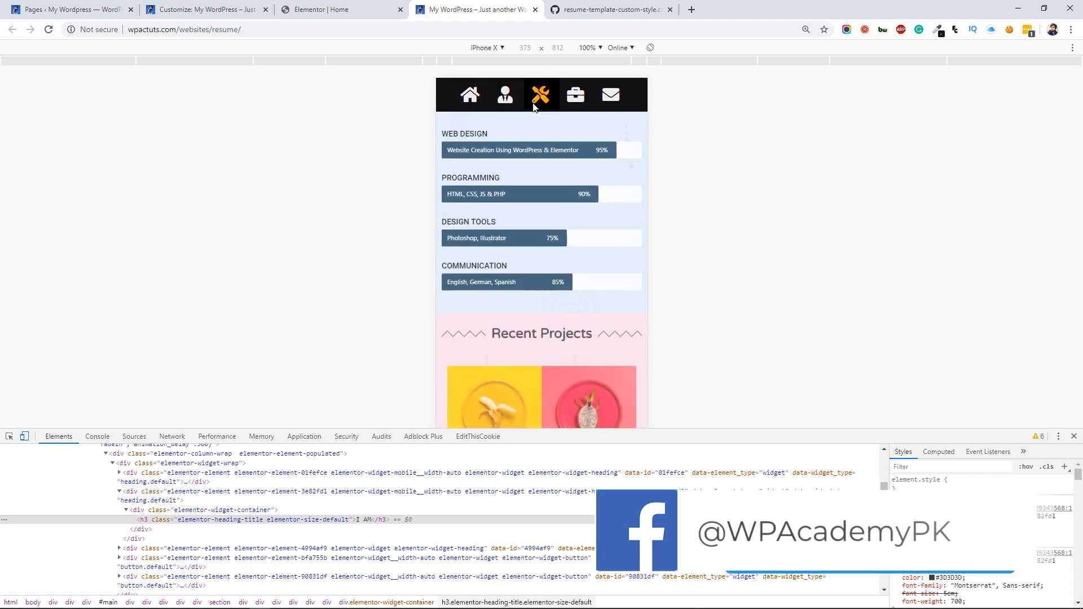
{"action": "left_click", "coordinate": [575, 104]}
{"action": "left_click", "coordinate": [603, 99]}
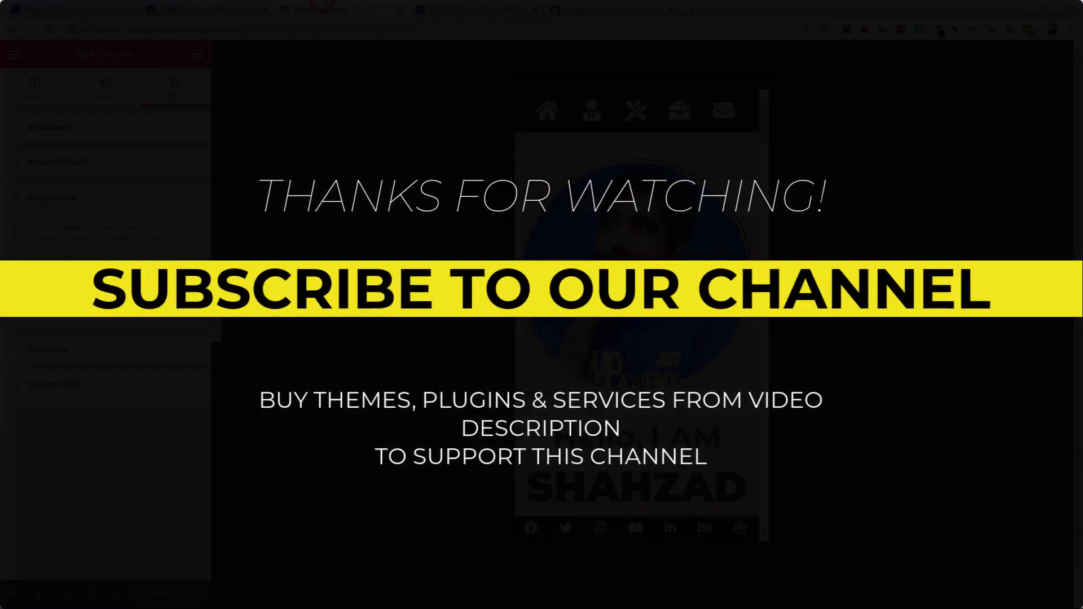
{"action": "left_click_drag", "start_coordinate": [764, 120], "coordinate": [763, 158]}
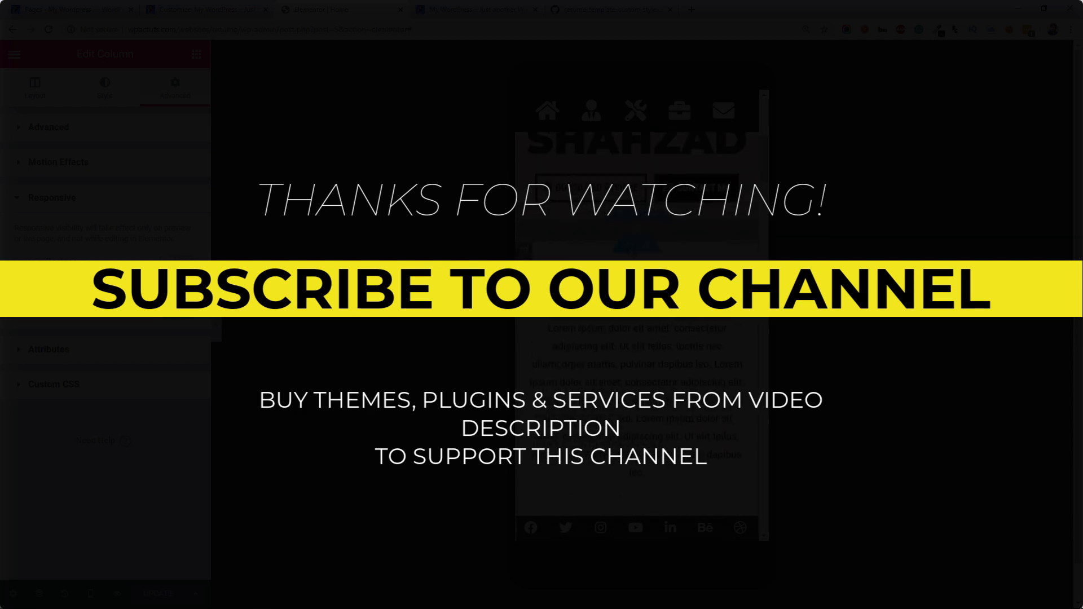